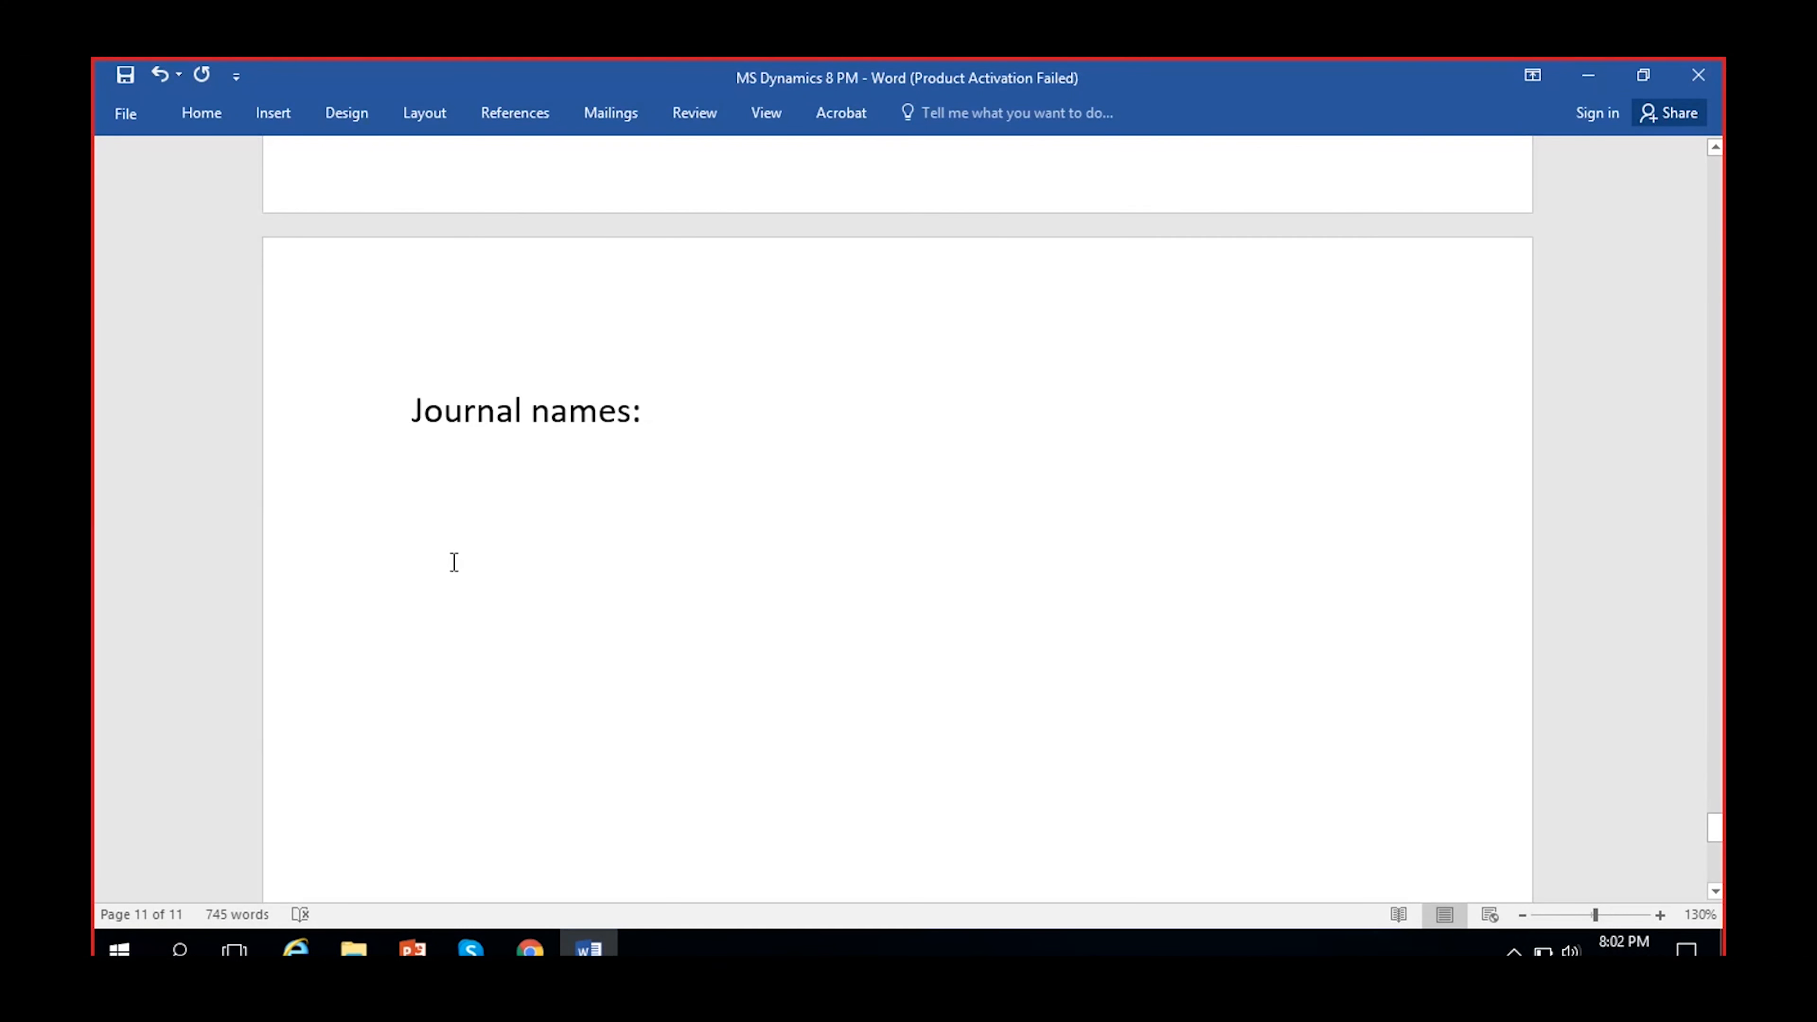
Switch to Dynamics 365 in Chrome and display the General ledger module's links through the Journal setup section
scroll(450, 560, up, 1)
scroll(450, 560, down, 1)
click(530, 949)
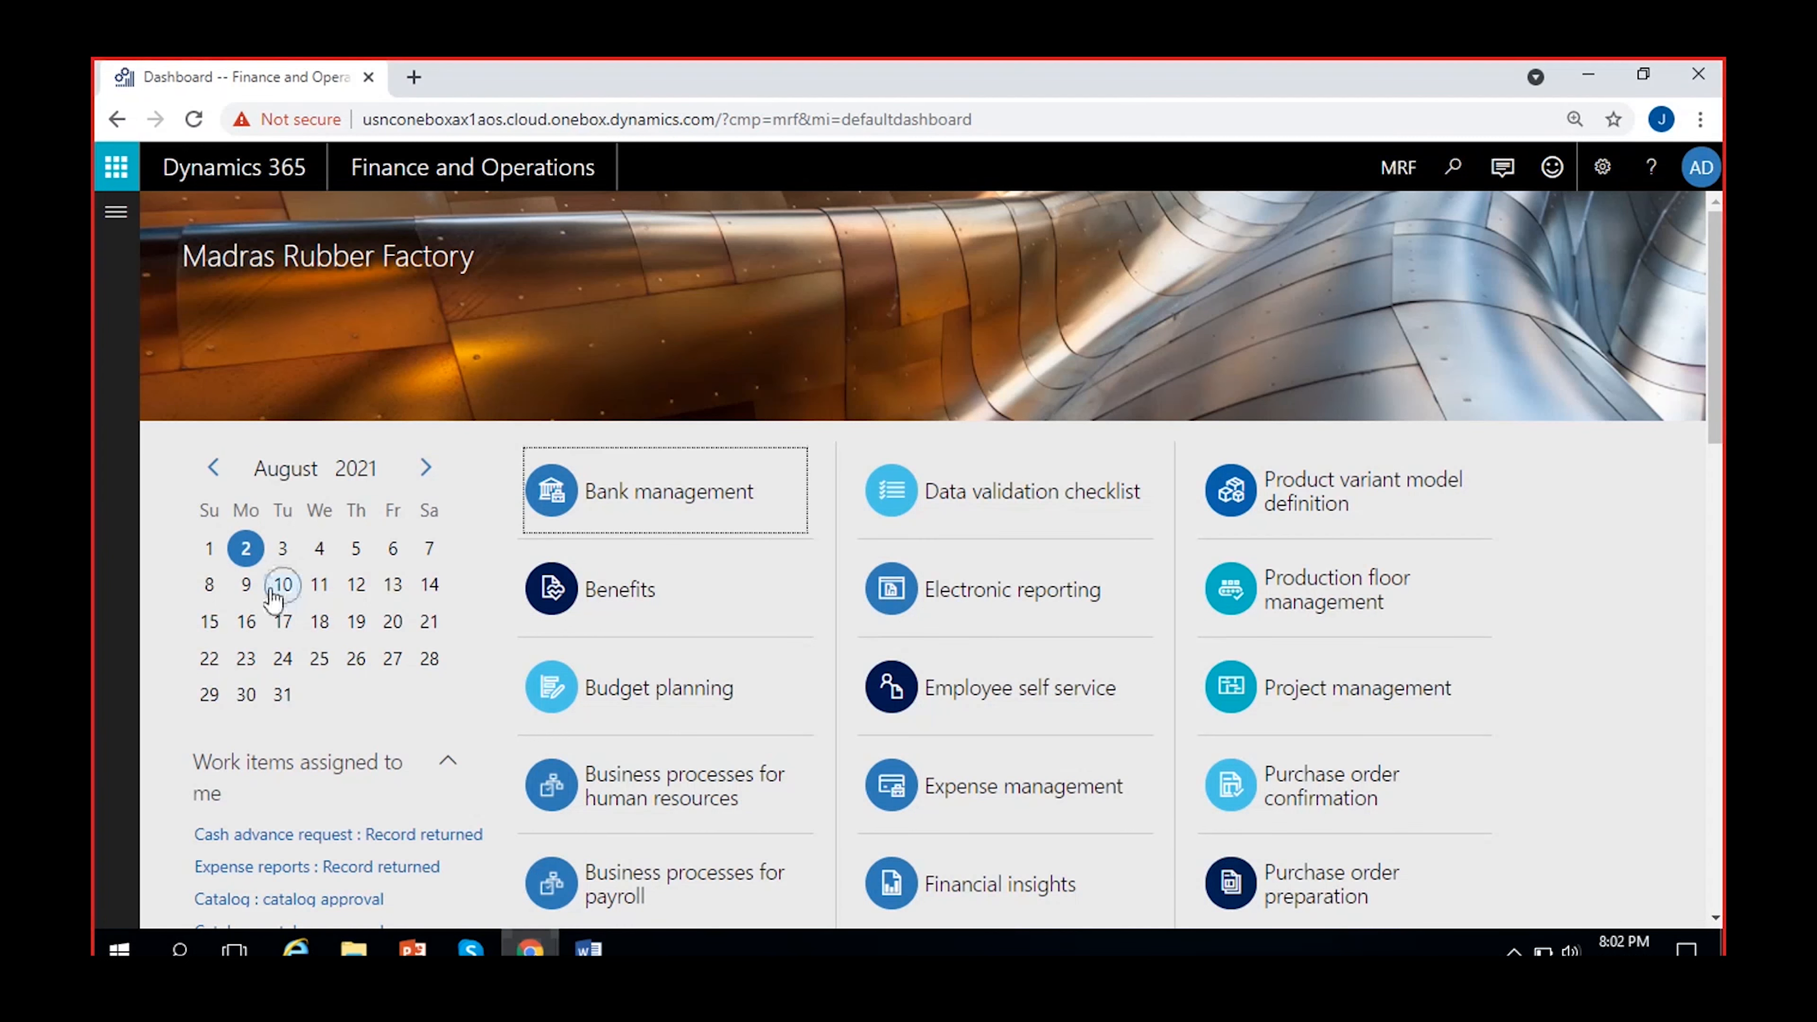
click(116, 214)
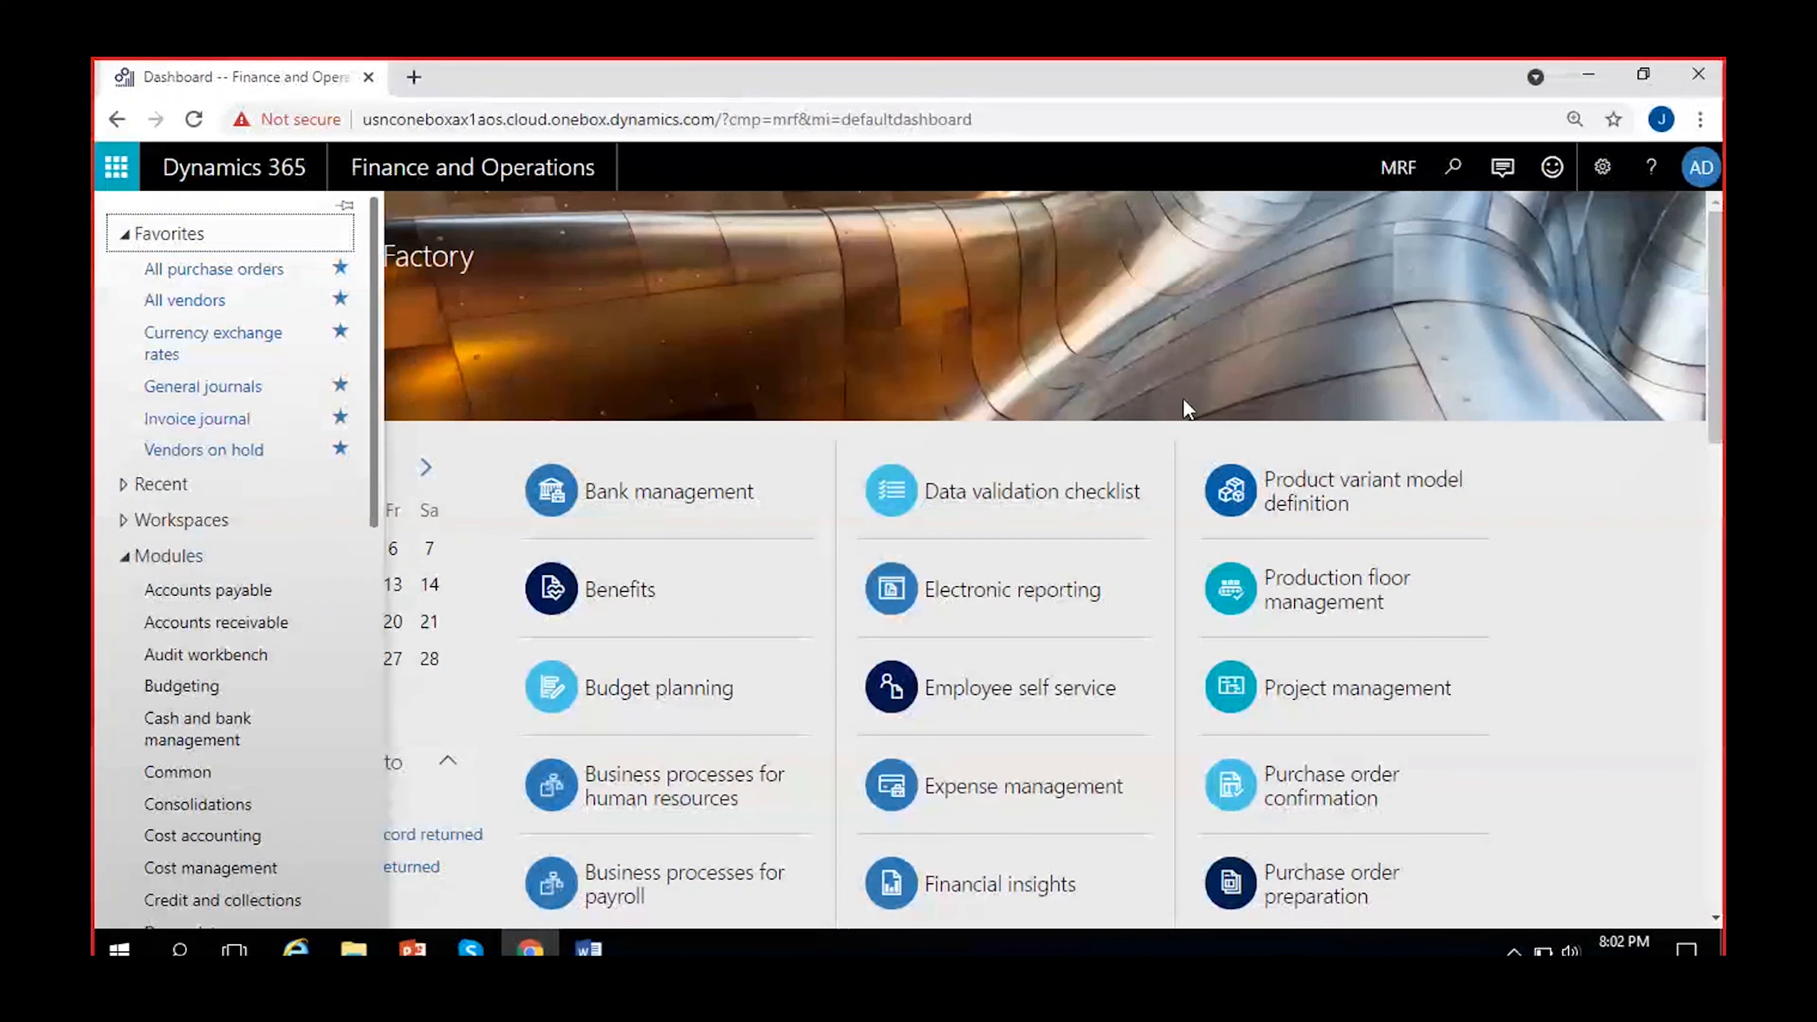
scroll(292, 596, down, 3)
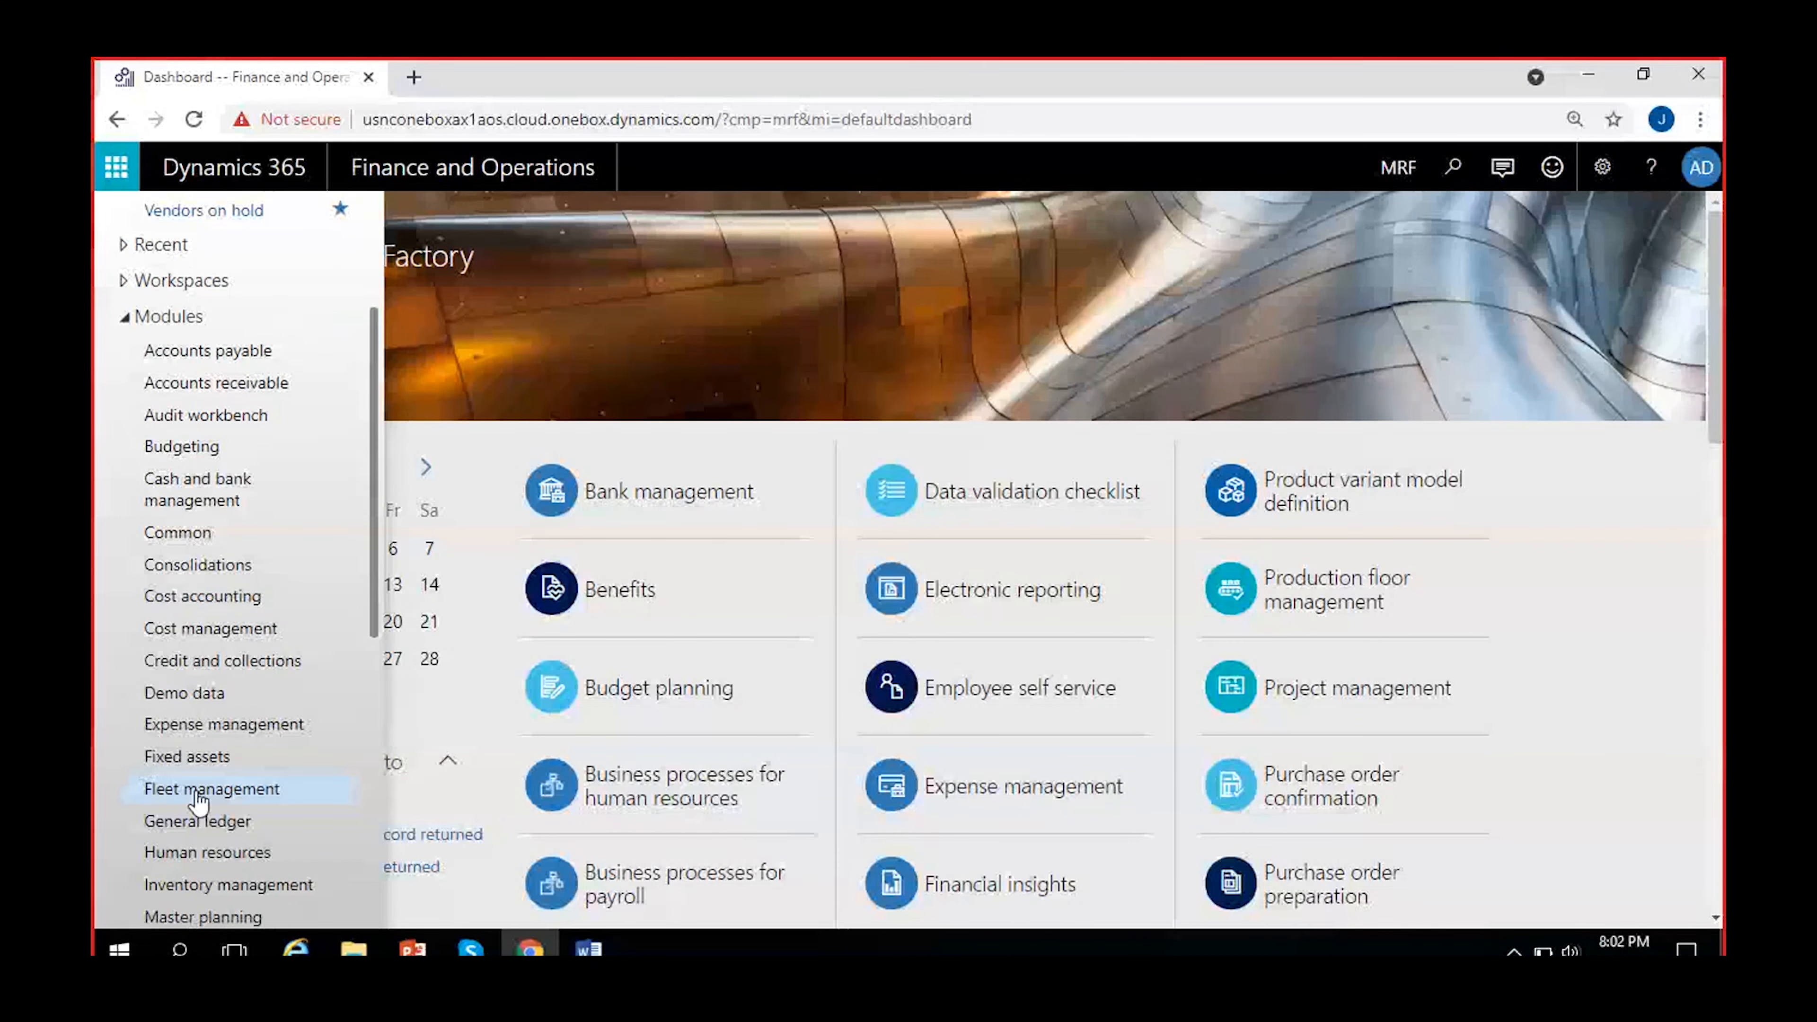
click(194, 823)
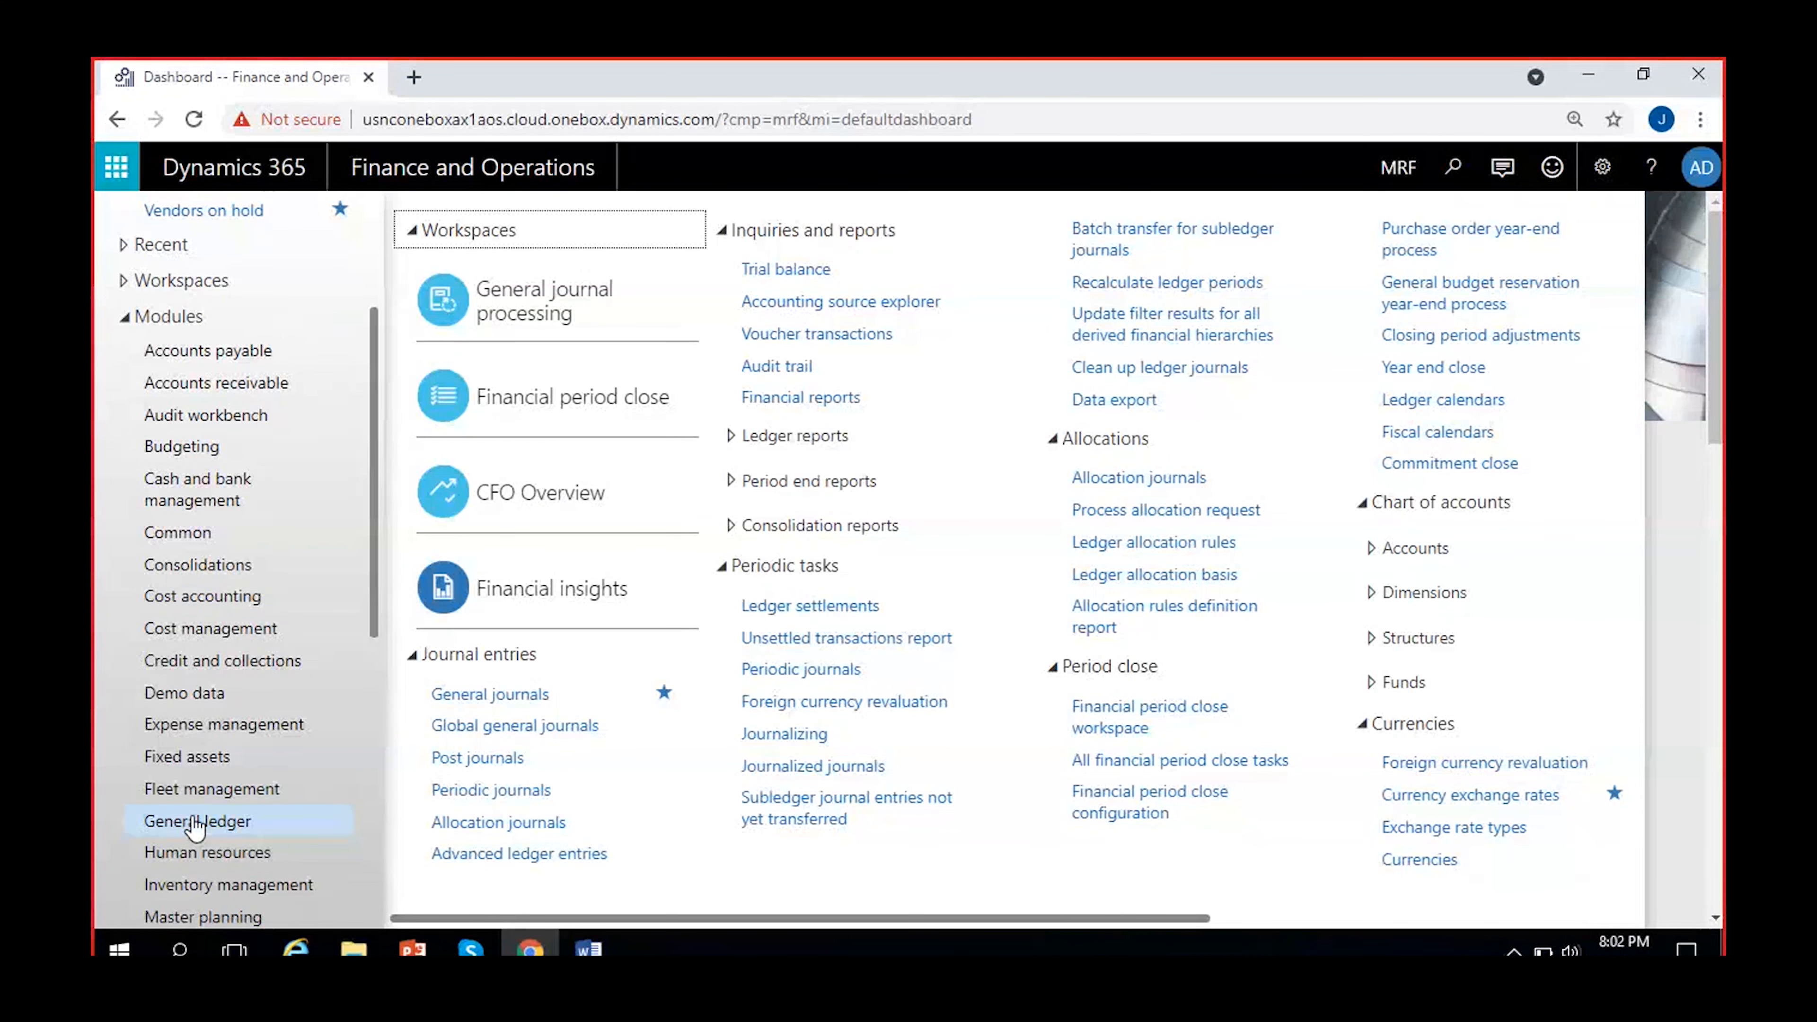
drag(689, 916, 1300, 908)
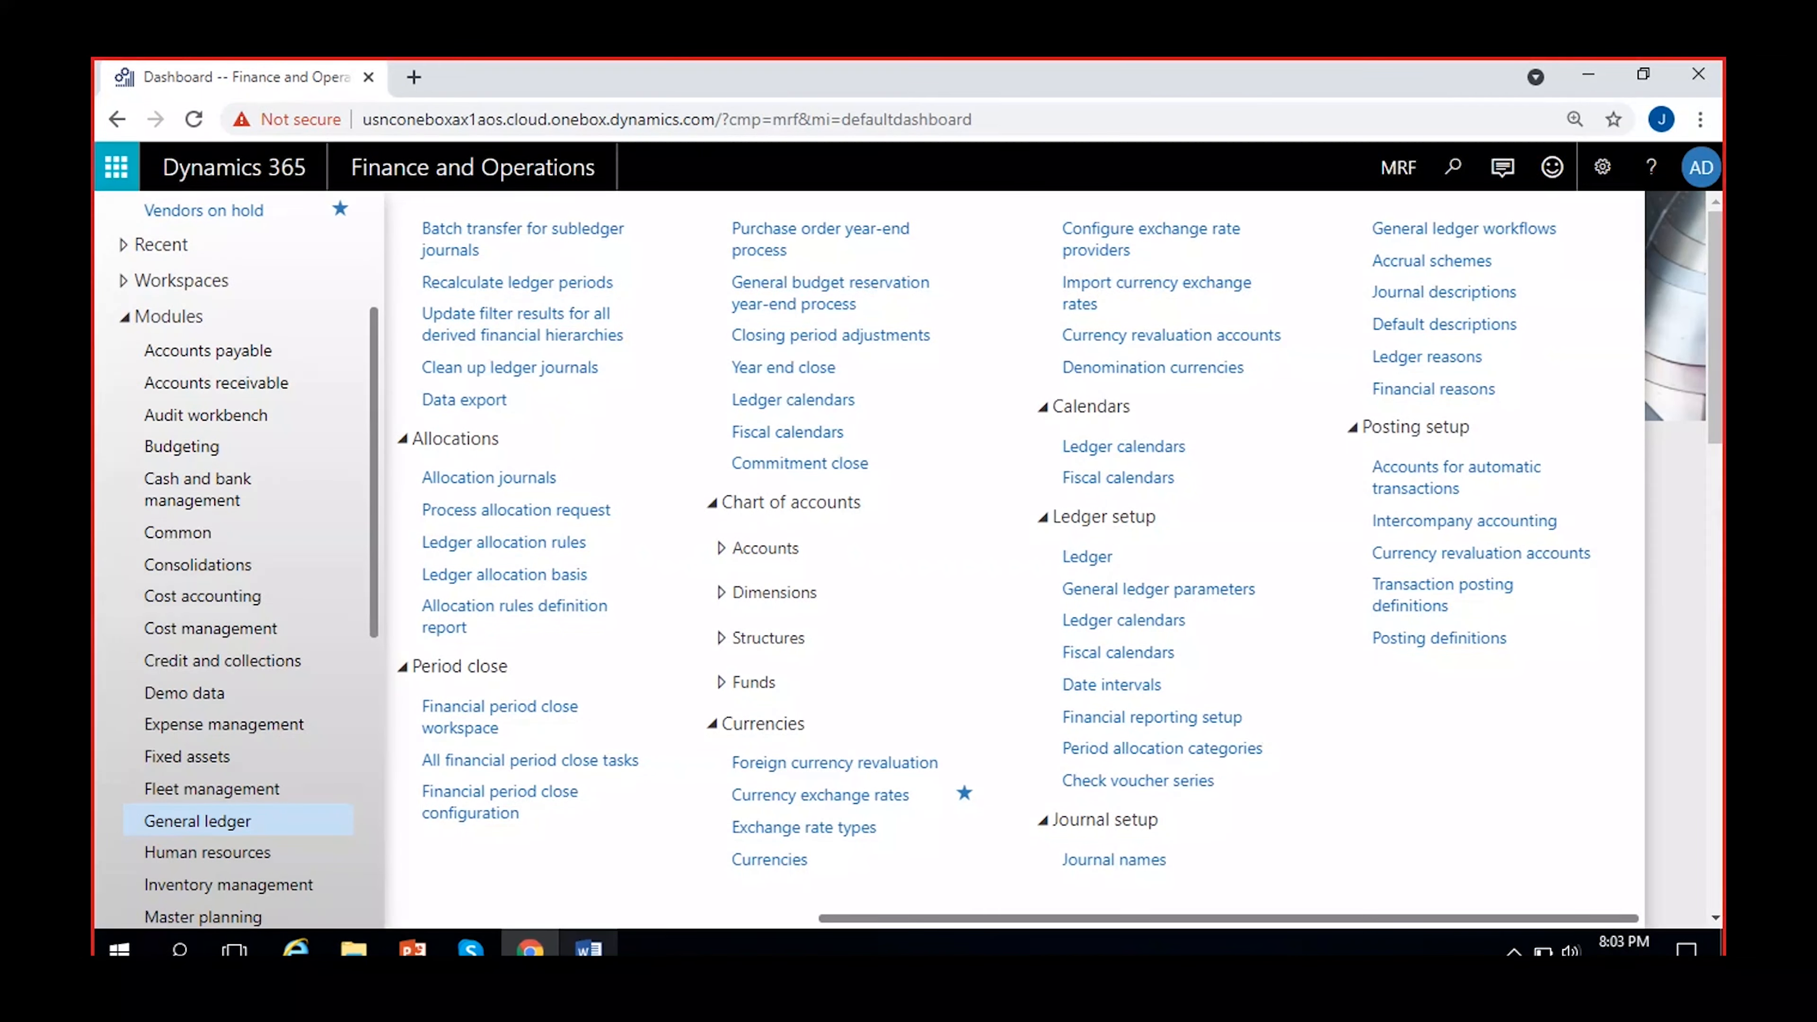
Switch to the Word notes and review the setup topics listed under Number sequence generation, including Creation of Journal names
click(588, 949)
scroll(734, 702, up, 8)
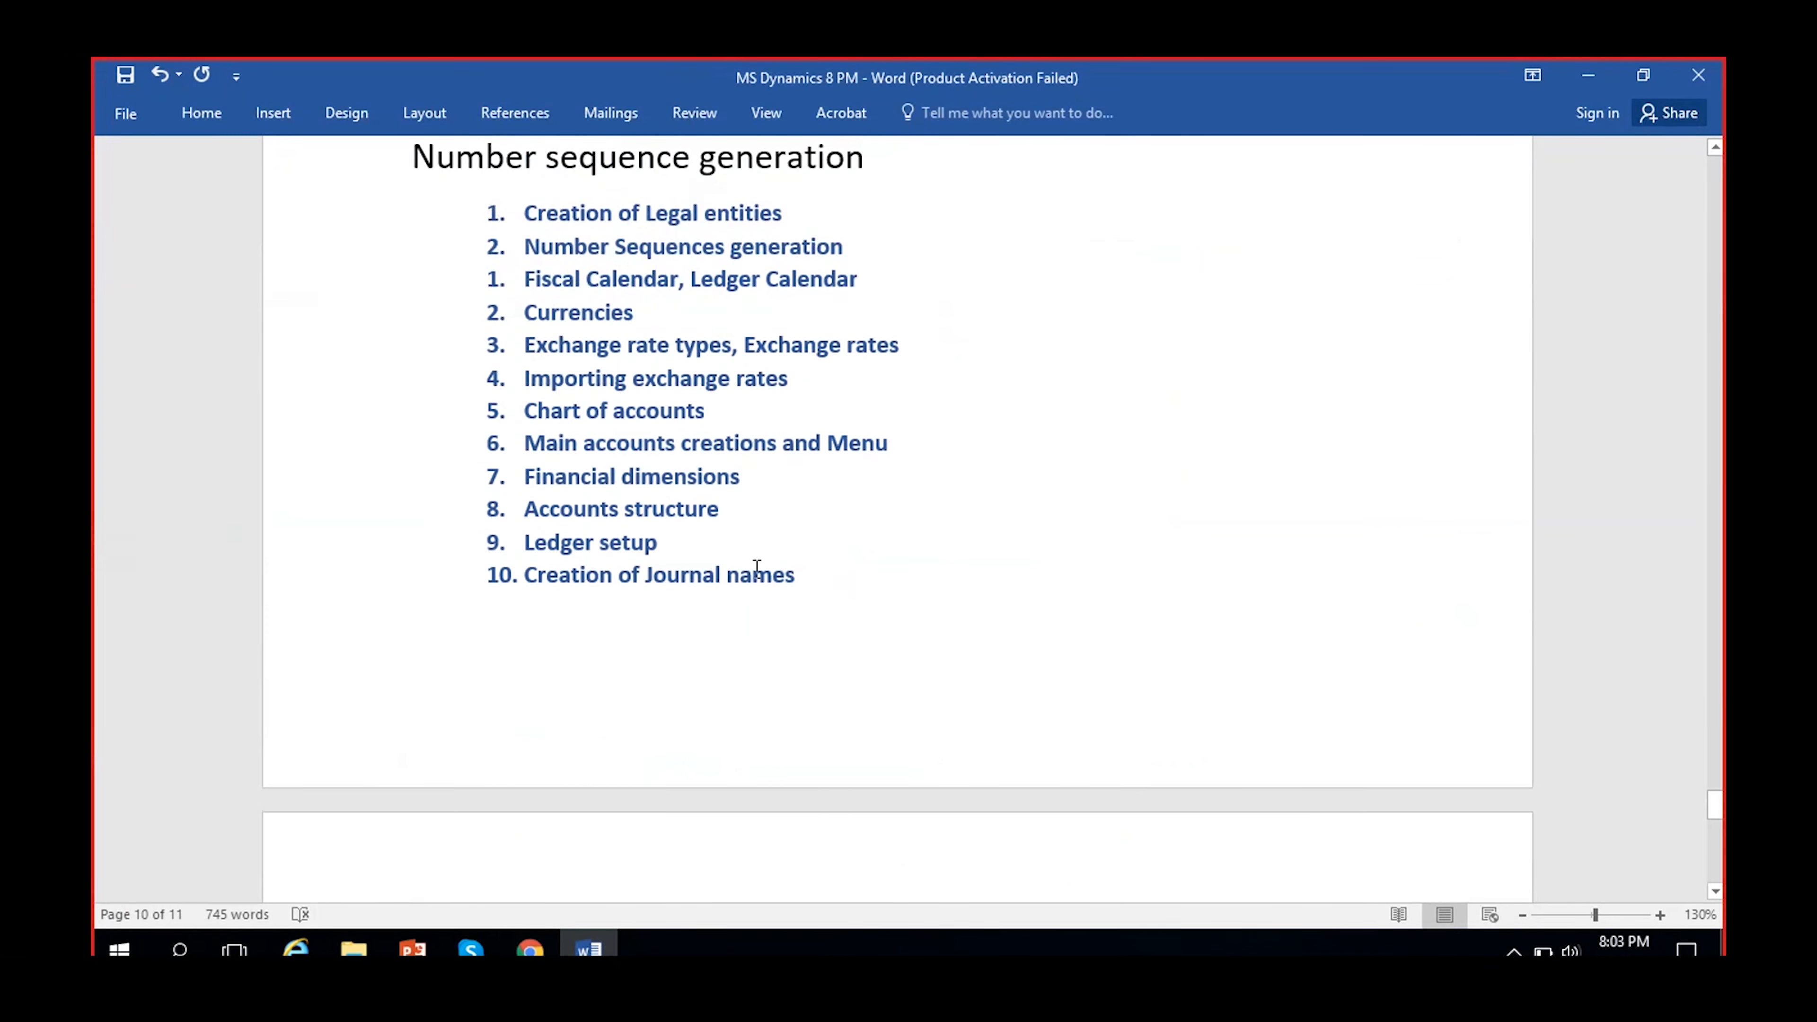
drag(758, 568, 519, 806)
scroll(716, 787, down, 7)
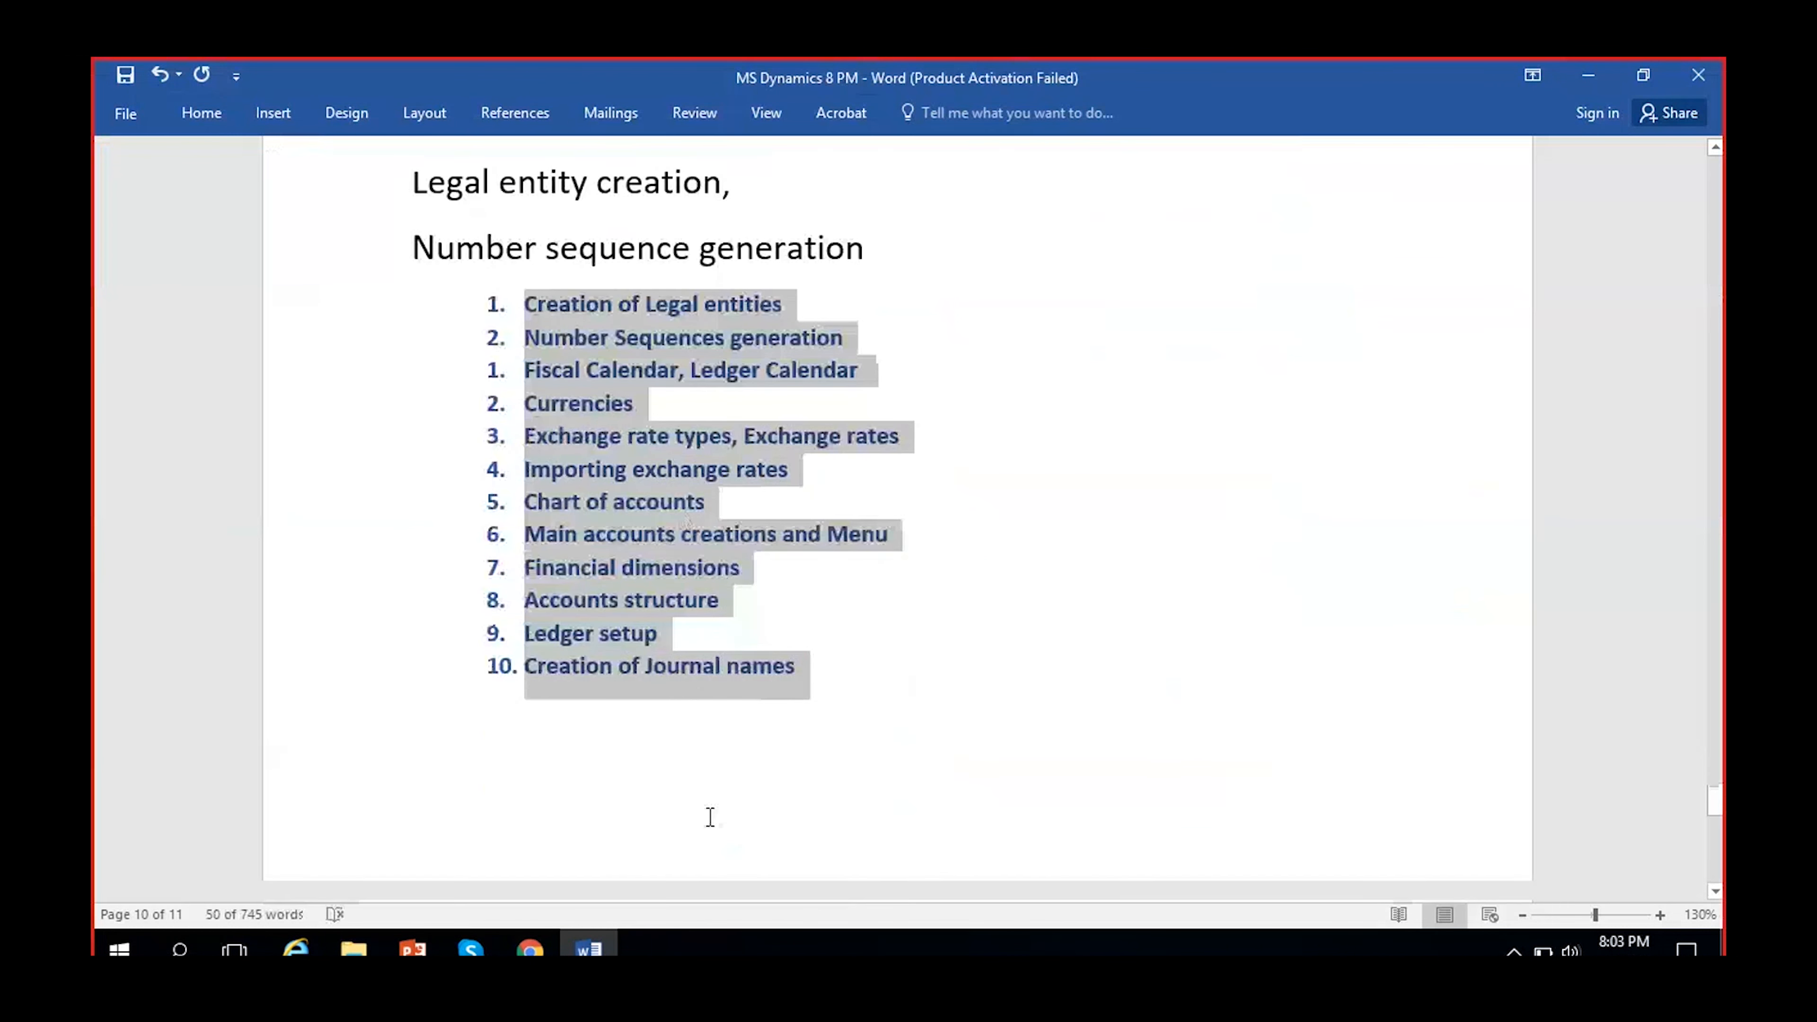
click(661, 633)
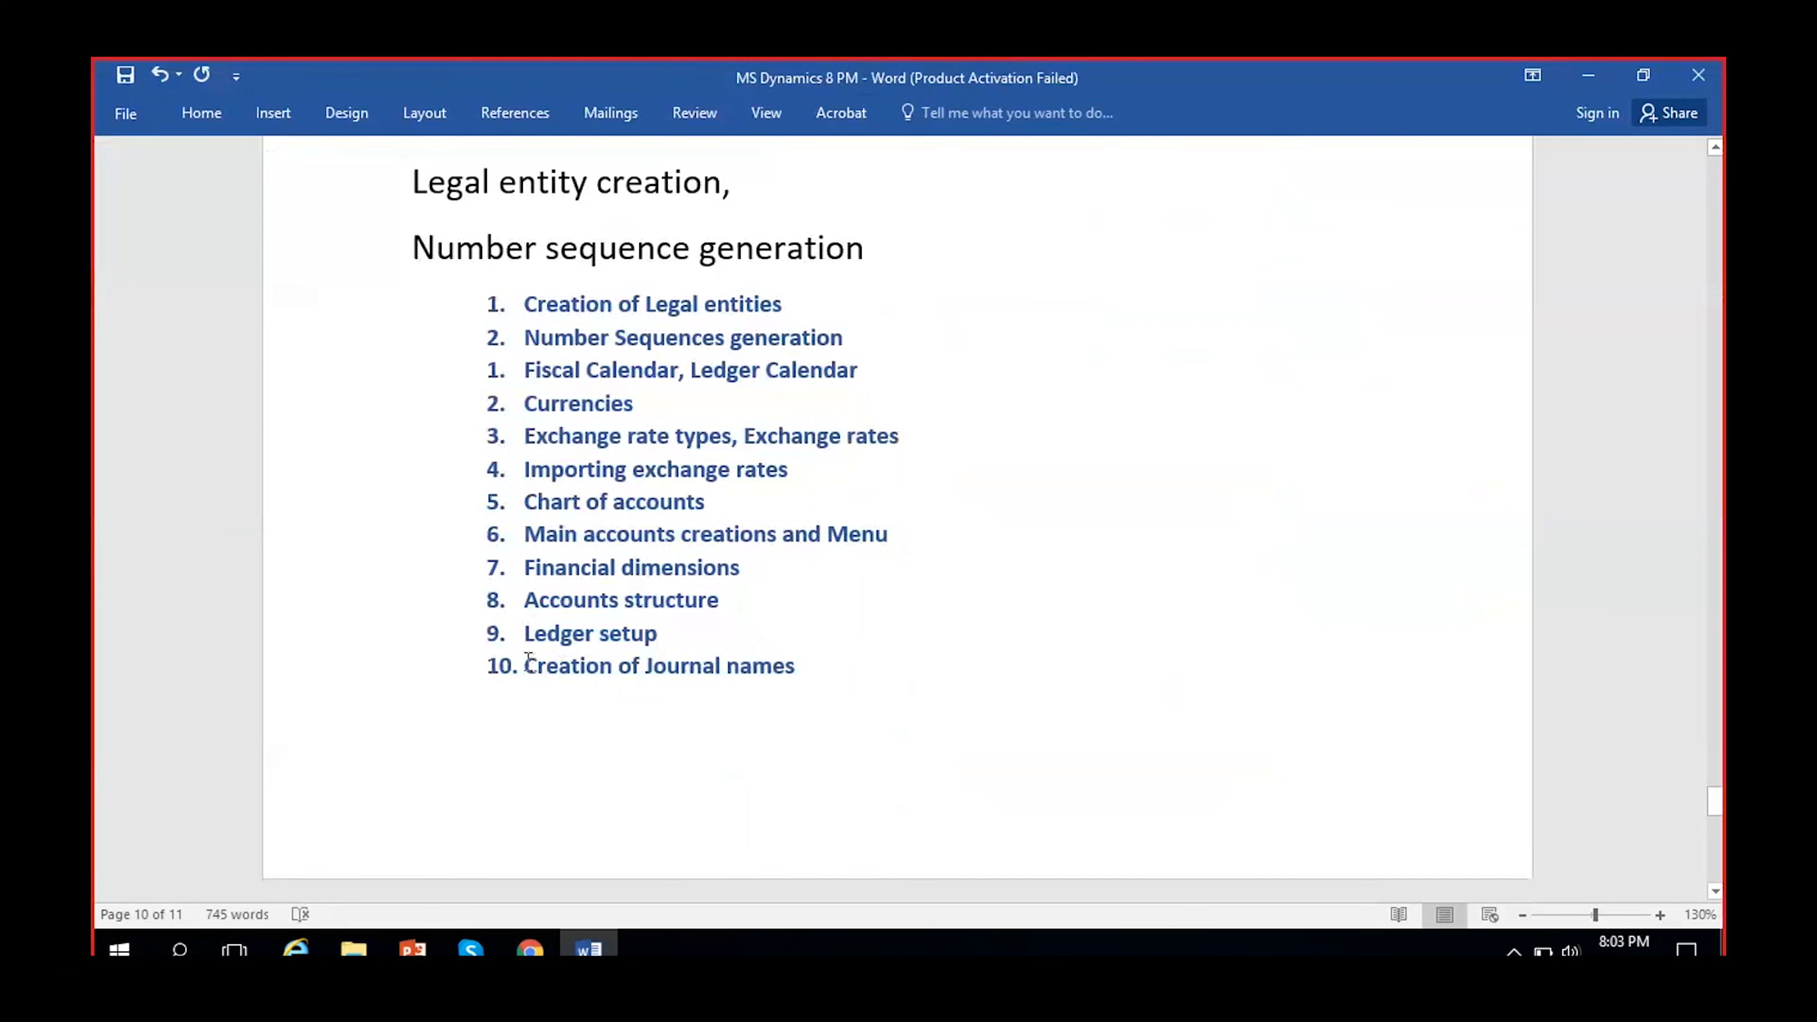
drag(525, 664, 787, 671)
click(773, 730)
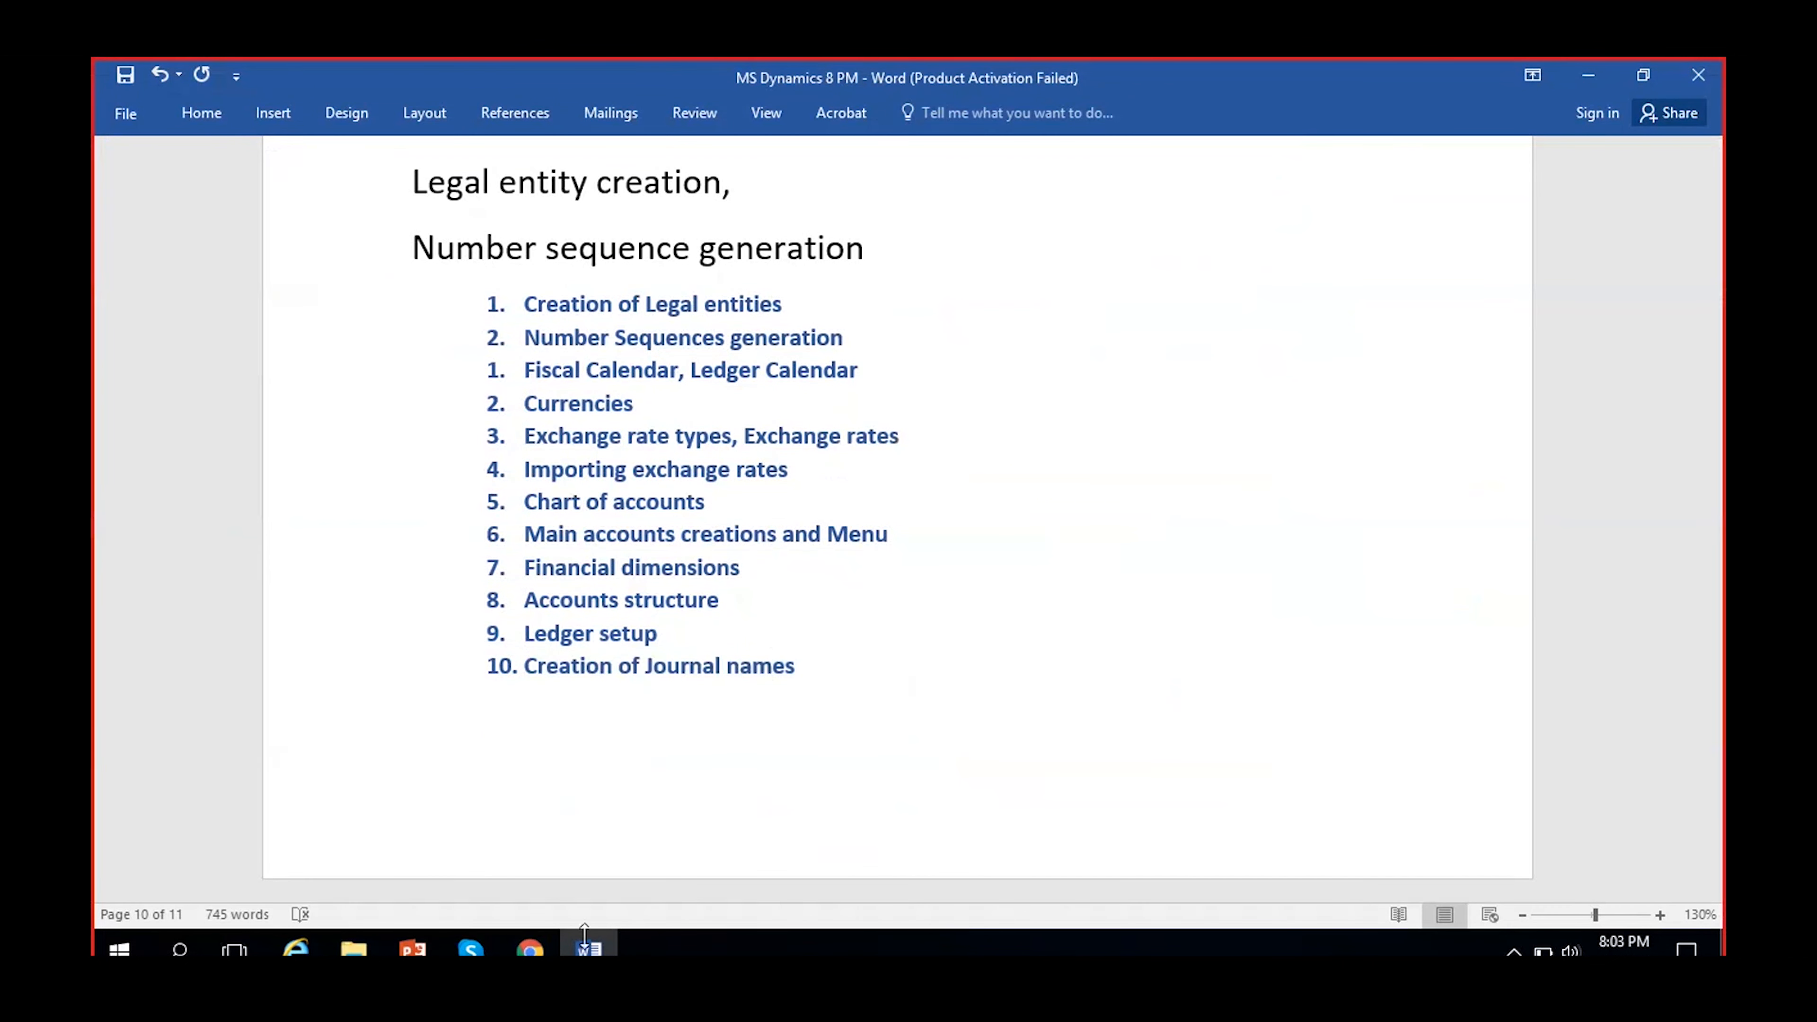
Return to Dynamics 365, open the General ledger Journal names page and dismiss its edit notice
key(alt+Tab)
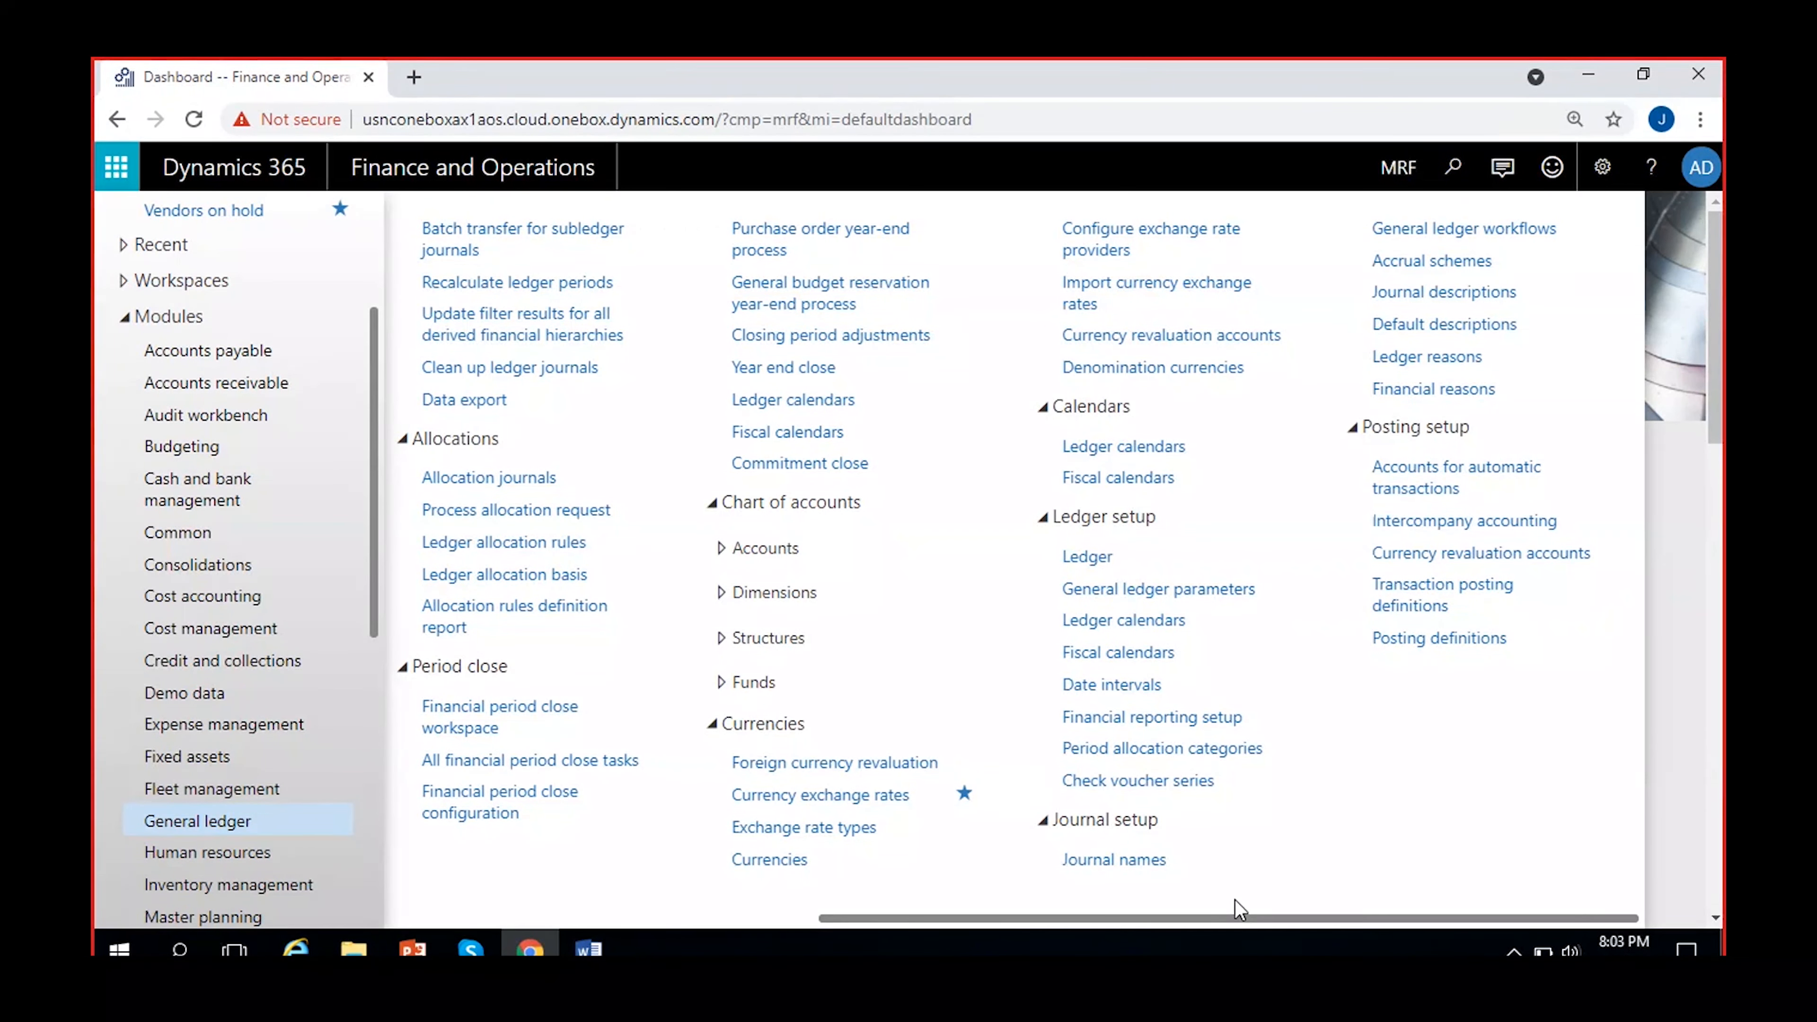
click(1130, 868)
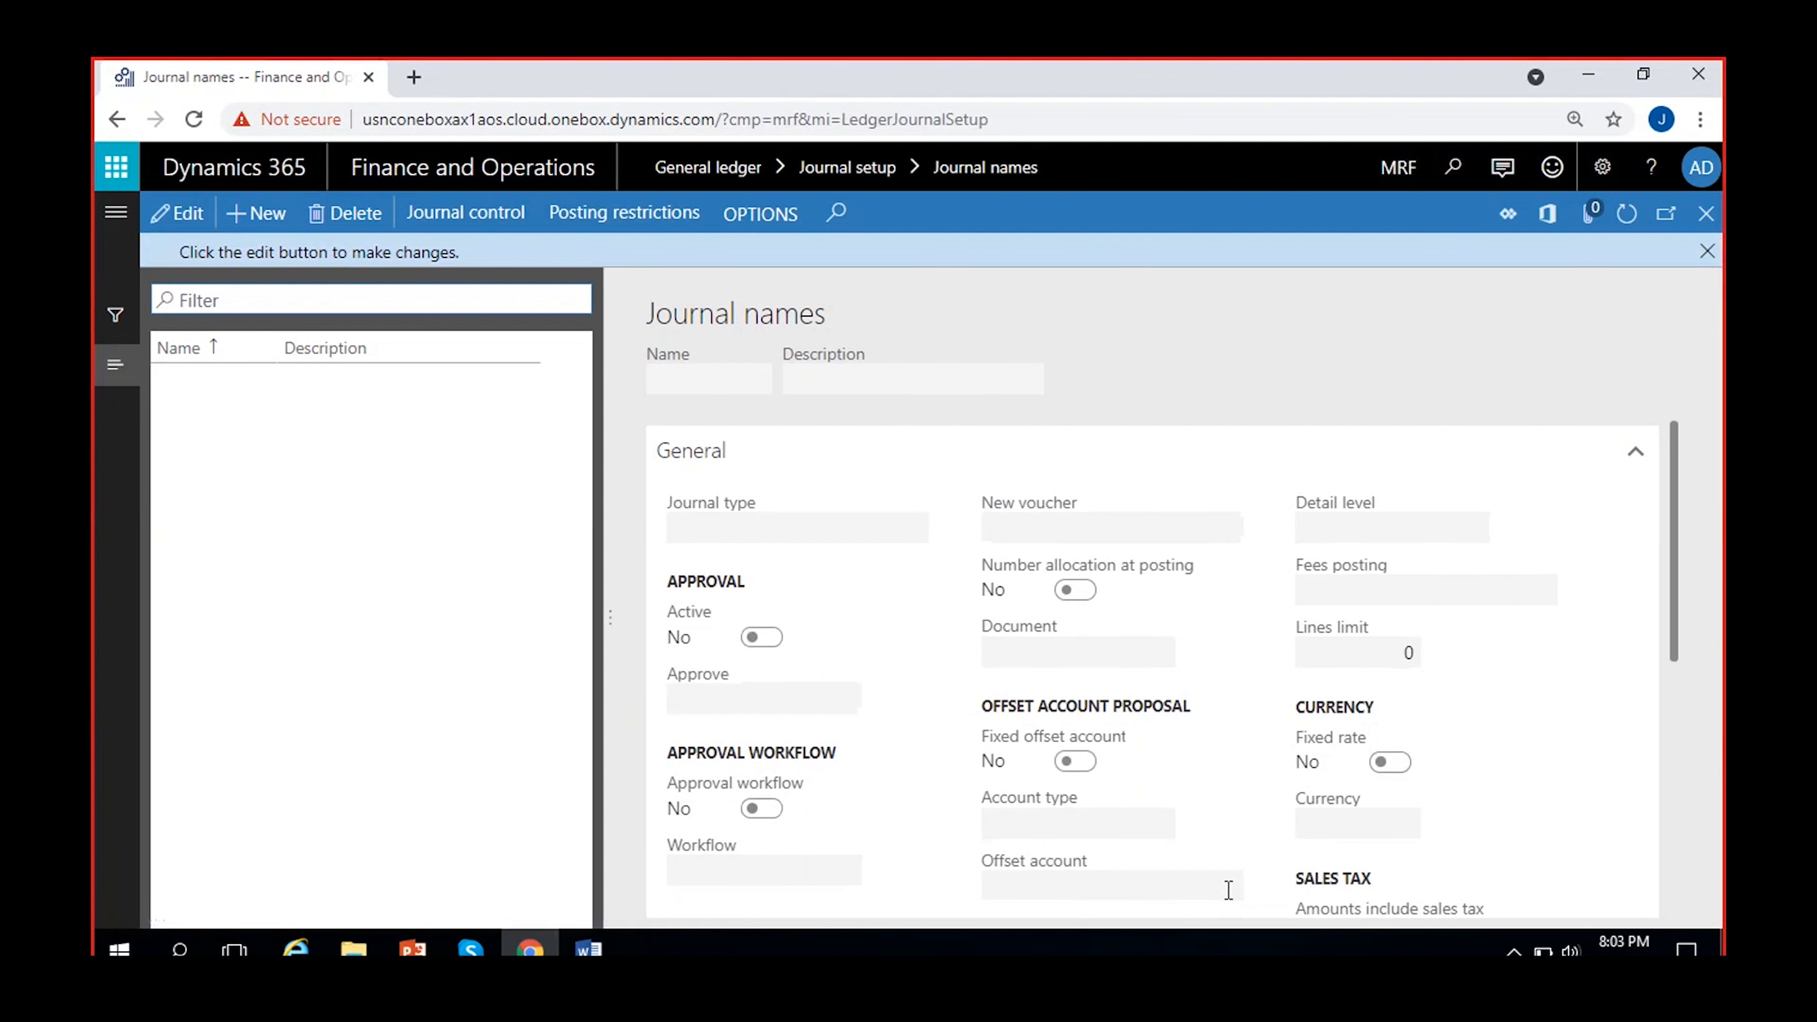
click(1706, 251)
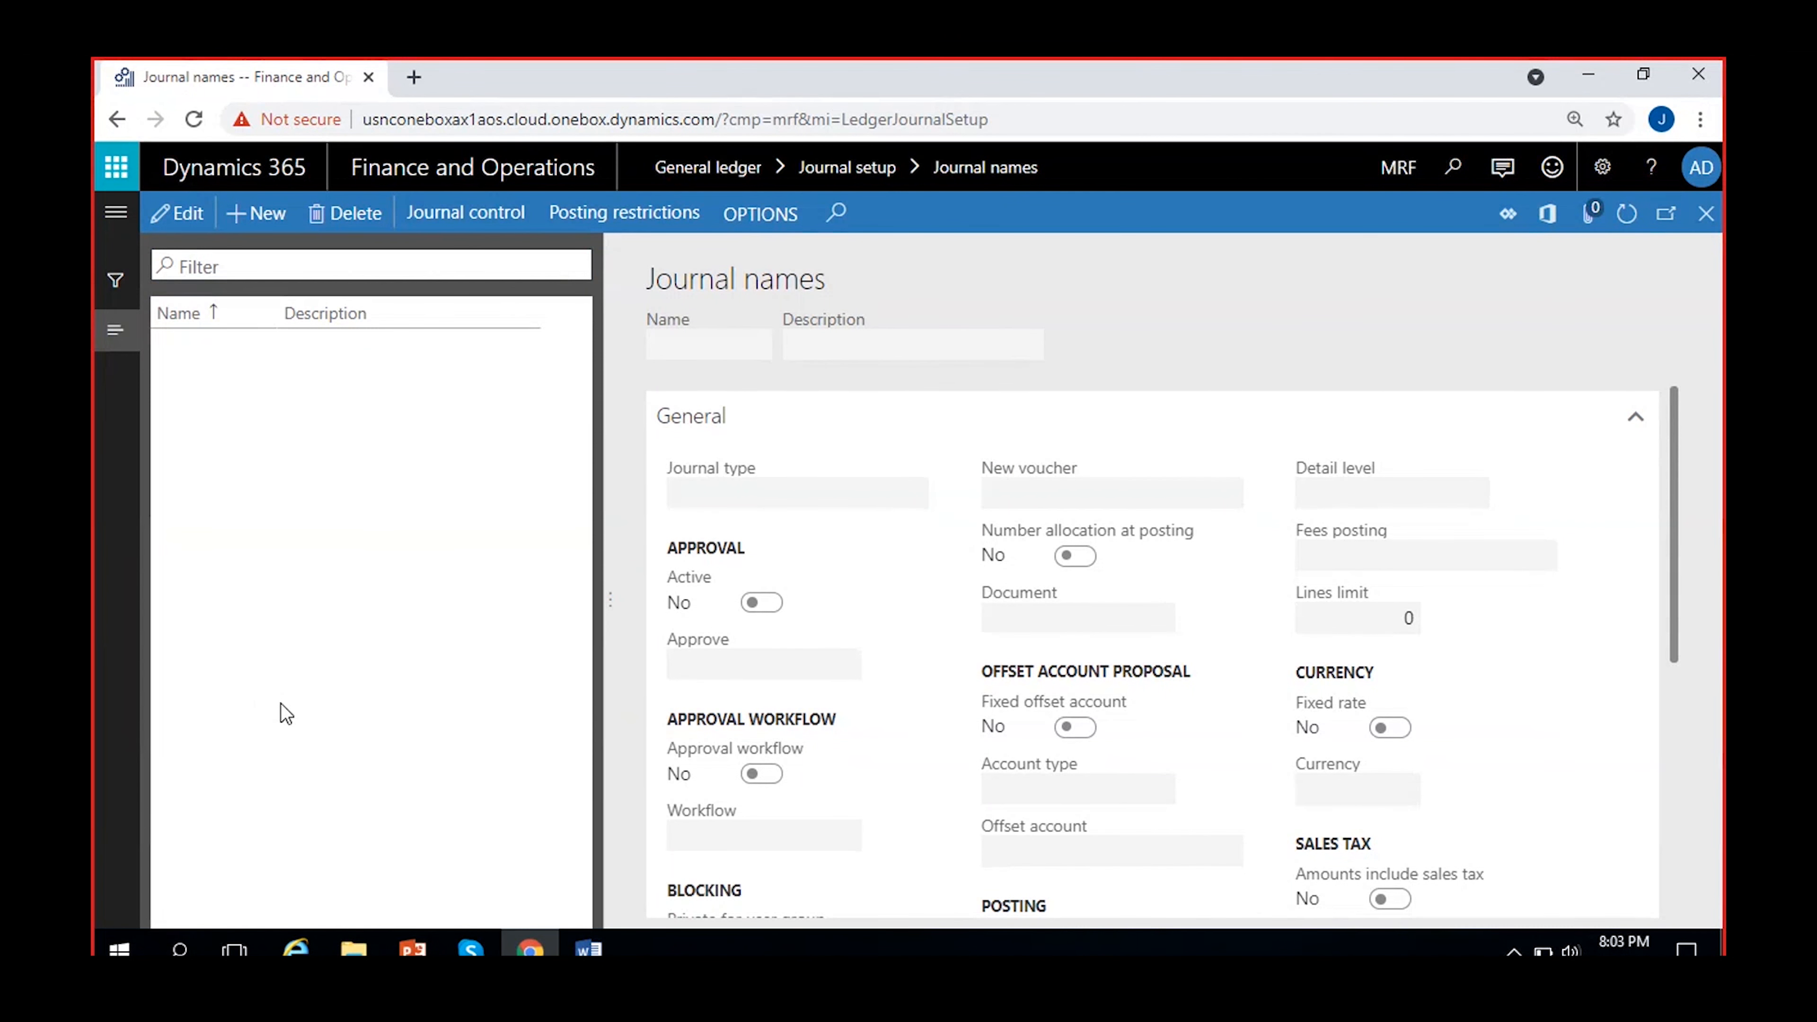
Create a new journal name GenJournal with the description "General journal"
click(256, 223)
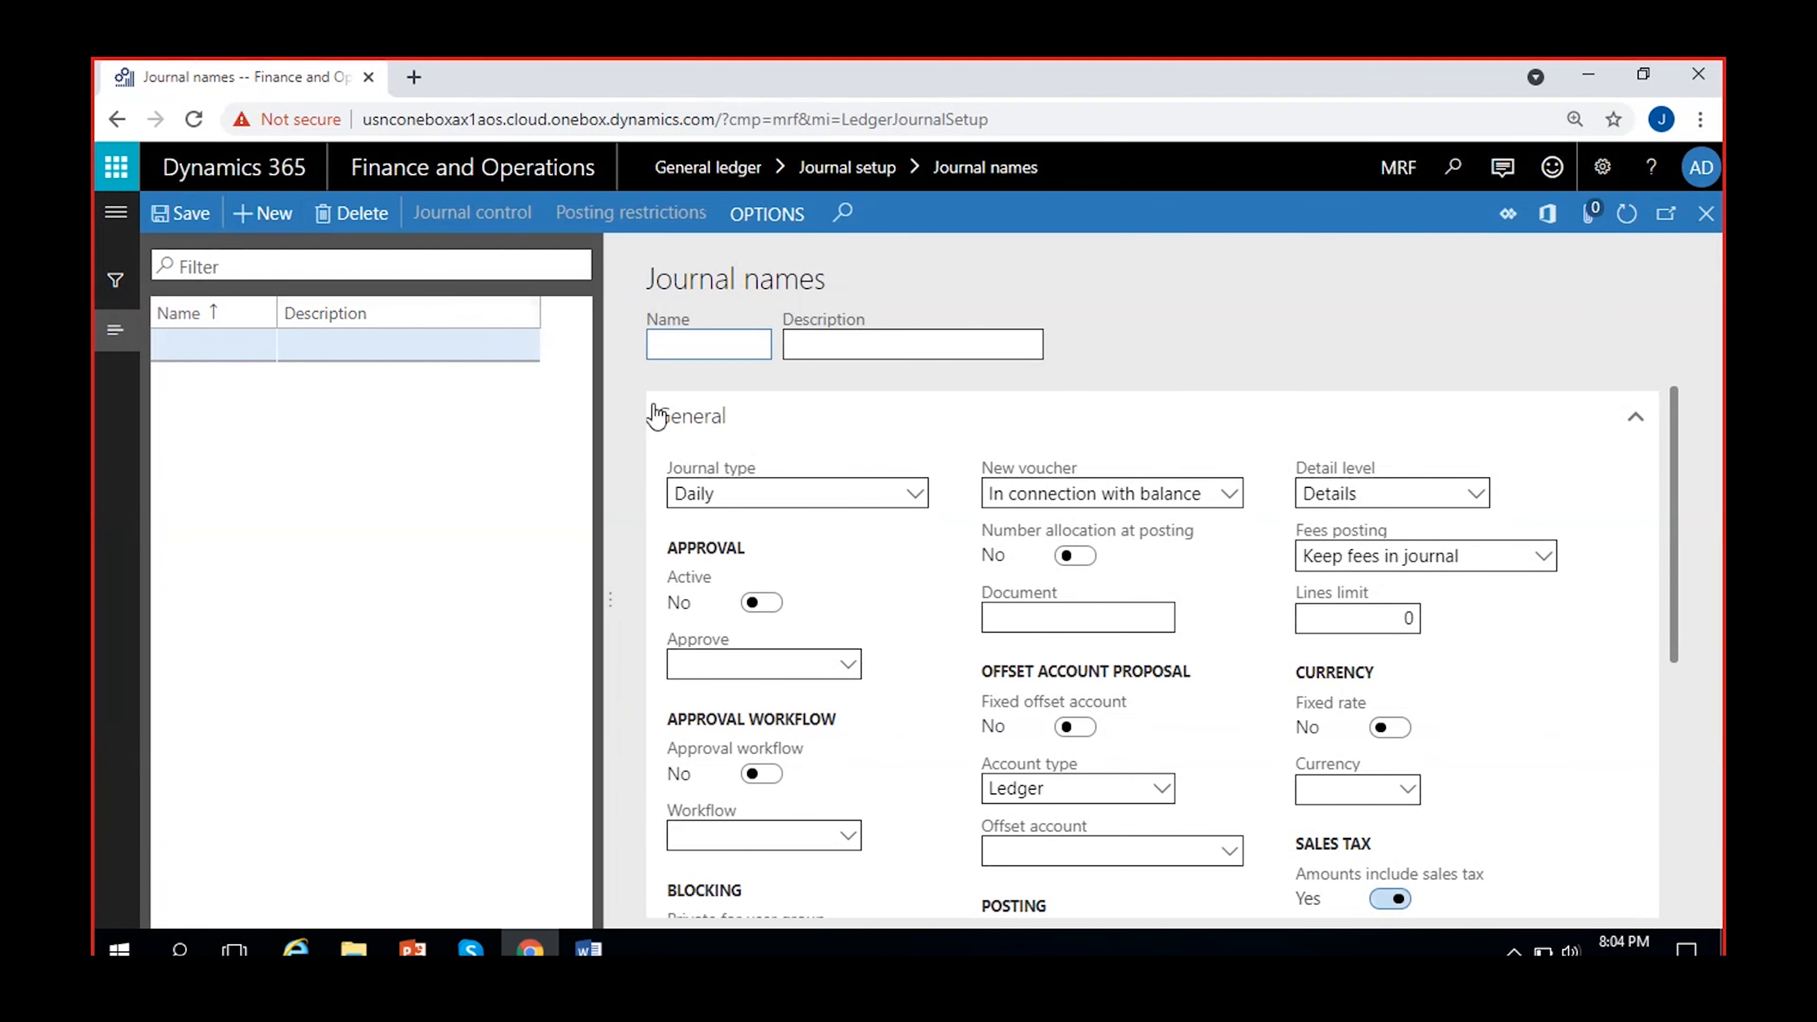
text(G)
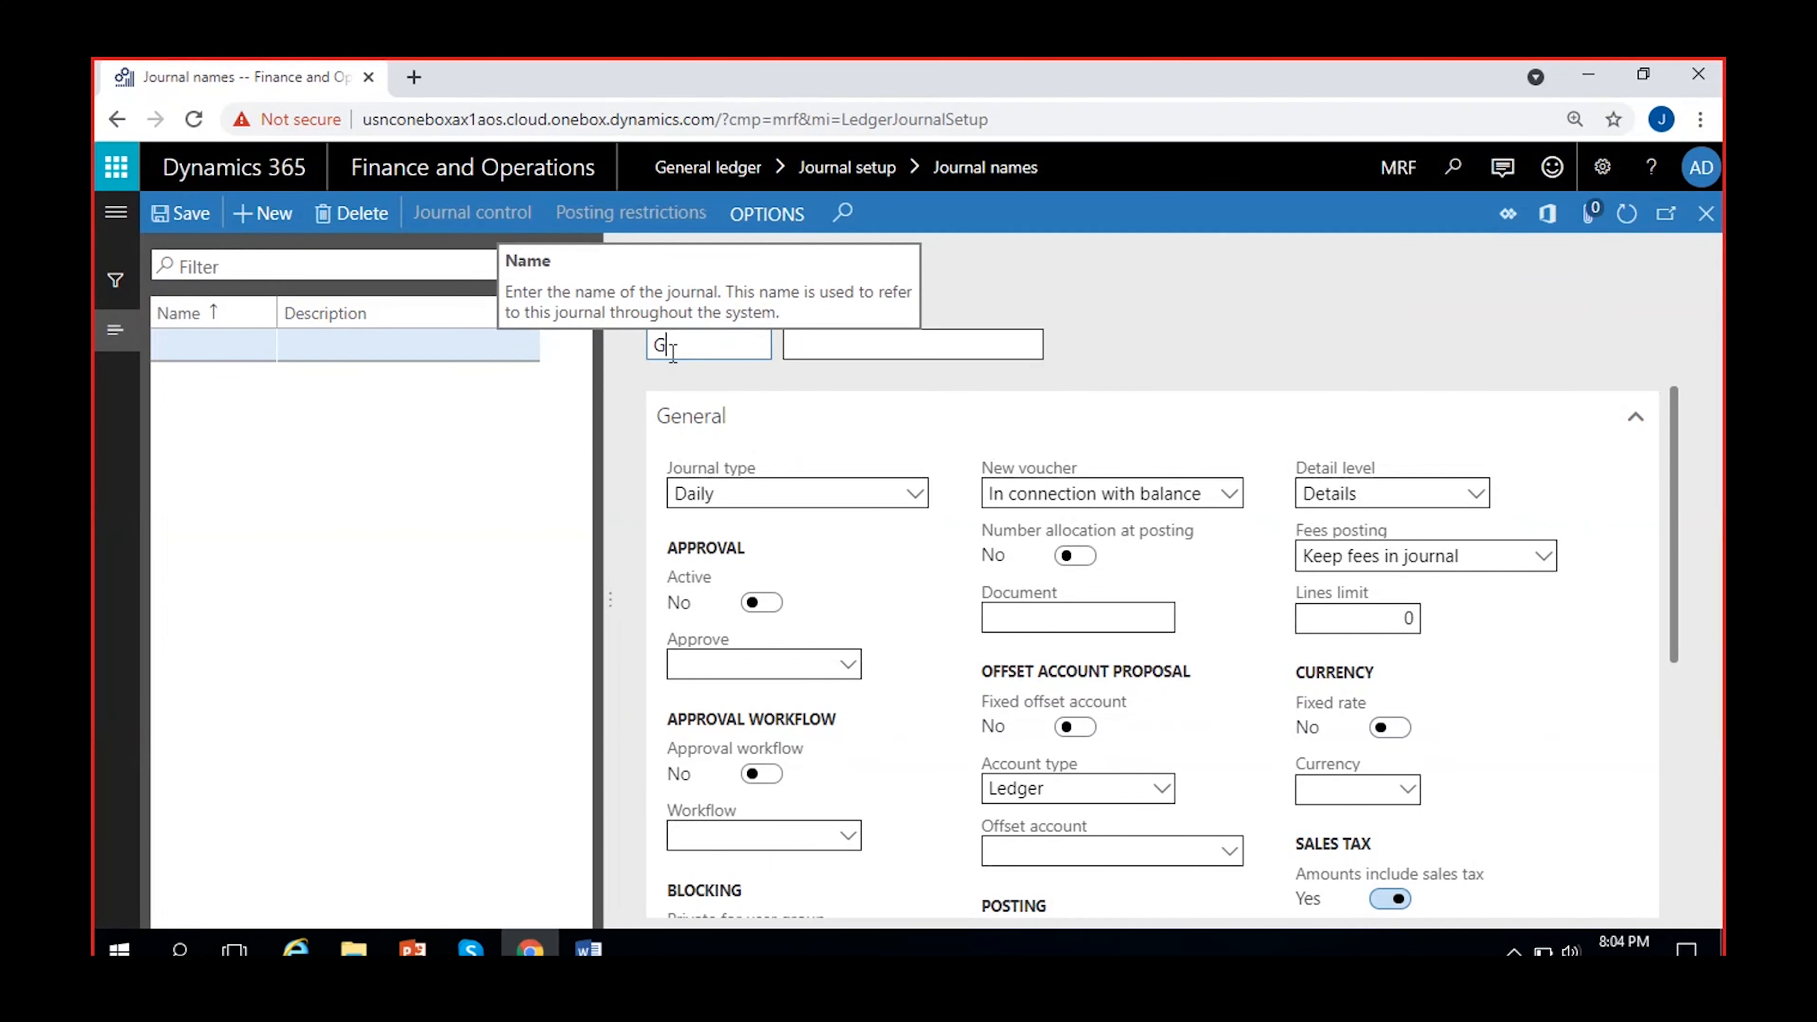
text(enJournal)
click(811, 345)
text(Gene)
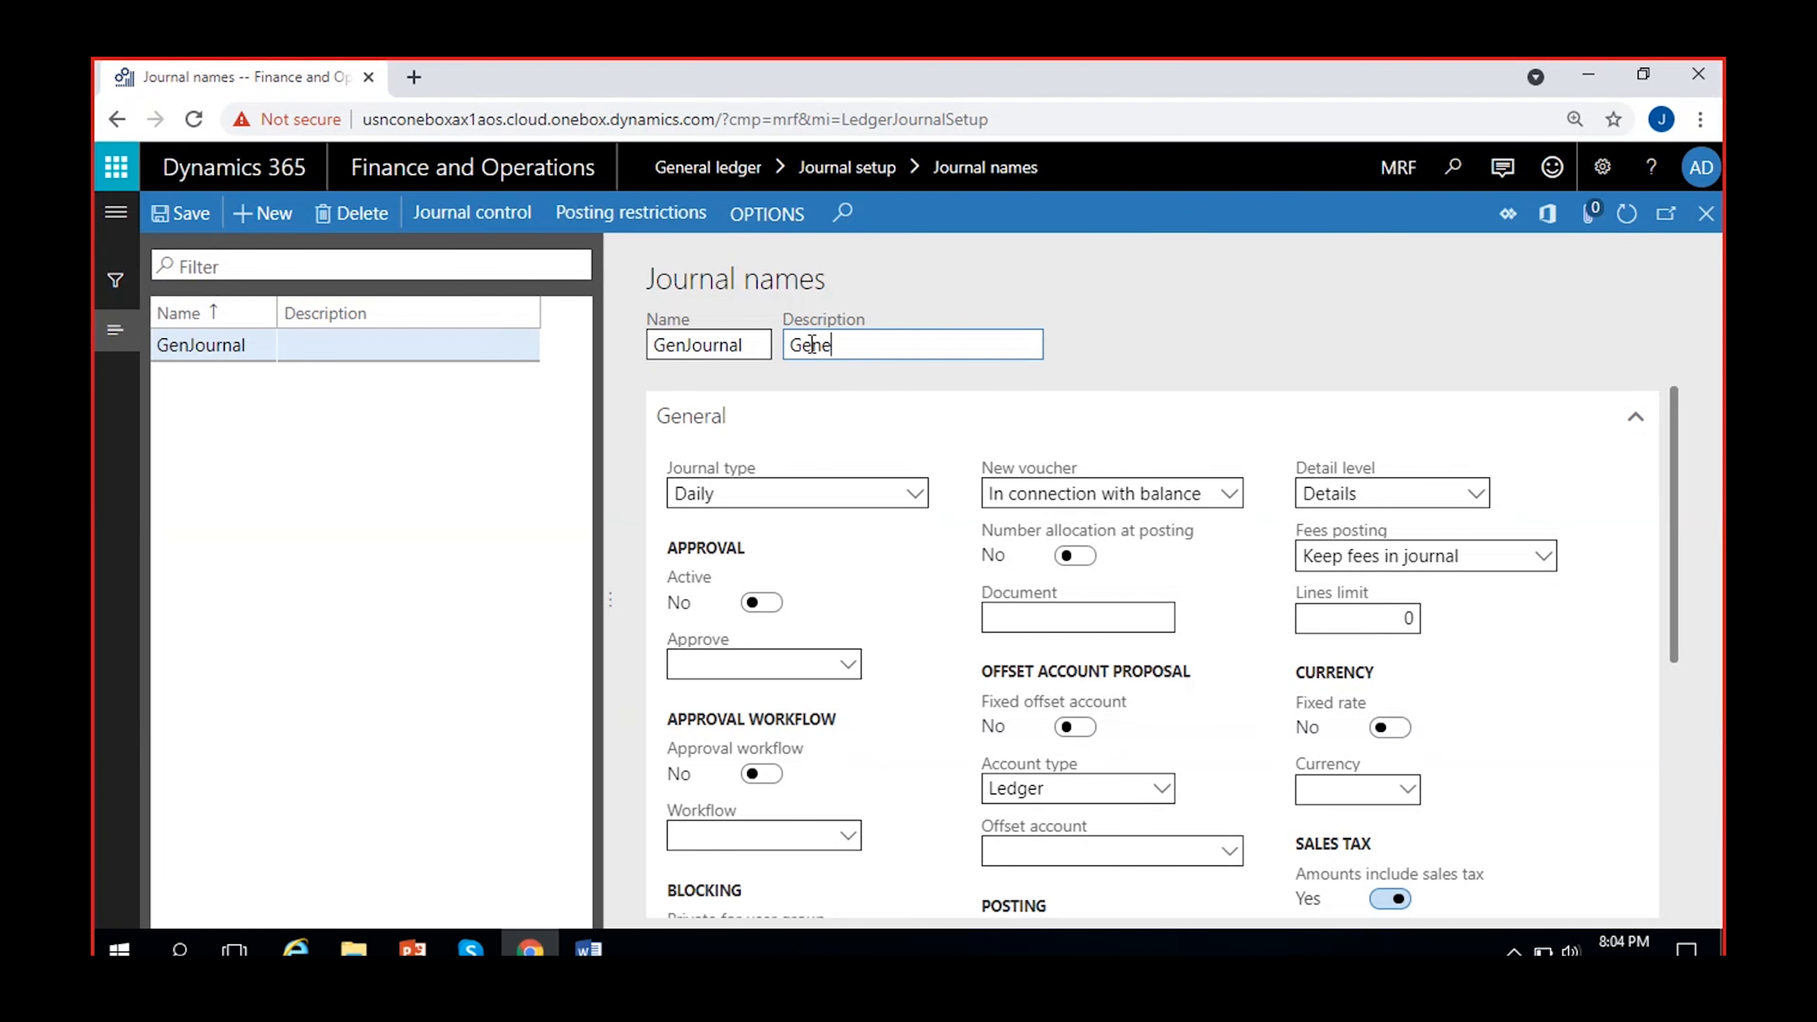
text(ral journal)
click(1444, 350)
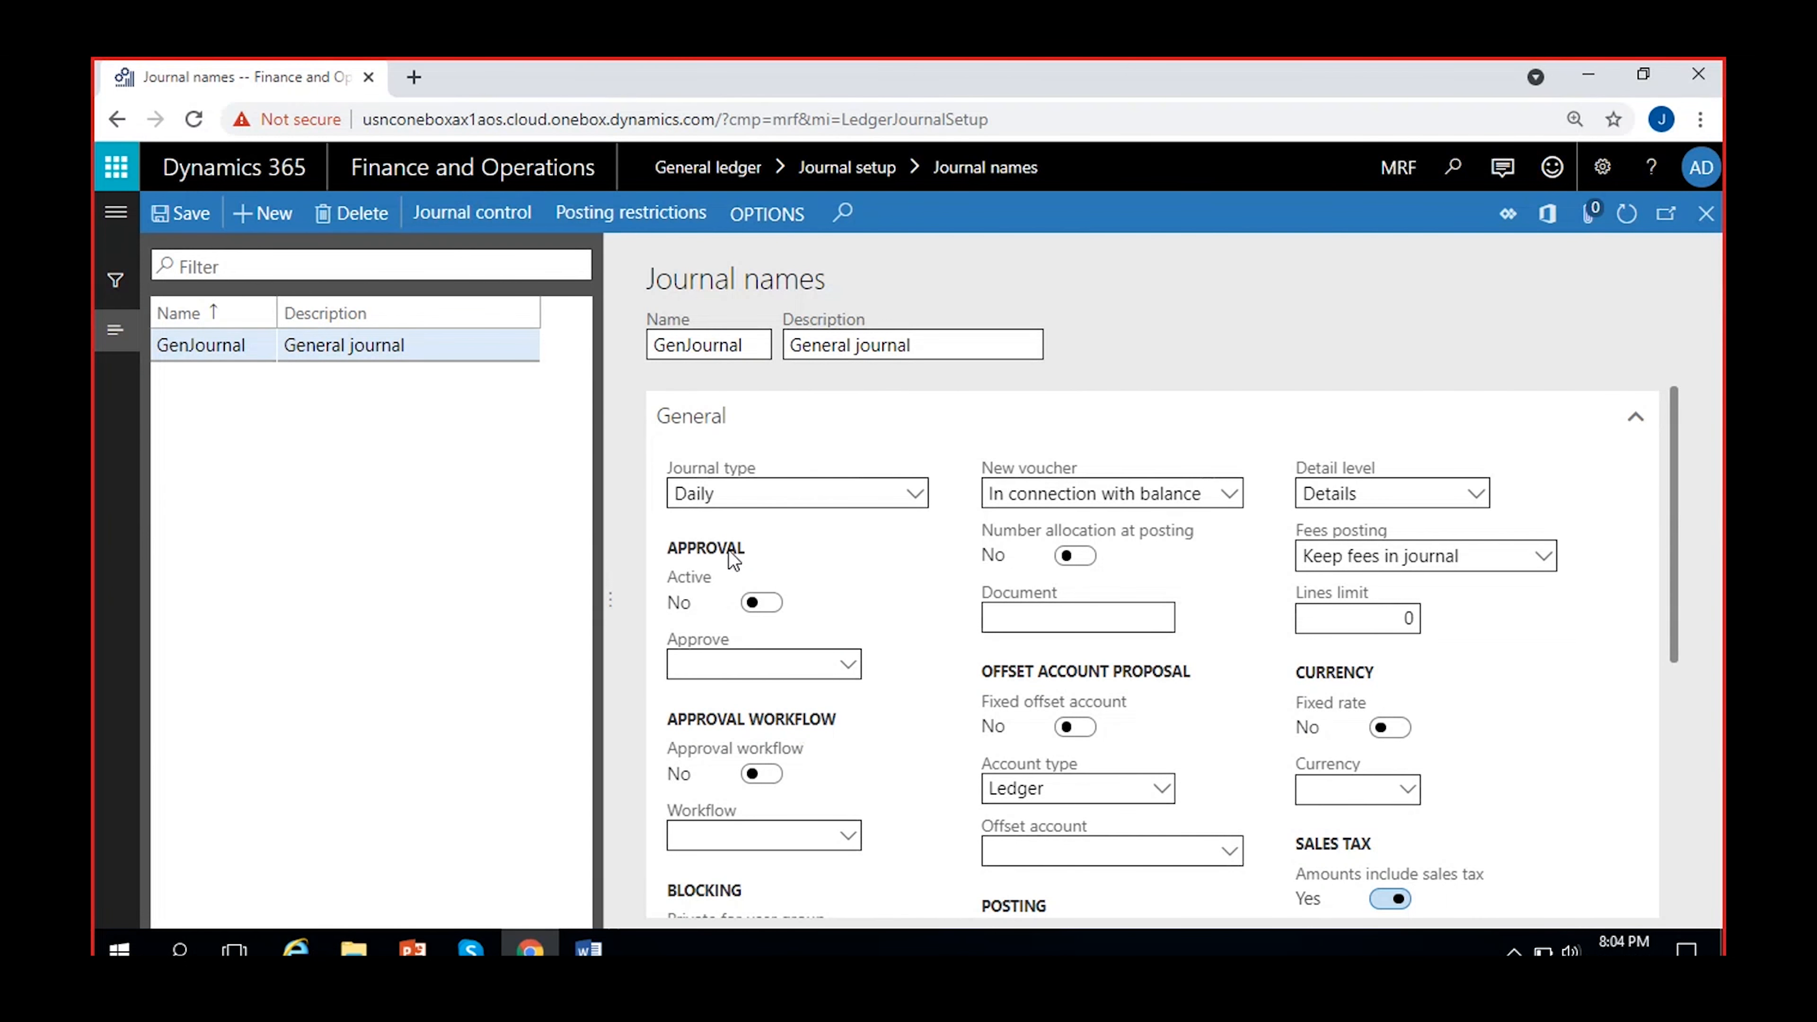
Browse the available journal types and set GenJournal's journal type to Customer payment
click(914, 493)
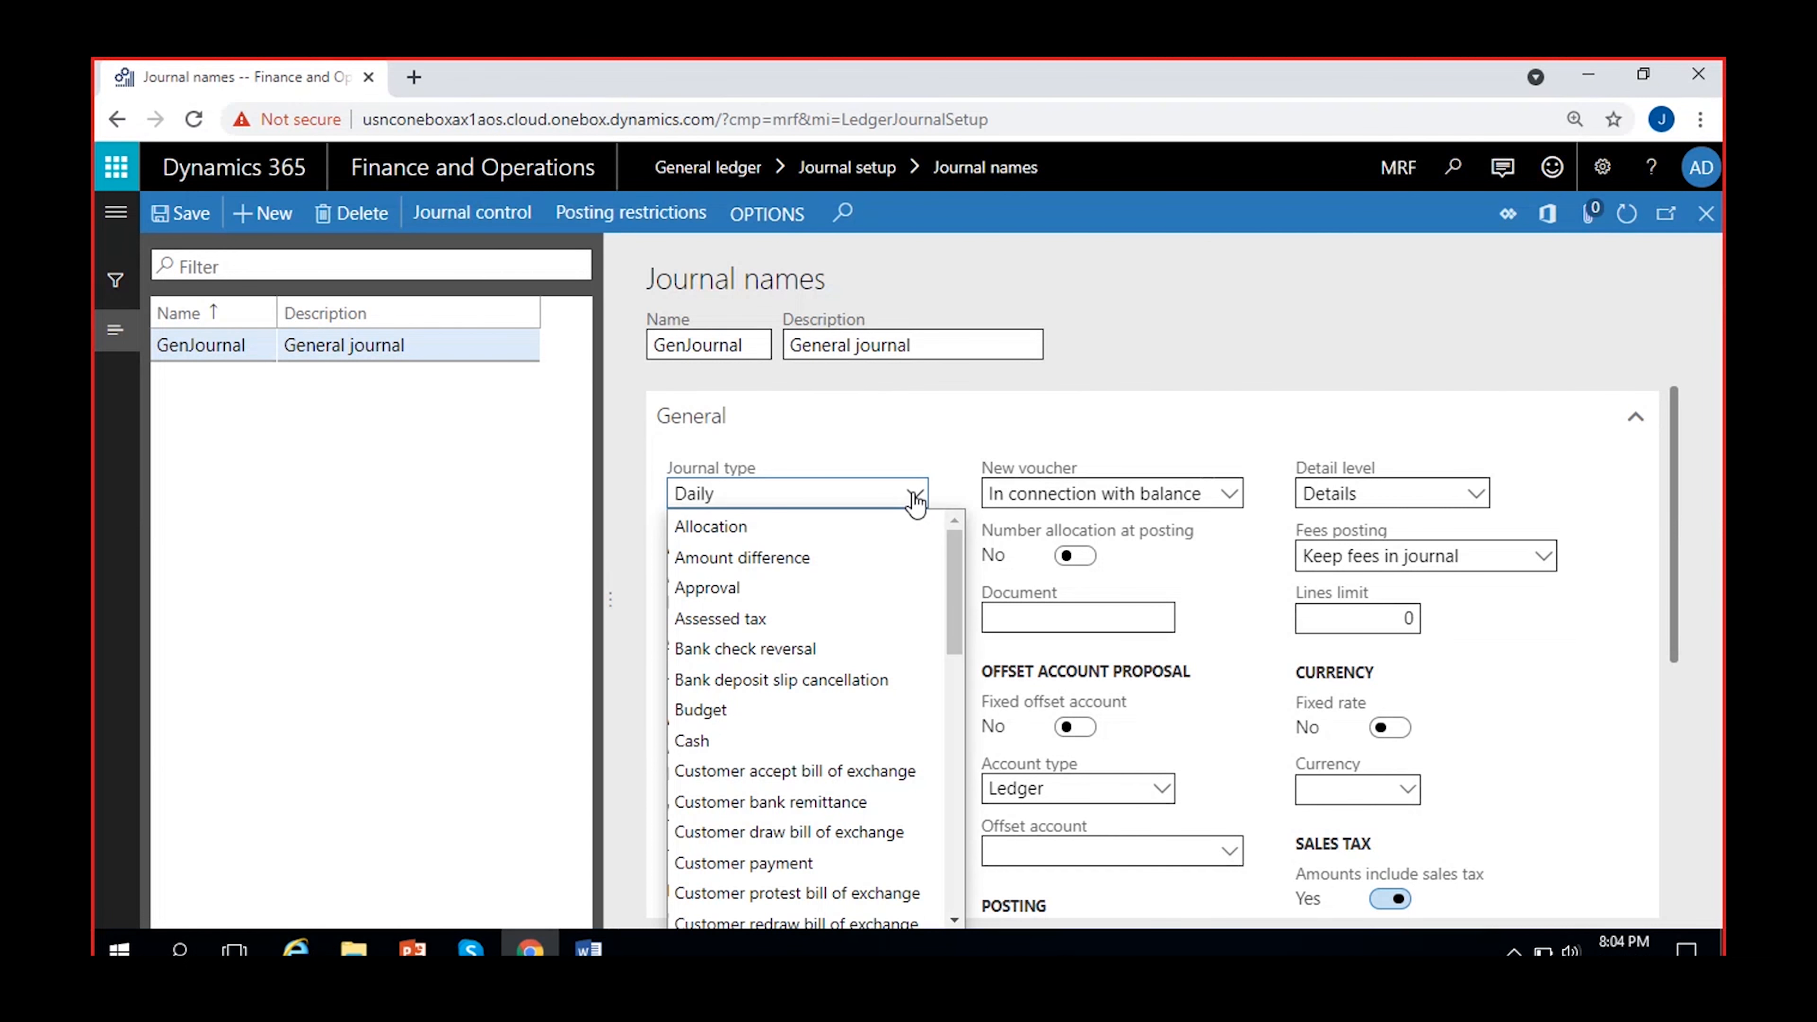
scroll(858, 691, down, 5)
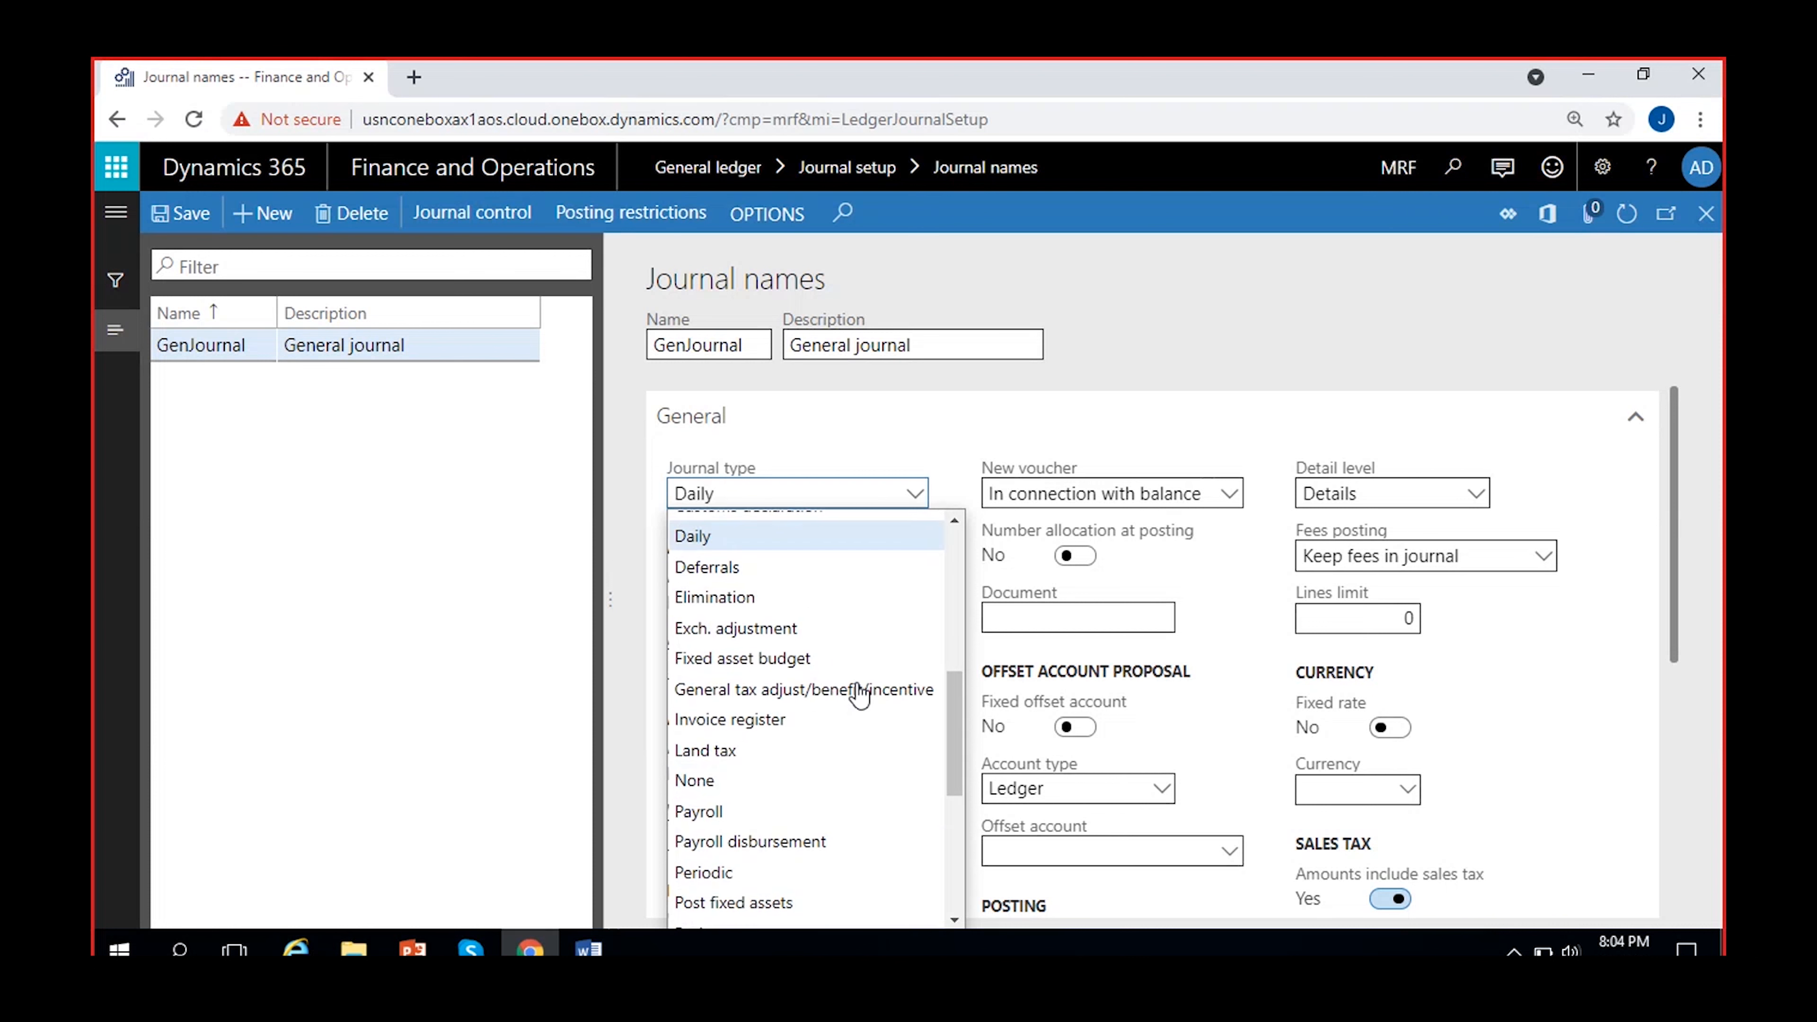
scroll(859, 692, down, 5)
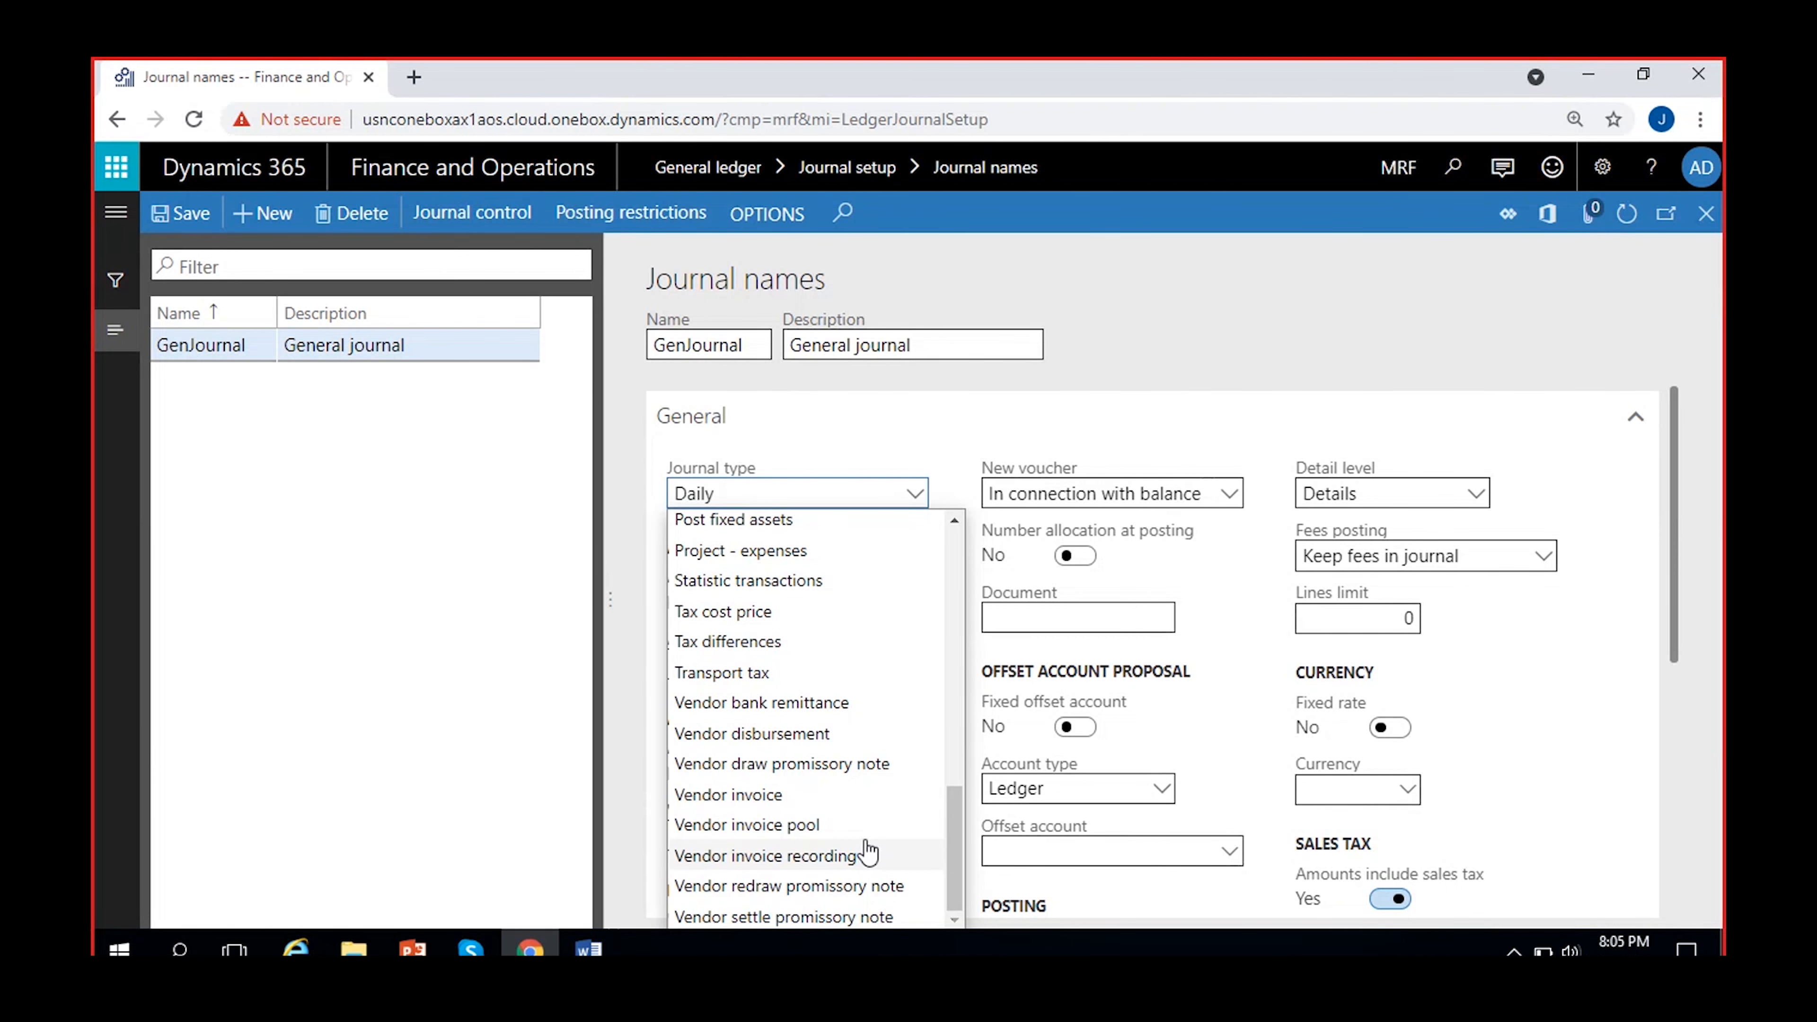
click(928, 452)
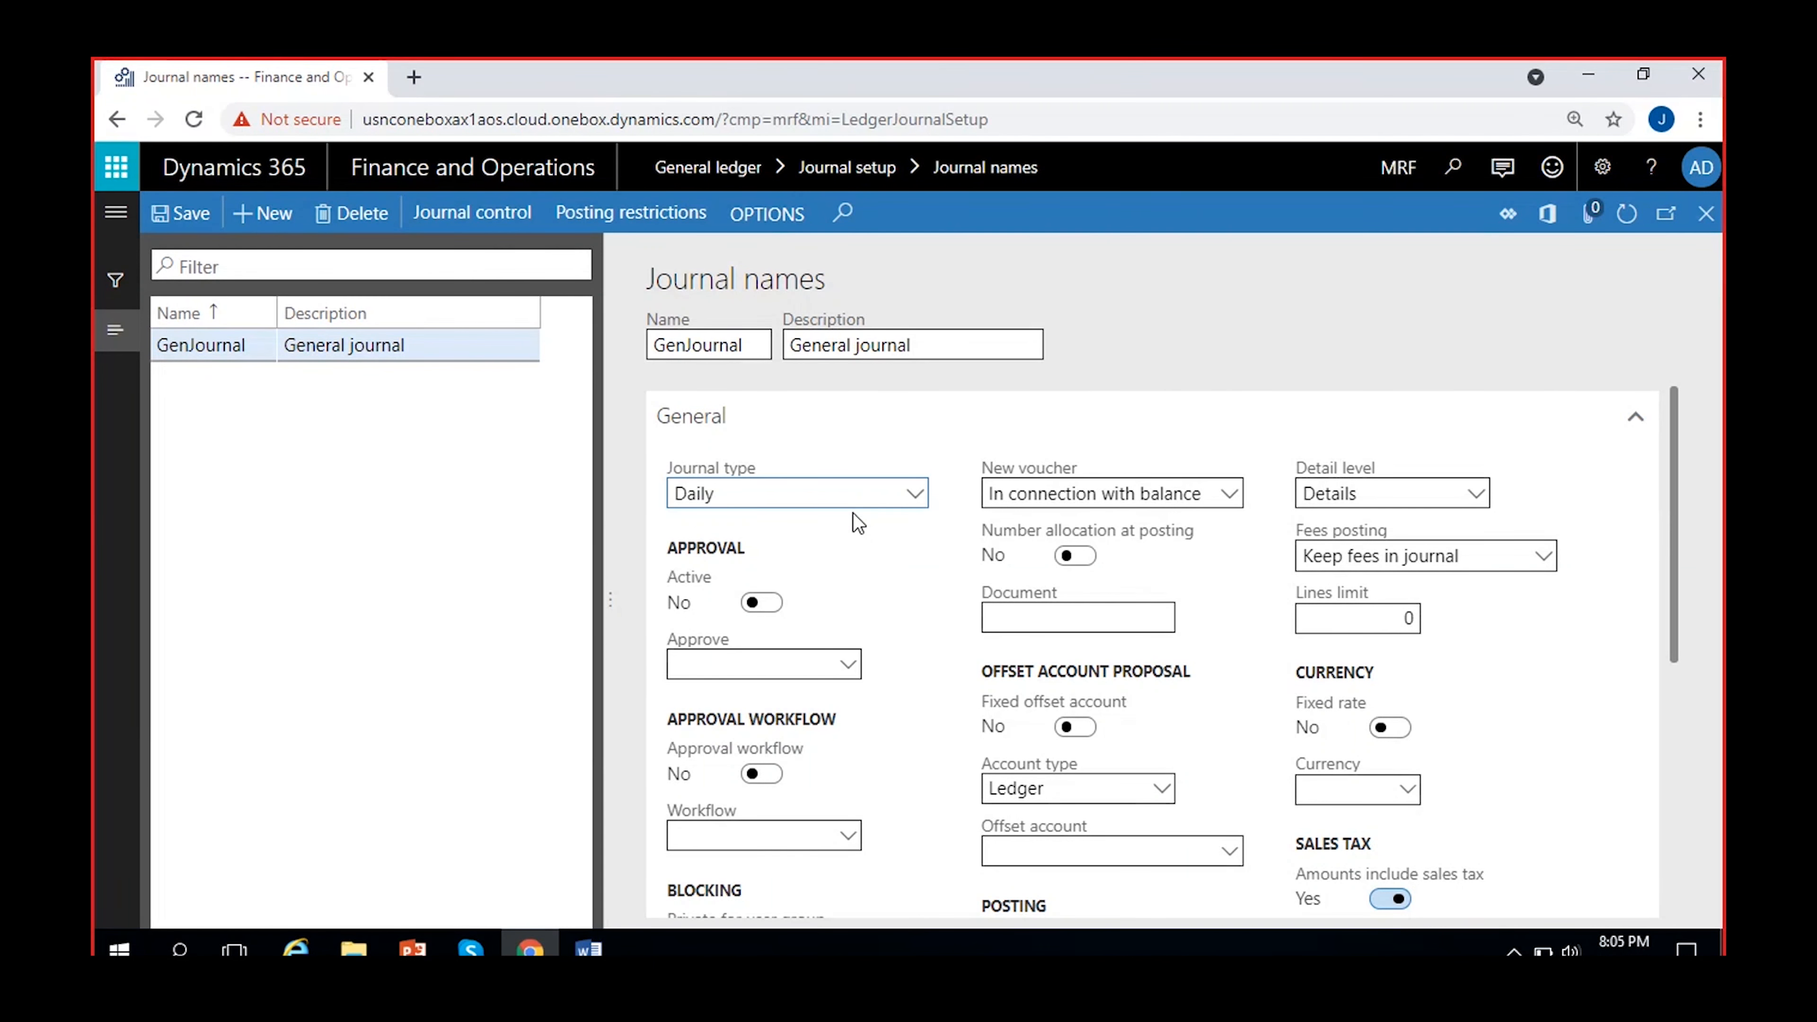
click(781, 489)
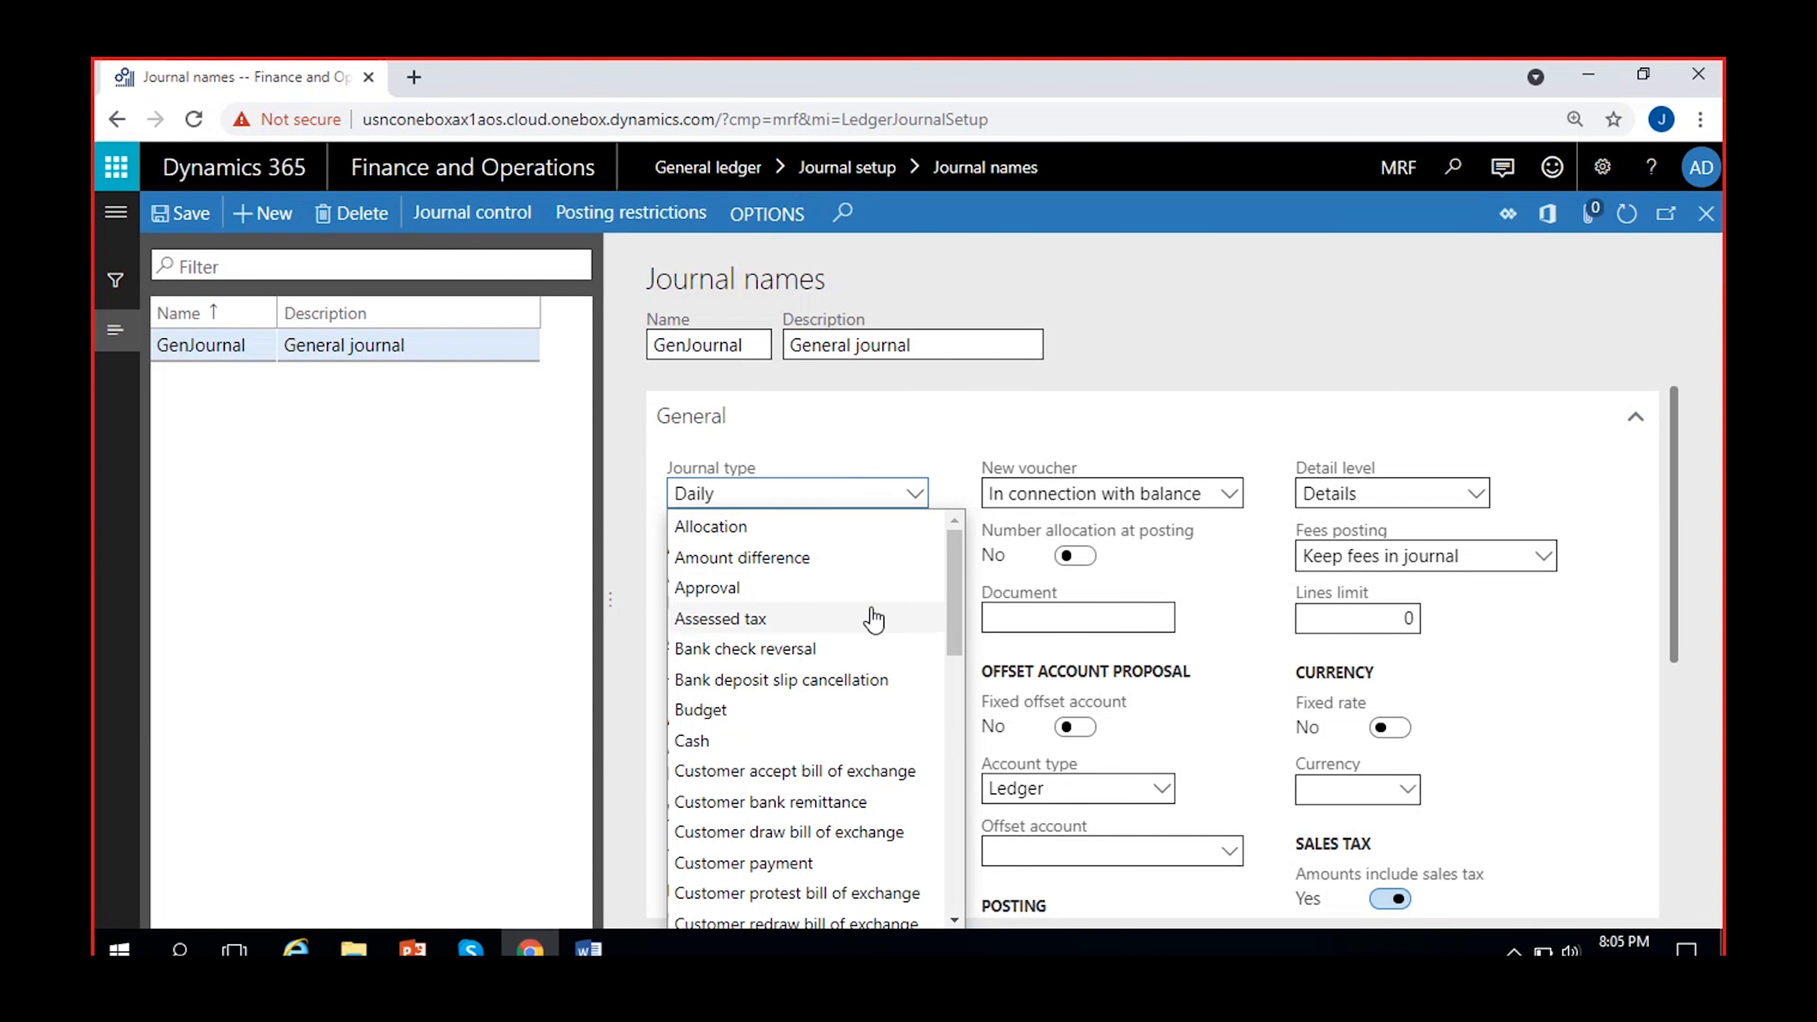
scroll(886, 646, down, 2)
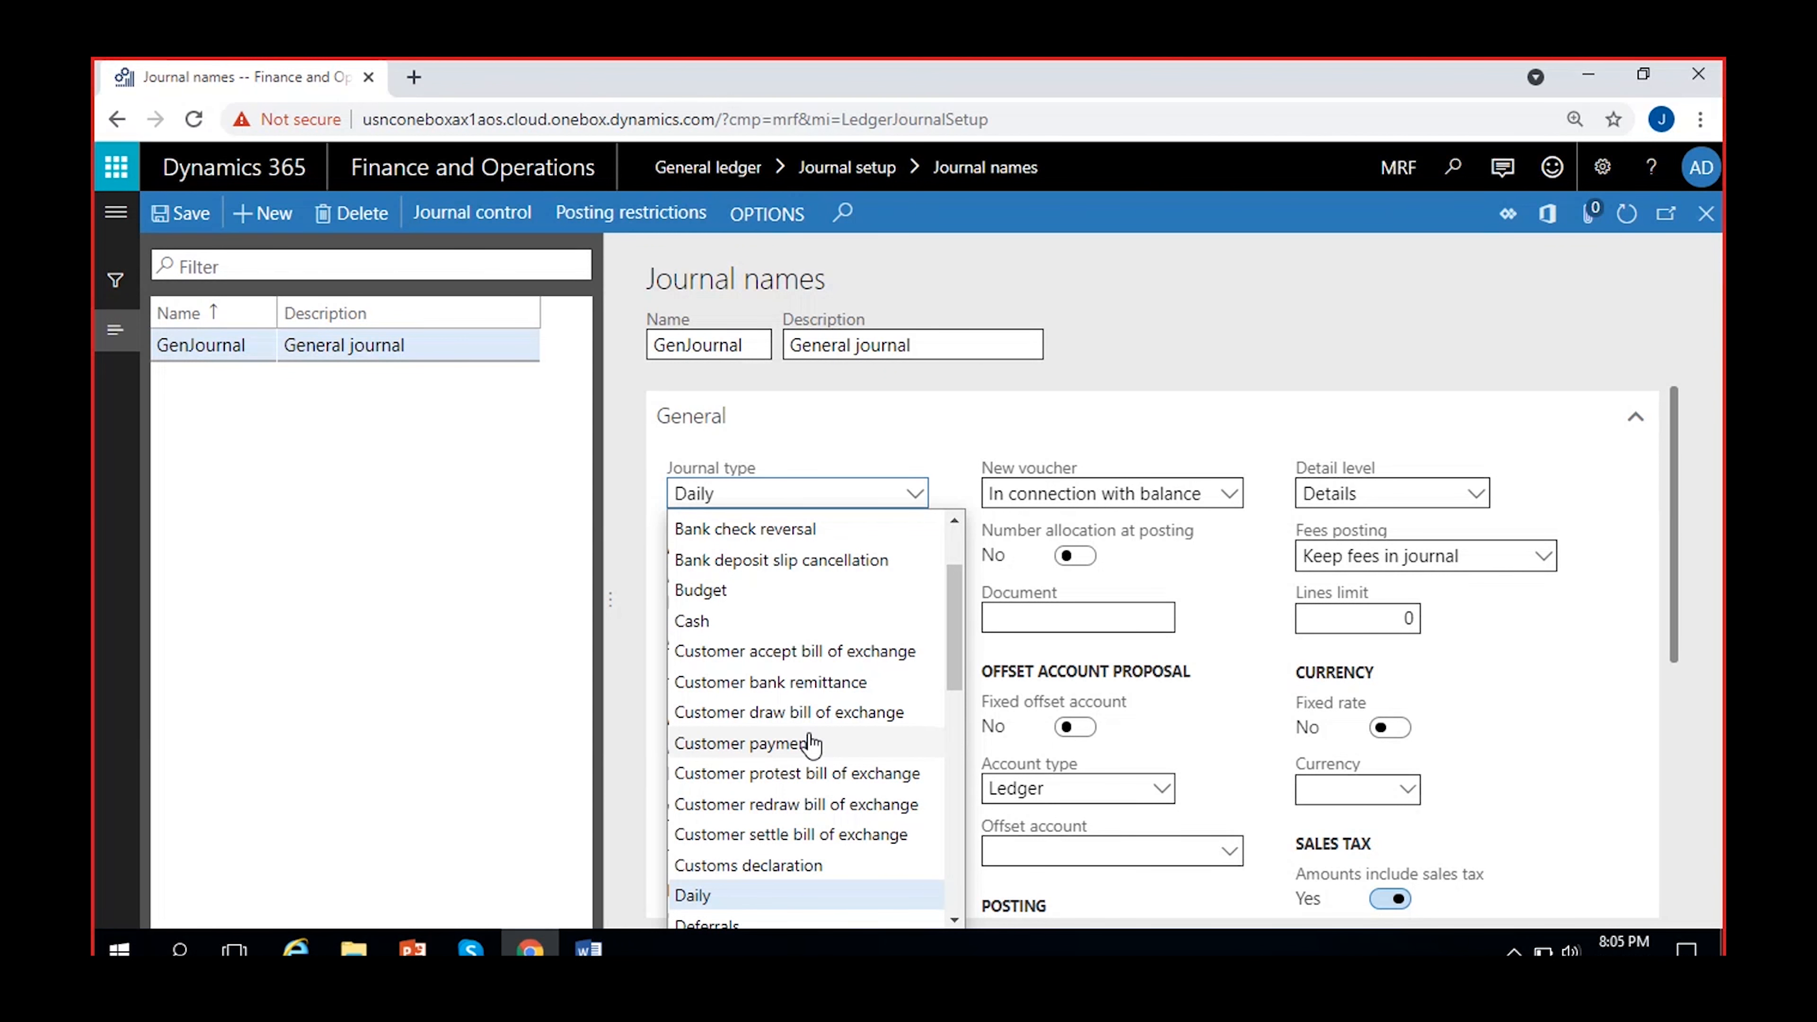
click(763, 748)
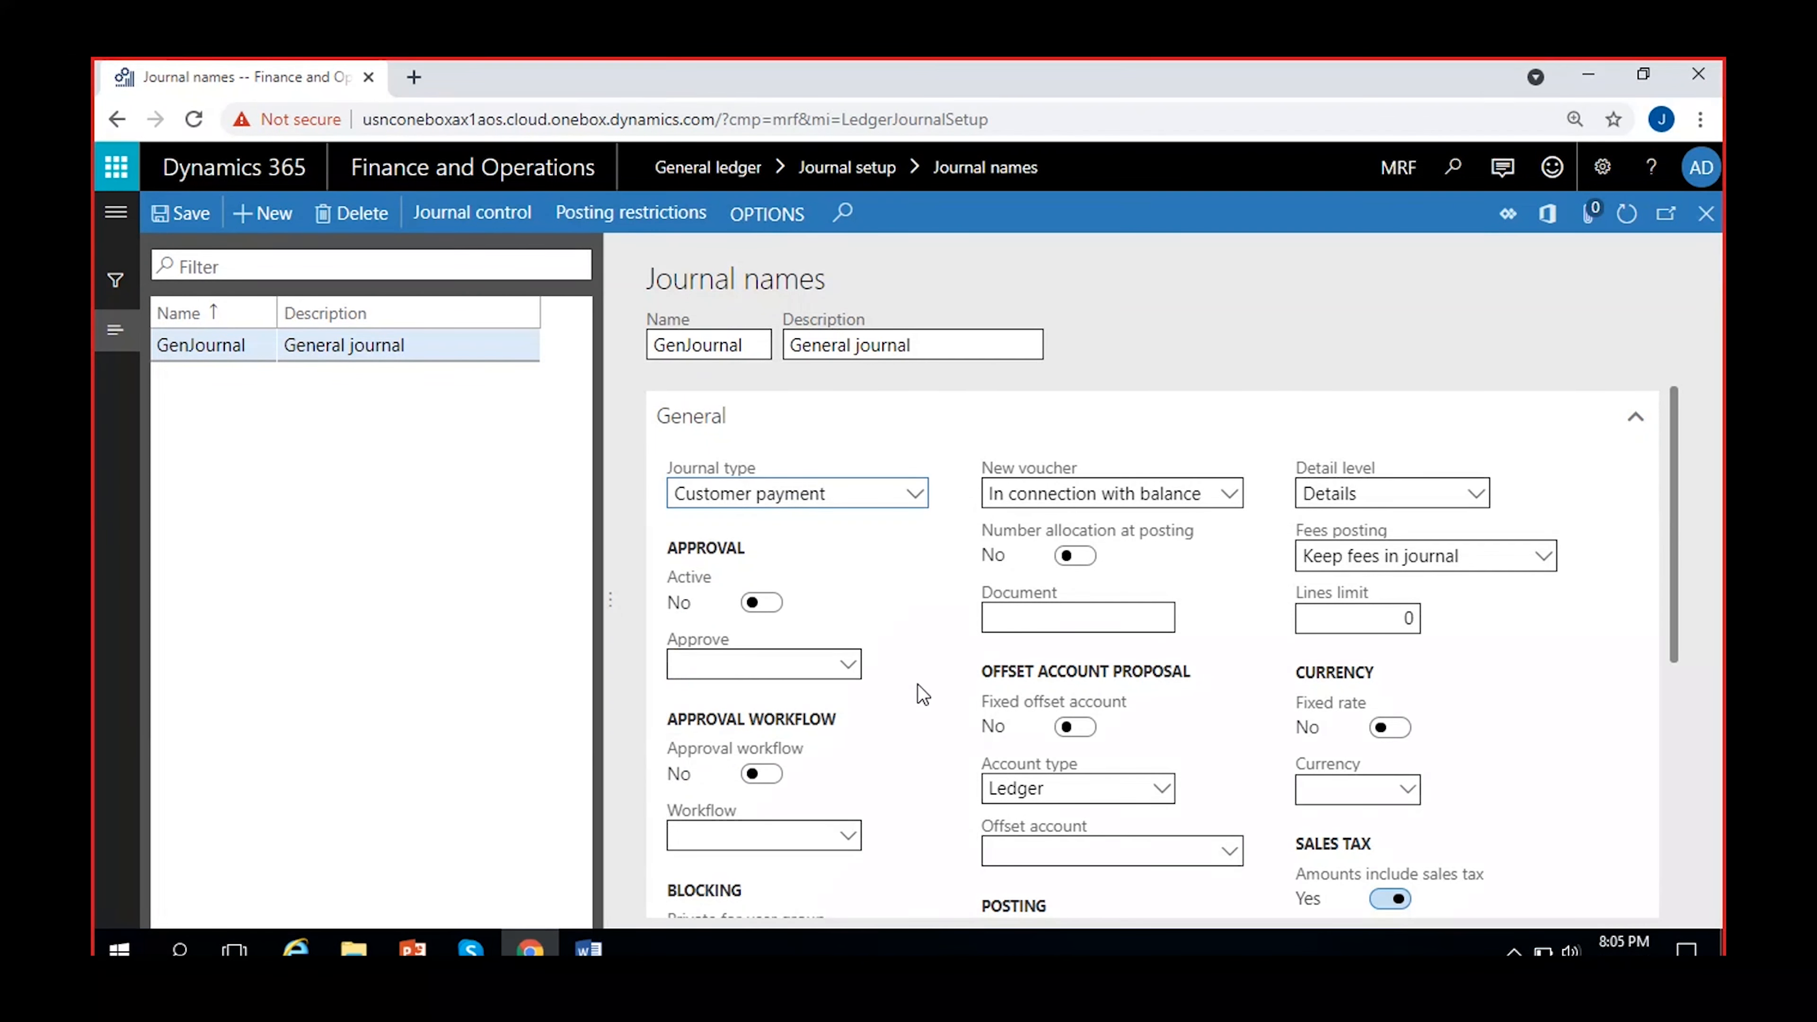
Change GenJournal's journal type to Vendor disbursement
click(900, 497)
scroll(872, 771, down, 10)
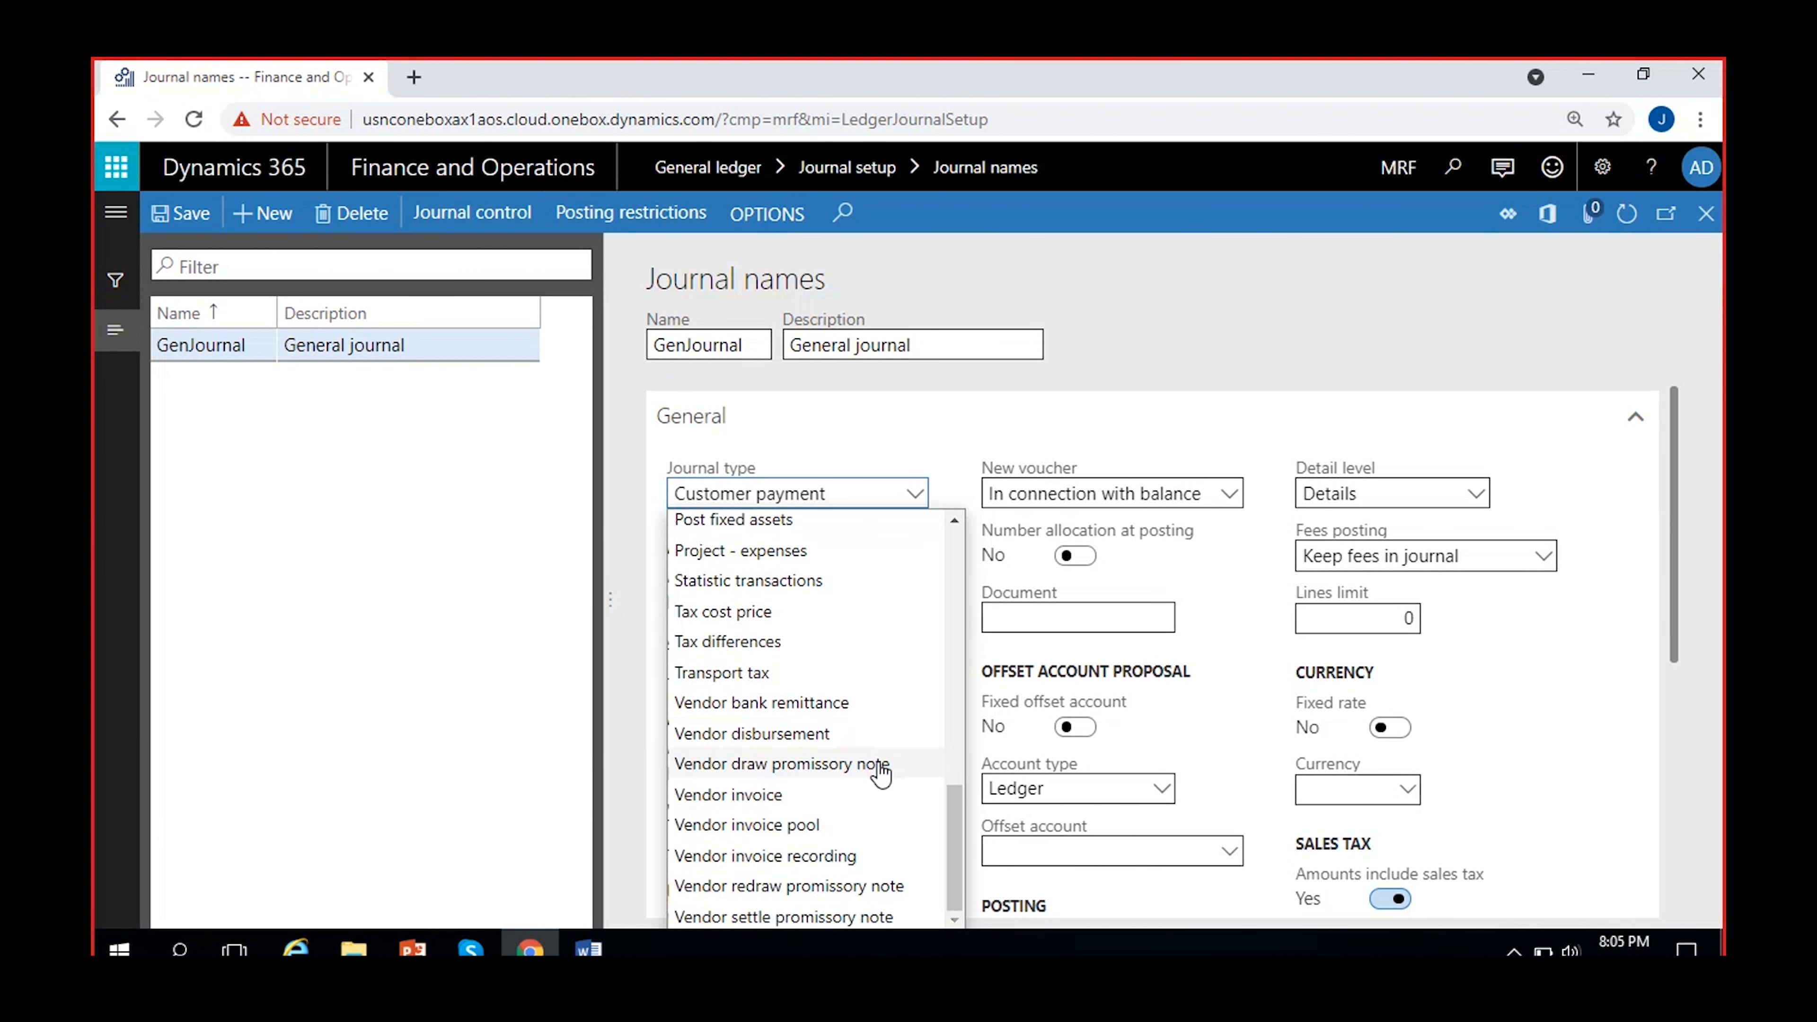
click(787, 734)
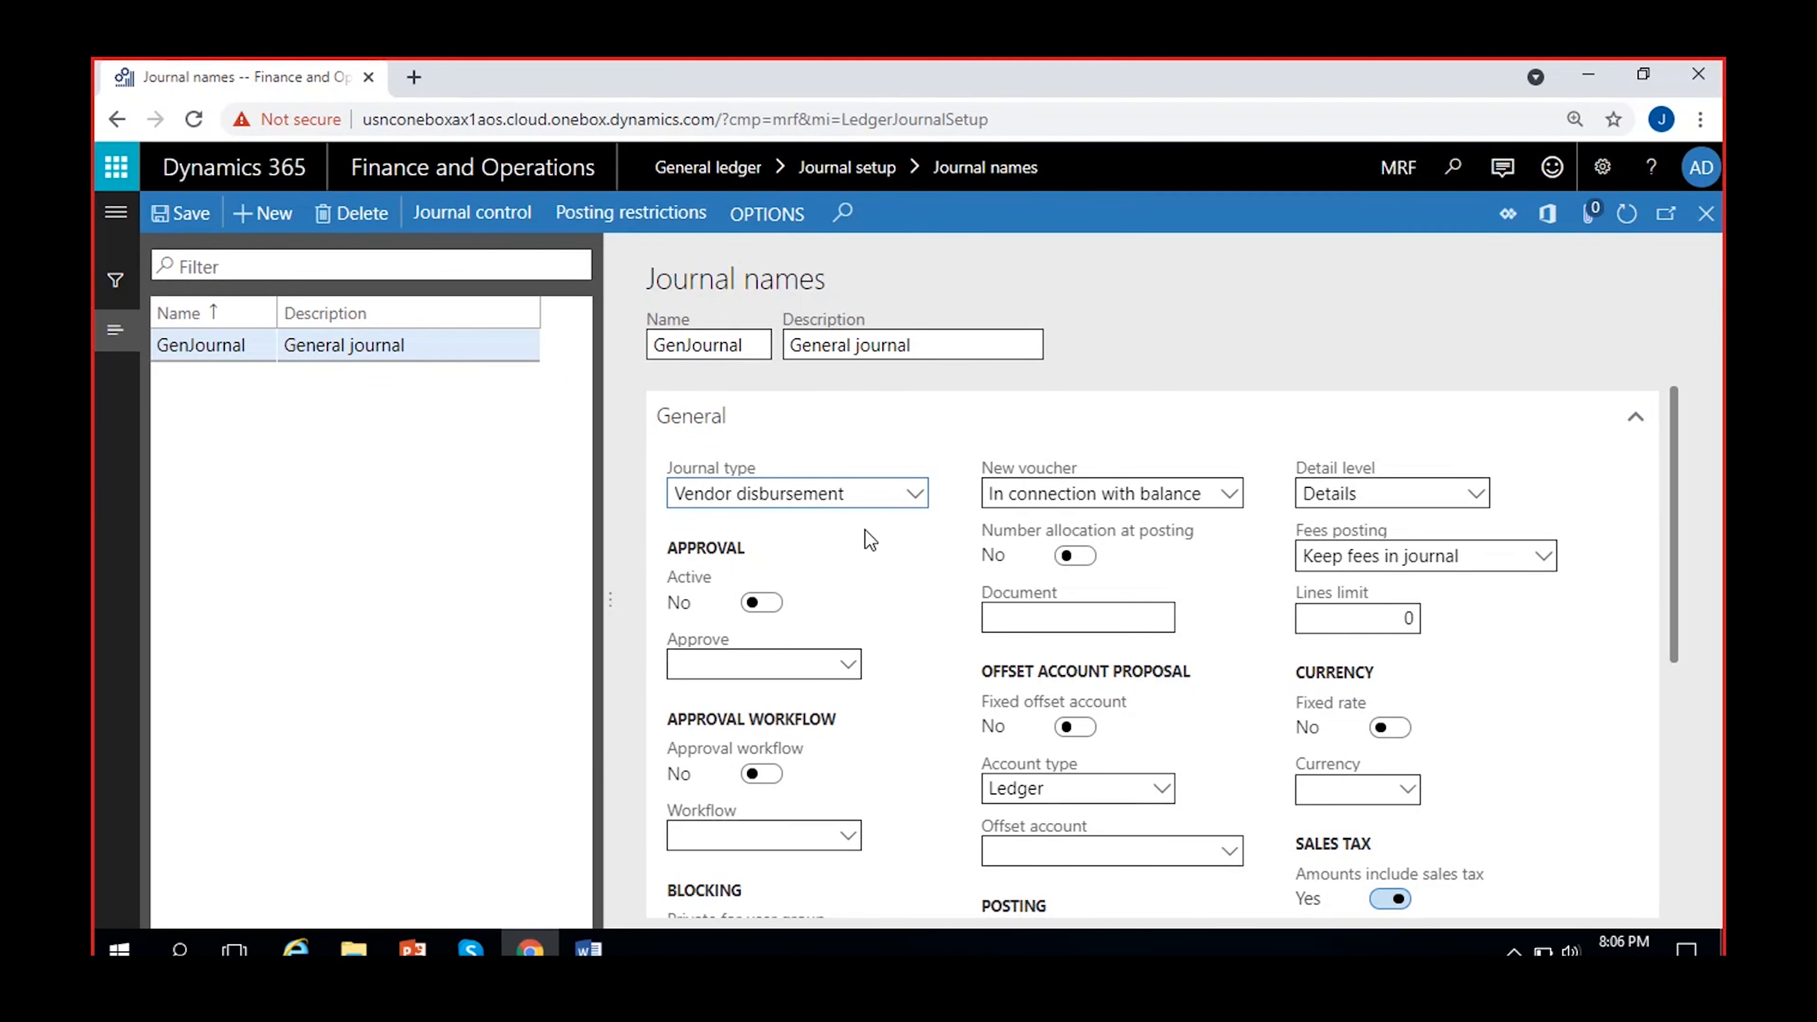
Look through the journal types again, set GenJournal's journal type to Daily and check its remaining General settings
click(887, 494)
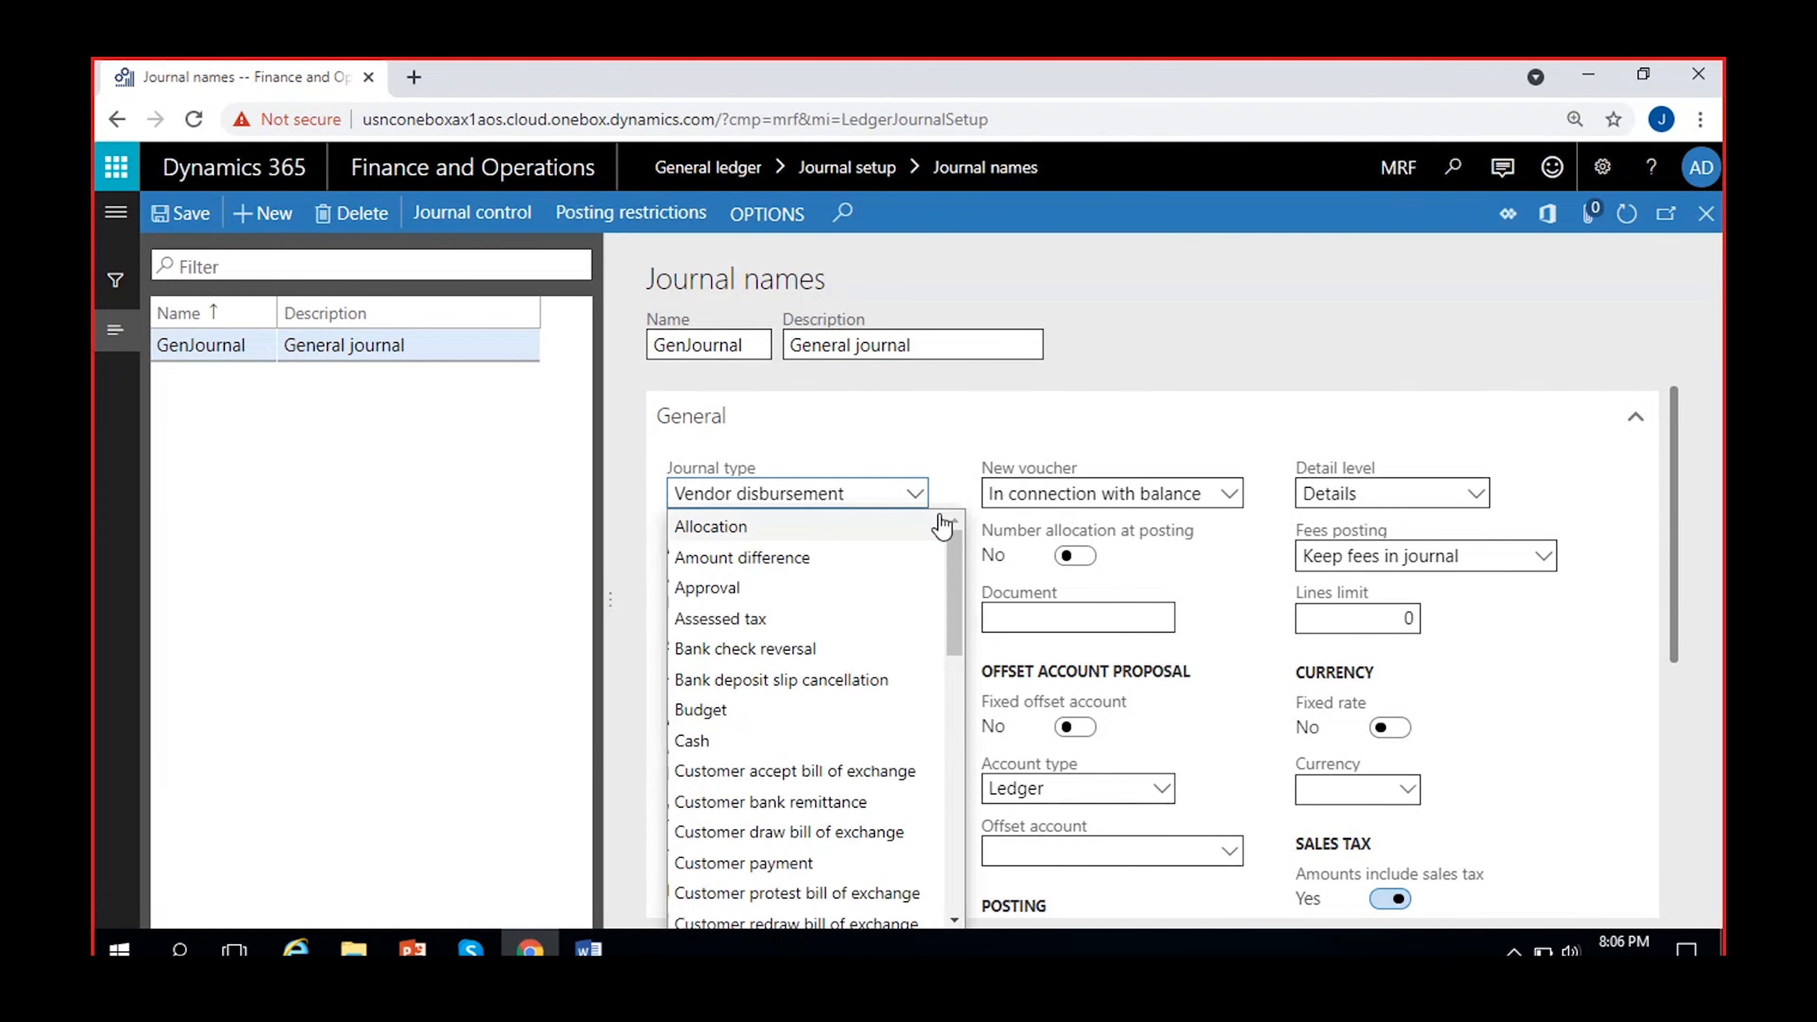
scroll(900, 775, down, 2)
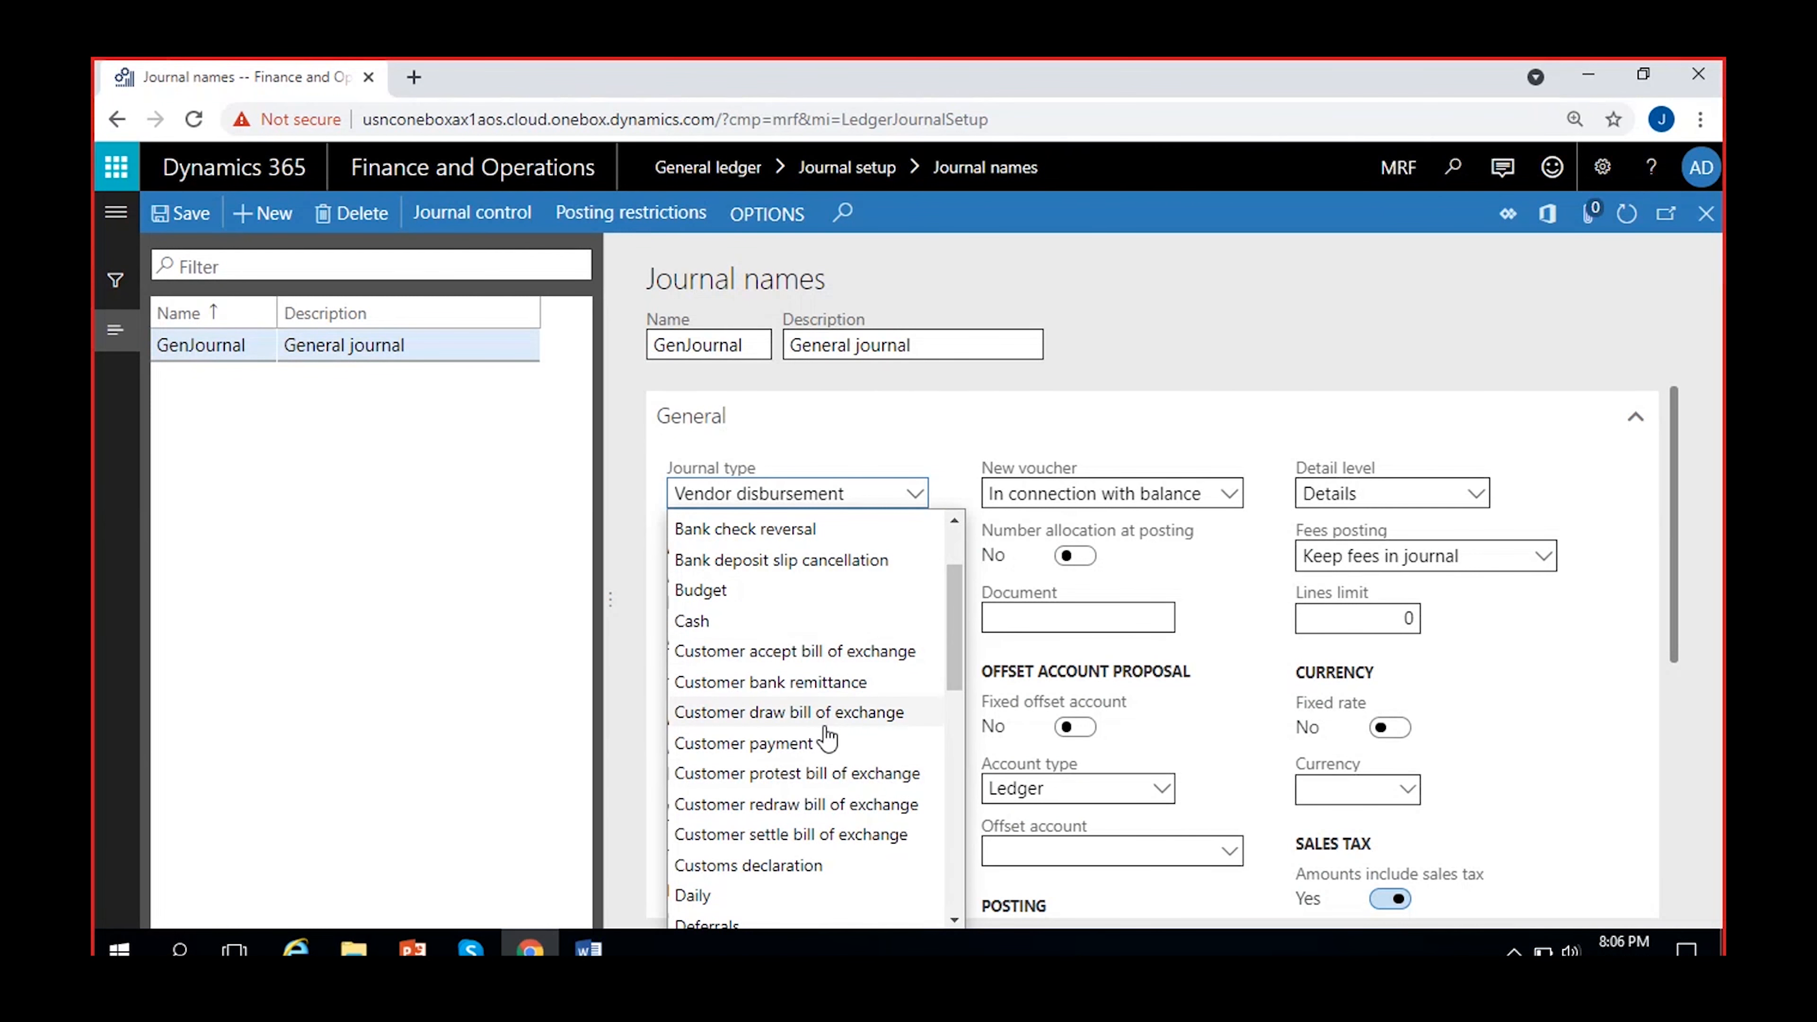
scroll(828, 738, up, 2)
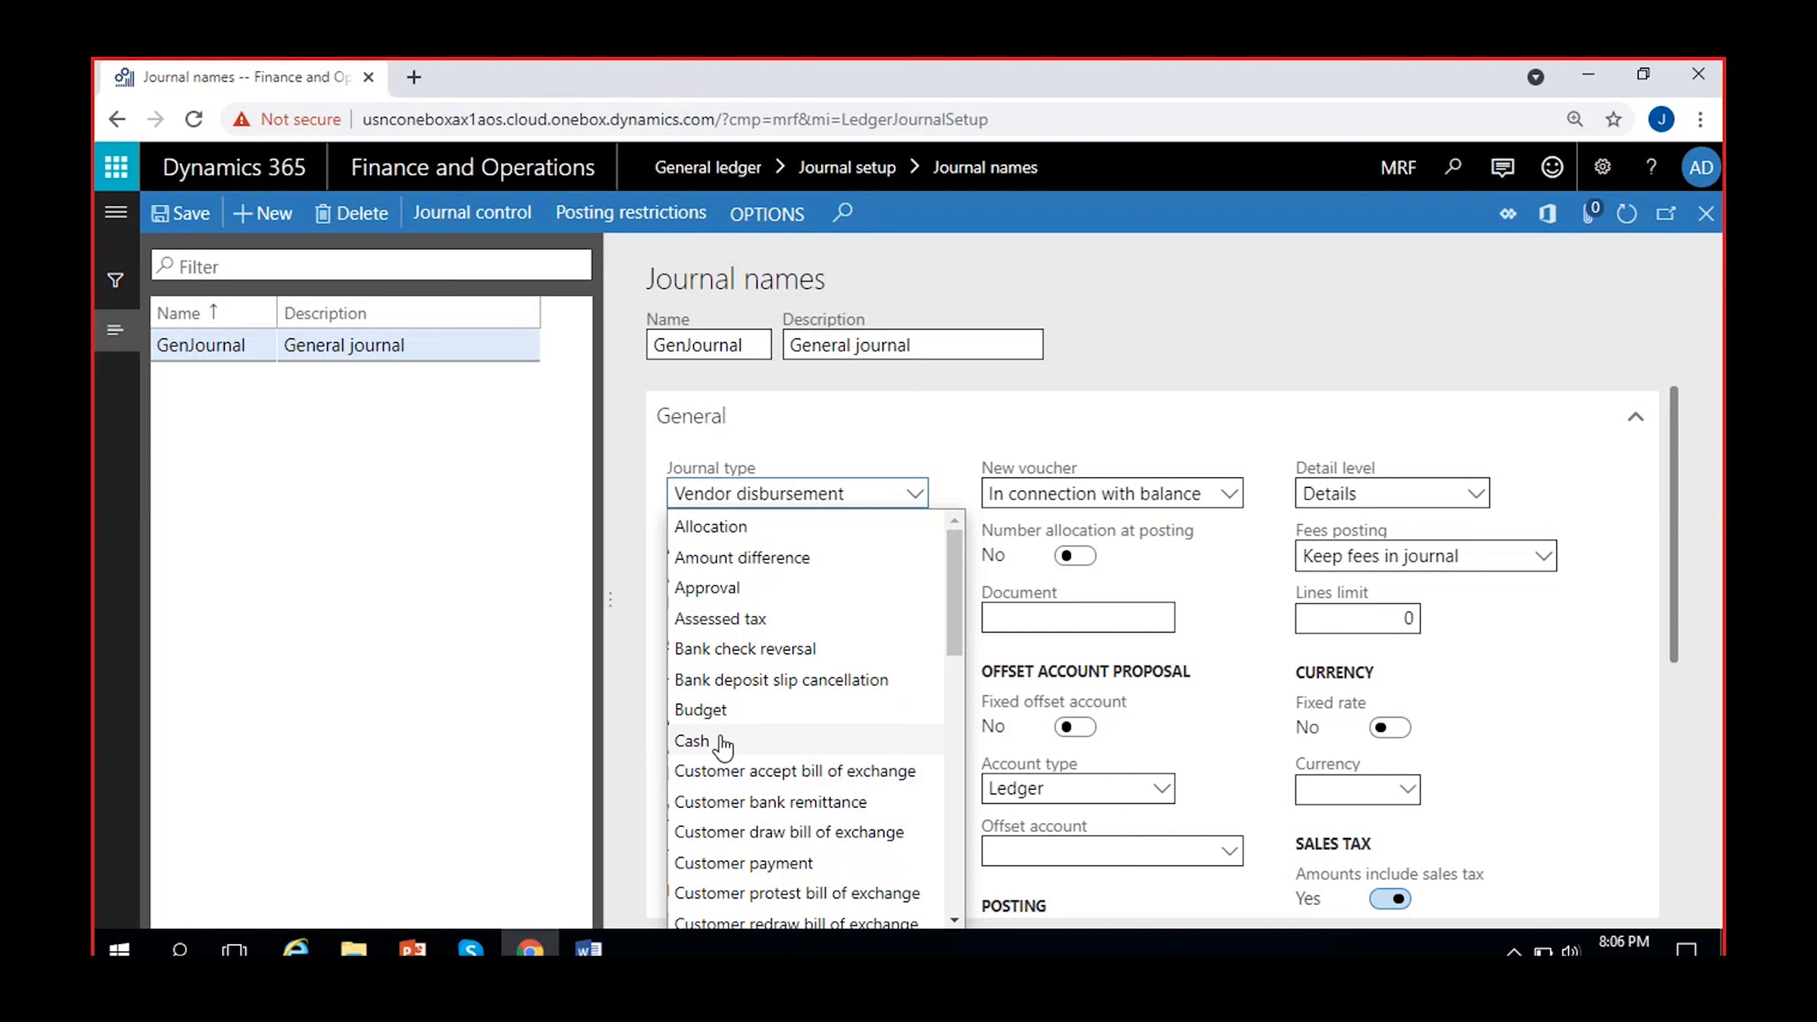
scroll(851, 823, down, 10)
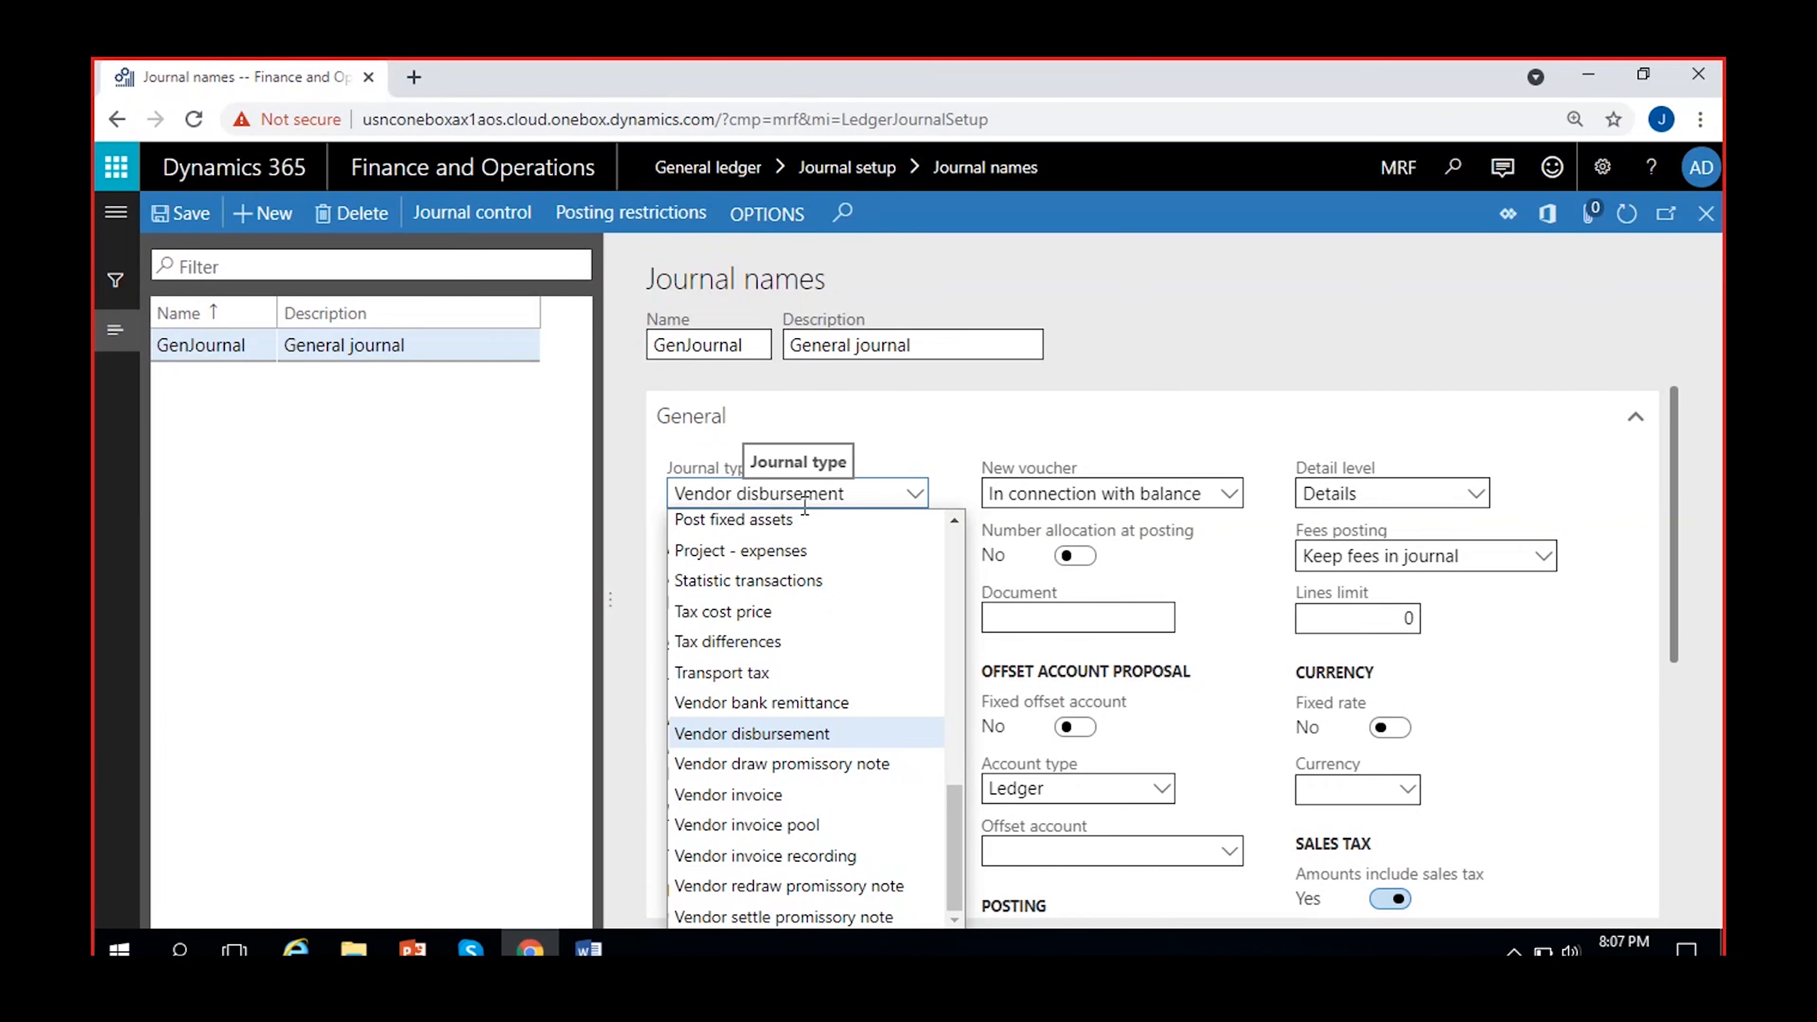
click(856, 489)
click(856, 489)
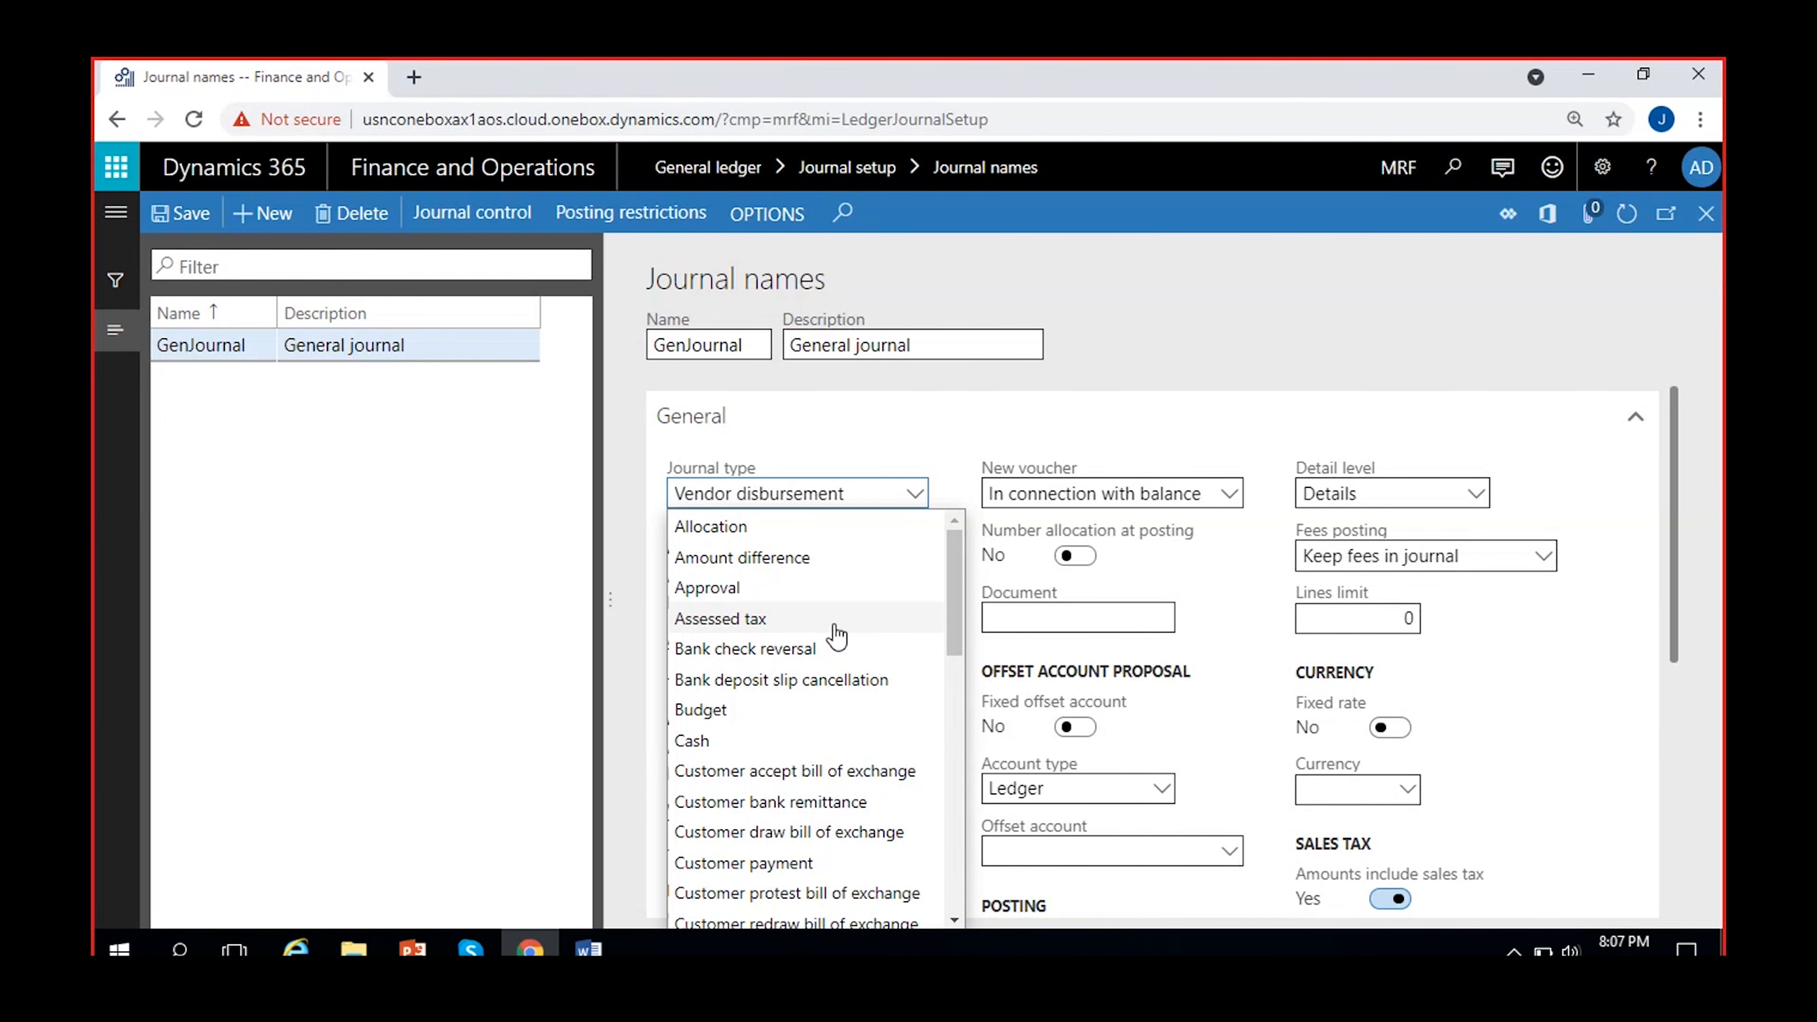
click(901, 493)
click(913, 494)
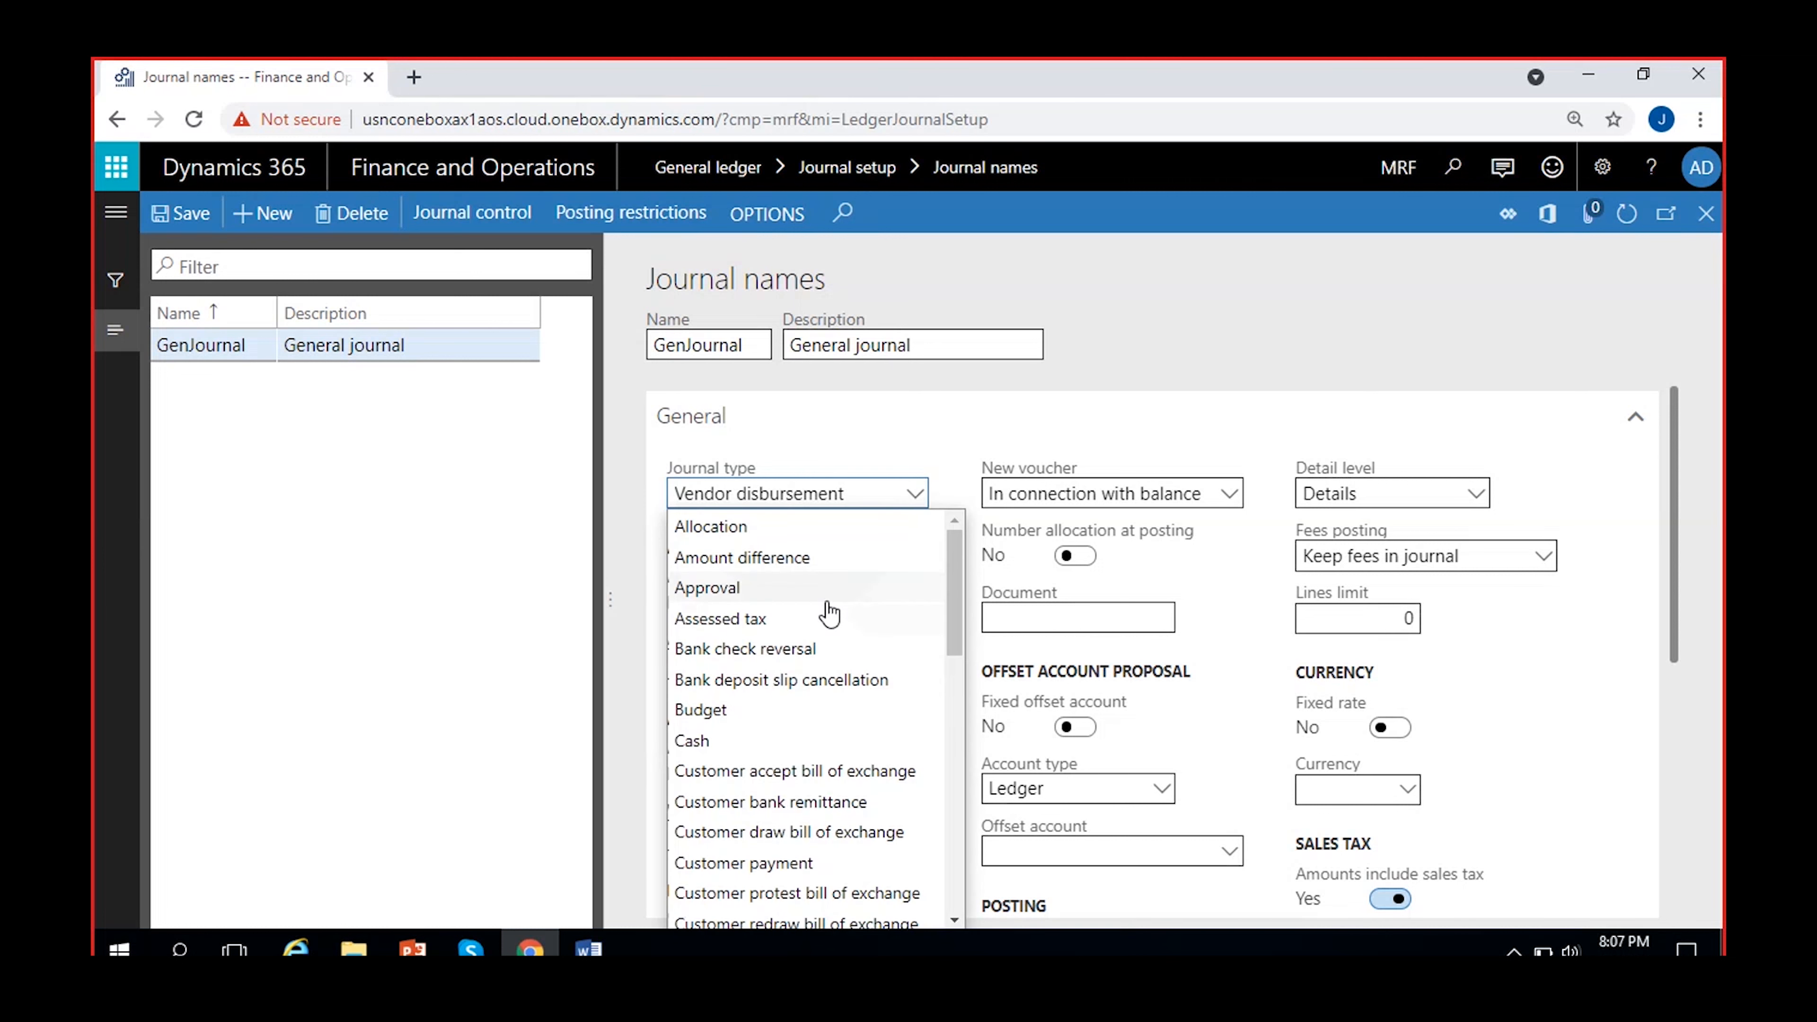
scroll(823, 616, down, 3)
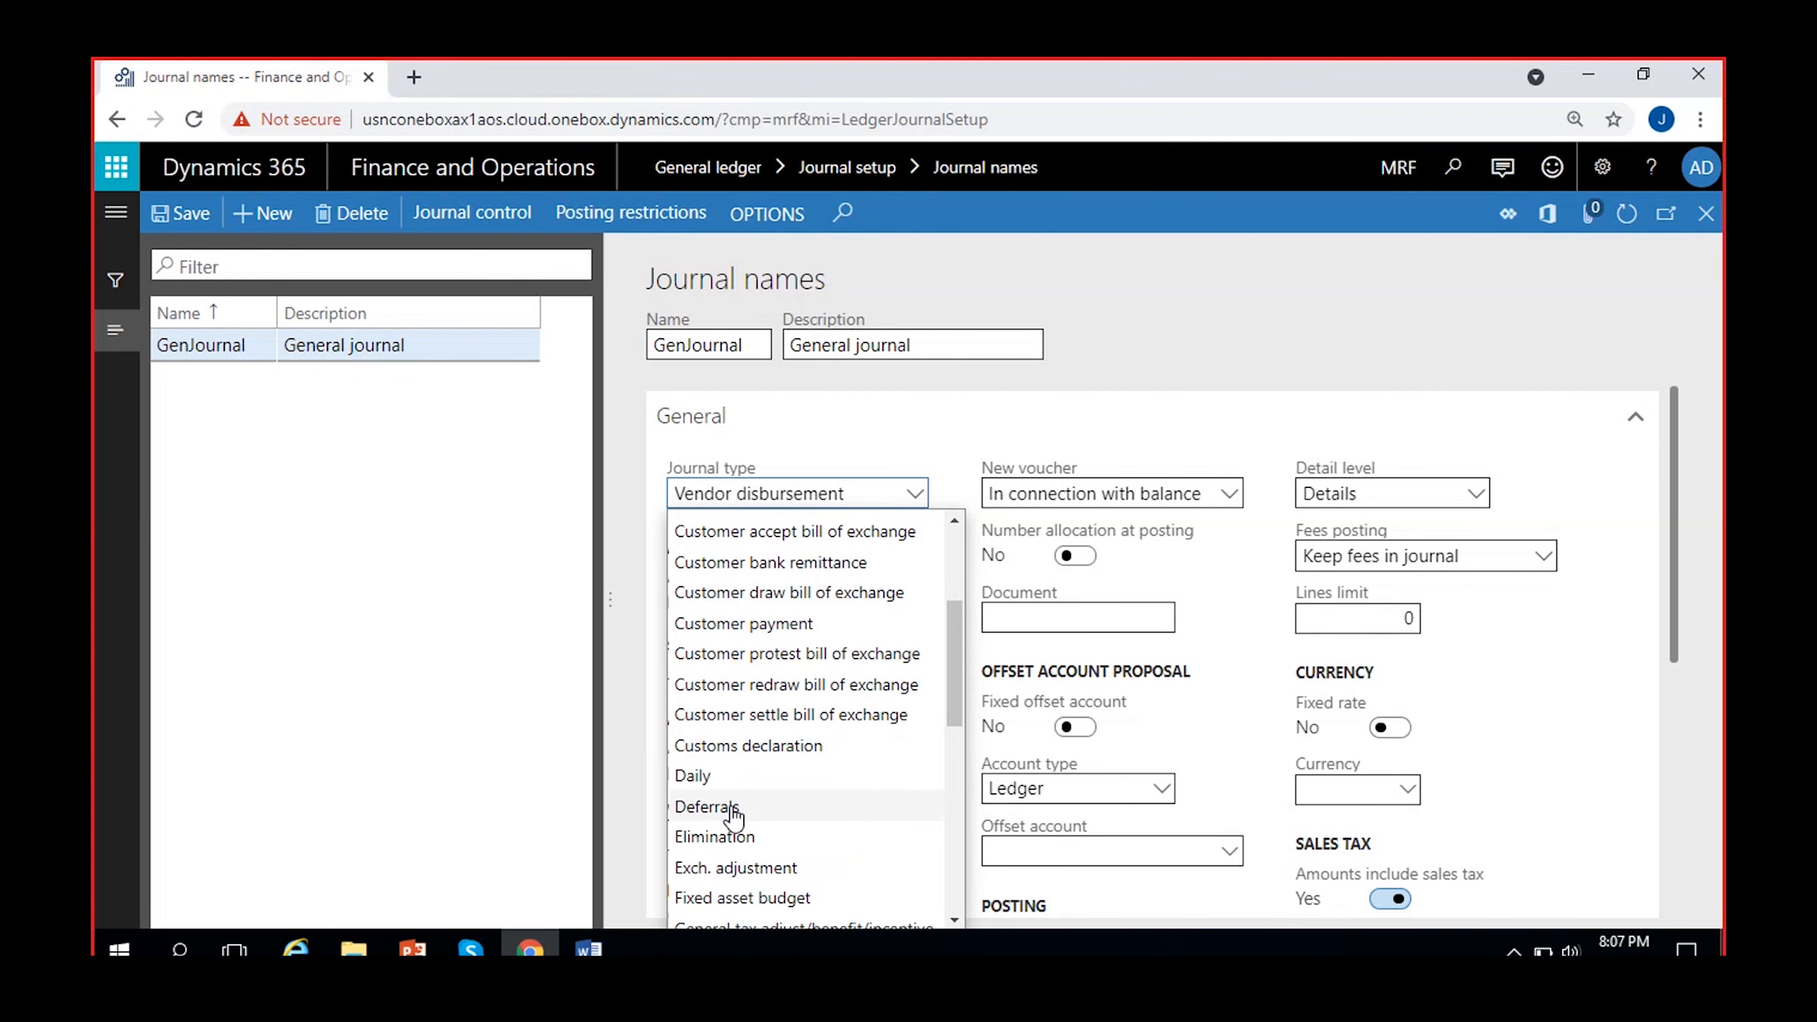
click(754, 788)
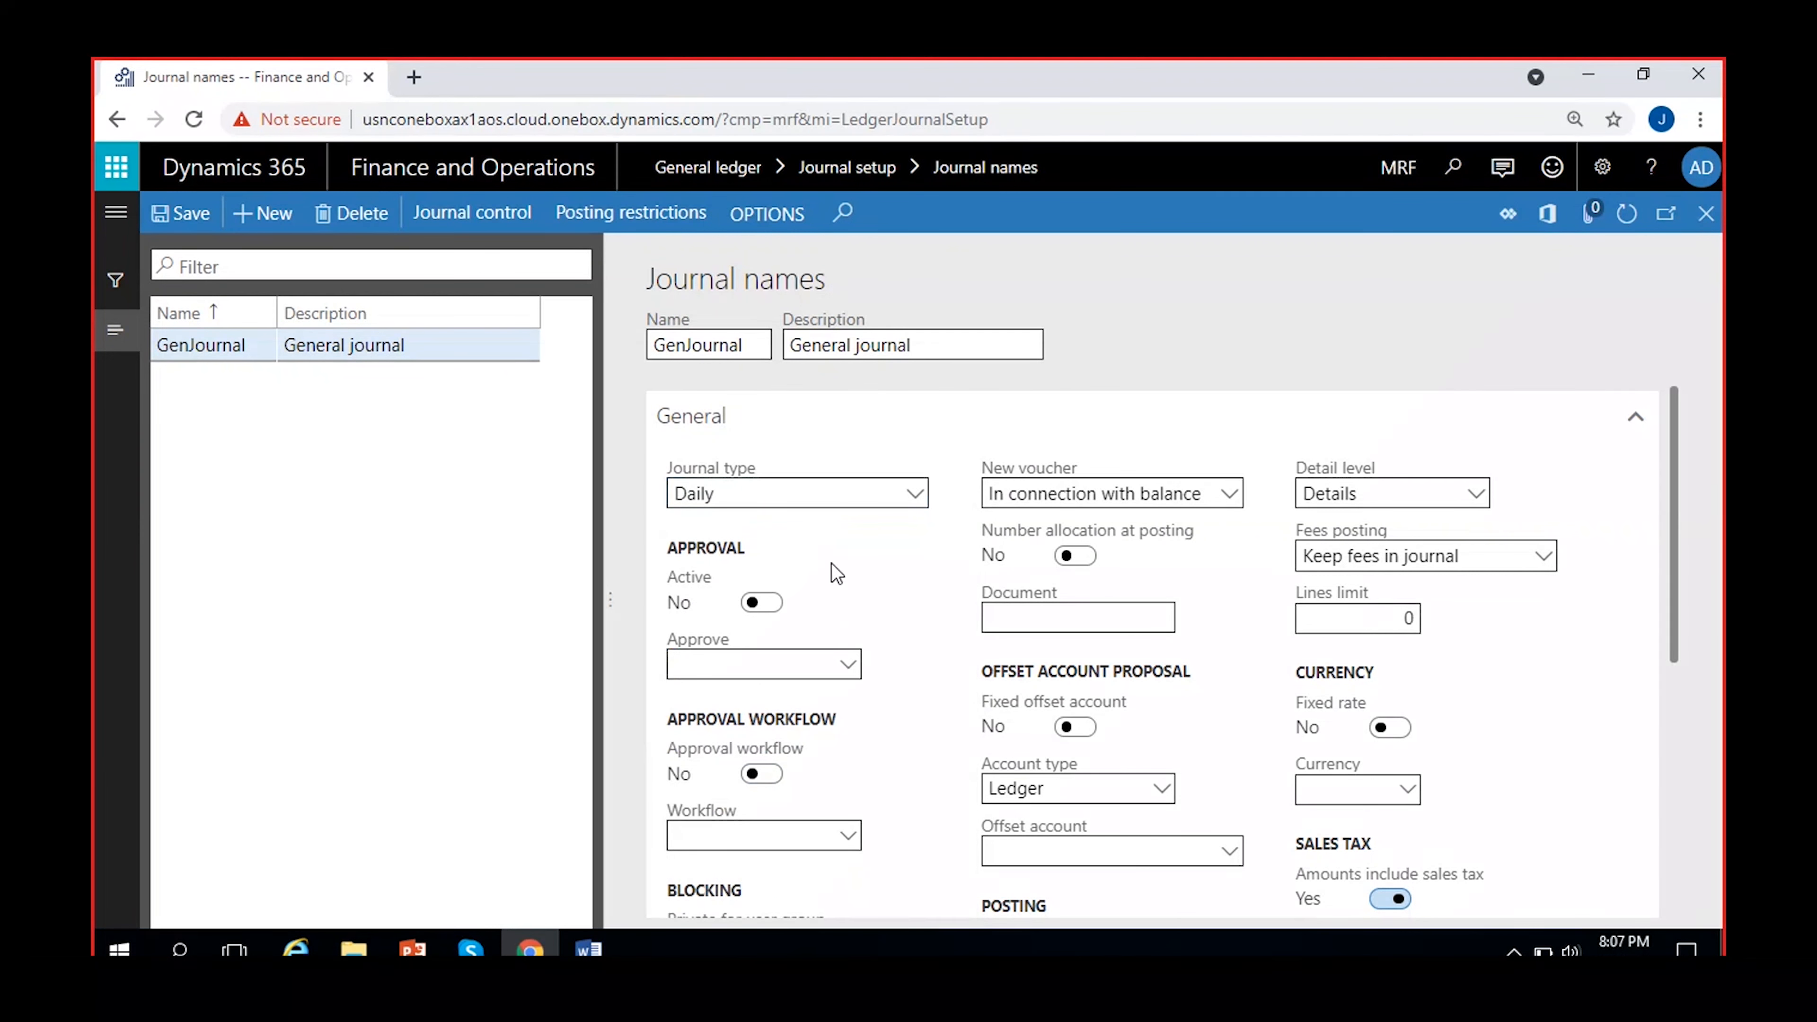
scroll(901, 582, down, 2)
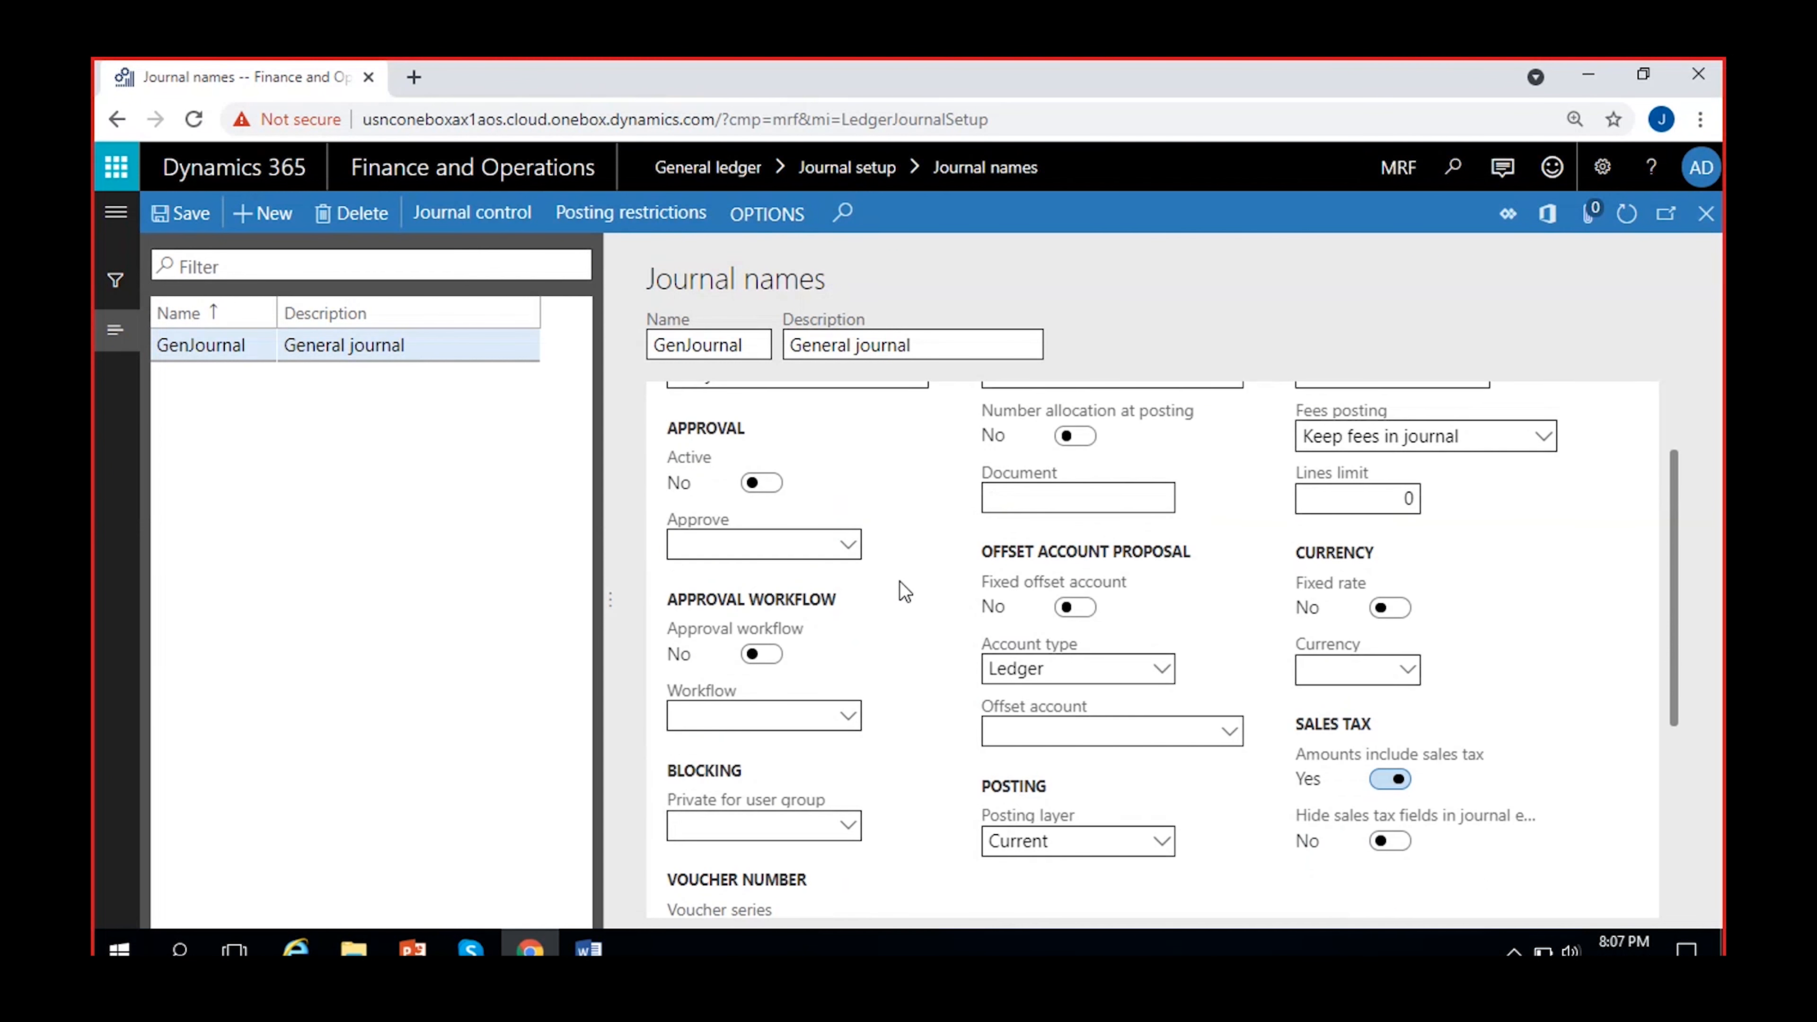
scroll(900, 588, up, 2)
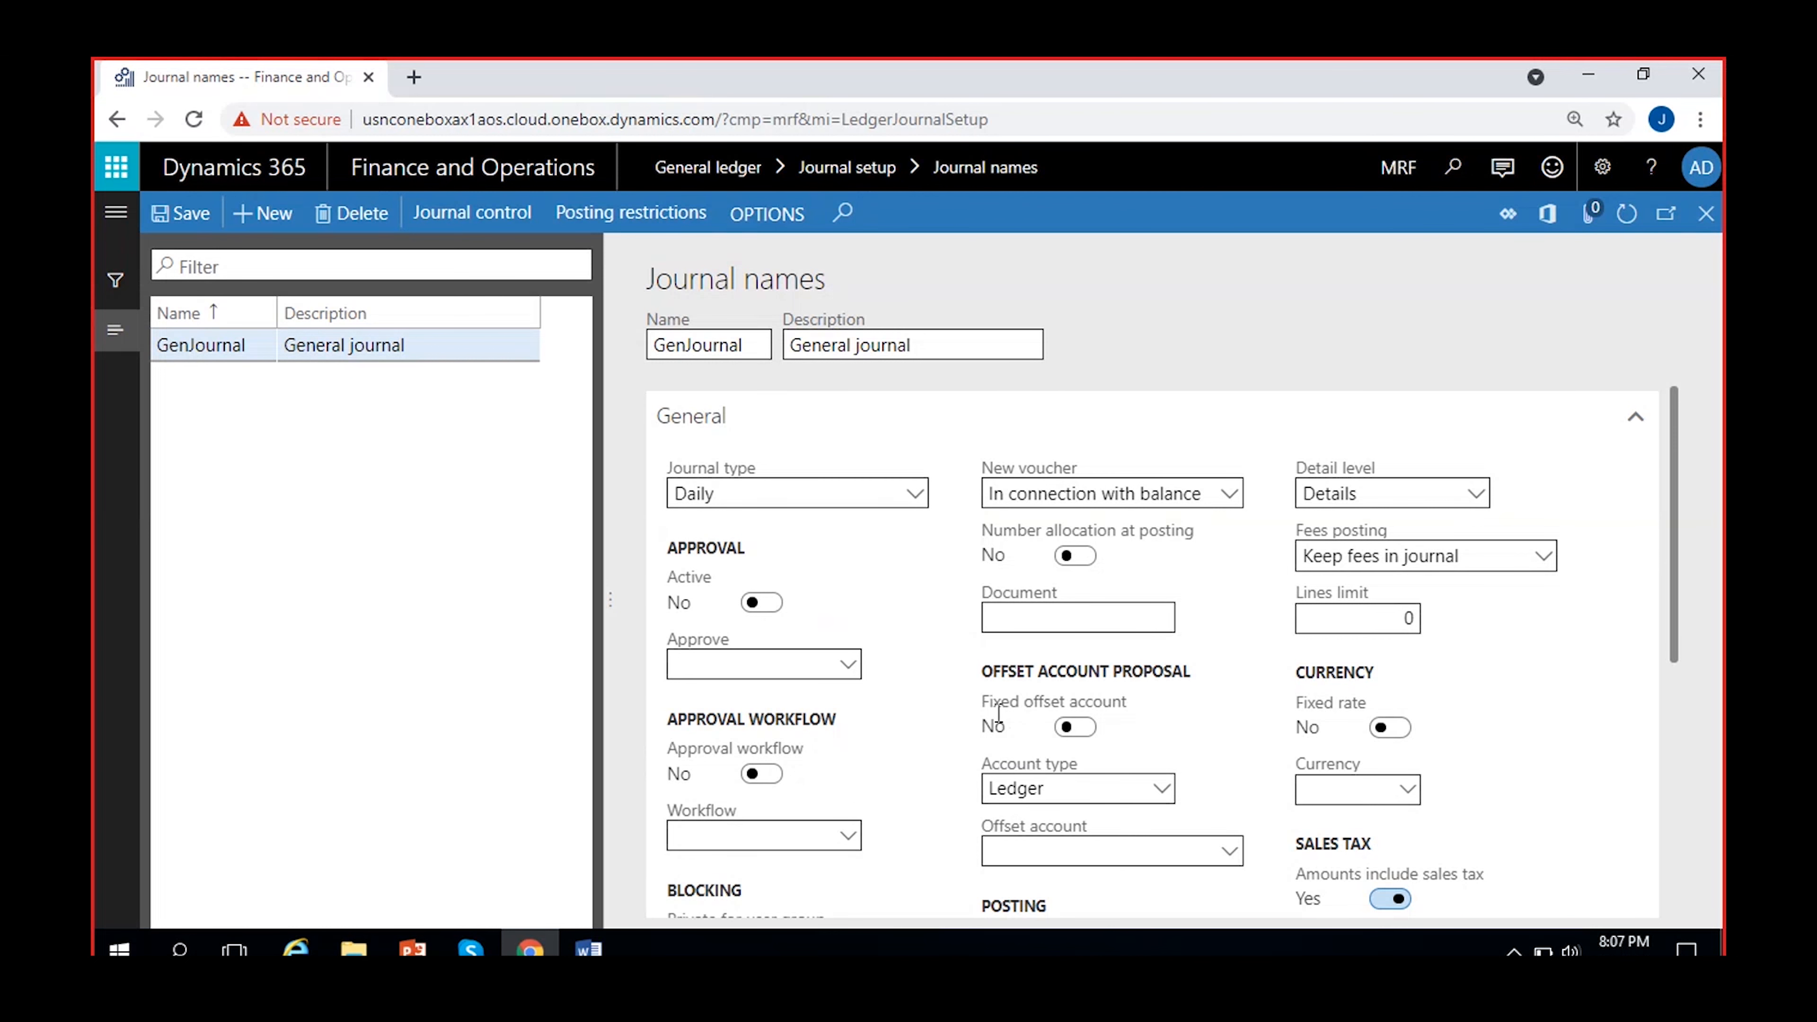
Look up the available voucher series for GenJournal's voucher number and dismiss the message bar
scroll(980, 723, down, 4)
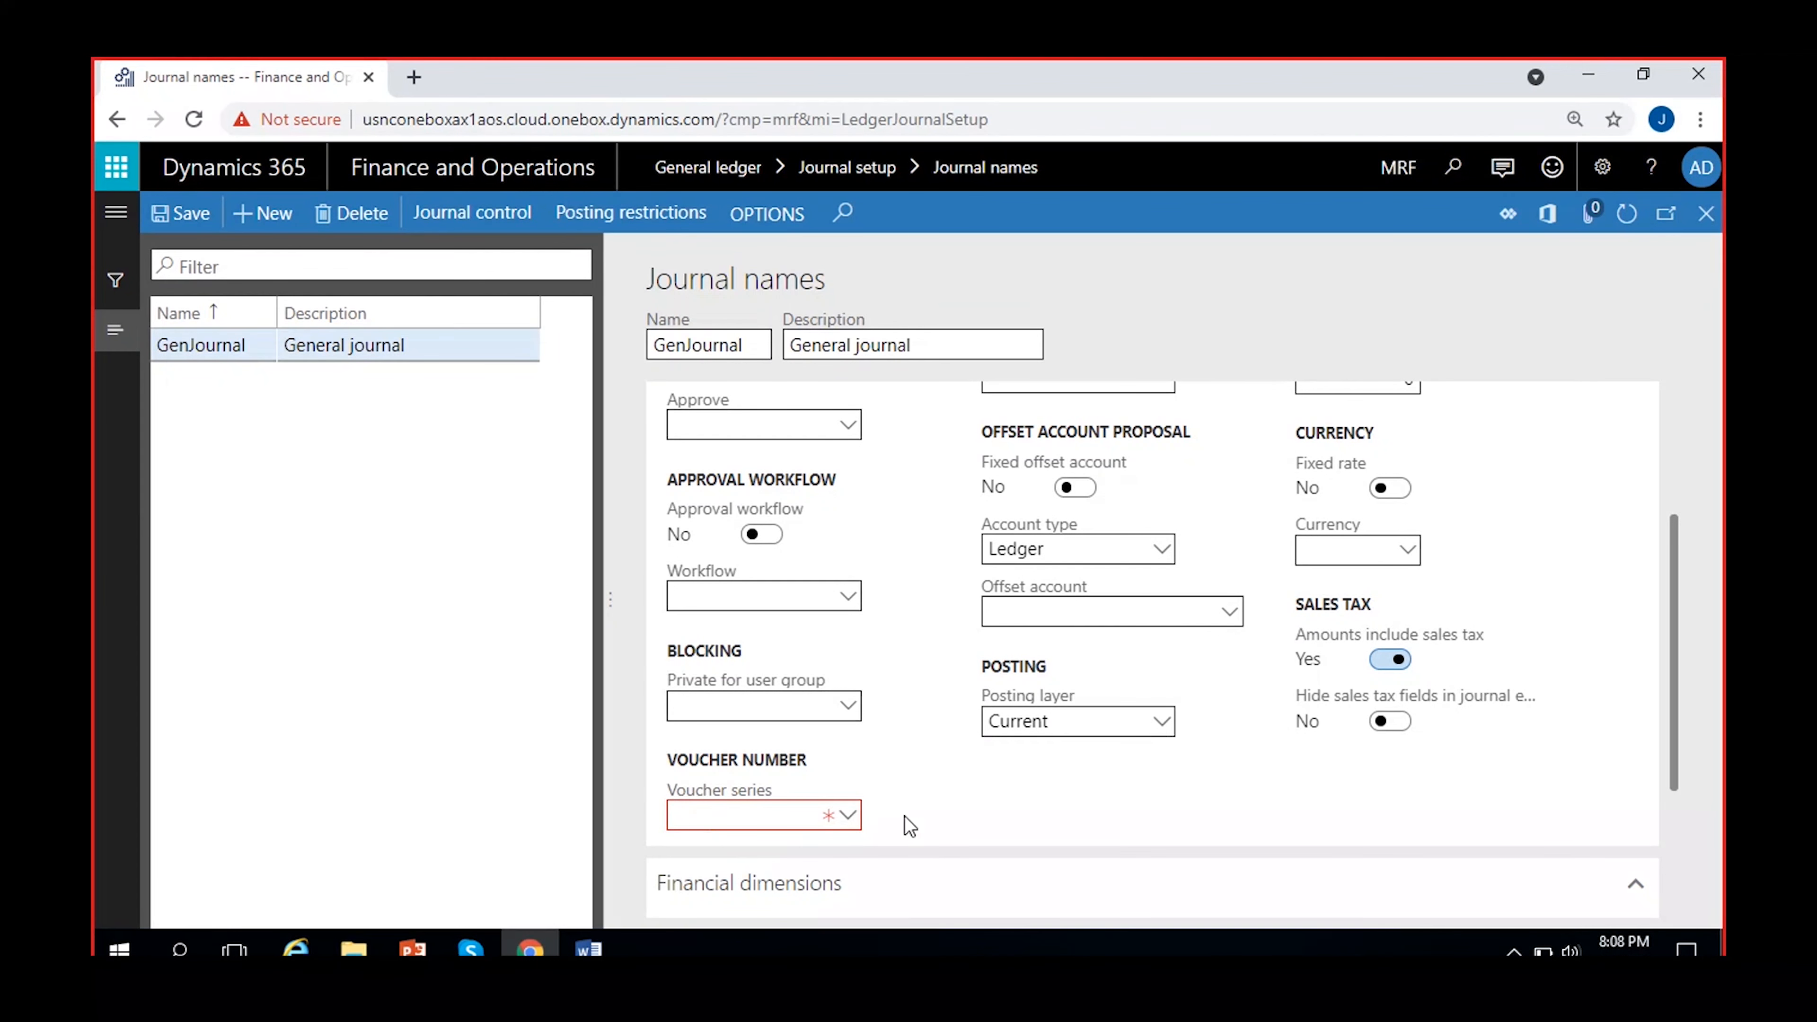
click(787, 815)
click(849, 818)
click(787, 814)
click(863, 783)
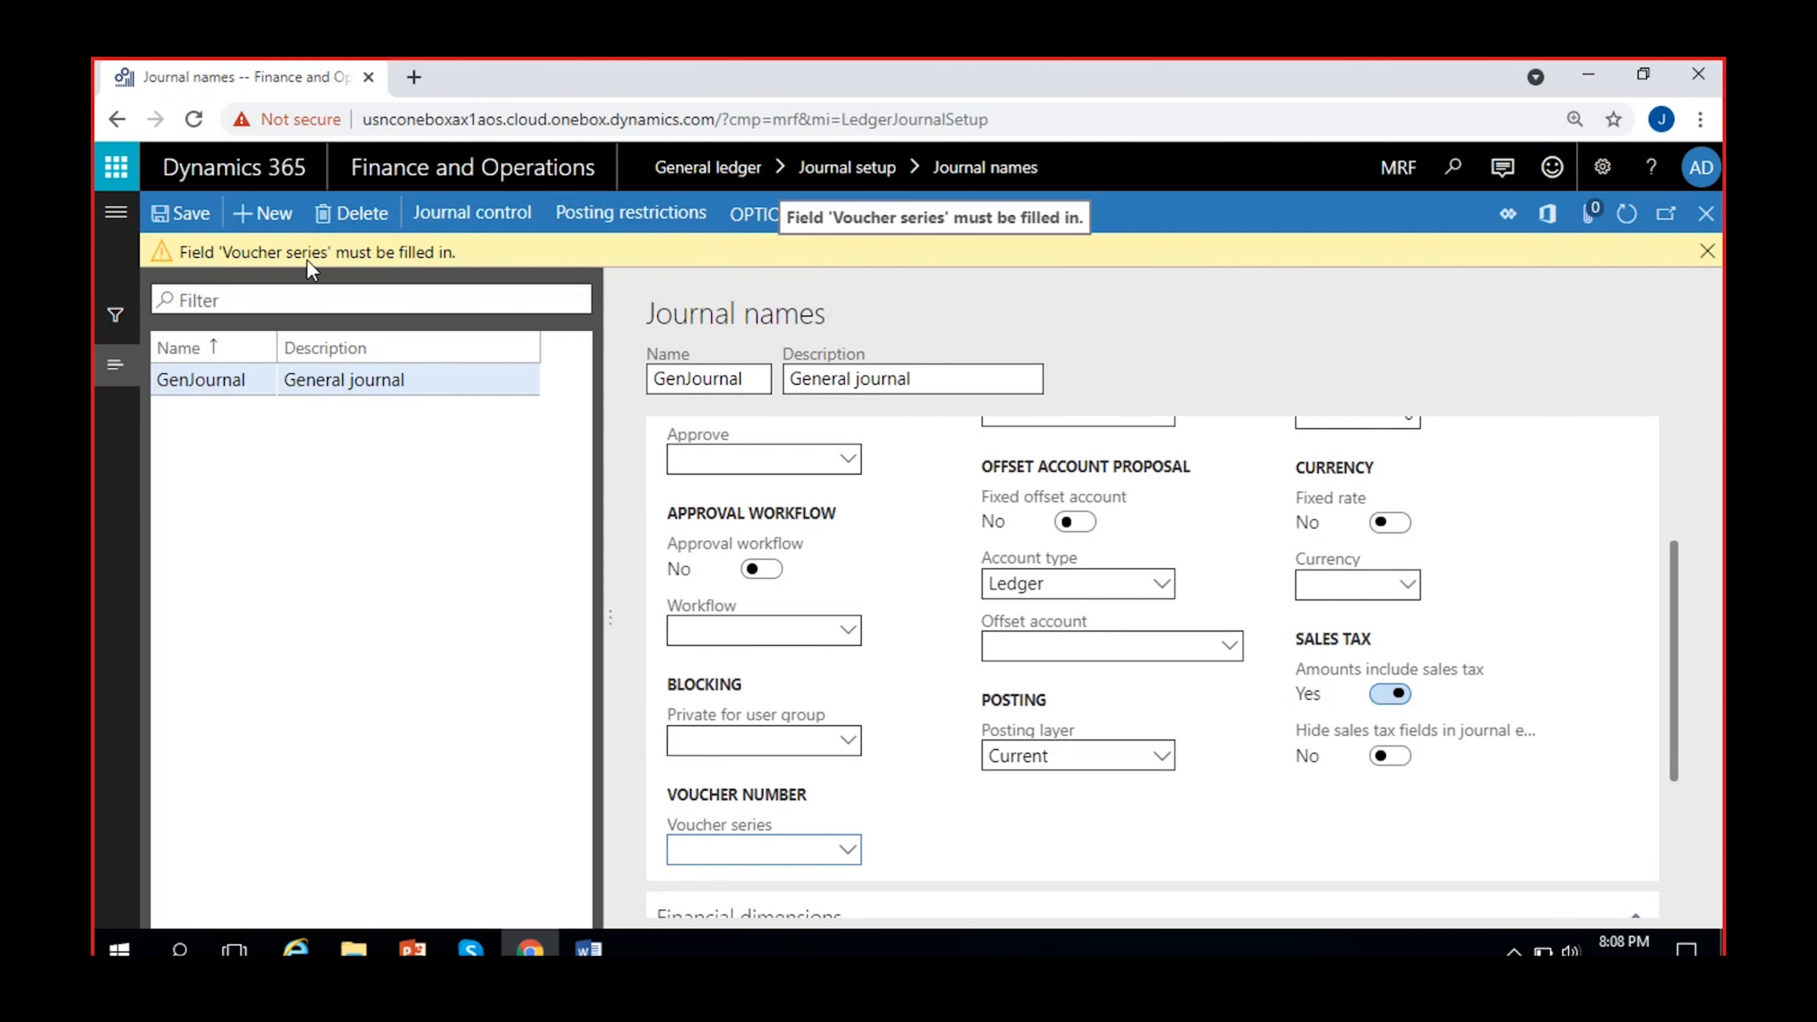
click(929, 783)
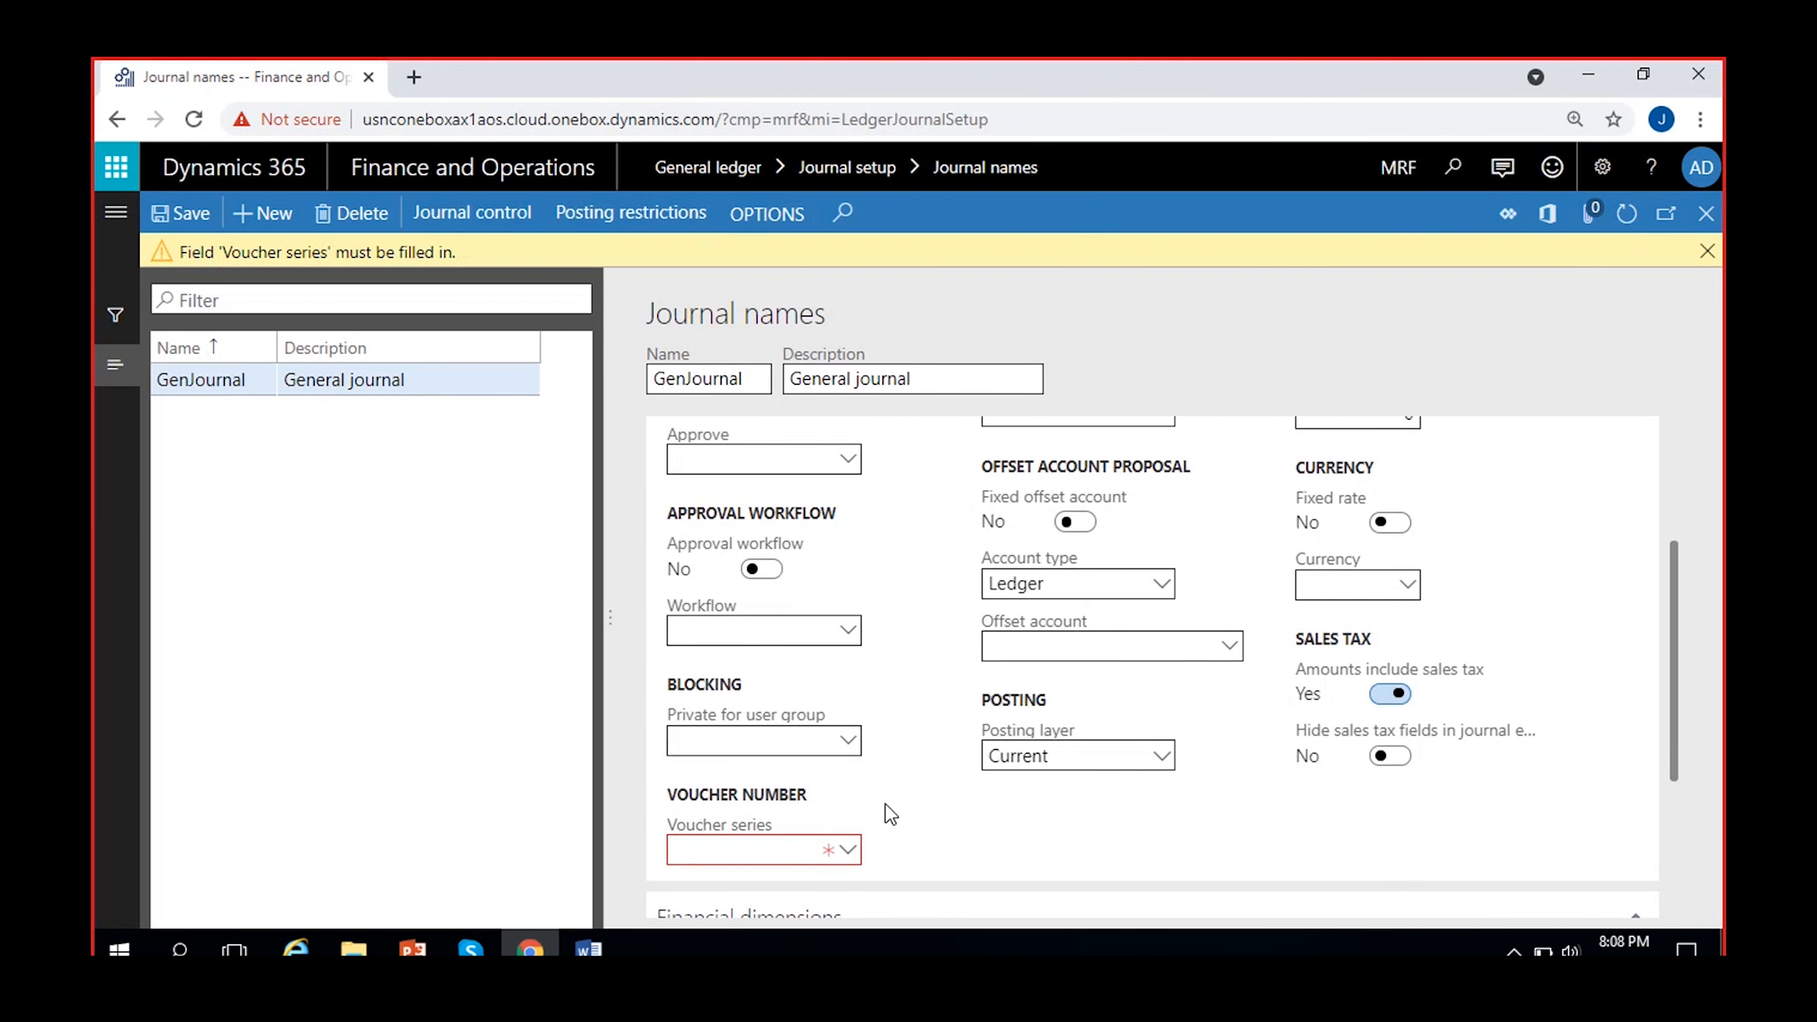
click(1708, 251)
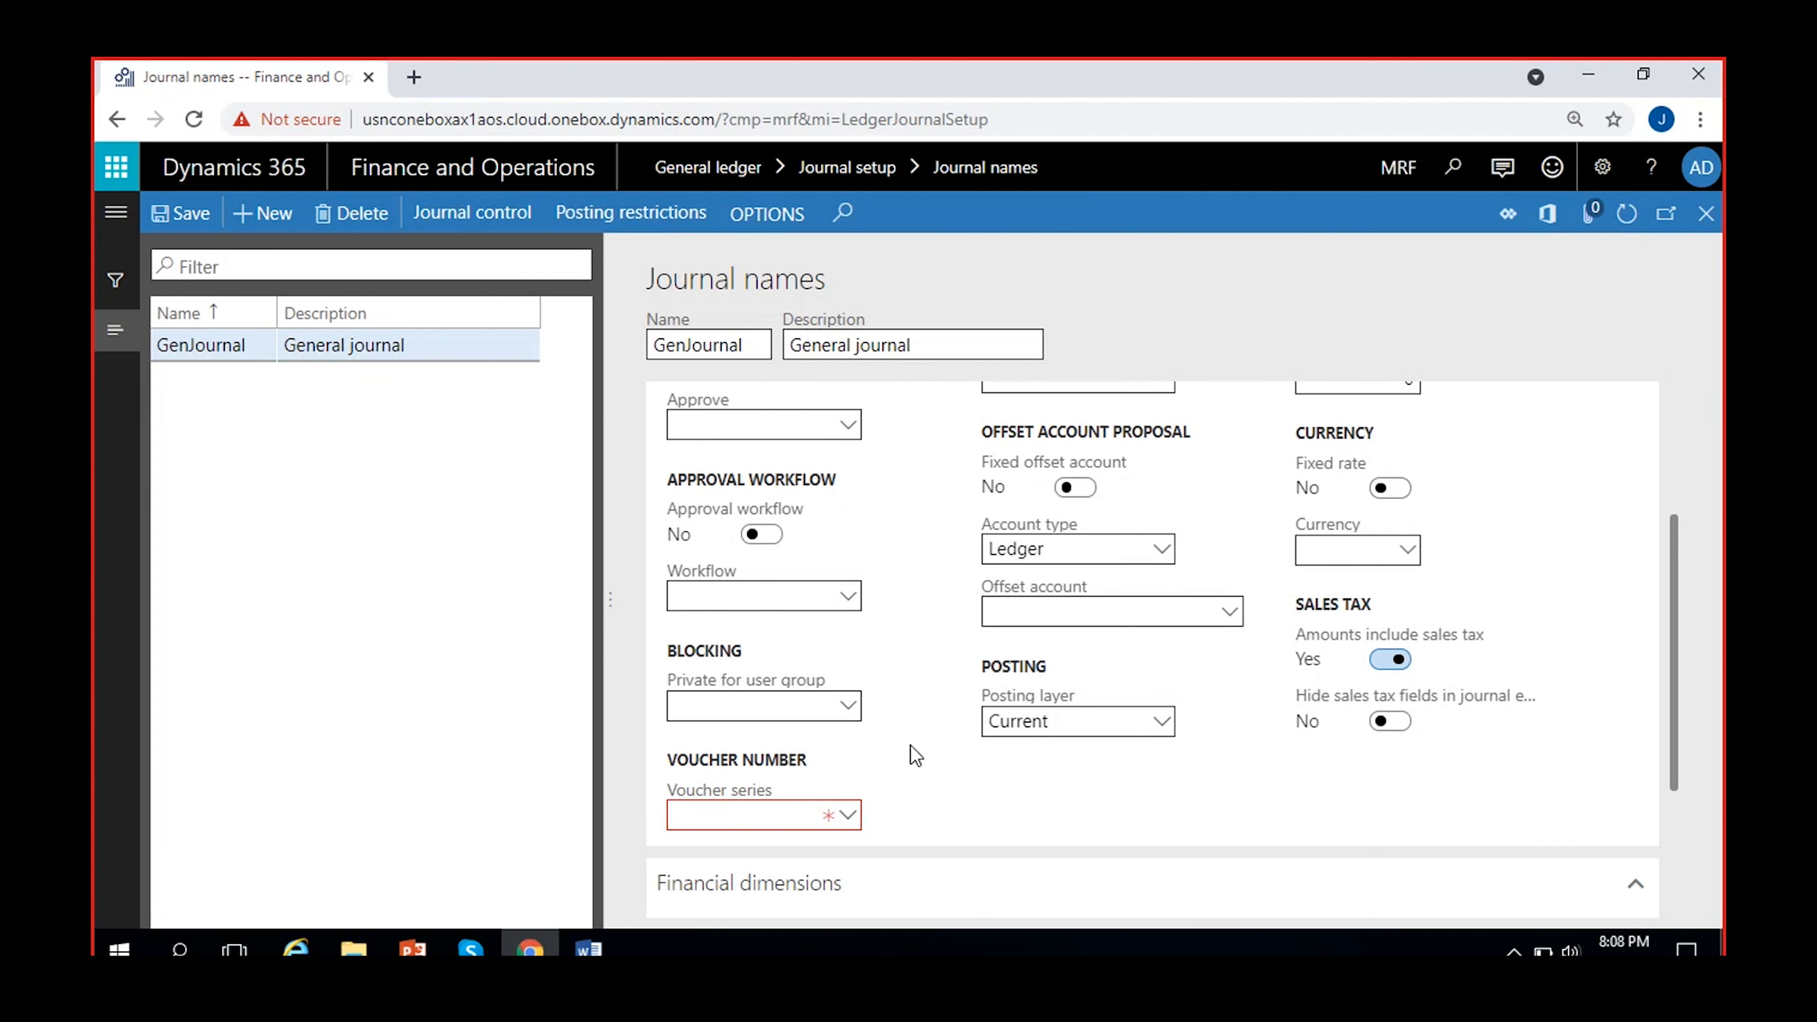
scroll(912, 751, up, 3)
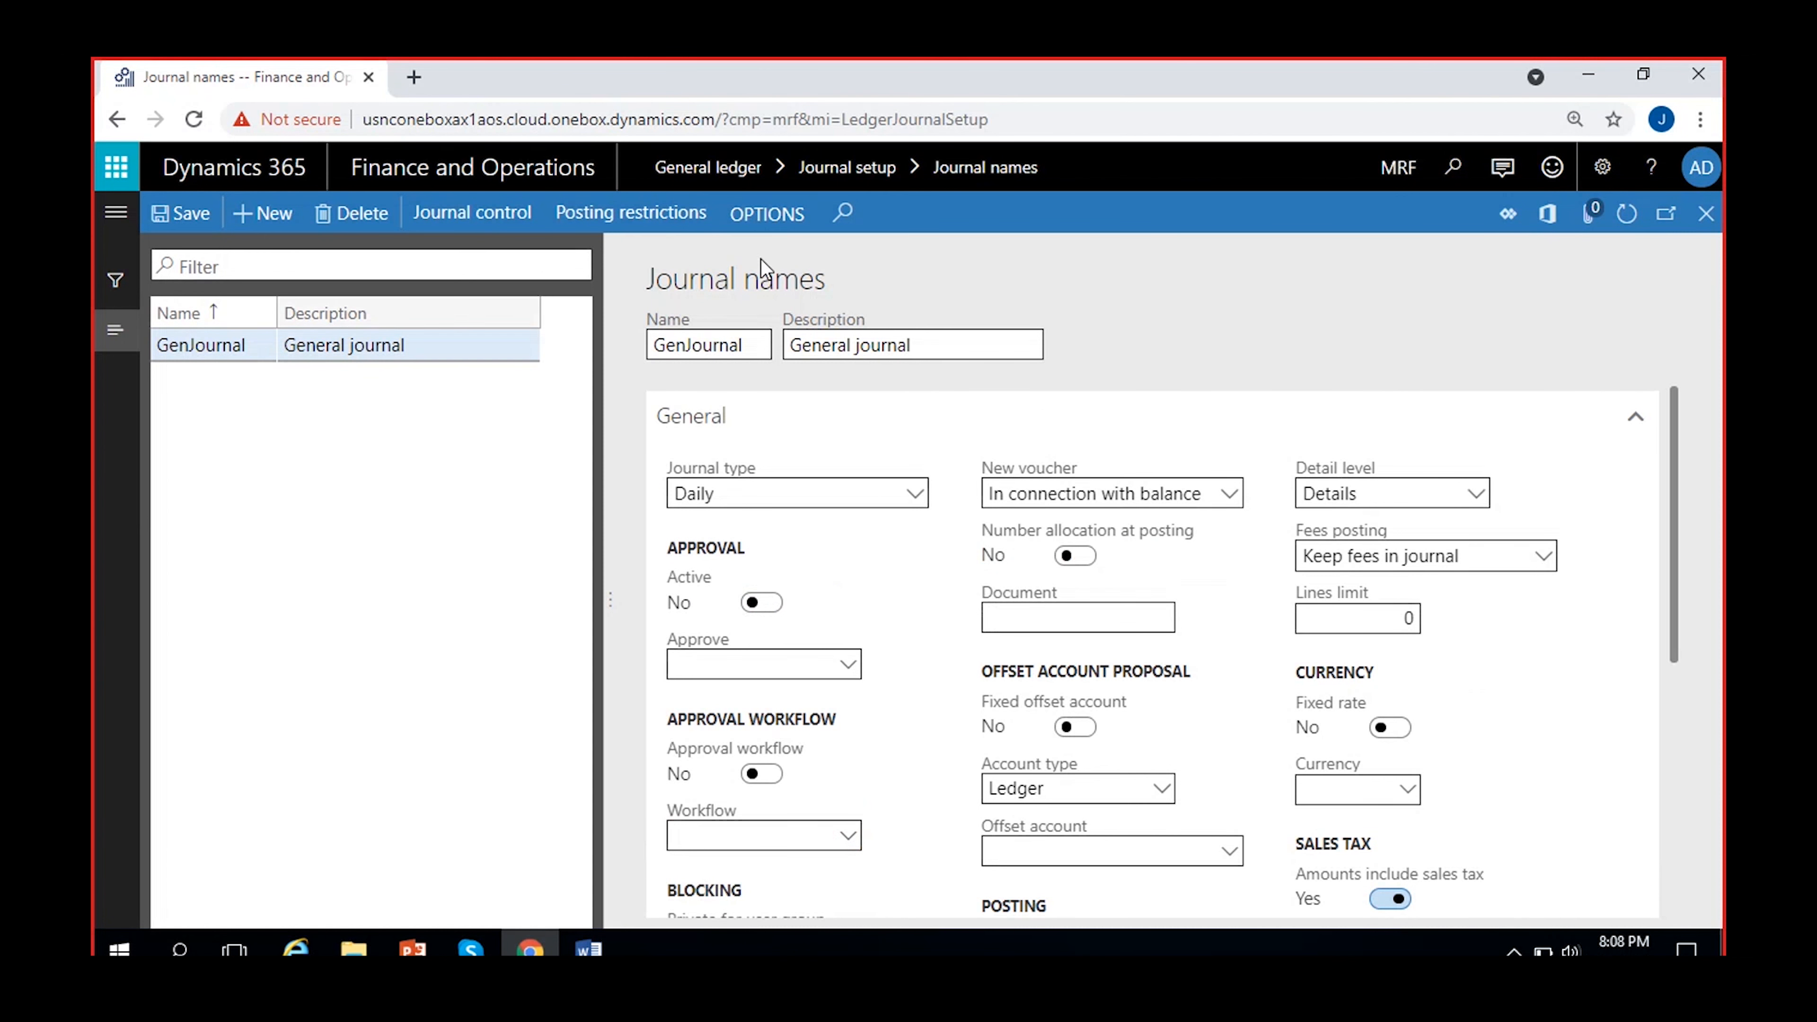
scroll(939, 665, down, 2)
scroll(940, 665, down, 3)
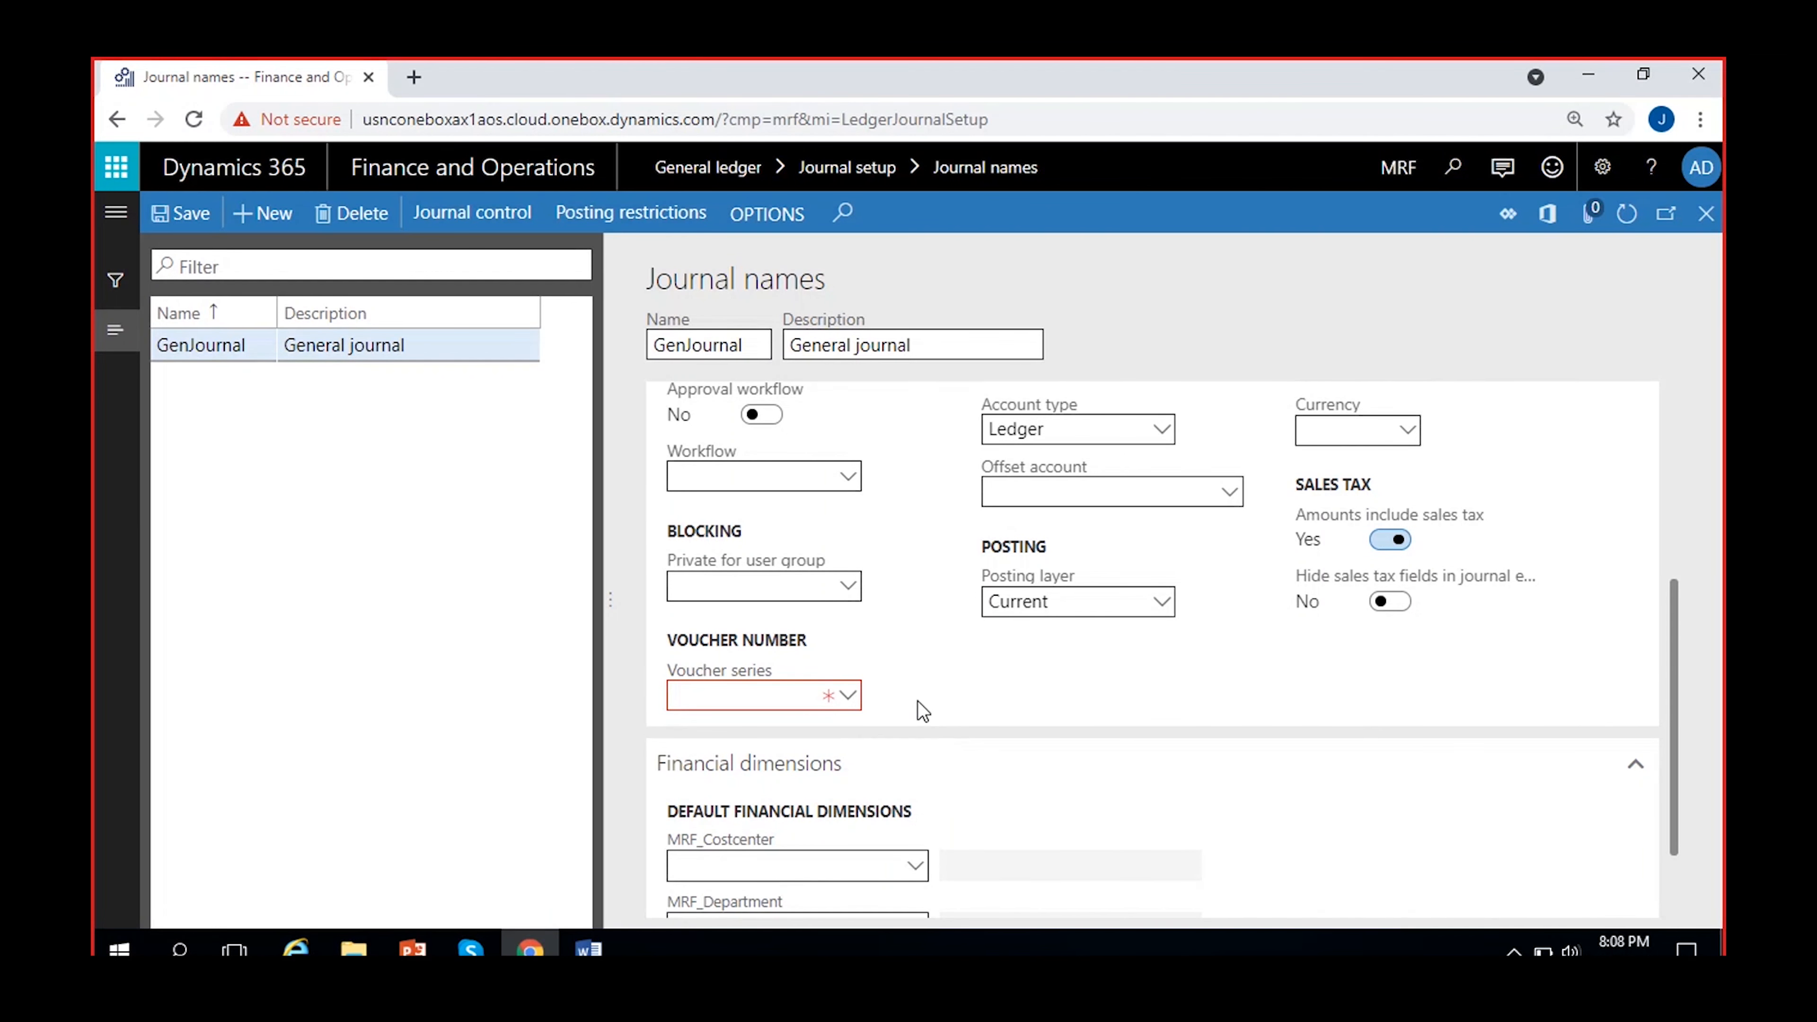
scroll(917, 708, up, 5)
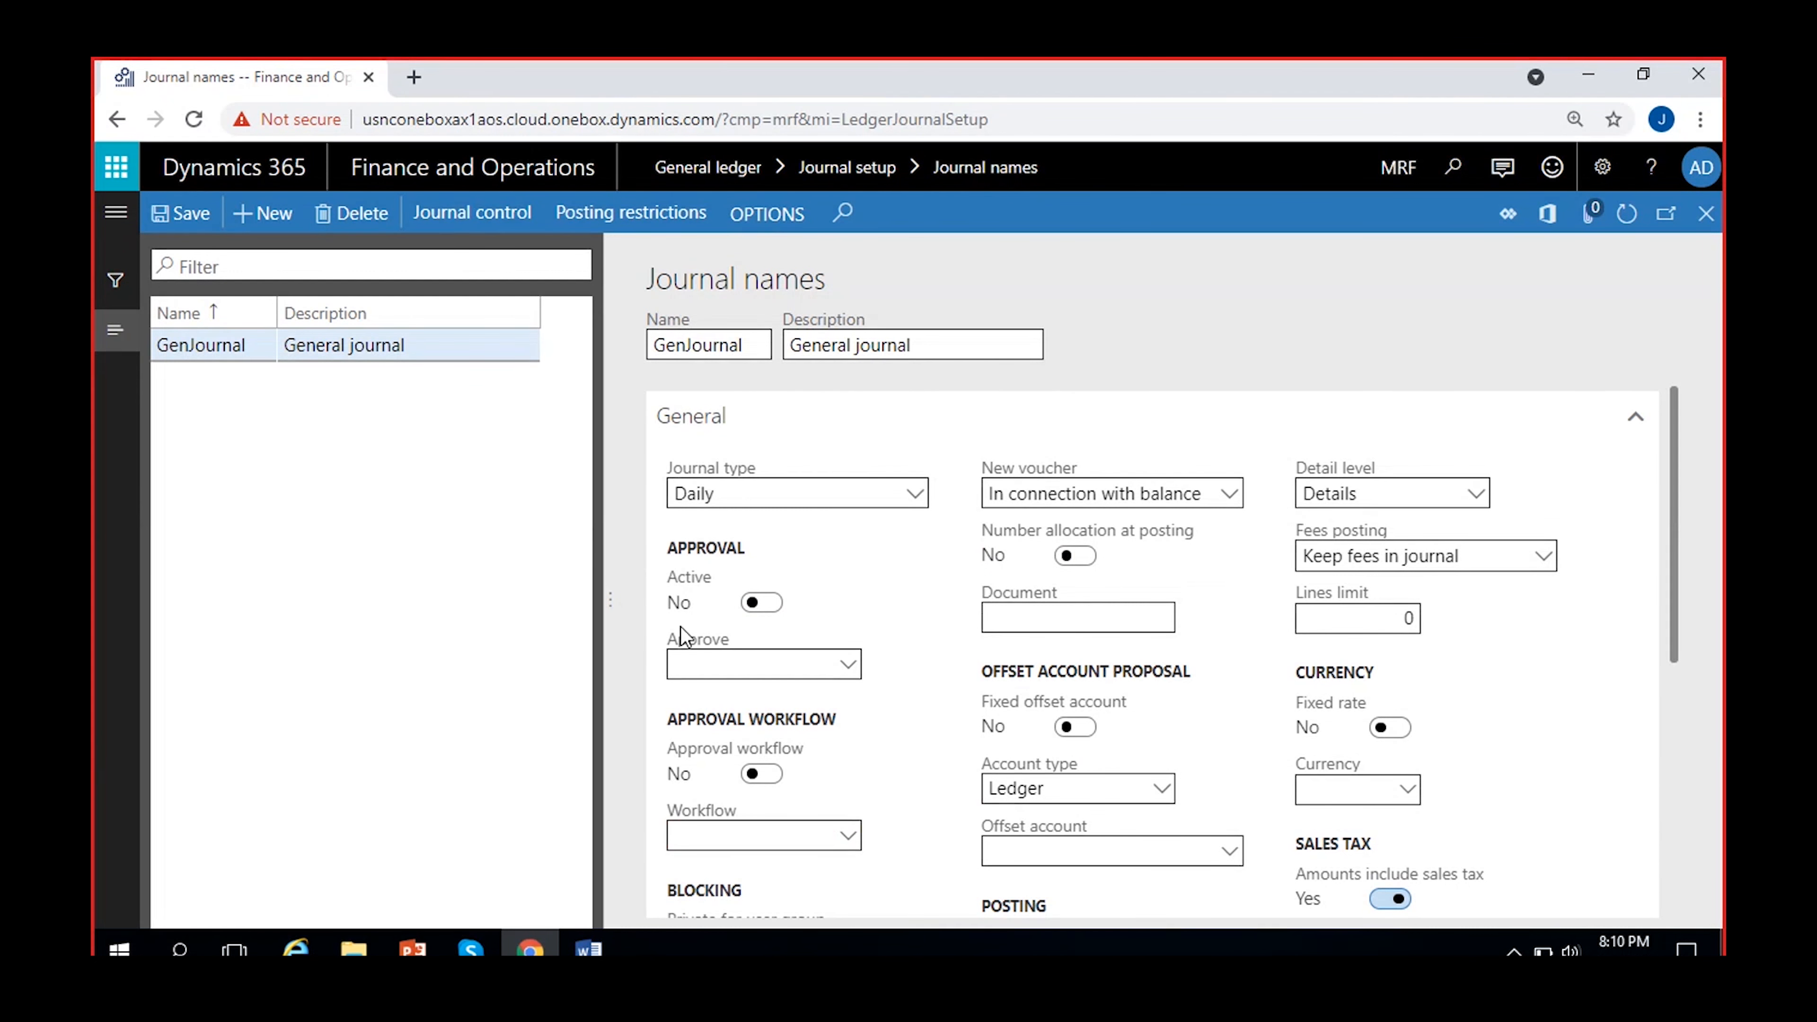
Open Finance and Operations in a second browser tab and switch the company to USMF
click(412, 76)
click(355, 156)
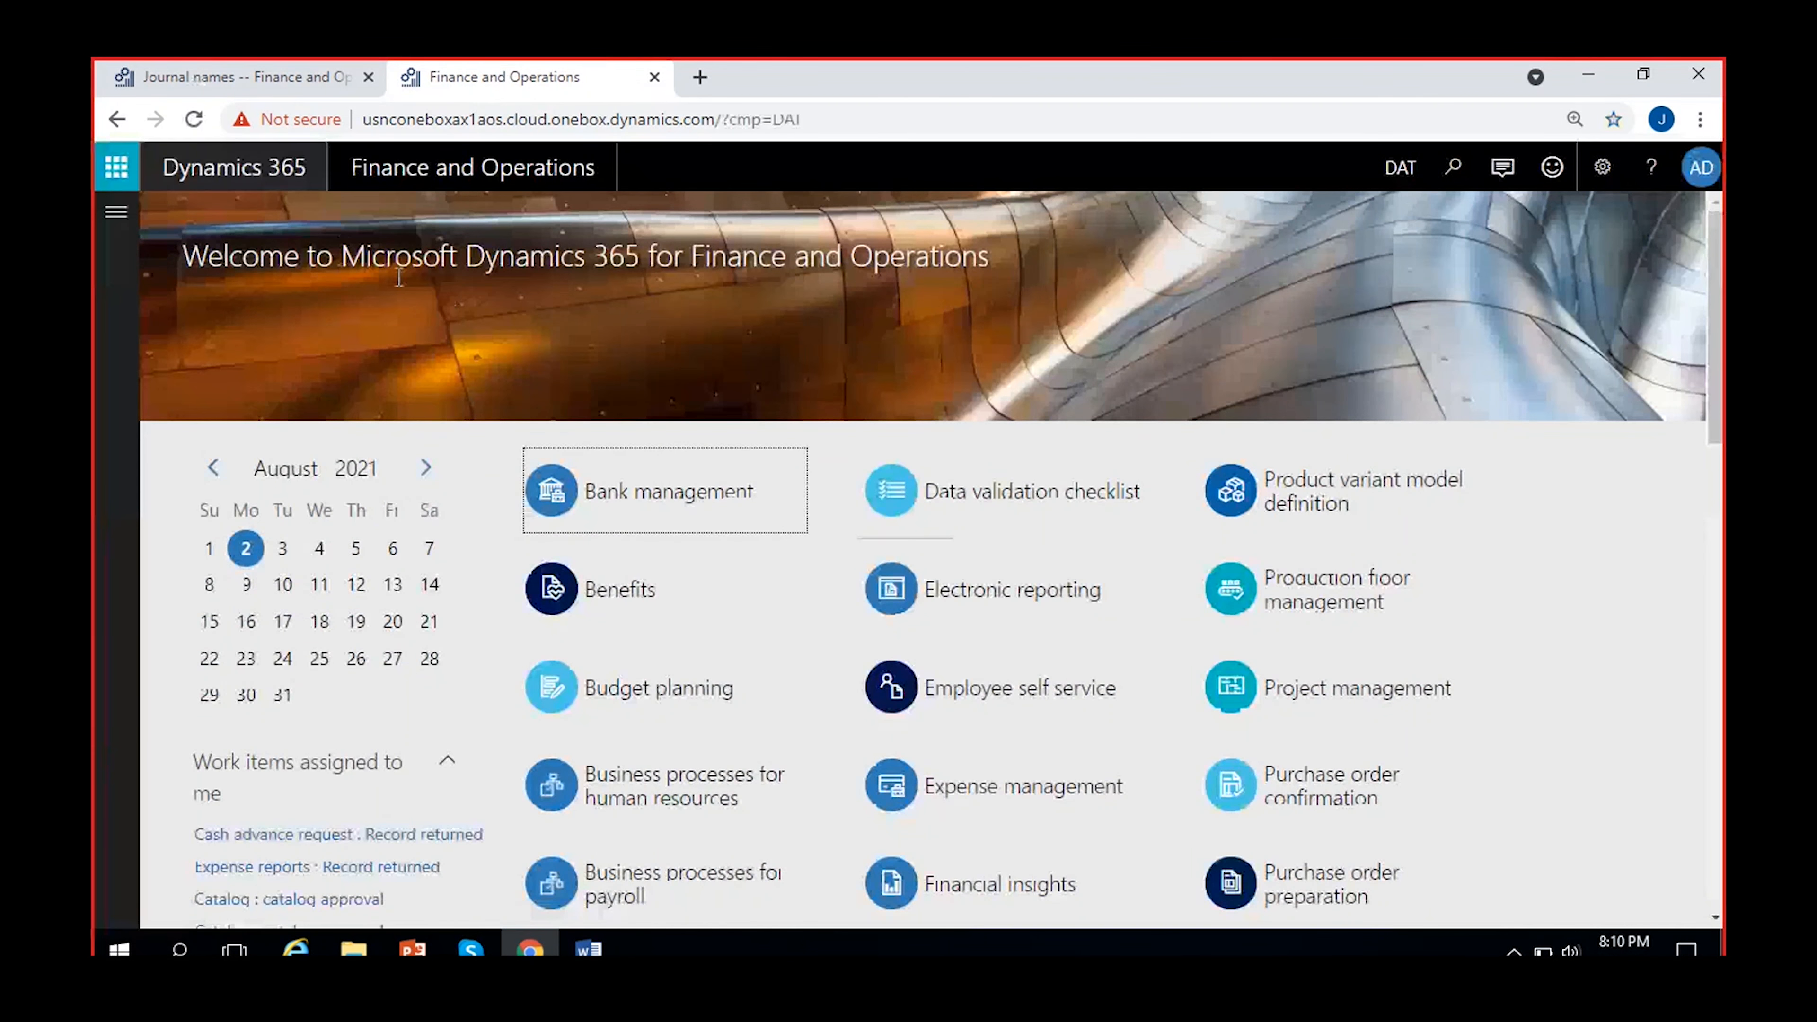
click(1399, 167)
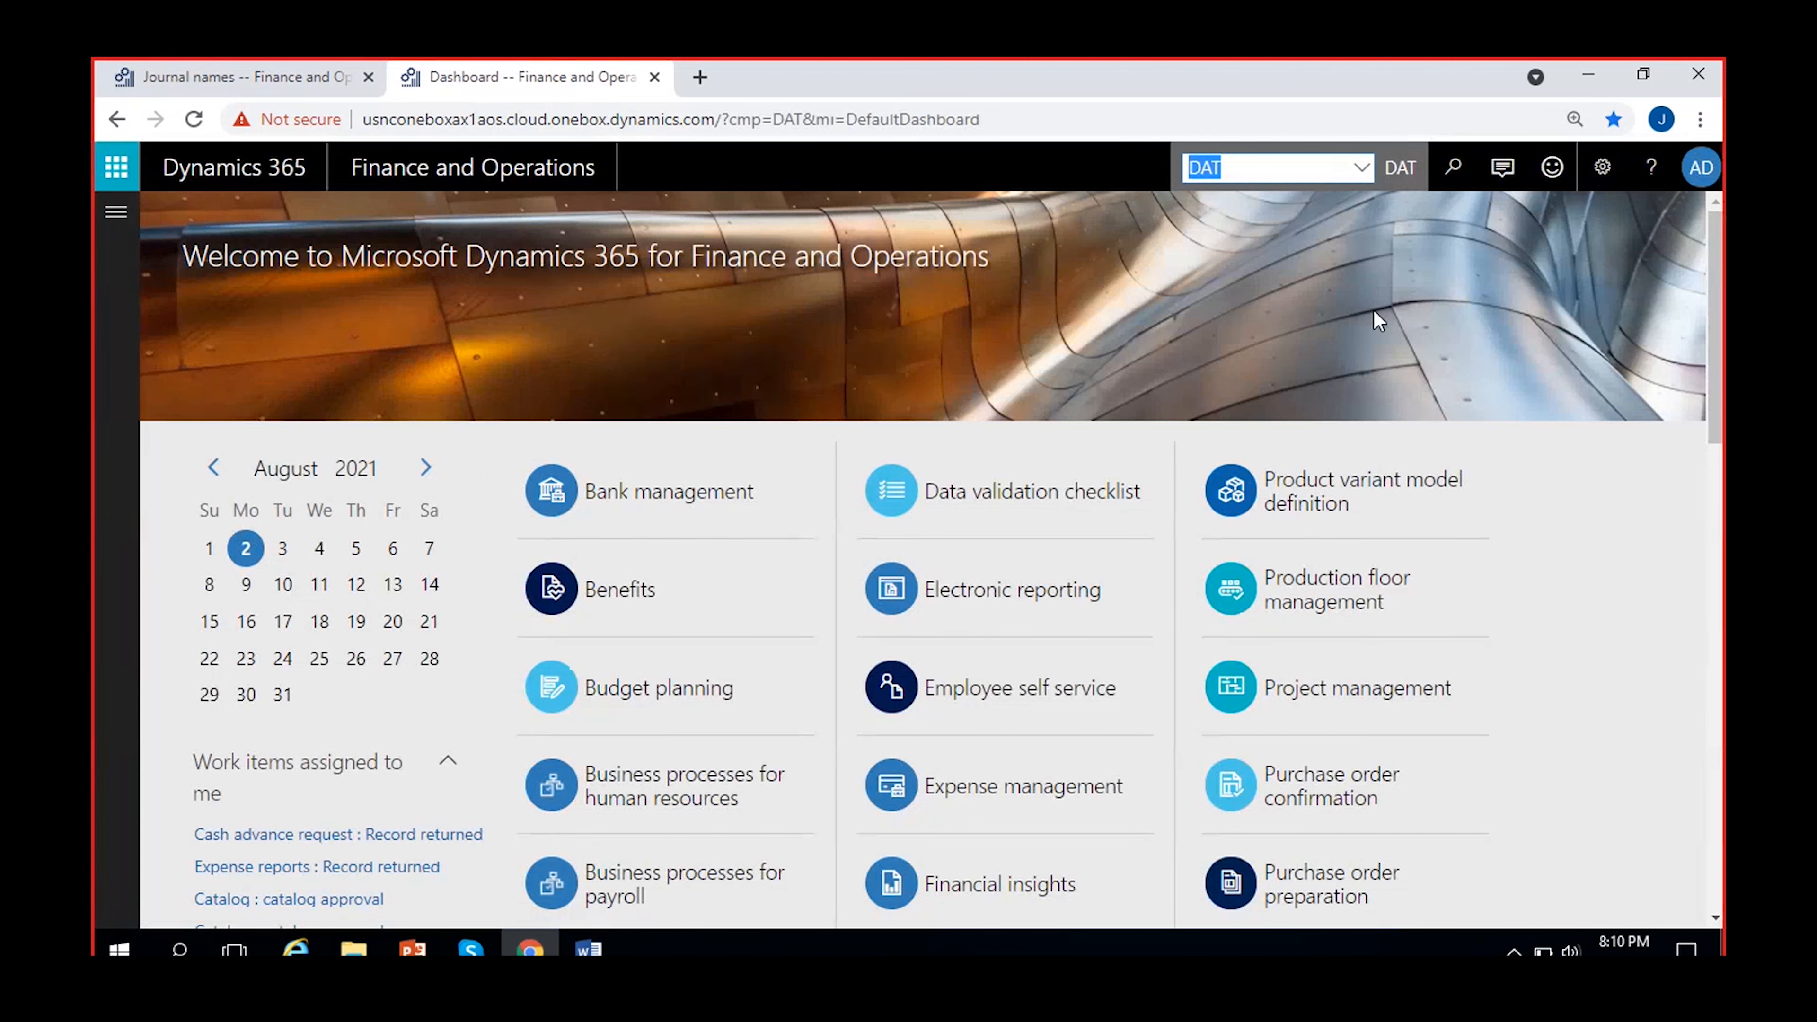
text(UASMF)
click(1215, 163)
key(BackSpace)
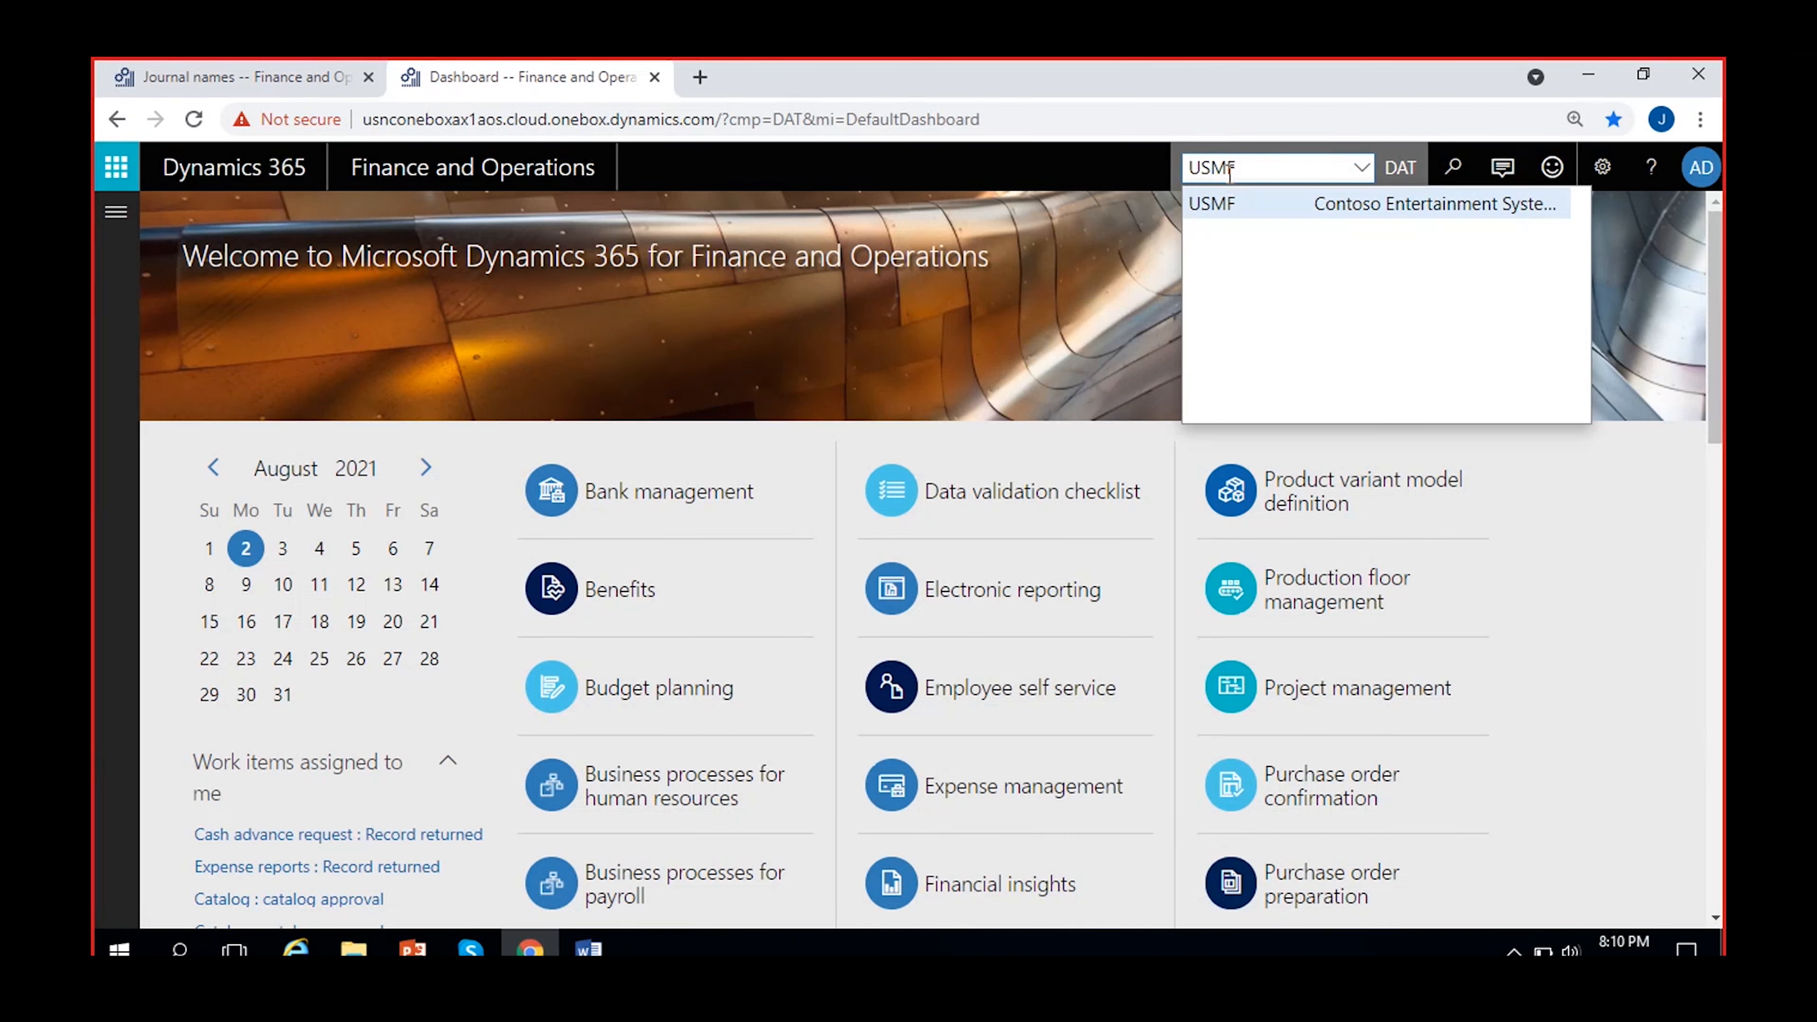
key(Return)
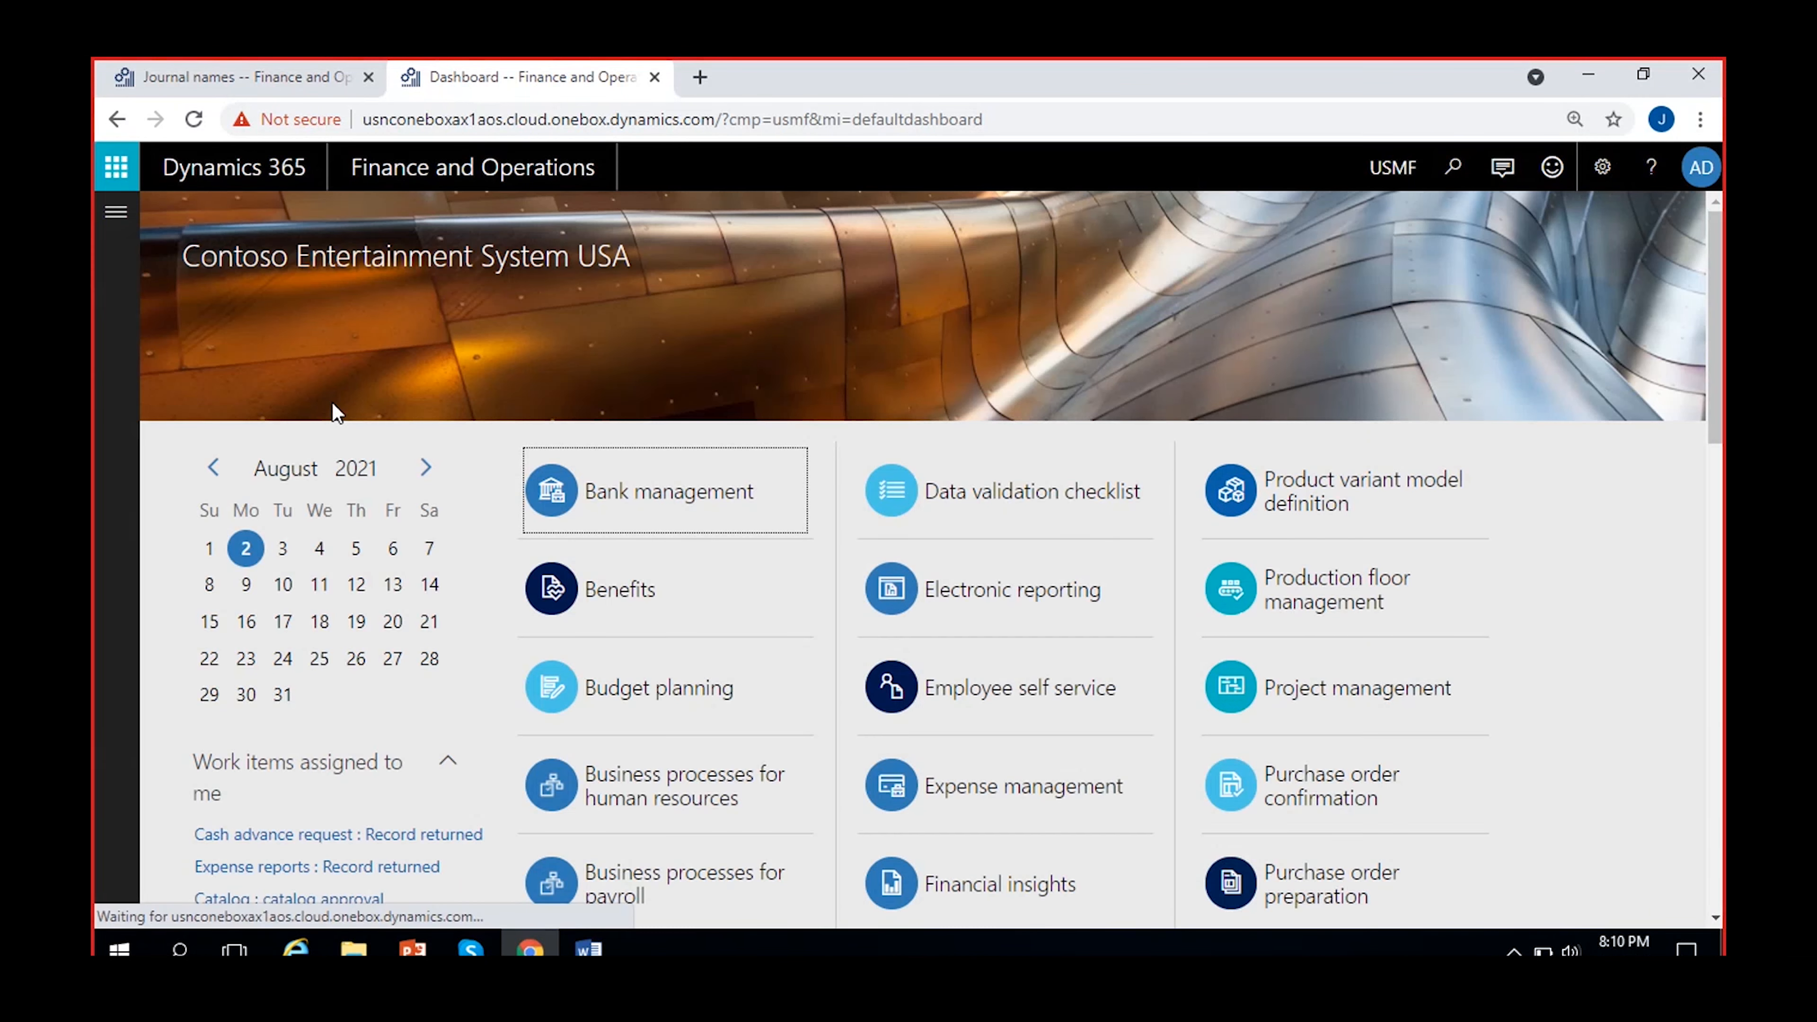
Open the General journals list of the General ledger module and look through the unposted journals
click(115, 212)
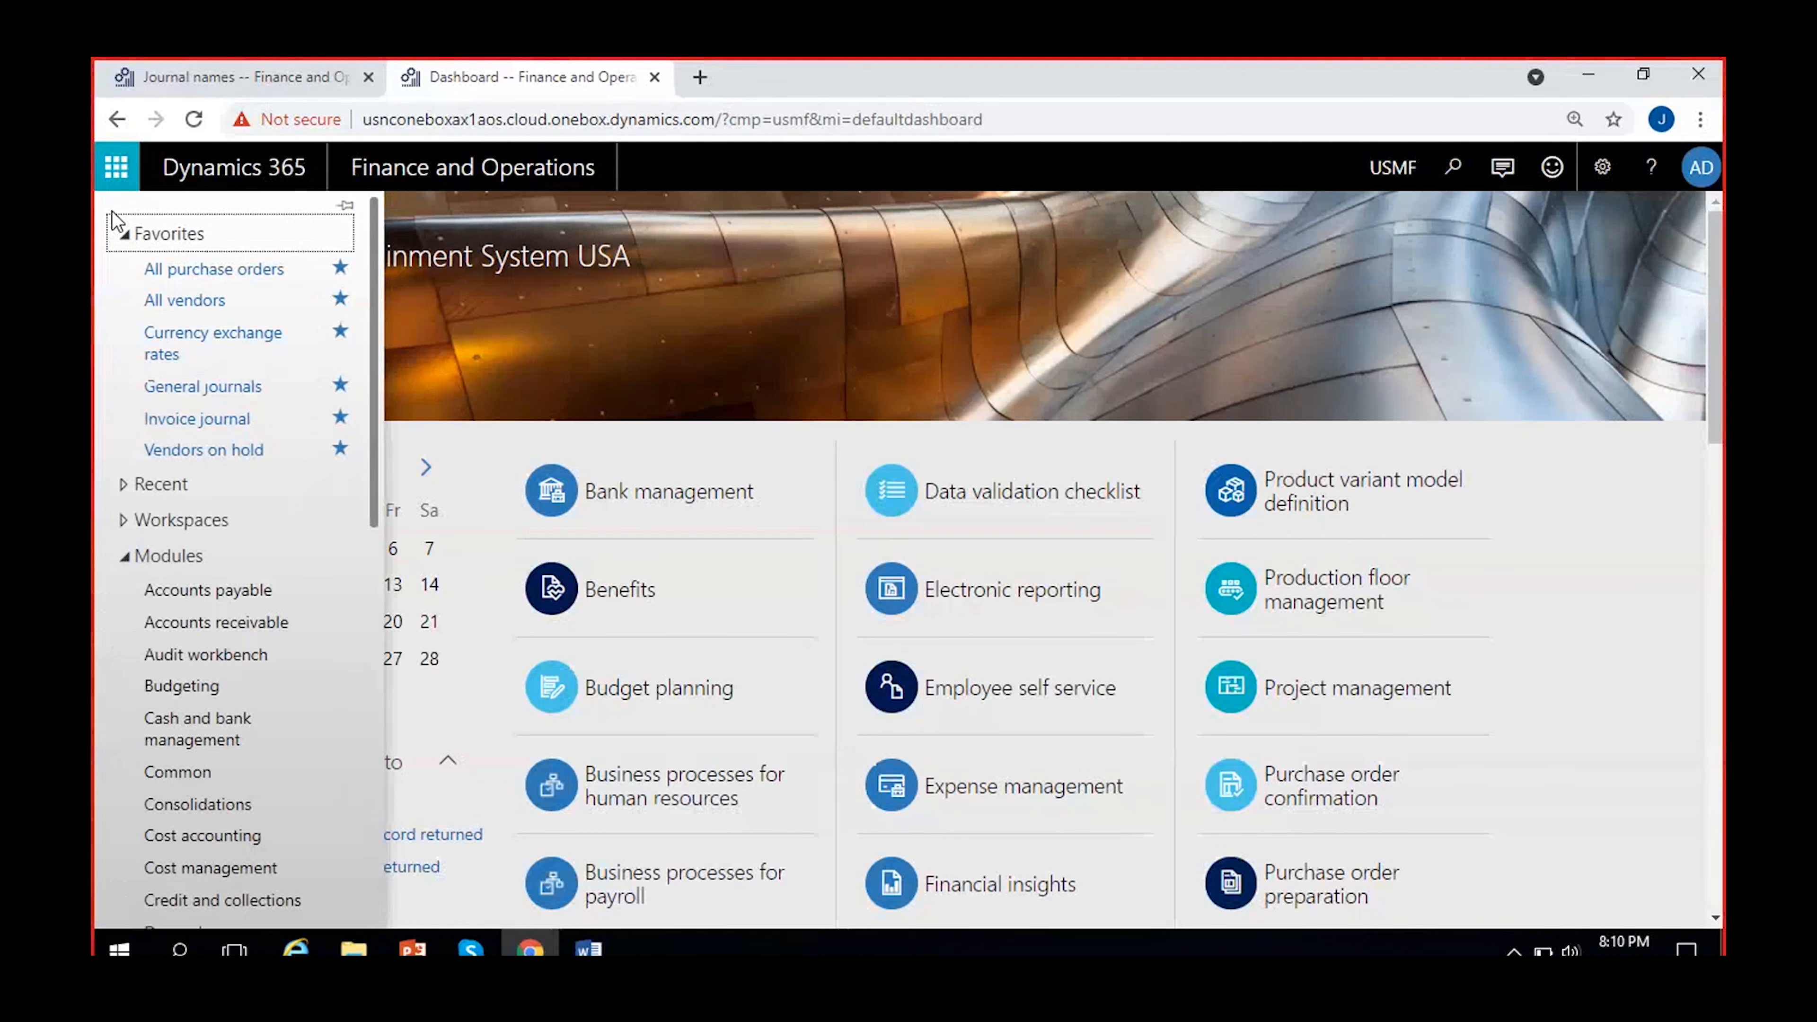
scroll(236, 669, down, 5)
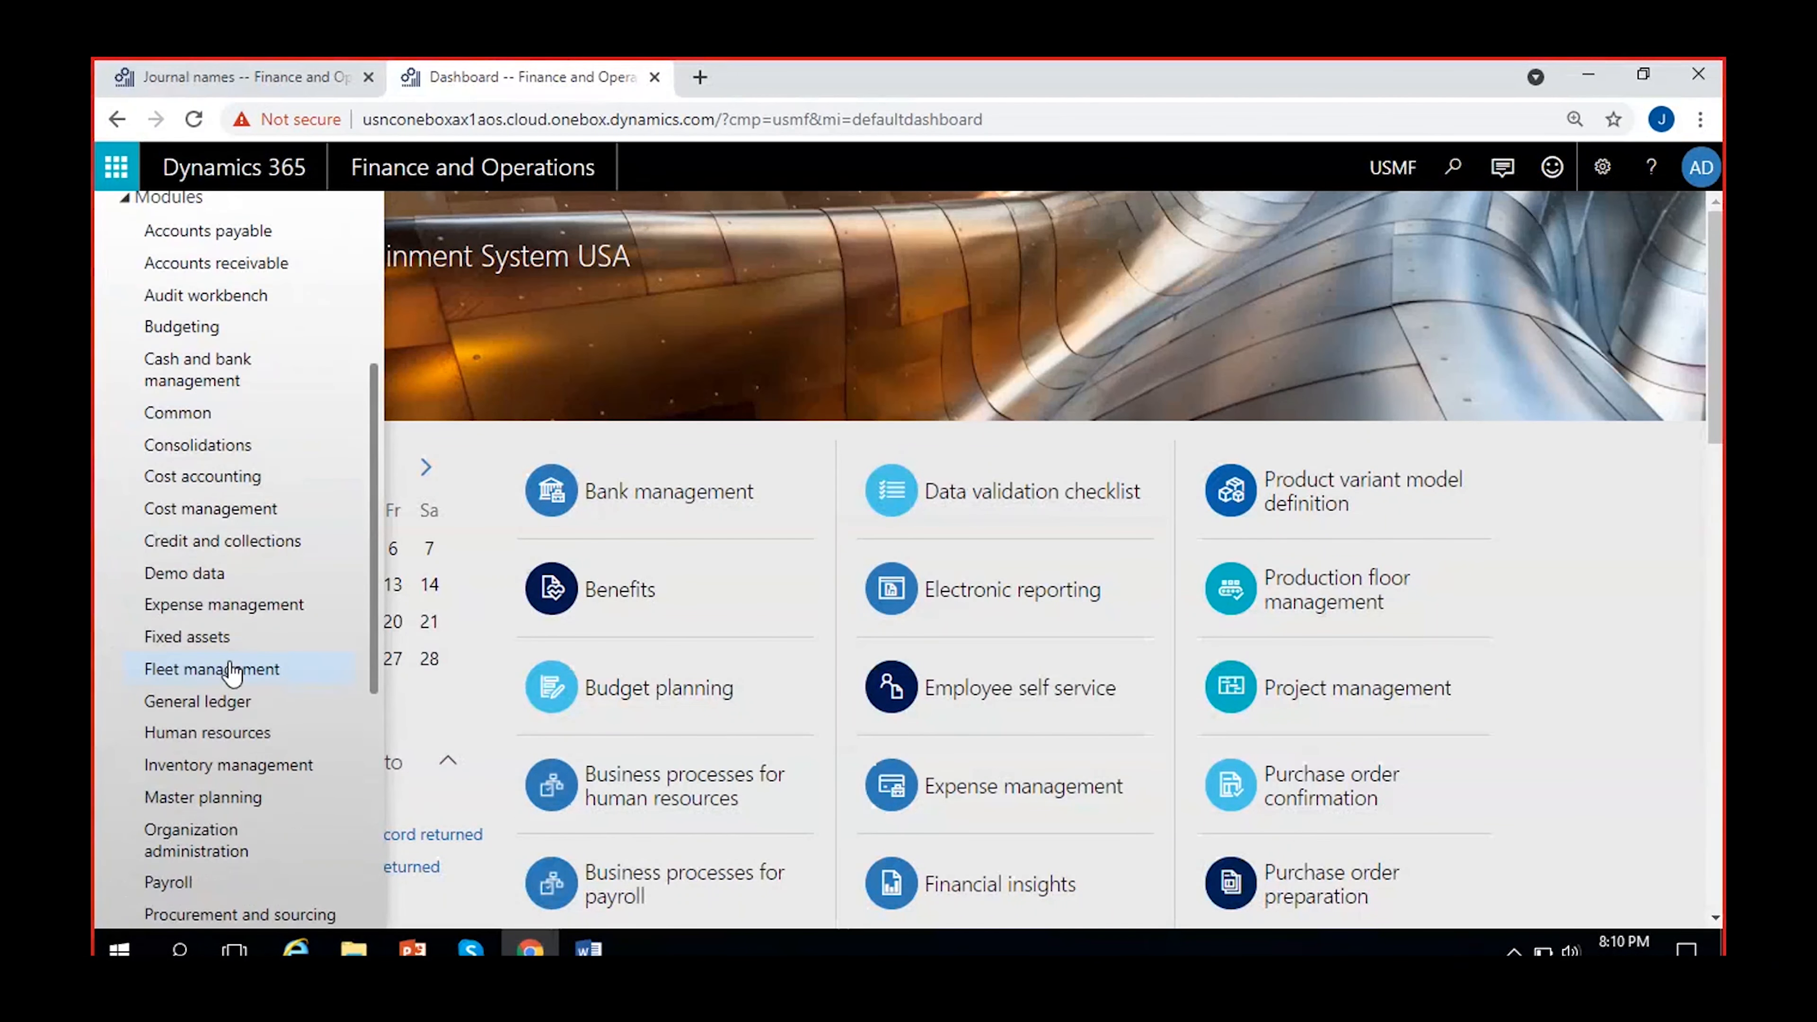
click(214, 705)
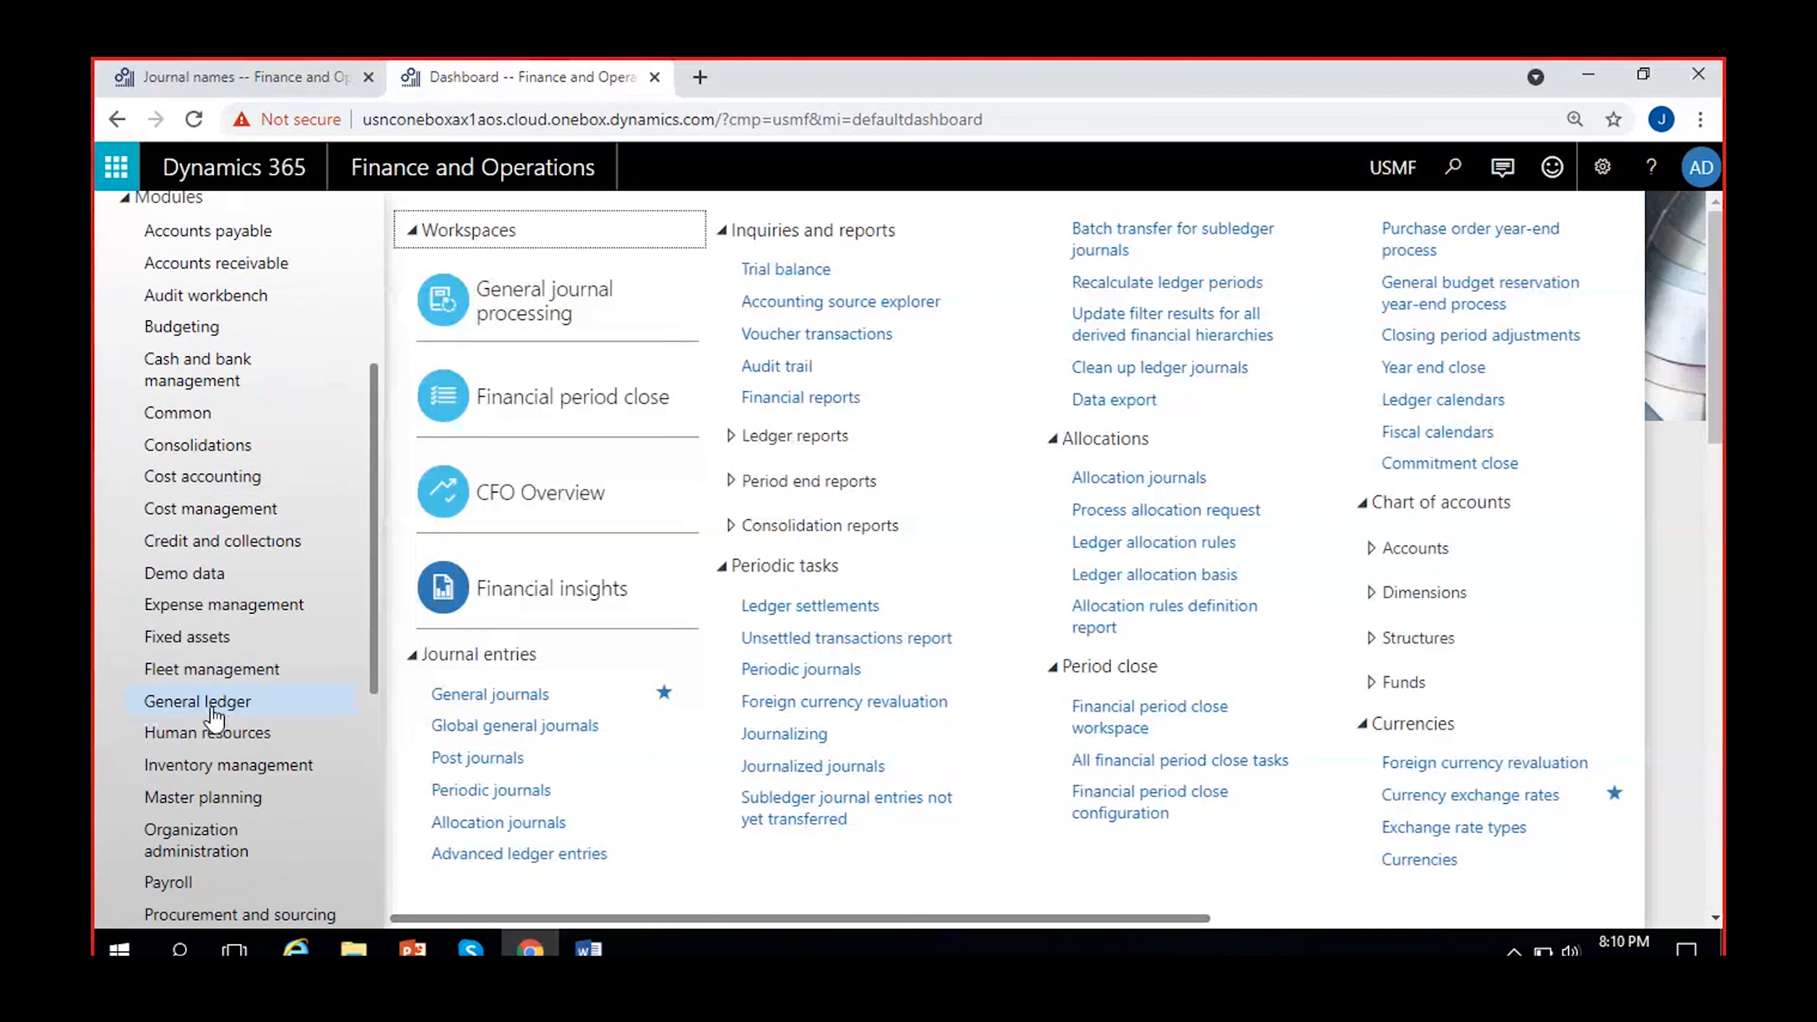
click(496, 691)
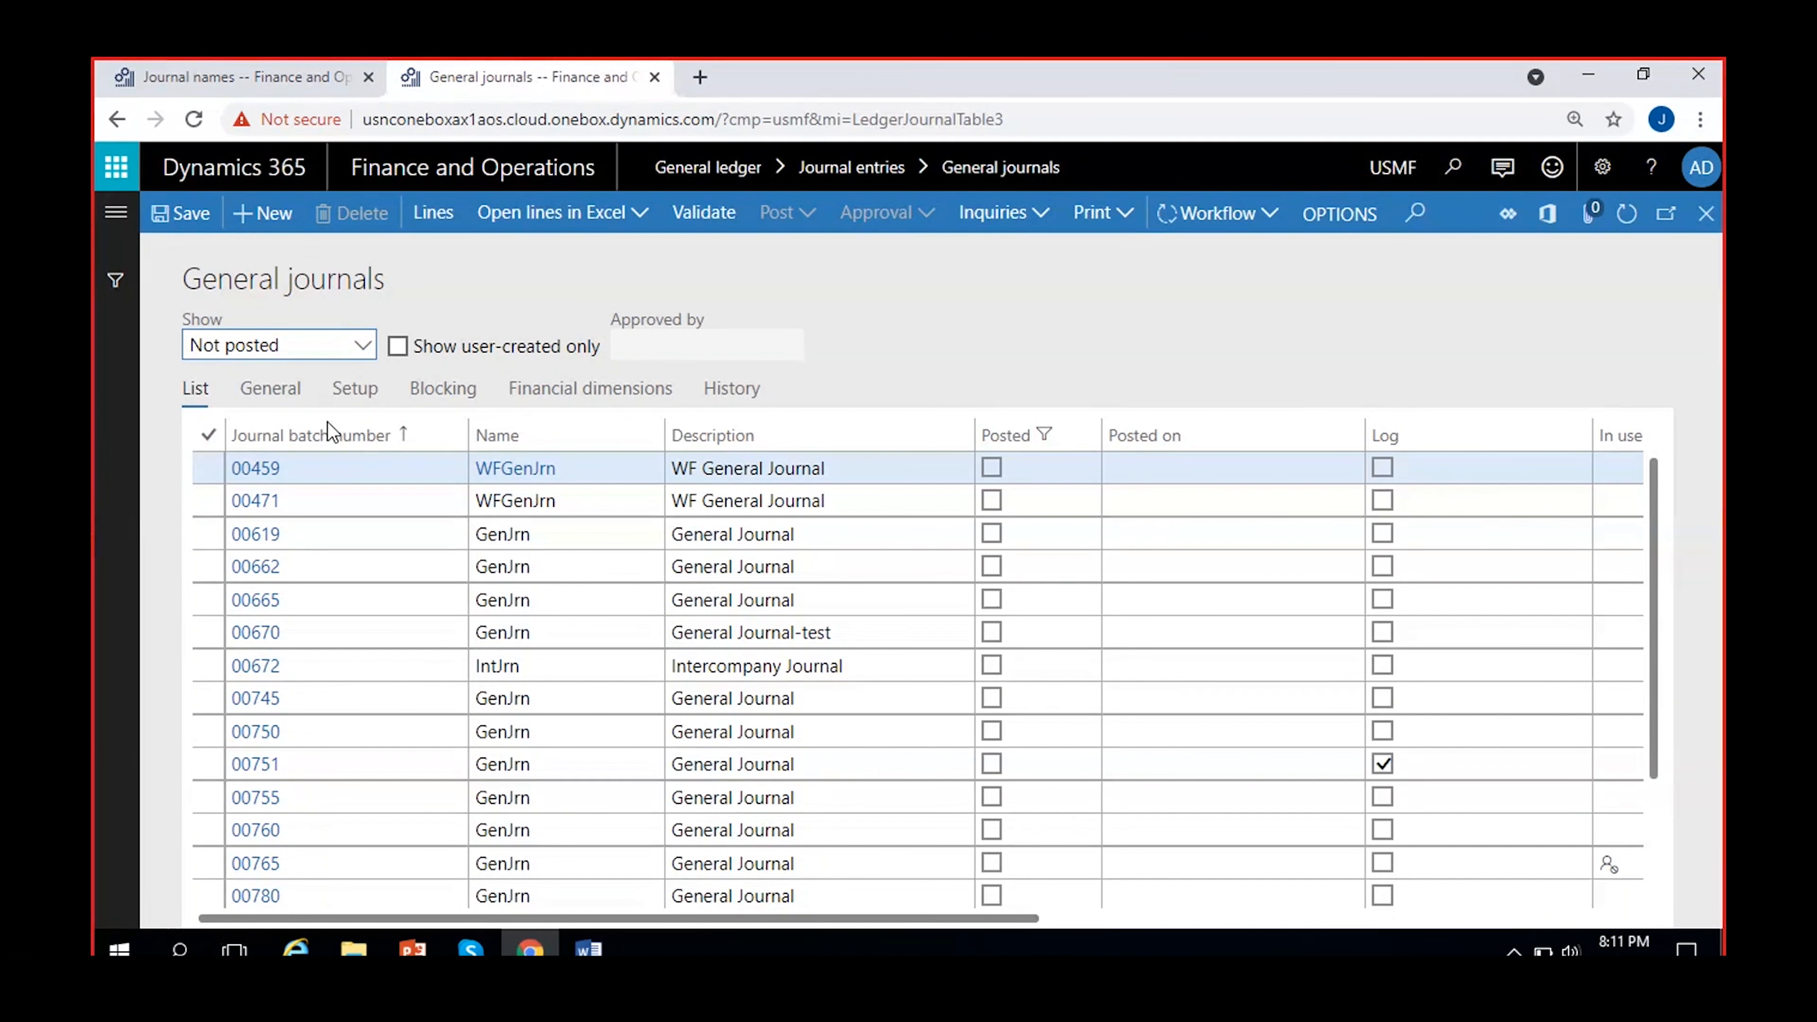
scroll(615, 583, down, 2)
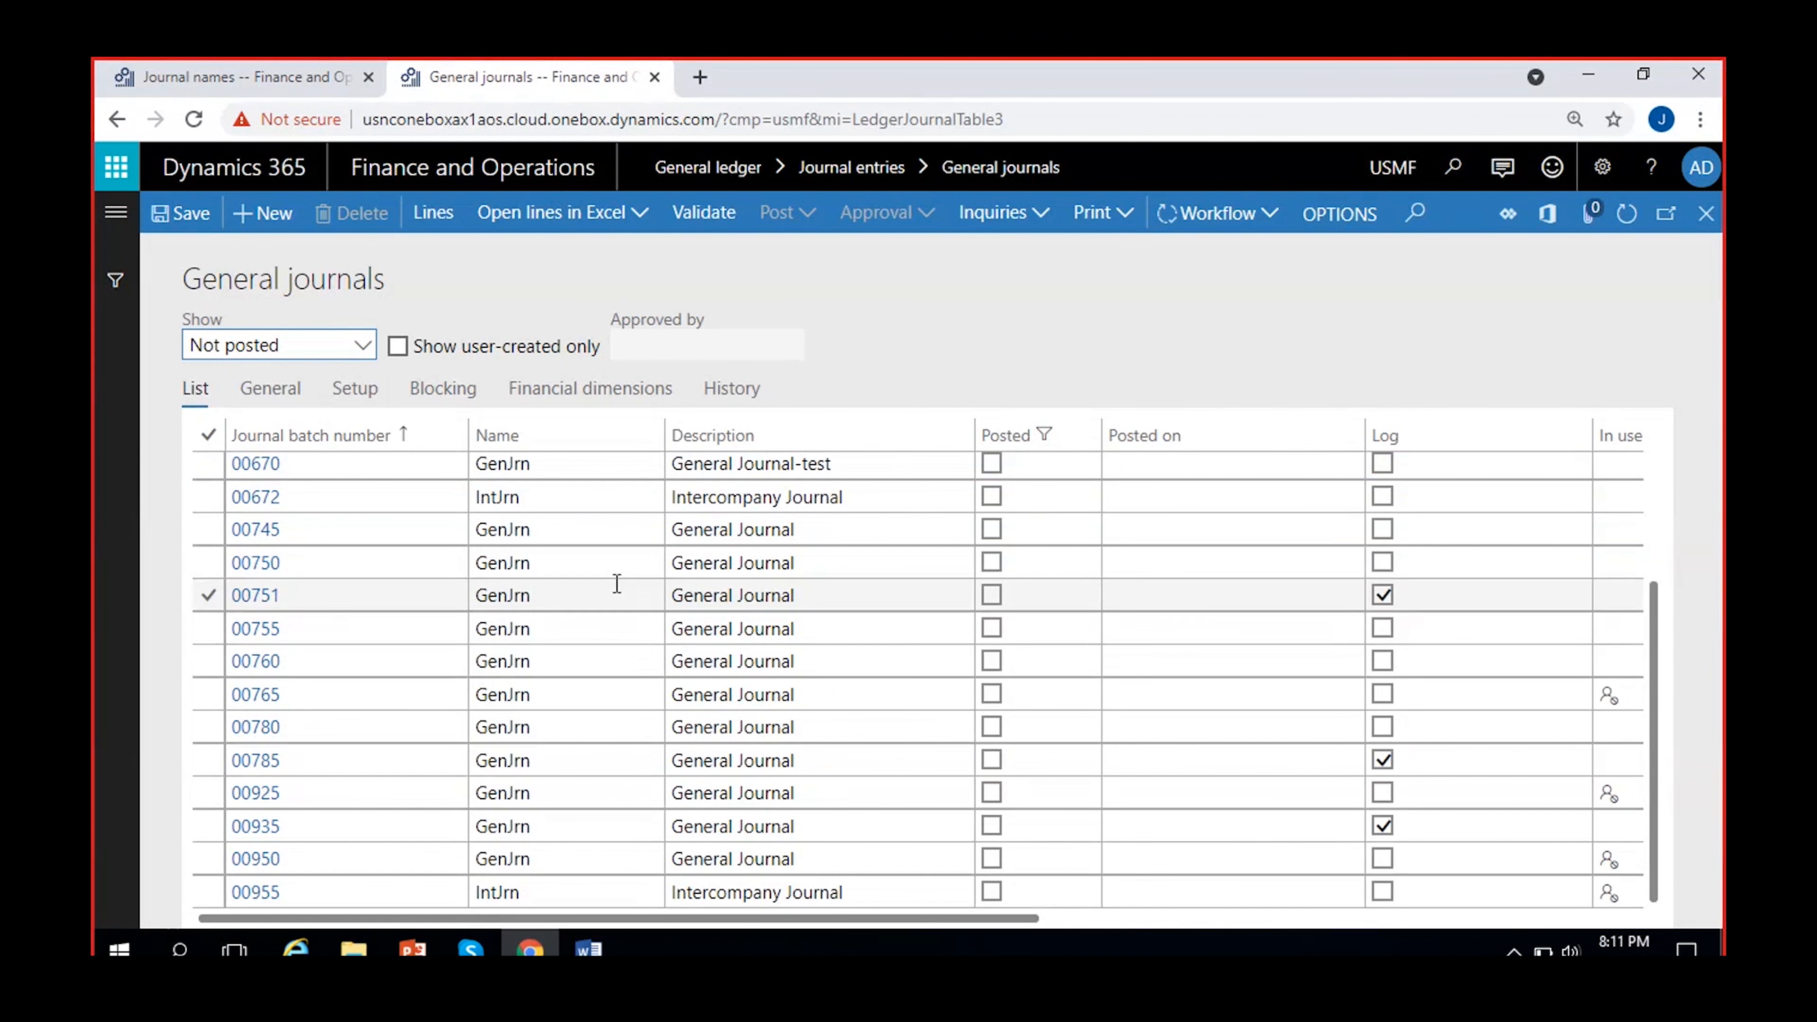
scroll(633, 712, up, 2)
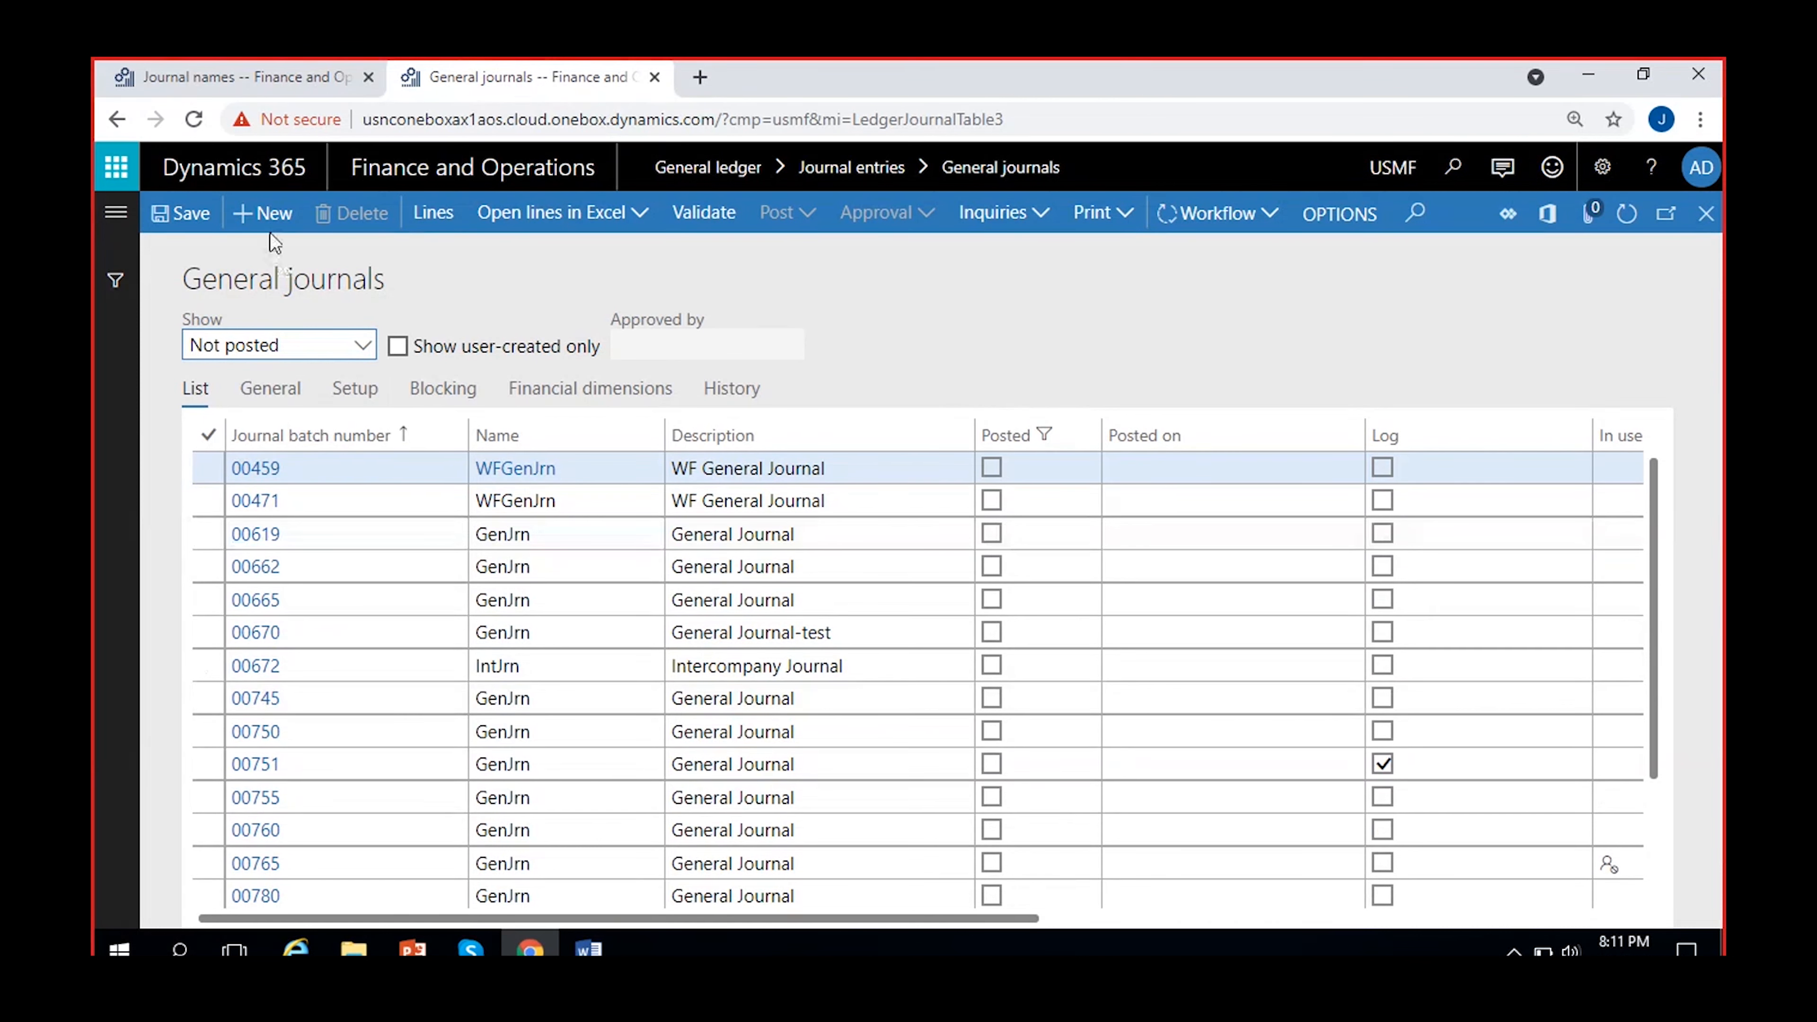
Create a new general journal, browse the available journal names and choose GenJrn
click(265, 214)
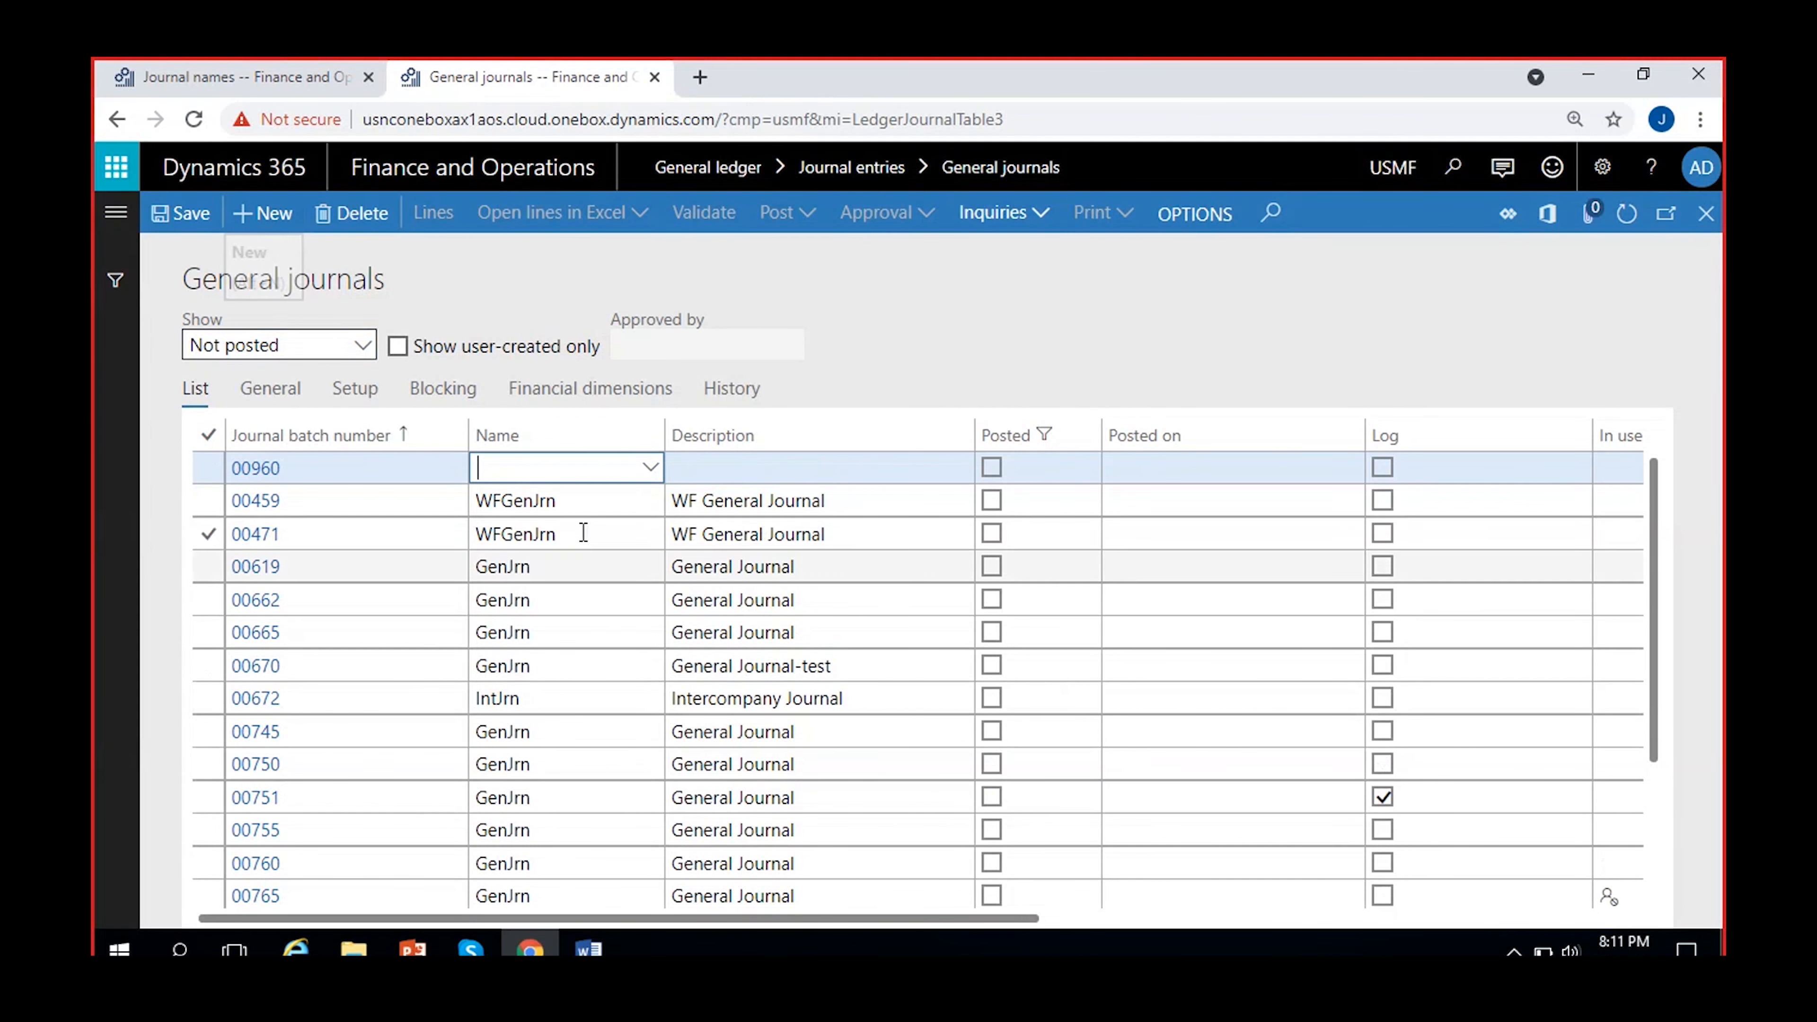
click(648, 469)
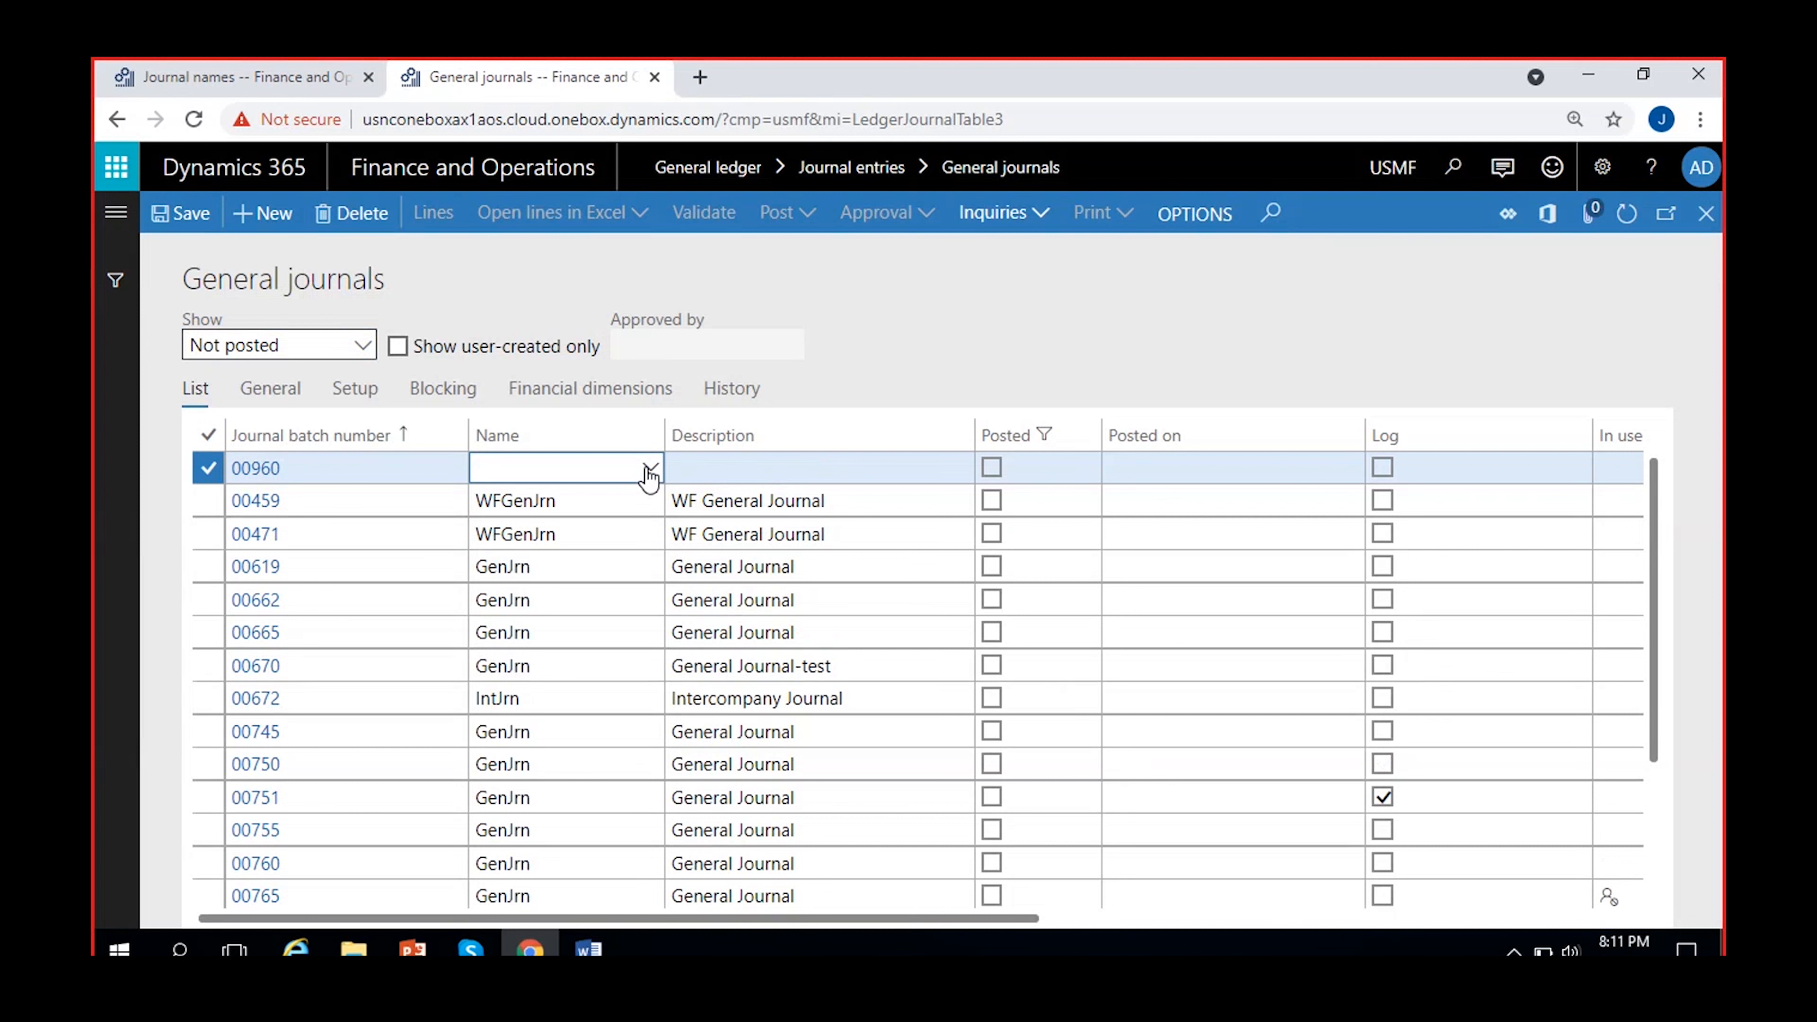
click(650, 471)
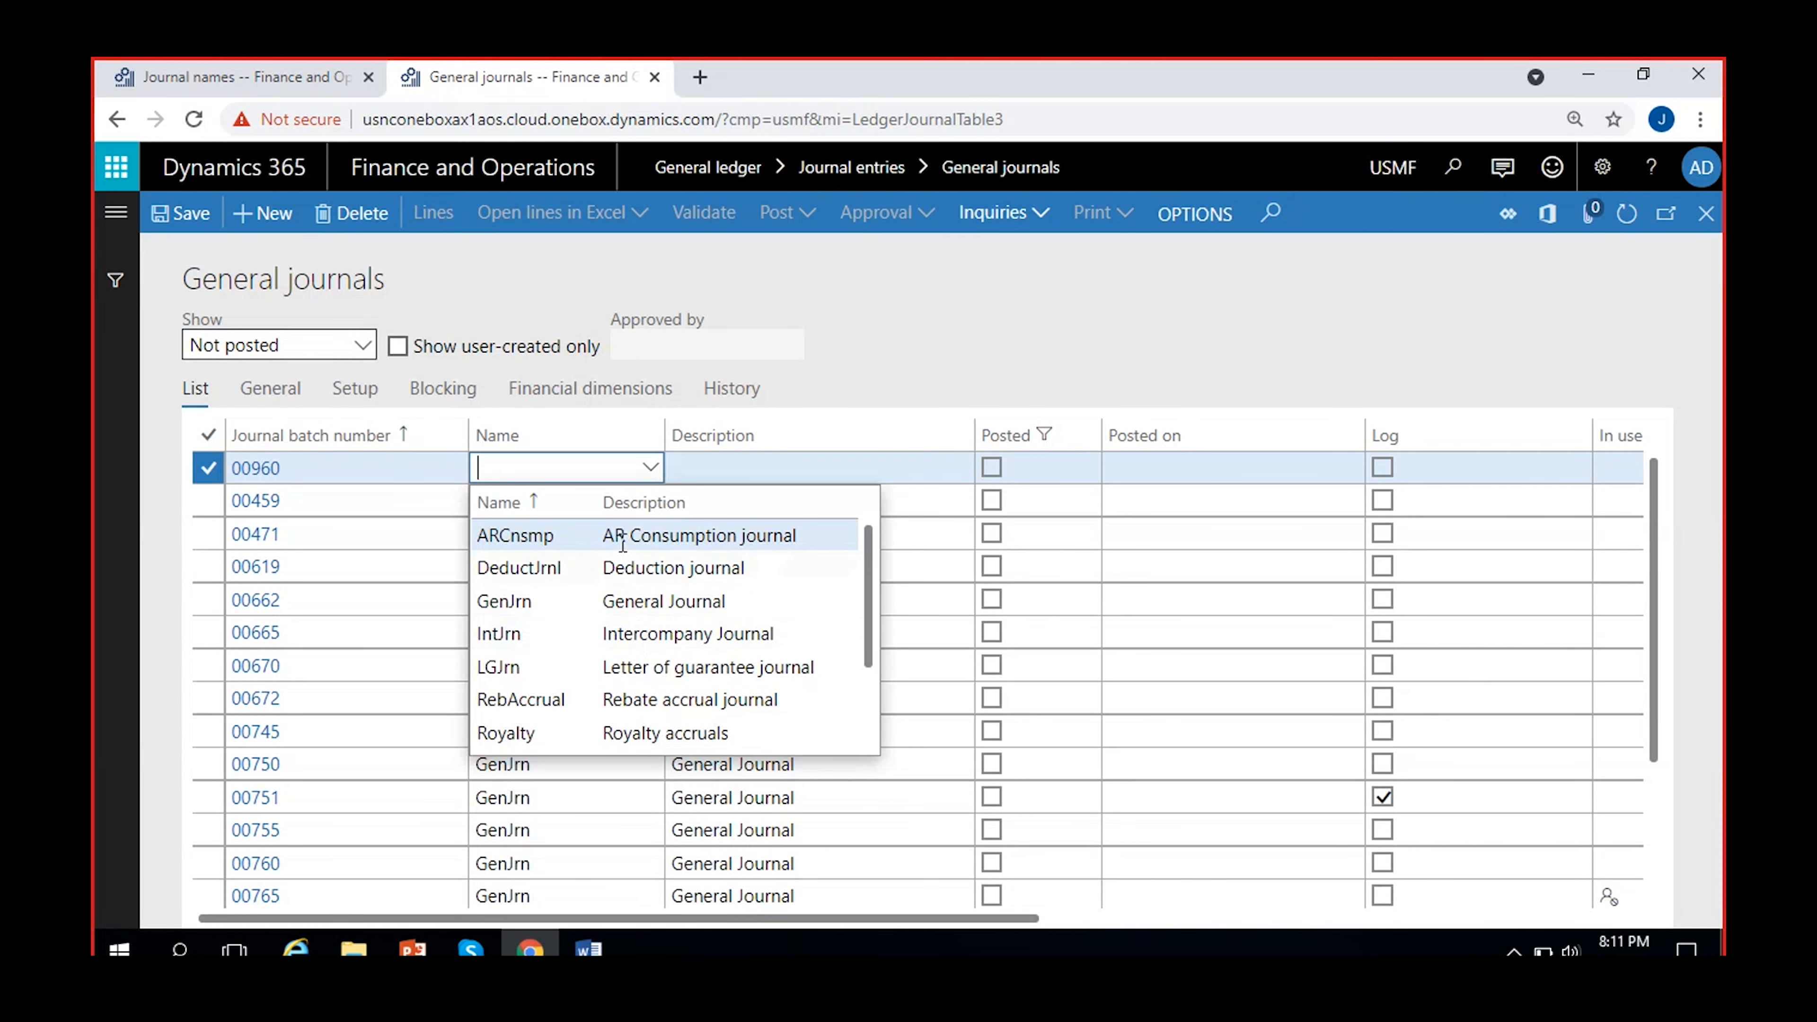
scroll(608, 566, down, 2)
scroll(587, 602, up, 2)
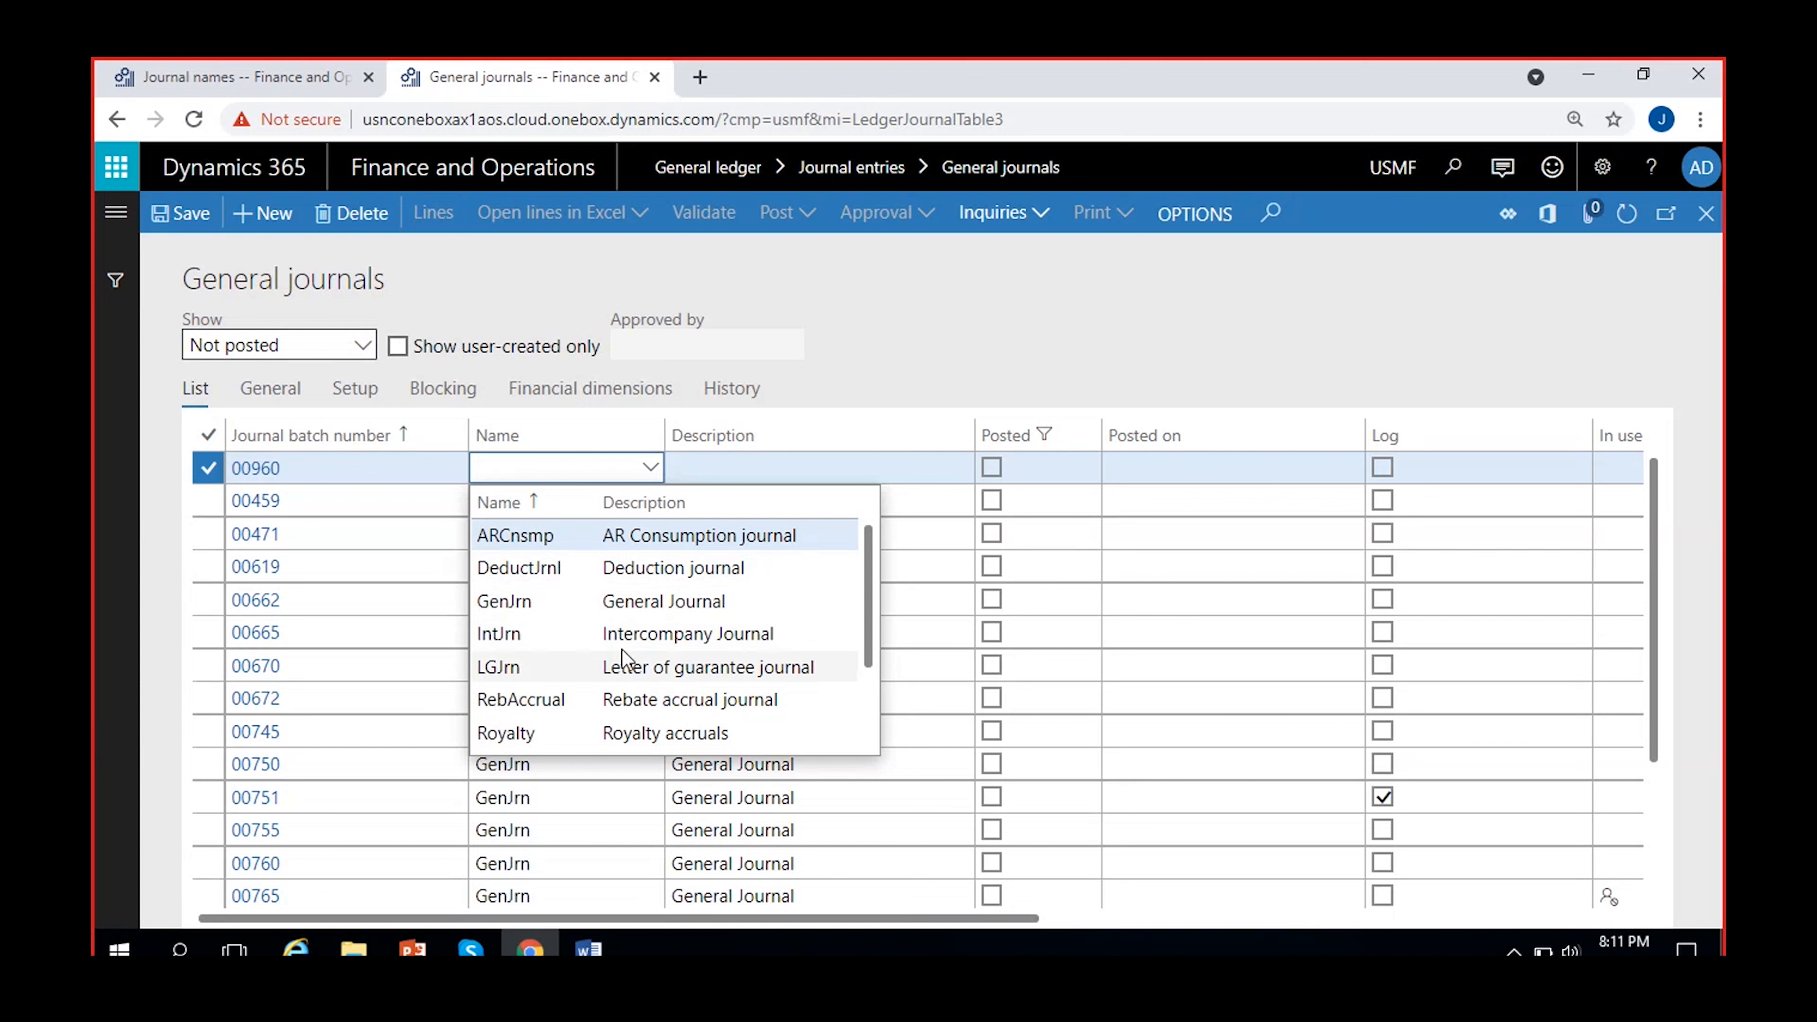
scroll(622, 649, down, 2)
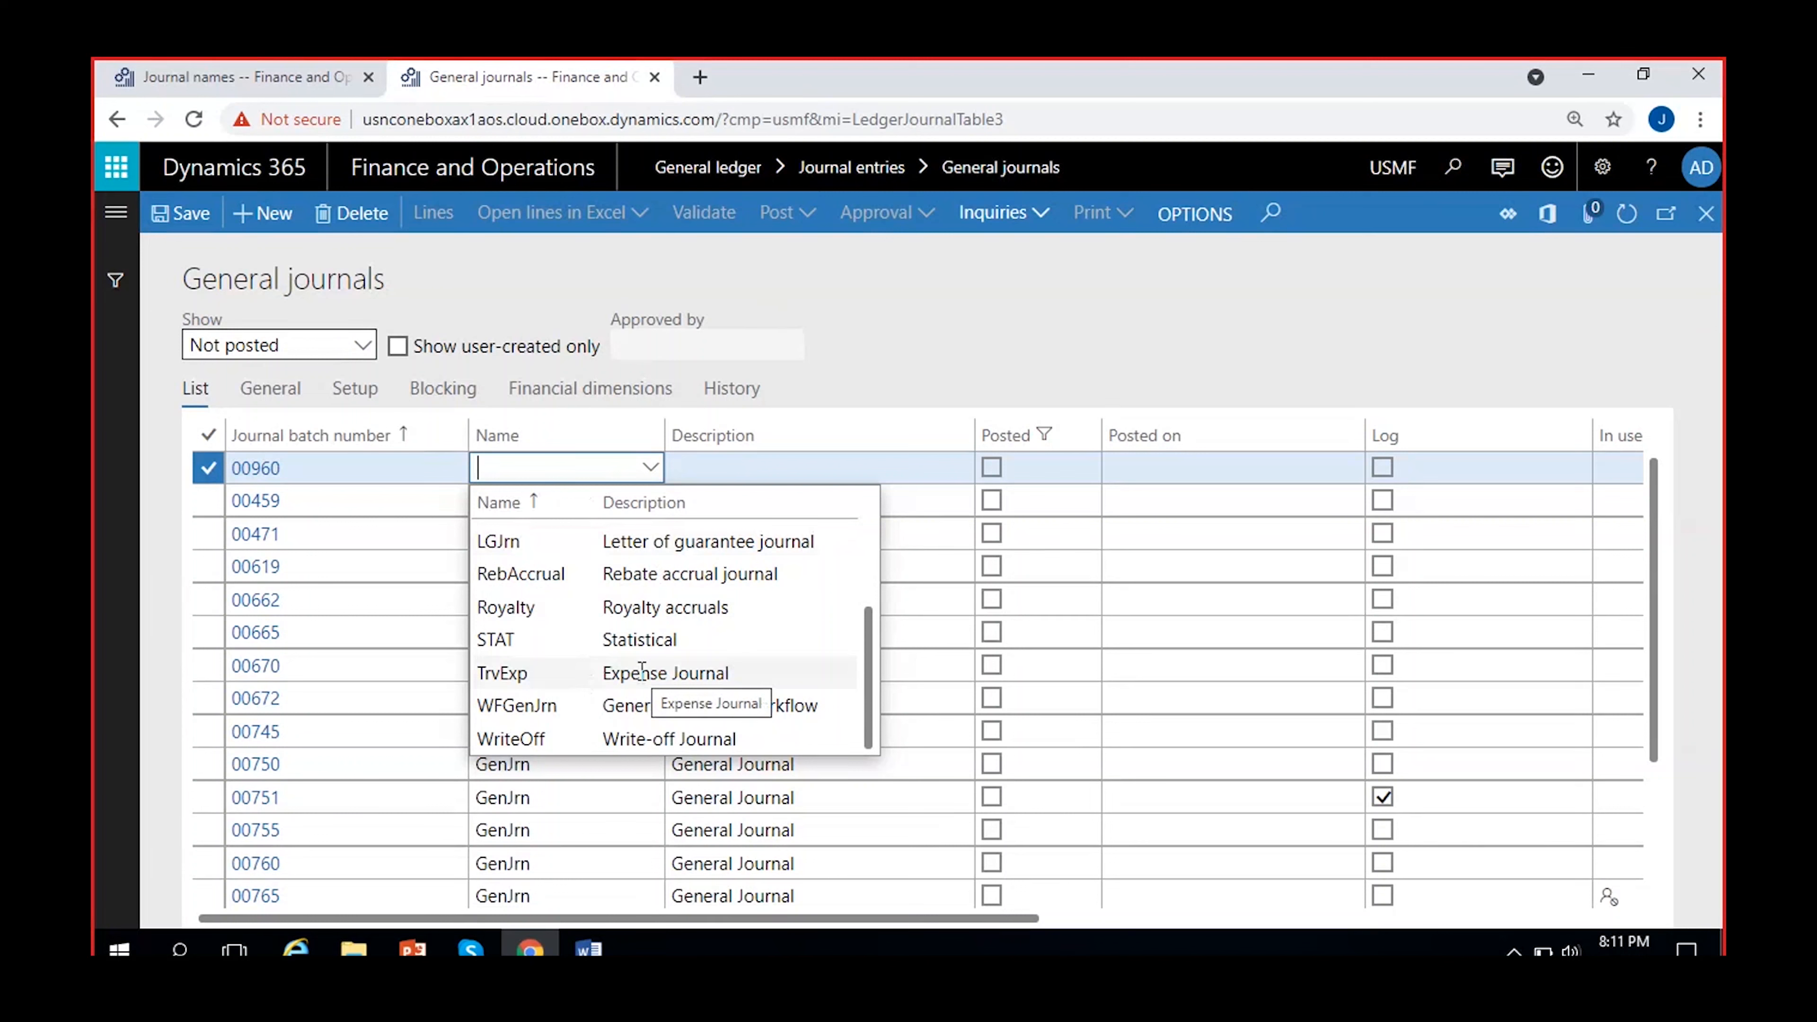
scroll(641, 669, up, 2)
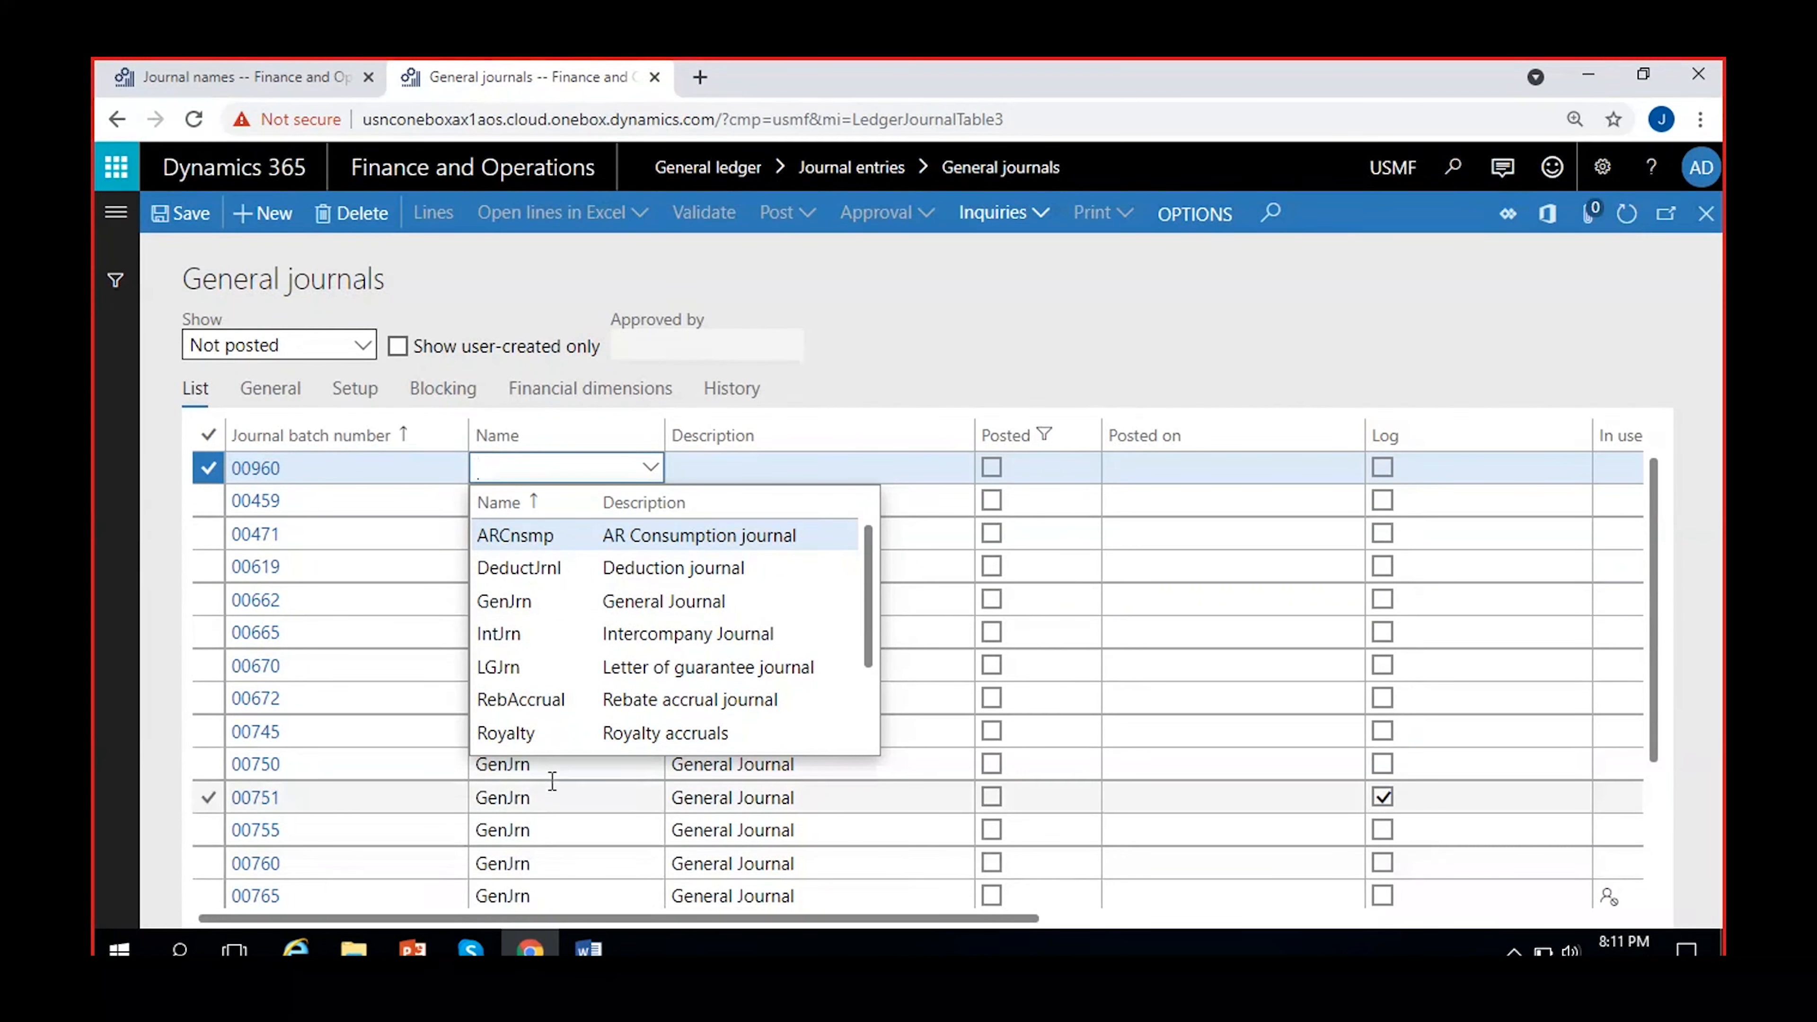
click(642, 605)
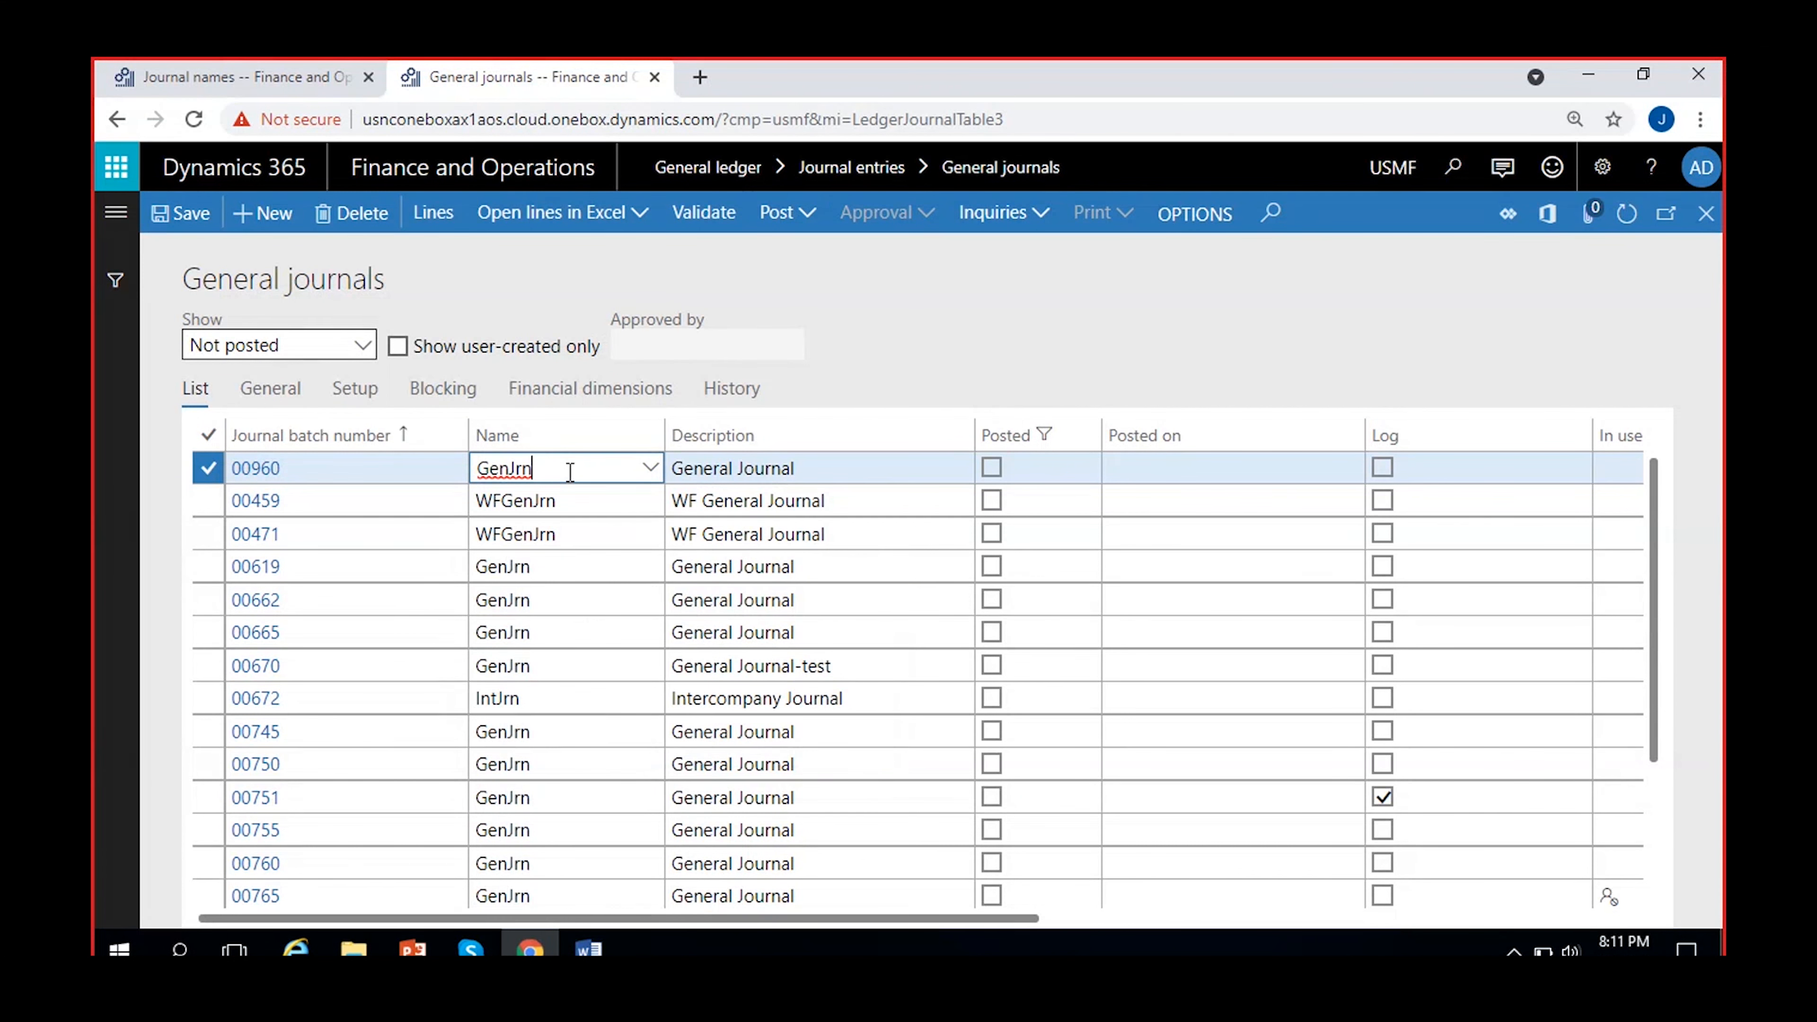
Open the new GenJrn journal's lines, examine the format of the first line's voucher number, and return to the journal list
click(440, 218)
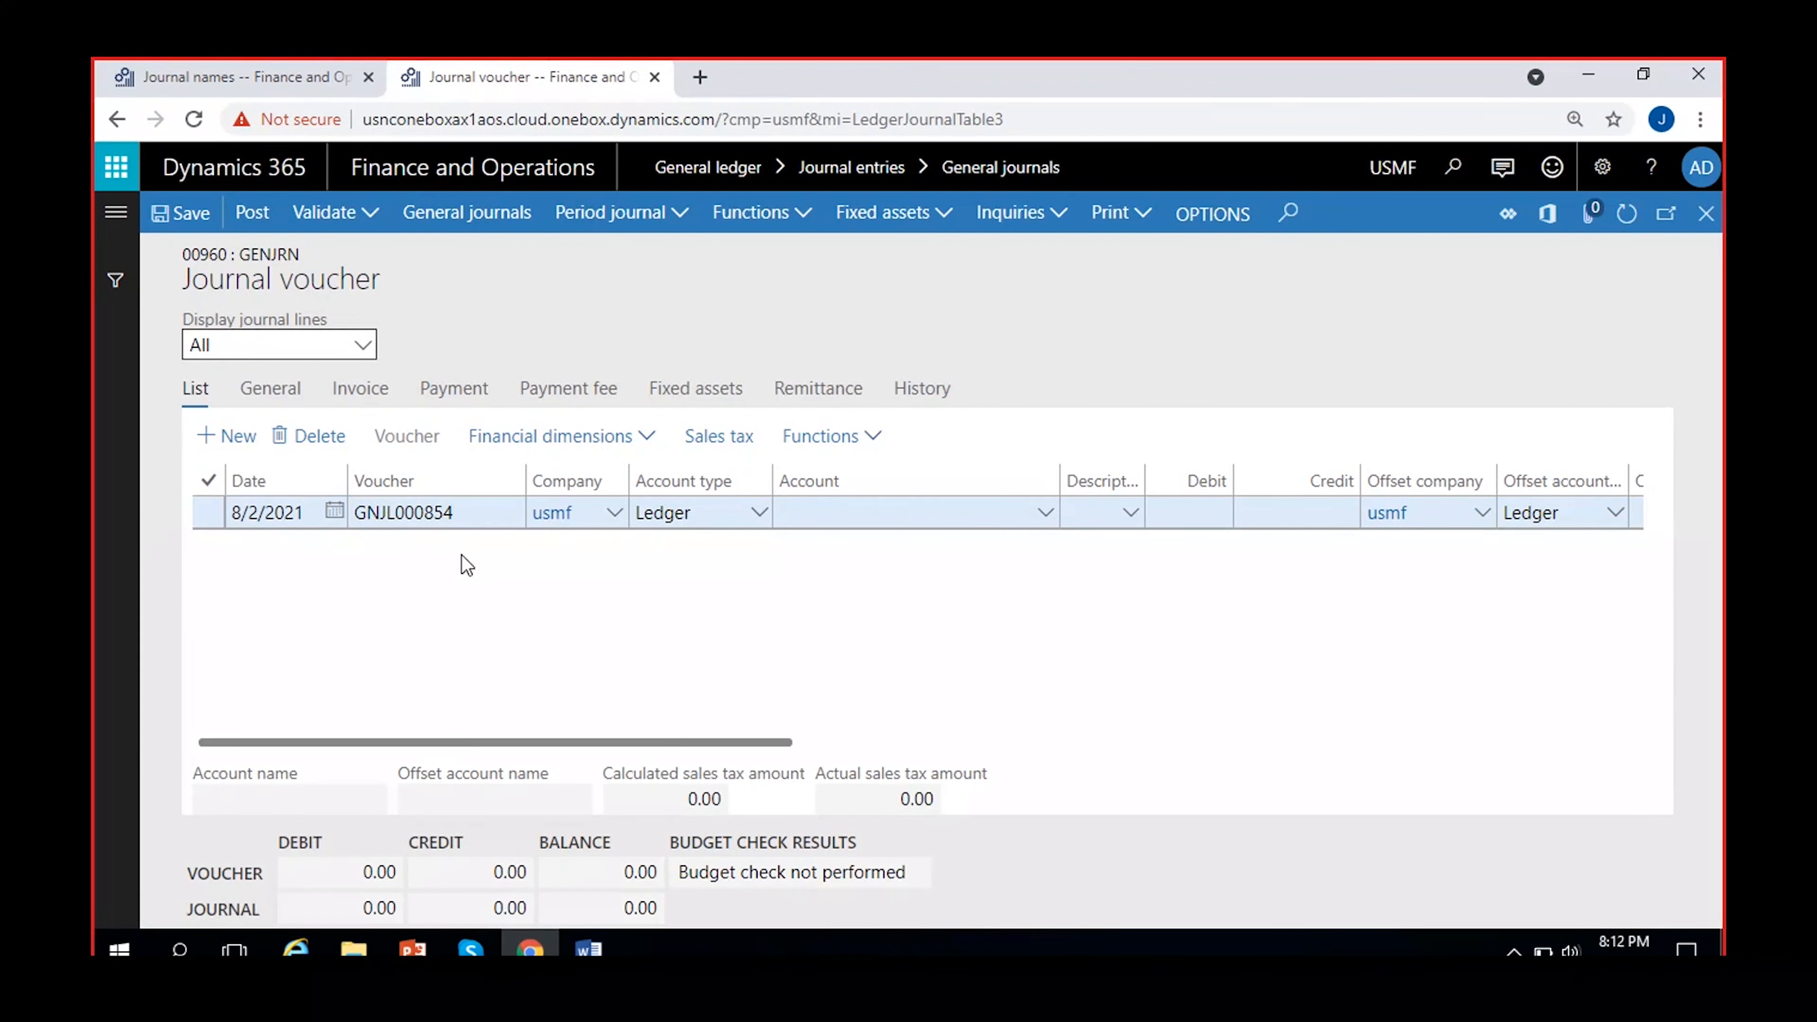
click(489, 512)
drag(488, 513, 385, 517)
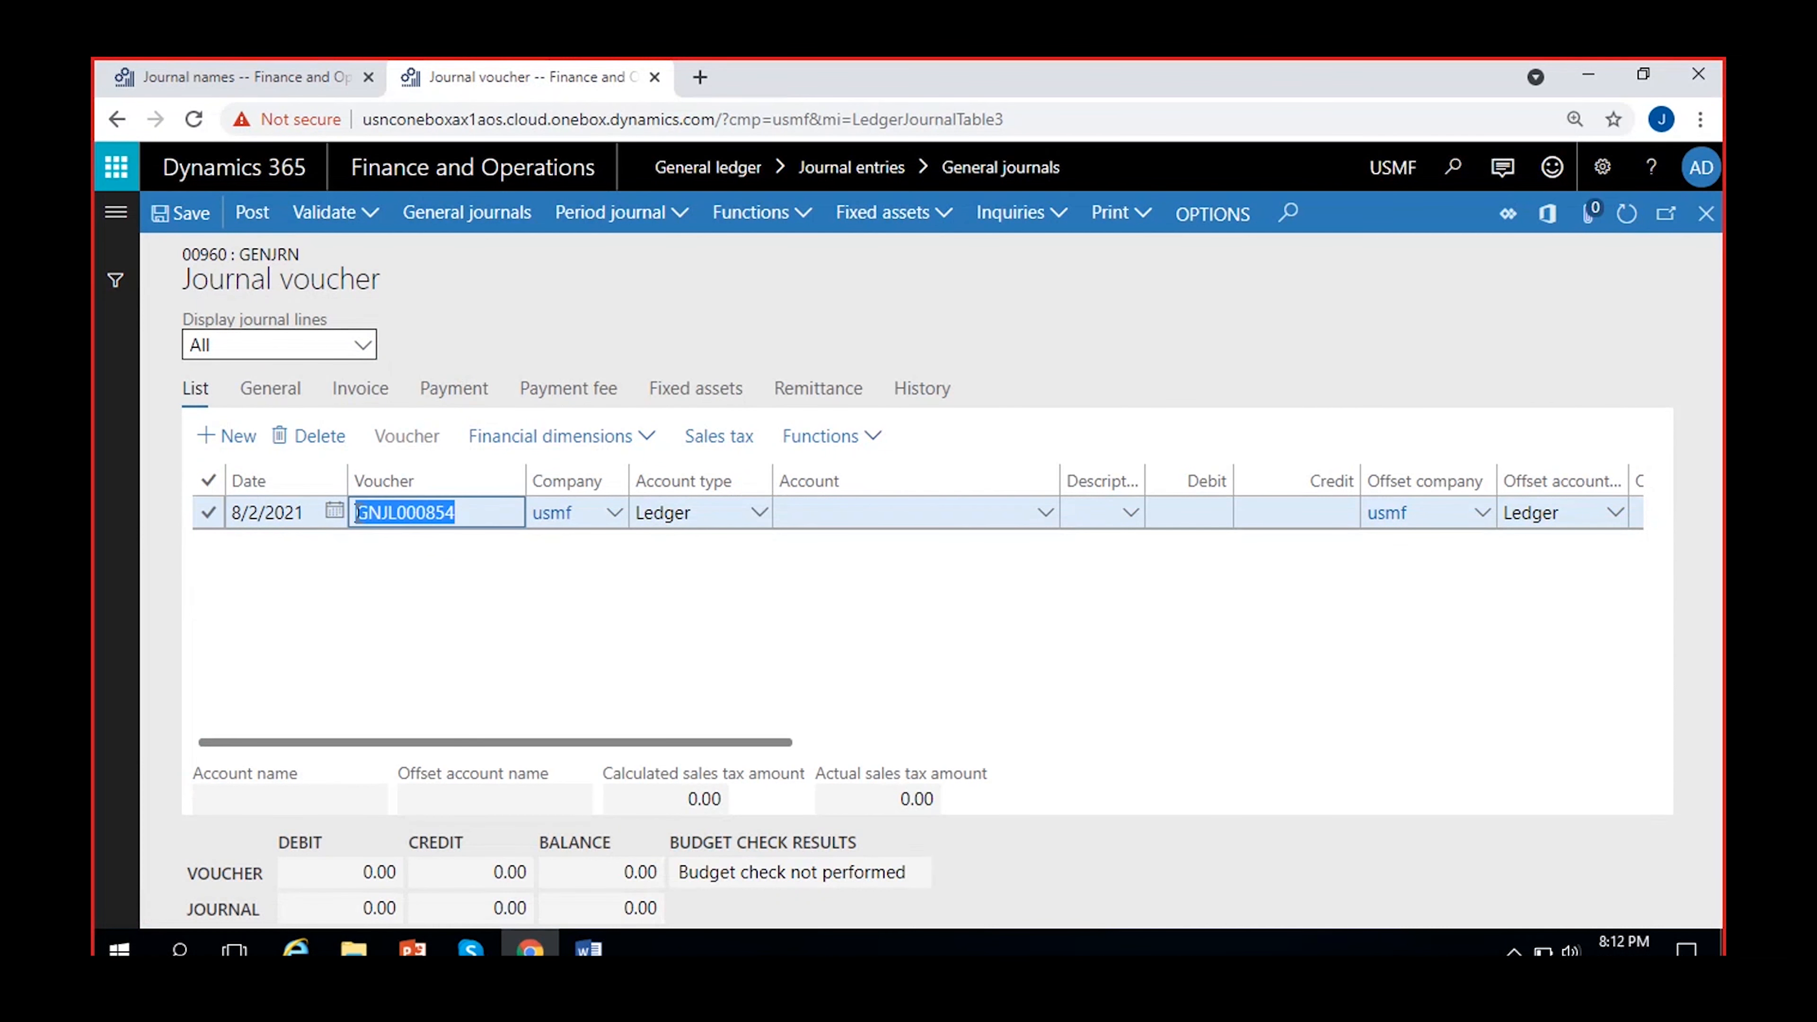
click(353, 559)
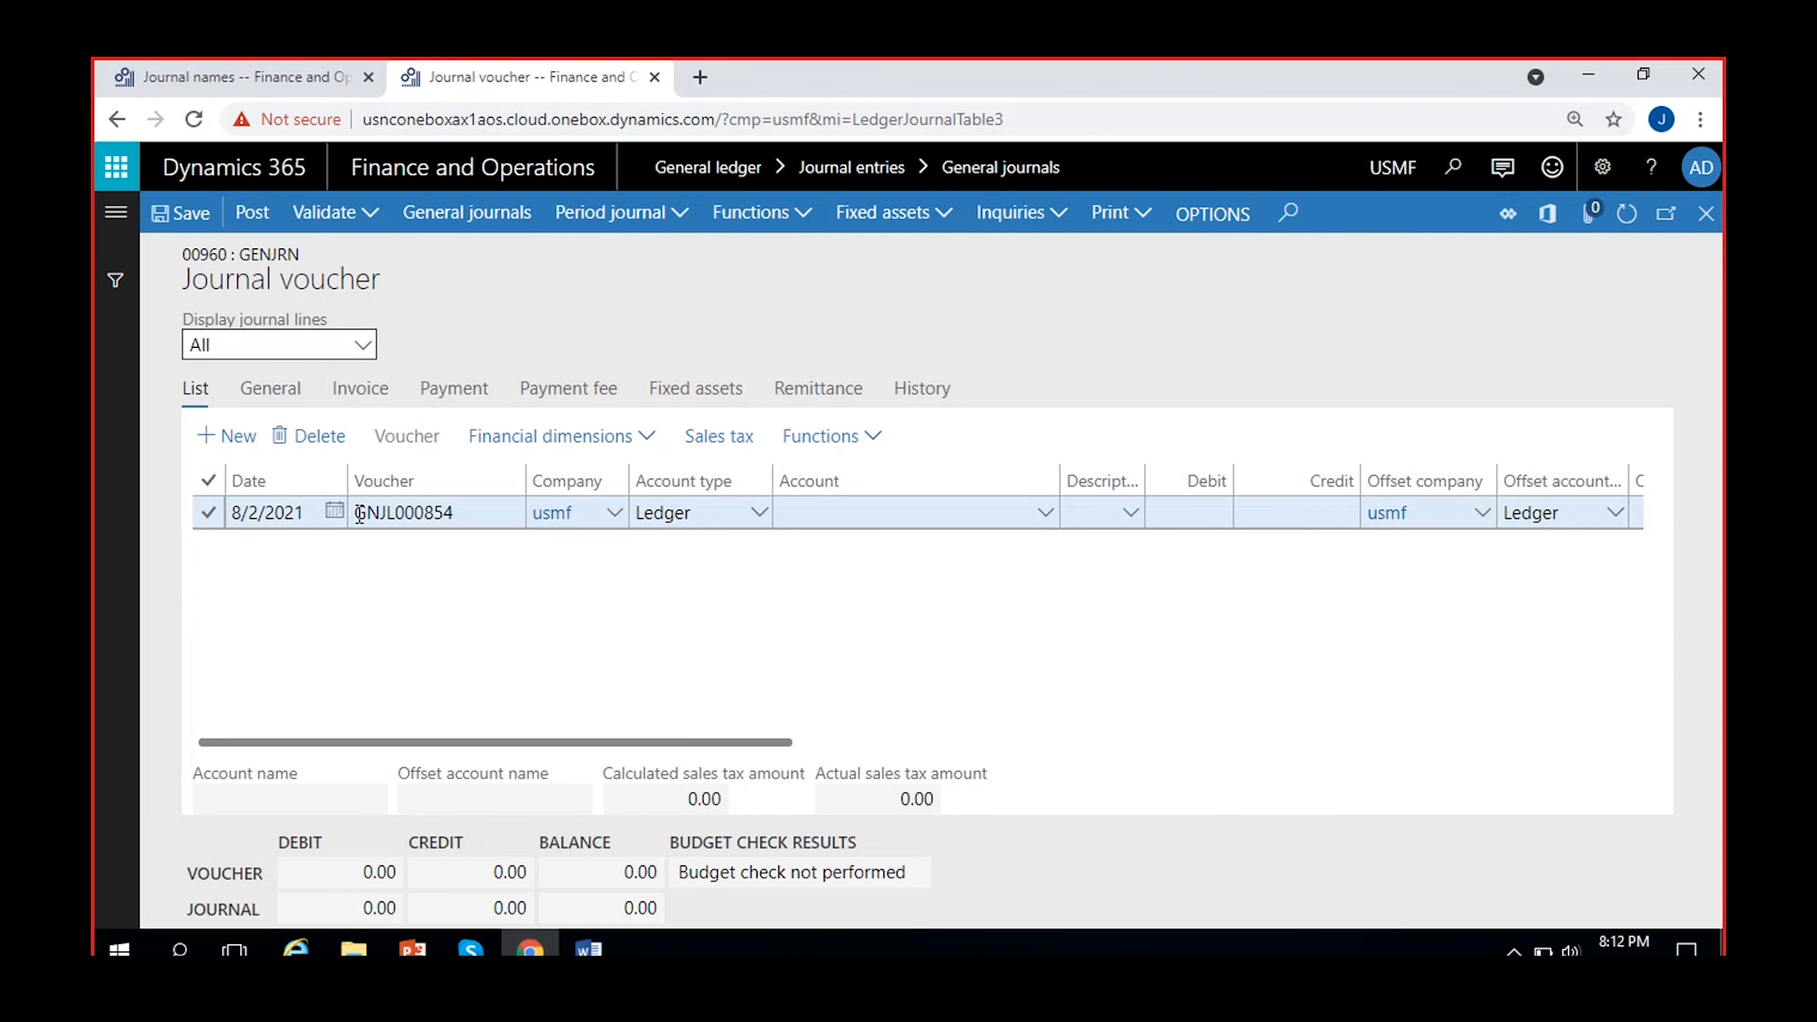
drag(360, 512, 467, 512)
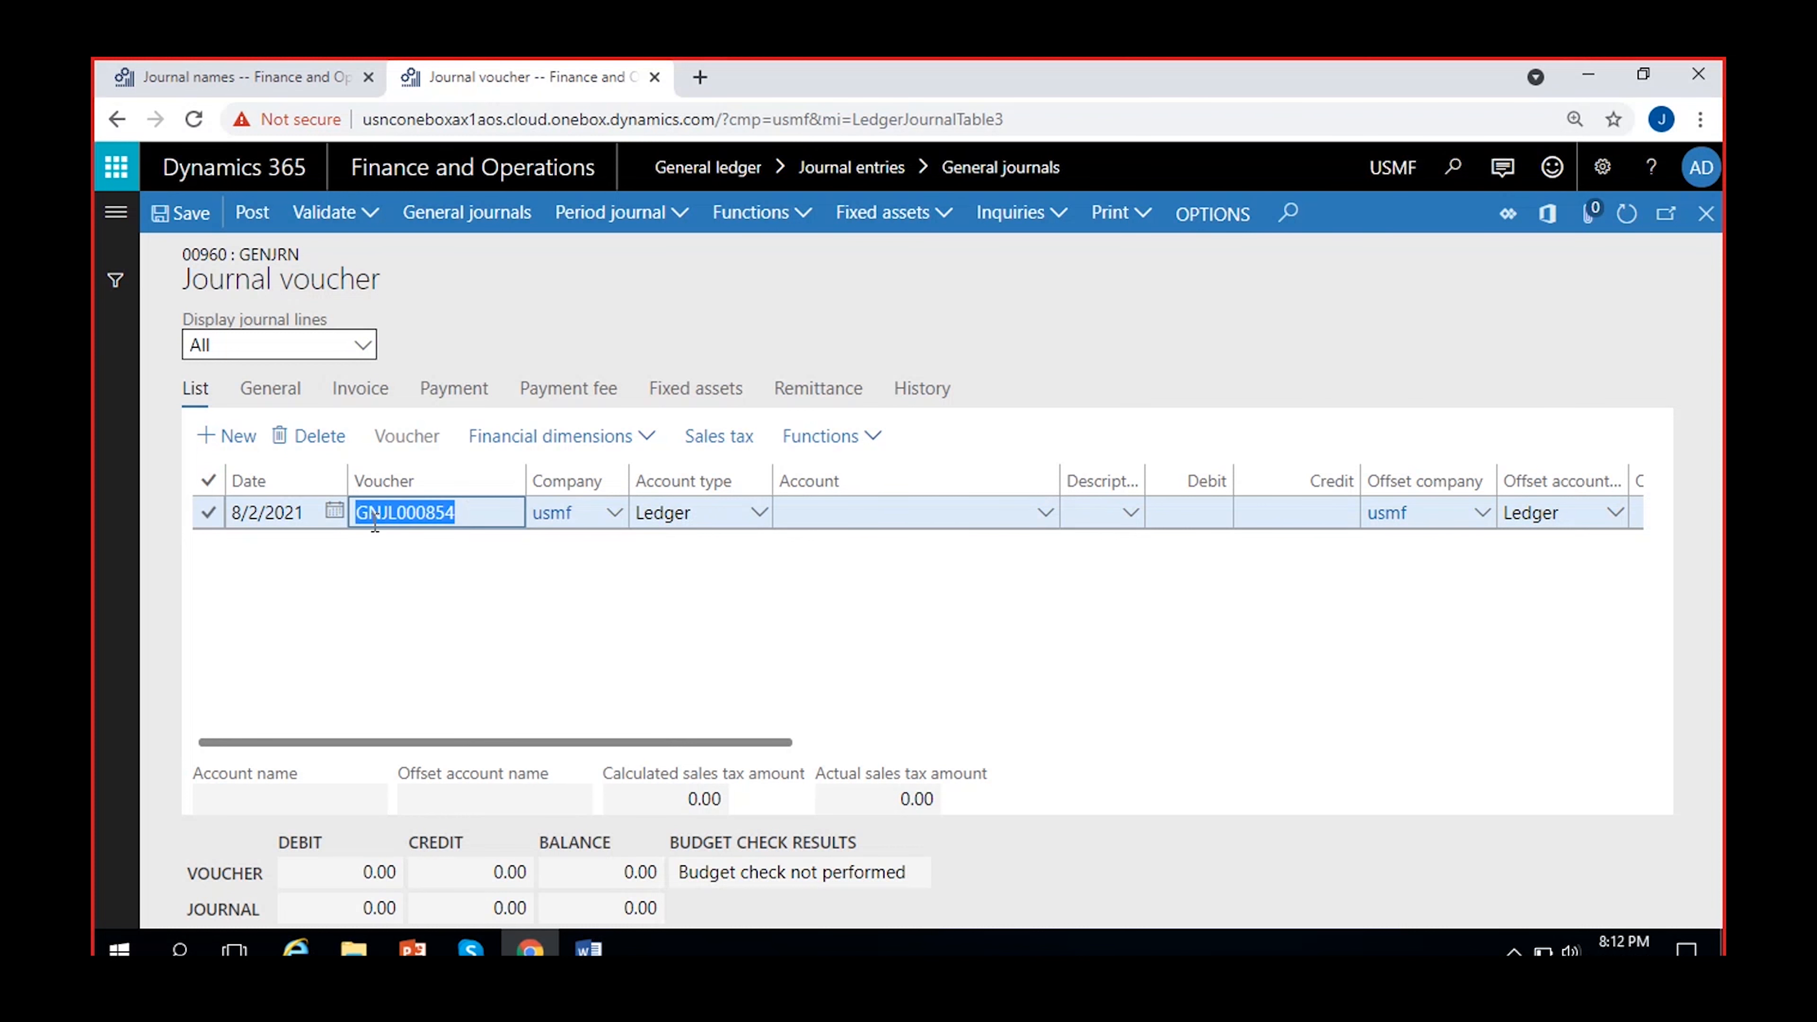
click(417, 517)
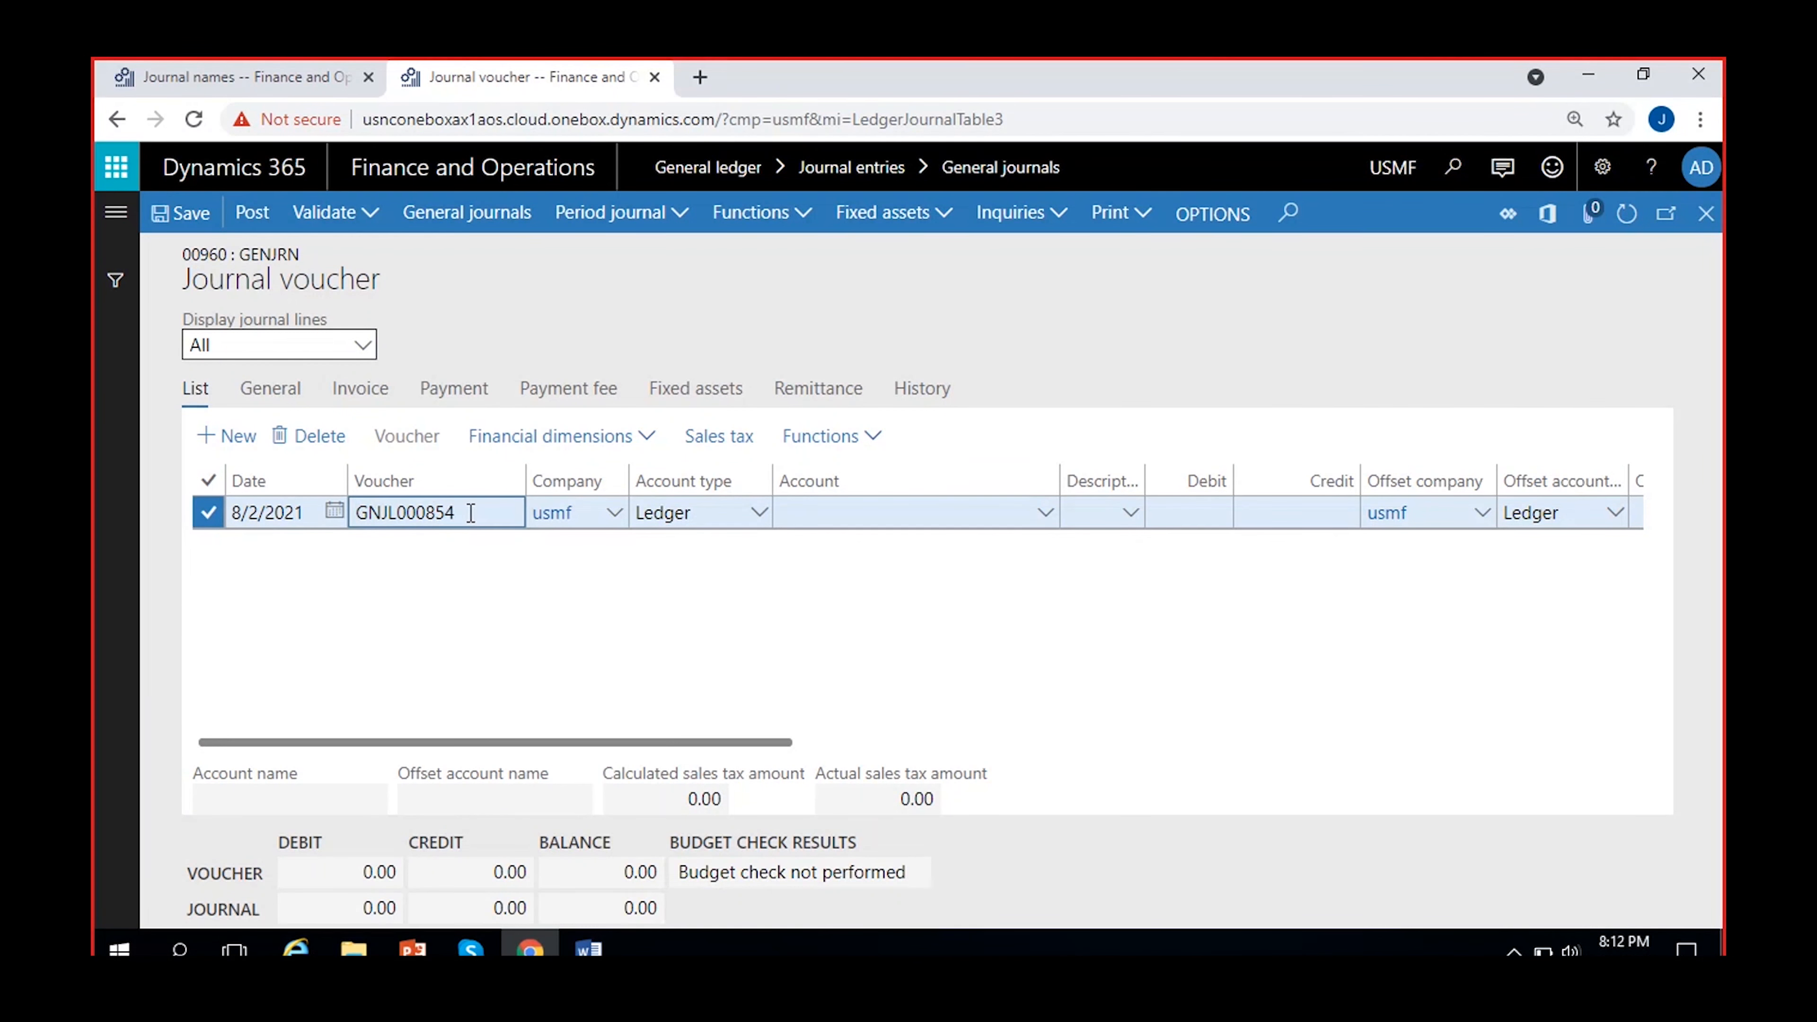
drag(474, 513, 331, 535)
click(383, 519)
drag(398, 514, 481, 511)
click(379, 590)
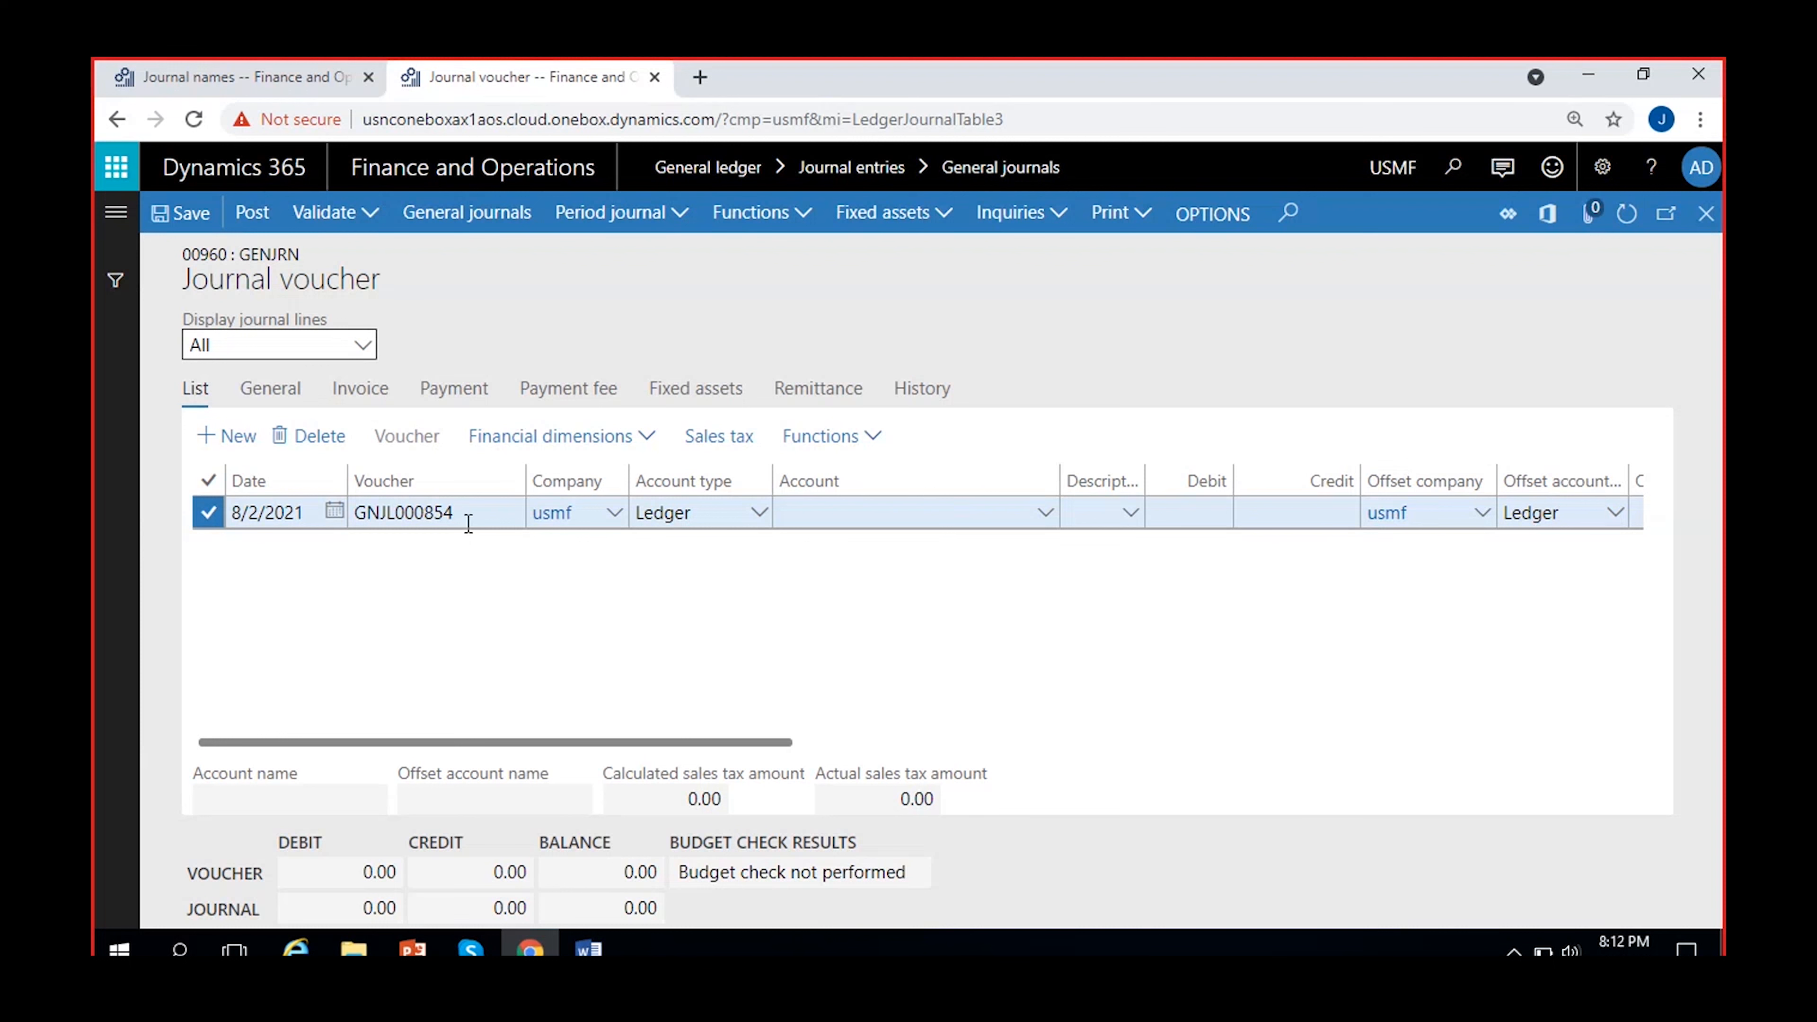
drag(469, 525, 385, 514)
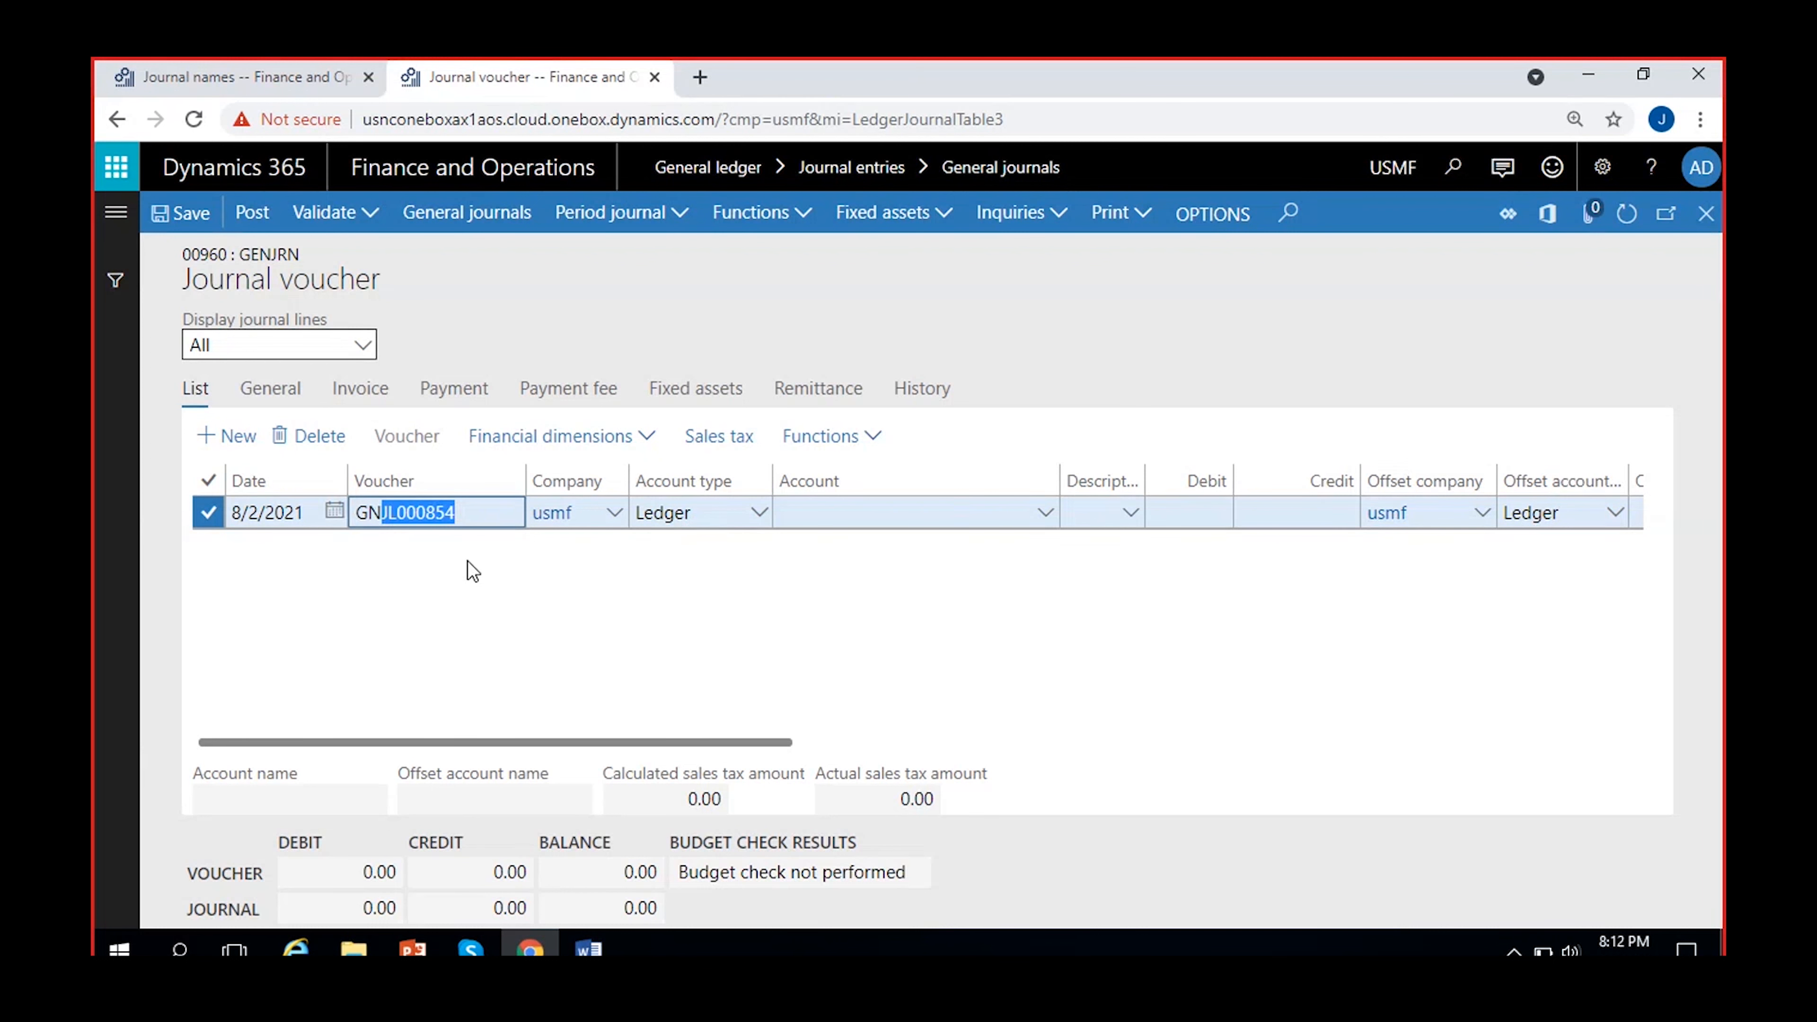
click(361, 511)
drag(361, 511, 465, 513)
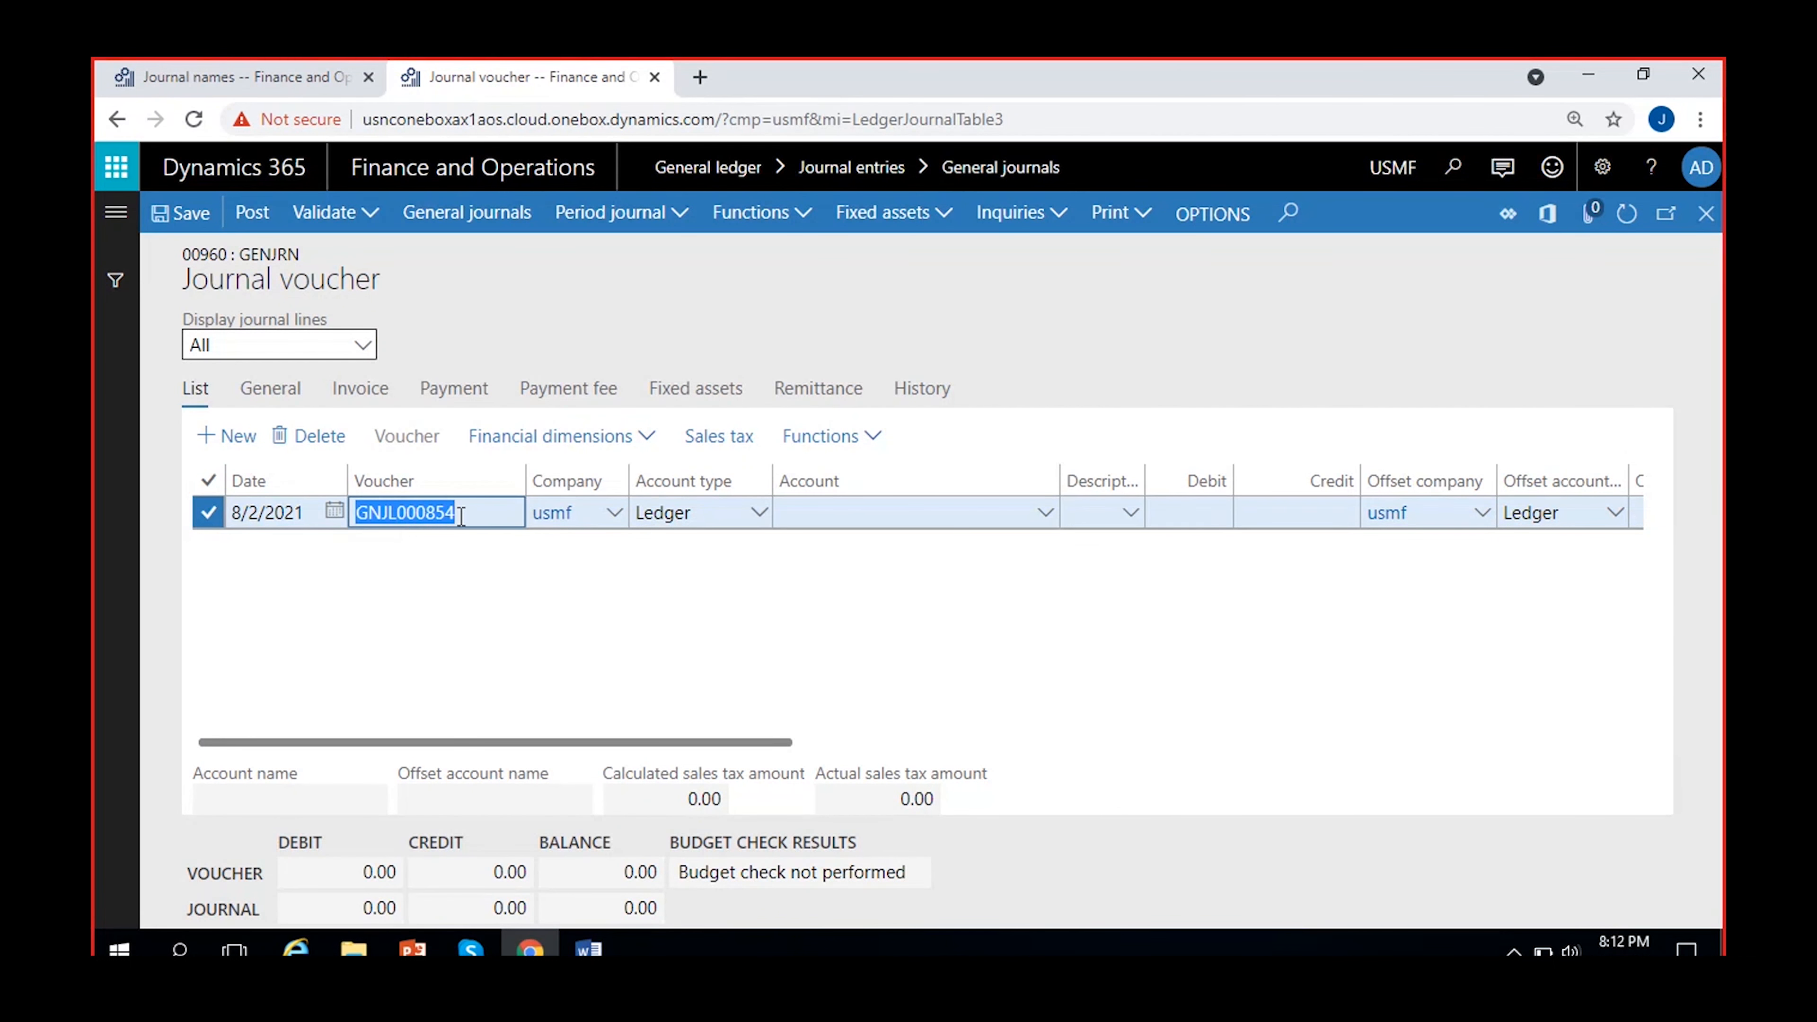
click(461, 610)
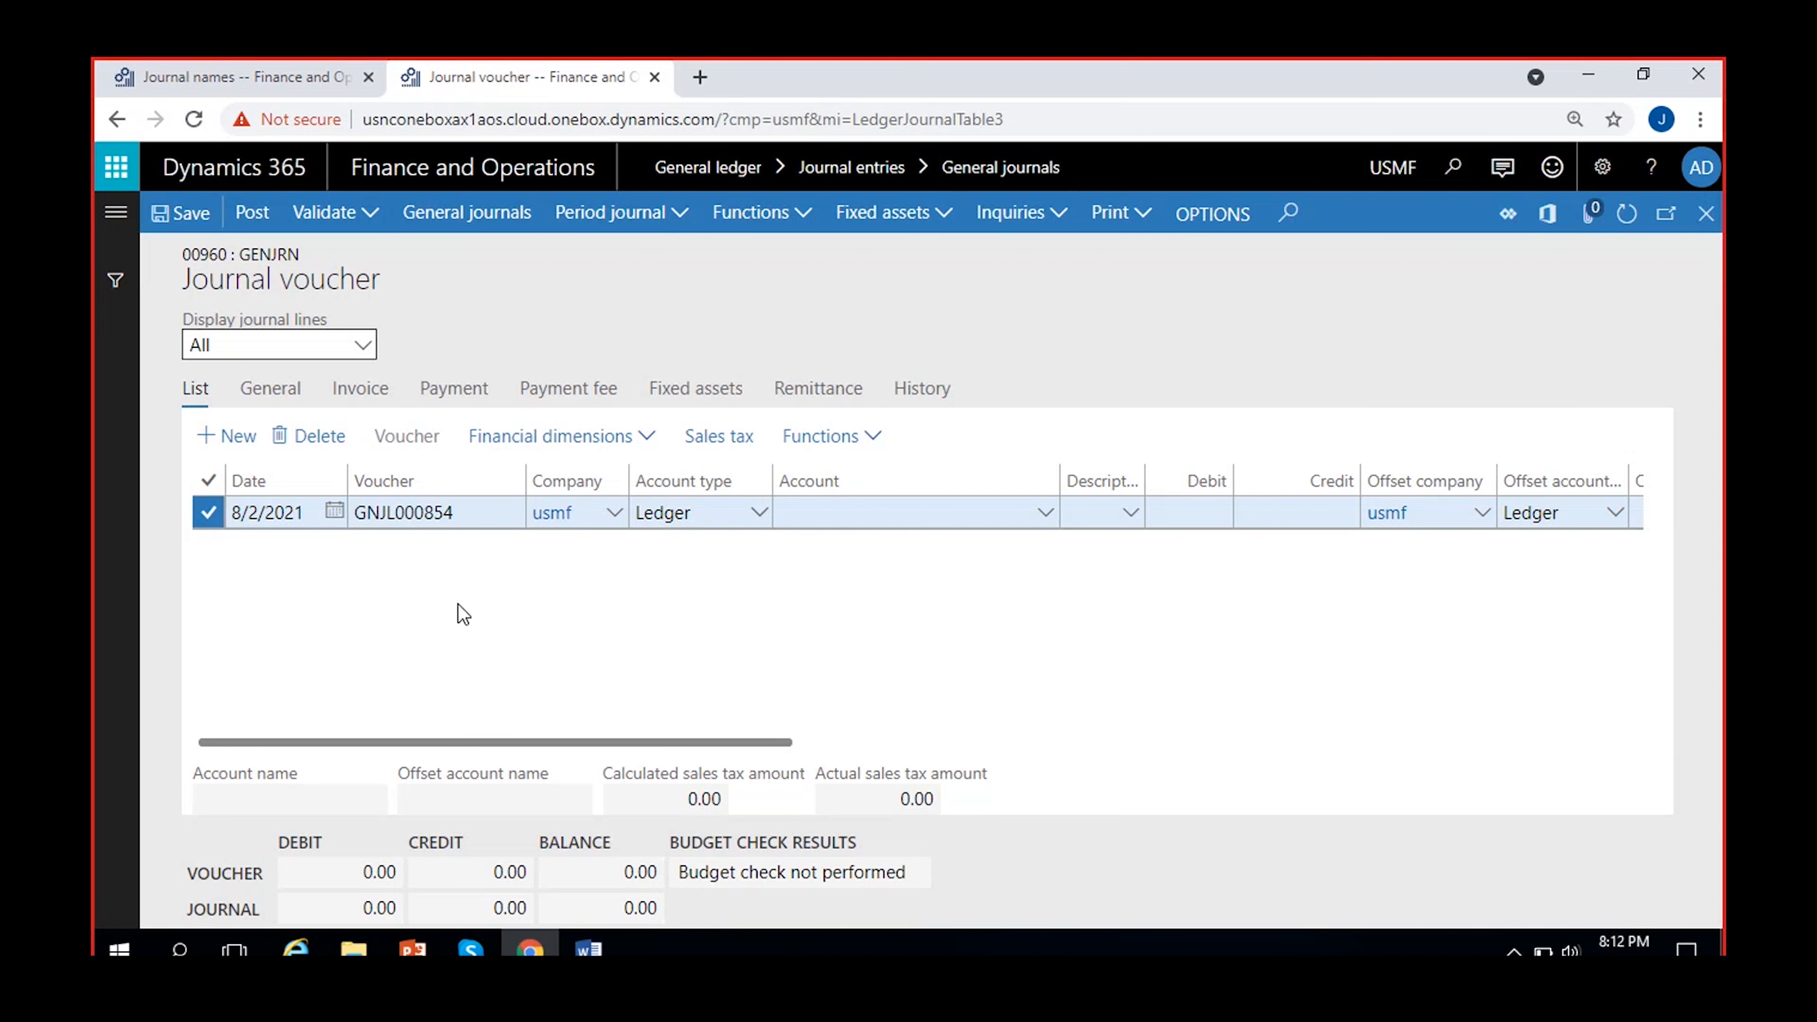
drag(456, 512, 366, 513)
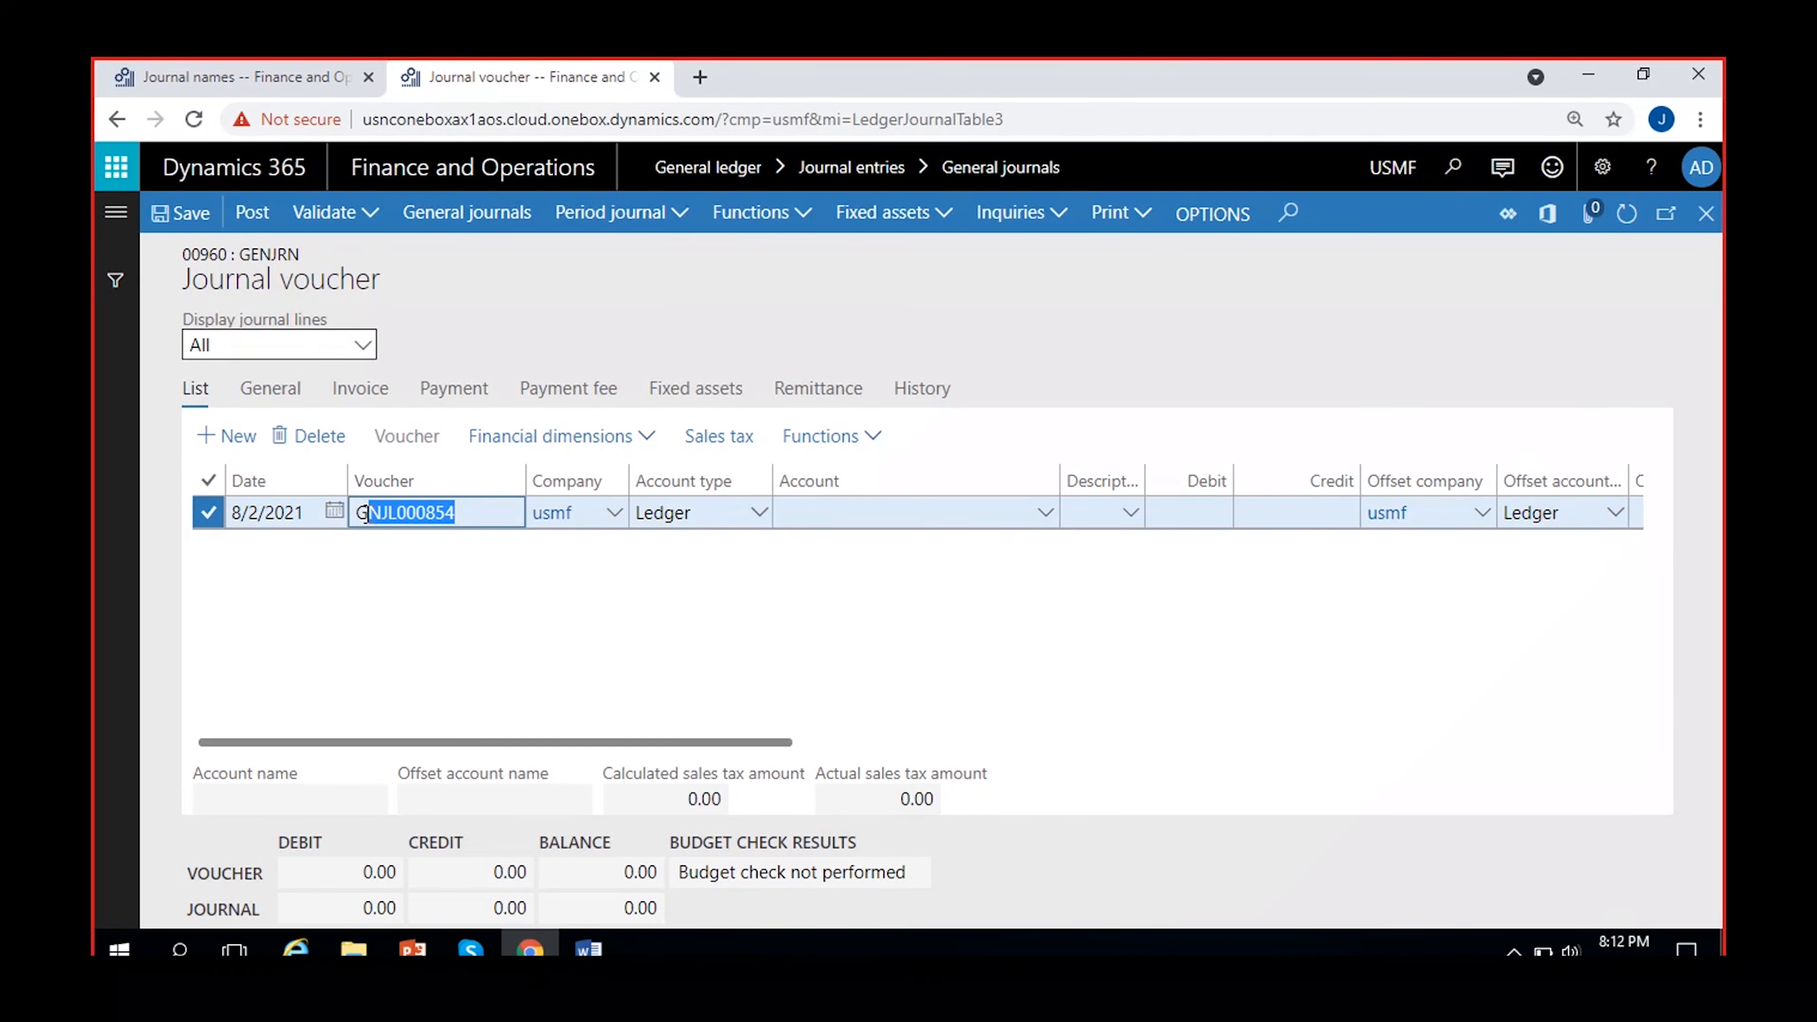
click(1706, 213)
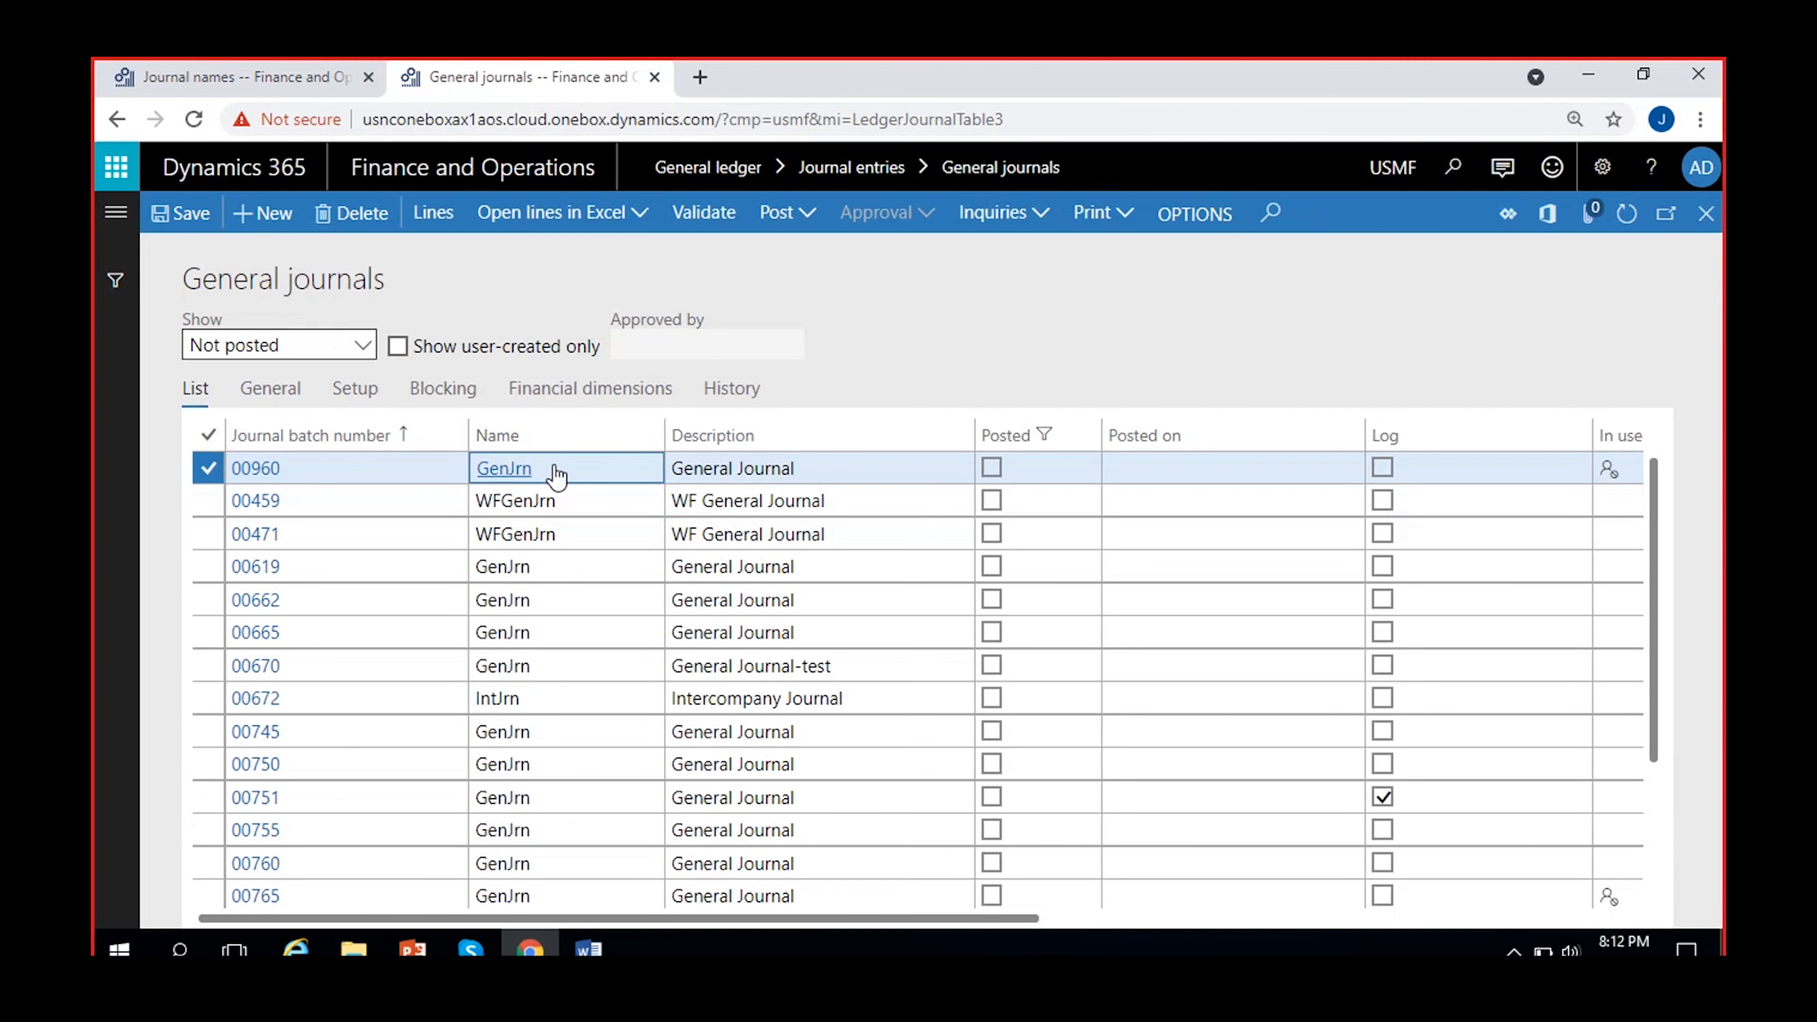
Return to the MRF journal names and examine the Voucher series field of GenJournal
click(578, 470)
click(251, 66)
scroll(905, 783, down, 5)
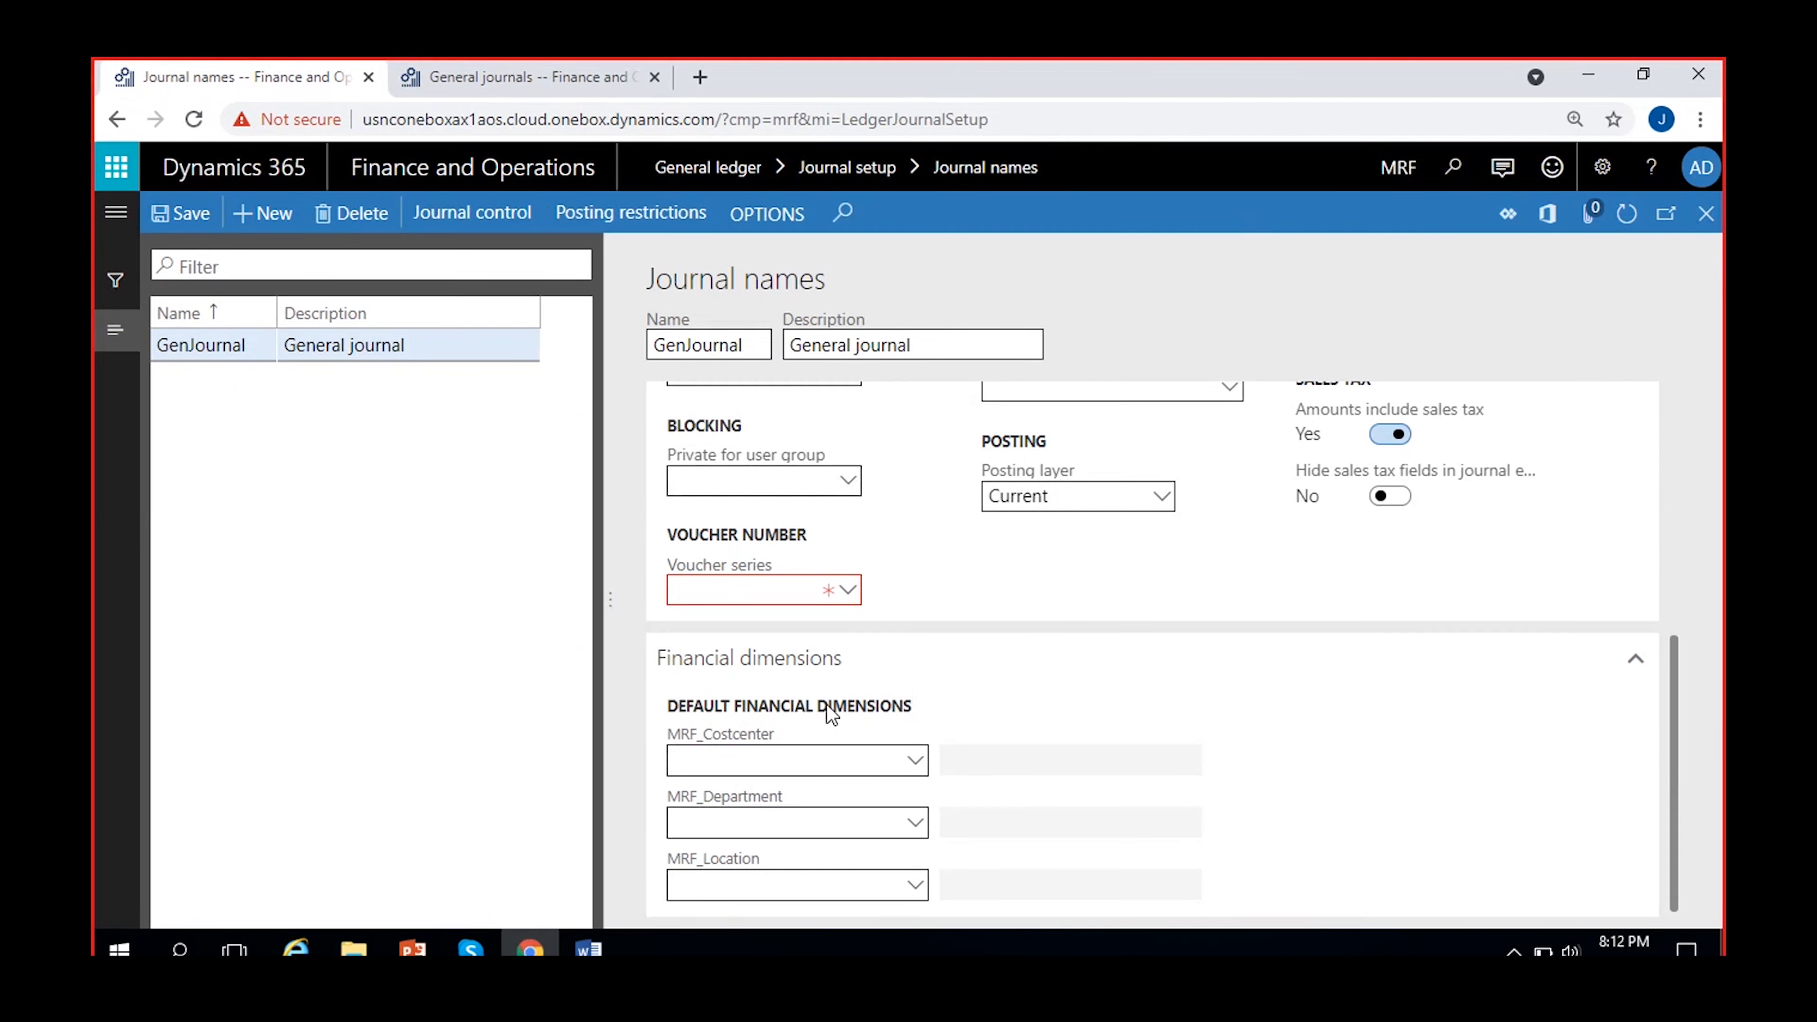
click(737, 594)
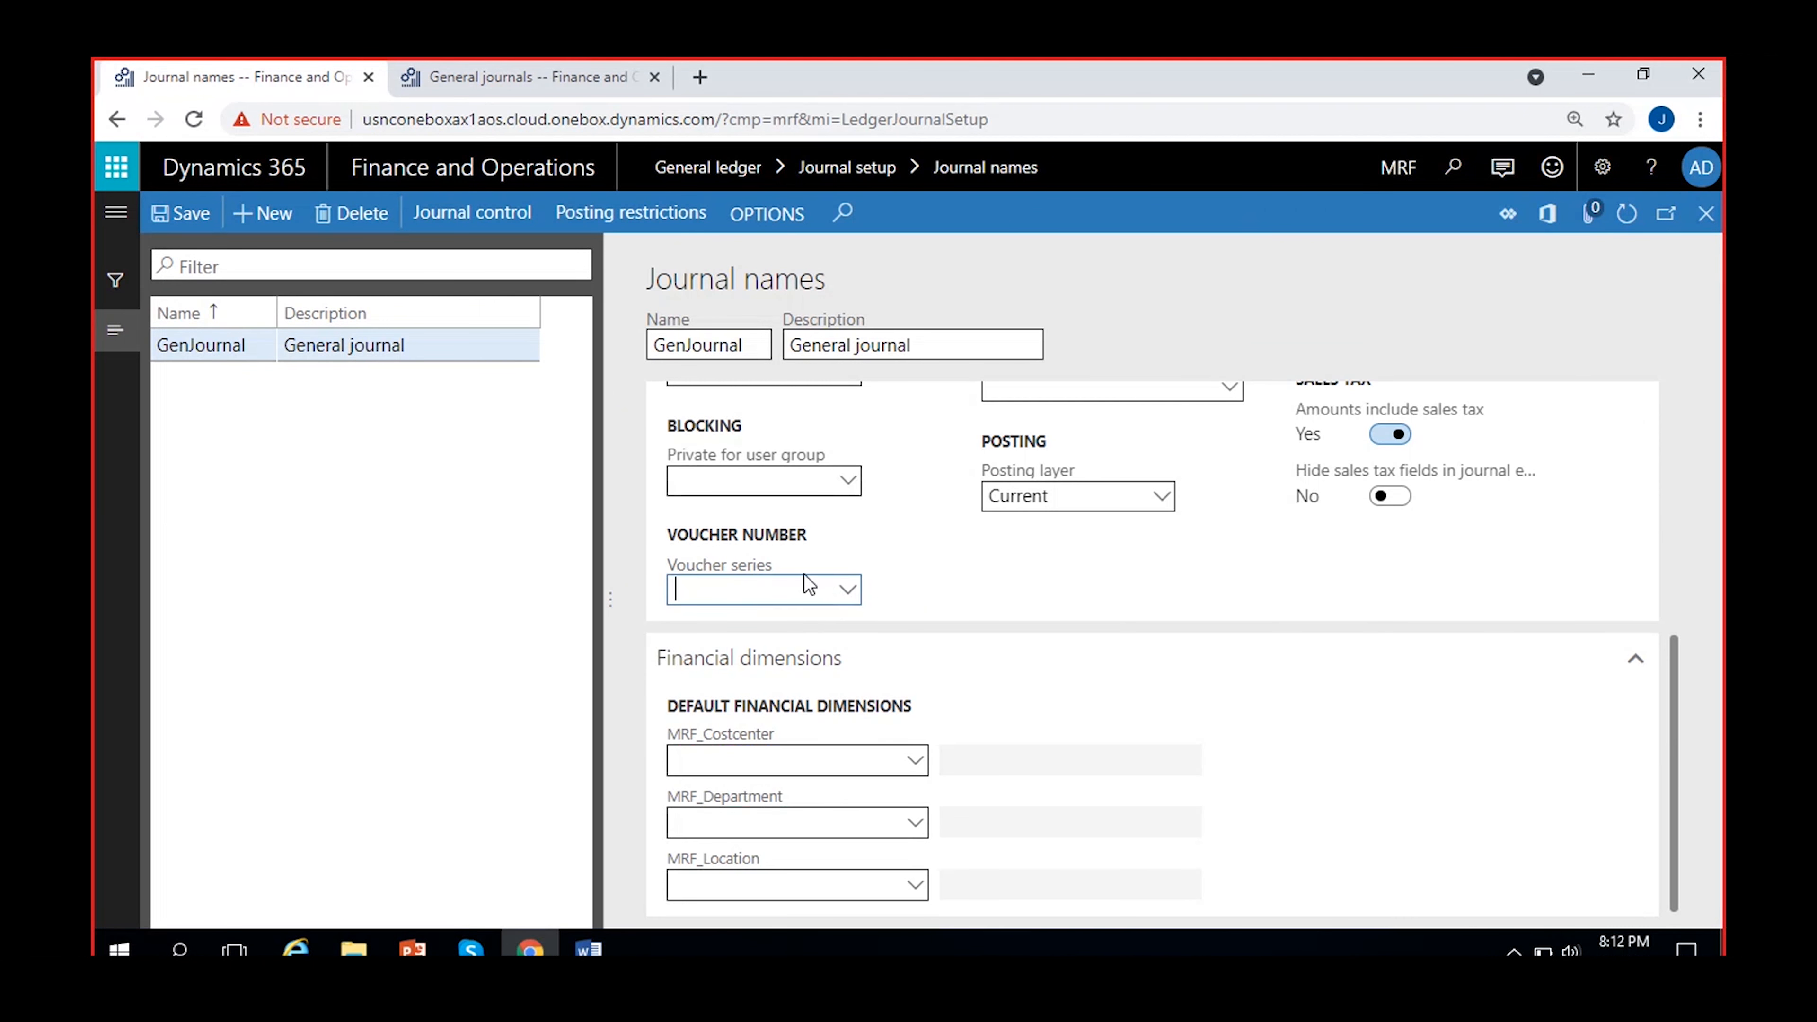
click(930, 587)
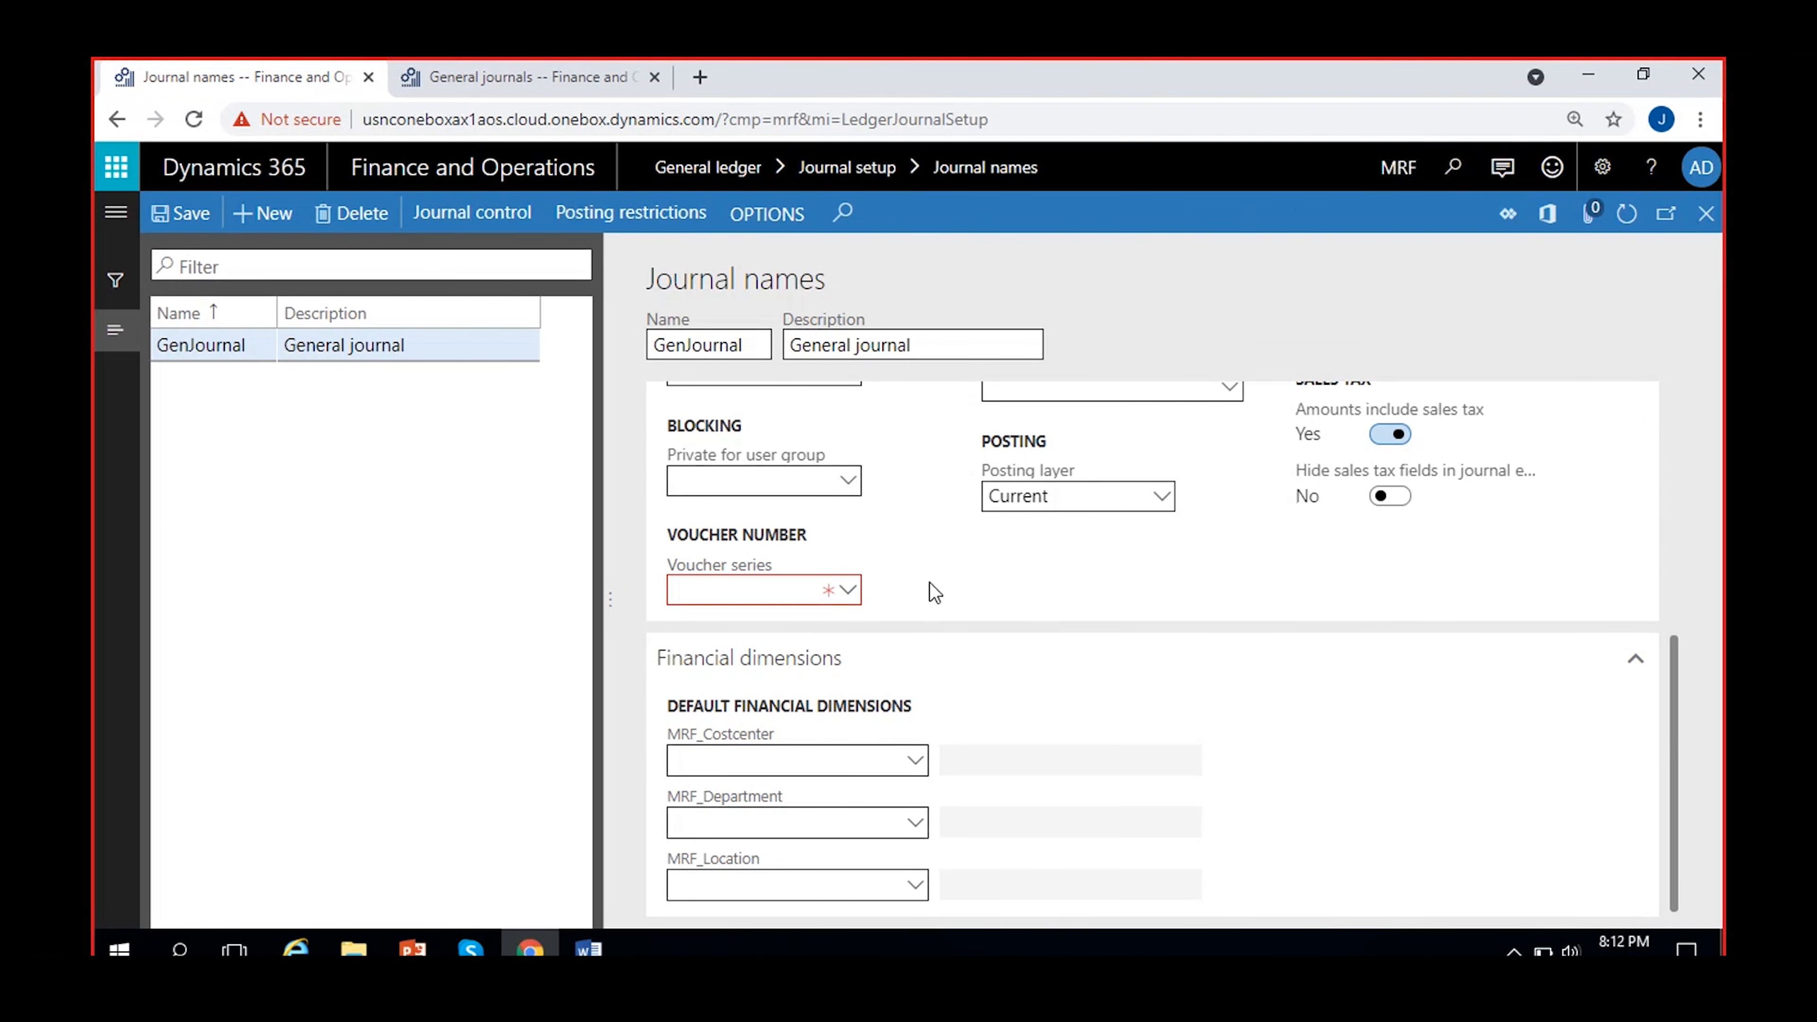
Switch to the USMF journal lines and examine the first line's whole voucher number and its prefix
click(508, 88)
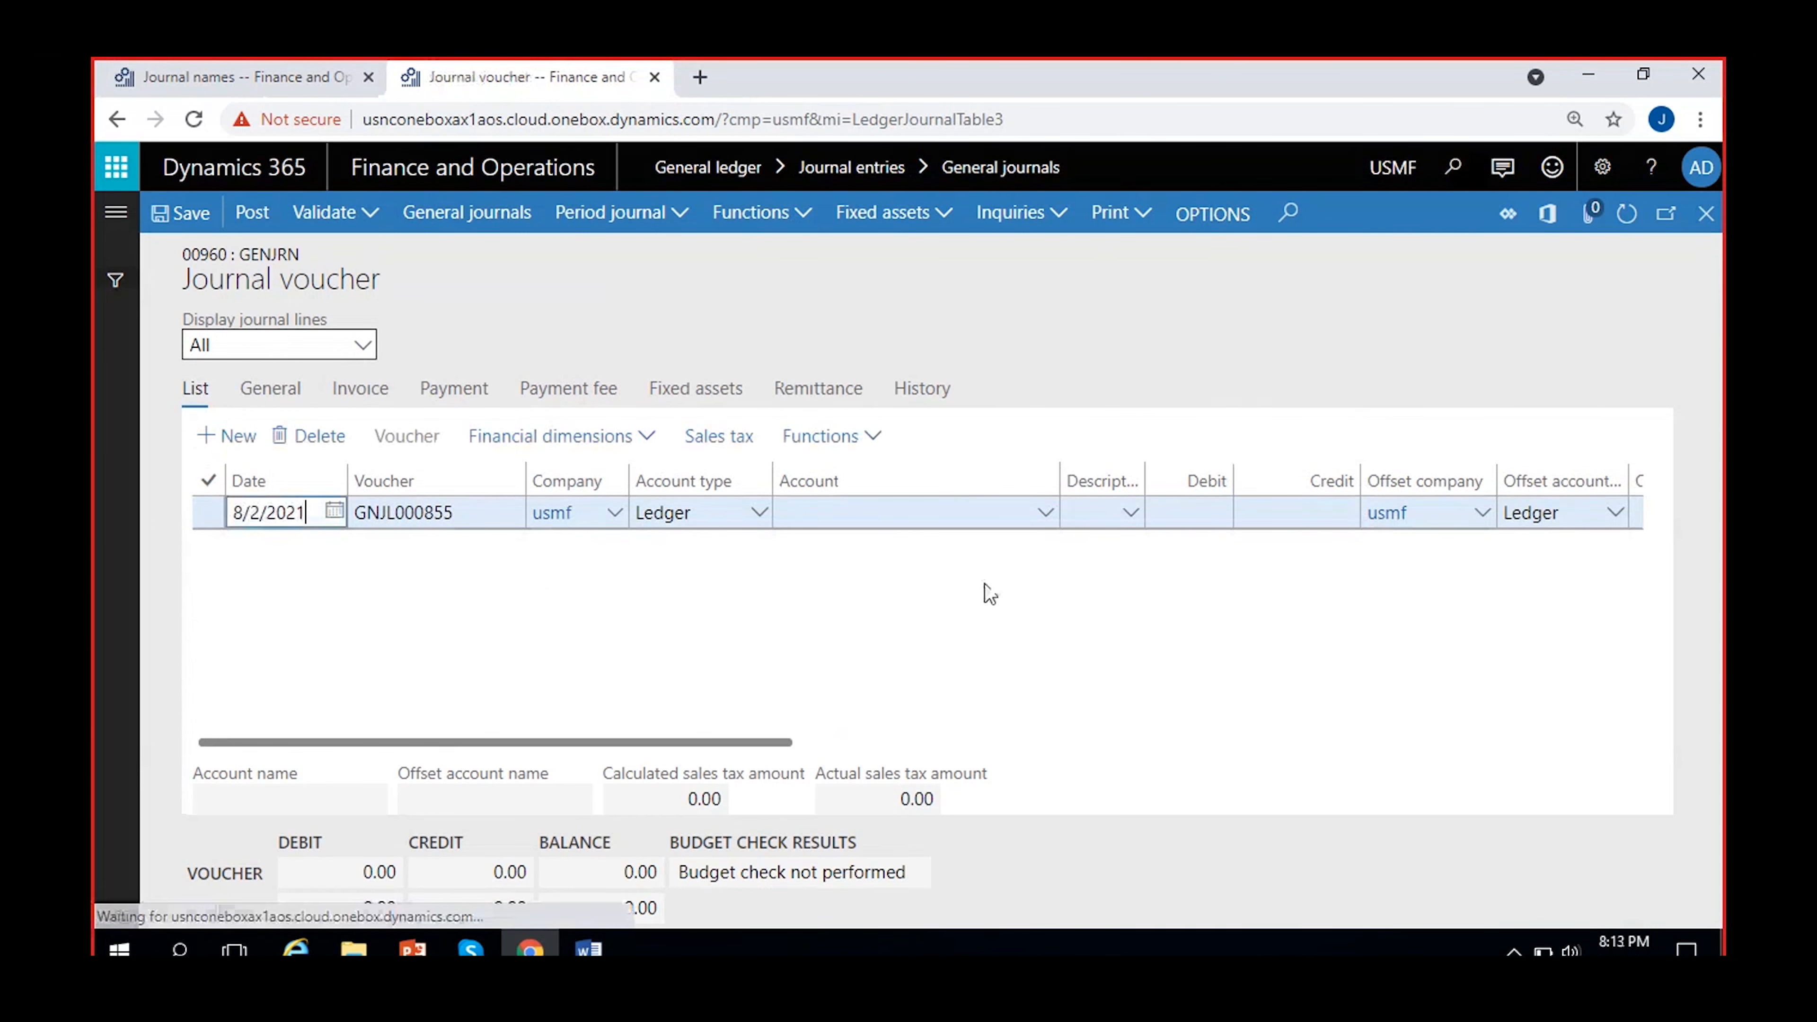
click(480, 514)
drag(480, 513, 243, 544)
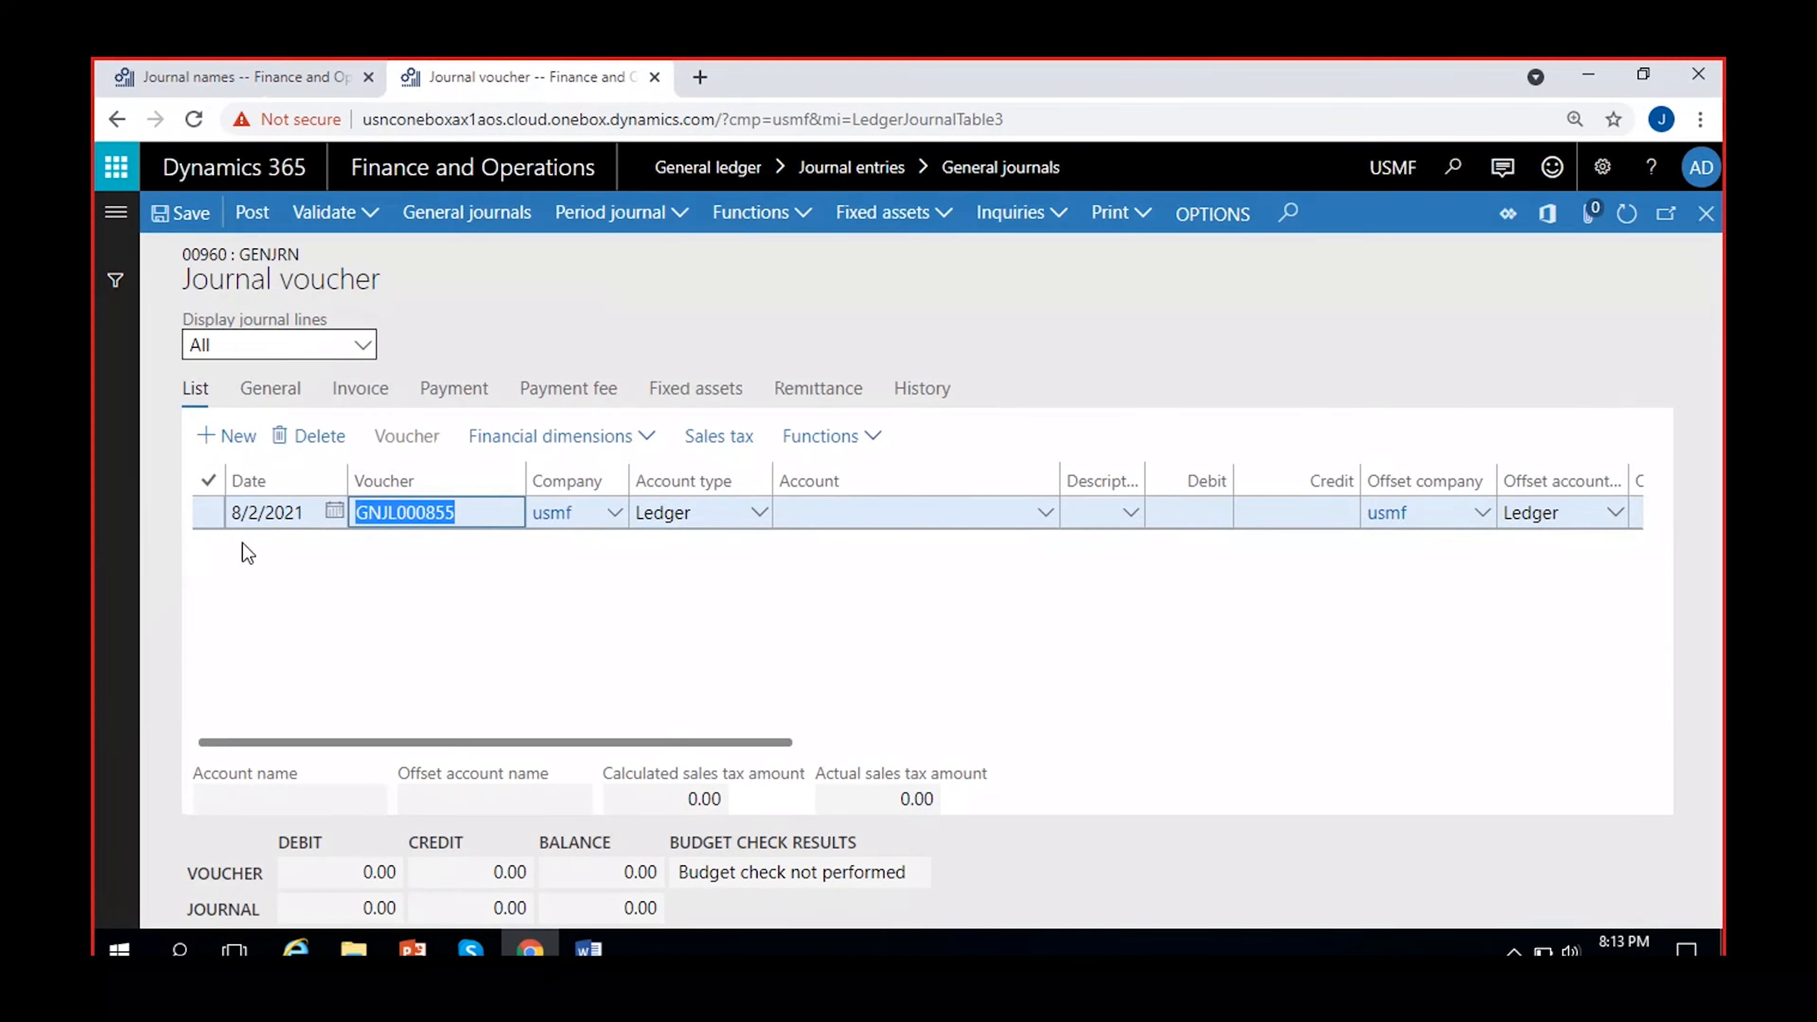
click(475, 579)
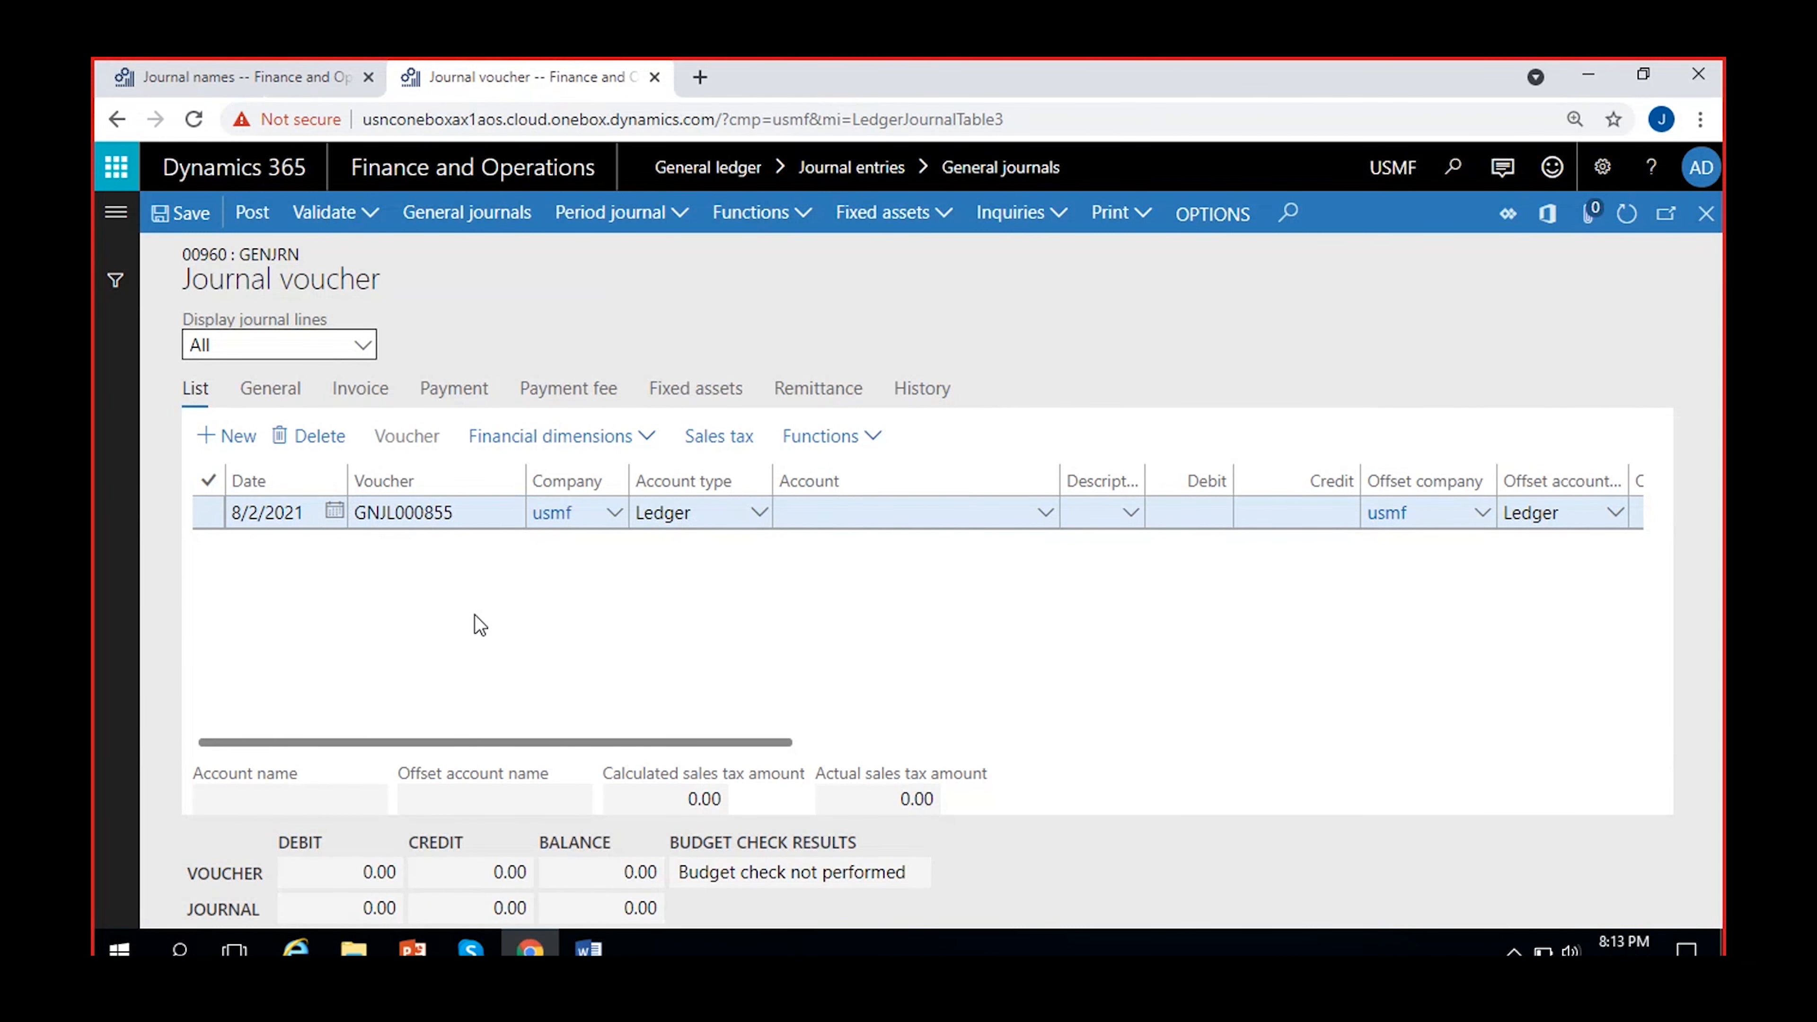
click(481, 513)
drag(481, 514, 366, 563)
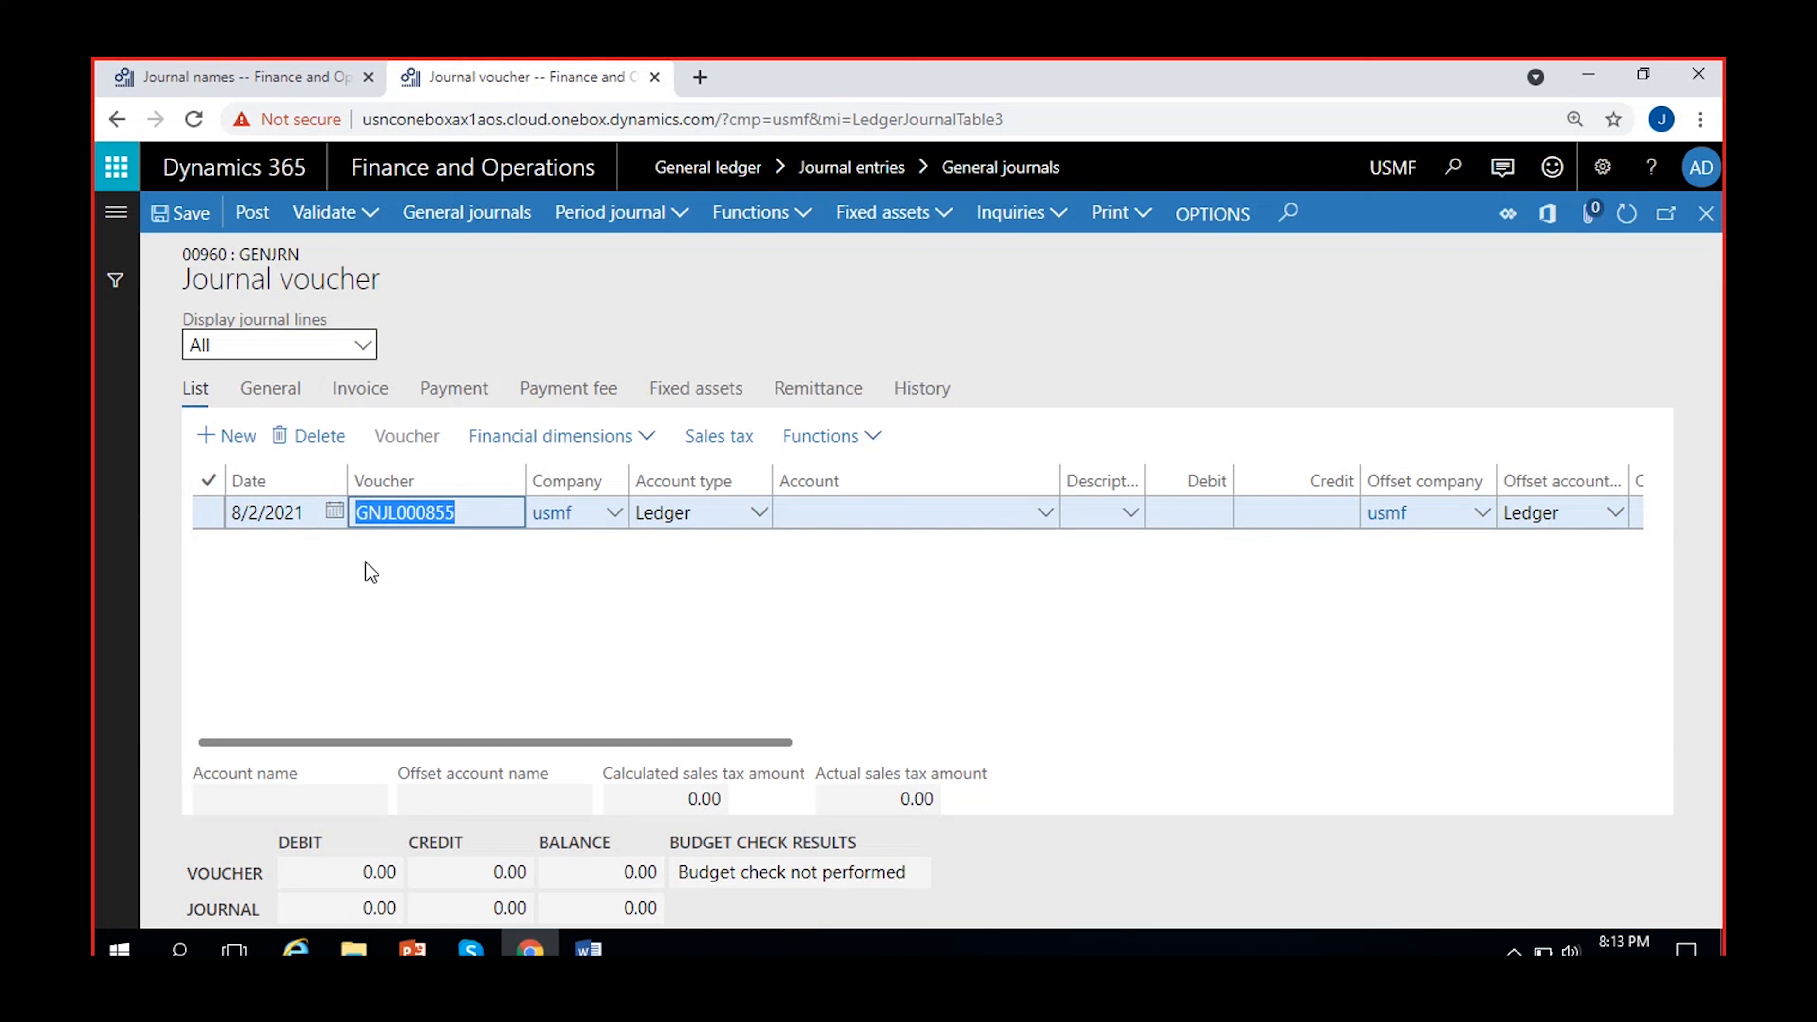
click(447, 553)
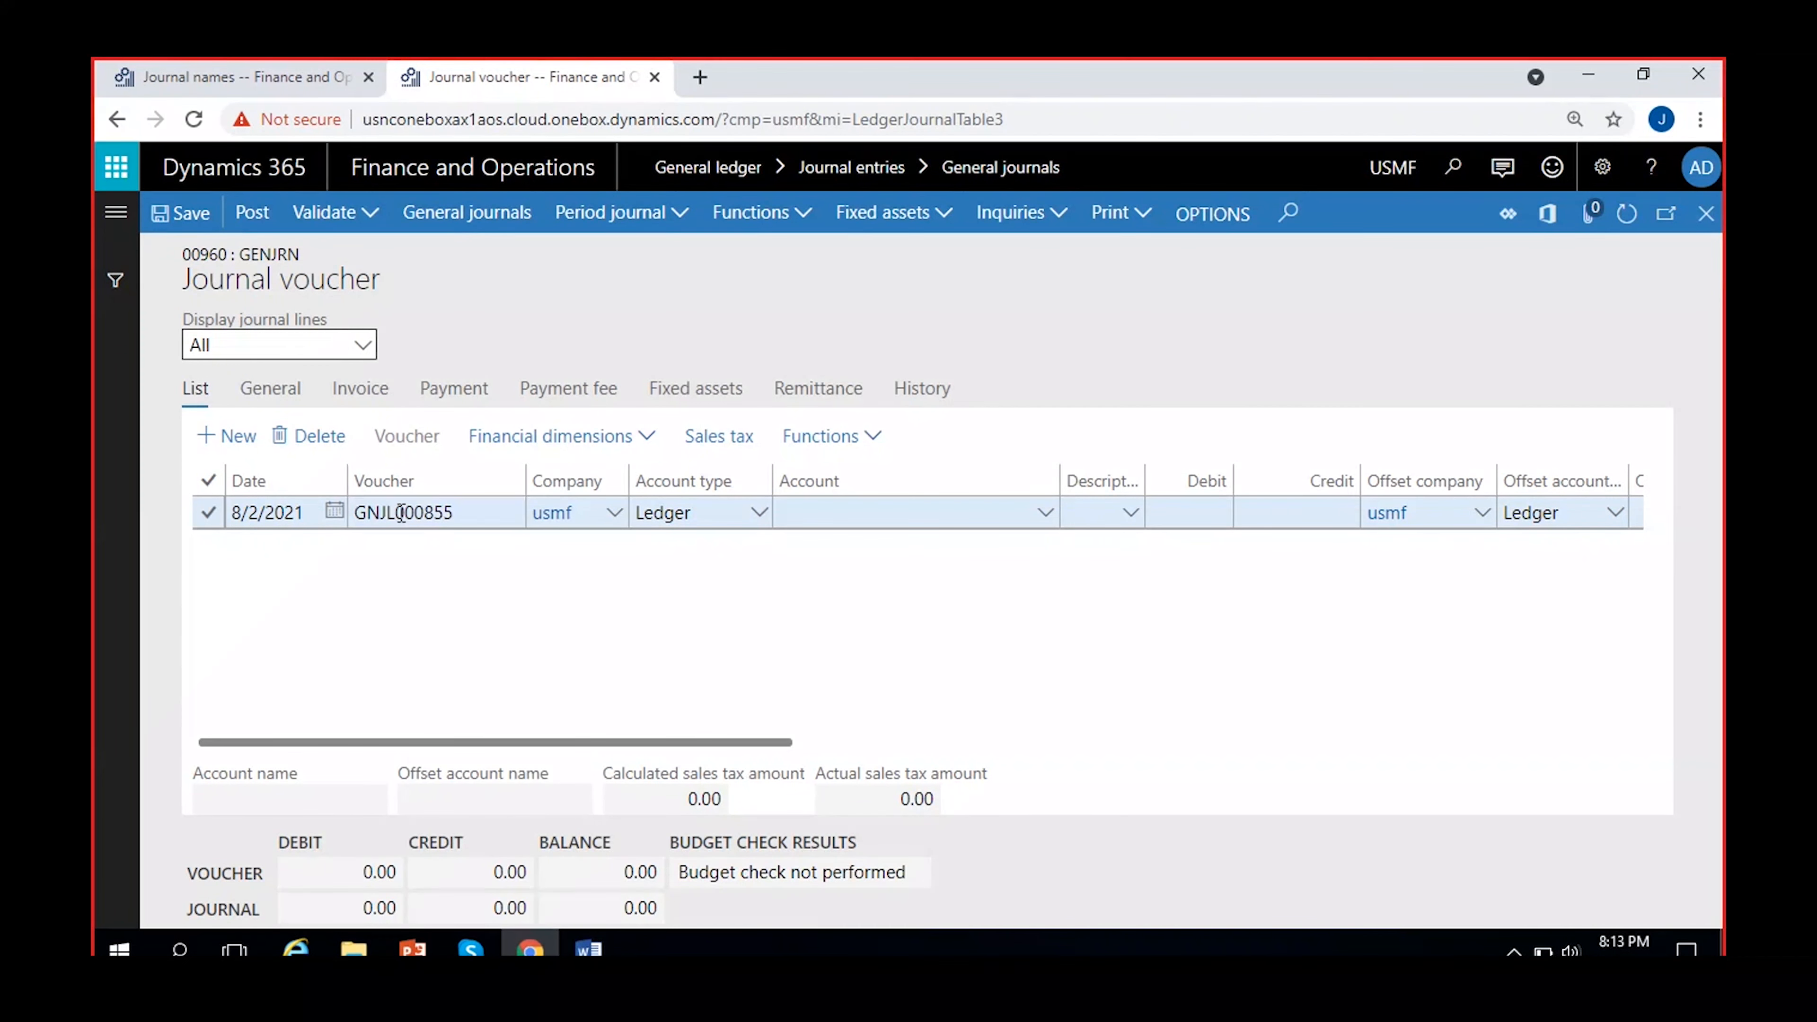
mouse_move(401, 513)
mouse_down()
mouse_move(450, 515)
mouse_move(379, 512)
mouse_move(402, 513)
mouse_up()
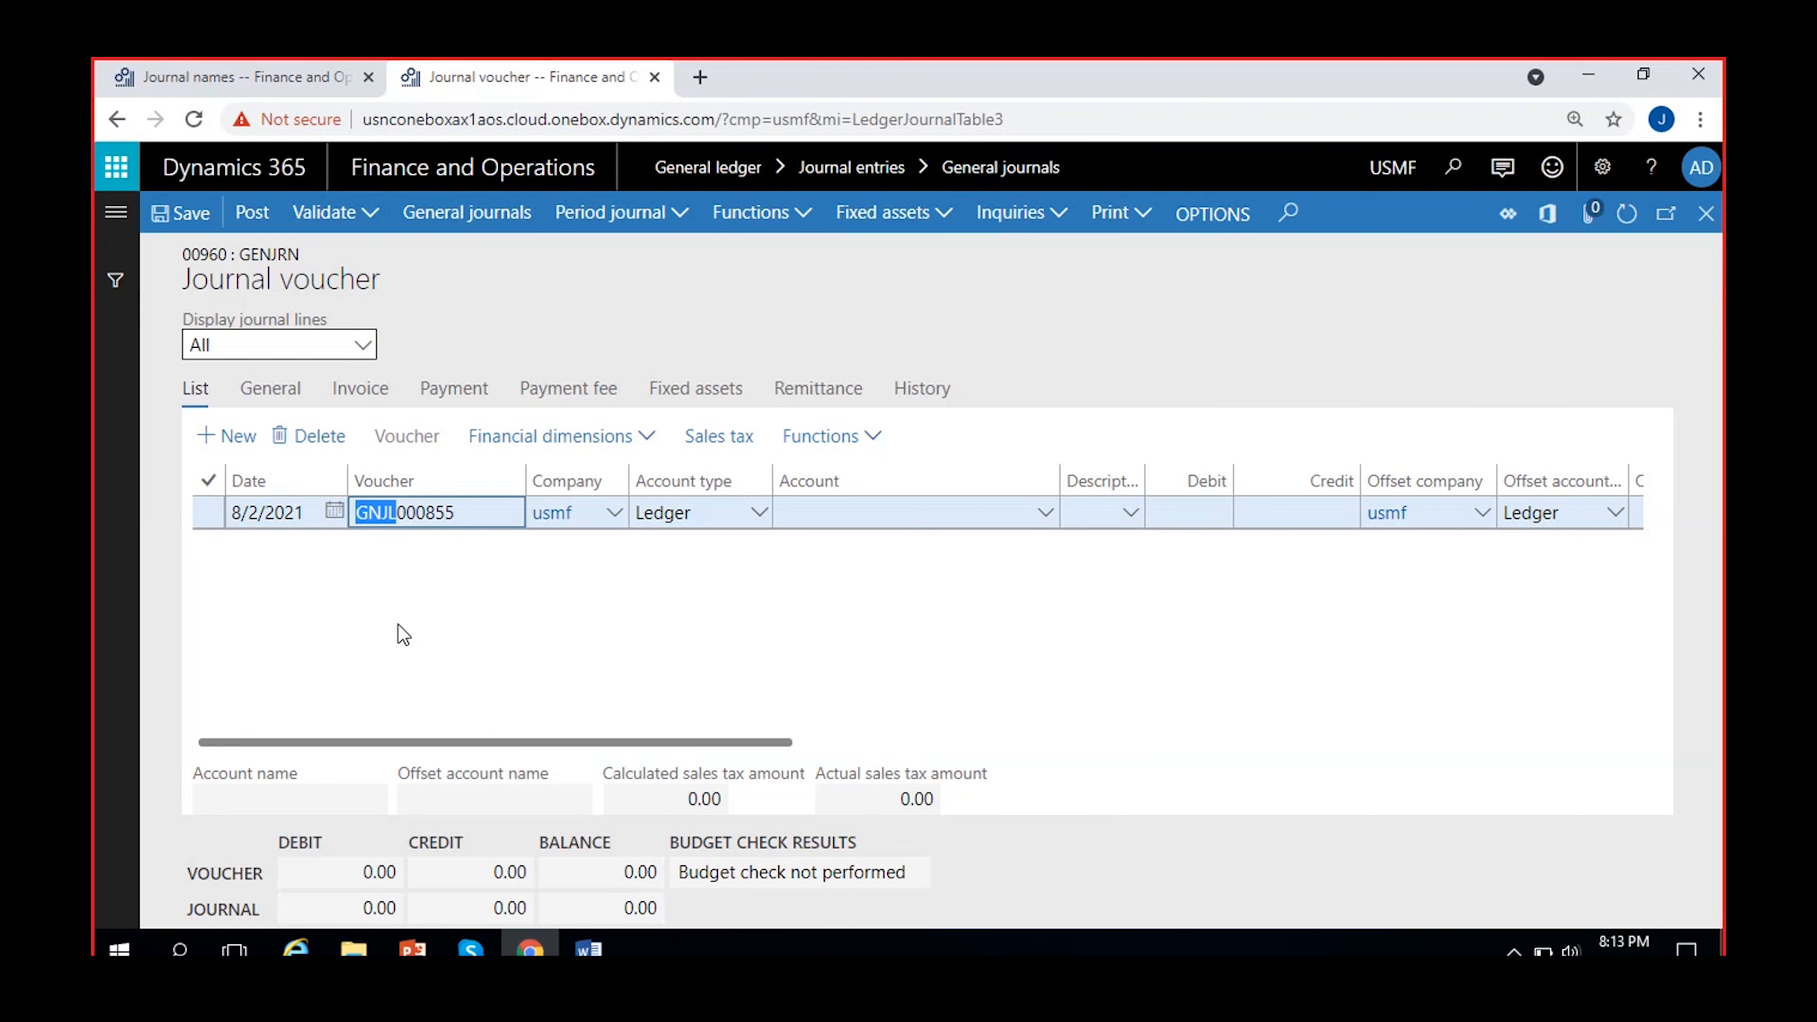
Compare GenJournal's Voucher series field with the voucher number on the USMF journal line
click(209, 60)
click(686, 594)
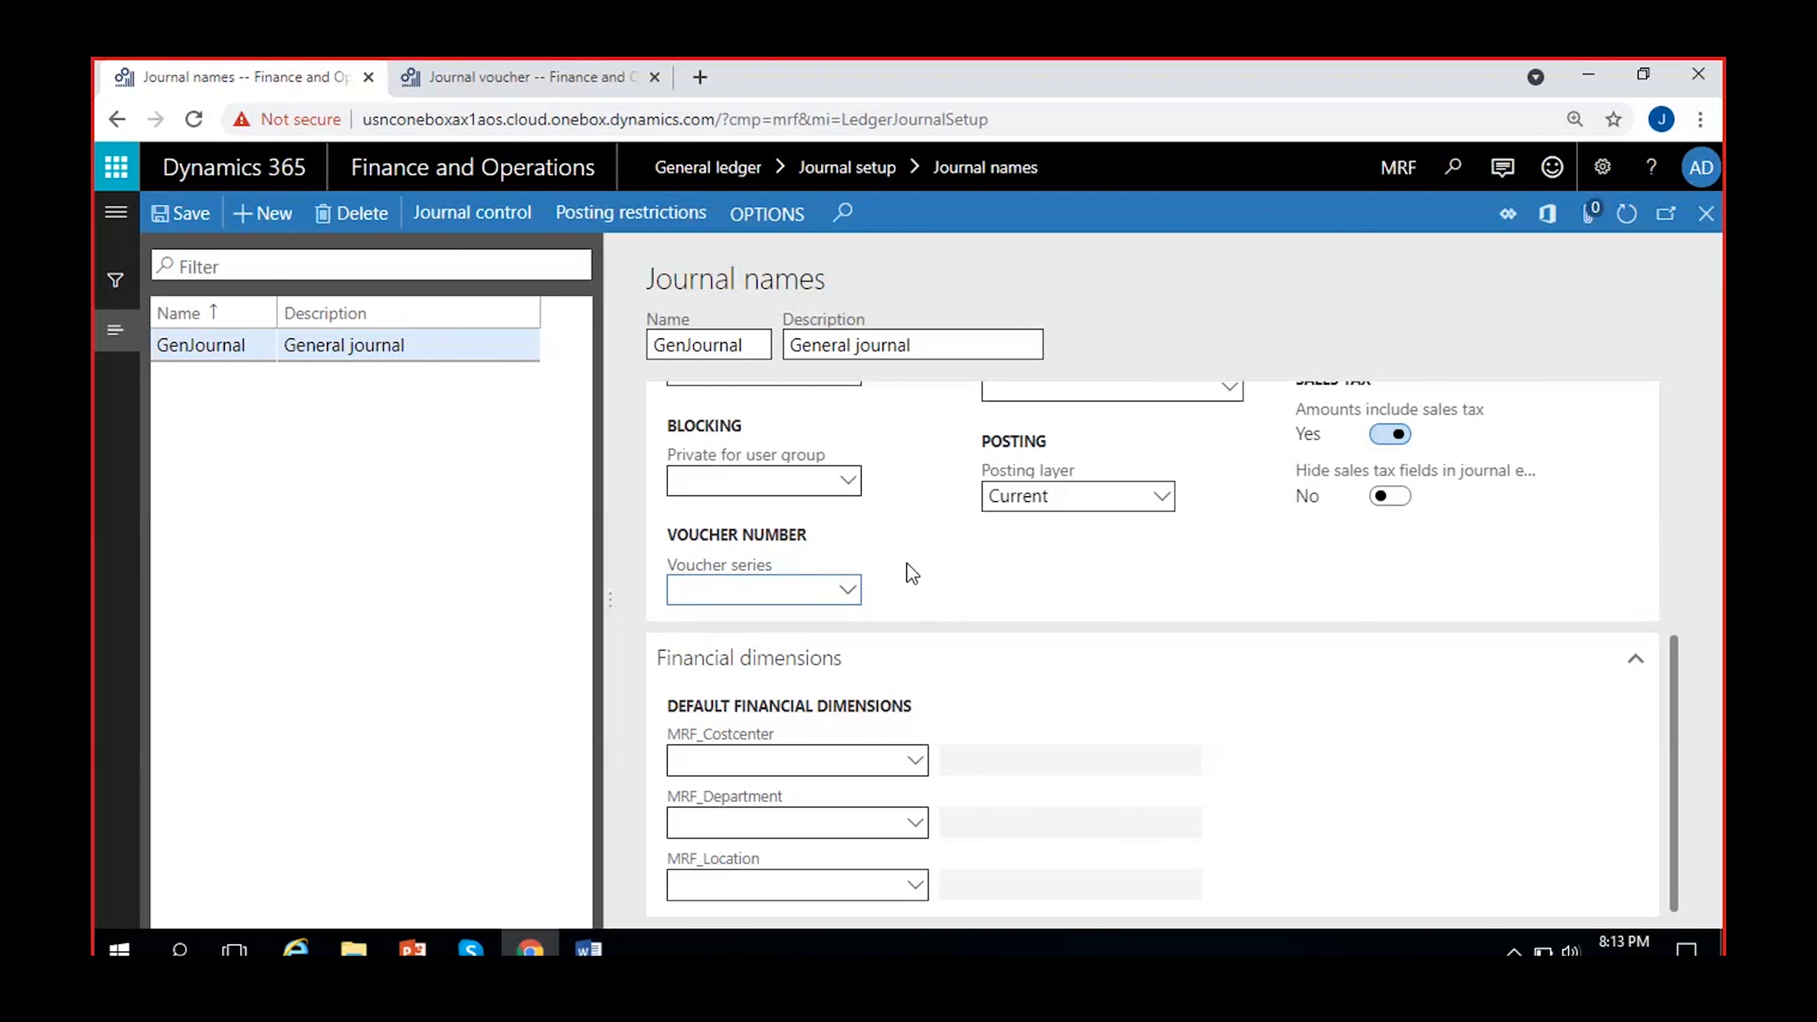
click(925, 546)
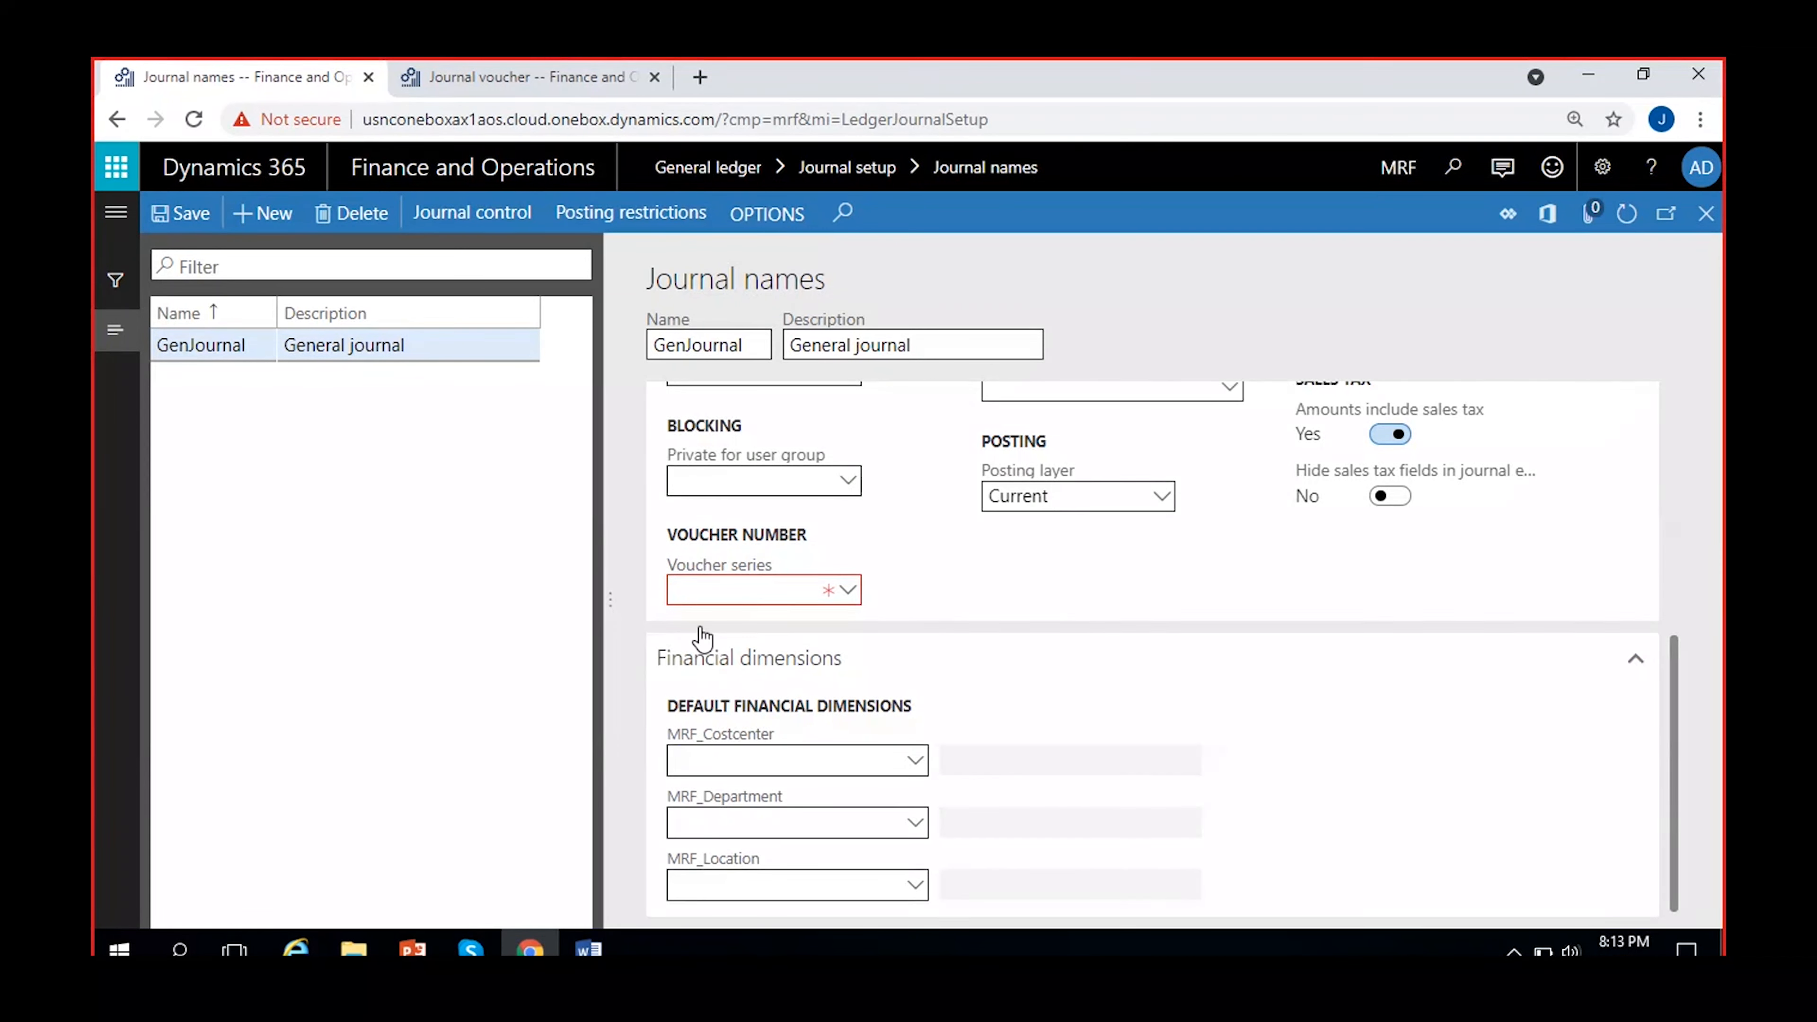
scroll(933, 606, up, 3)
scroll(885, 710, up, 2)
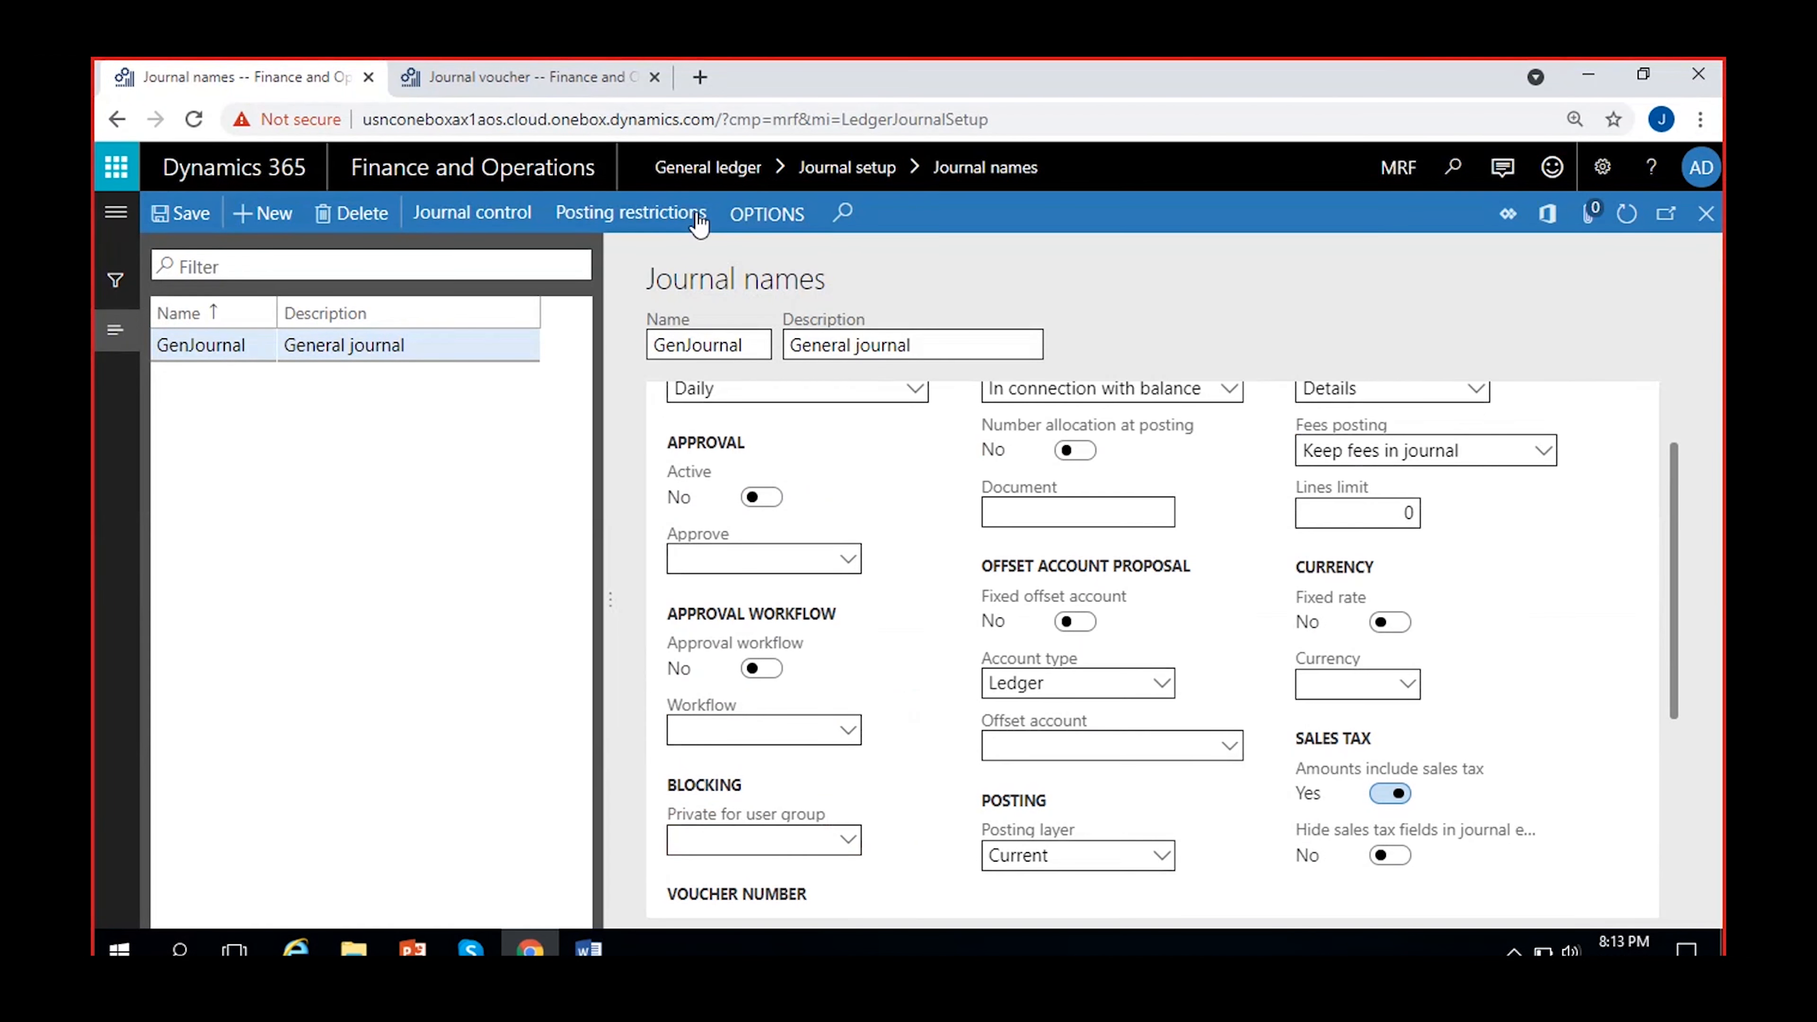
click(529, 77)
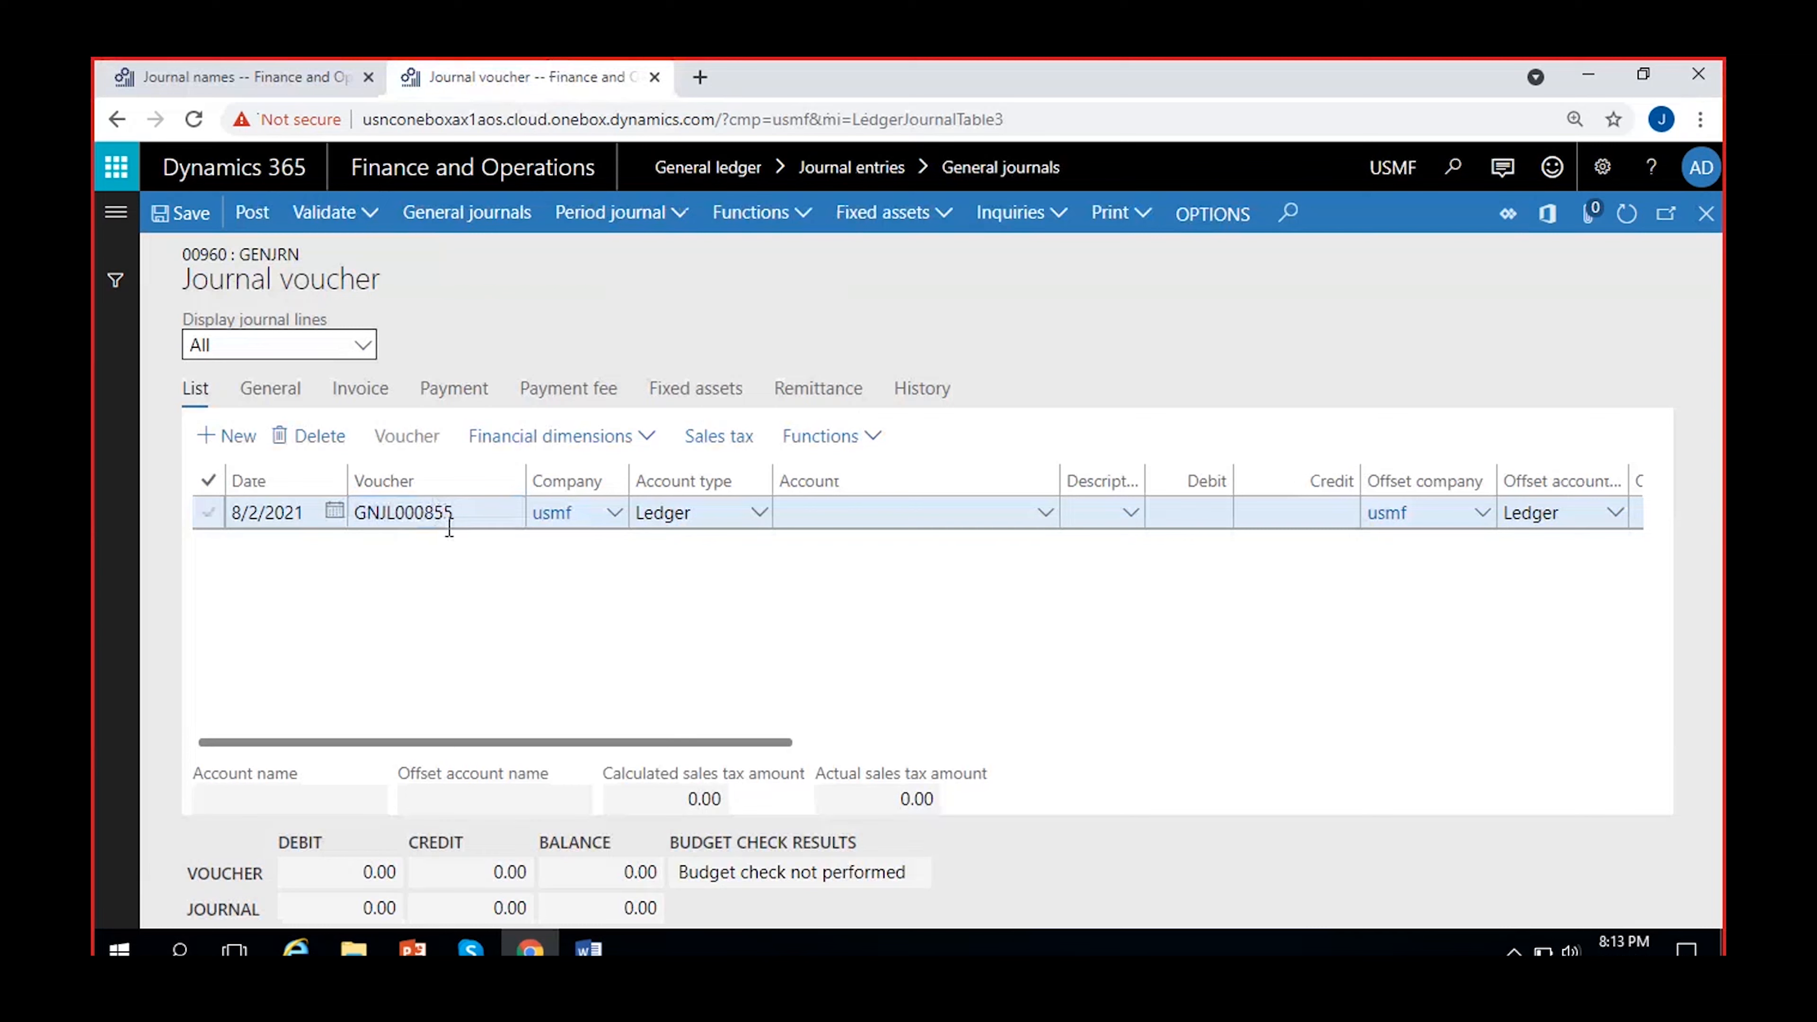
Go back to the MRF journal names and open the number sequence details from GenJournal's Voucher series
click(243, 79)
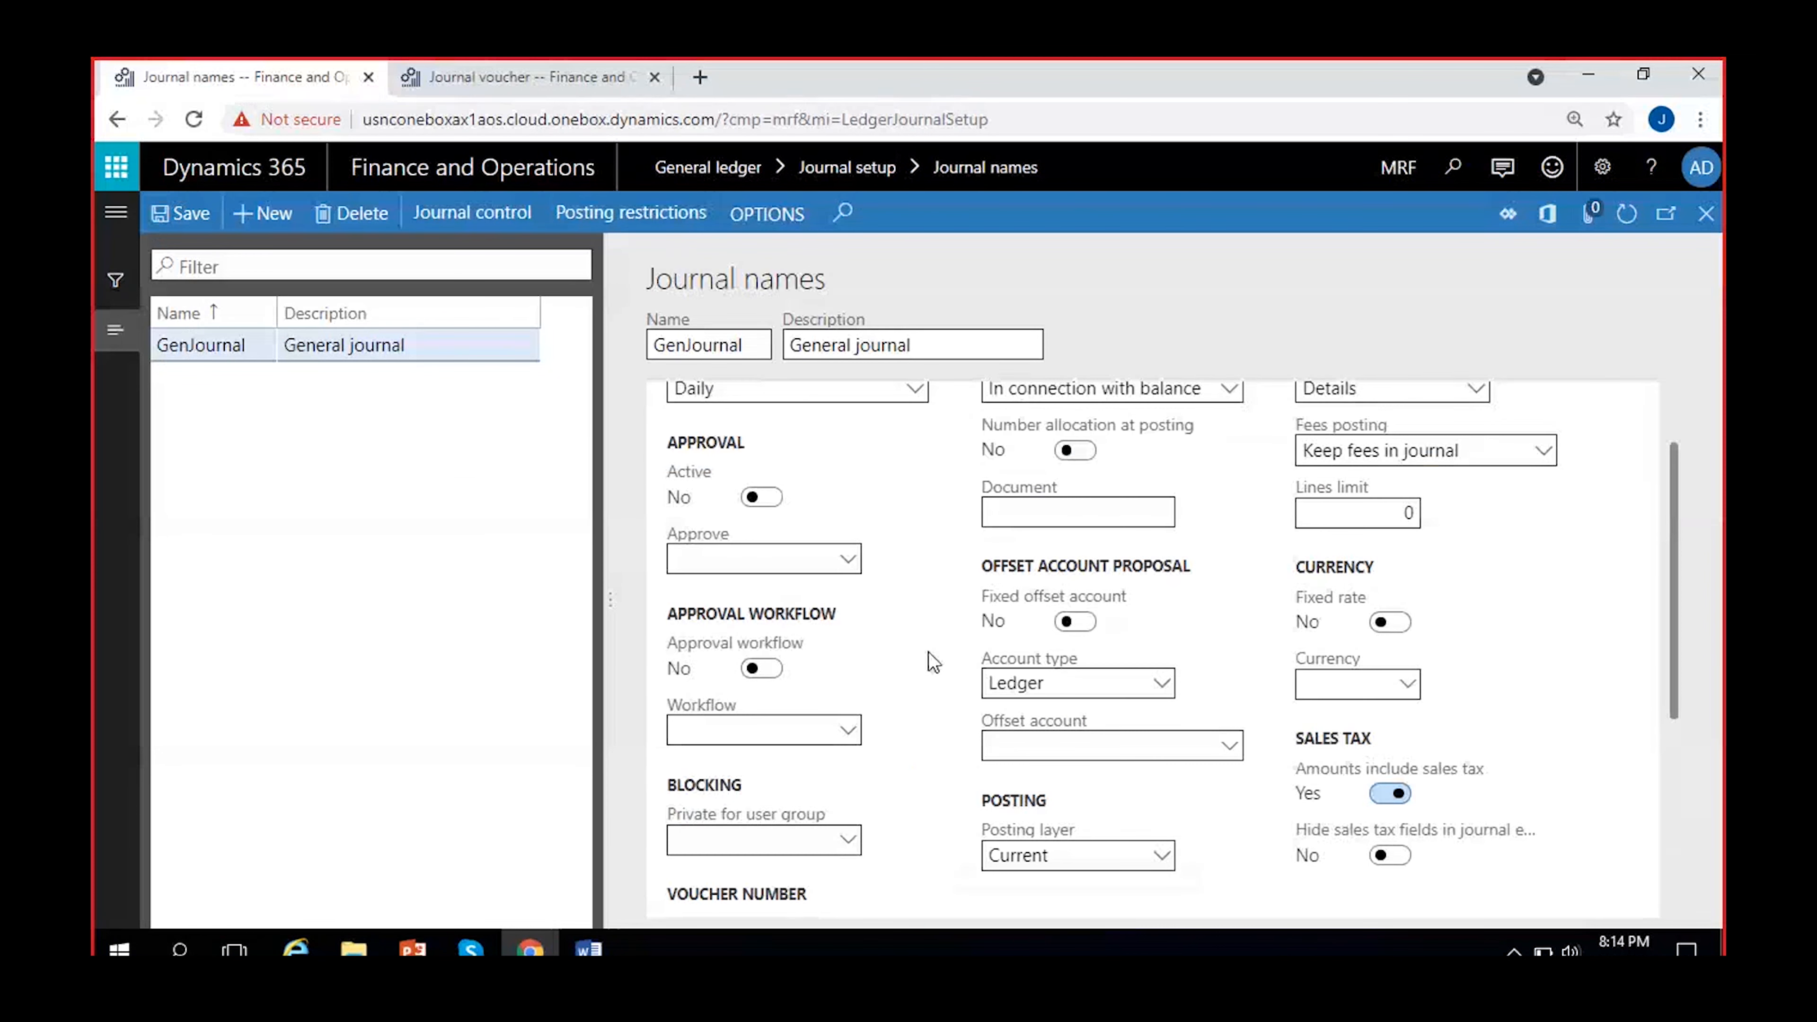
scroll(932, 661, down, 3)
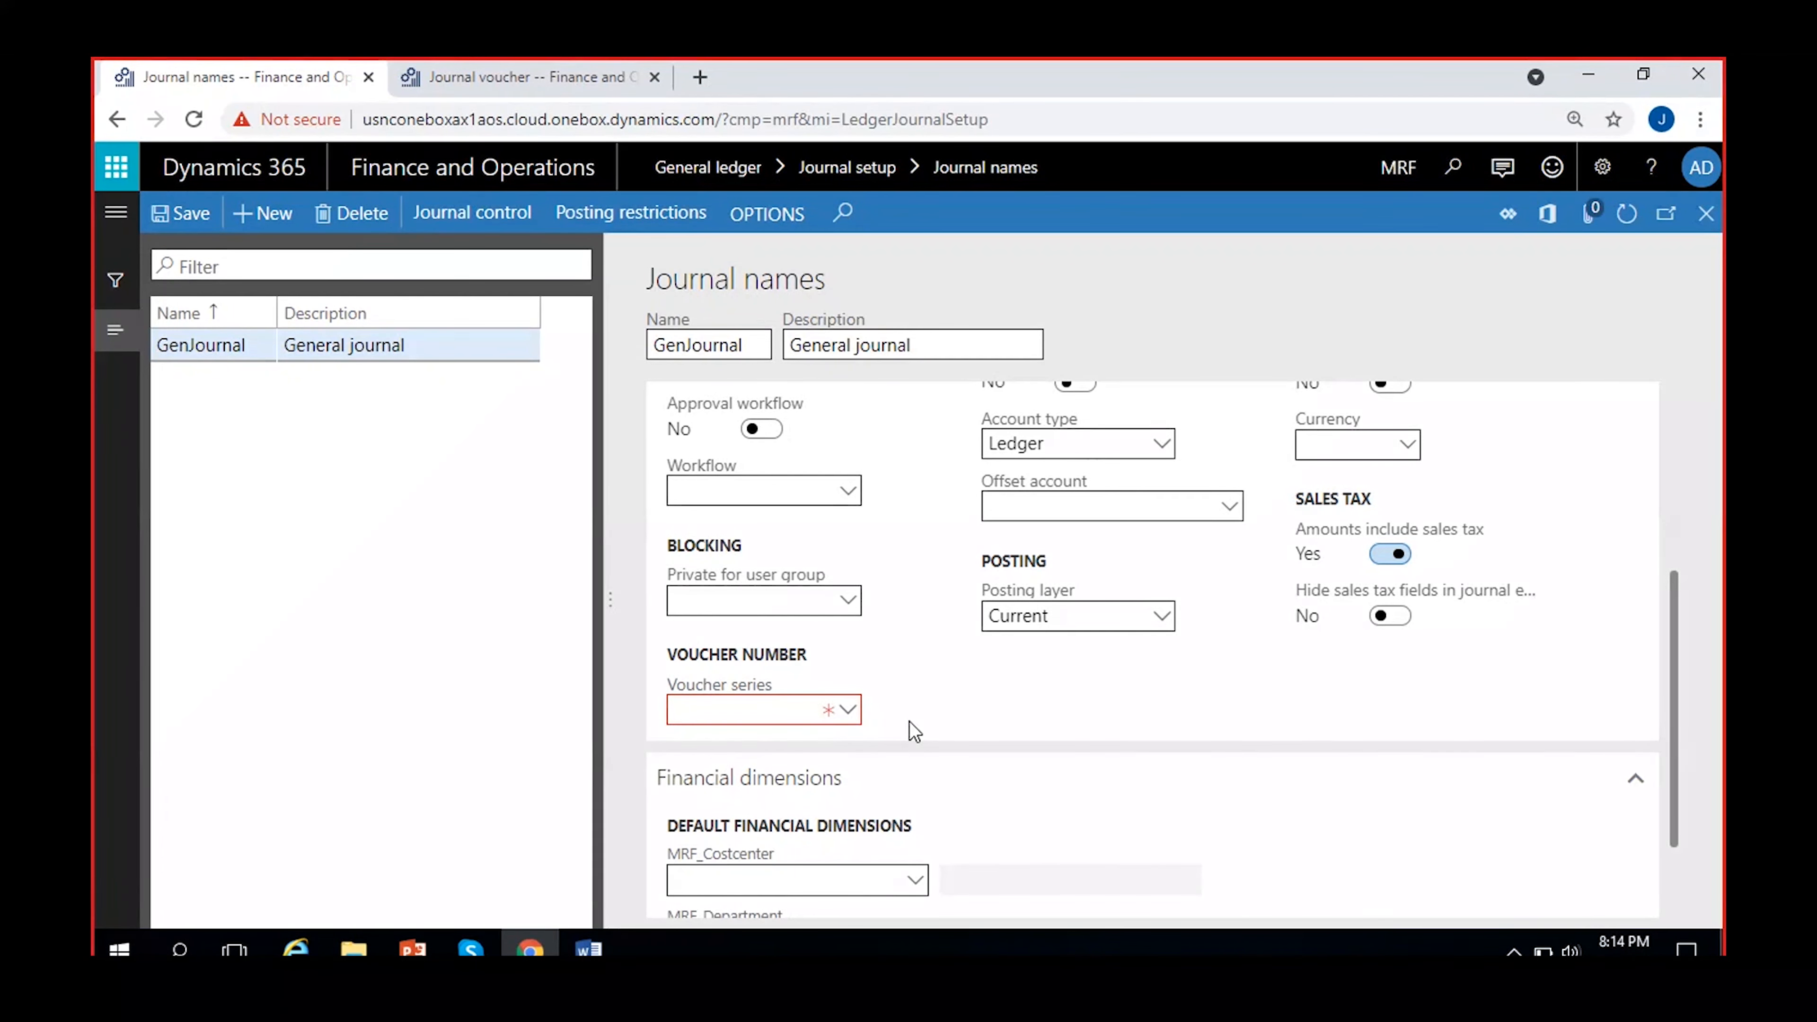
right_click(851, 719)
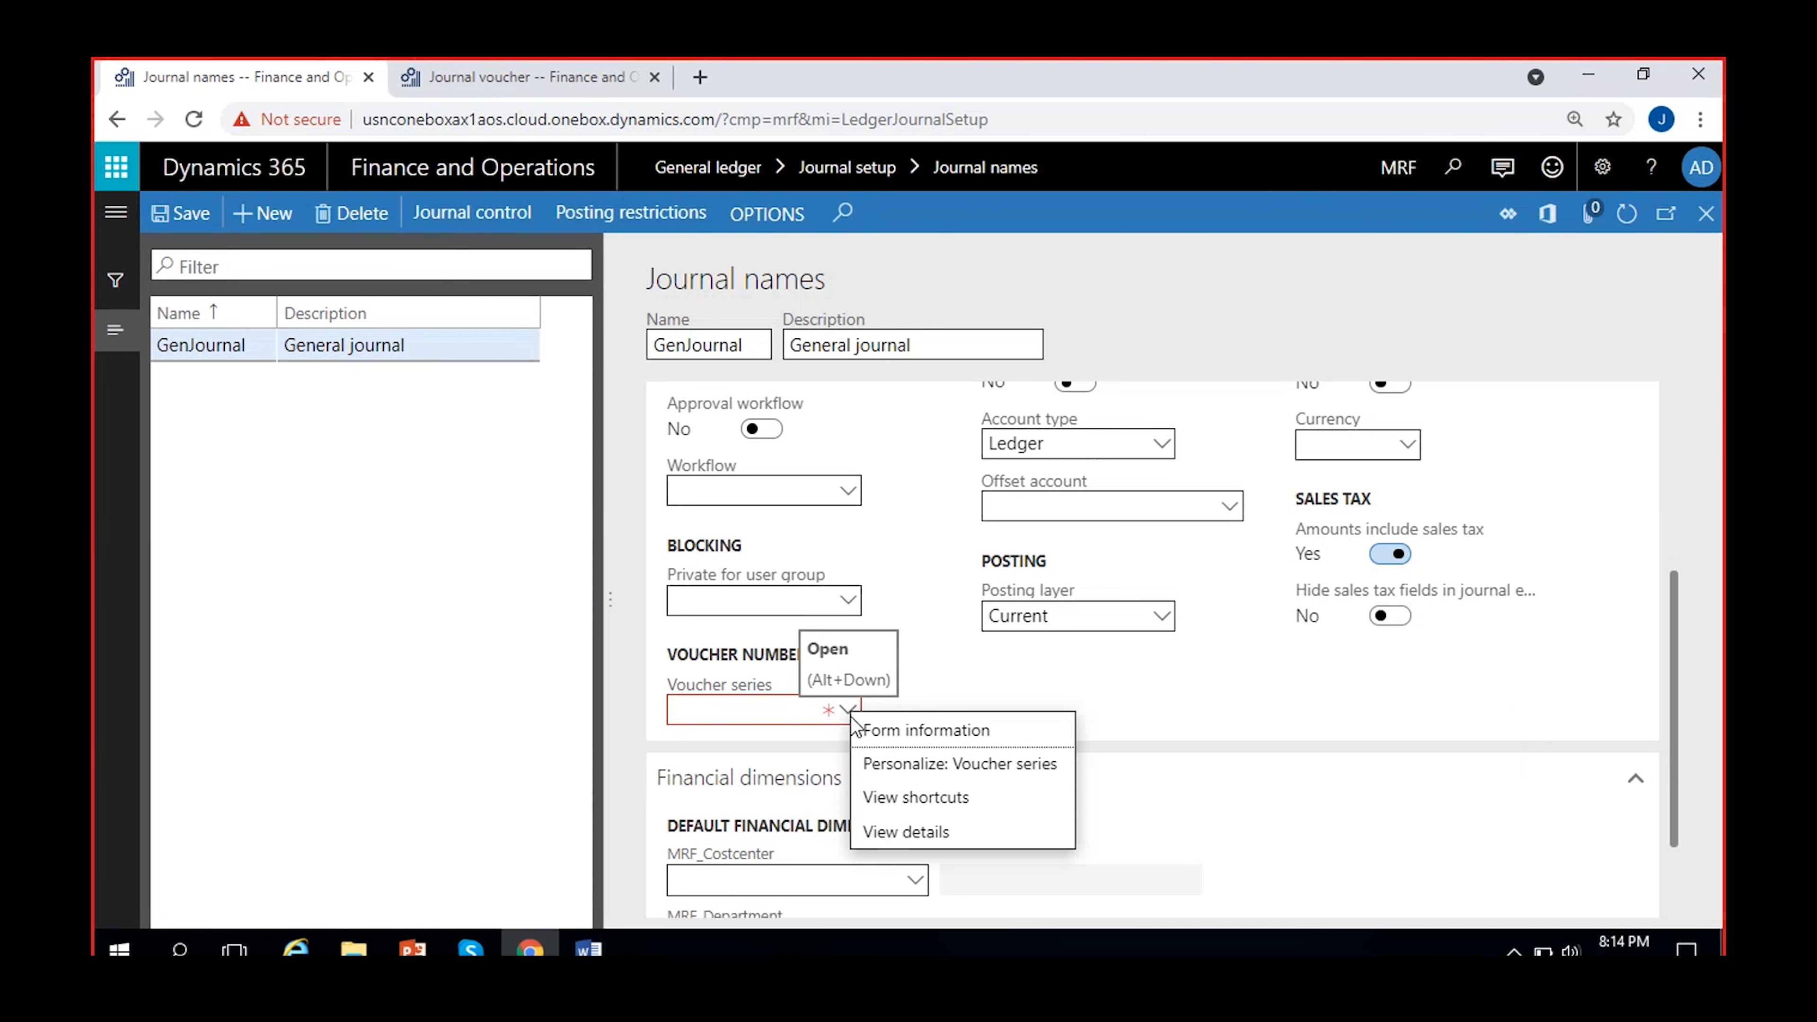
mouse_move(855, 723)
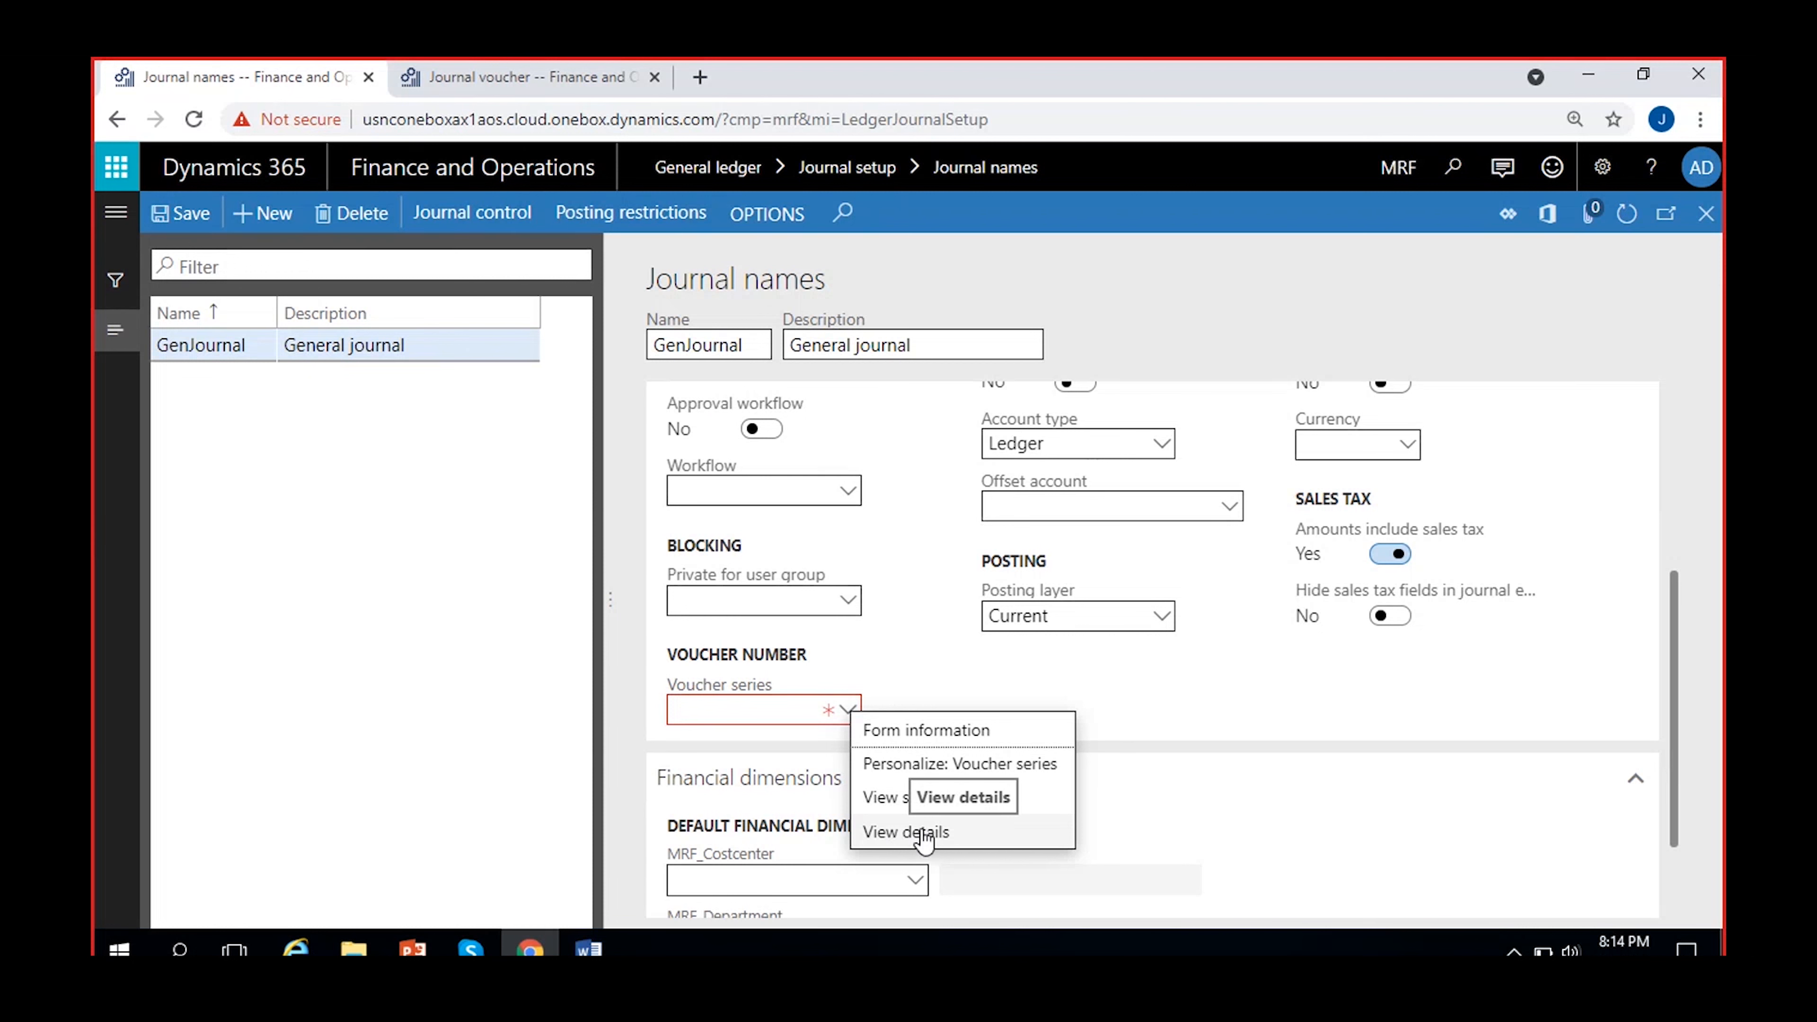
click(948, 839)
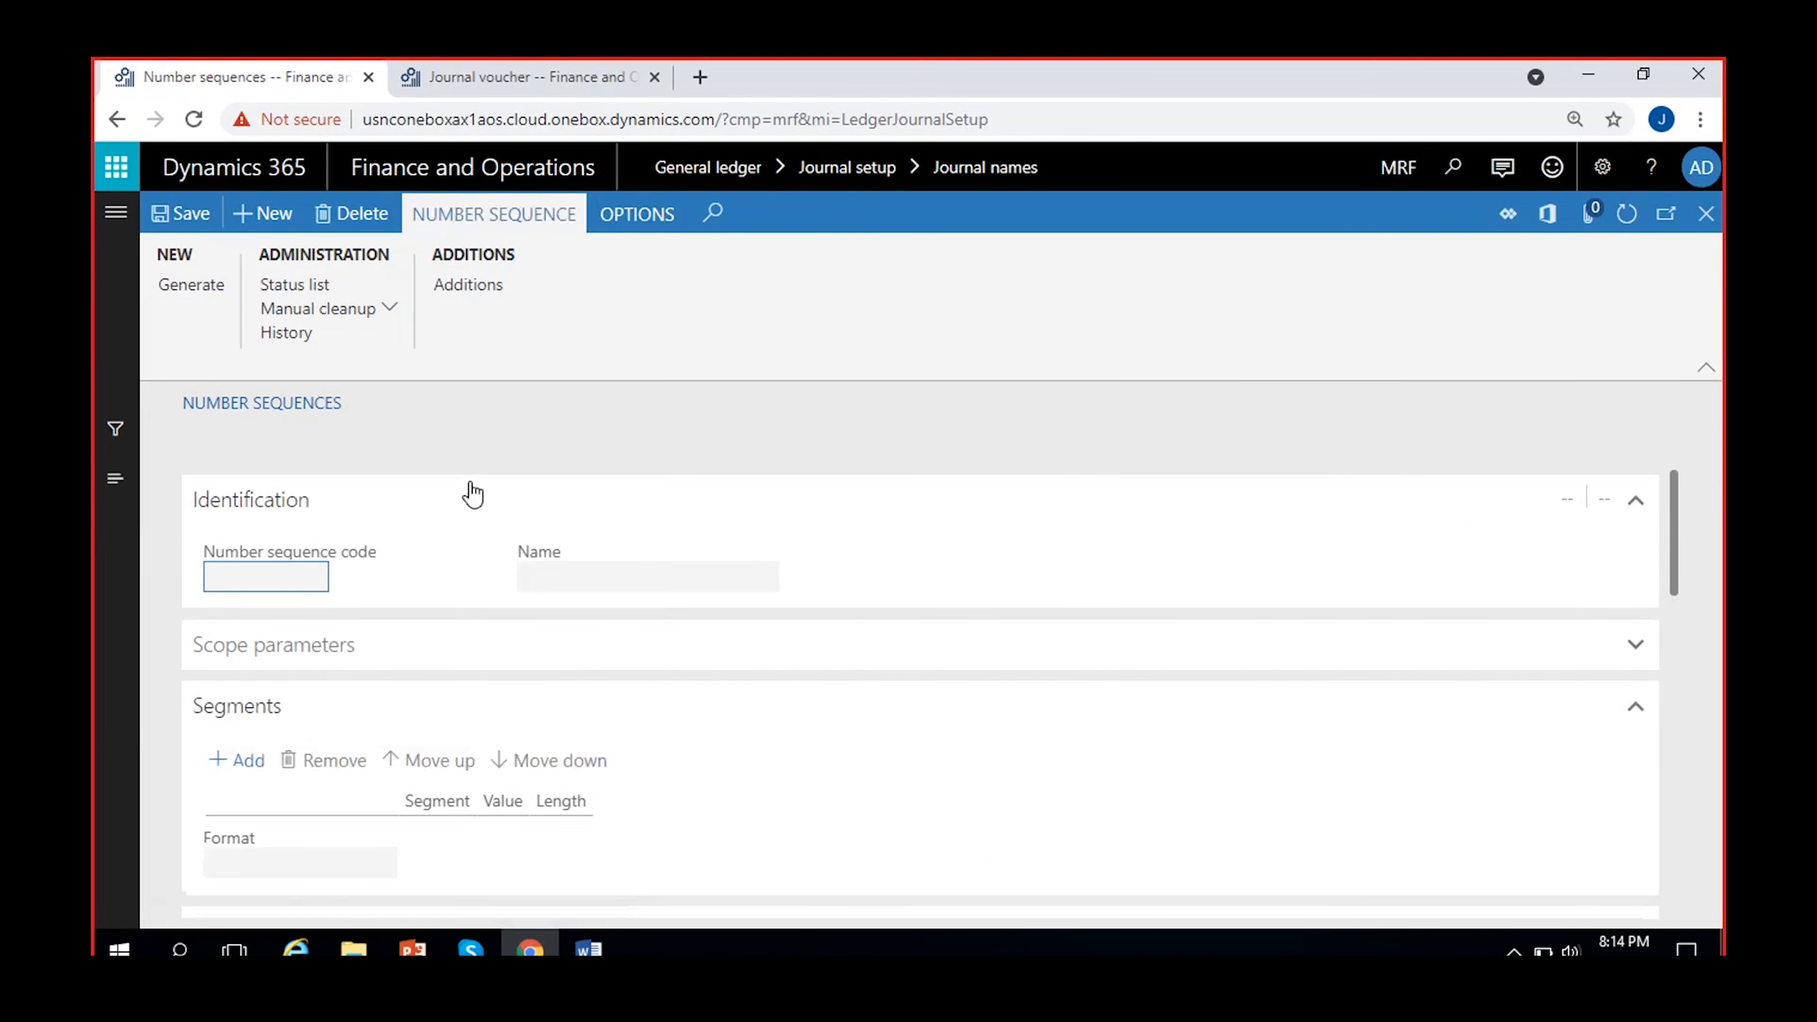
Create a new number sequence with the code GenJour and the name General Journal
scroll(661, 734, down, 3)
scroll(669, 735, up, 3)
click(264, 218)
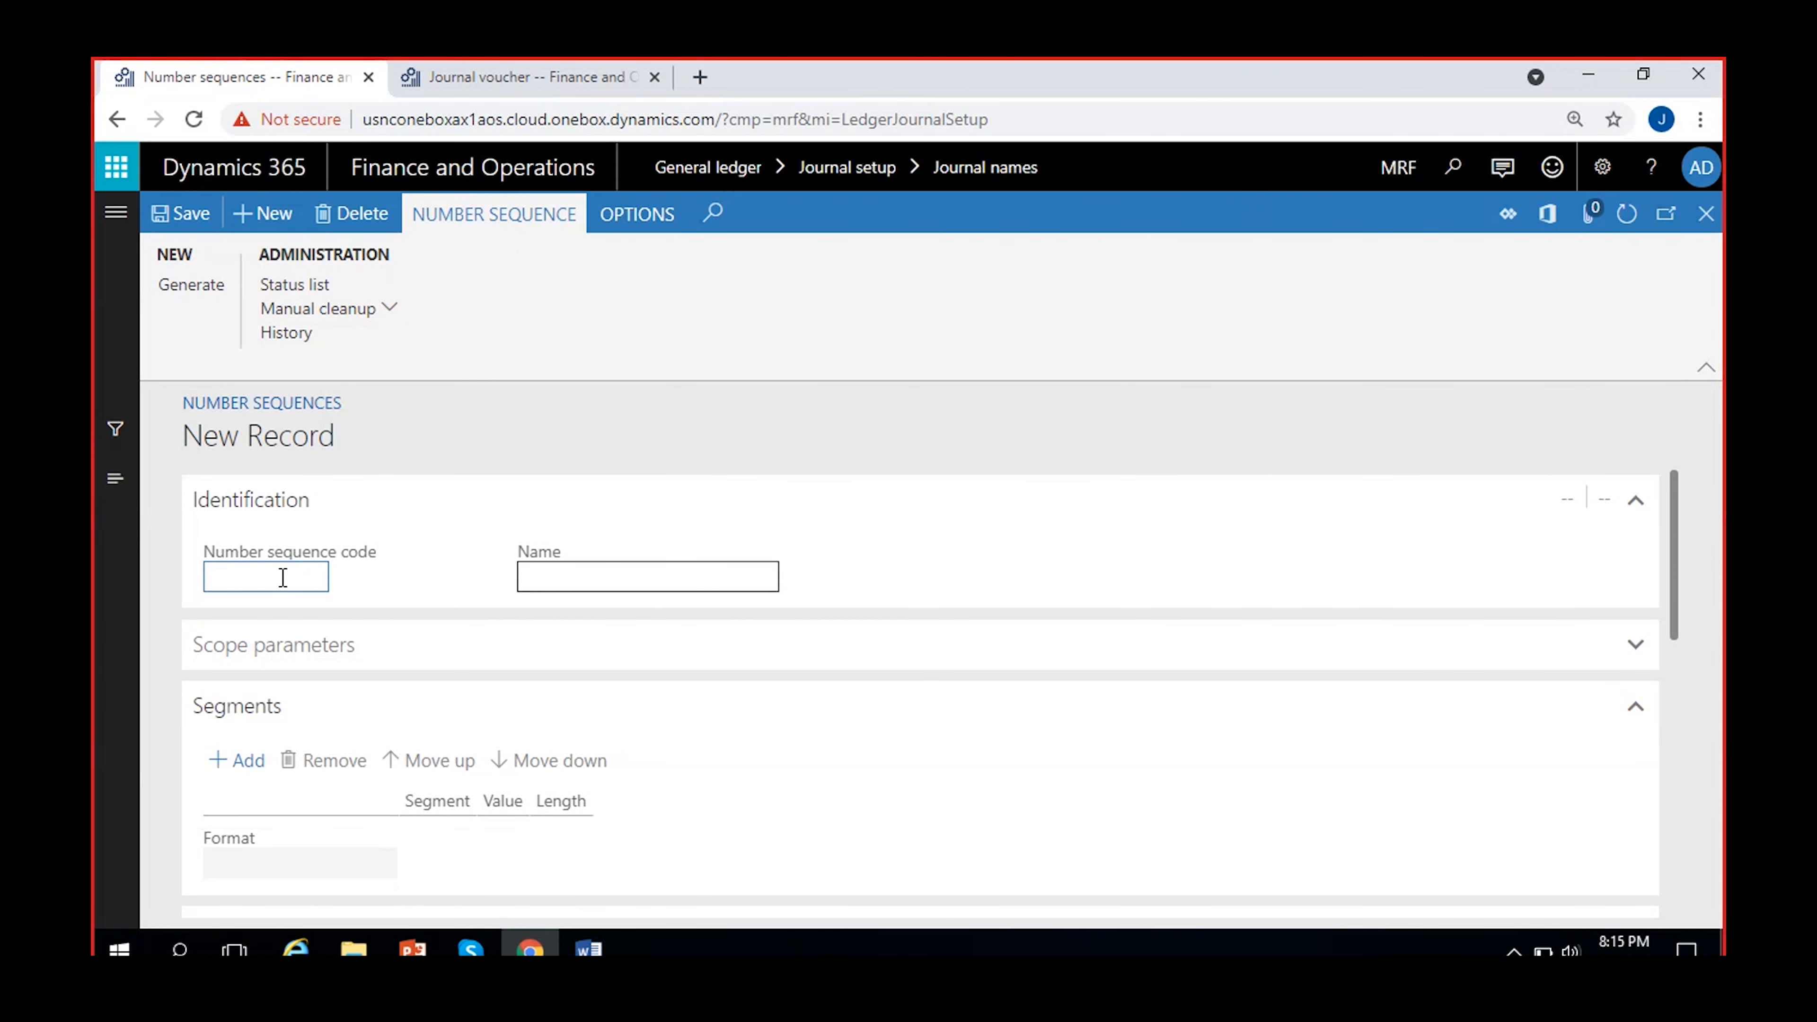
click(583, 571)
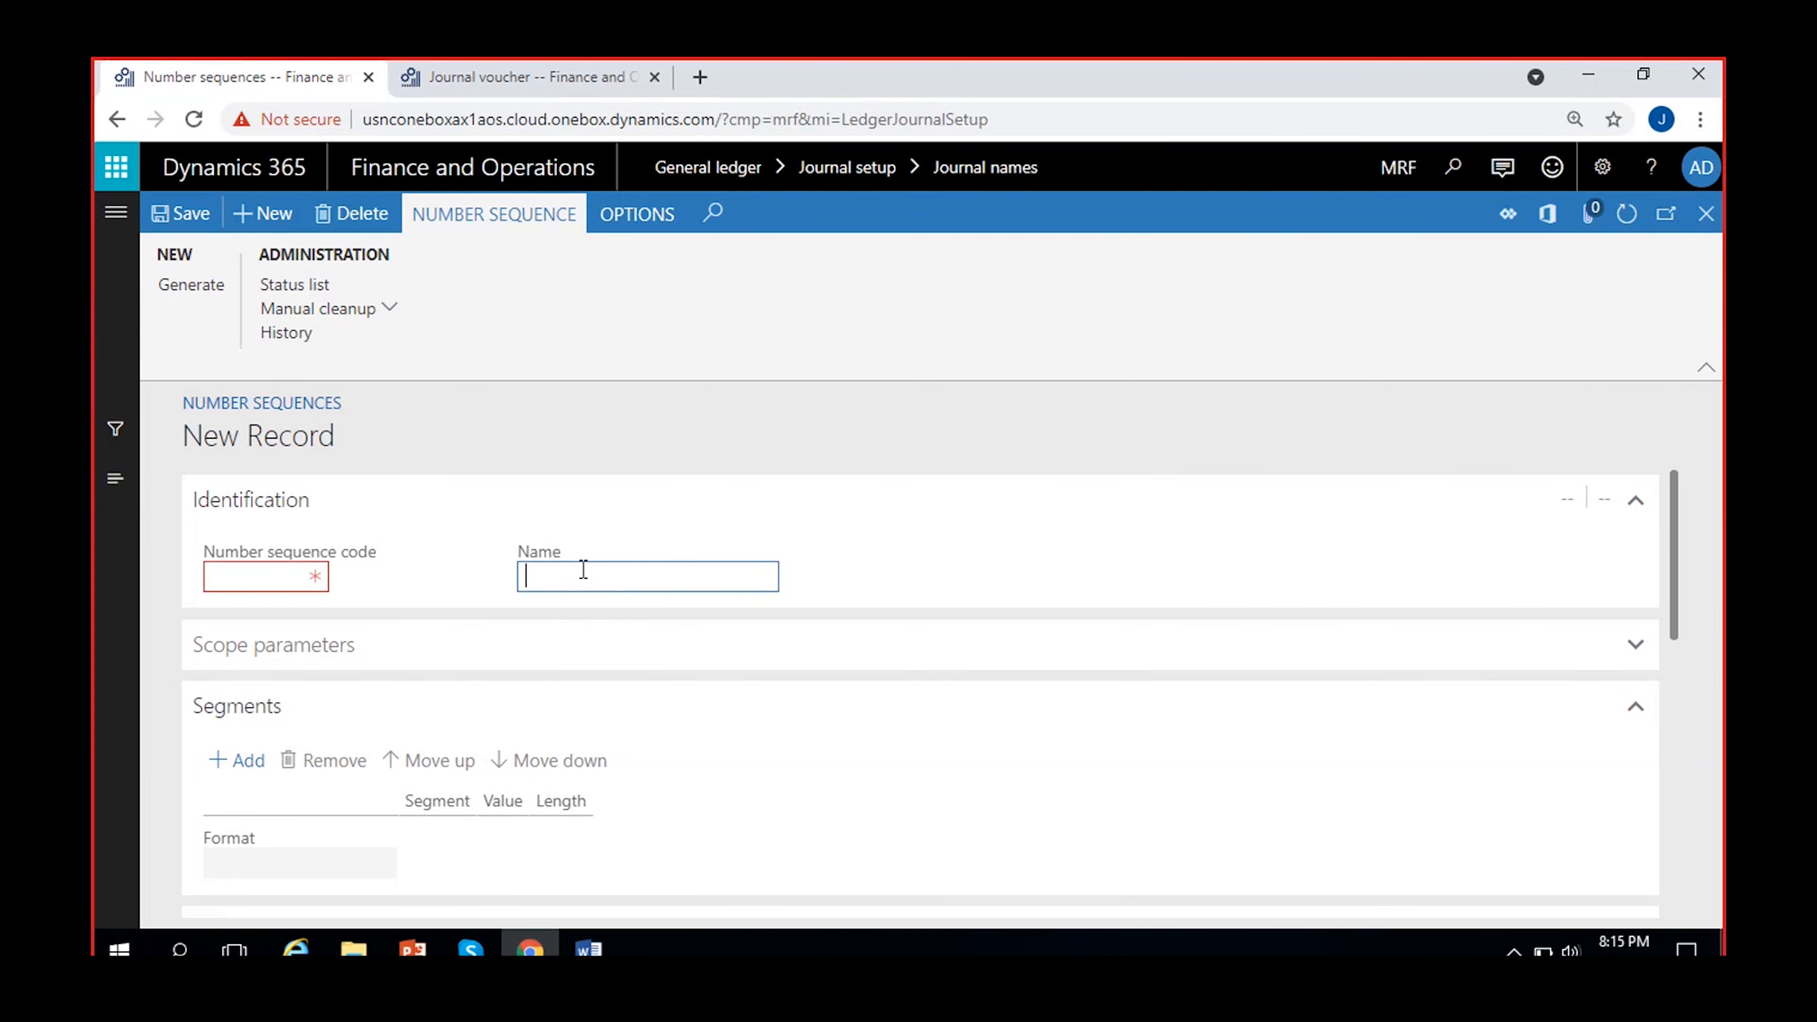
click(294, 574)
text(Gen)
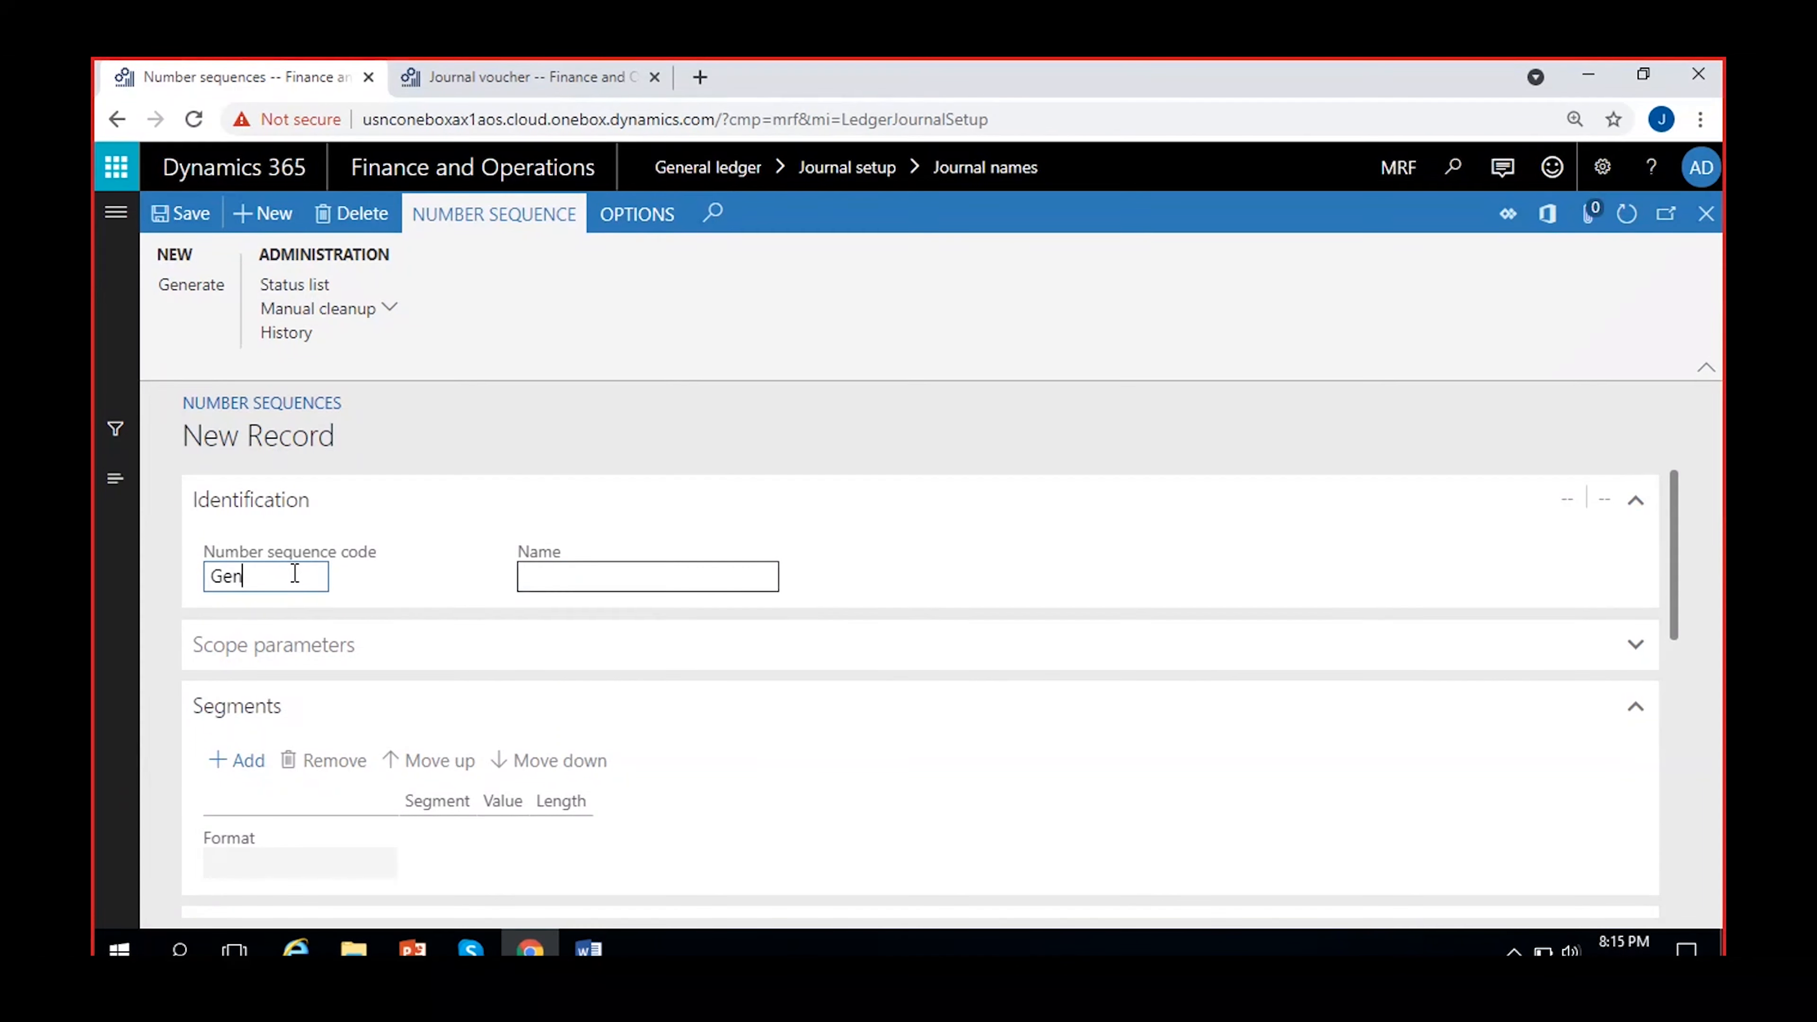
text(Jour)
click(563, 569)
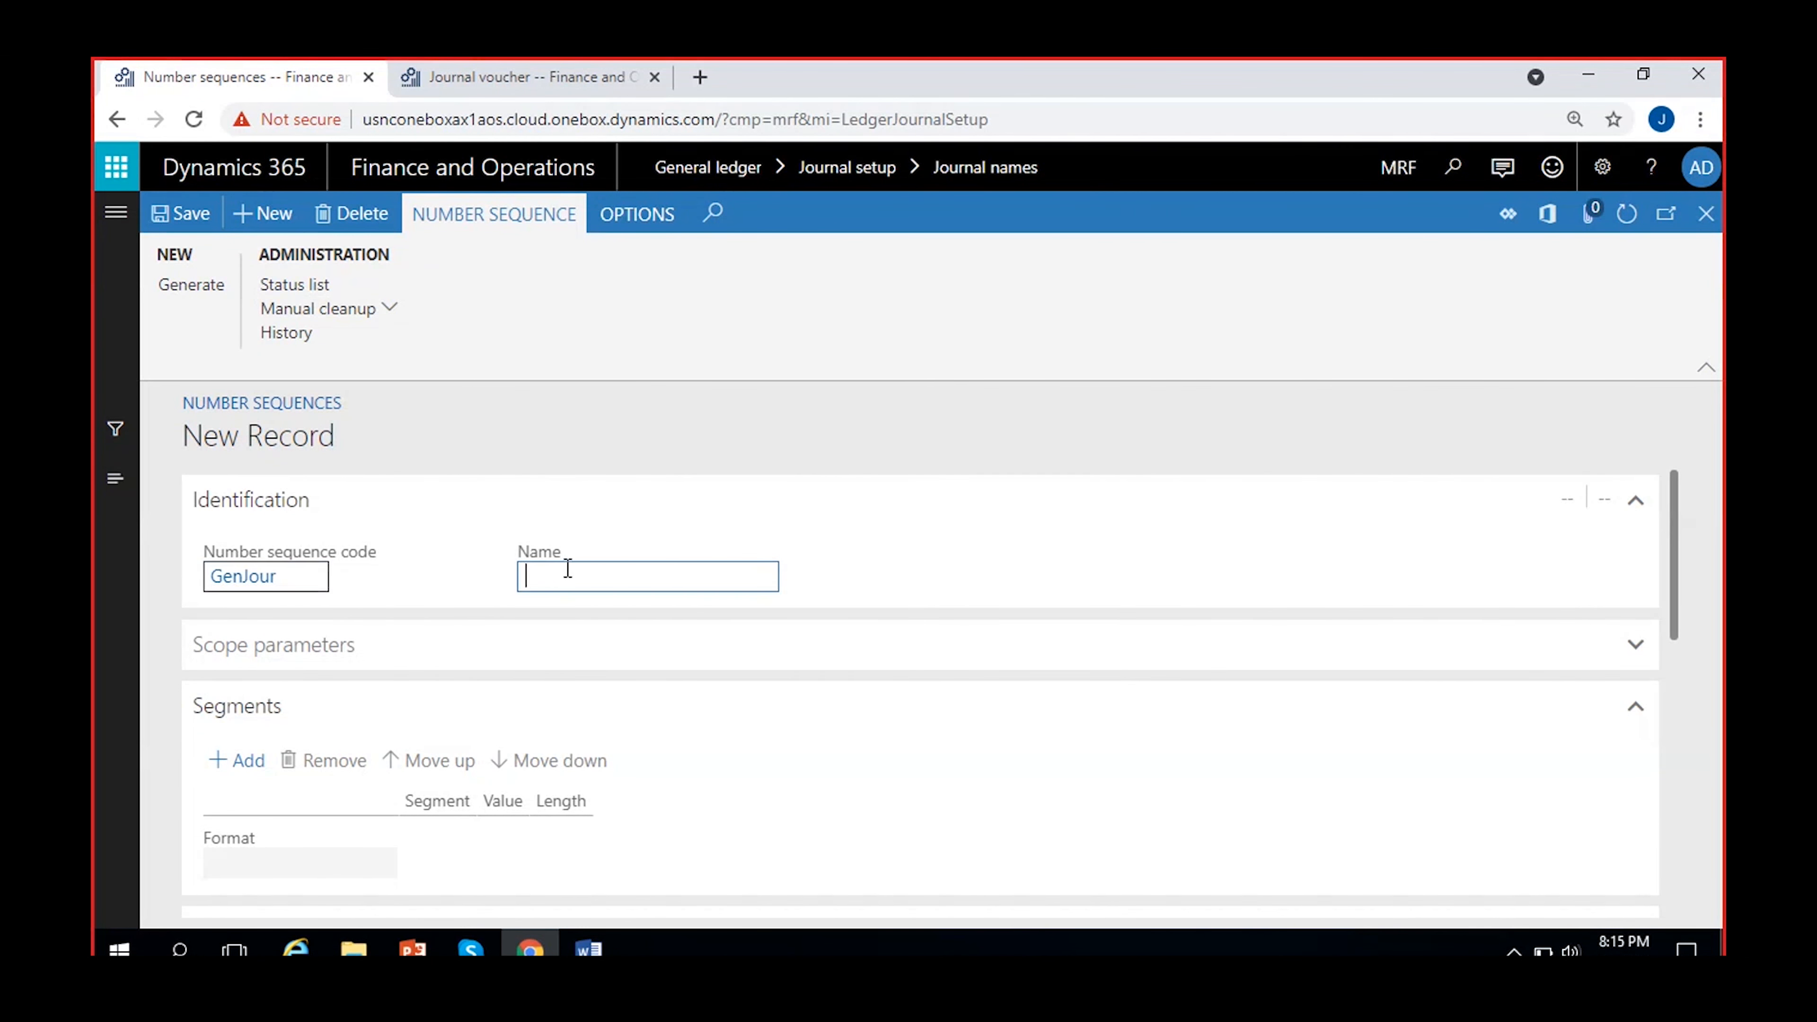
text(General Journal)
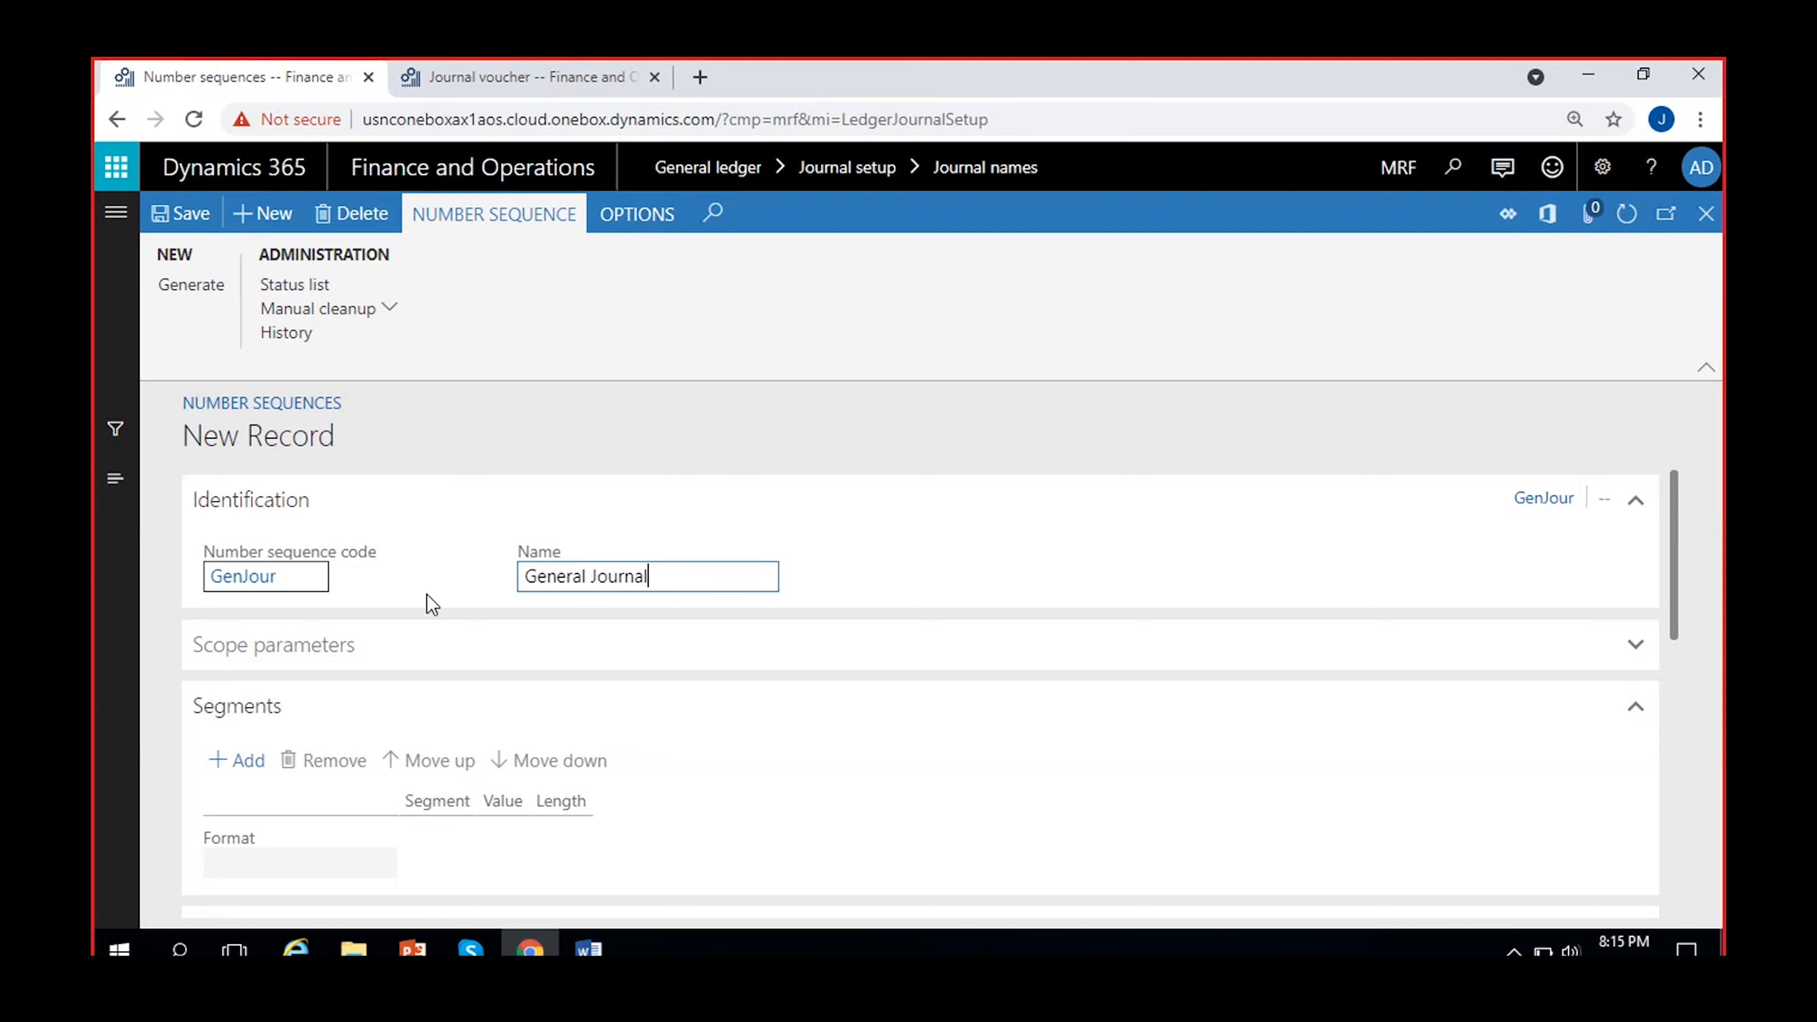
click(306, 576)
drag(306, 576, 115, 620)
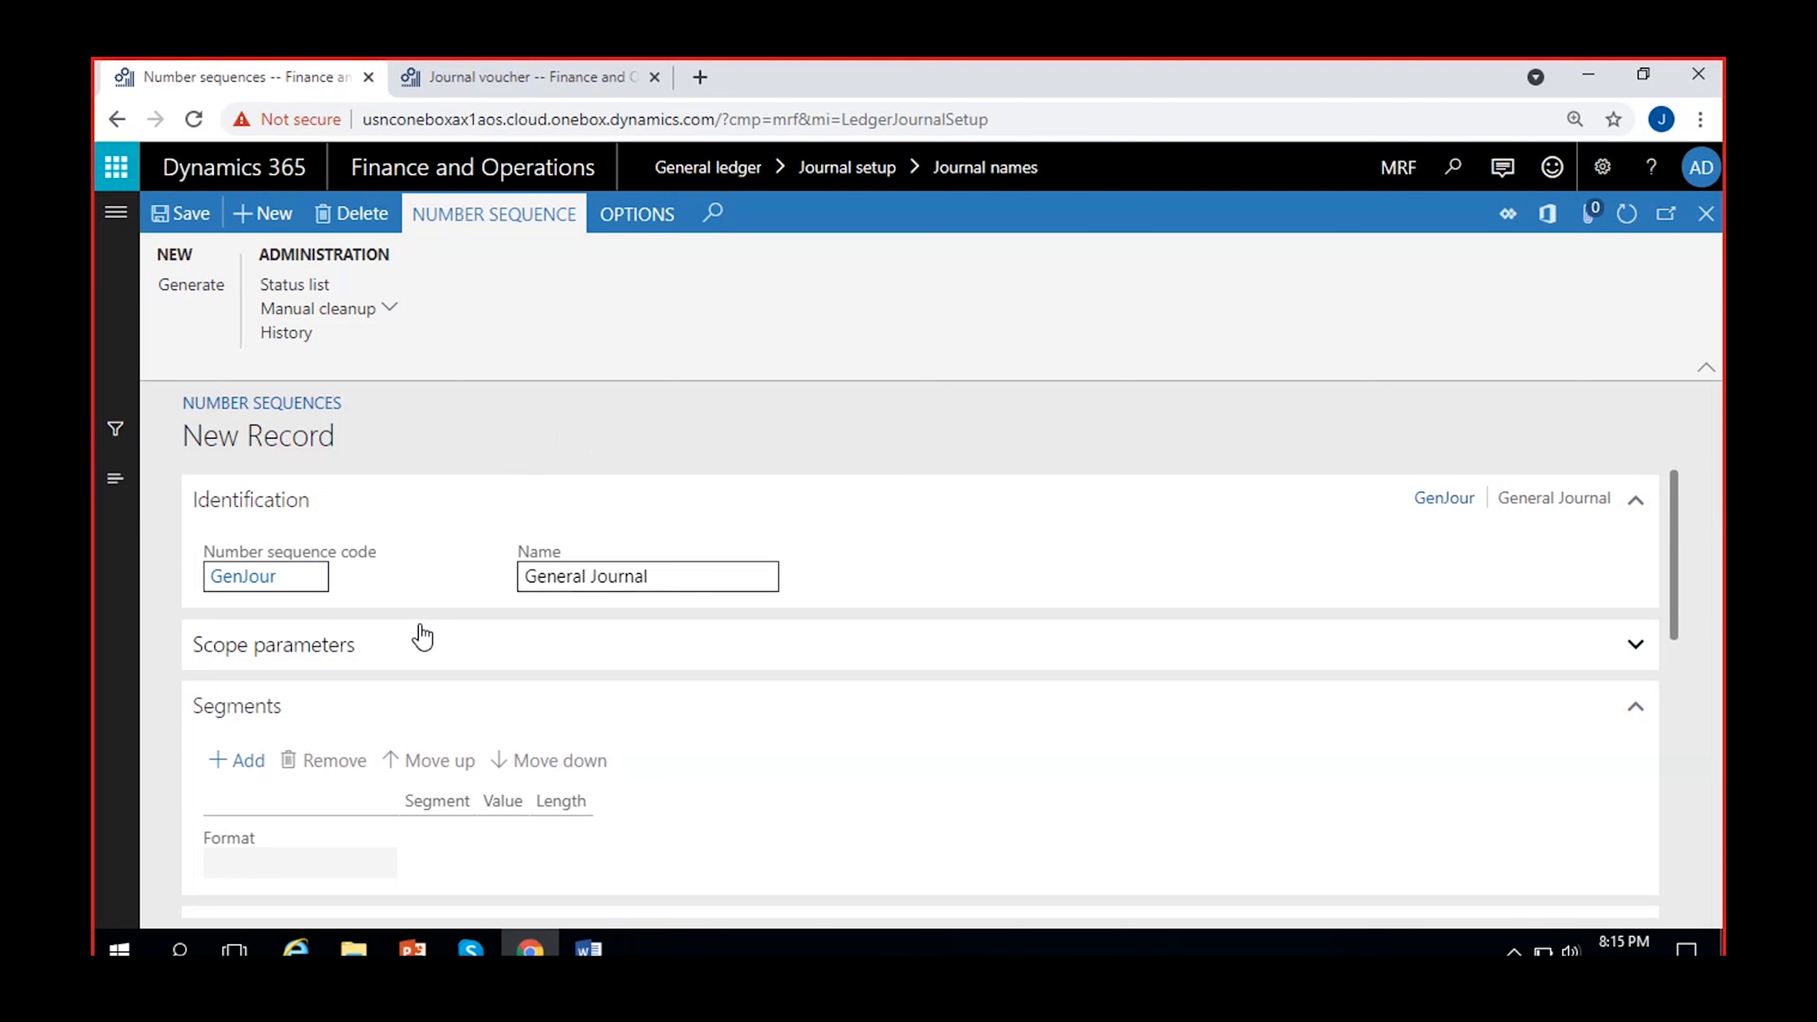
Set the GenJour number sequence's scope to Company and its company to MRF
click(420, 639)
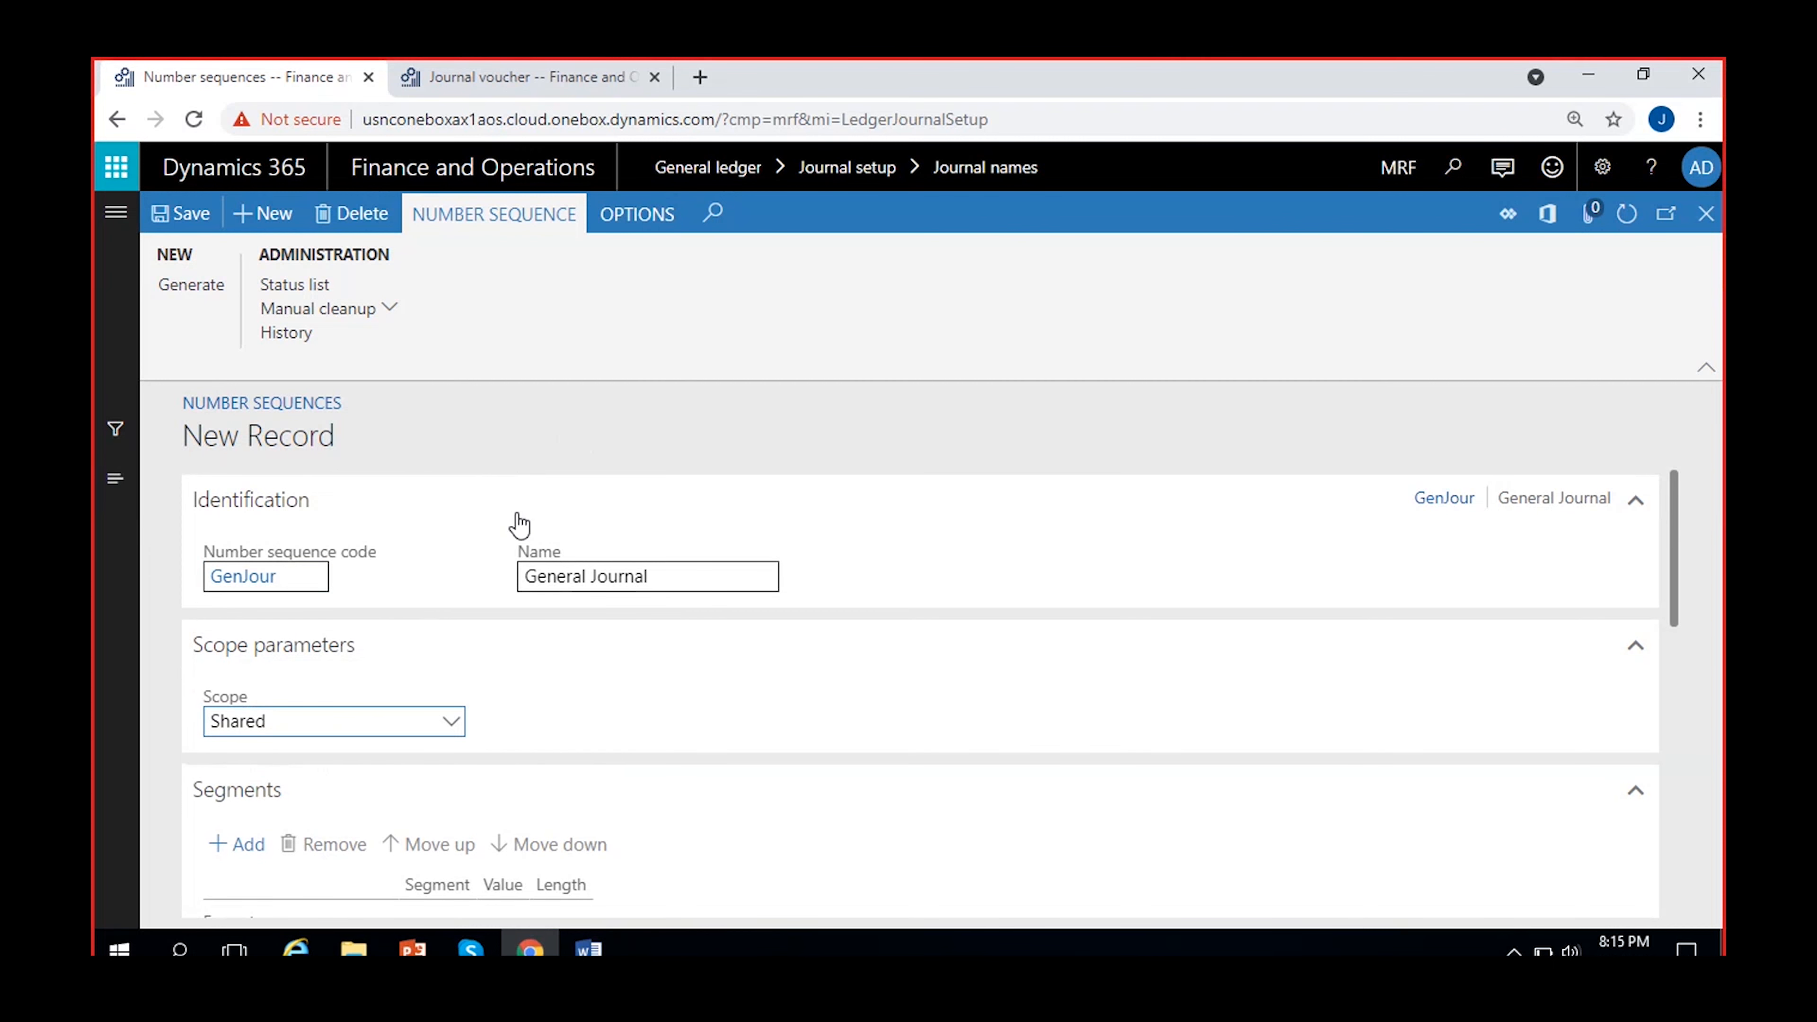
scroll(544, 629, down, 5)
scroll(544, 630, up, 5)
click(451, 723)
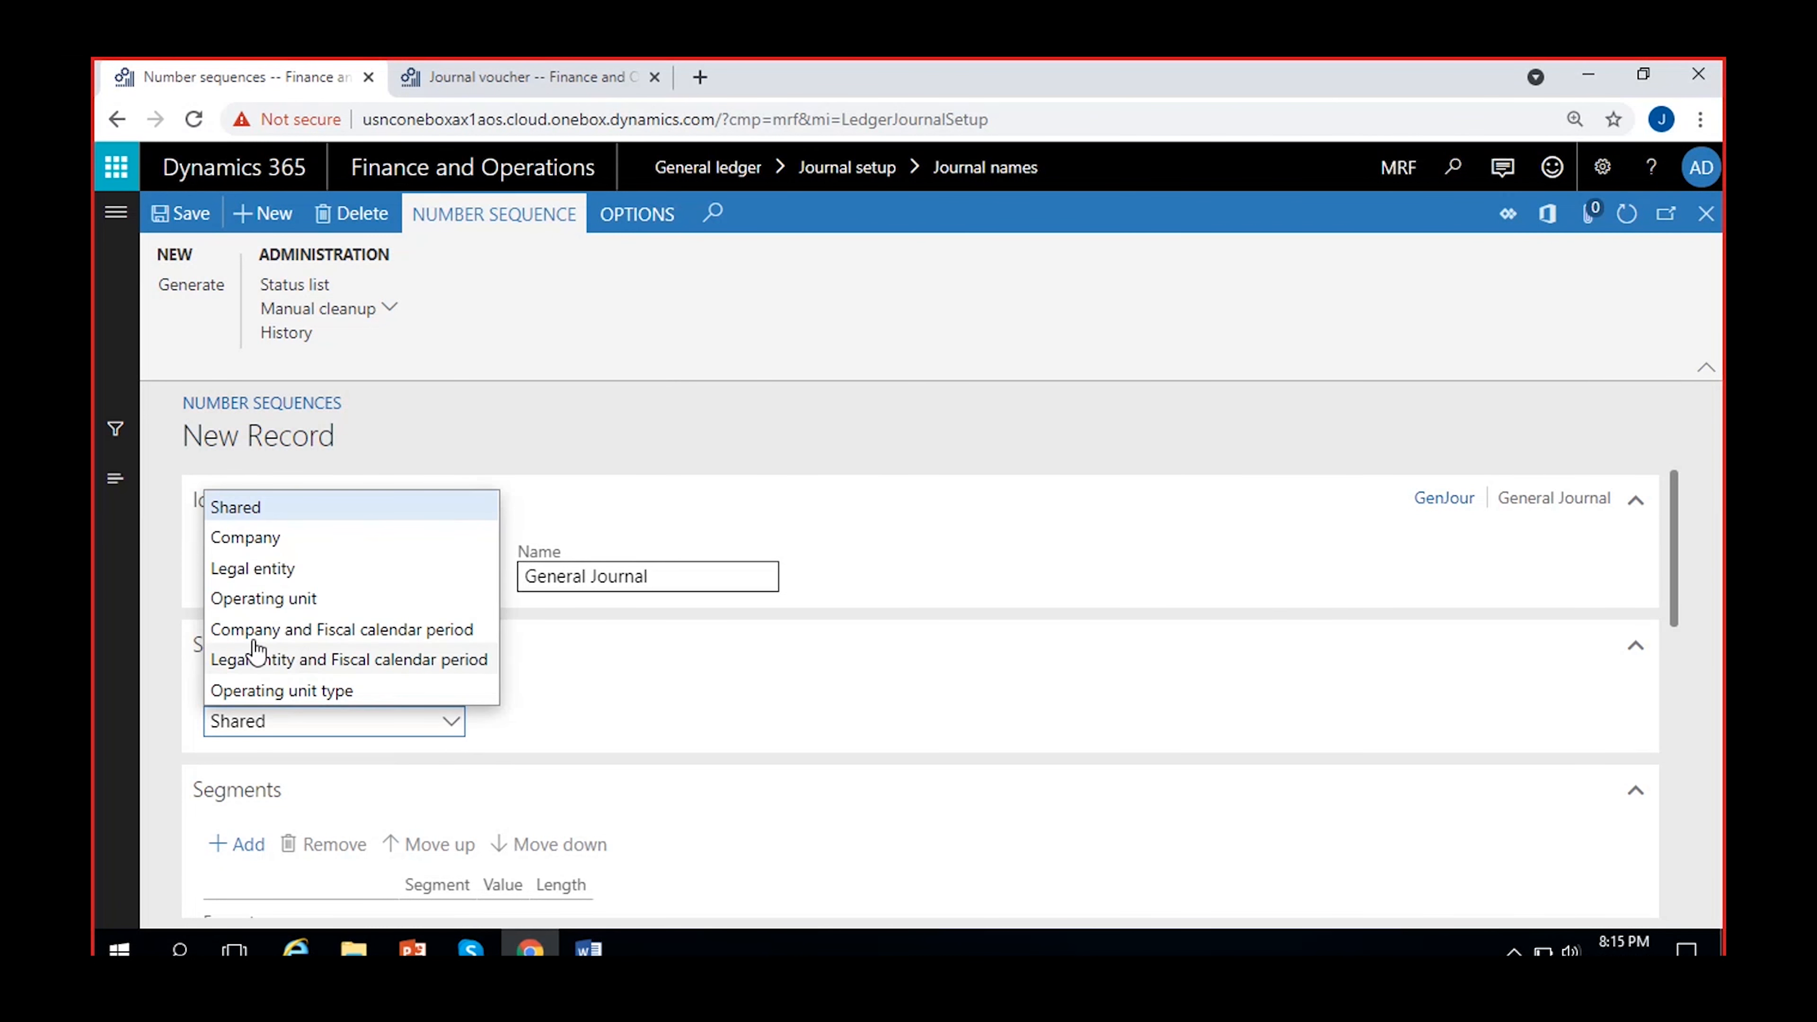
click(320, 542)
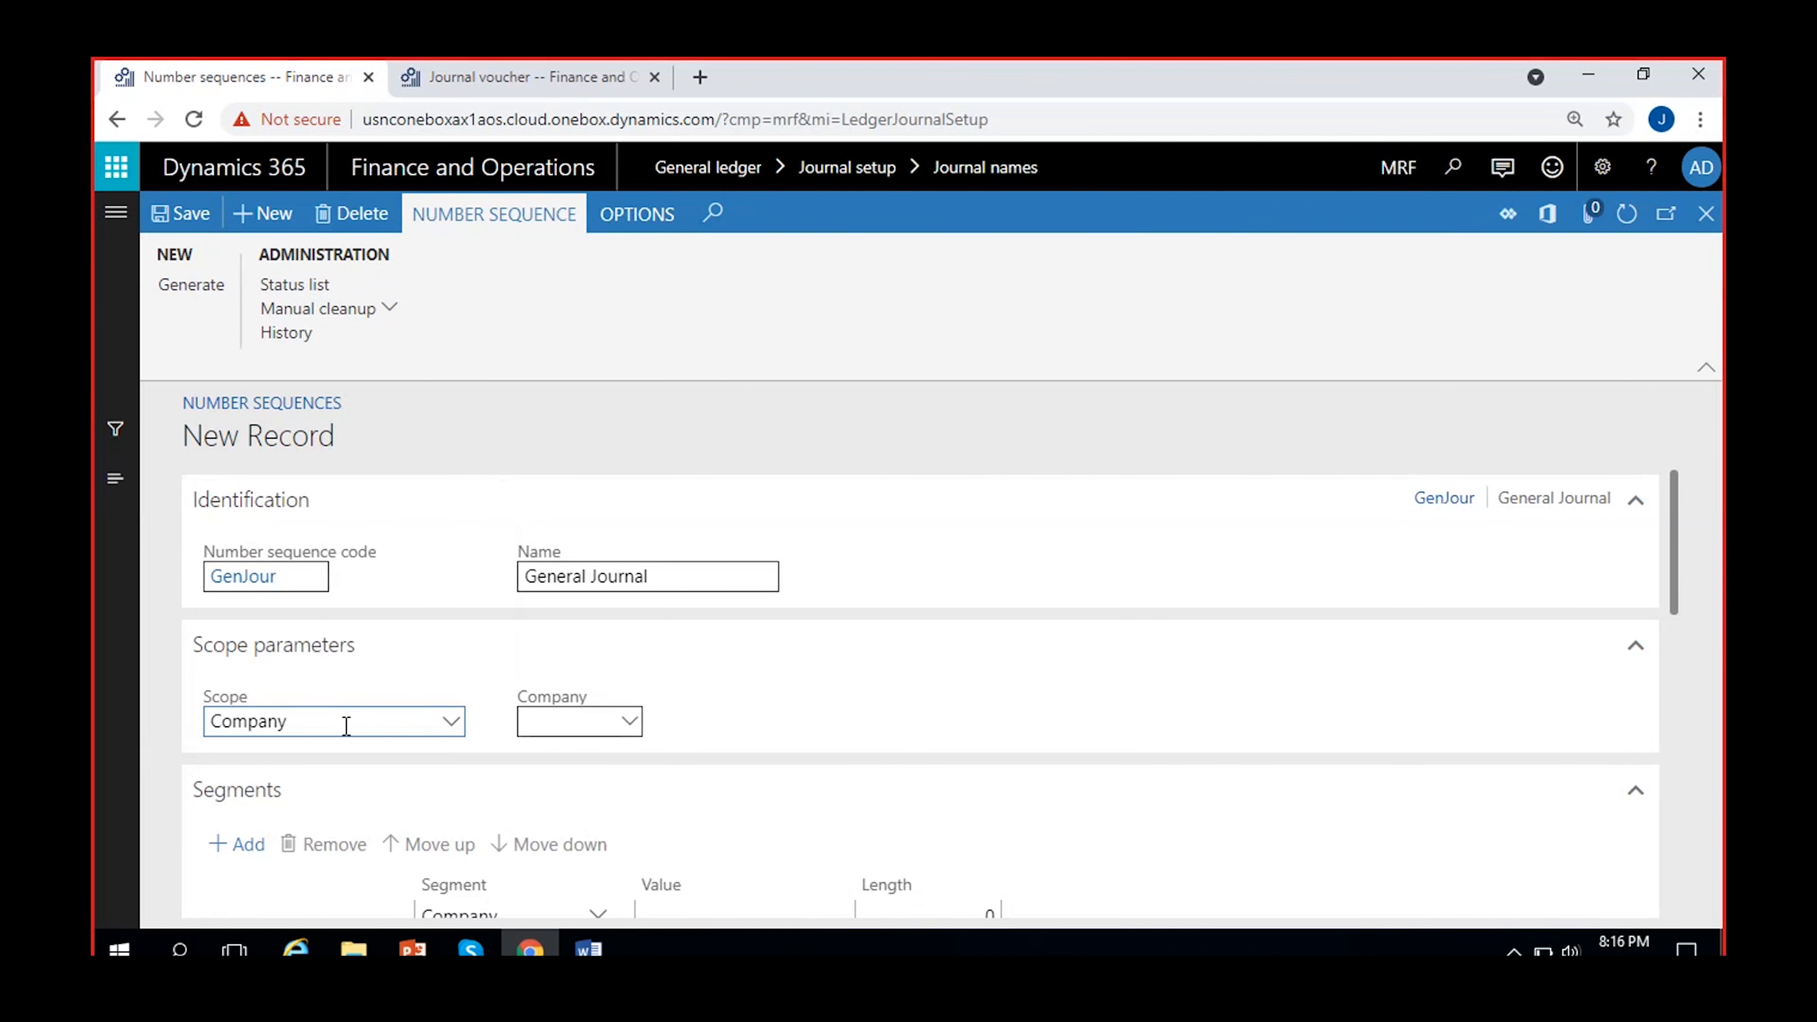
key(Tab)
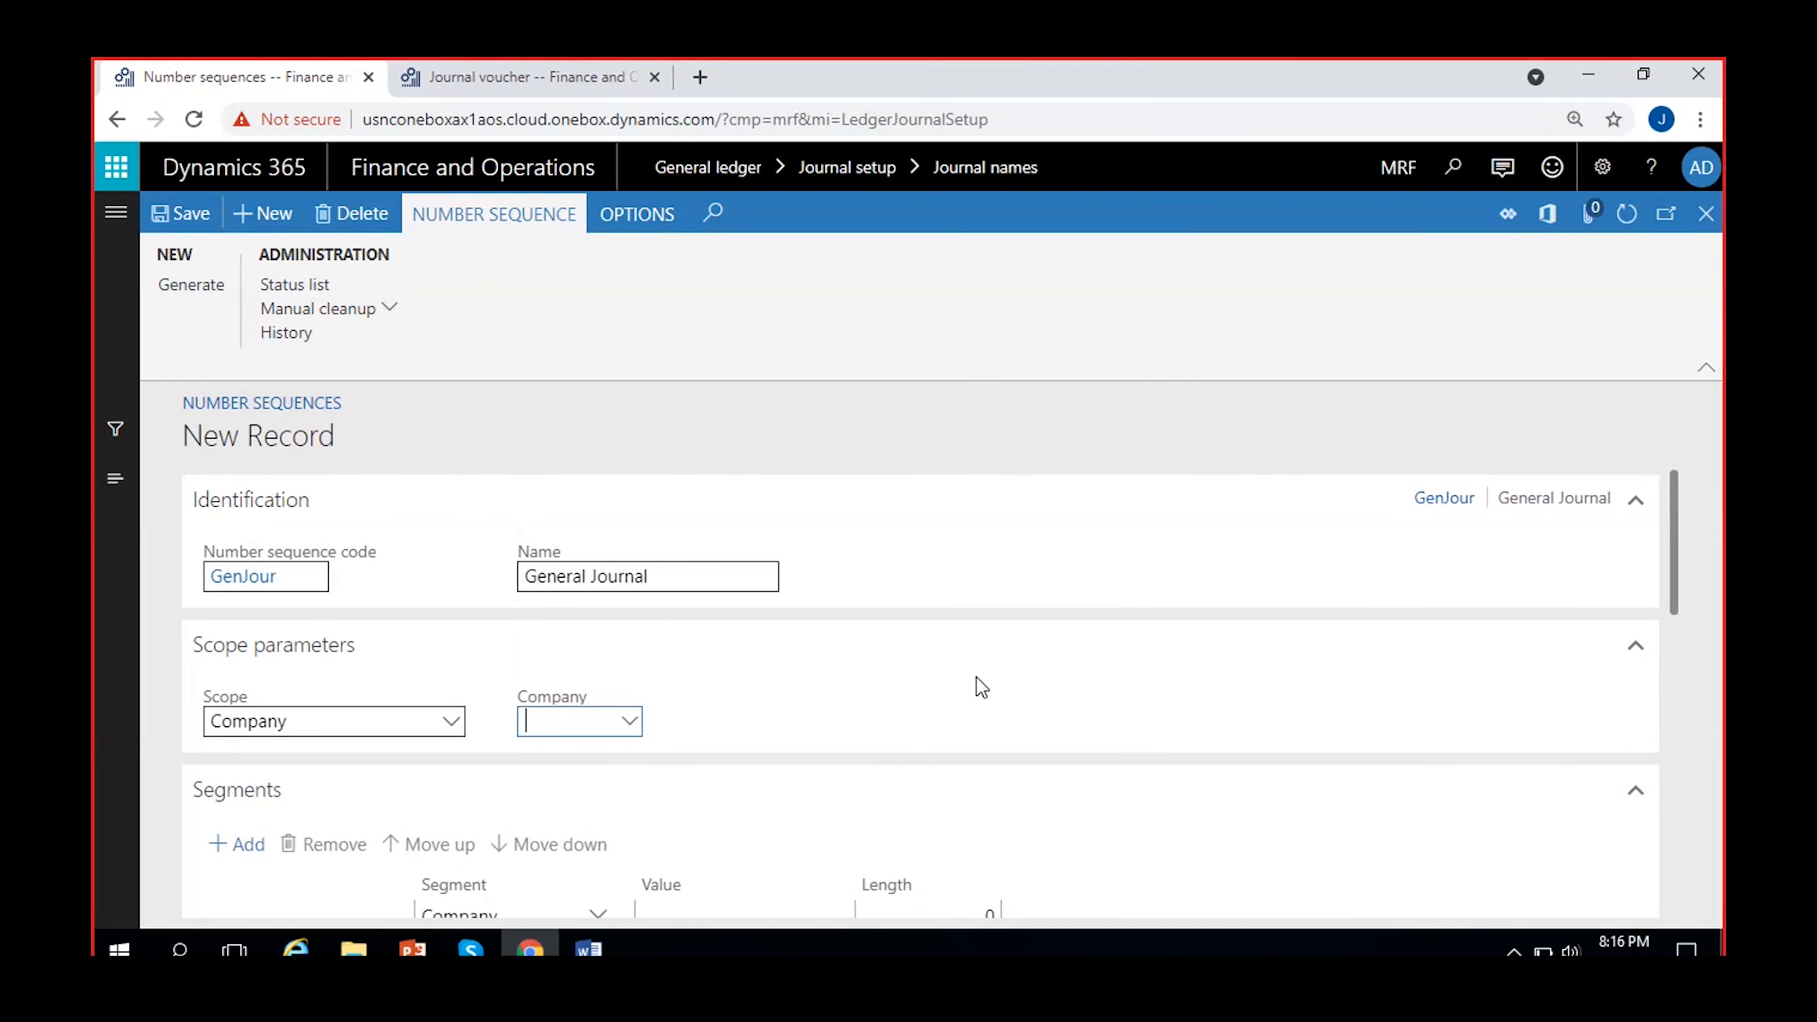
text(MRF)
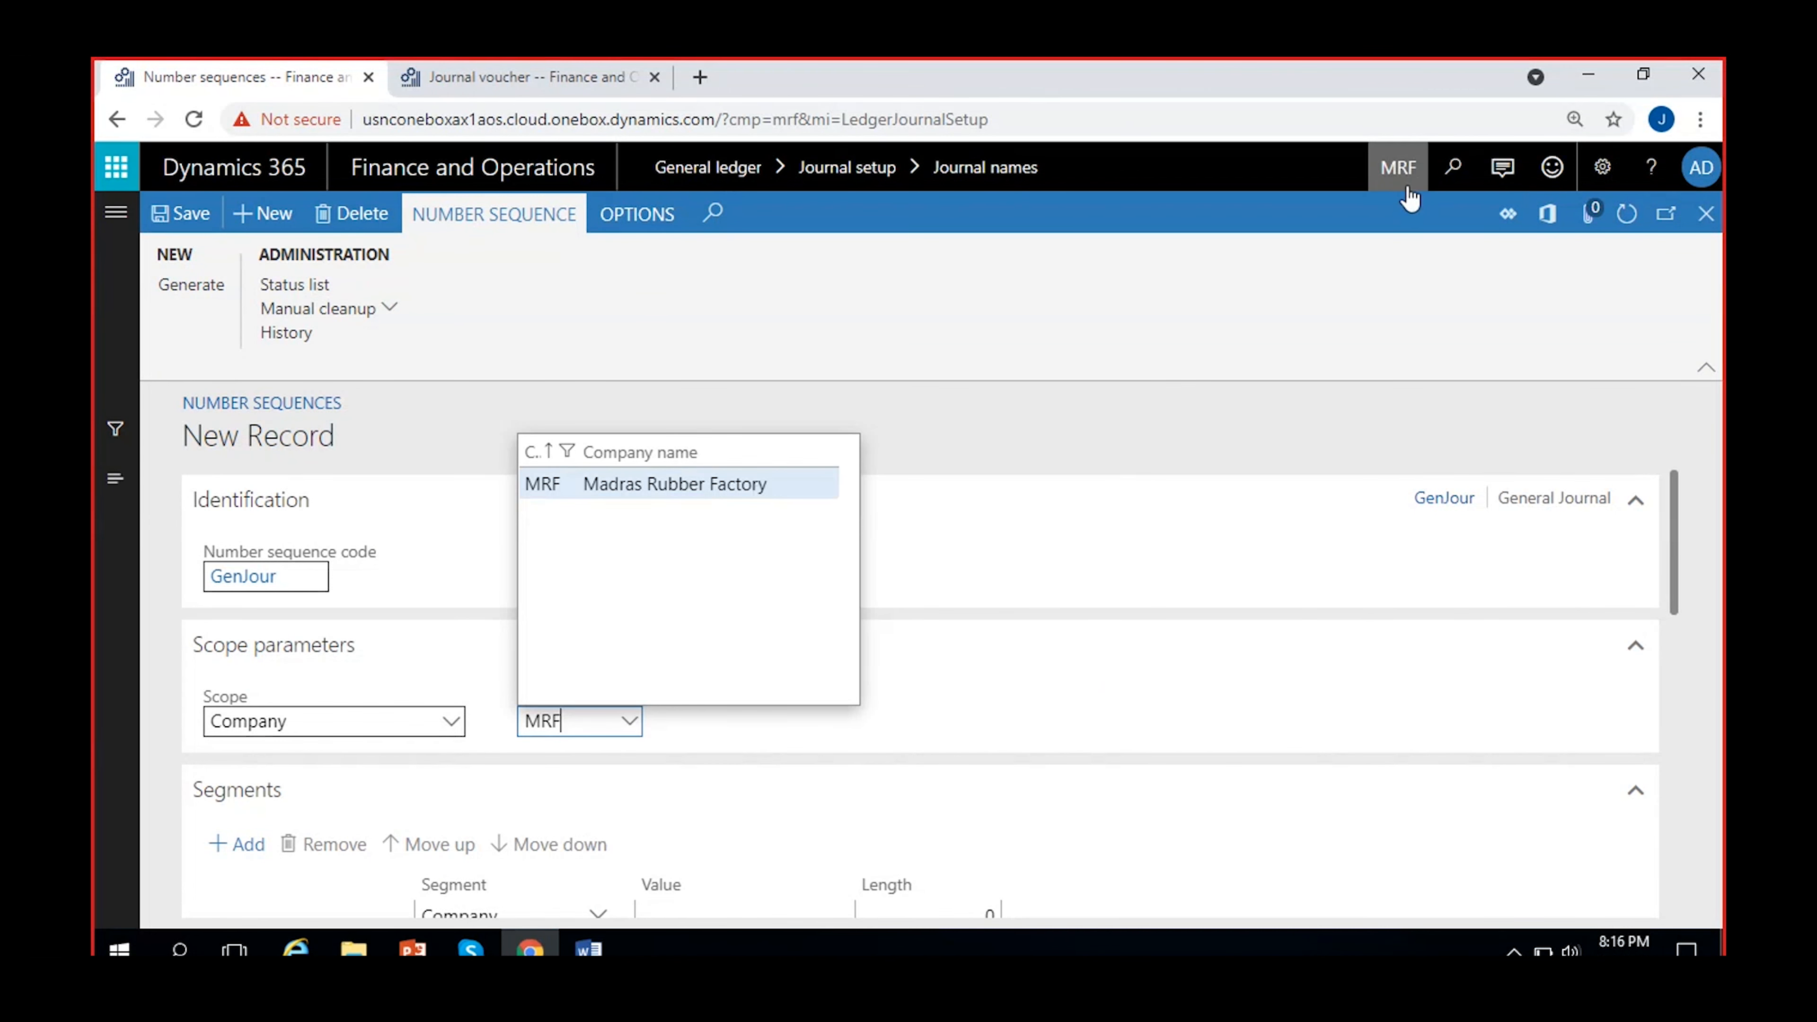
click(763, 490)
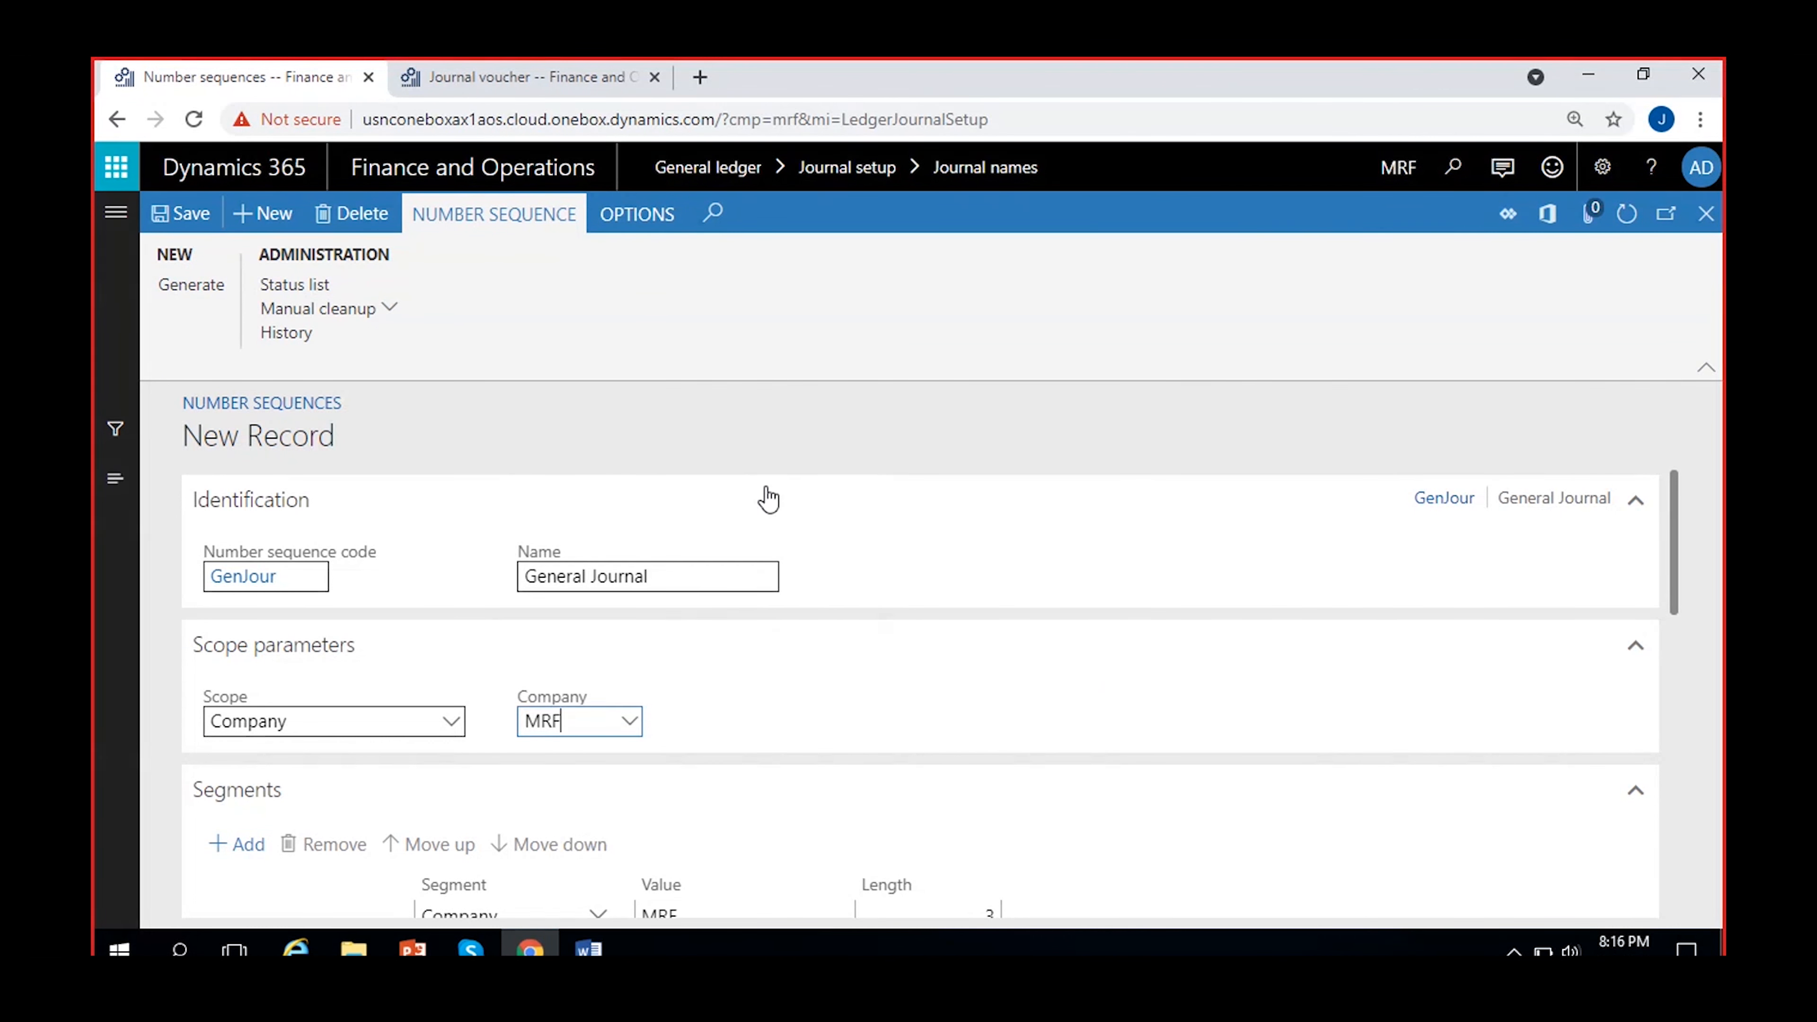
click(728, 719)
Review the GenJour number sequence's code, scope, segments and resulting number format
double_click(304, 577)
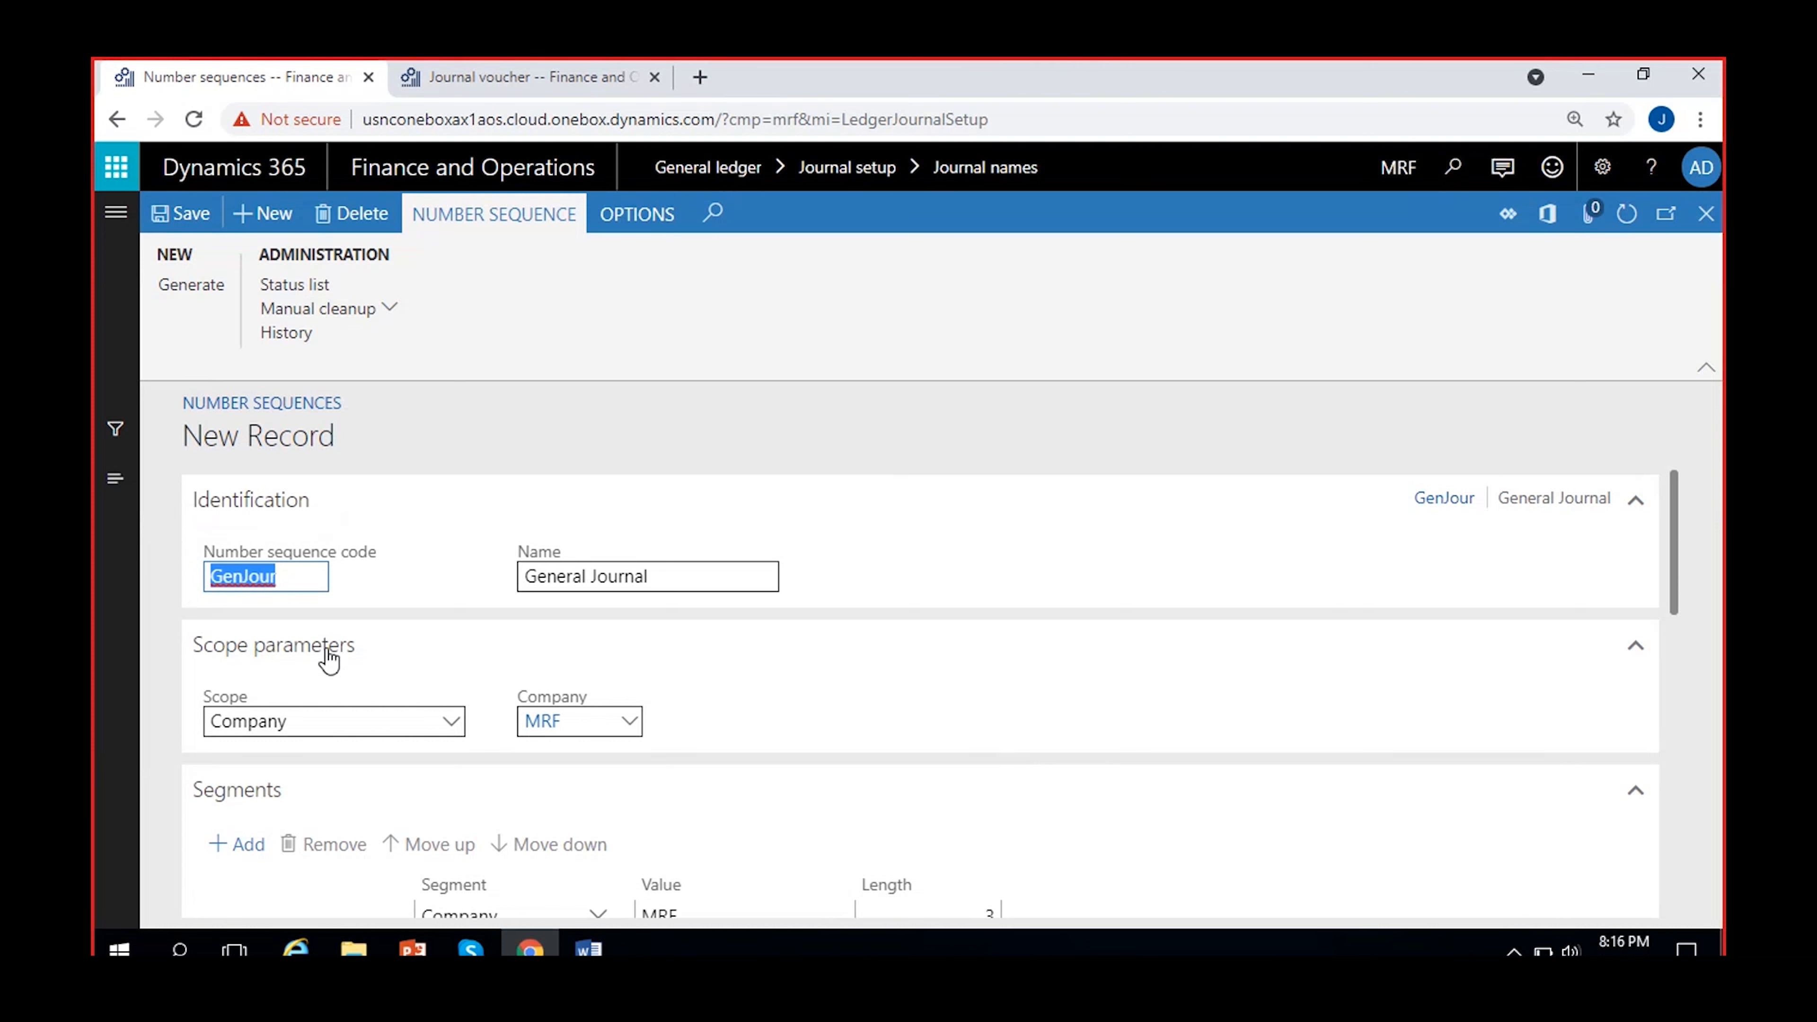
click(843, 708)
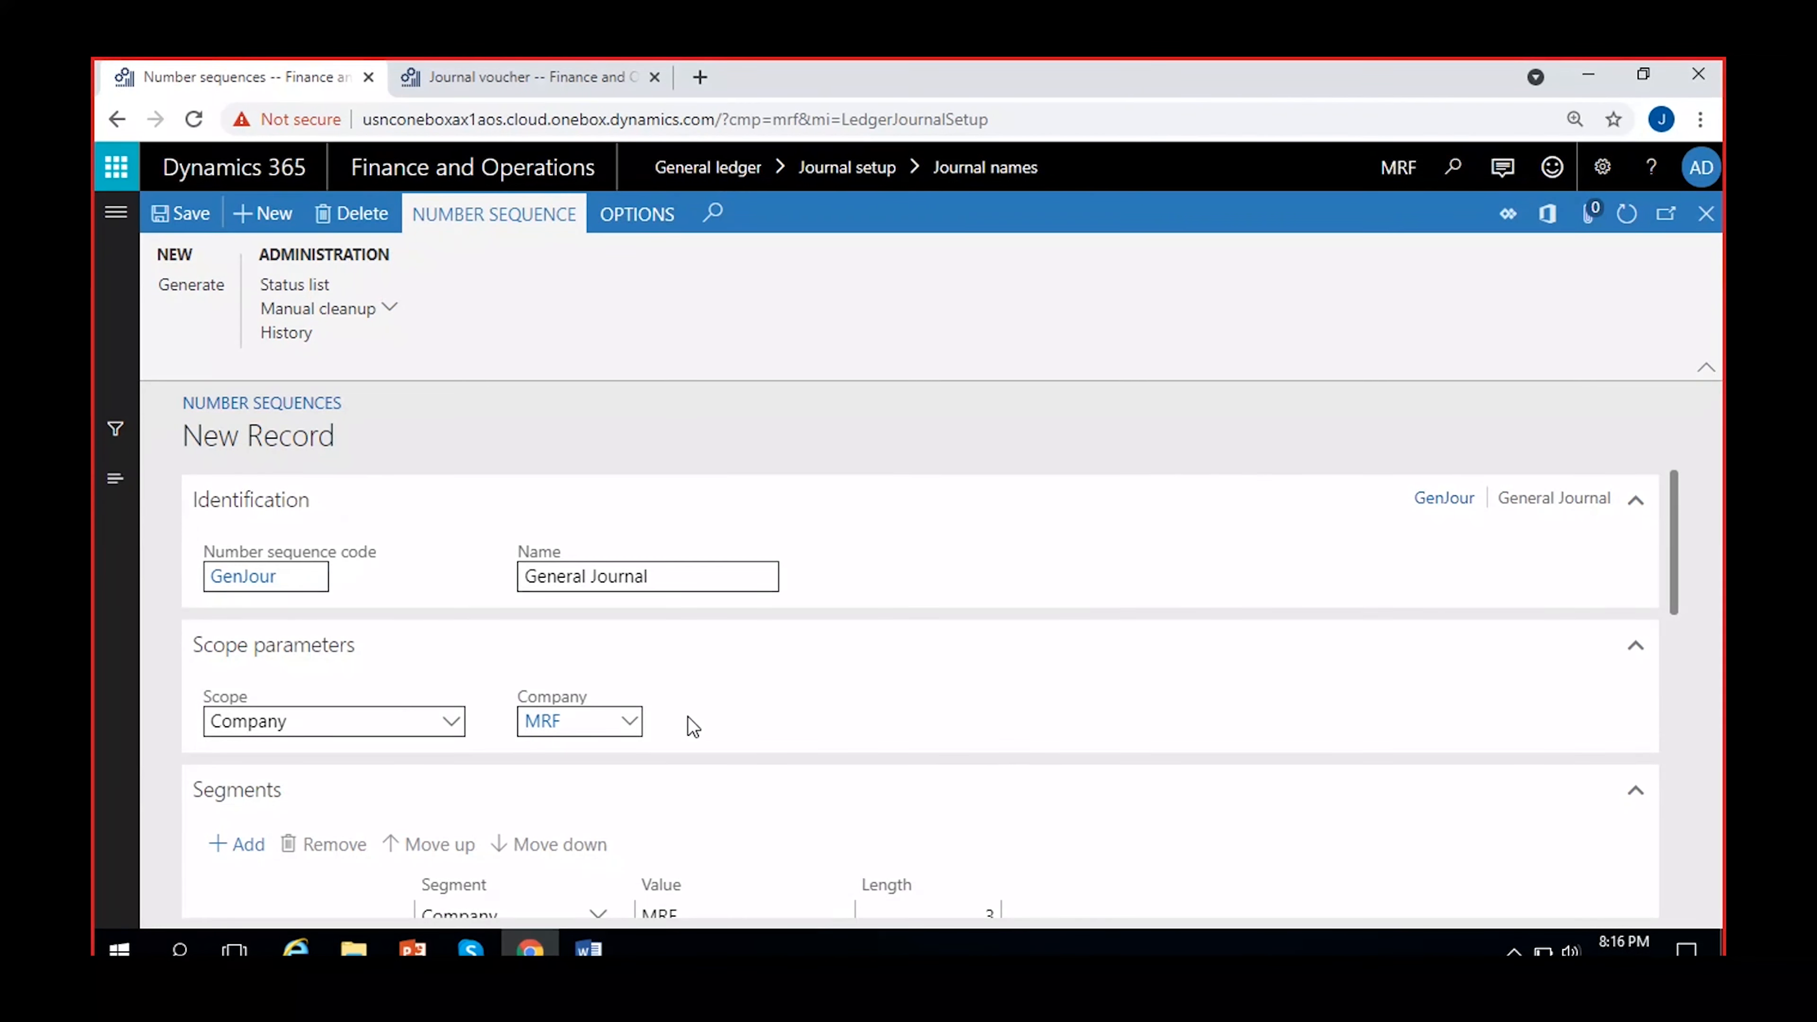
scroll(692, 726, down, 2)
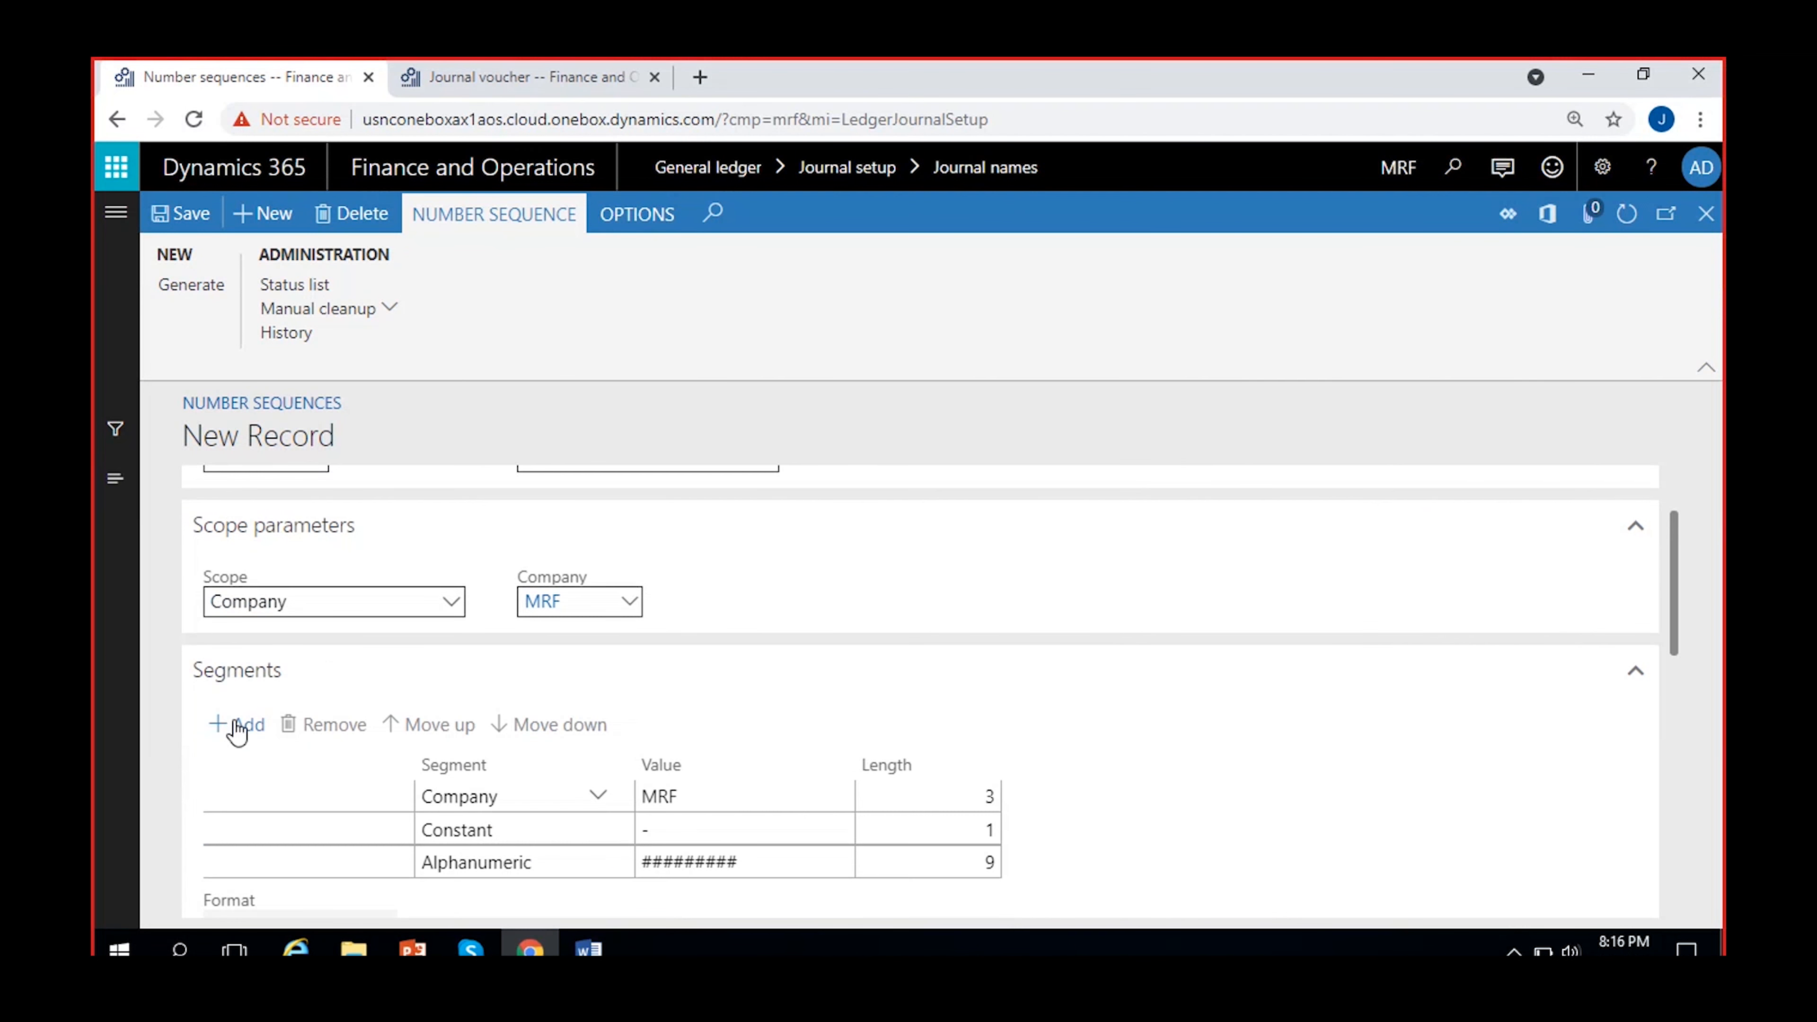
scroll(972, 758, down, 2)
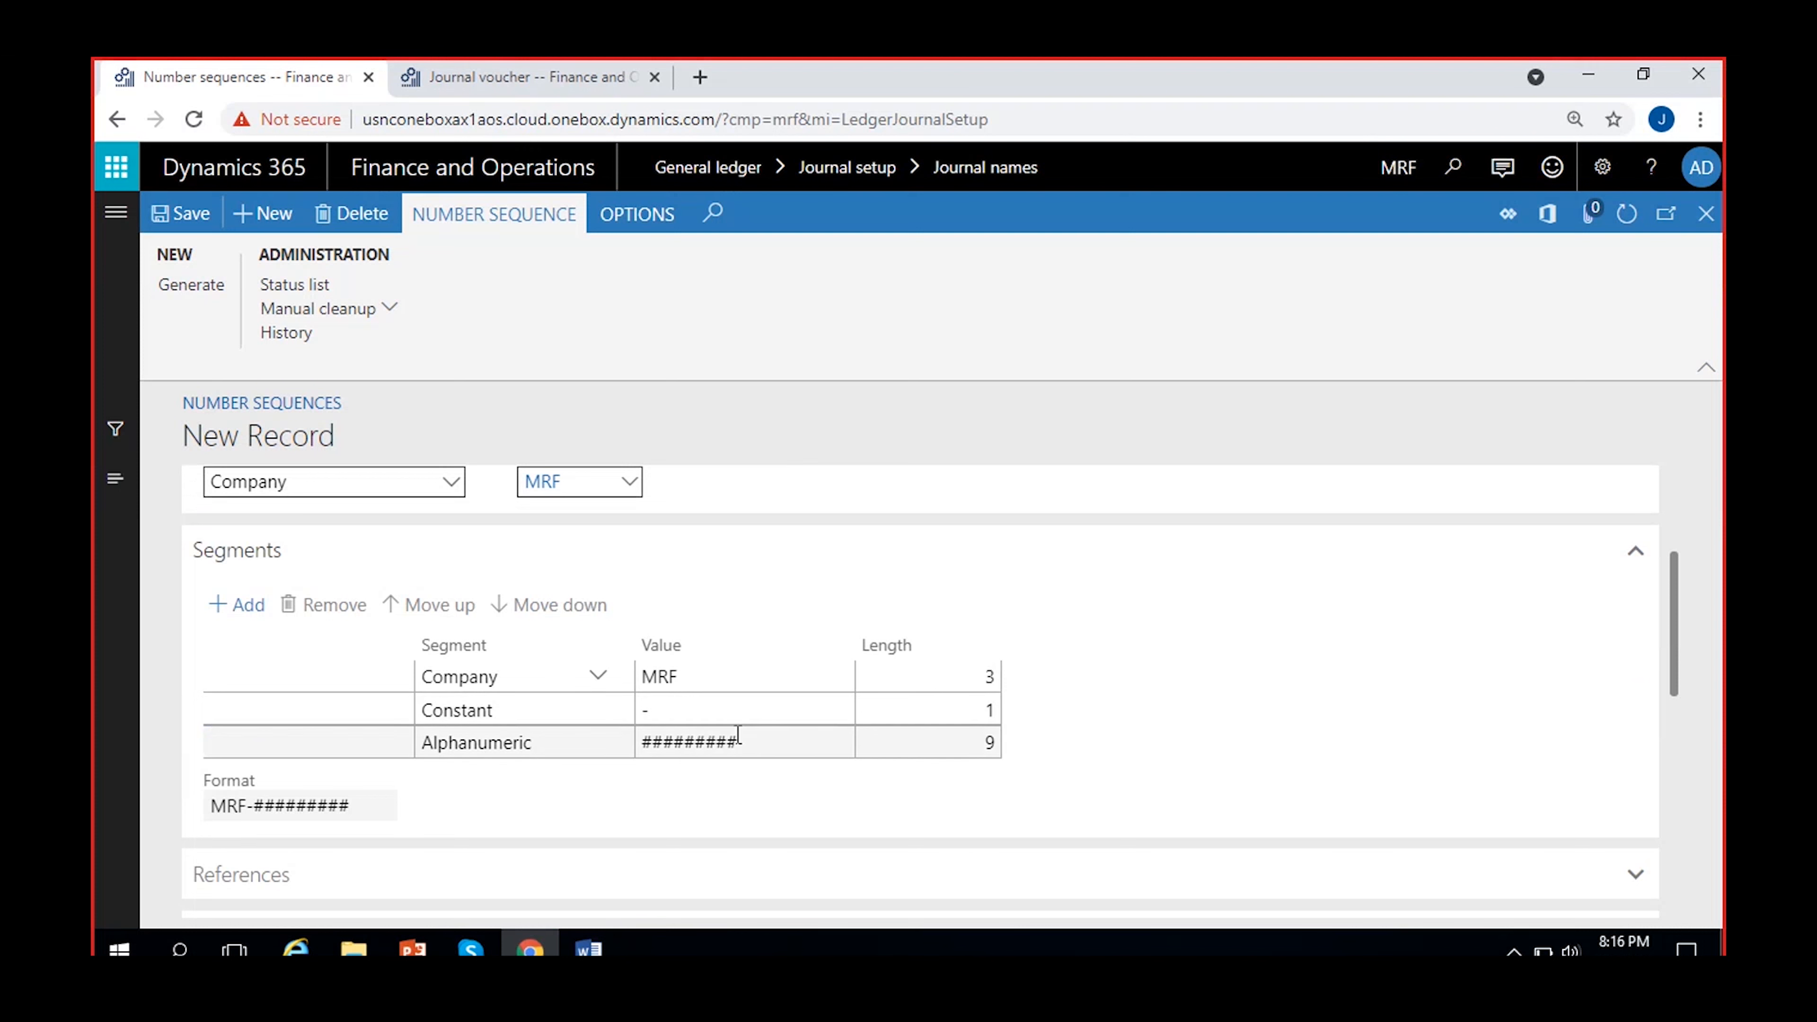
drag(1679, 615, 1681, 629)
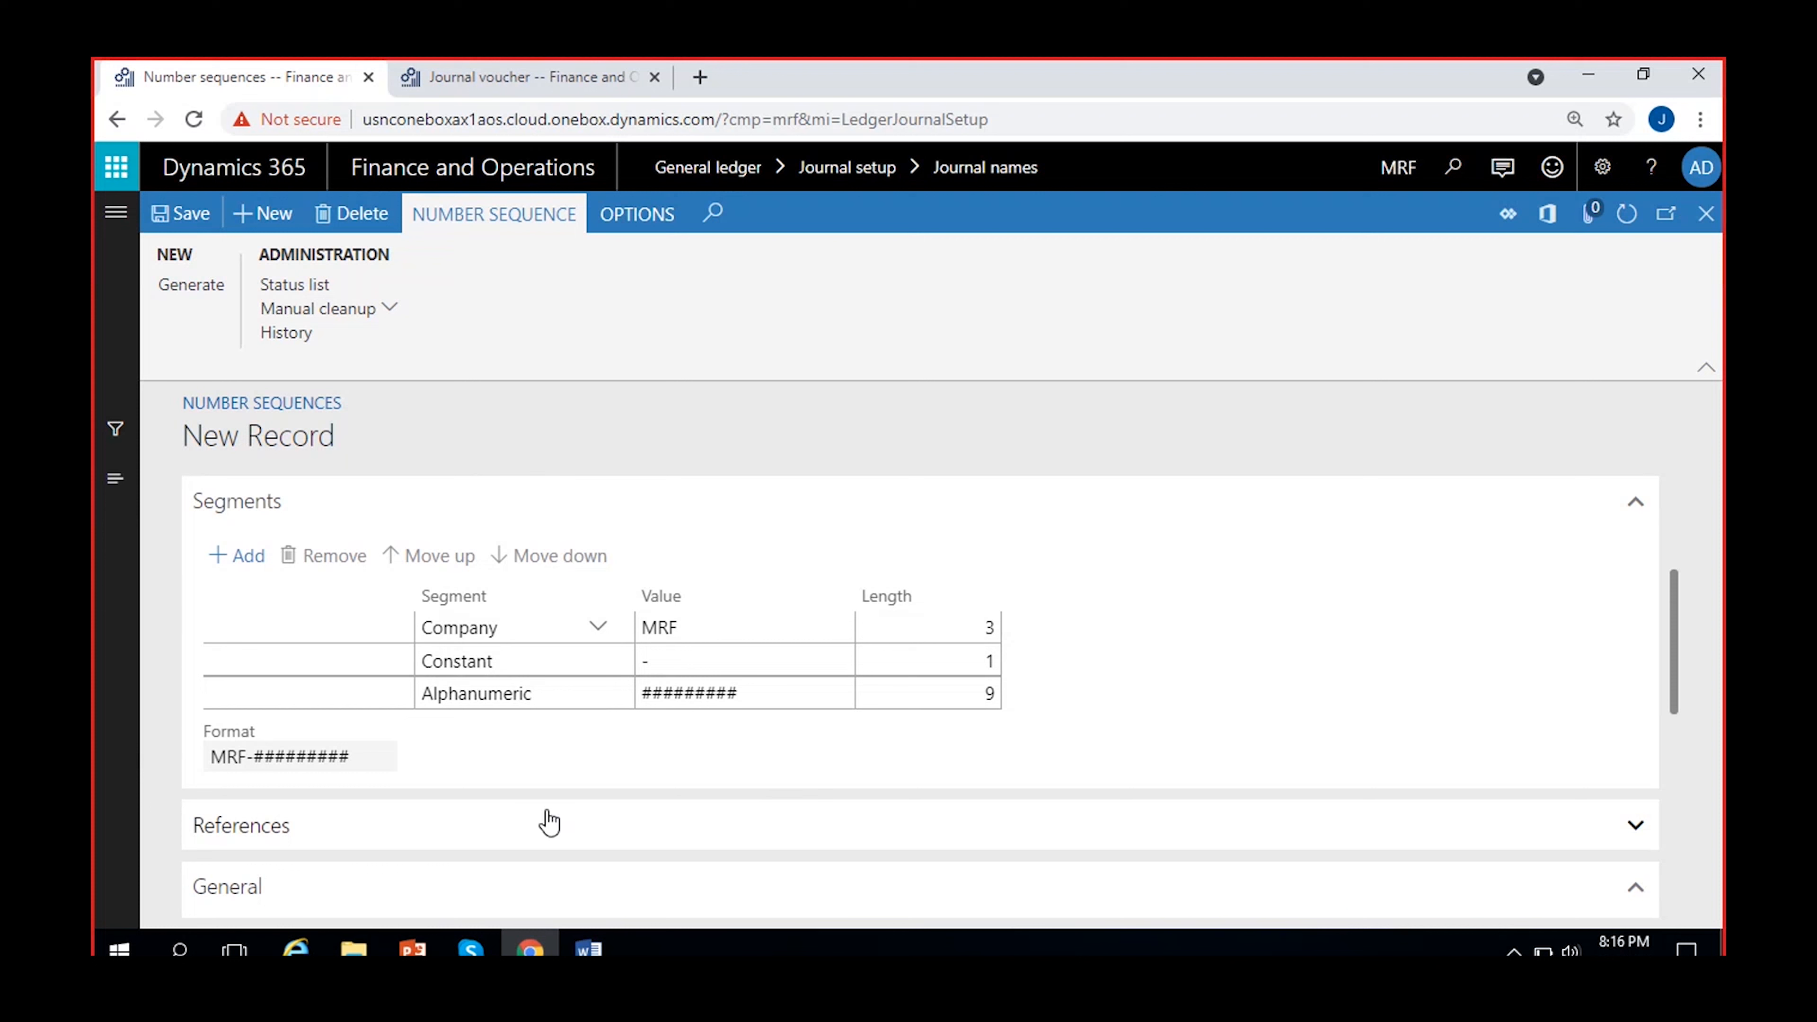
Compare the GenJour sequence's segment format with the voucher number on the USMF journal voucher line
drag(209, 757, 373, 755)
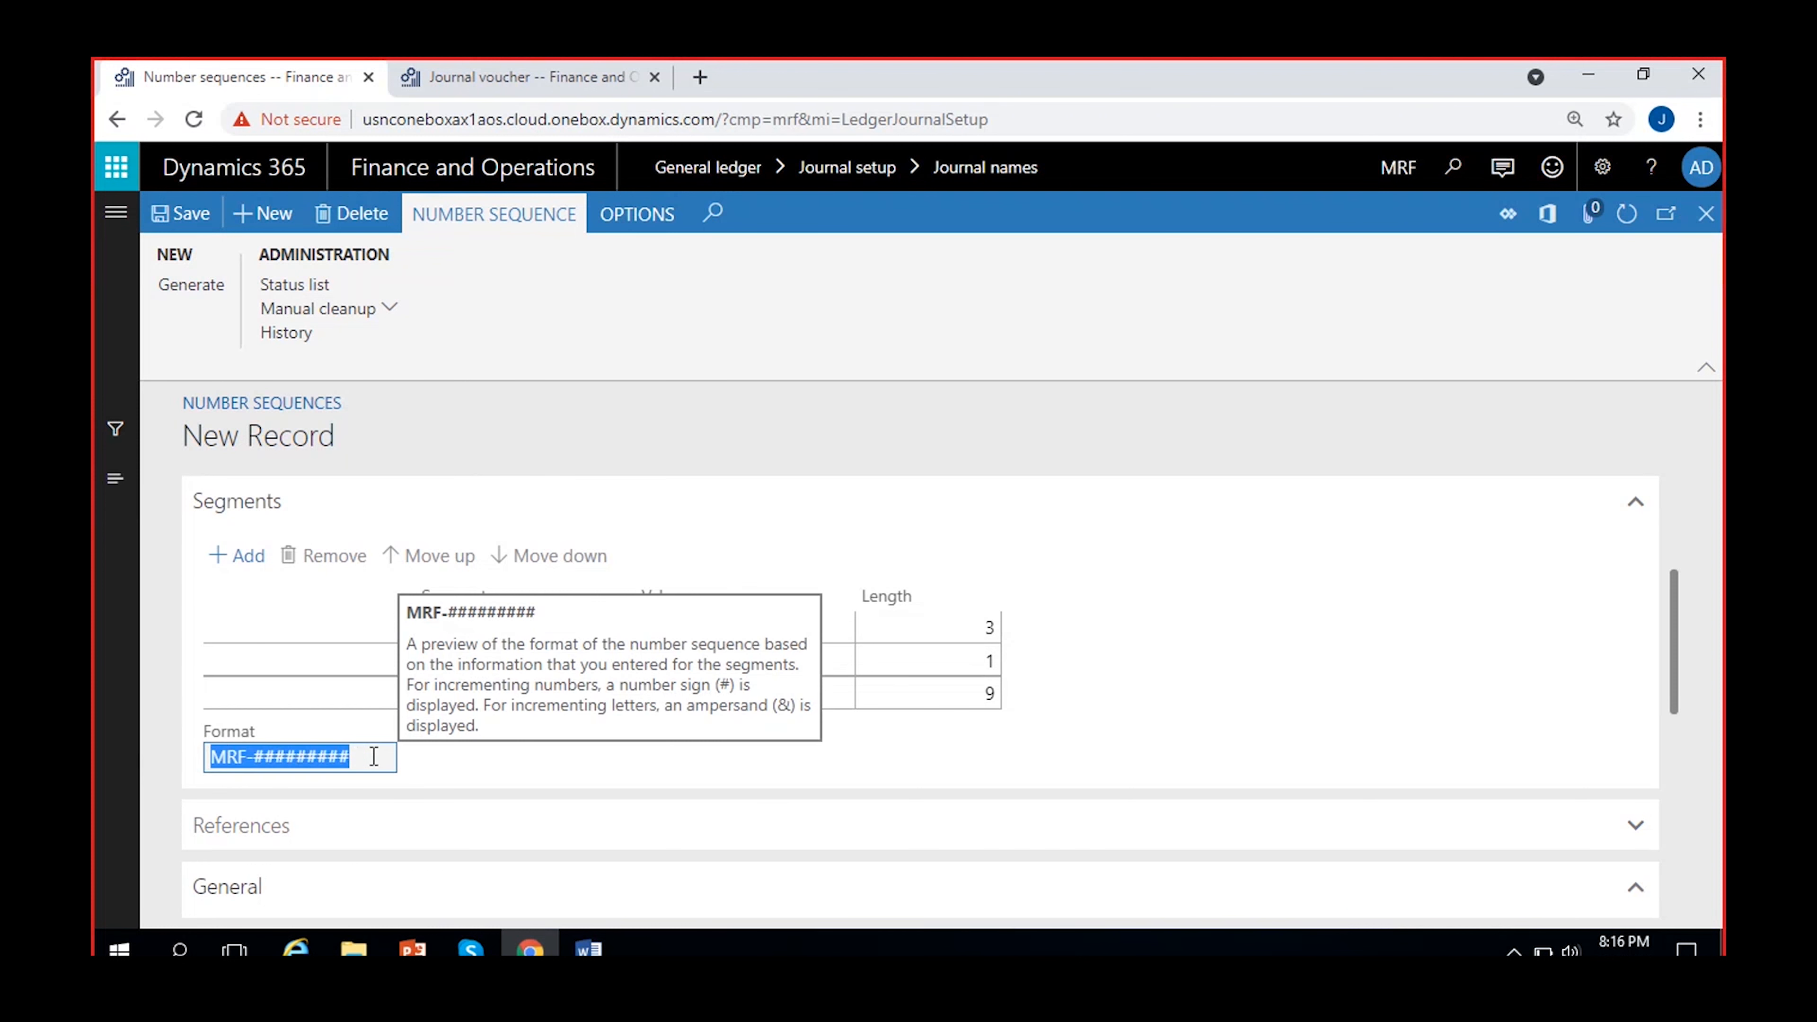
click(253, 763)
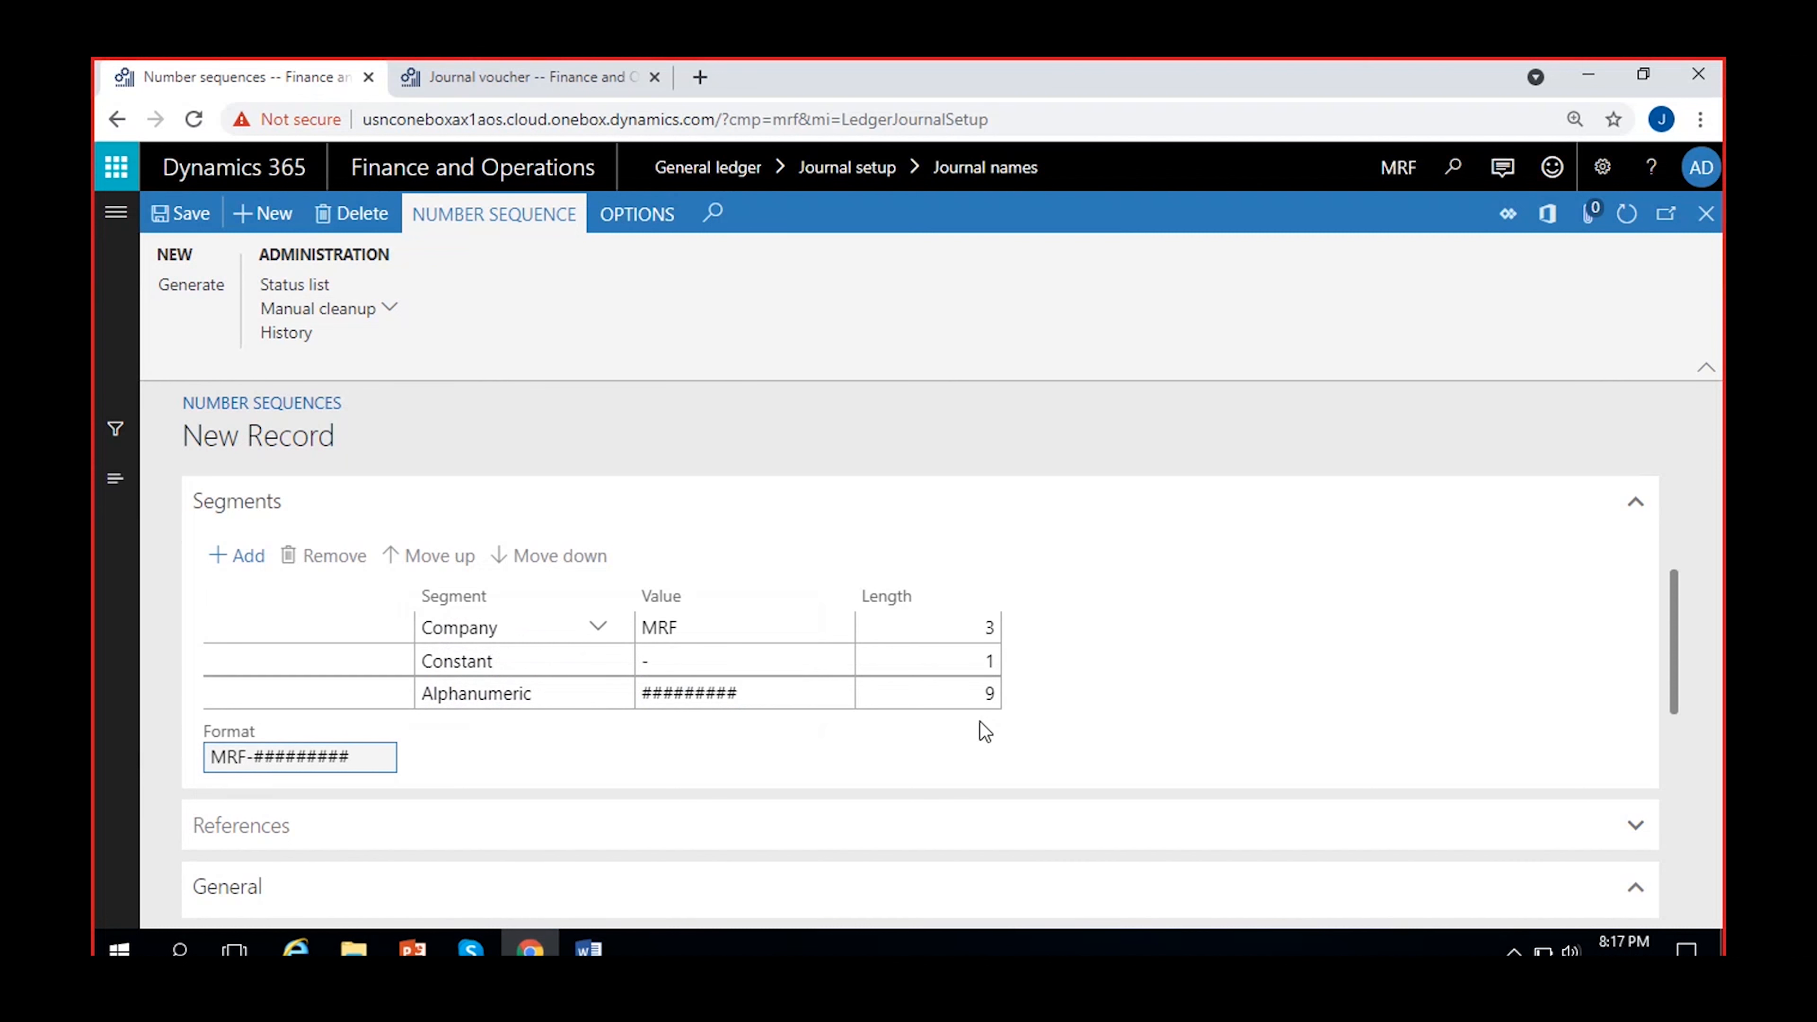
click(594, 75)
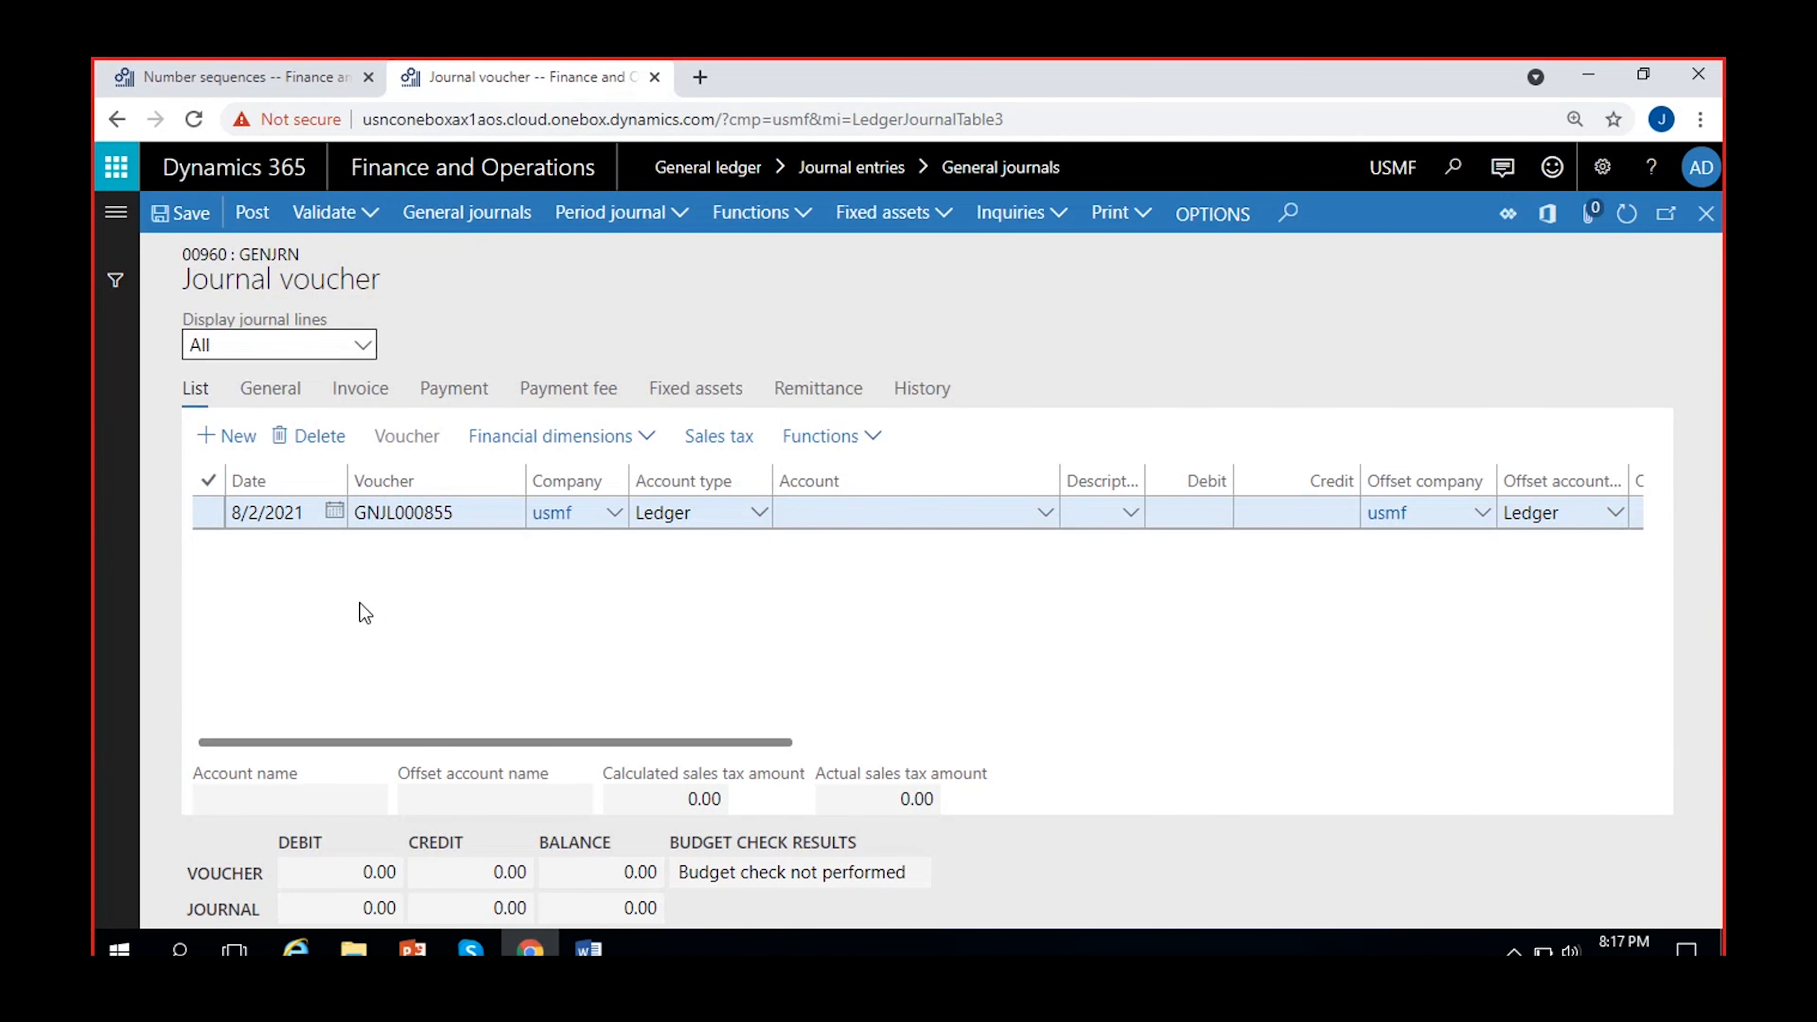
click(307, 76)
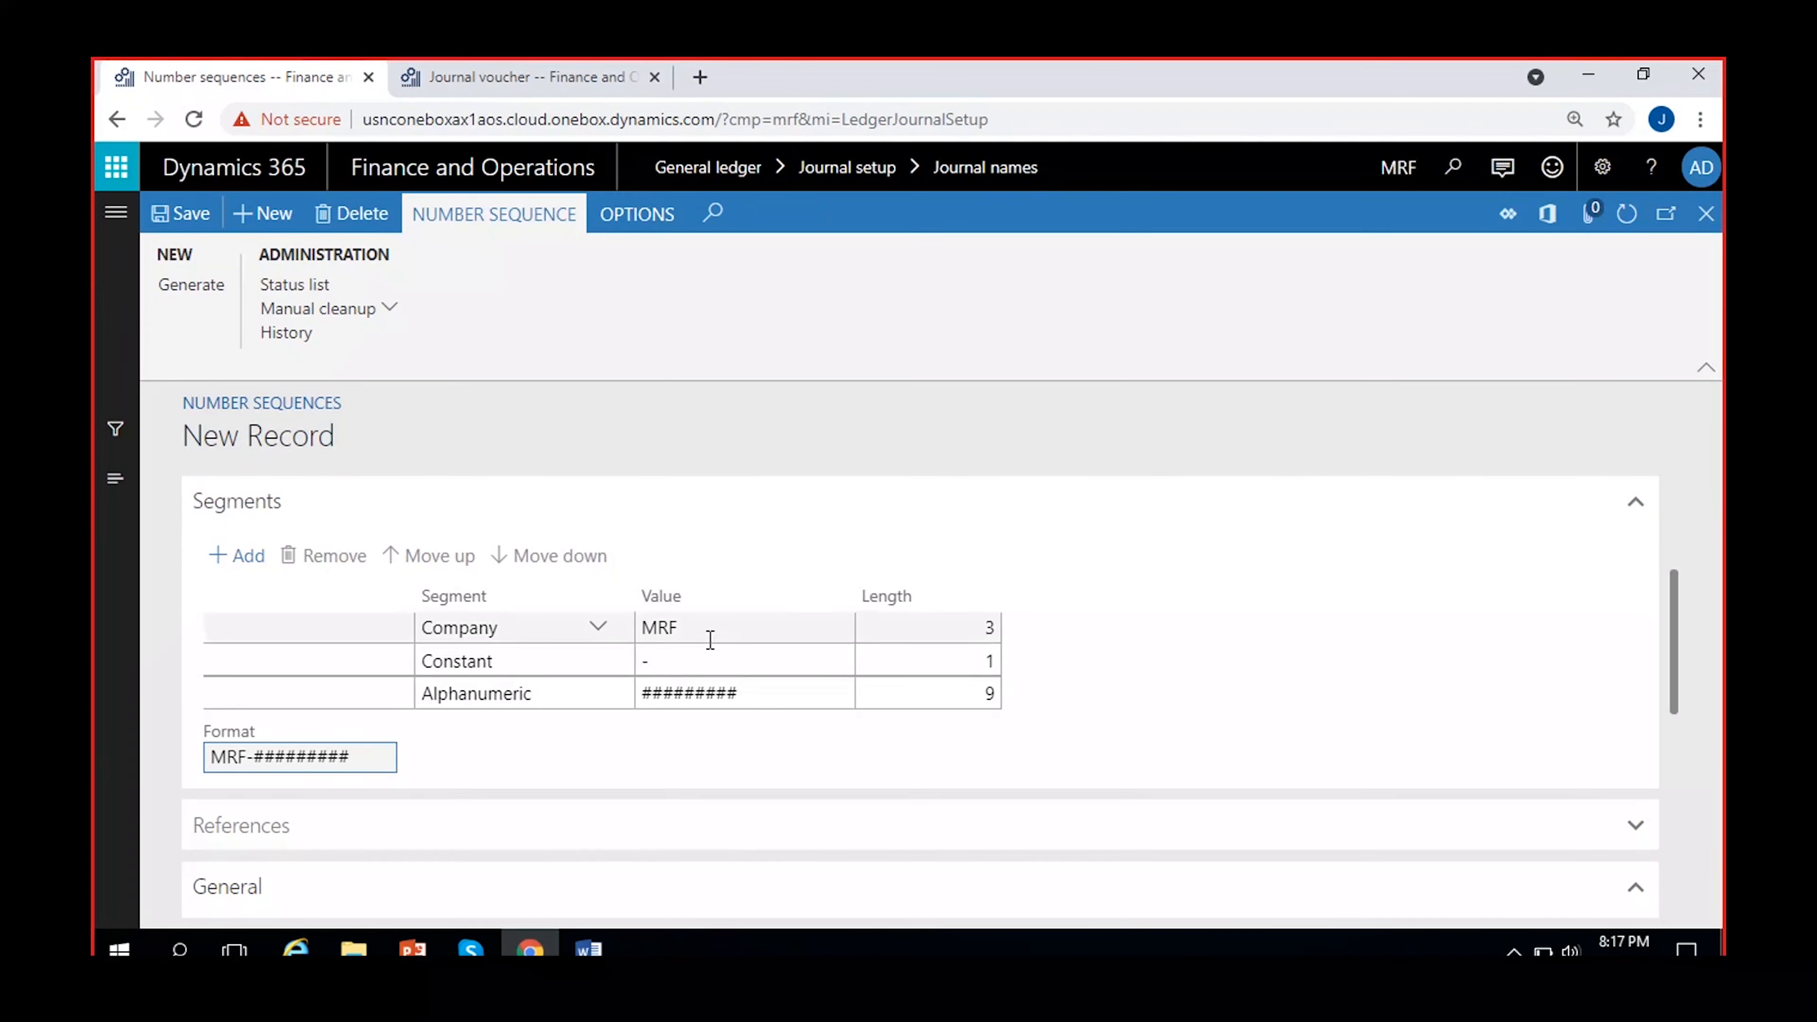
click(729, 628)
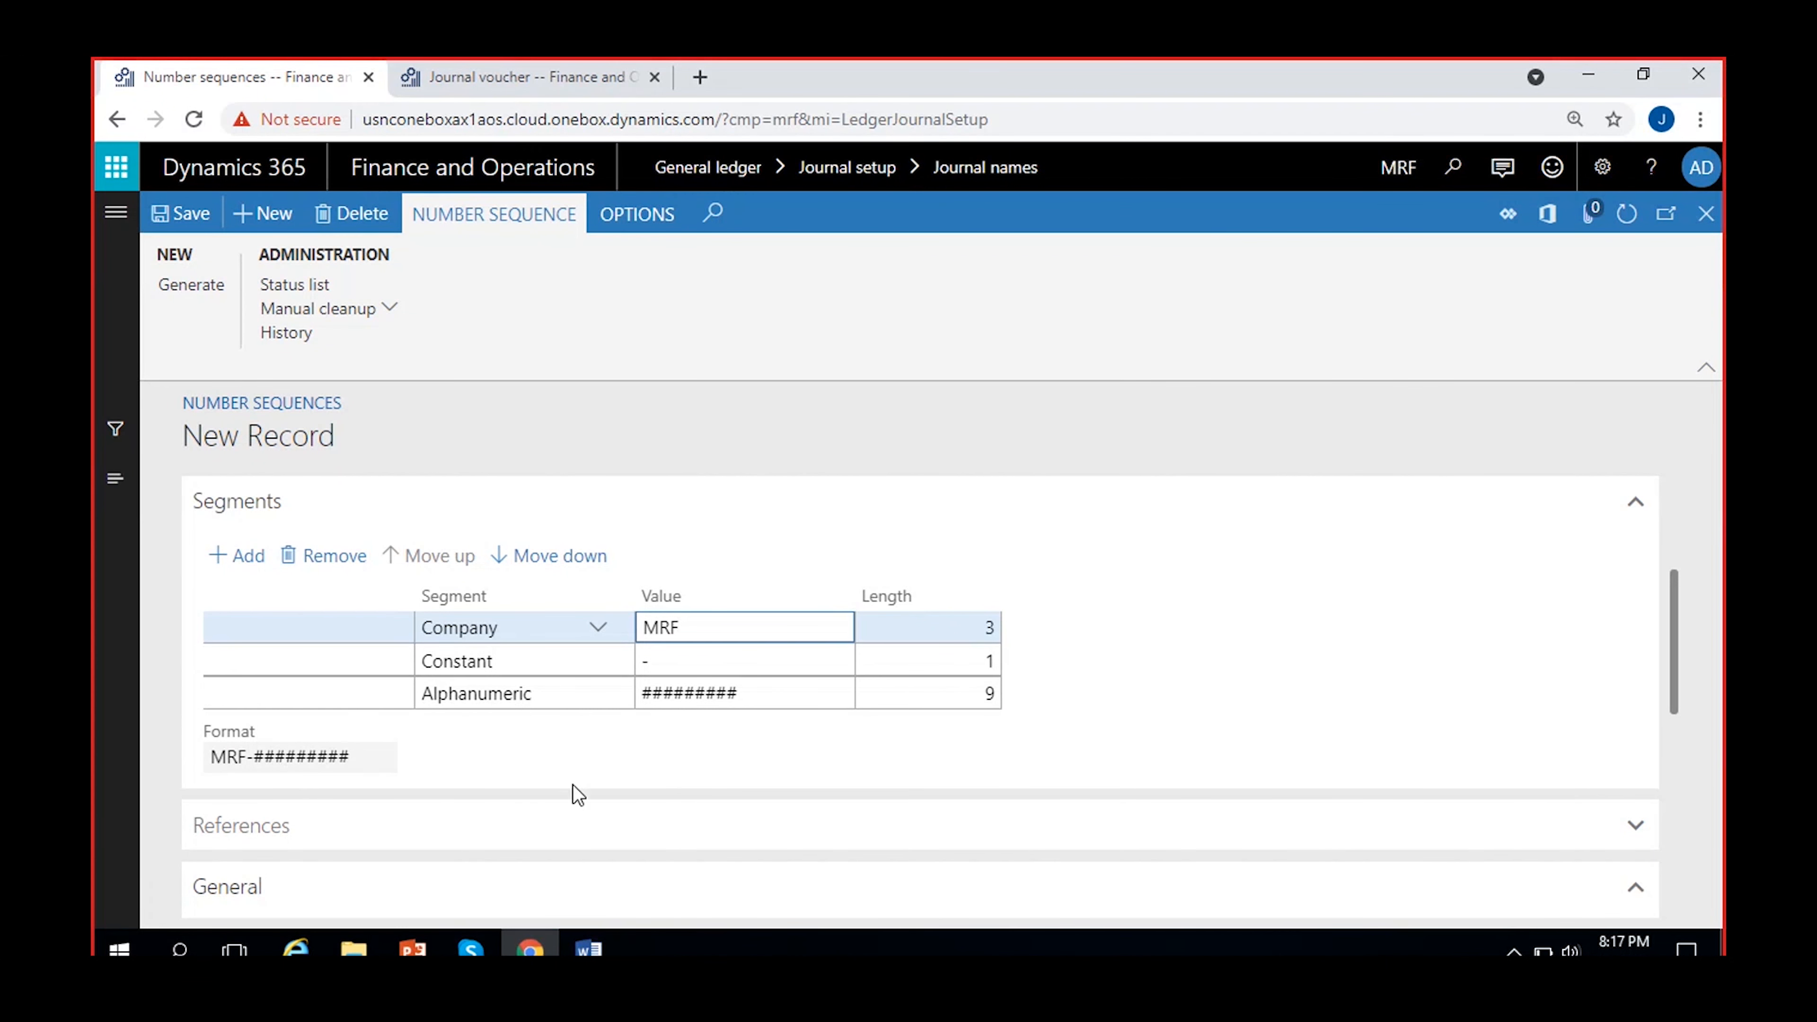
click(528, 79)
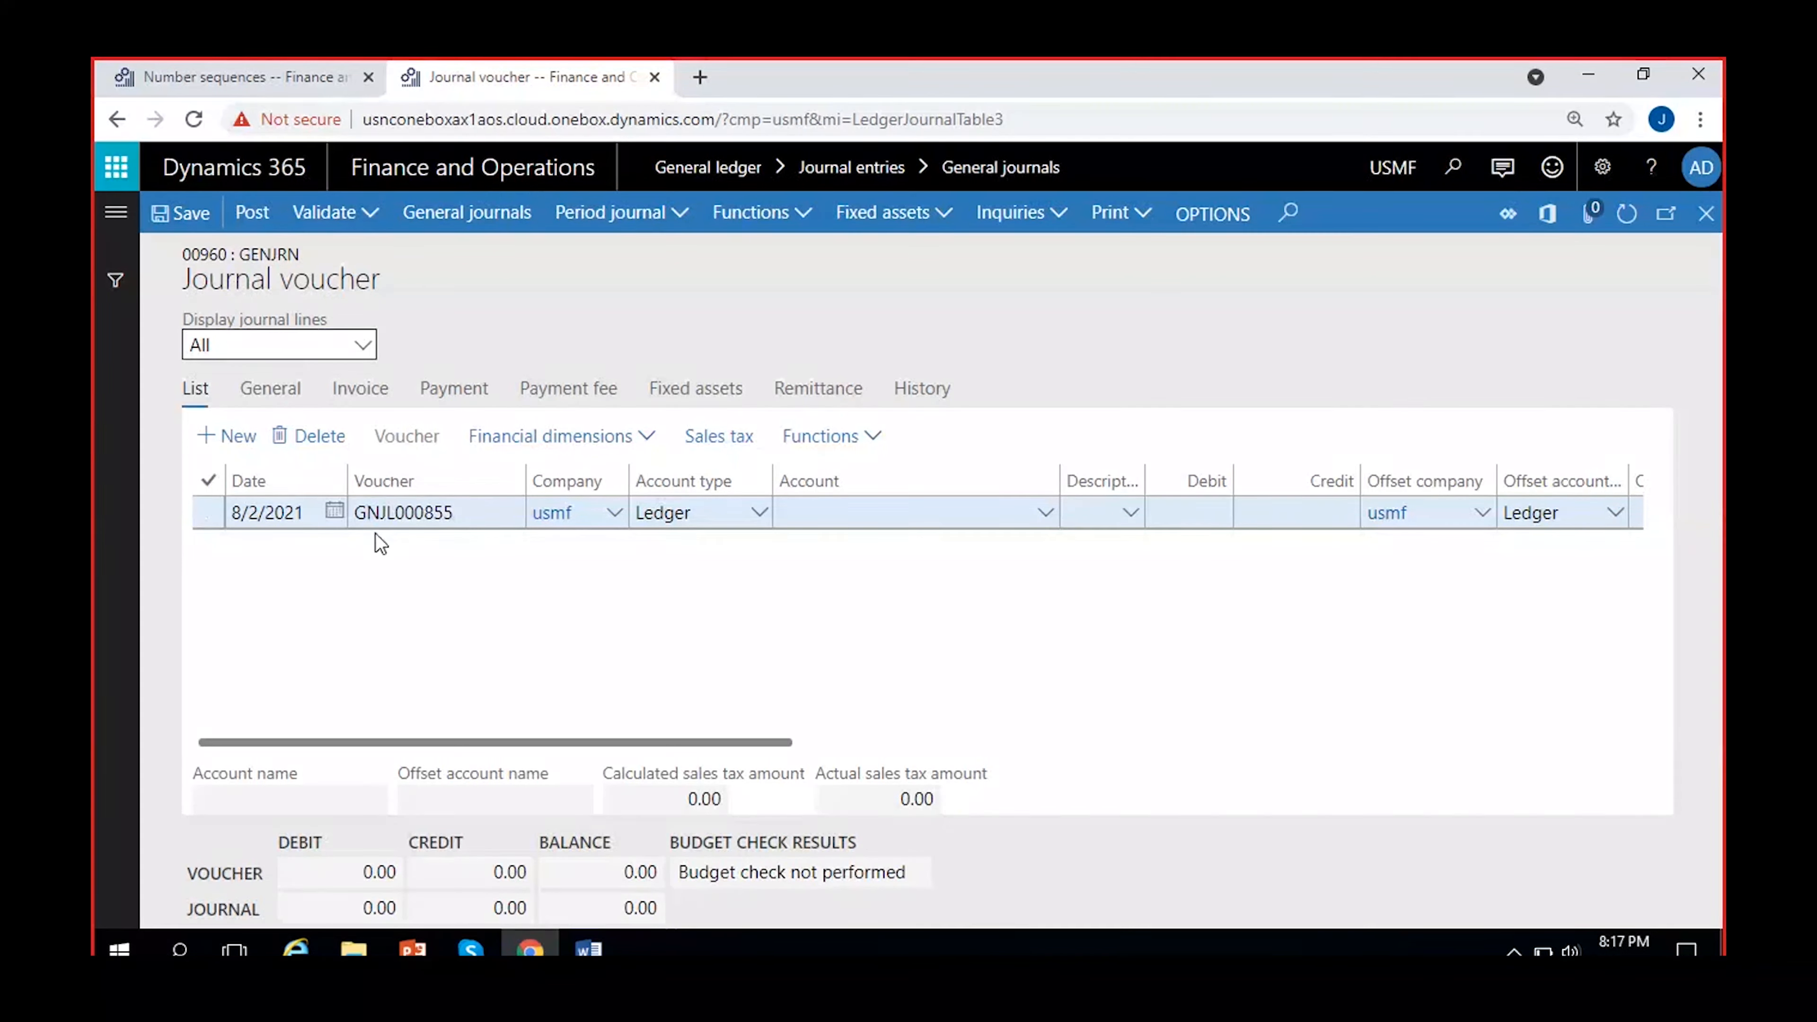
click(281, 75)
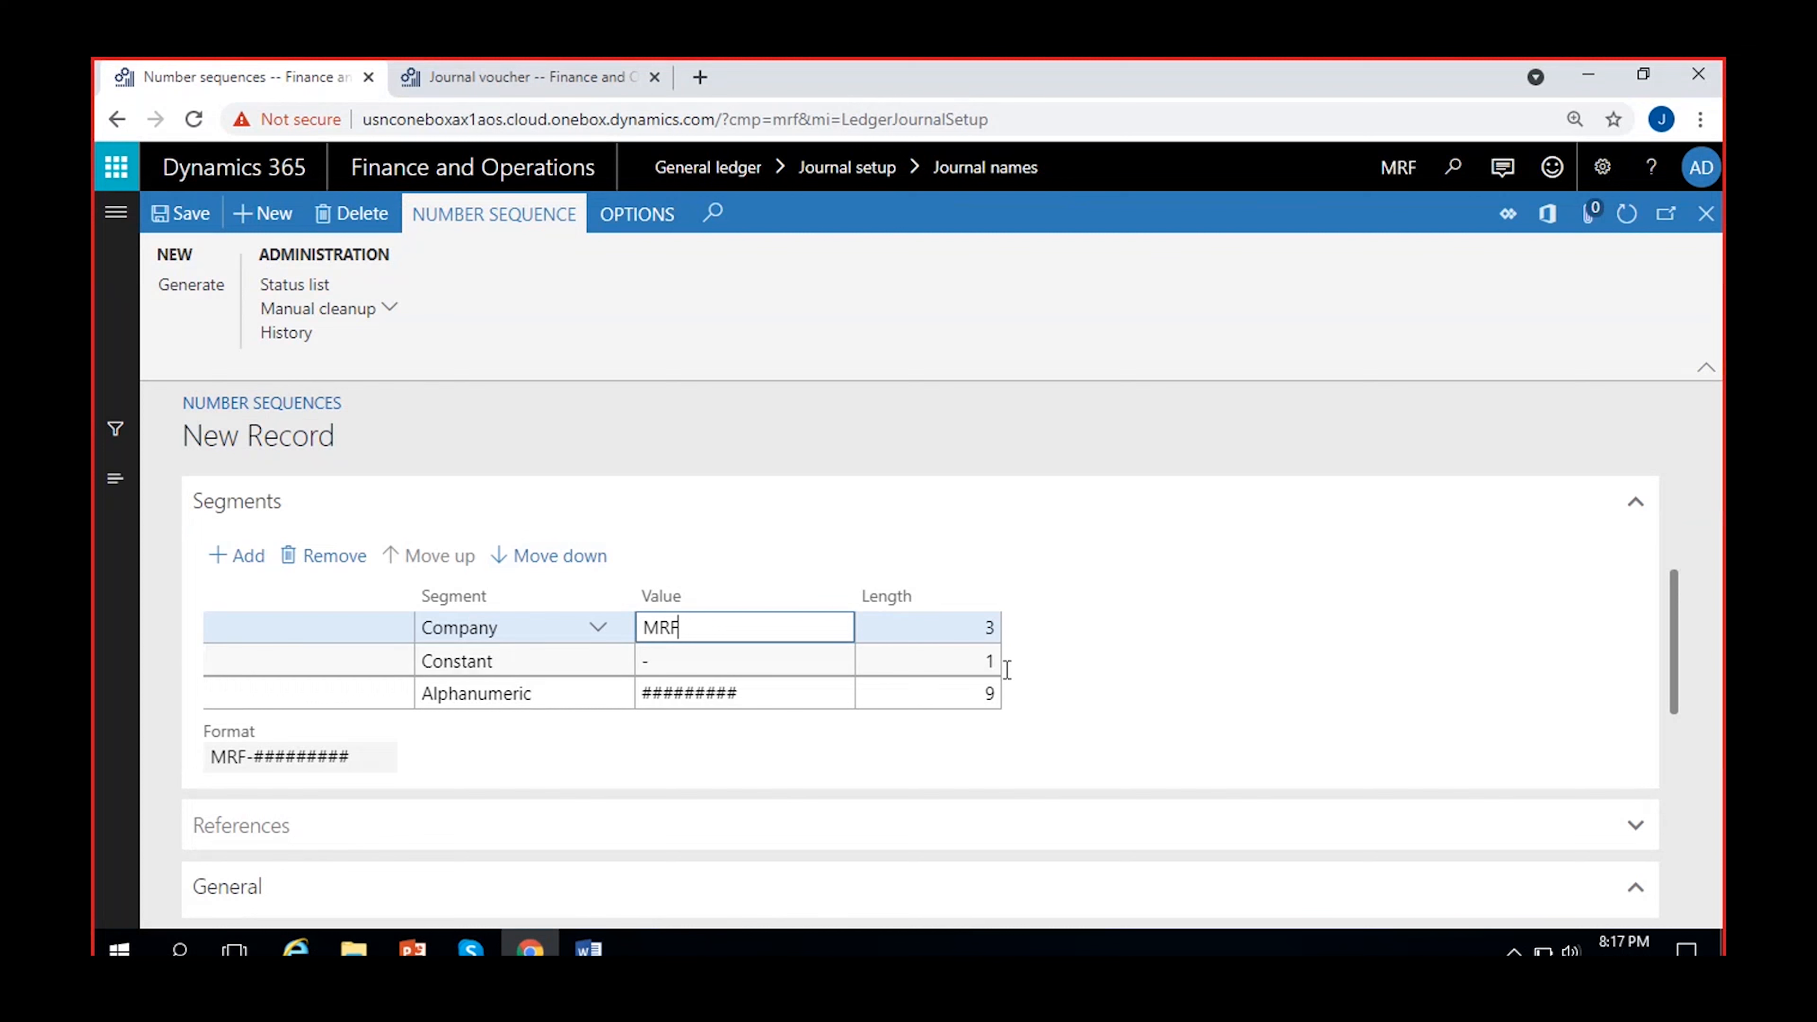
click(1129, 606)
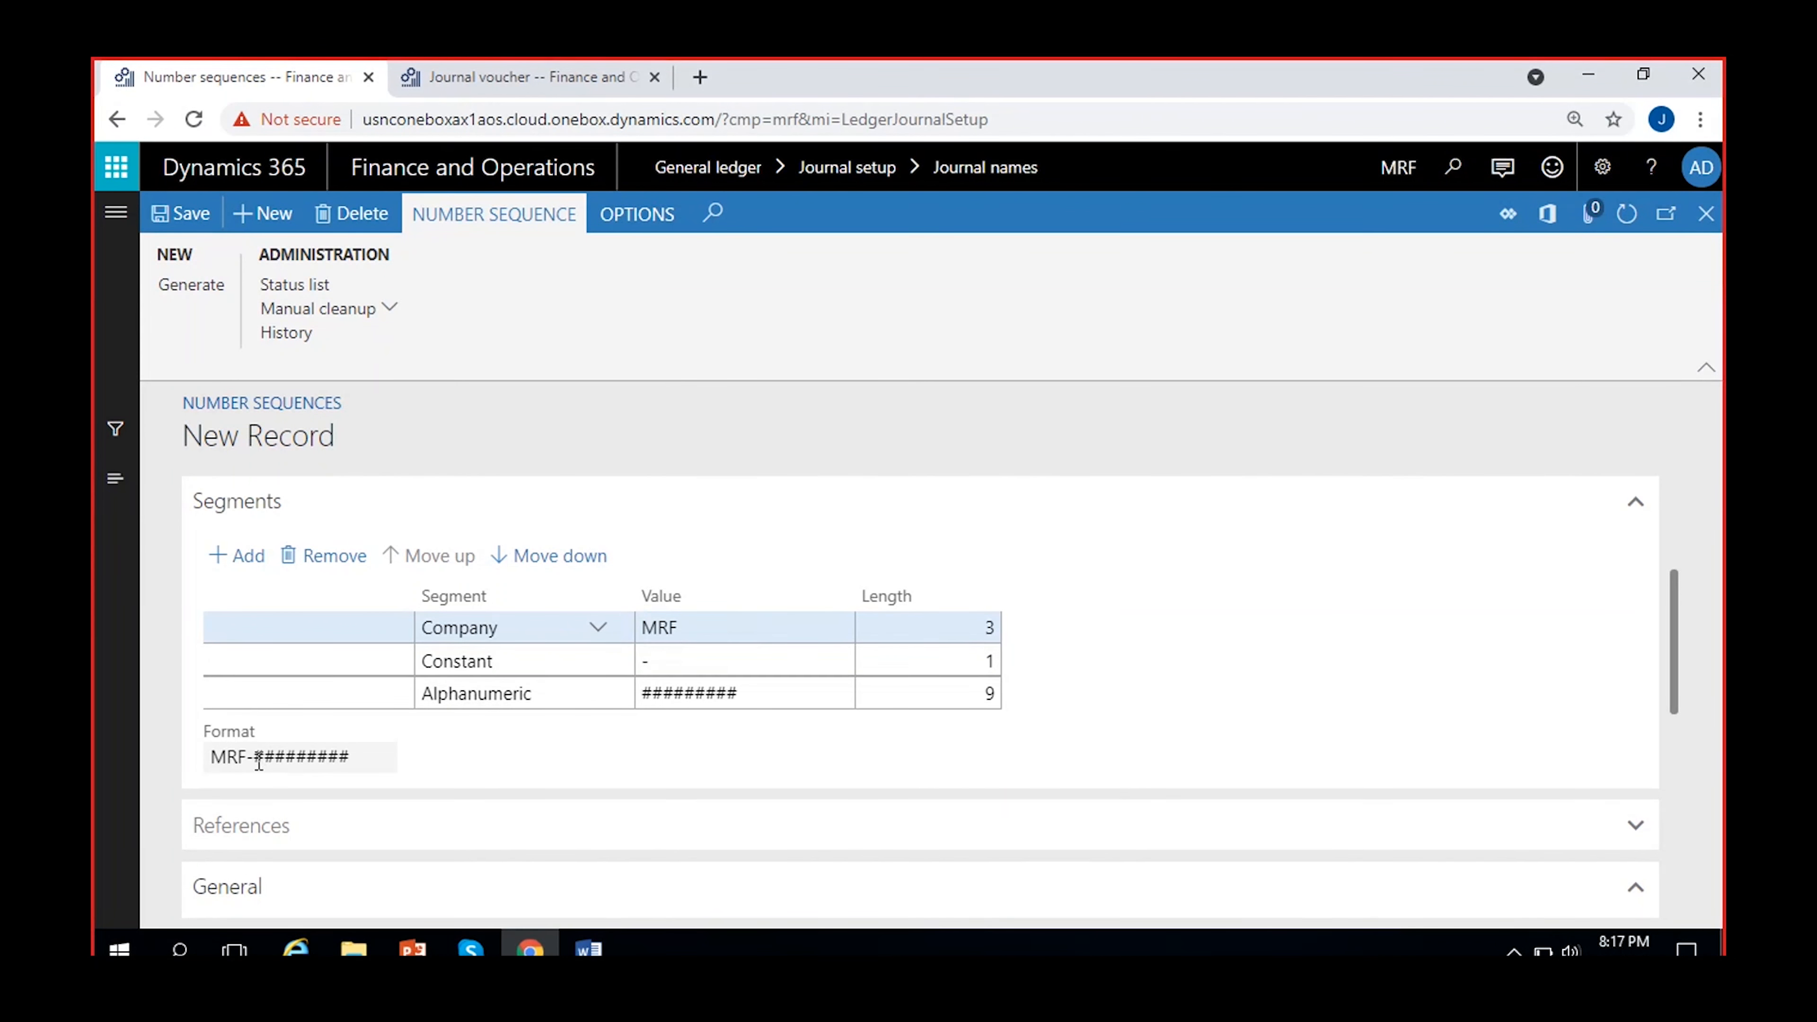
Remove the Company segment from the GenJour number sequence and set the Constant segment's value to GenJour-
click(746, 627)
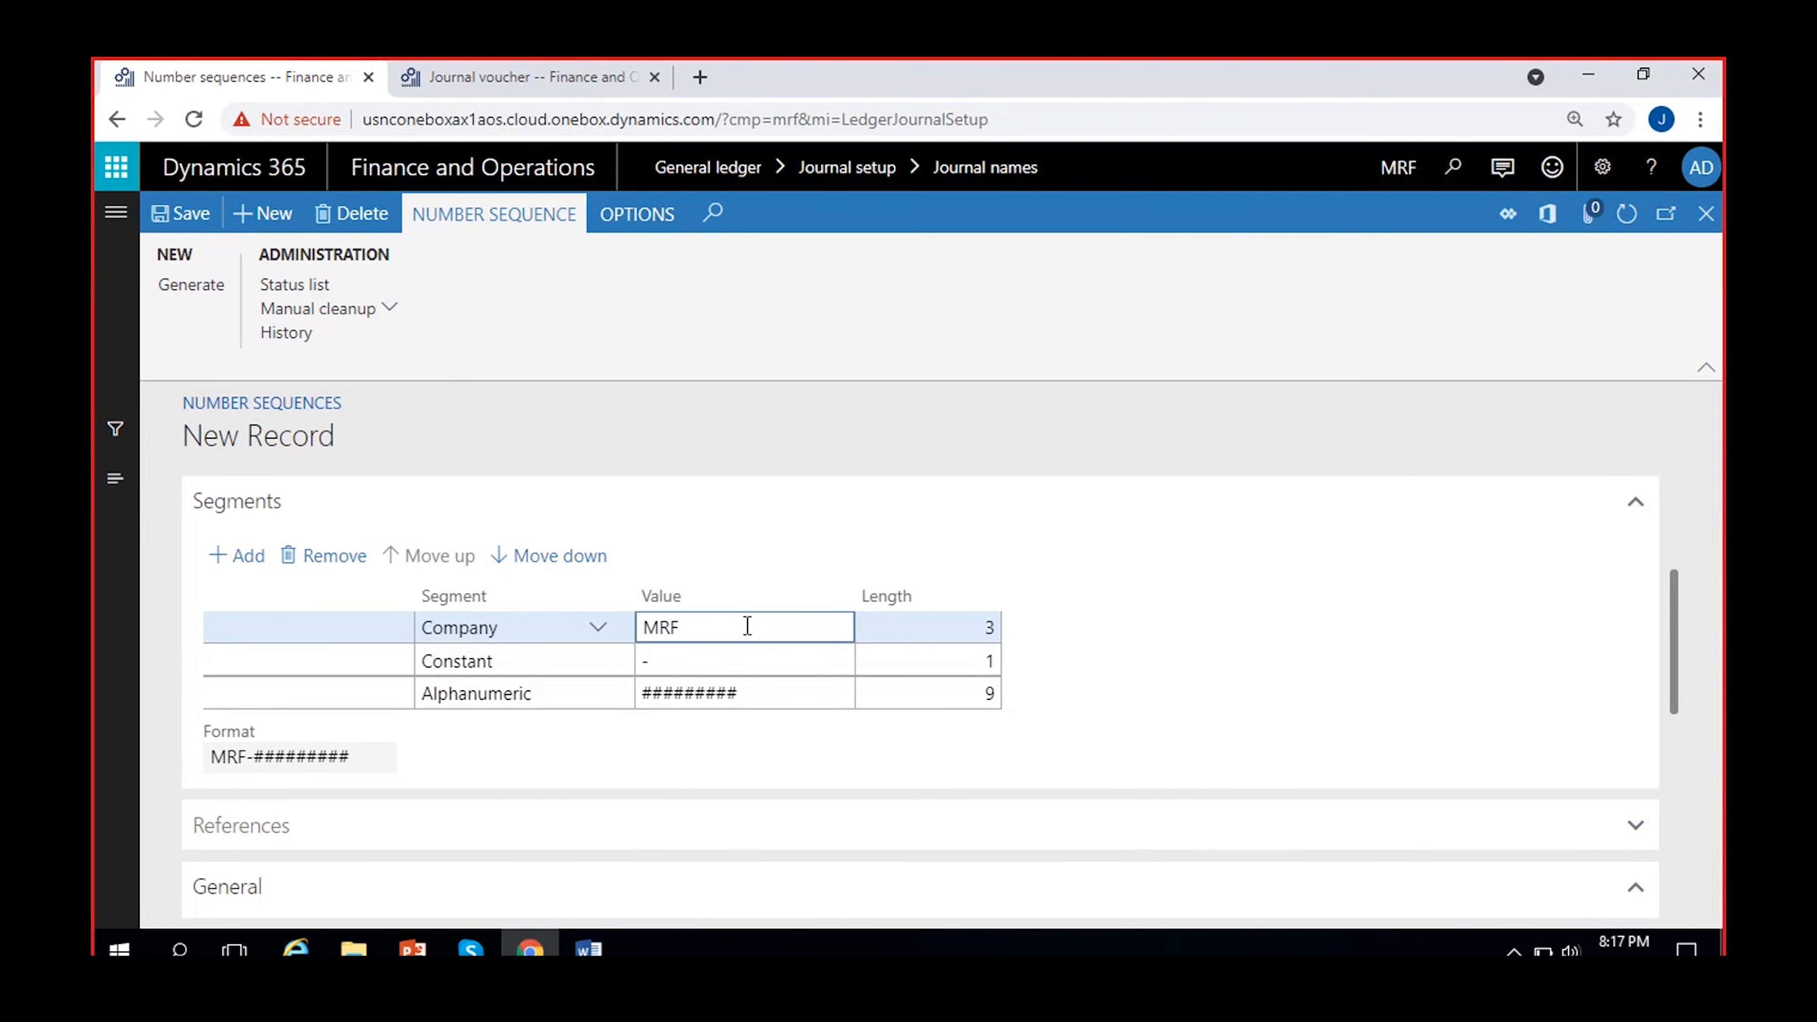
click(363, 561)
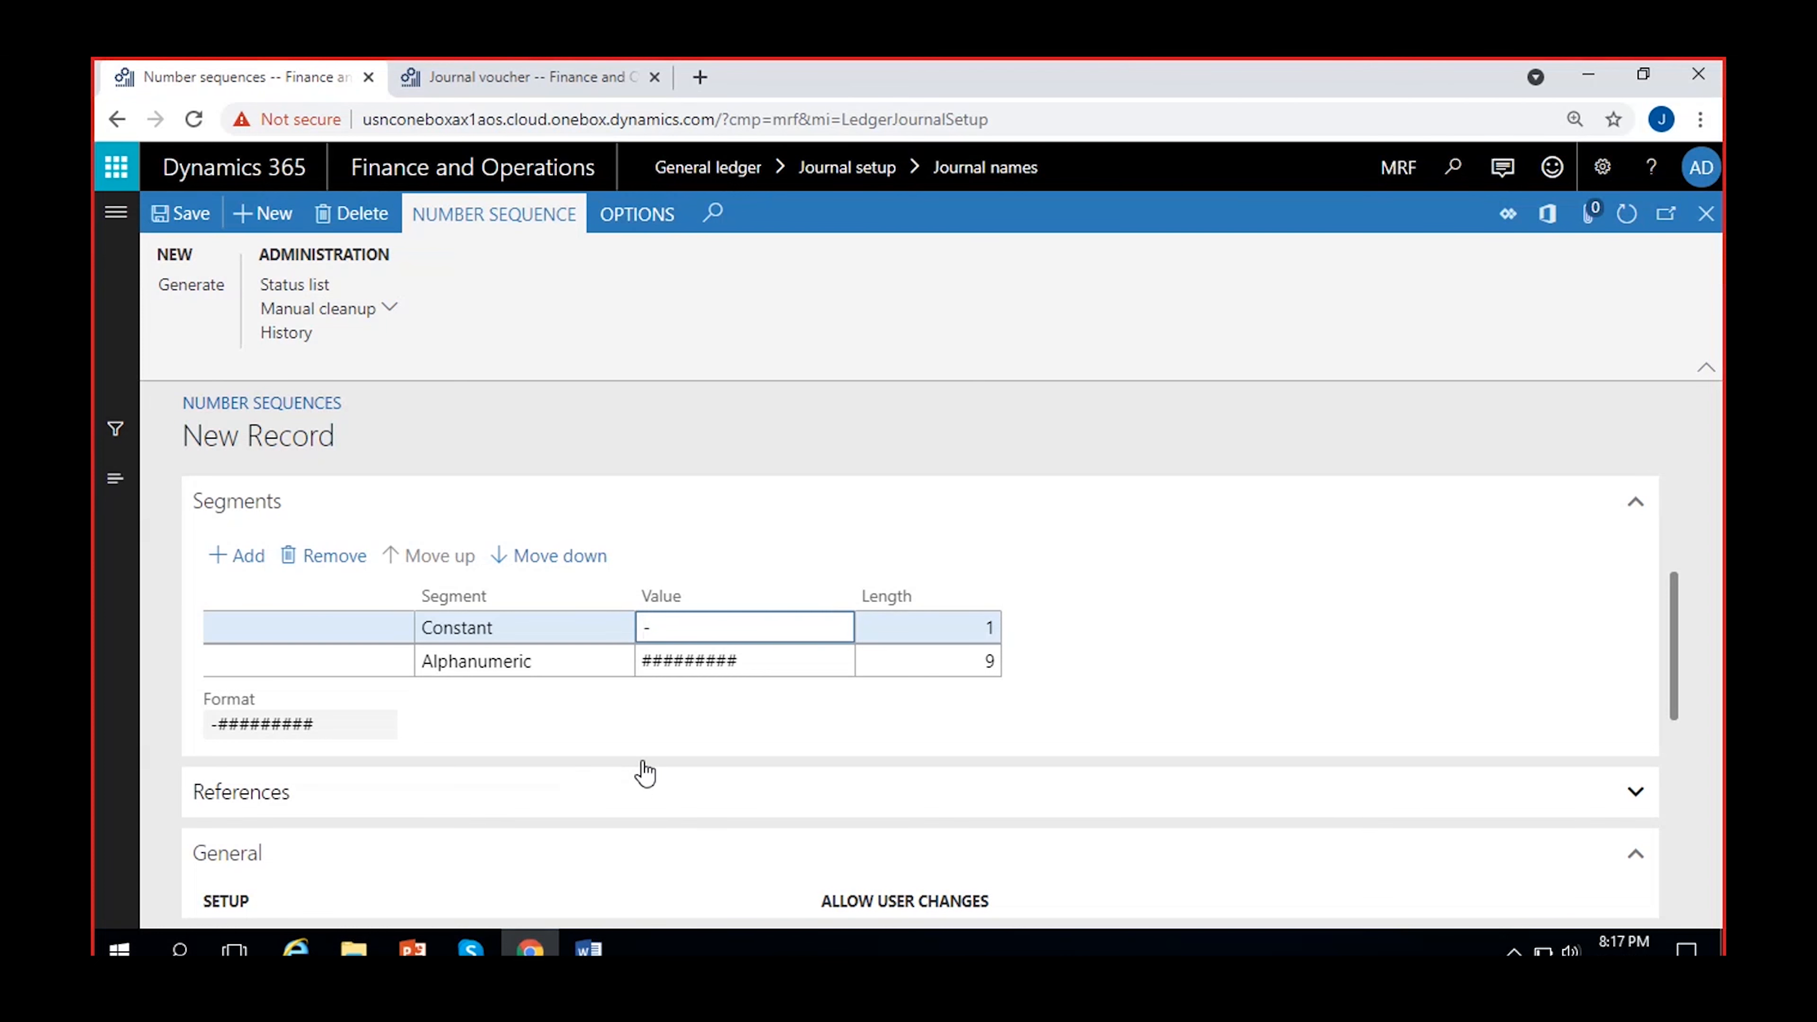
text(GenJour)
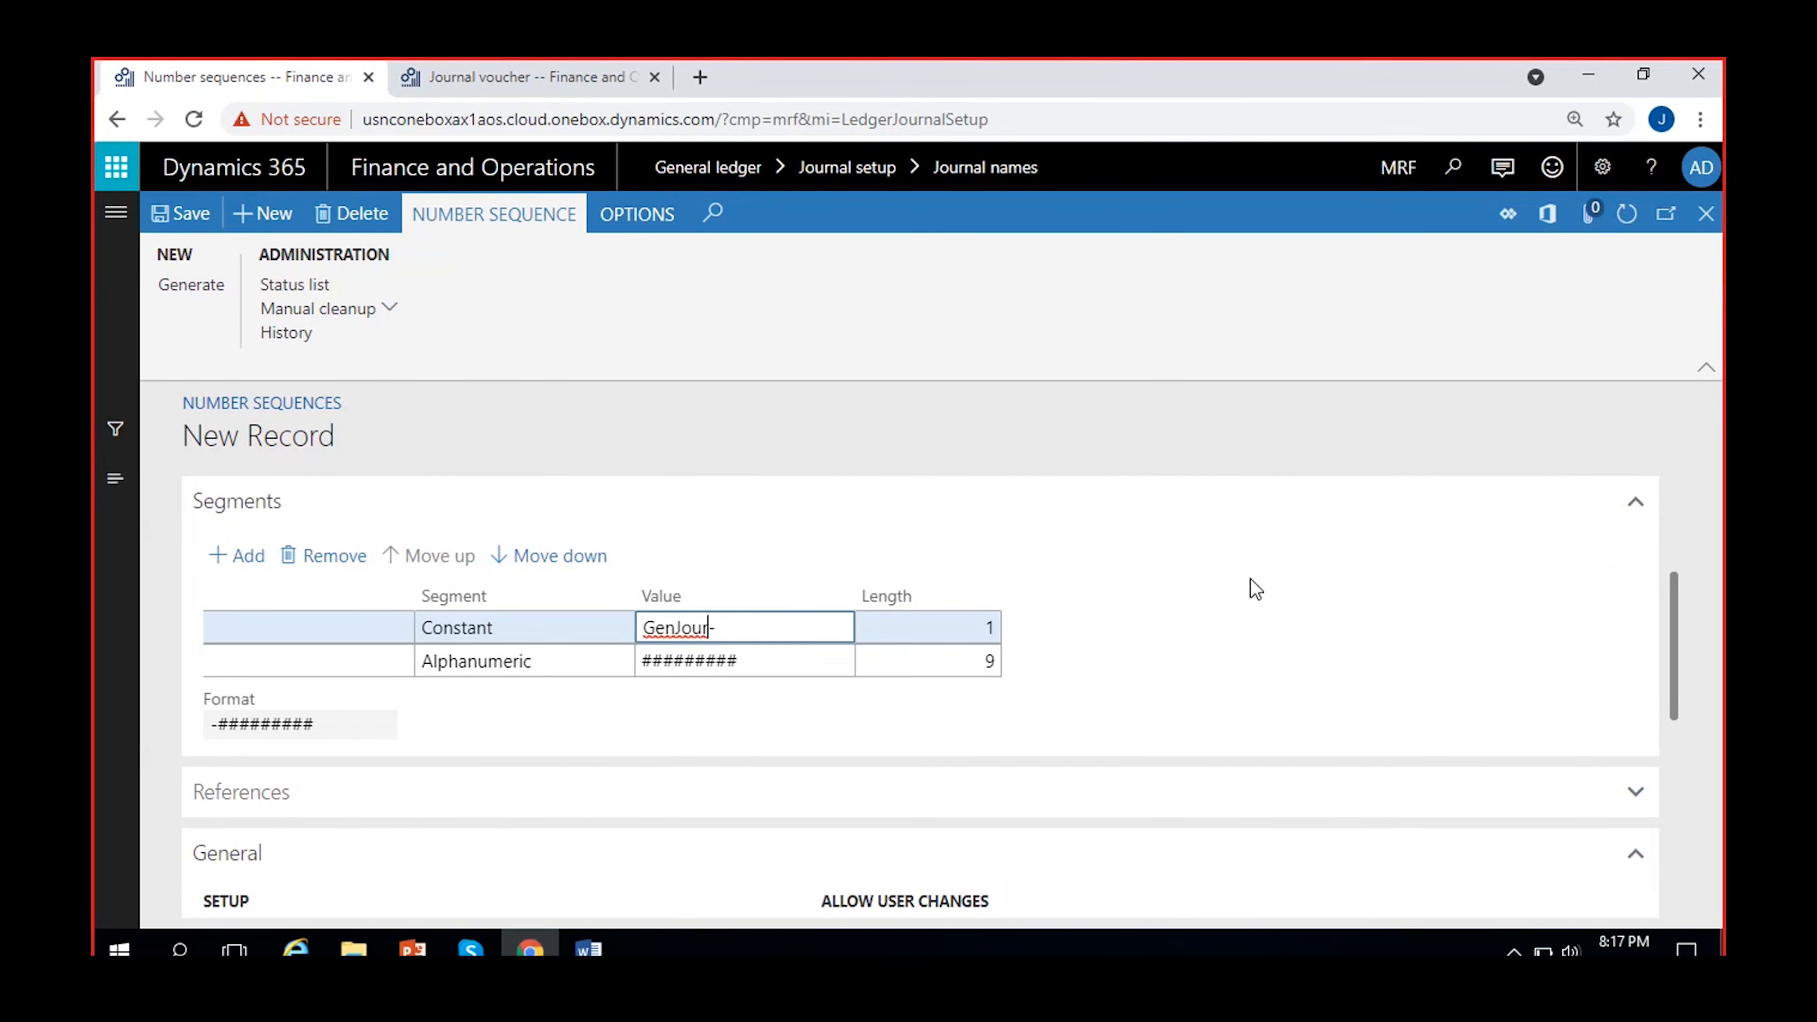
click(1163, 608)
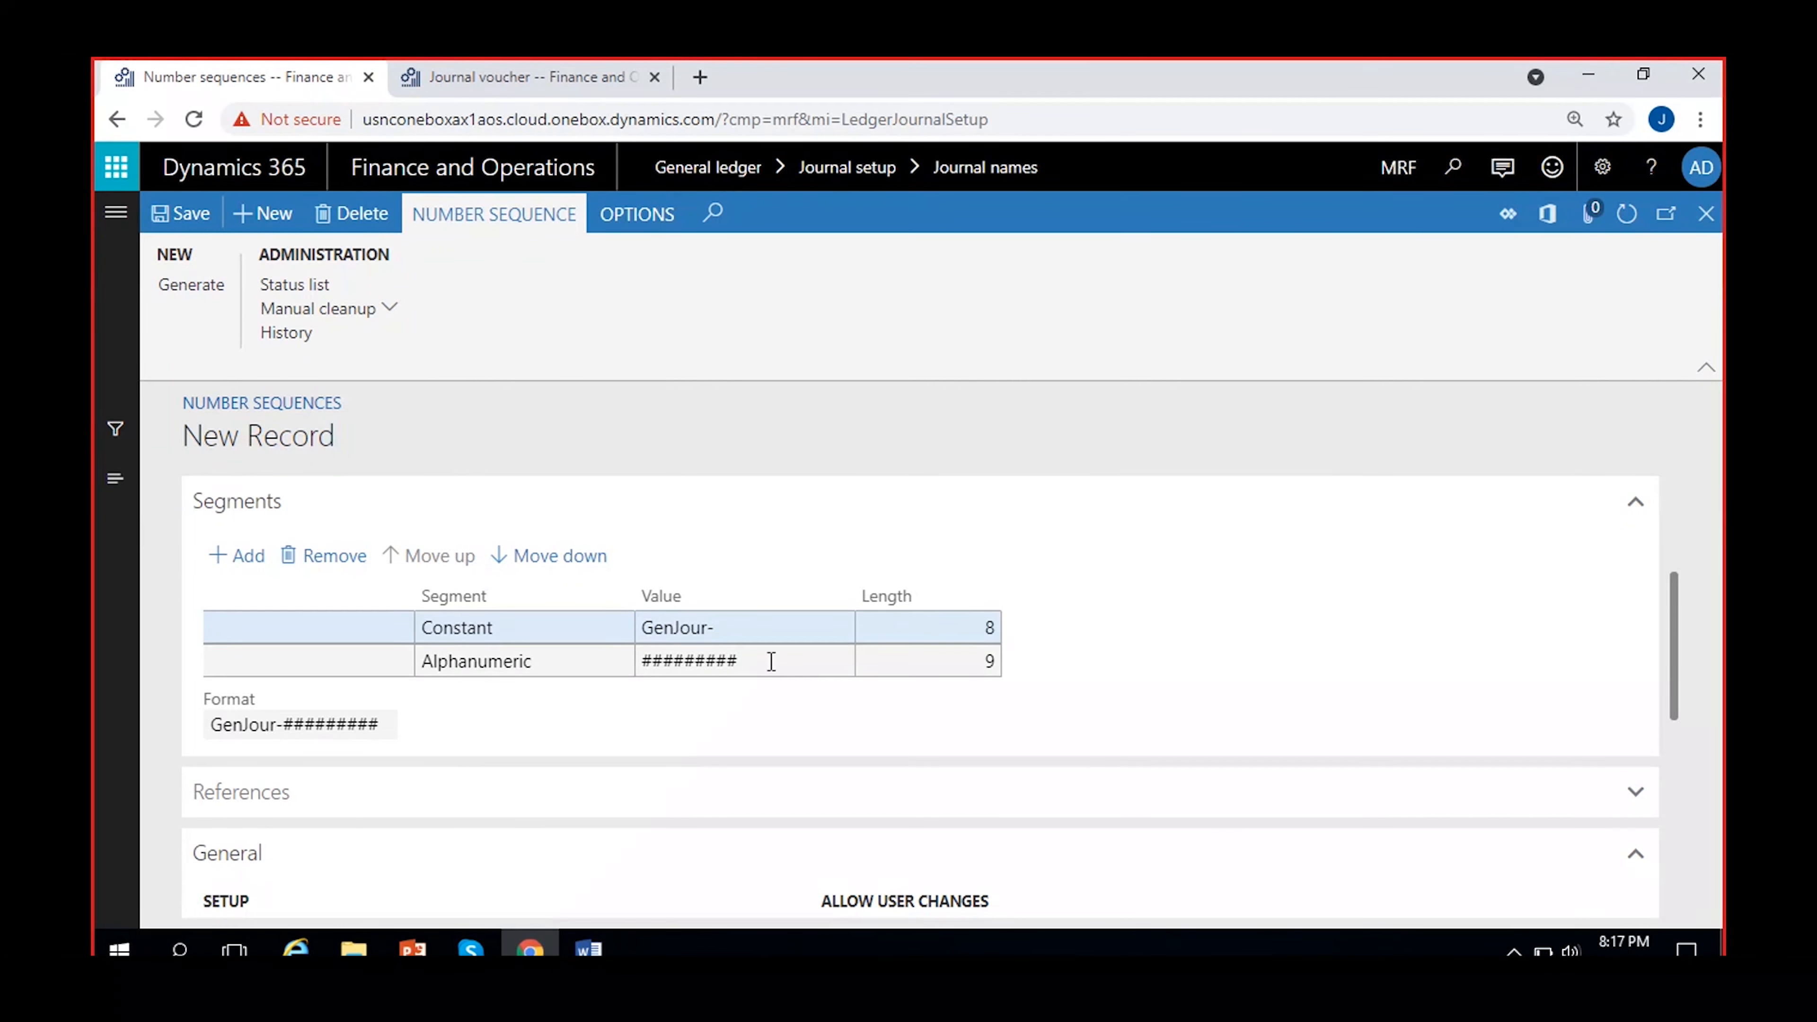
Shorten the Alphanumeric segment's value to six number signs (######)
click(811, 660)
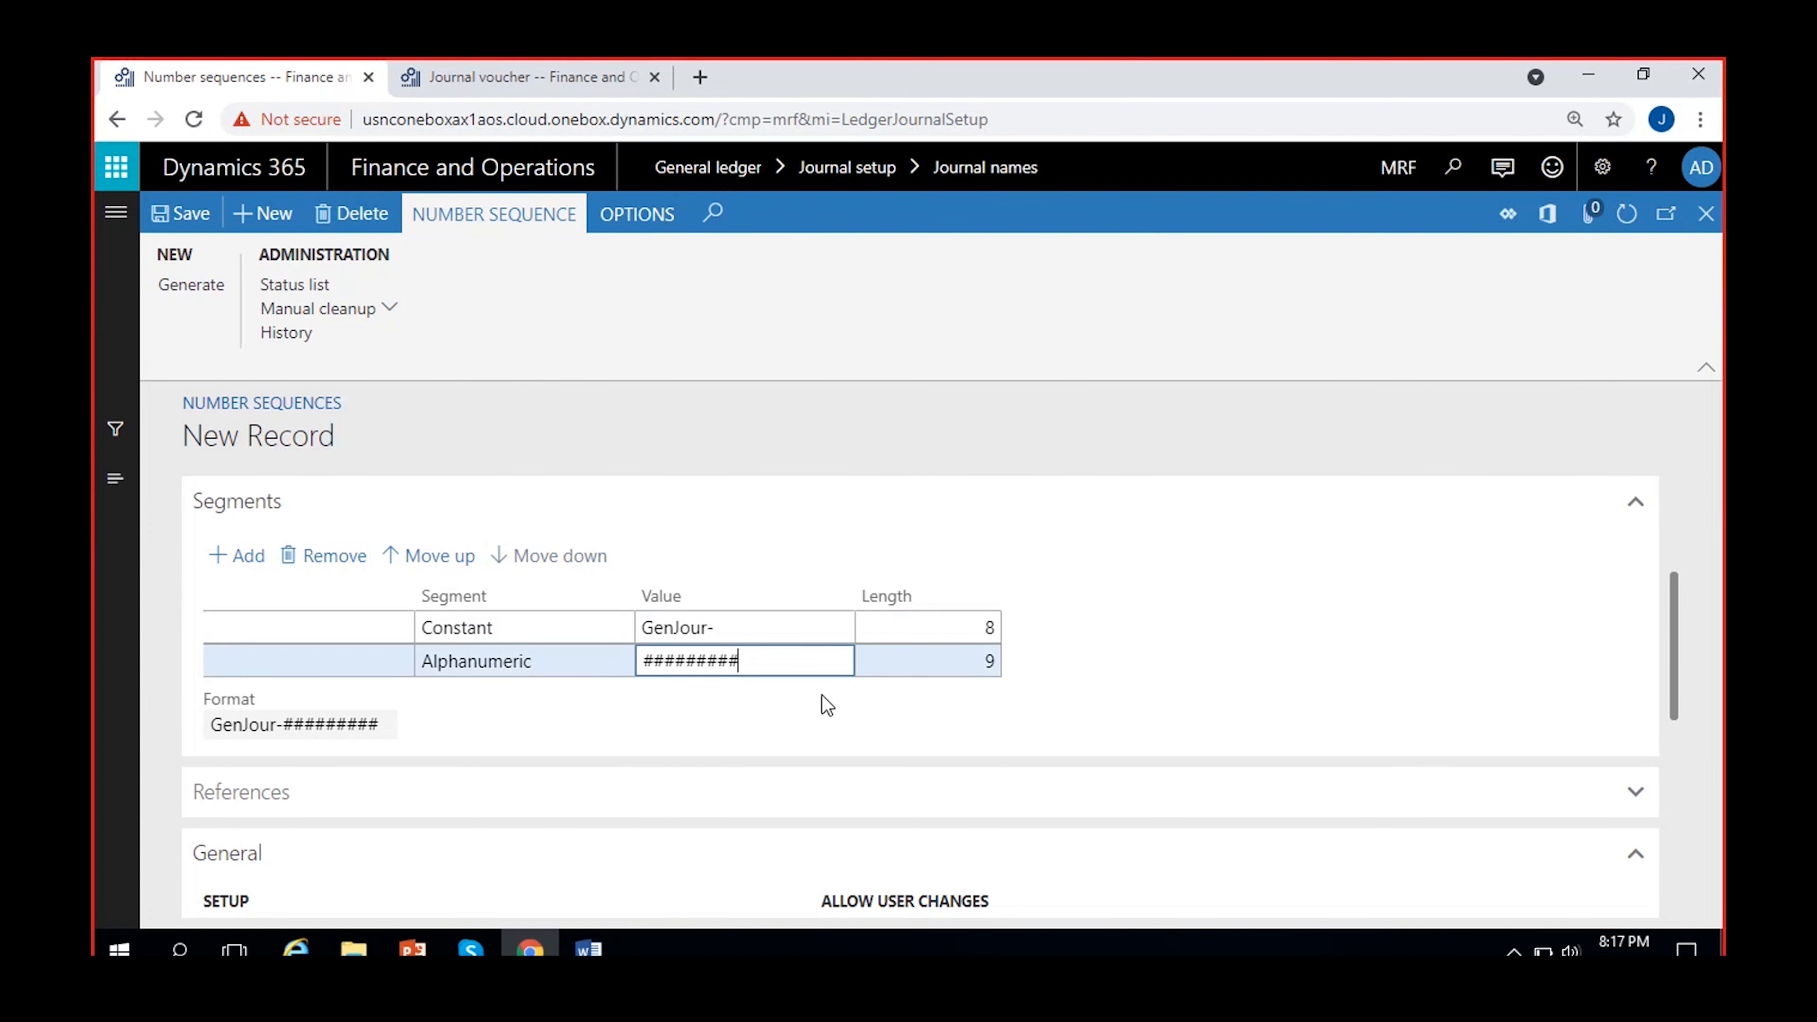
click(728, 691)
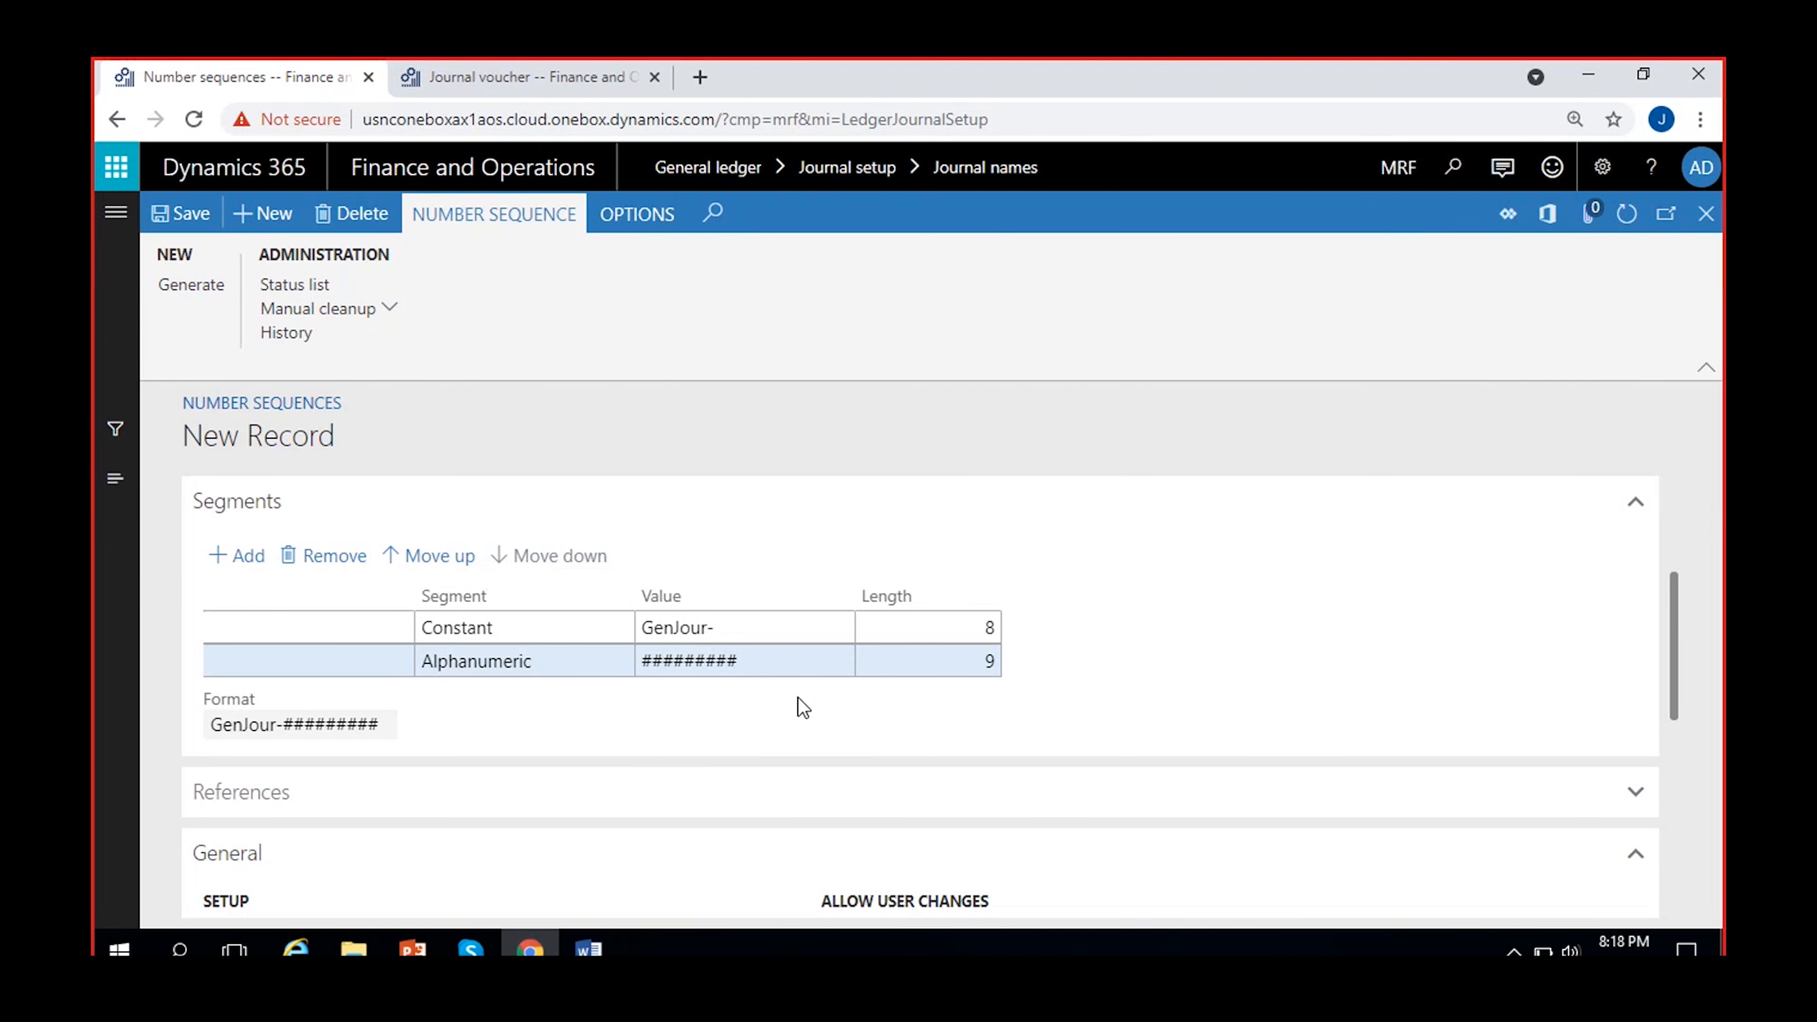
click(780, 659)
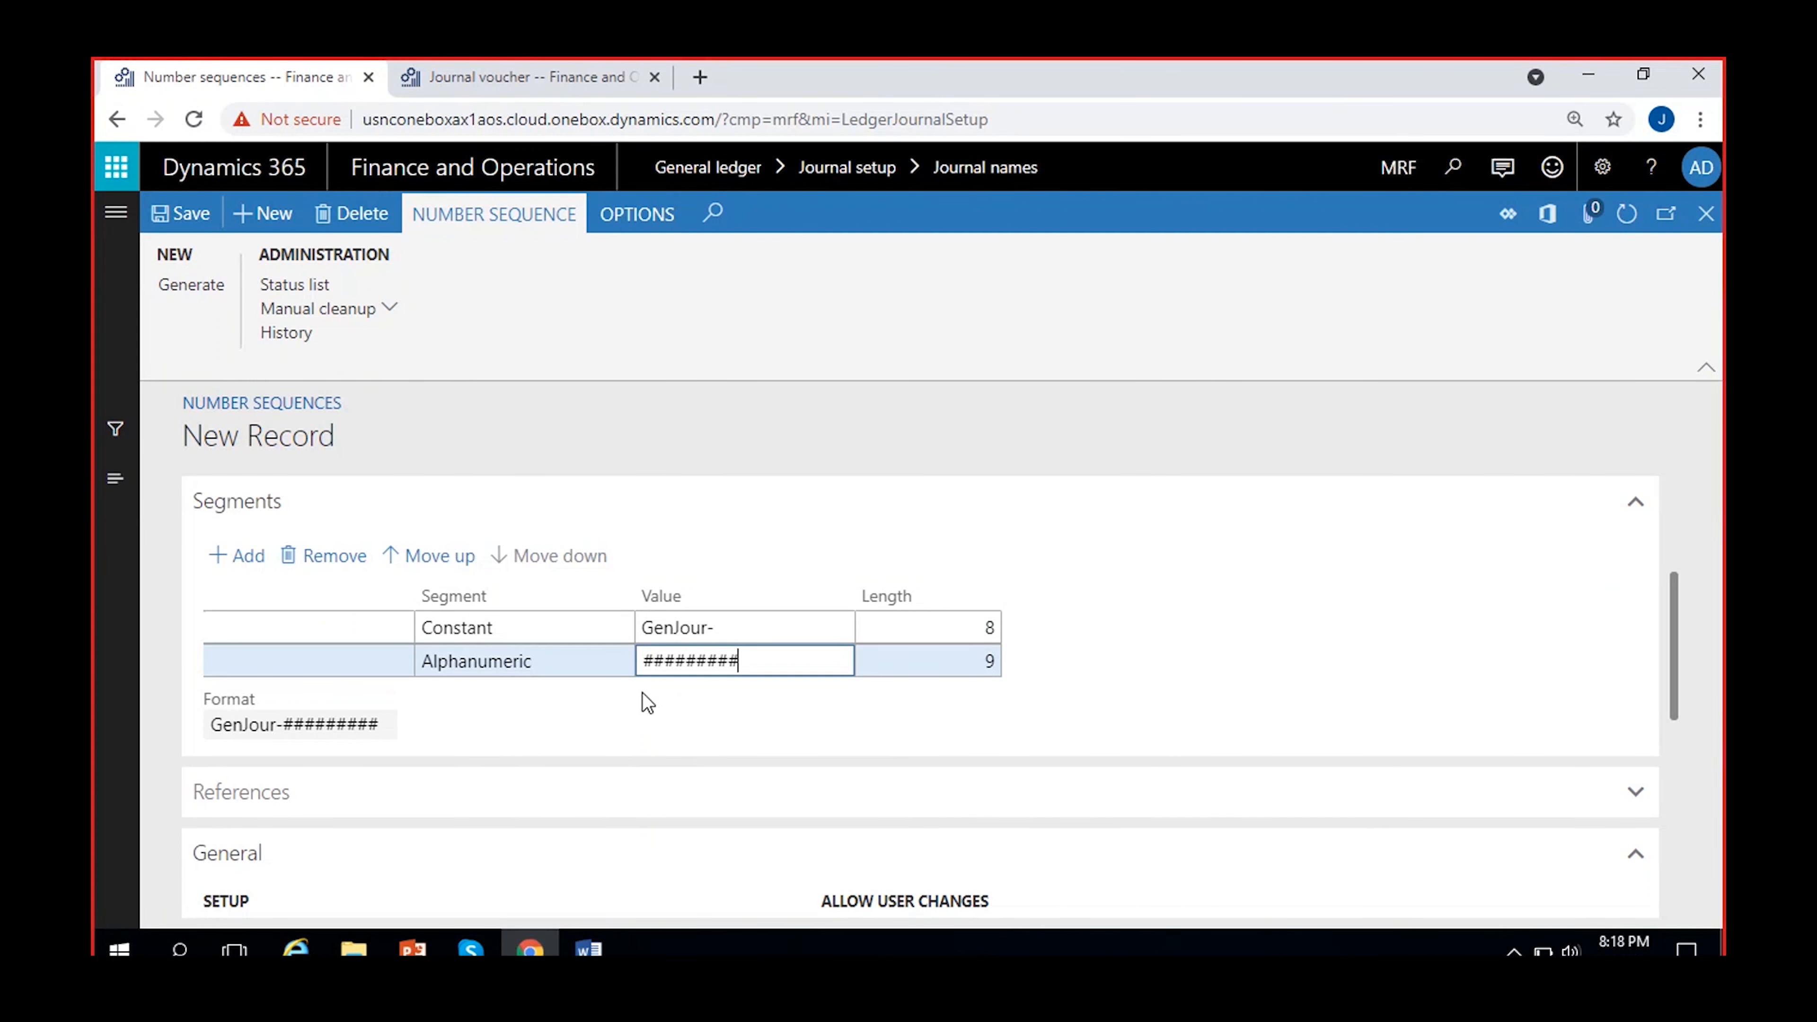
click(753, 700)
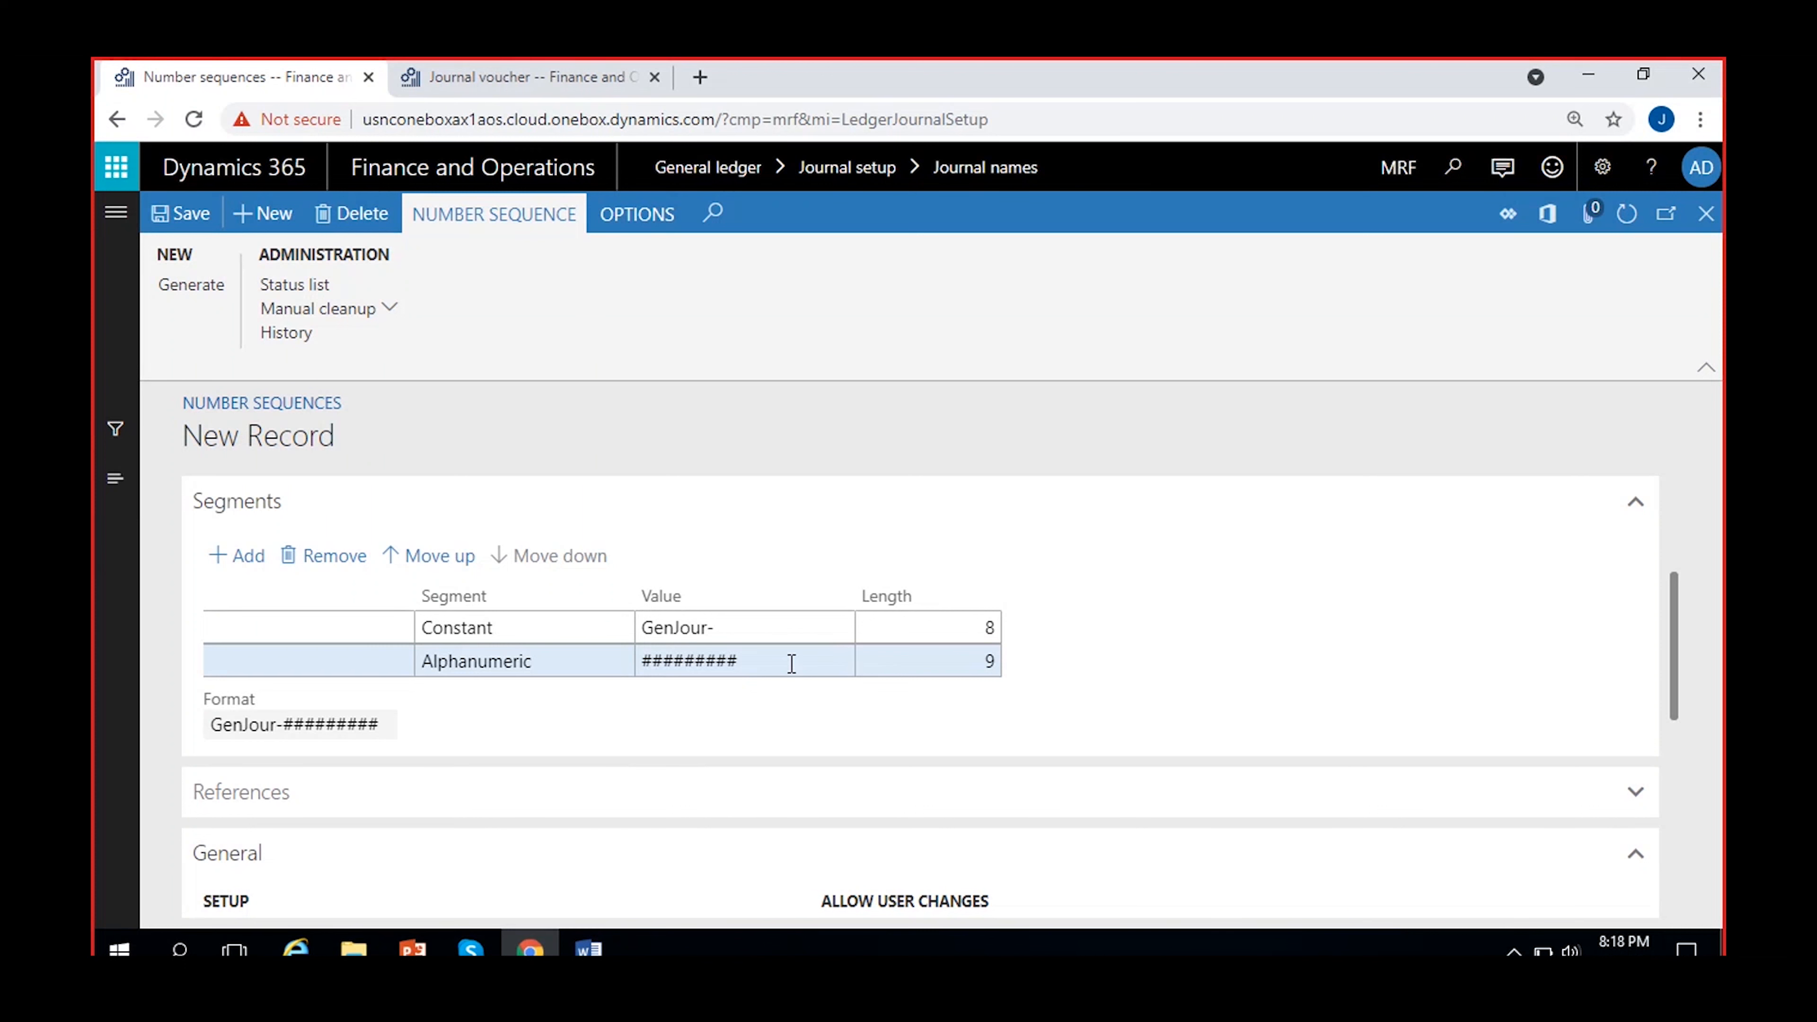
click(807, 662)
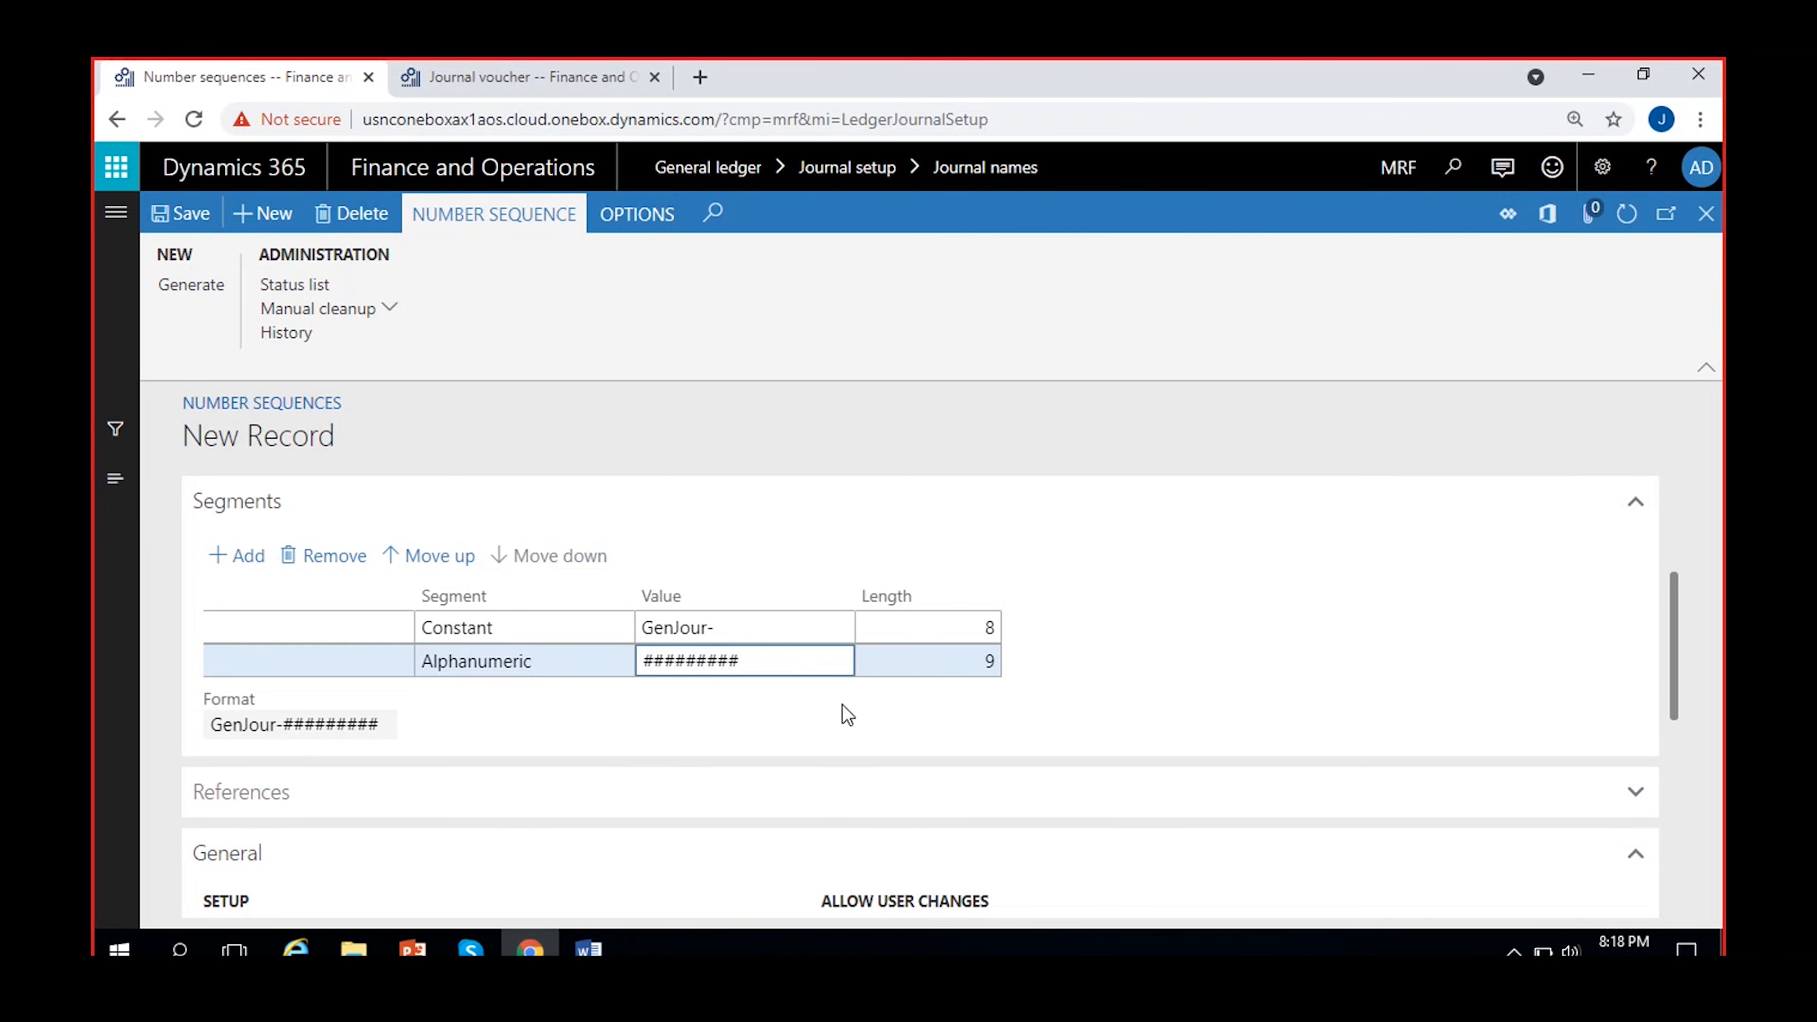
key(BackSpace)
key(BackSpace)
key(BackSpace)
click(769, 693)
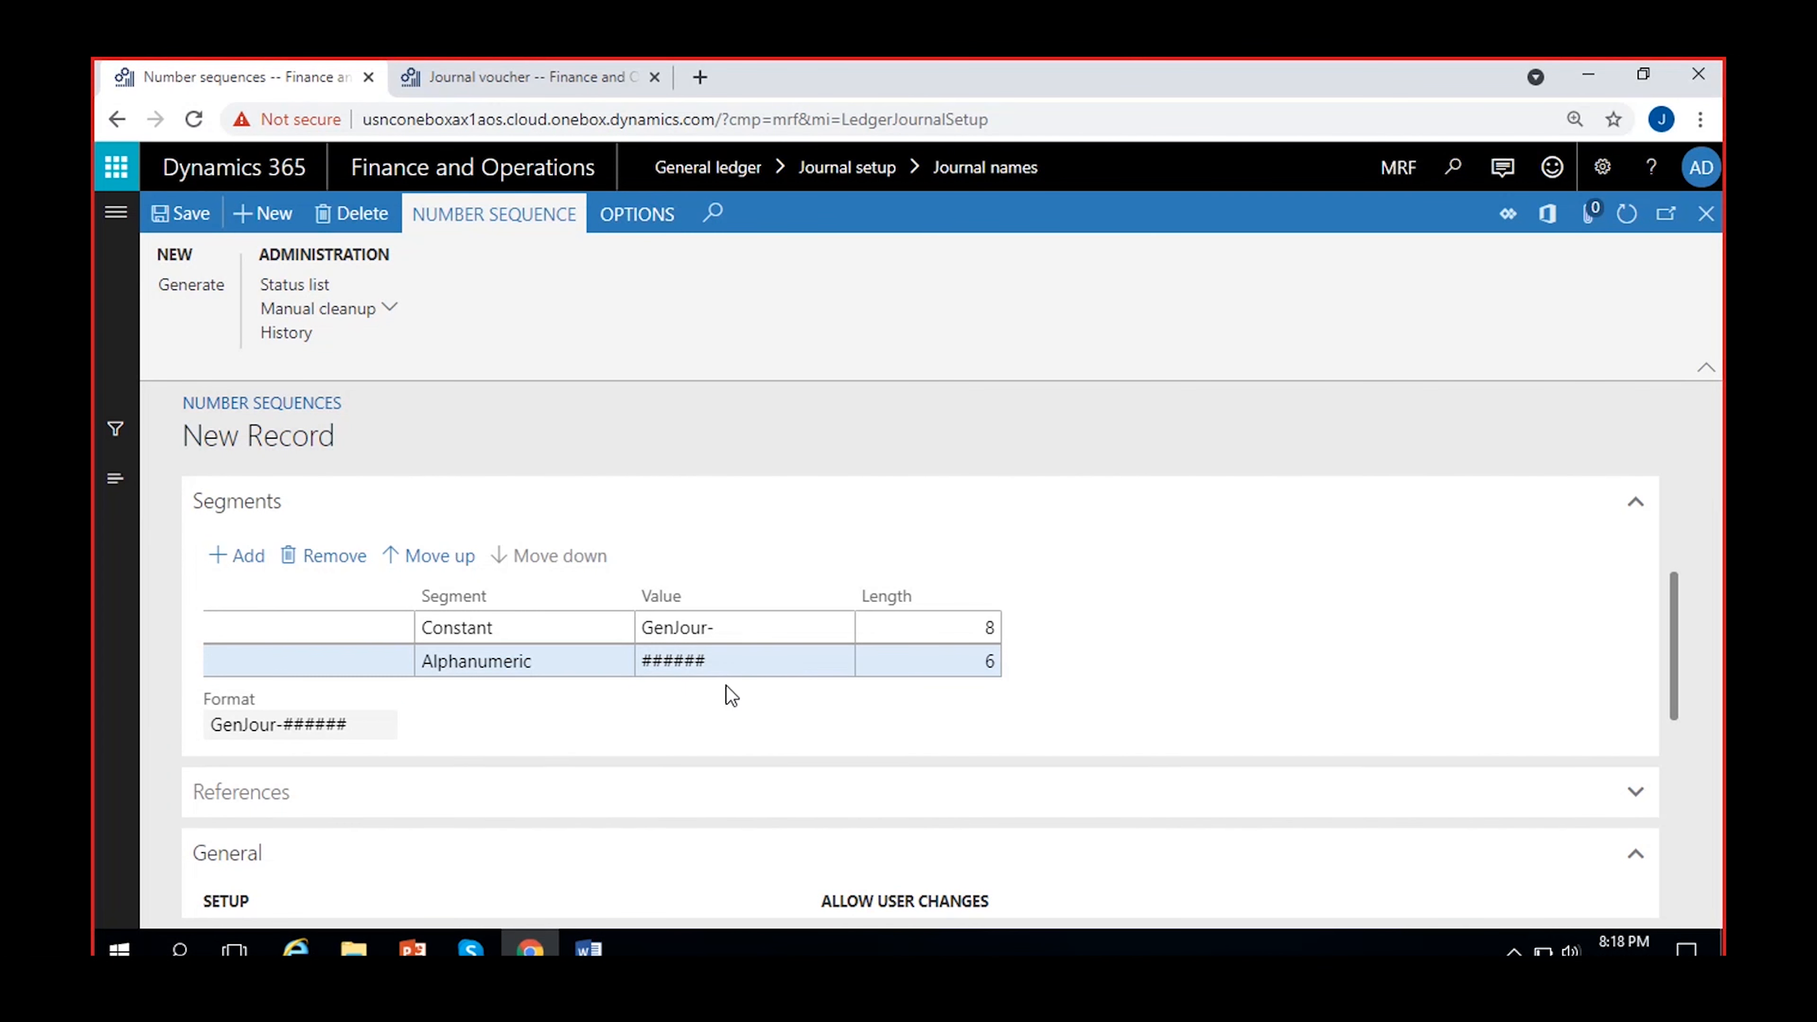
Examine the number sequence's format preview and compare it with the voucher number on the USMF journal voucher line
click(372, 723)
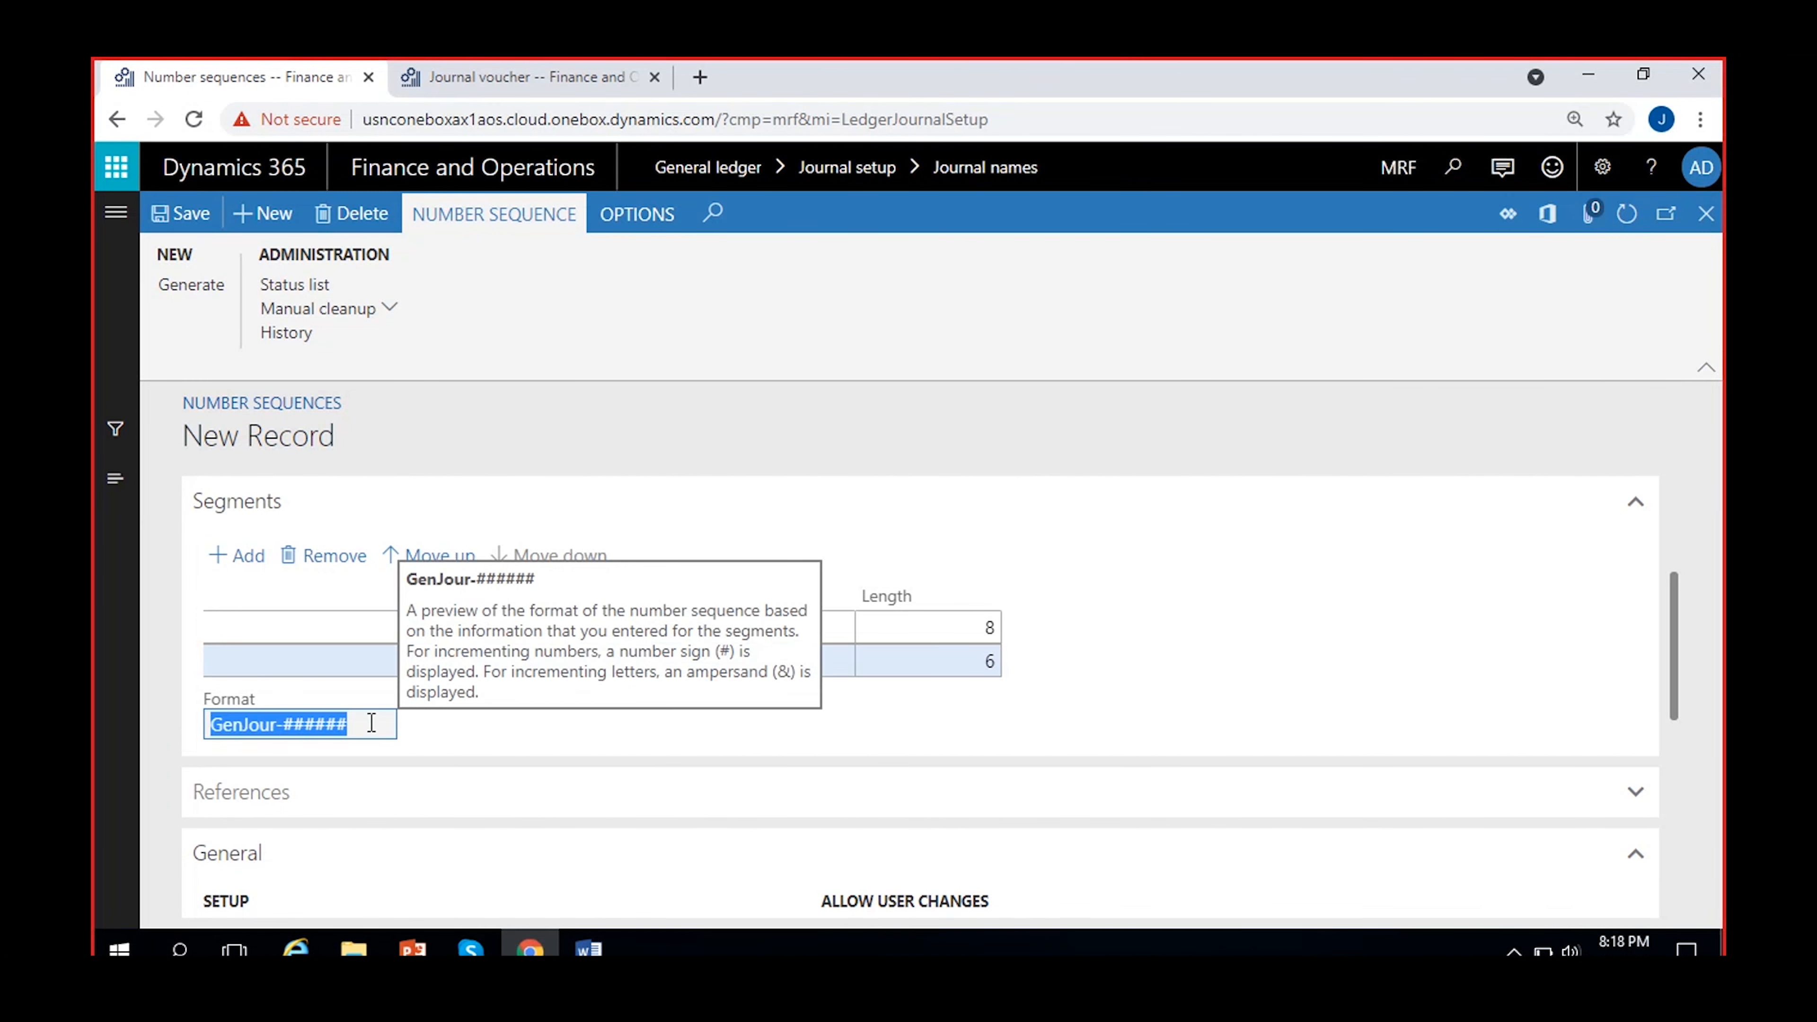
click(344, 724)
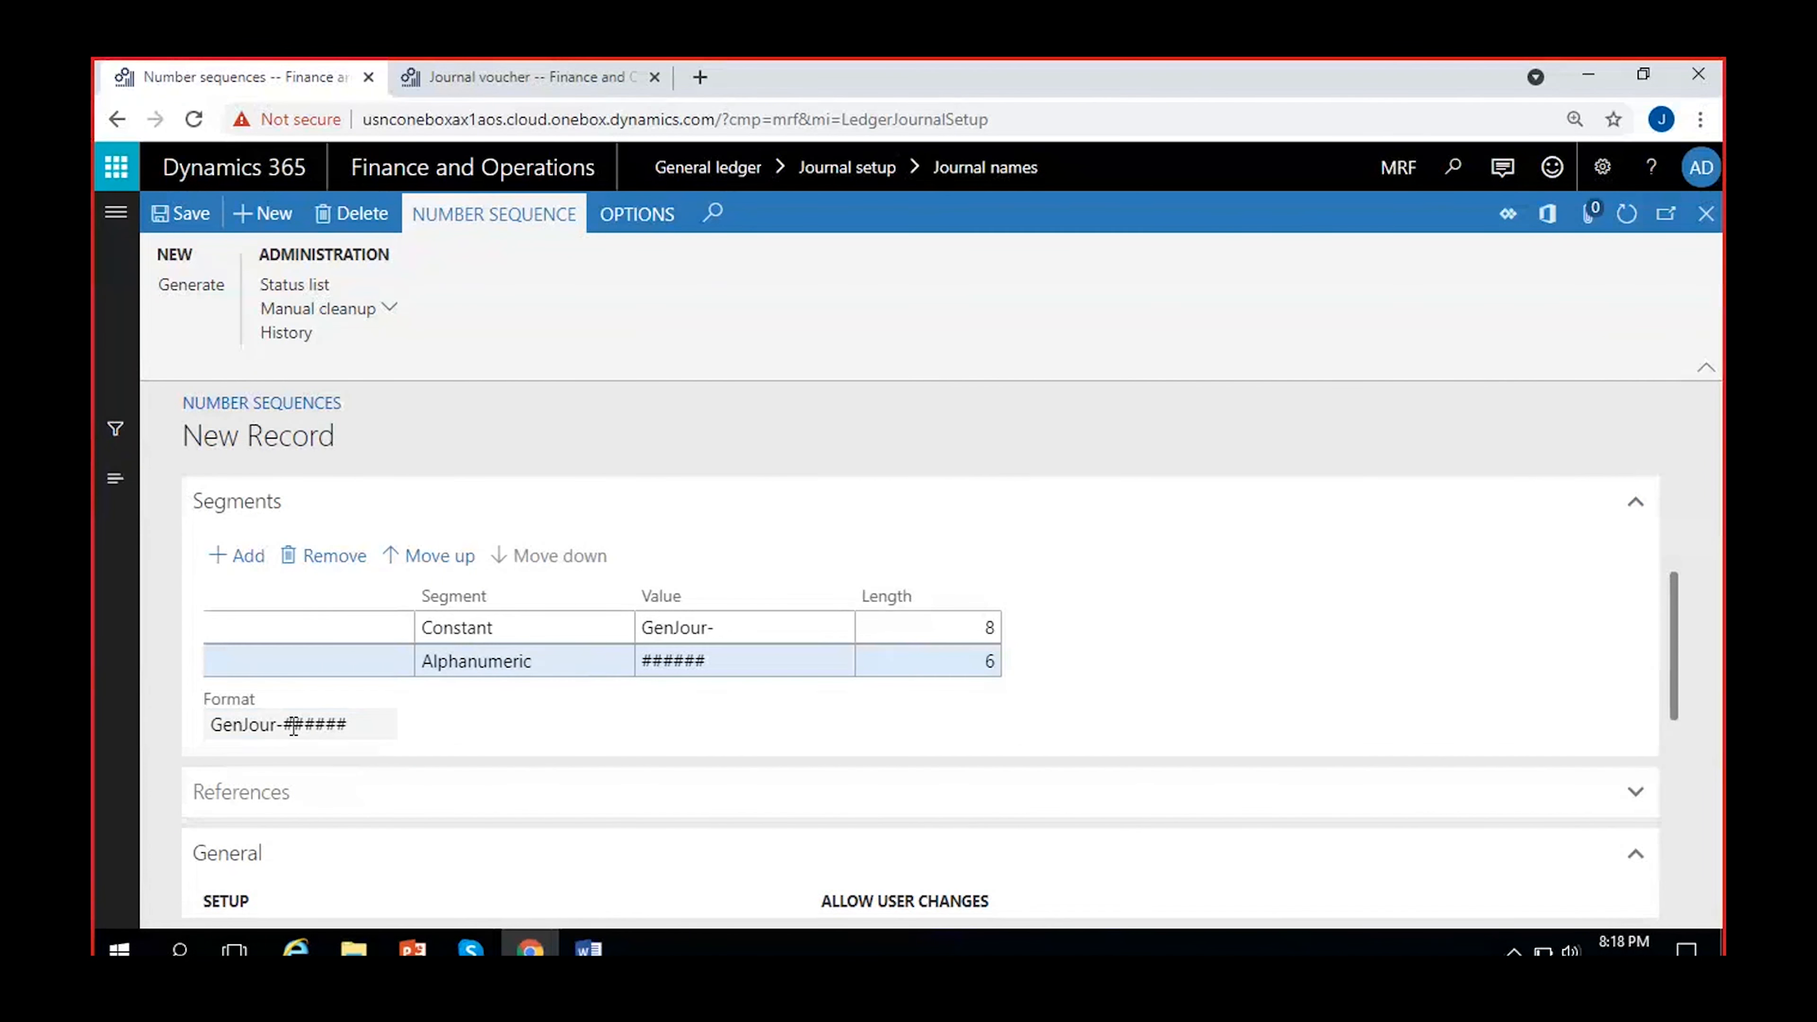
drag(211, 724, 371, 725)
click(475, 718)
click(701, 628)
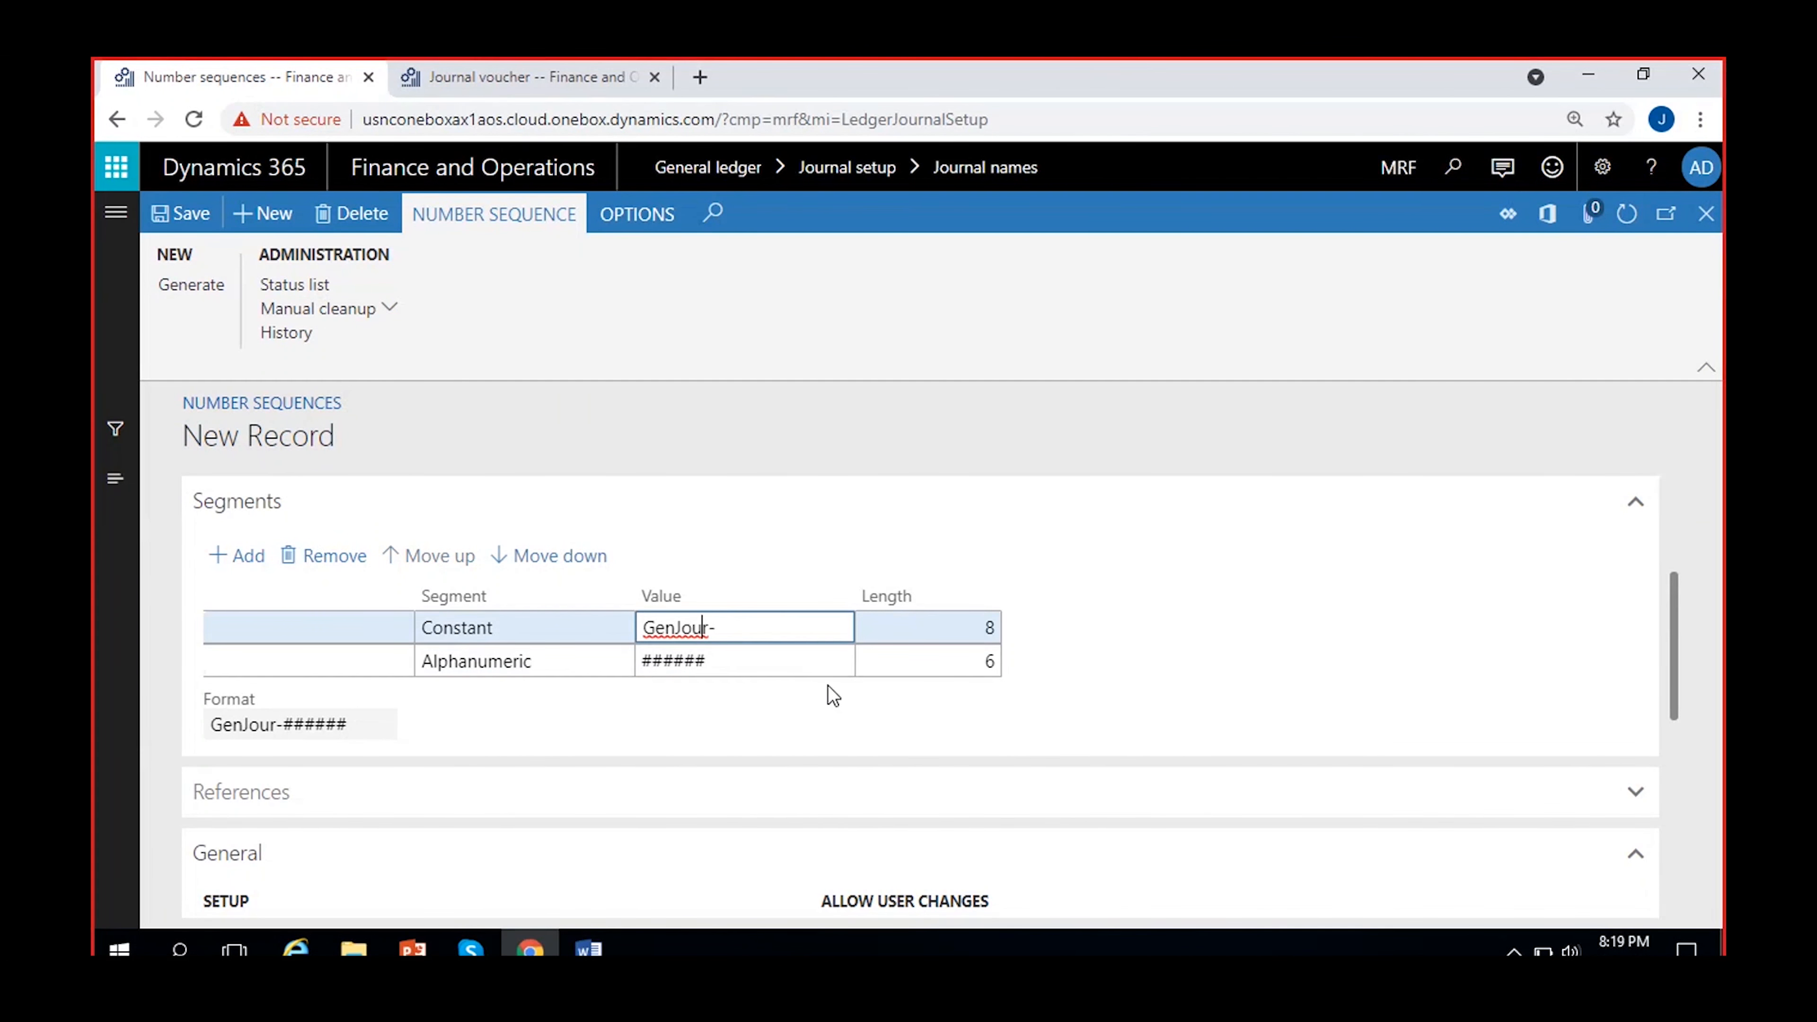
click(682, 715)
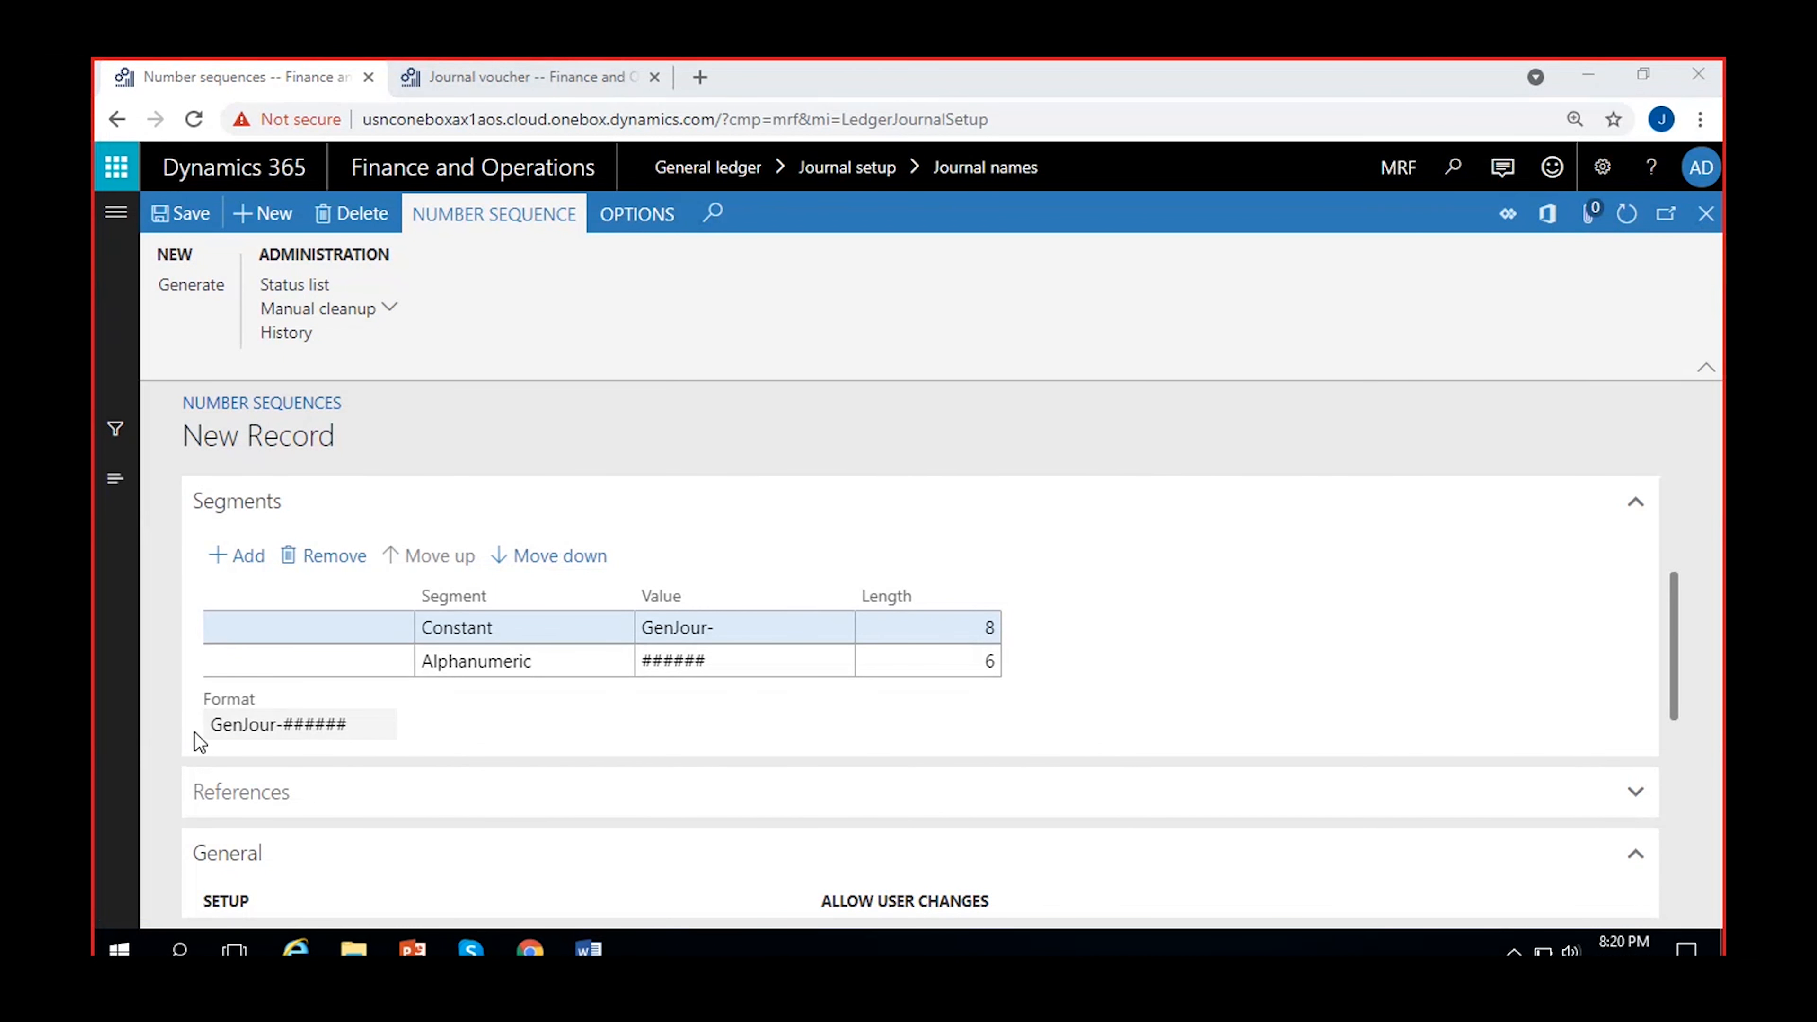
click(536, 82)
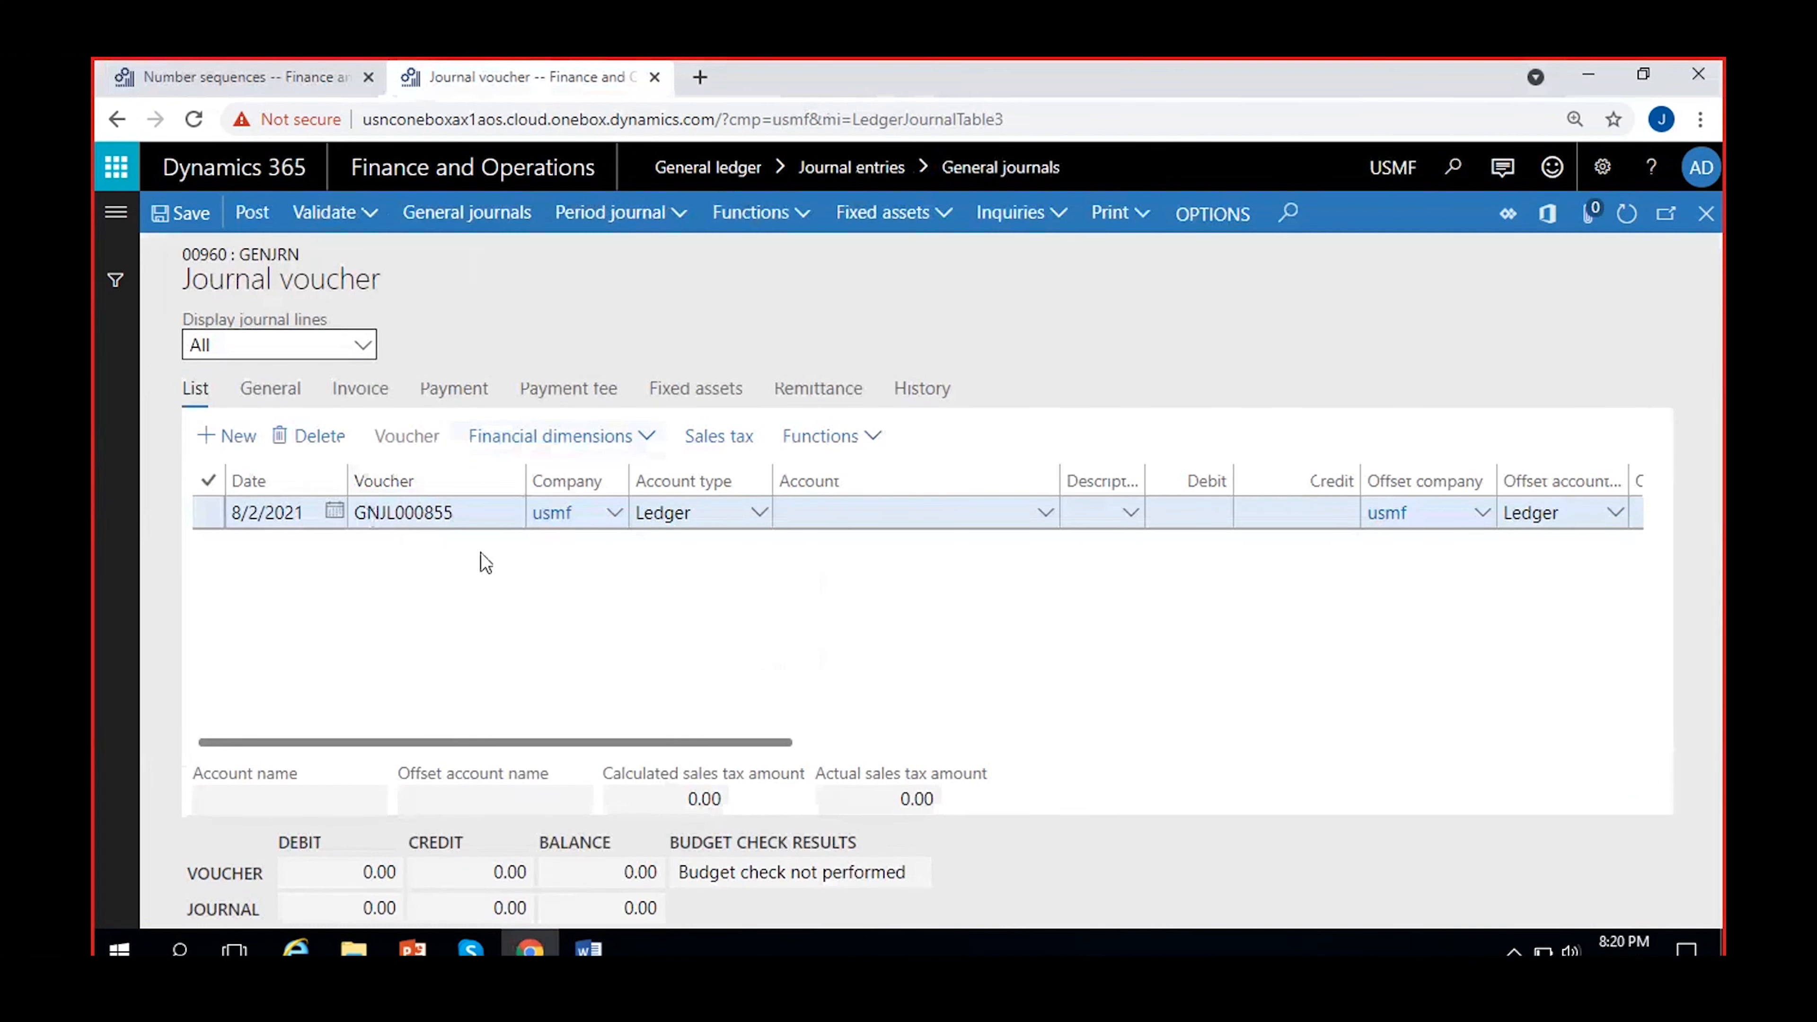
drag(358, 513, 502, 514)
click(273, 92)
Change the Constant segment's value to GNJL and check the format preview
click(776, 620)
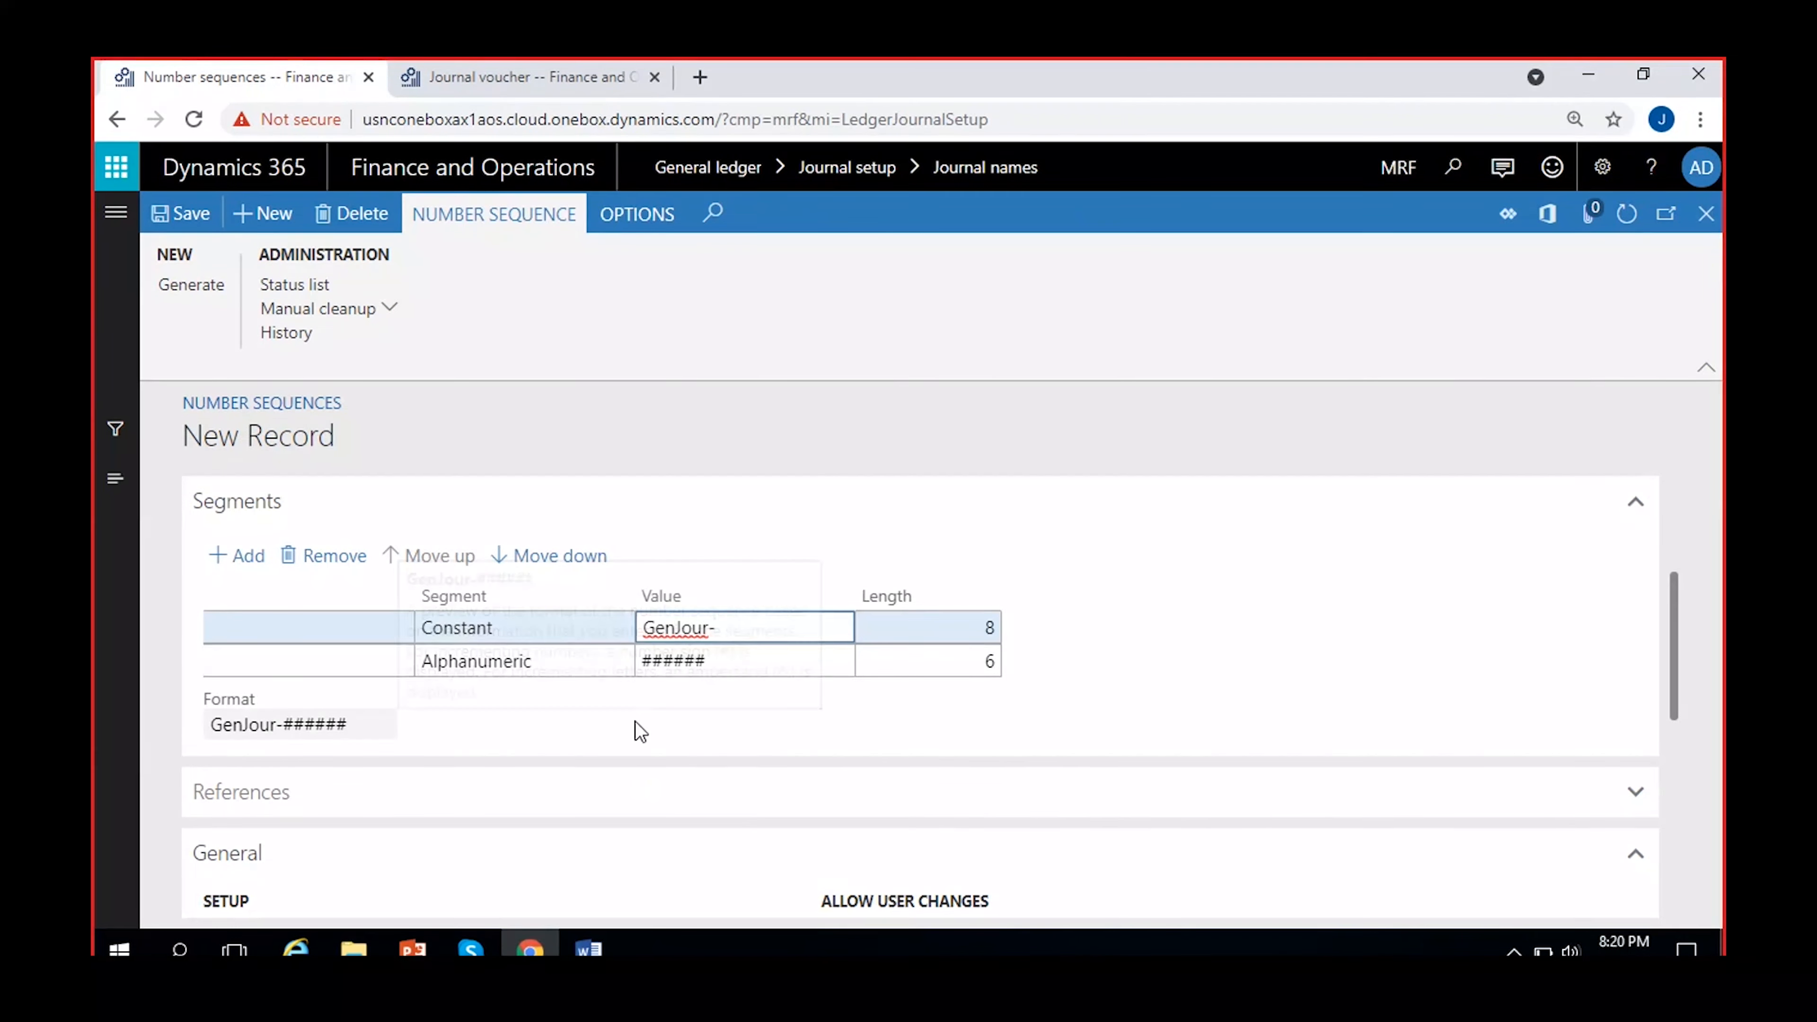
key(BackSpace)
key(BackSpace)
key(BackSpace)
key(BackSpace)
key(BackSpace)
key(BackSpace)
key(BackSpace)
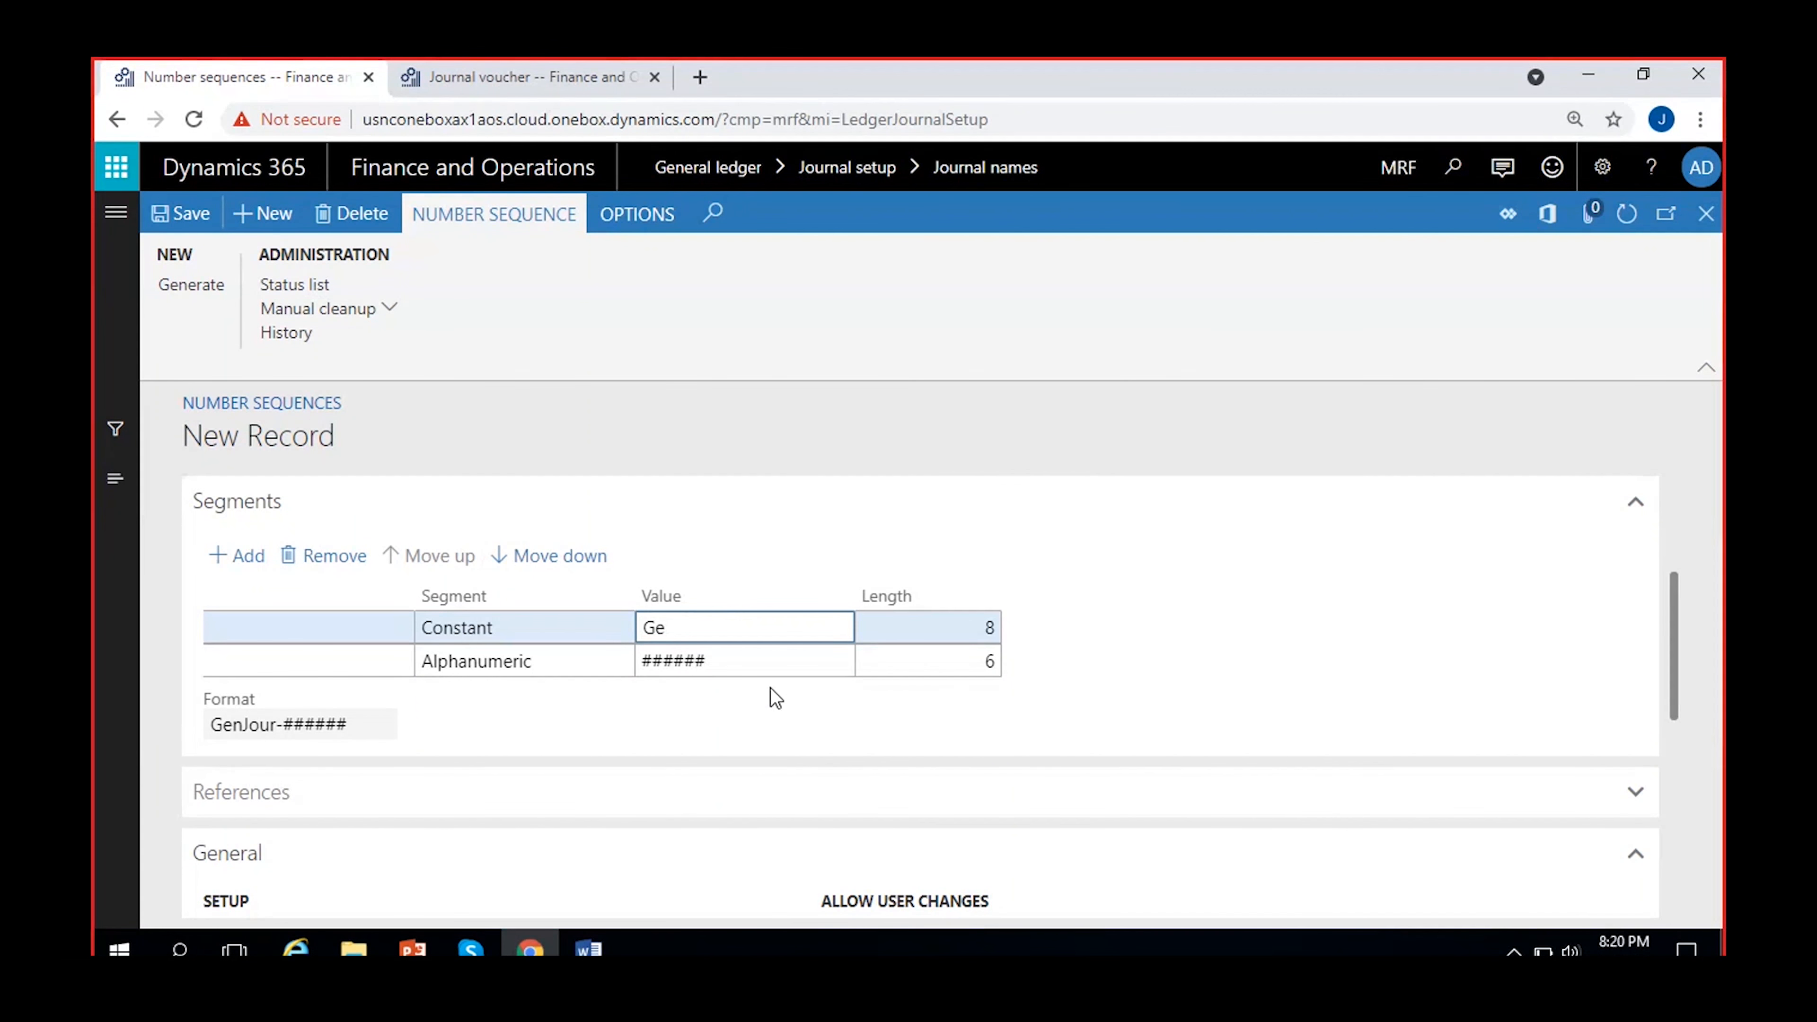
text(NGL)
key(BackSpace)
key(BackSpace)
text(JL)
key(Tab)
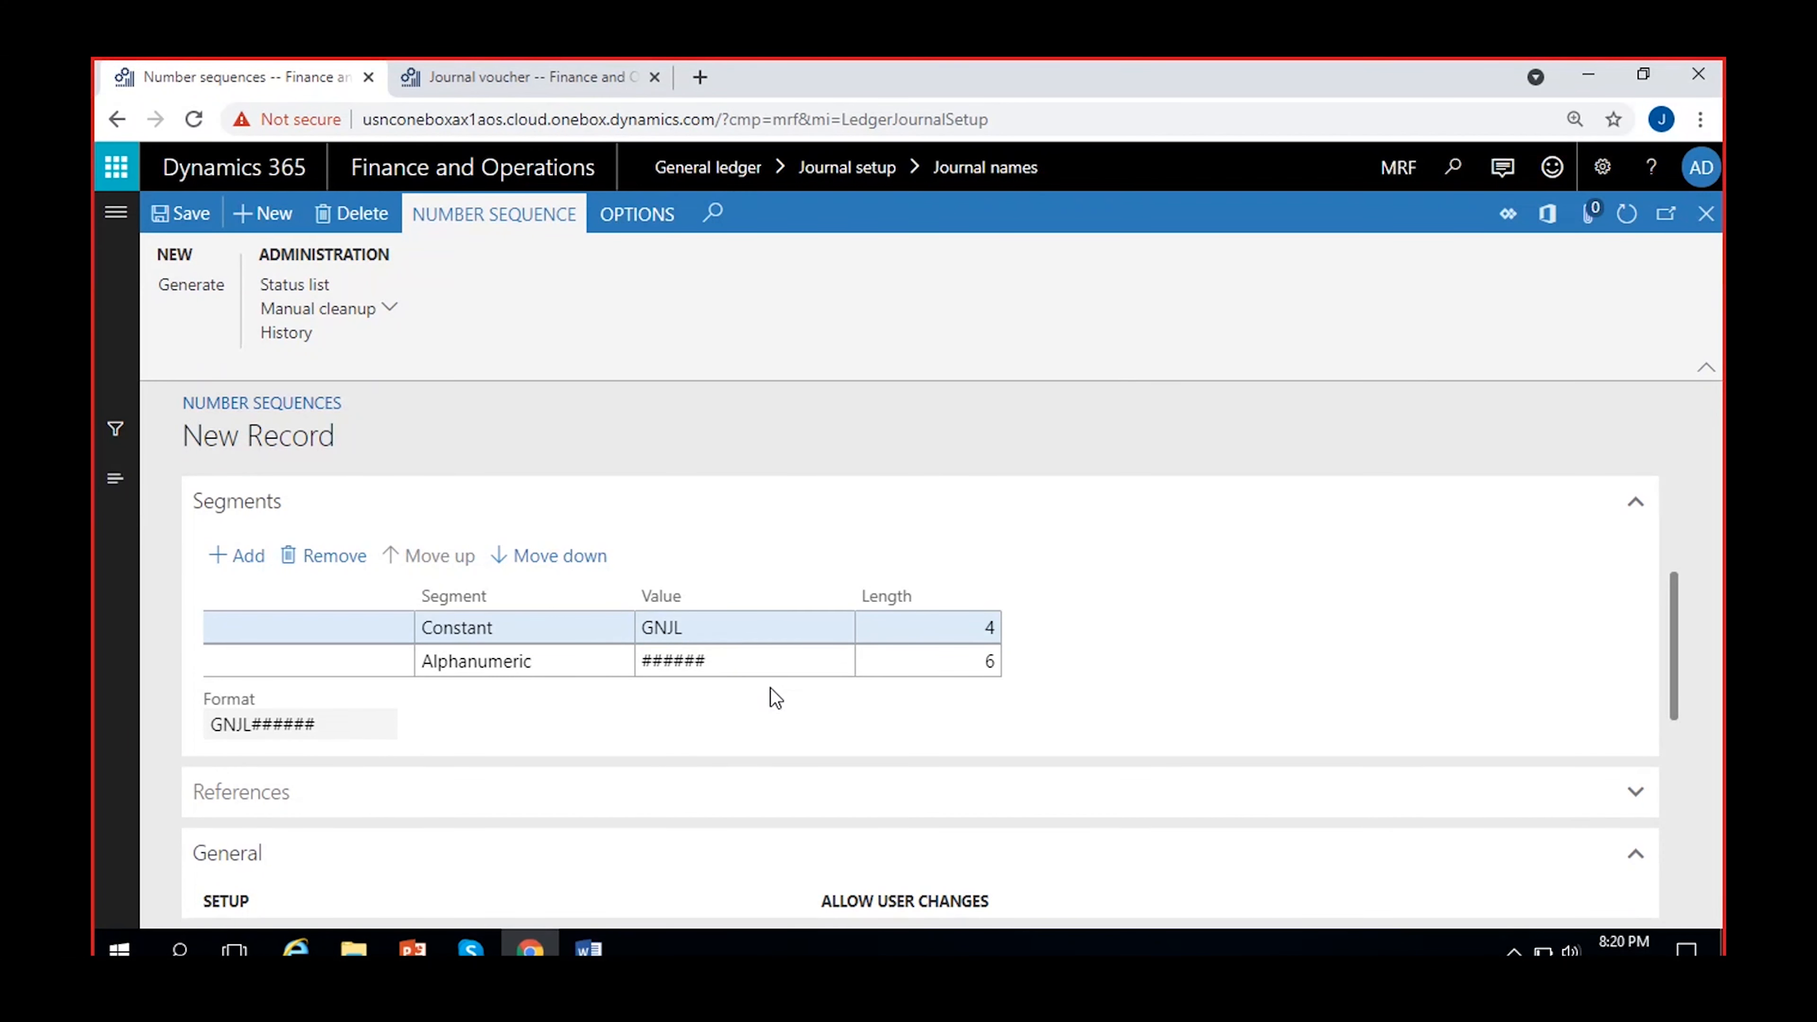
drag(217, 728, 331, 715)
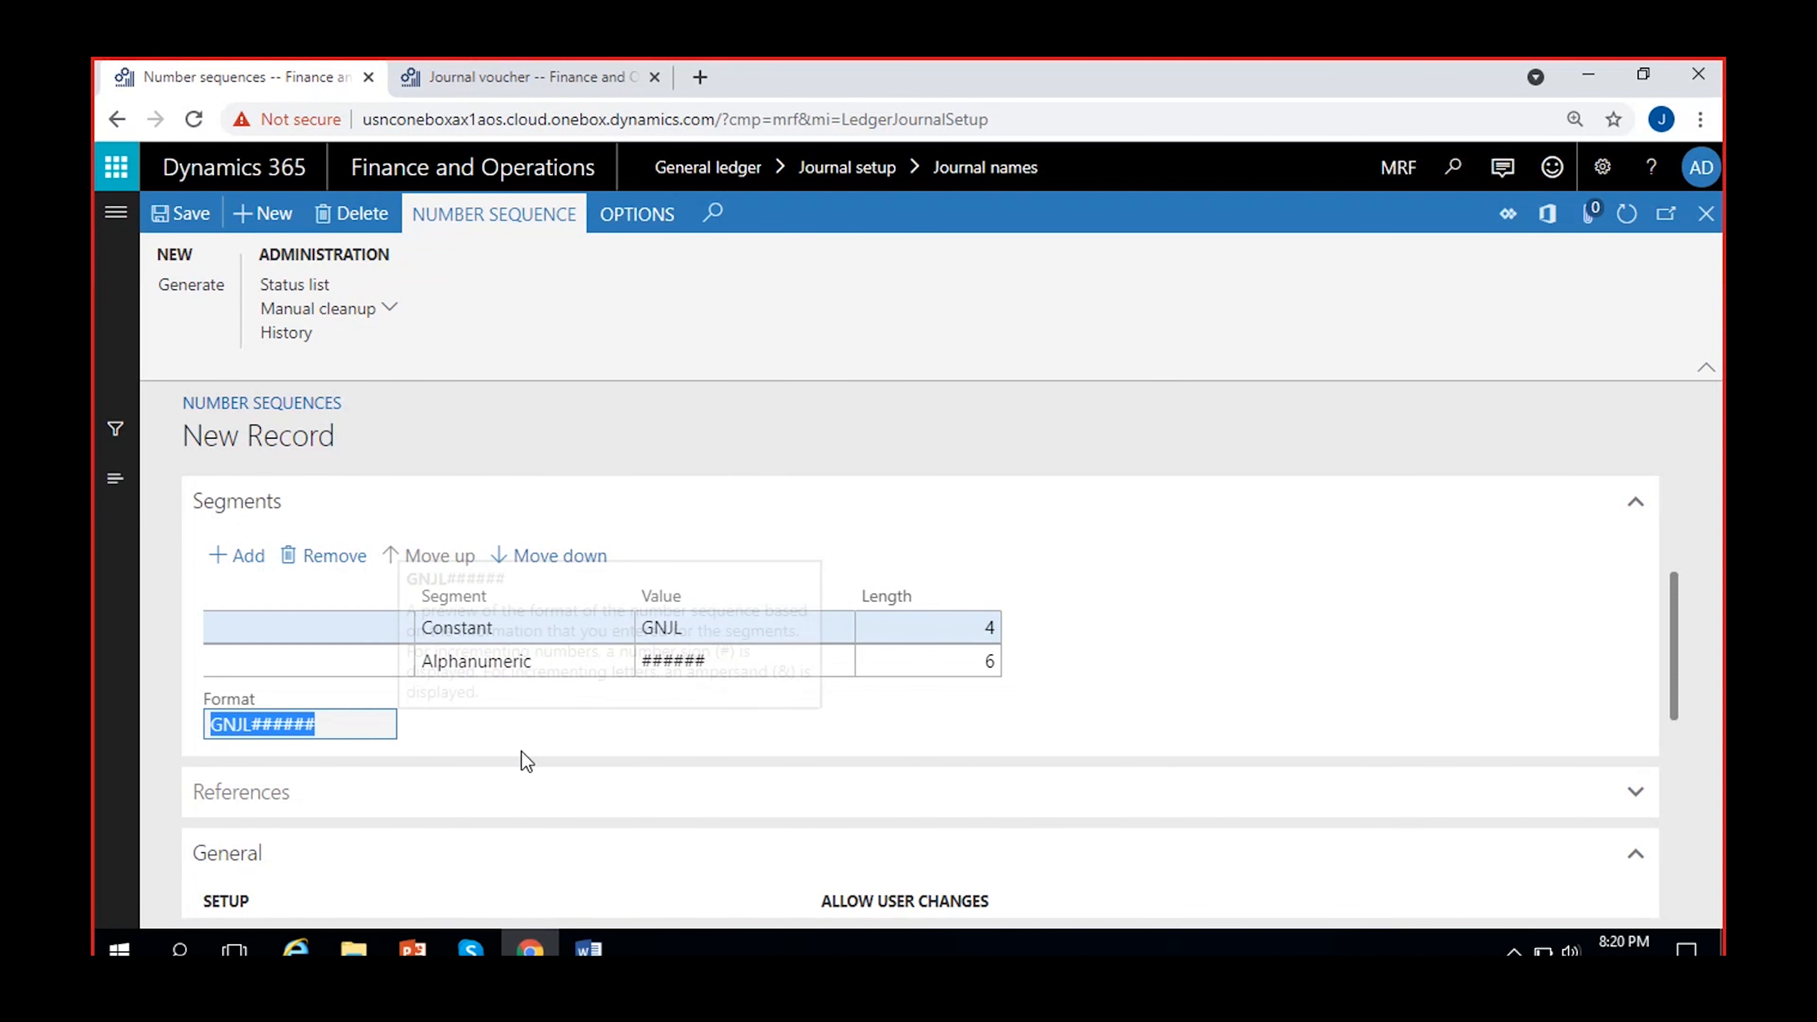
click(552, 725)
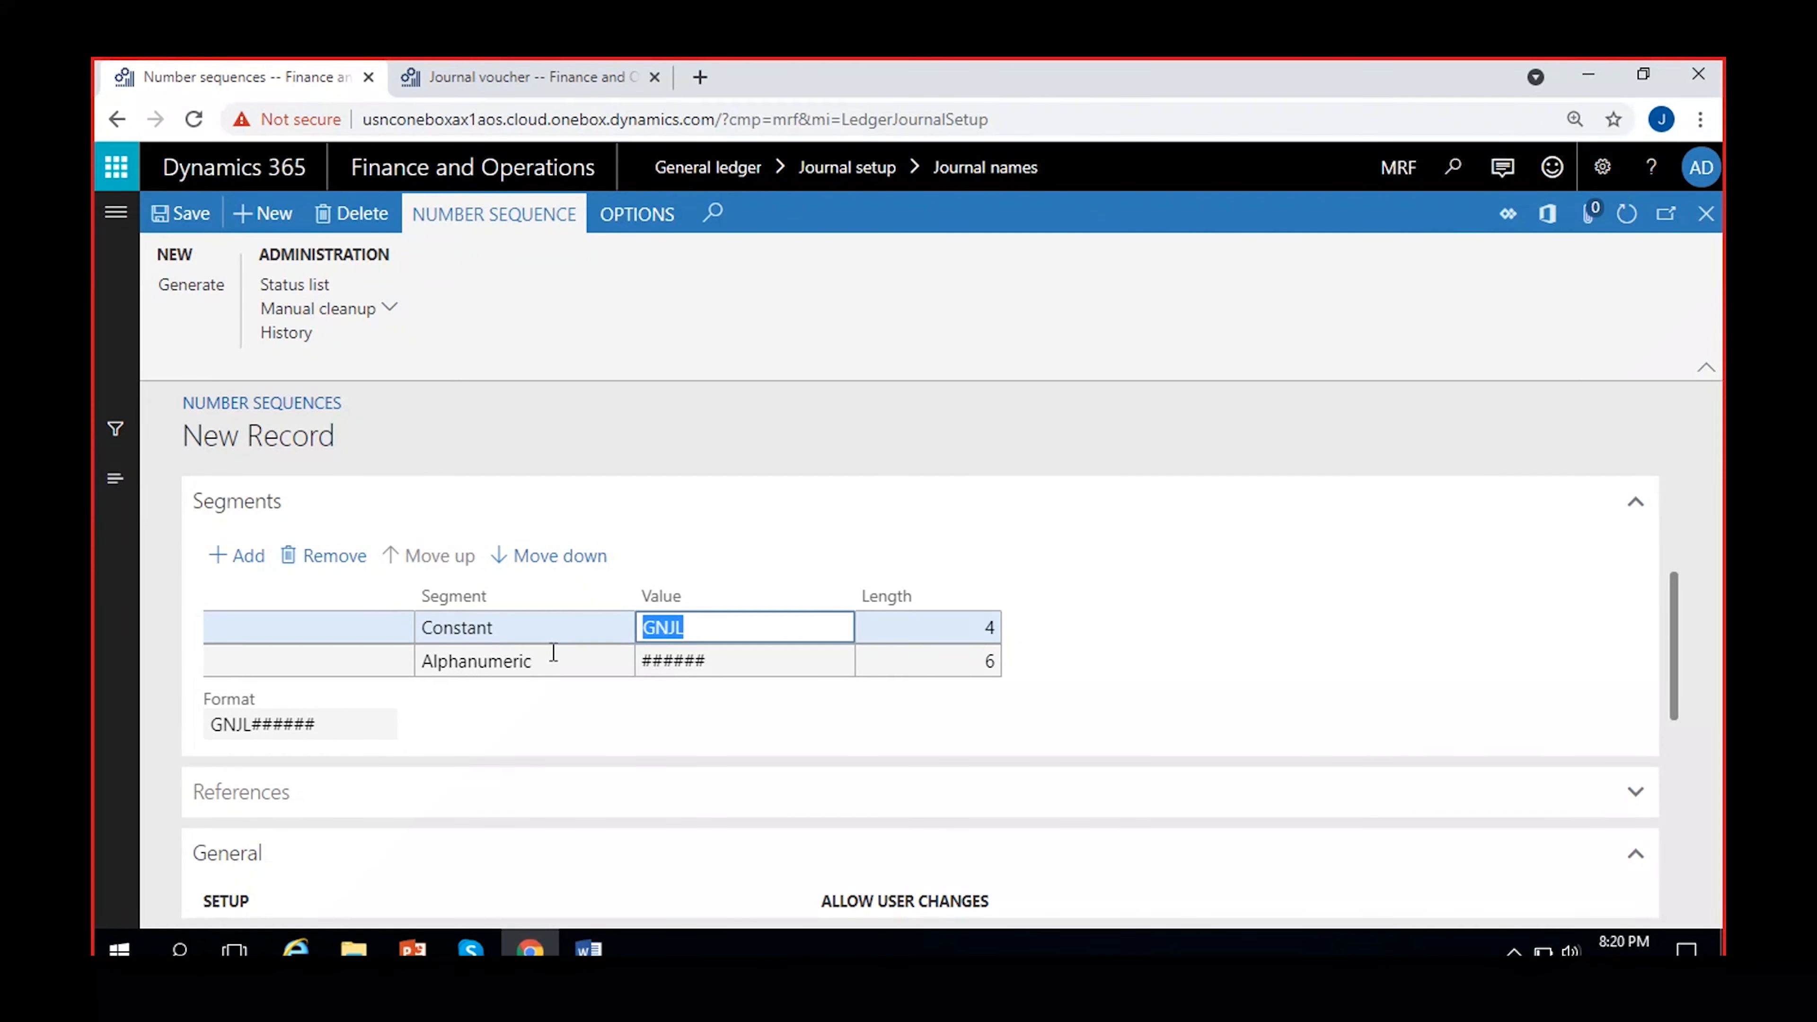
Set the Constant segment's value back to GenJour- and check the format preview
key(BackSpace)
text(GenJour-)
click(840, 679)
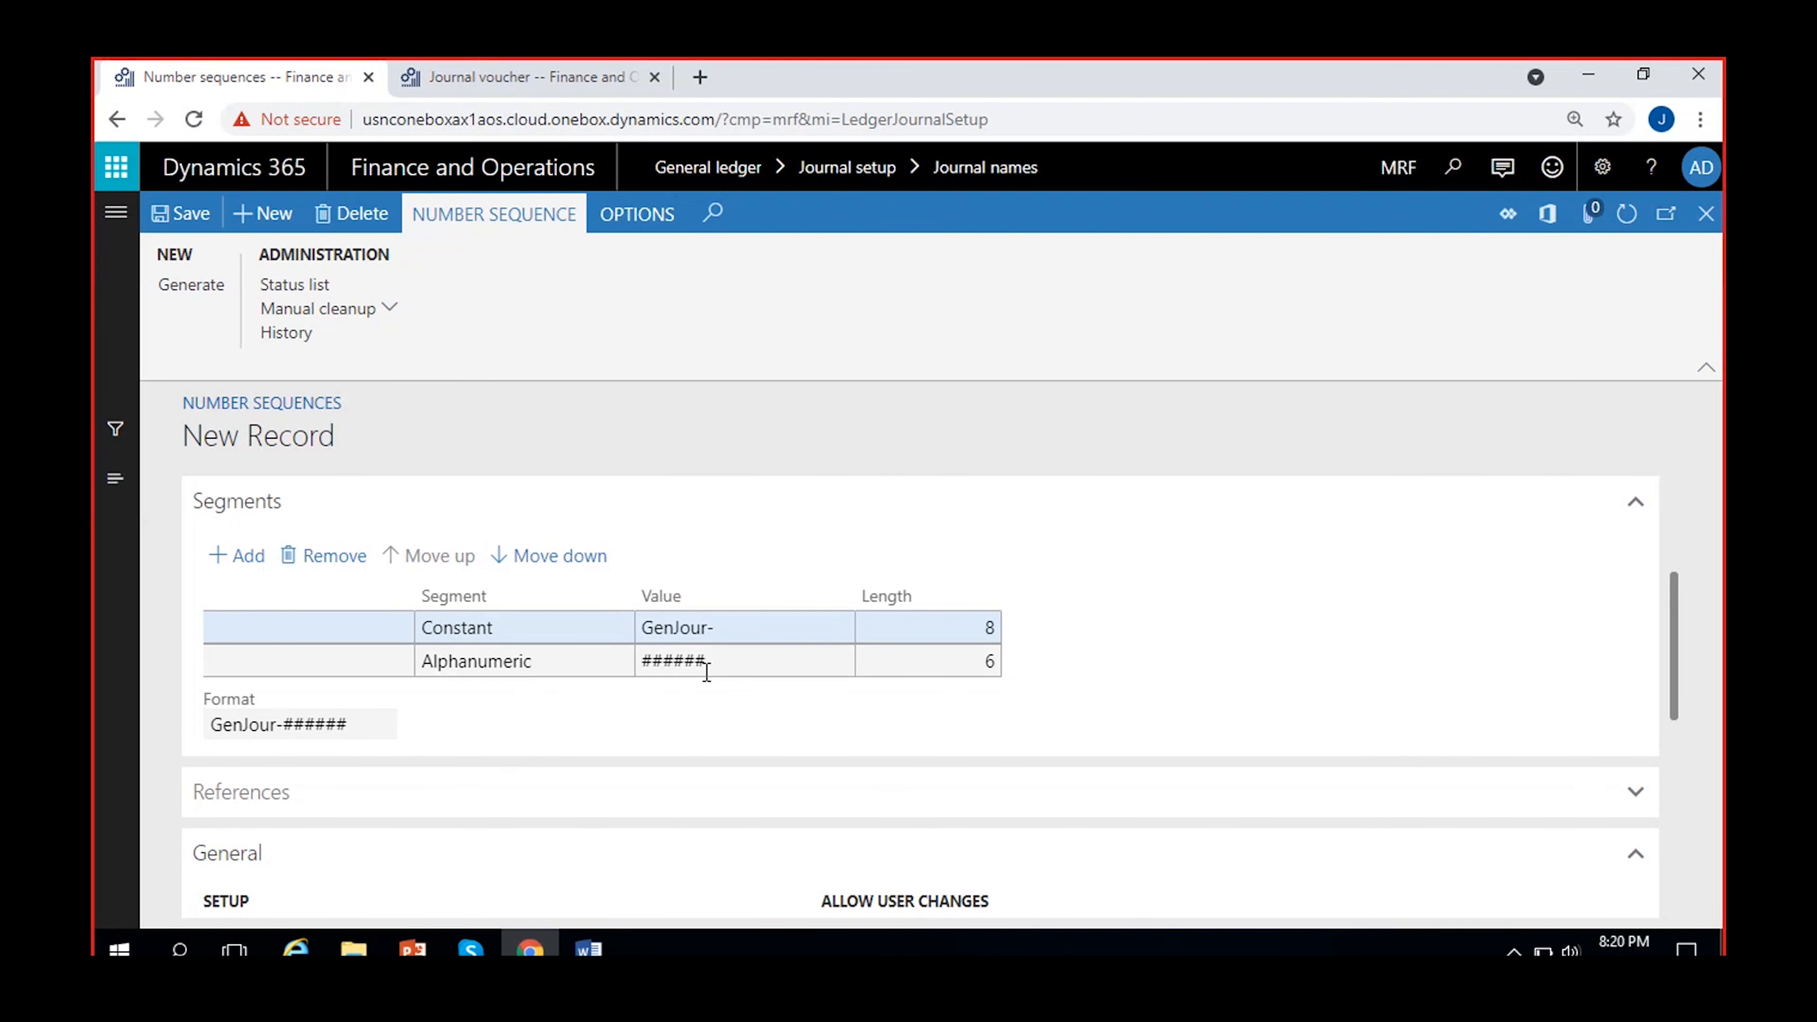
click(369, 723)
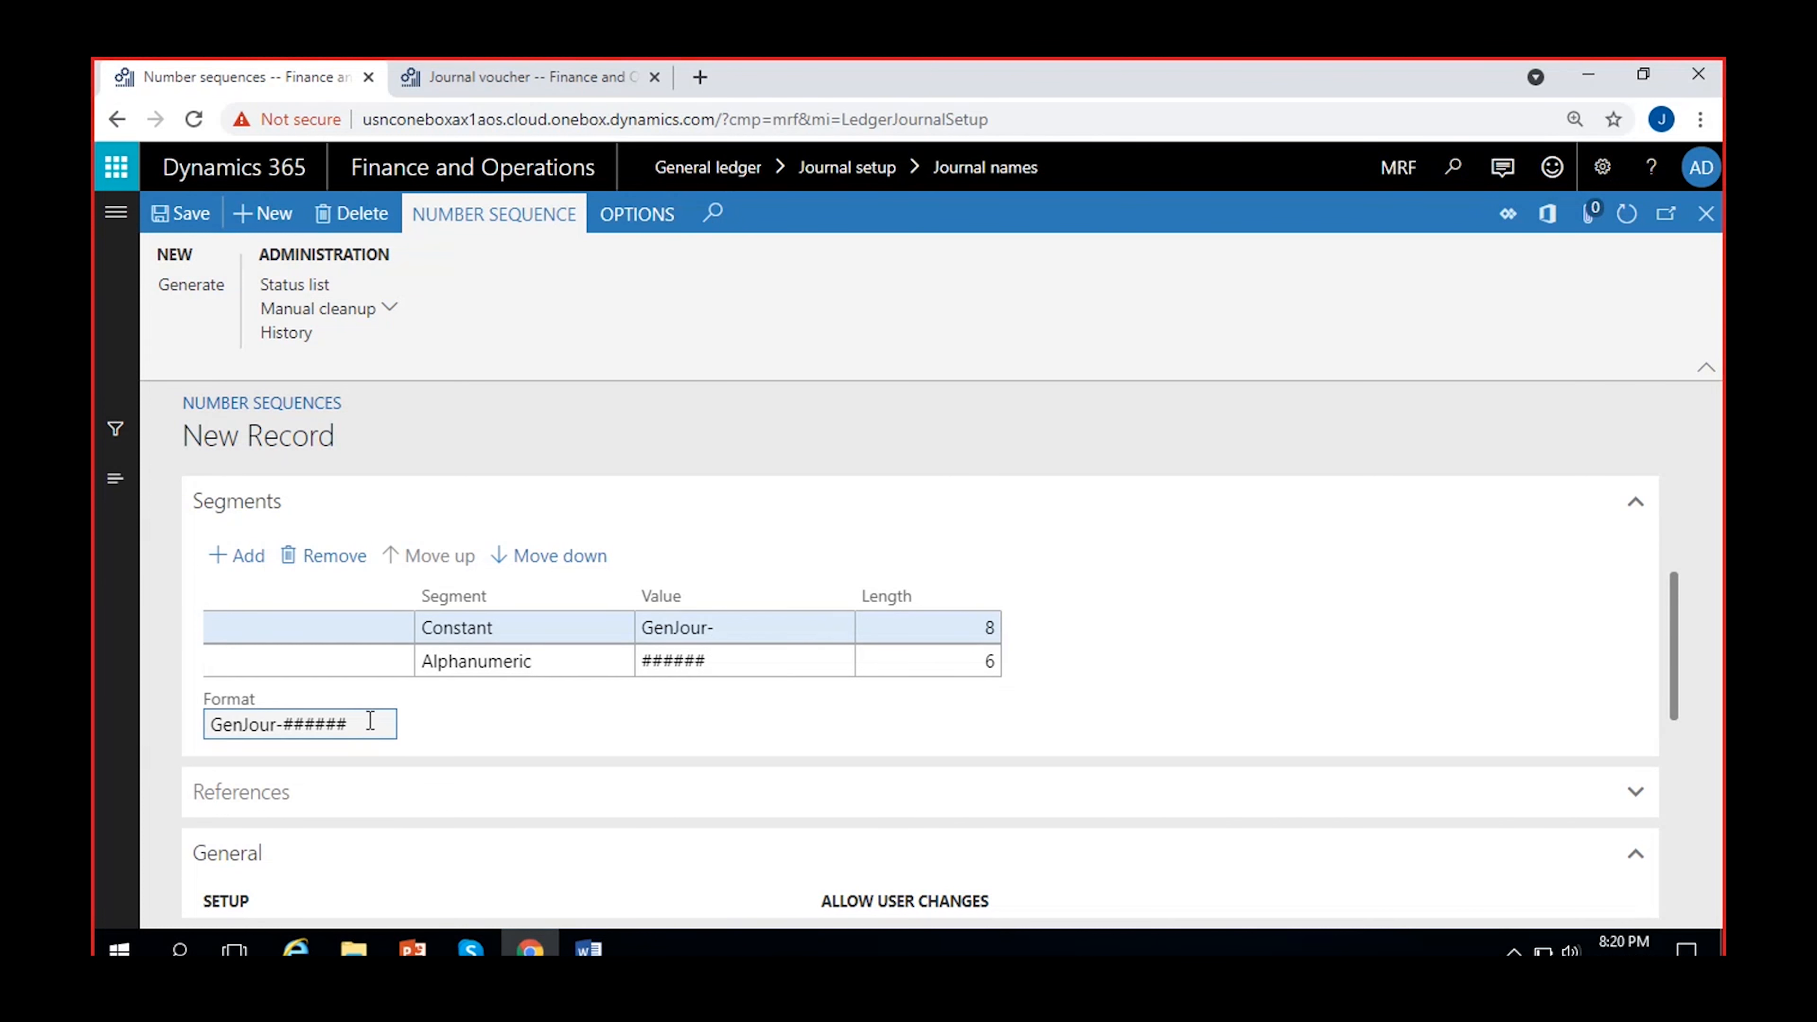
click(483, 710)
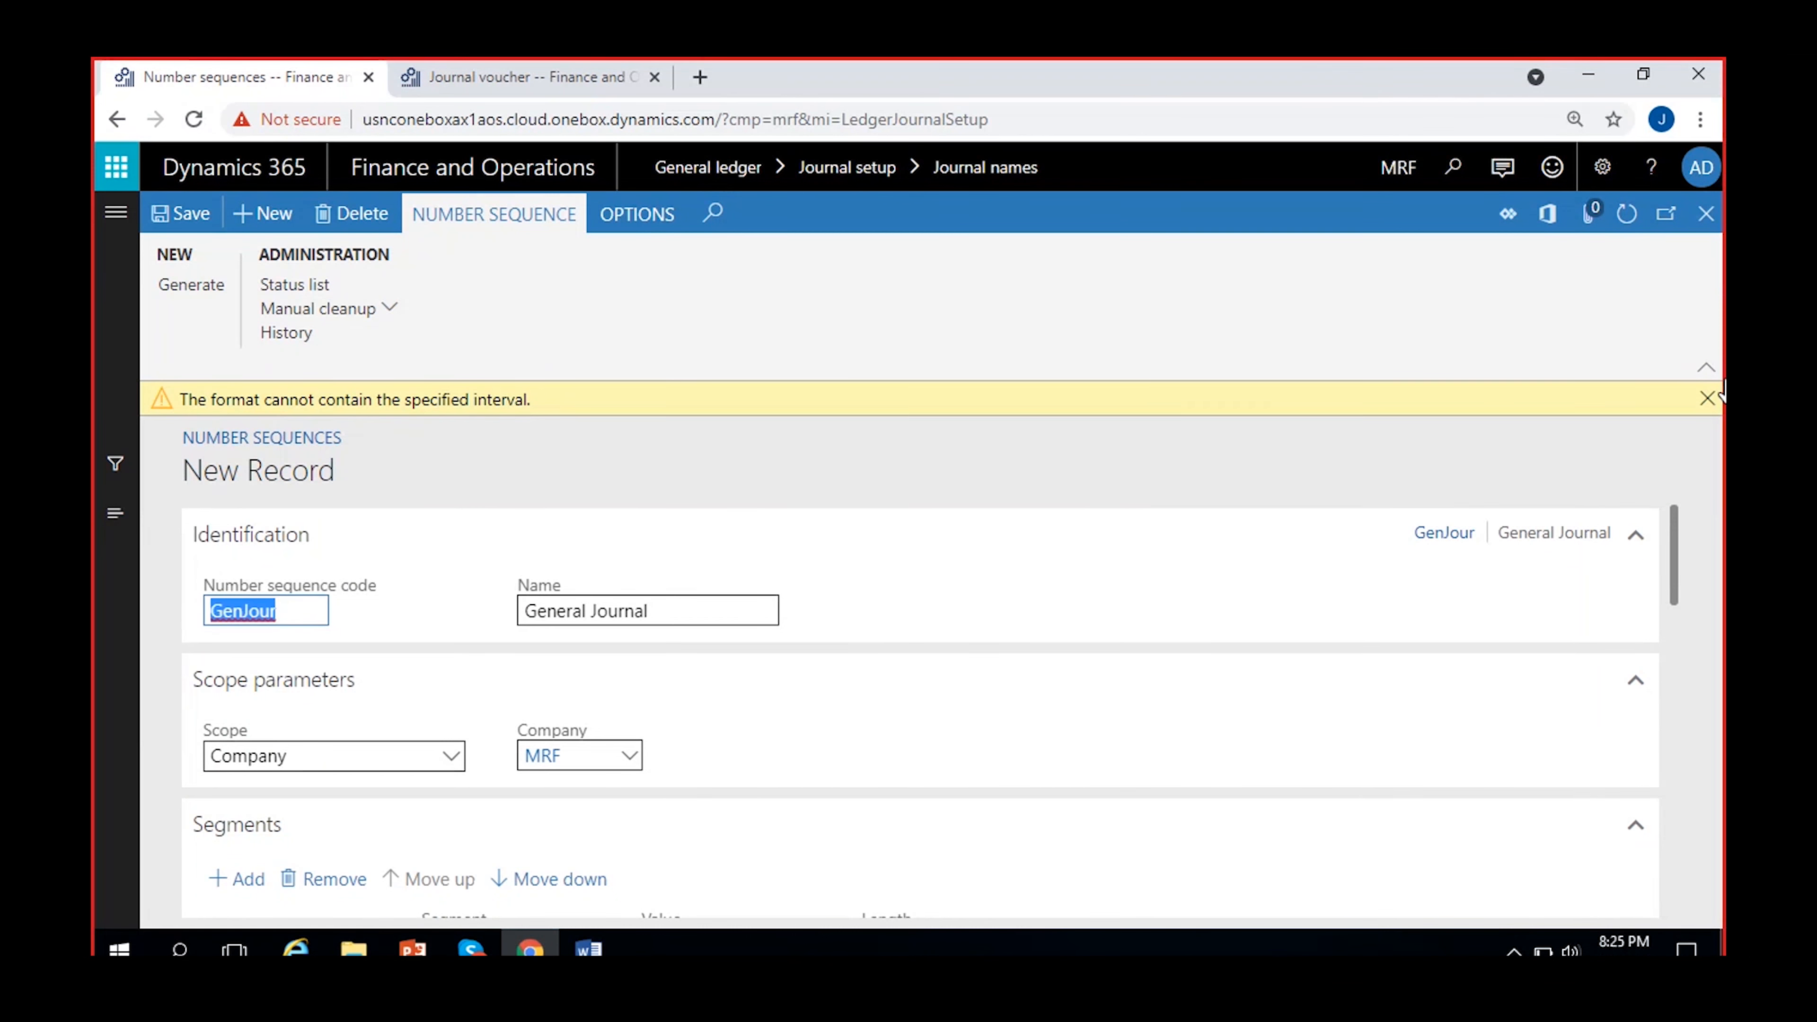
Dismiss the warning message and collapse the References section to review the segments and the General settings
click(1707, 398)
scroll(1032, 710, down, 5)
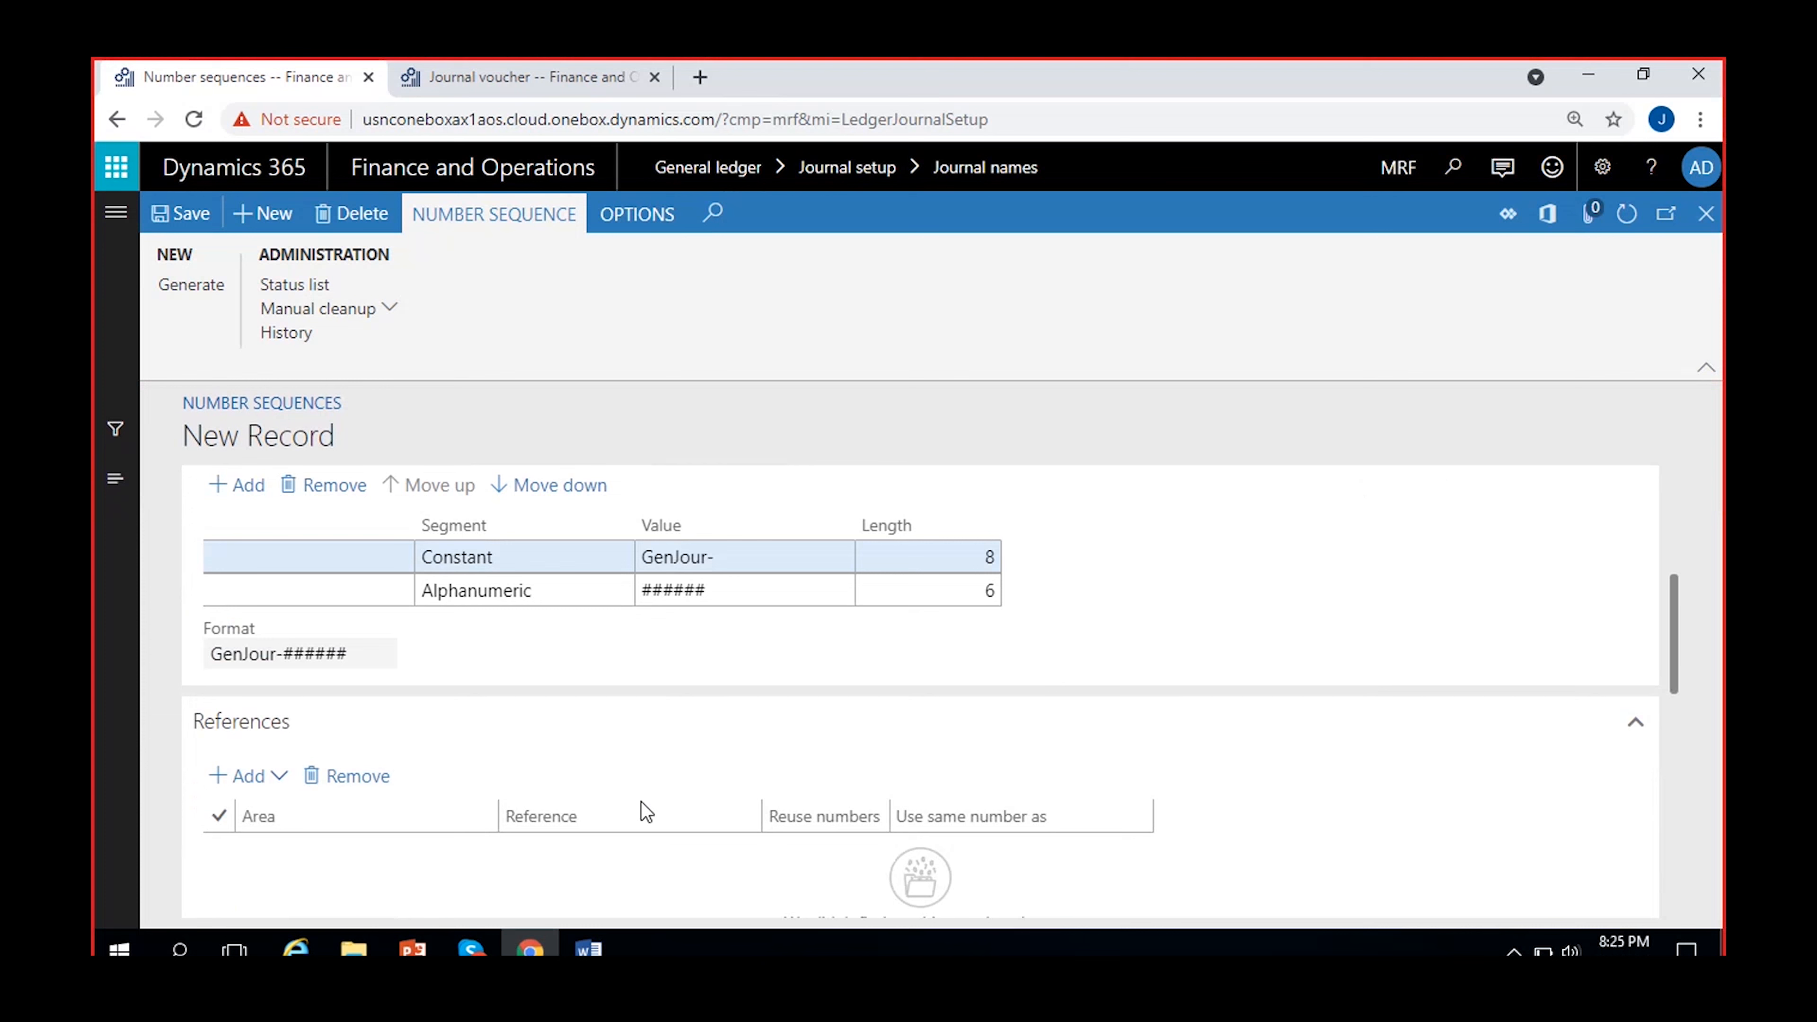
scroll(726, 771, down, 5)
scroll(701, 852, up, 5)
click(341, 743)
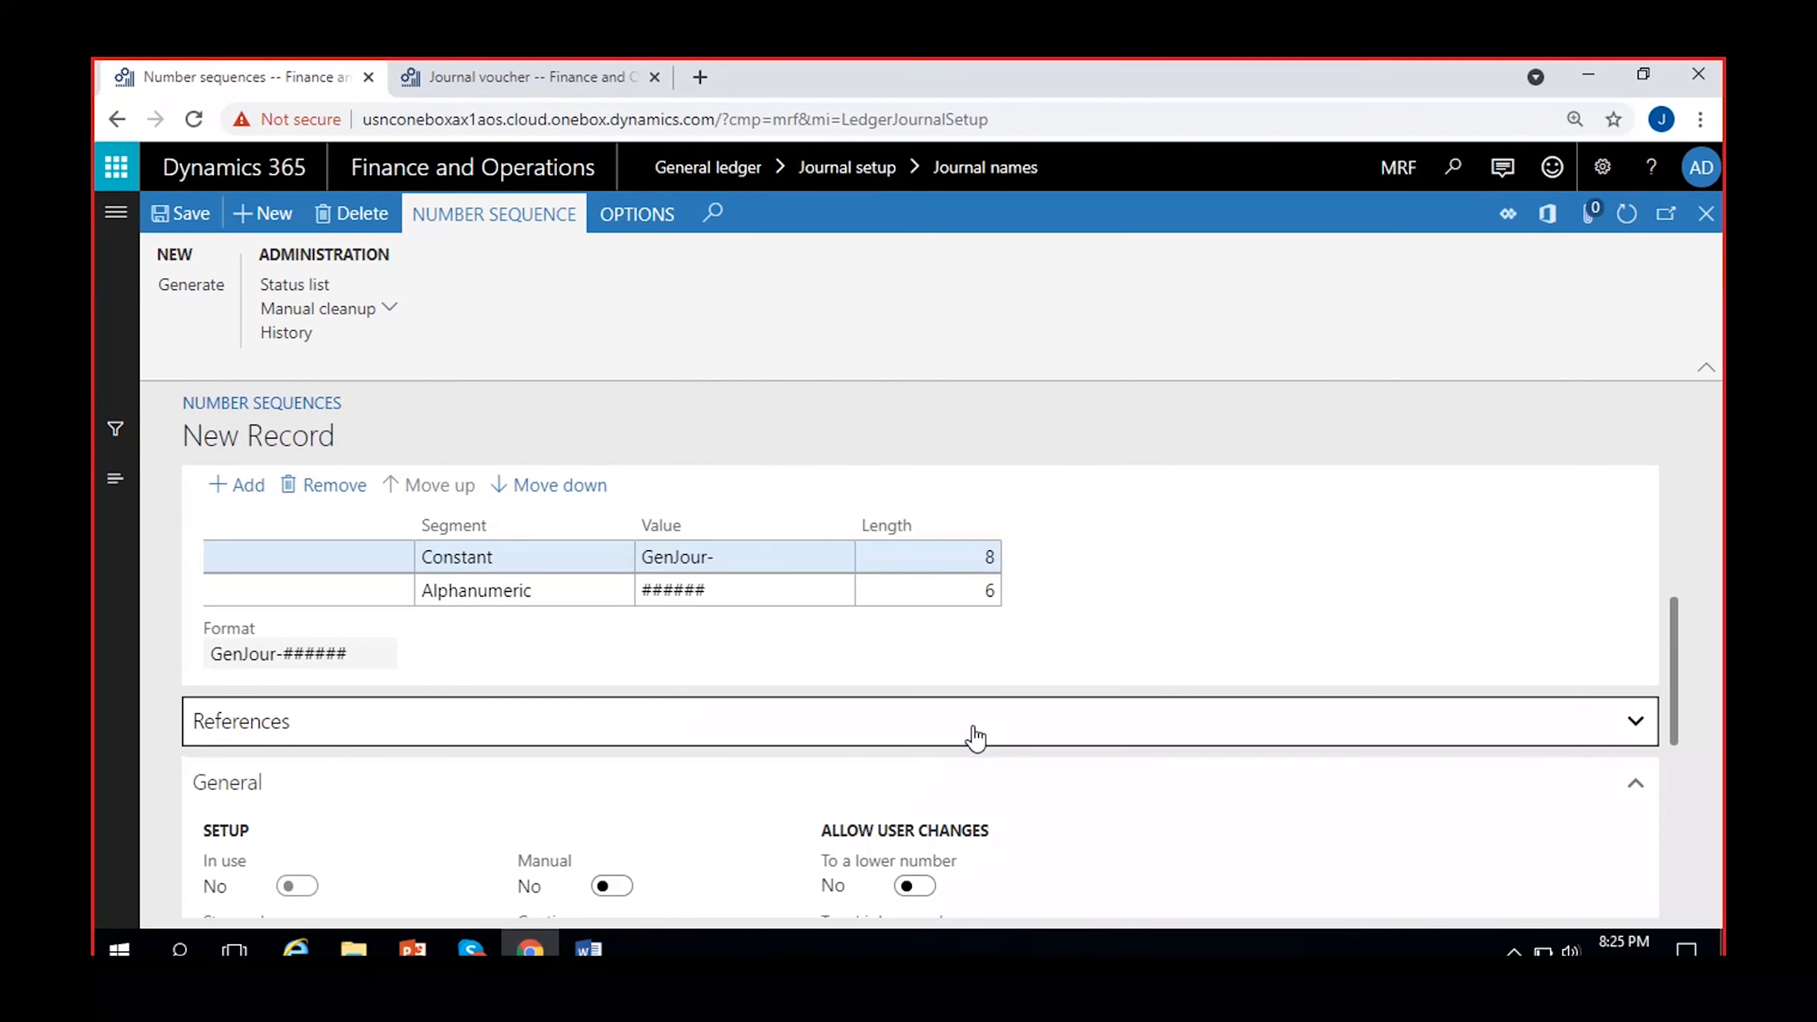
scroll(880, 641, up, 2)
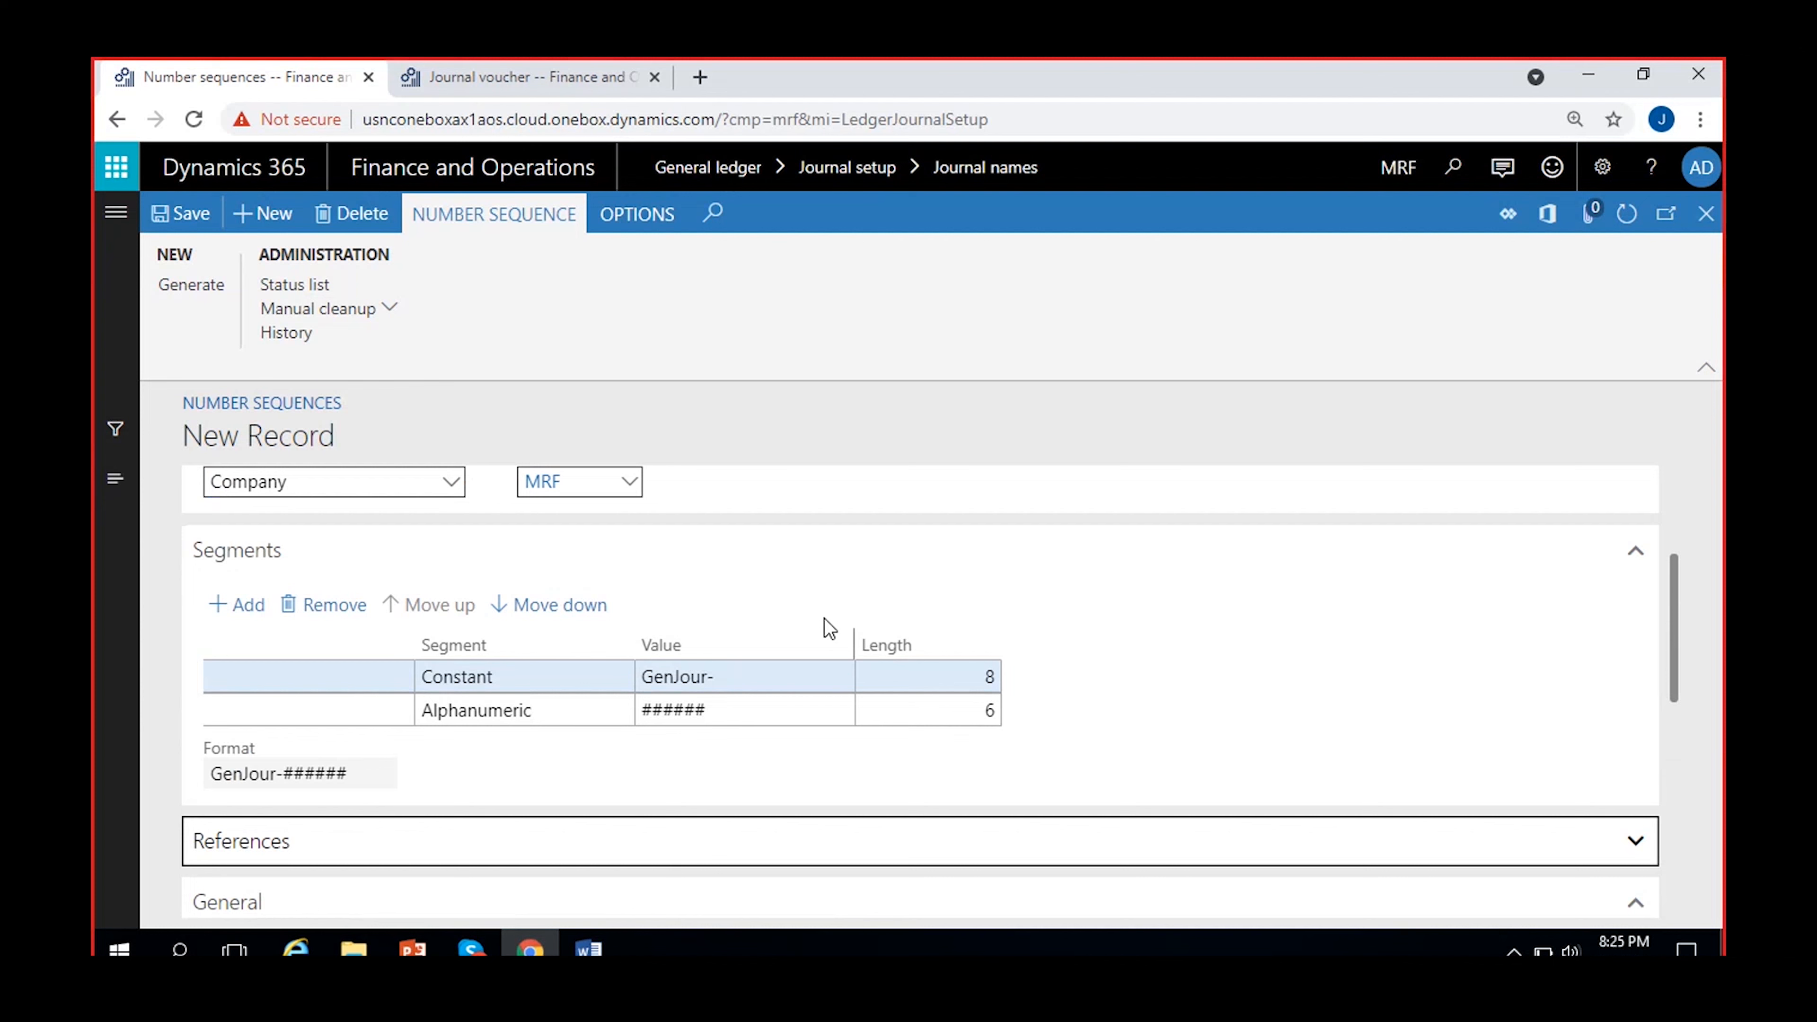
scroll(881, 748, down, 6)
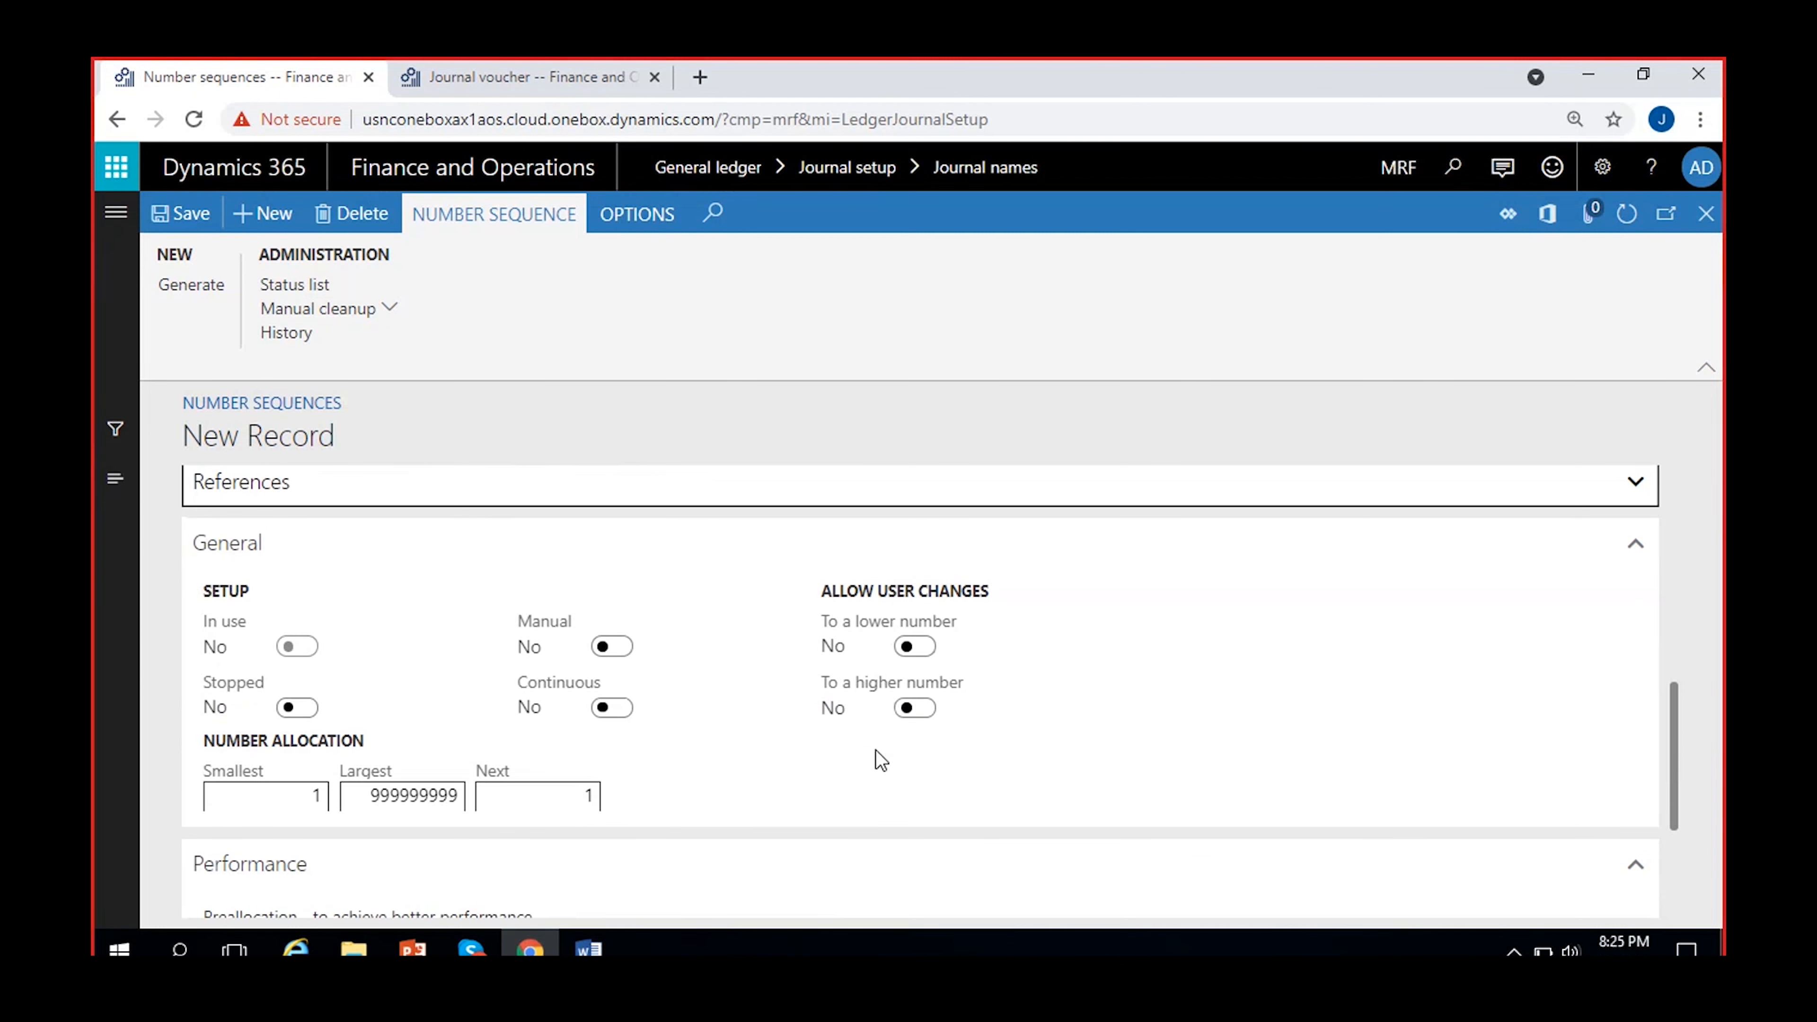
Set the largest number in the new number sequence's number allocation to 999999
click(288, 799)
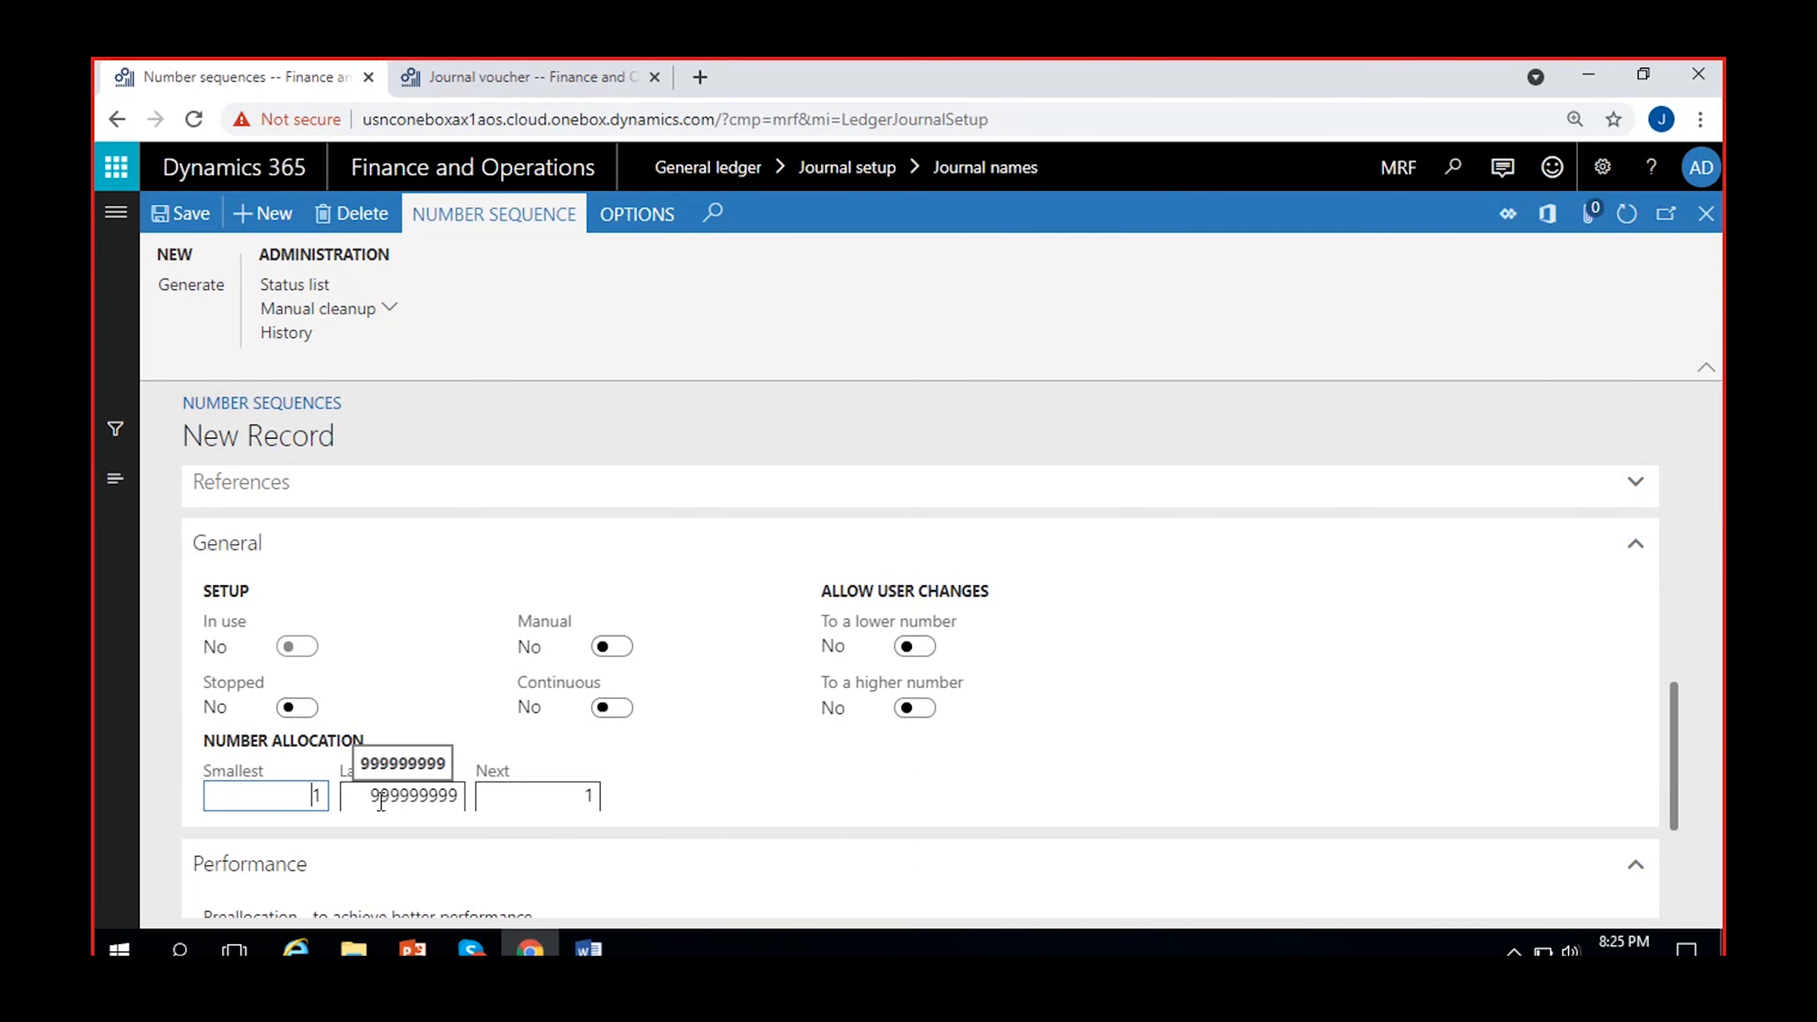
scroll(715, 733, up, 5)
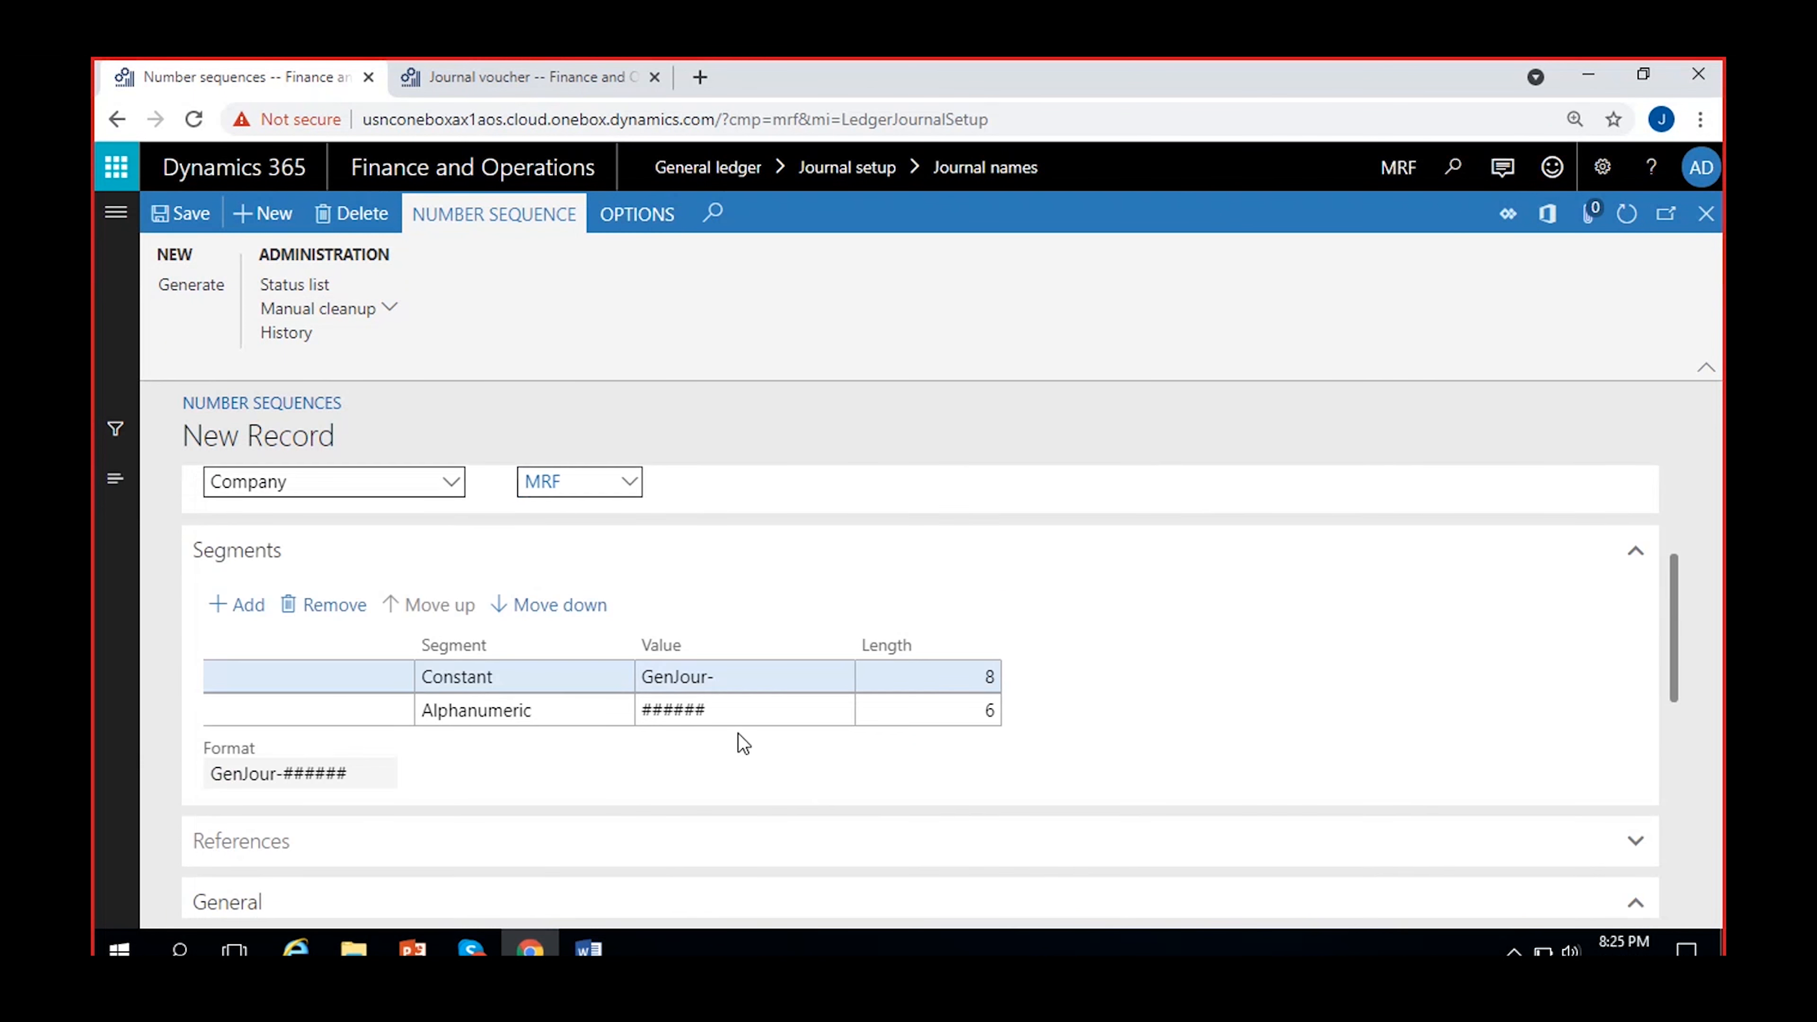
scroll(953, 723, down, 5)
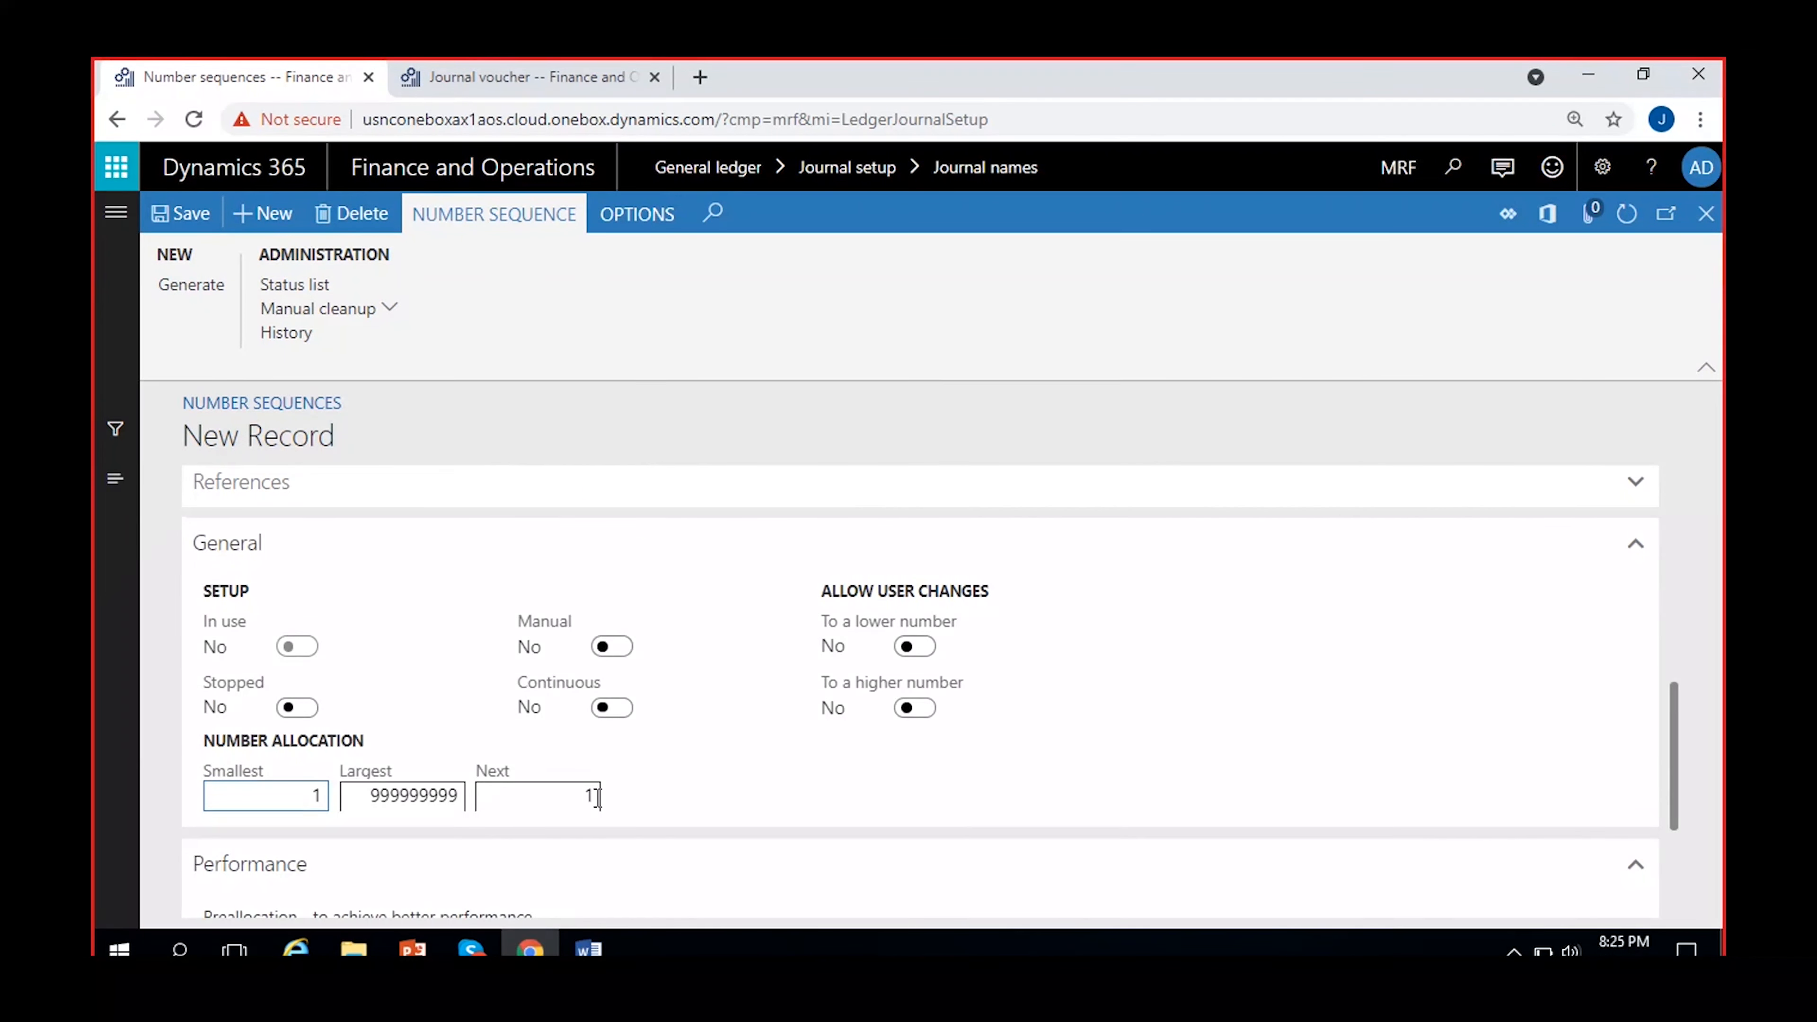
click(464, 795)
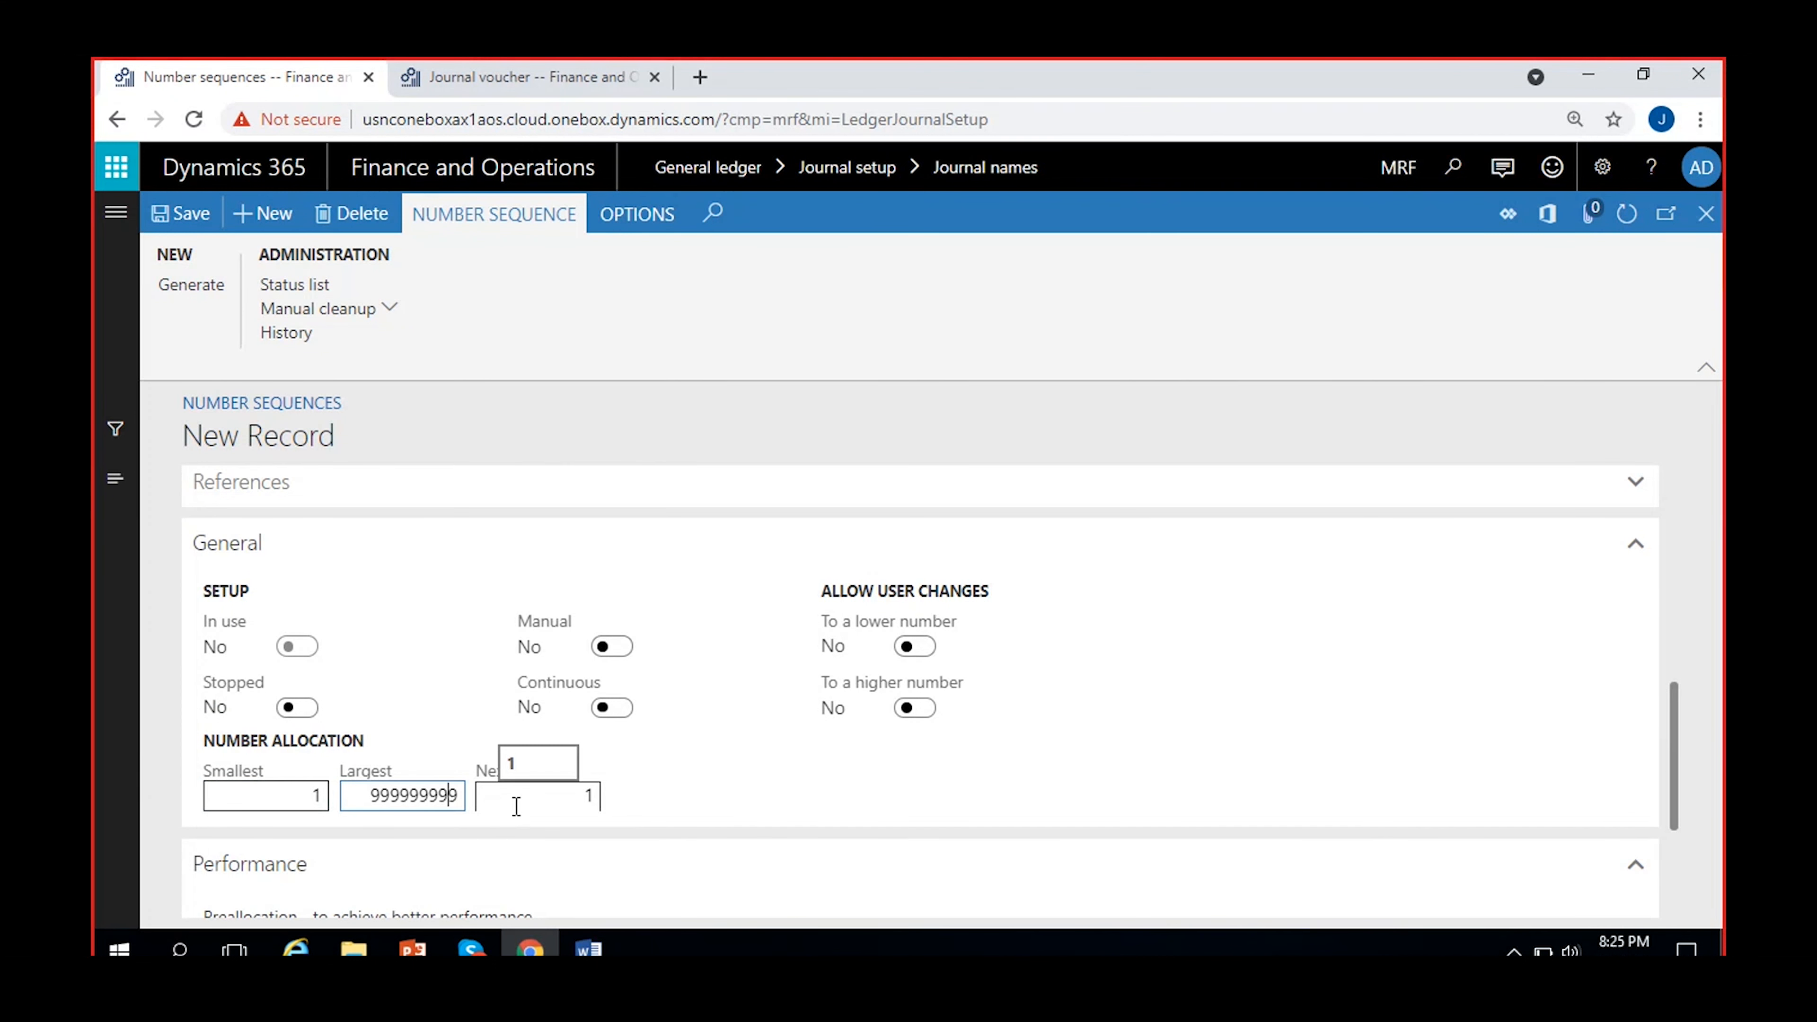
key(BackSpace)
key(BackSpace)
key(BackSpace)
drag(434, 773, 433, 749)
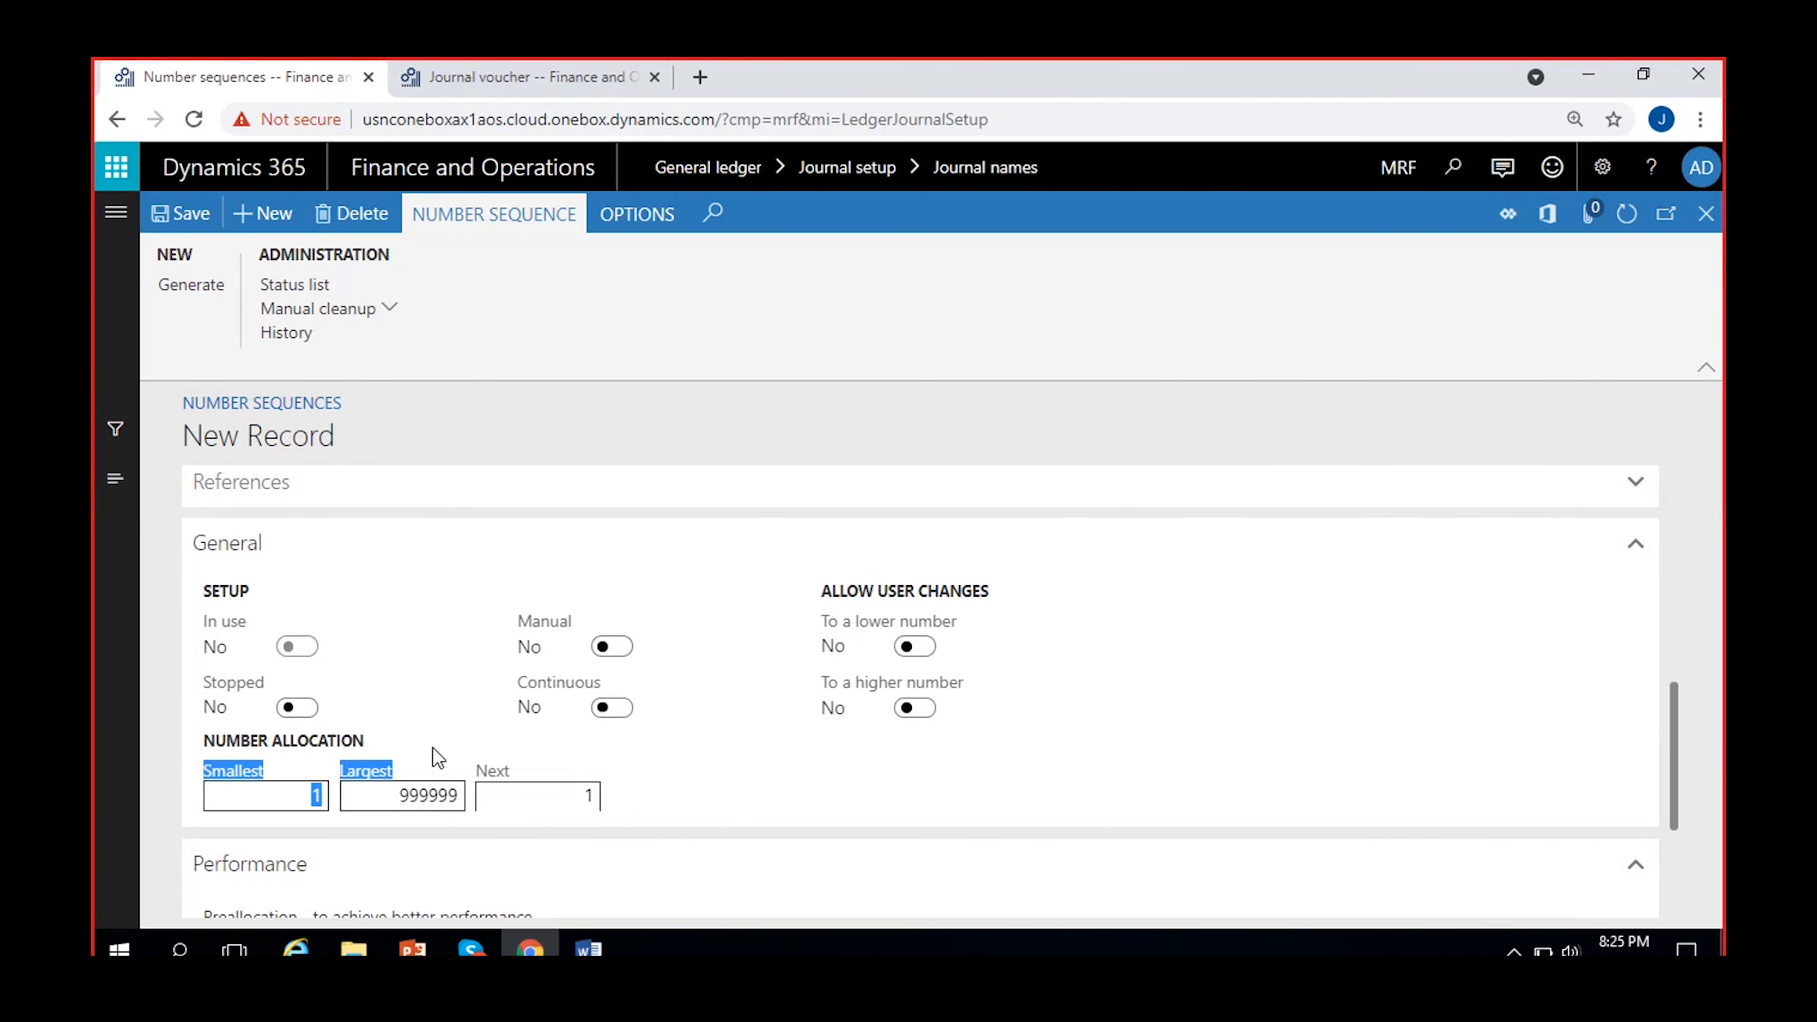
click(428, 787)
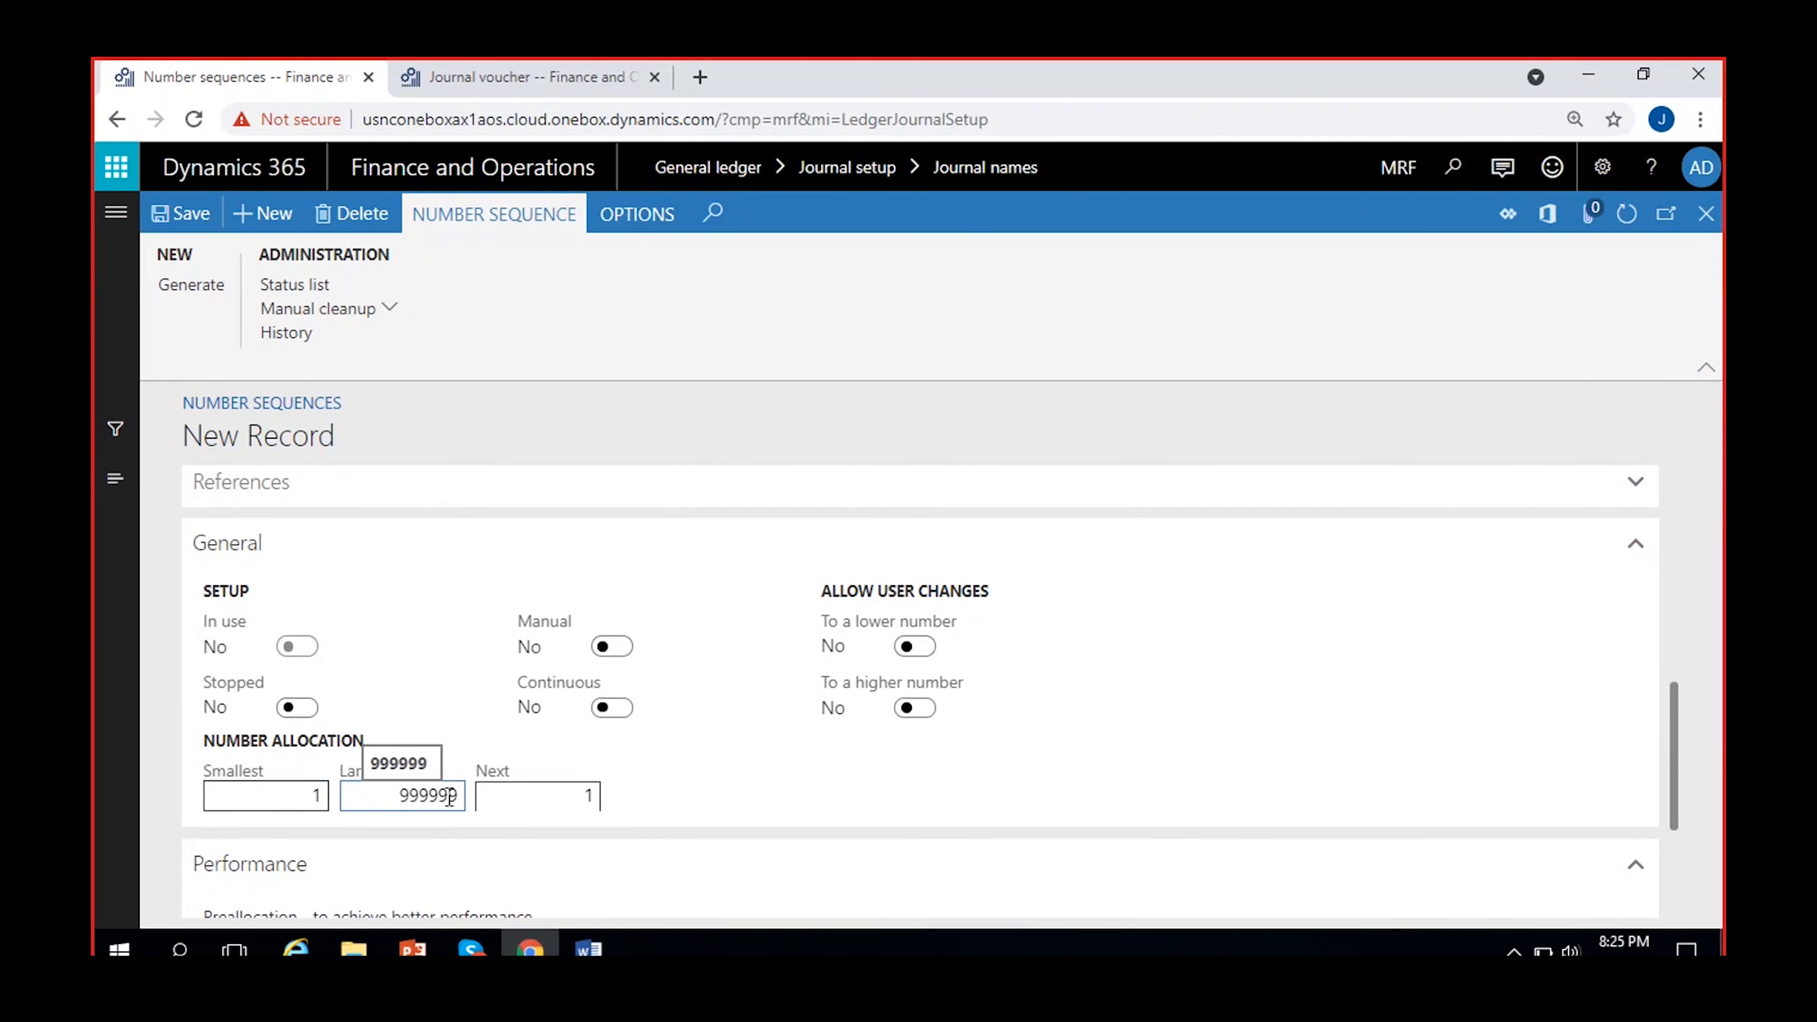
click(295, 792)
click(393, 799)
click(450, 754)
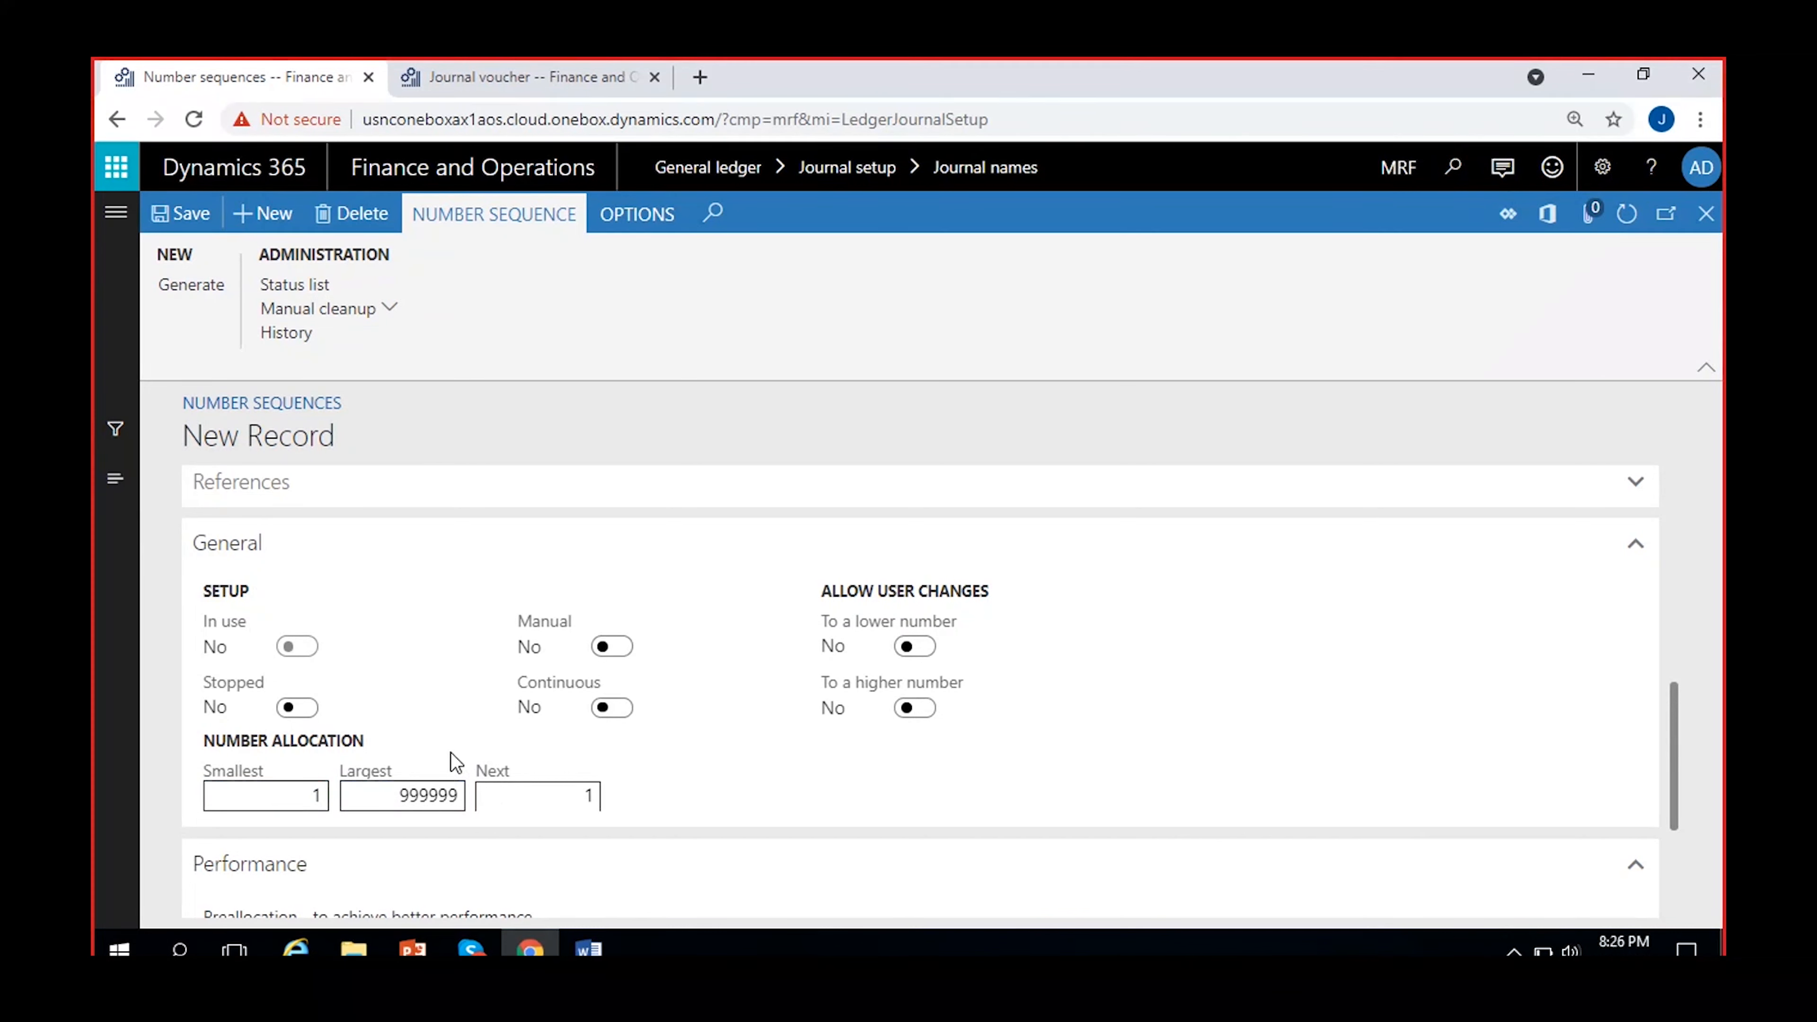
click(586, 803)
click(663, 794)
Review the sequence's segments and General settings and save the new number sequence record
scroll(758, 787, up, 3)
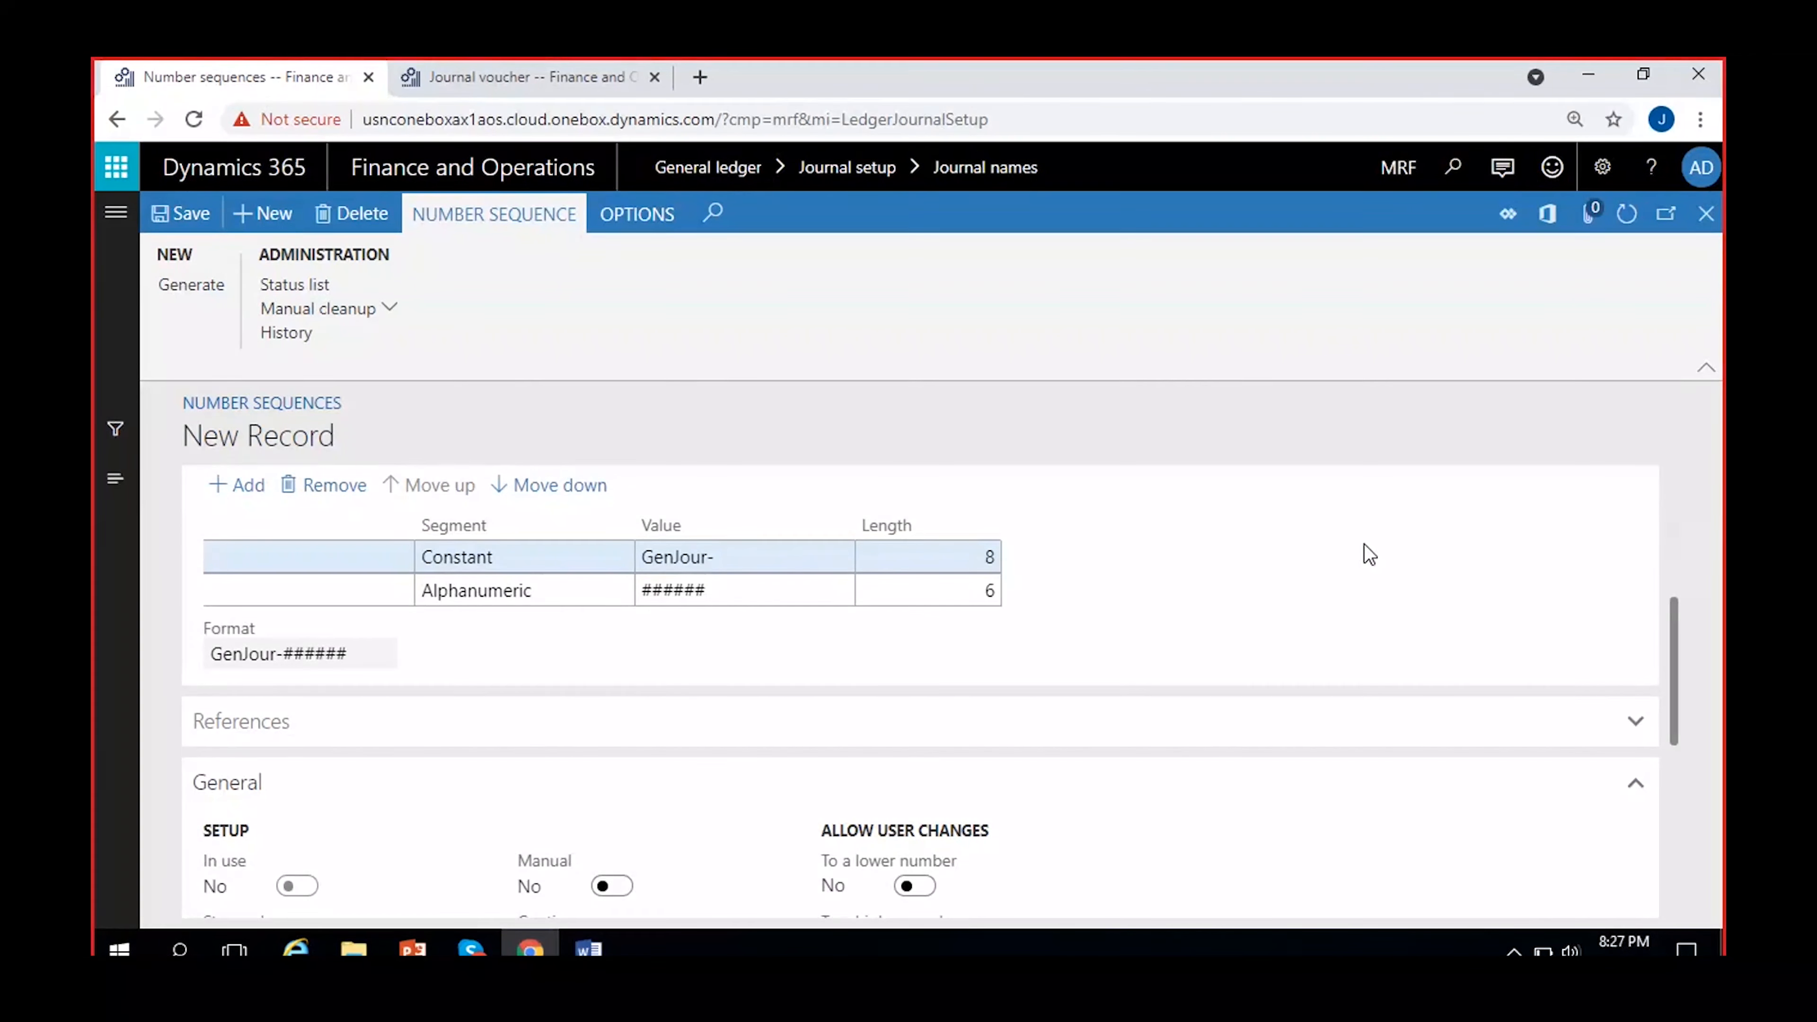
scroll(382, 762, down, 3)
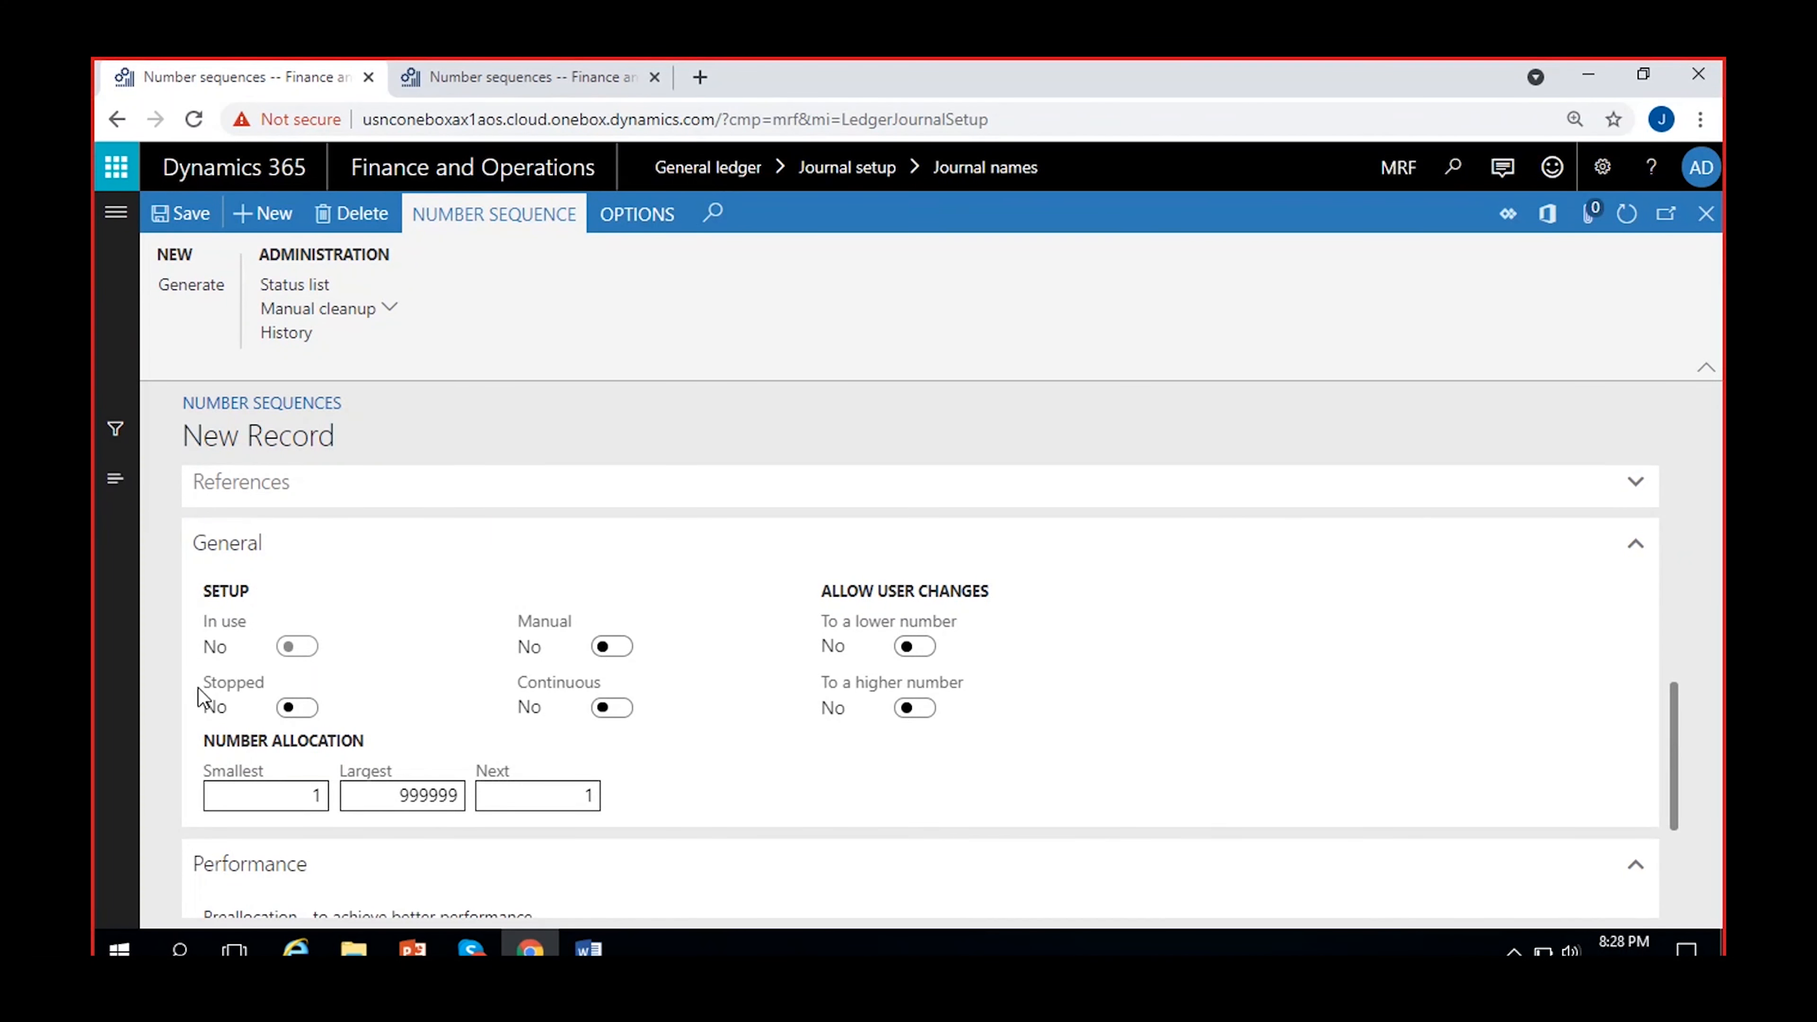
click(304, 645)
click(190, 219)
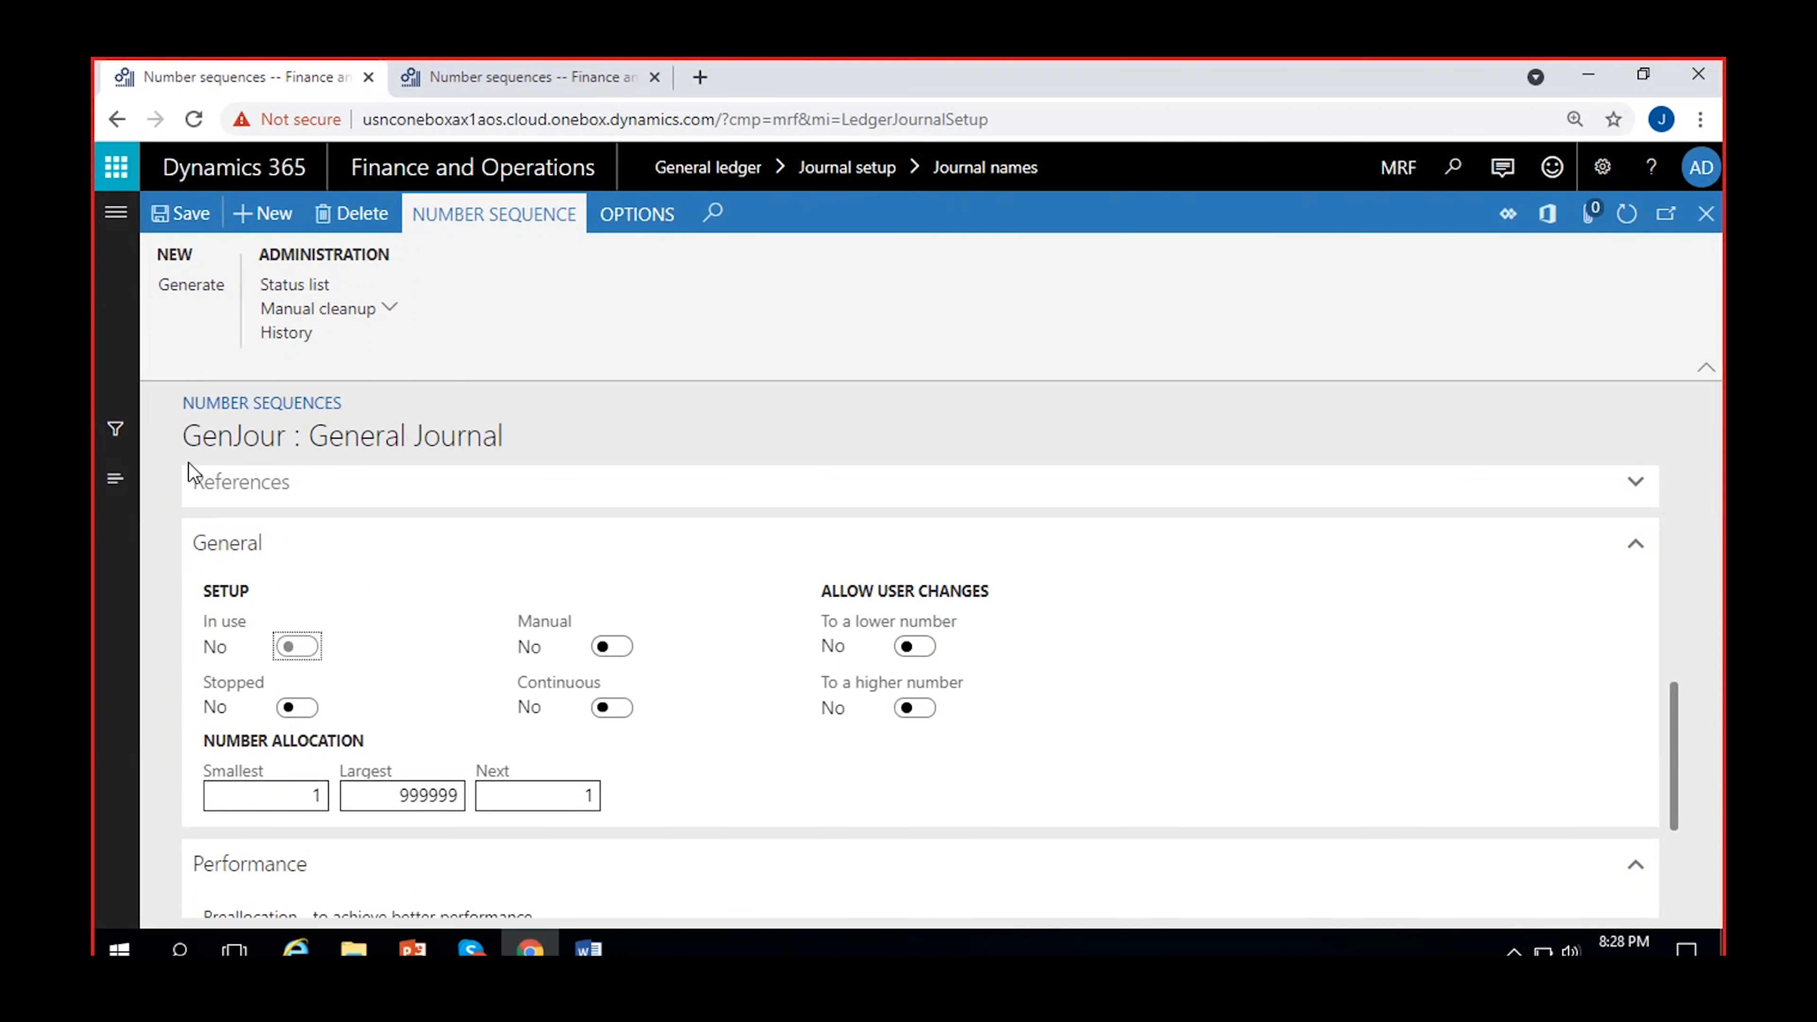
Switch the number sequence's Stopped setting to Yes and back to No
click(383, 645)
click(294, 708)
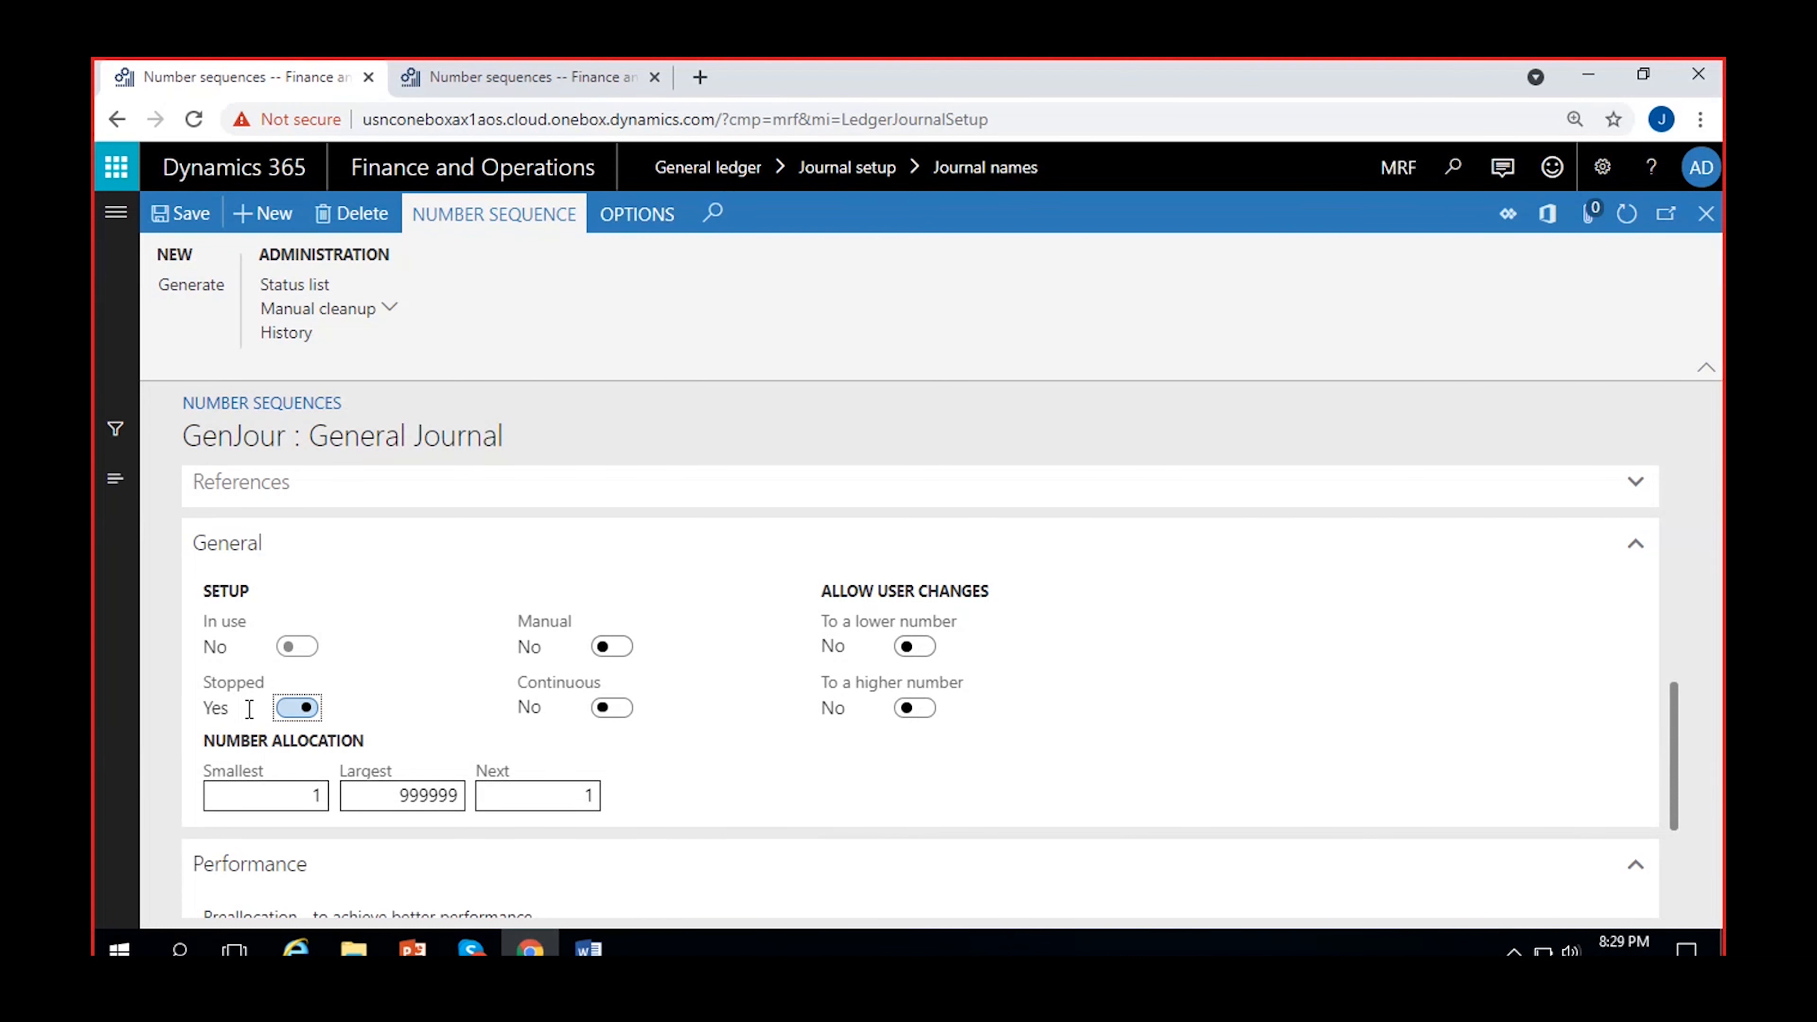
click(296, 708)
click(421, 701)
Check the sequence's format, close the USMF number sequence and journal names pages, and examine the voucher number on the journal line
scroll(304, 627, up, 5)
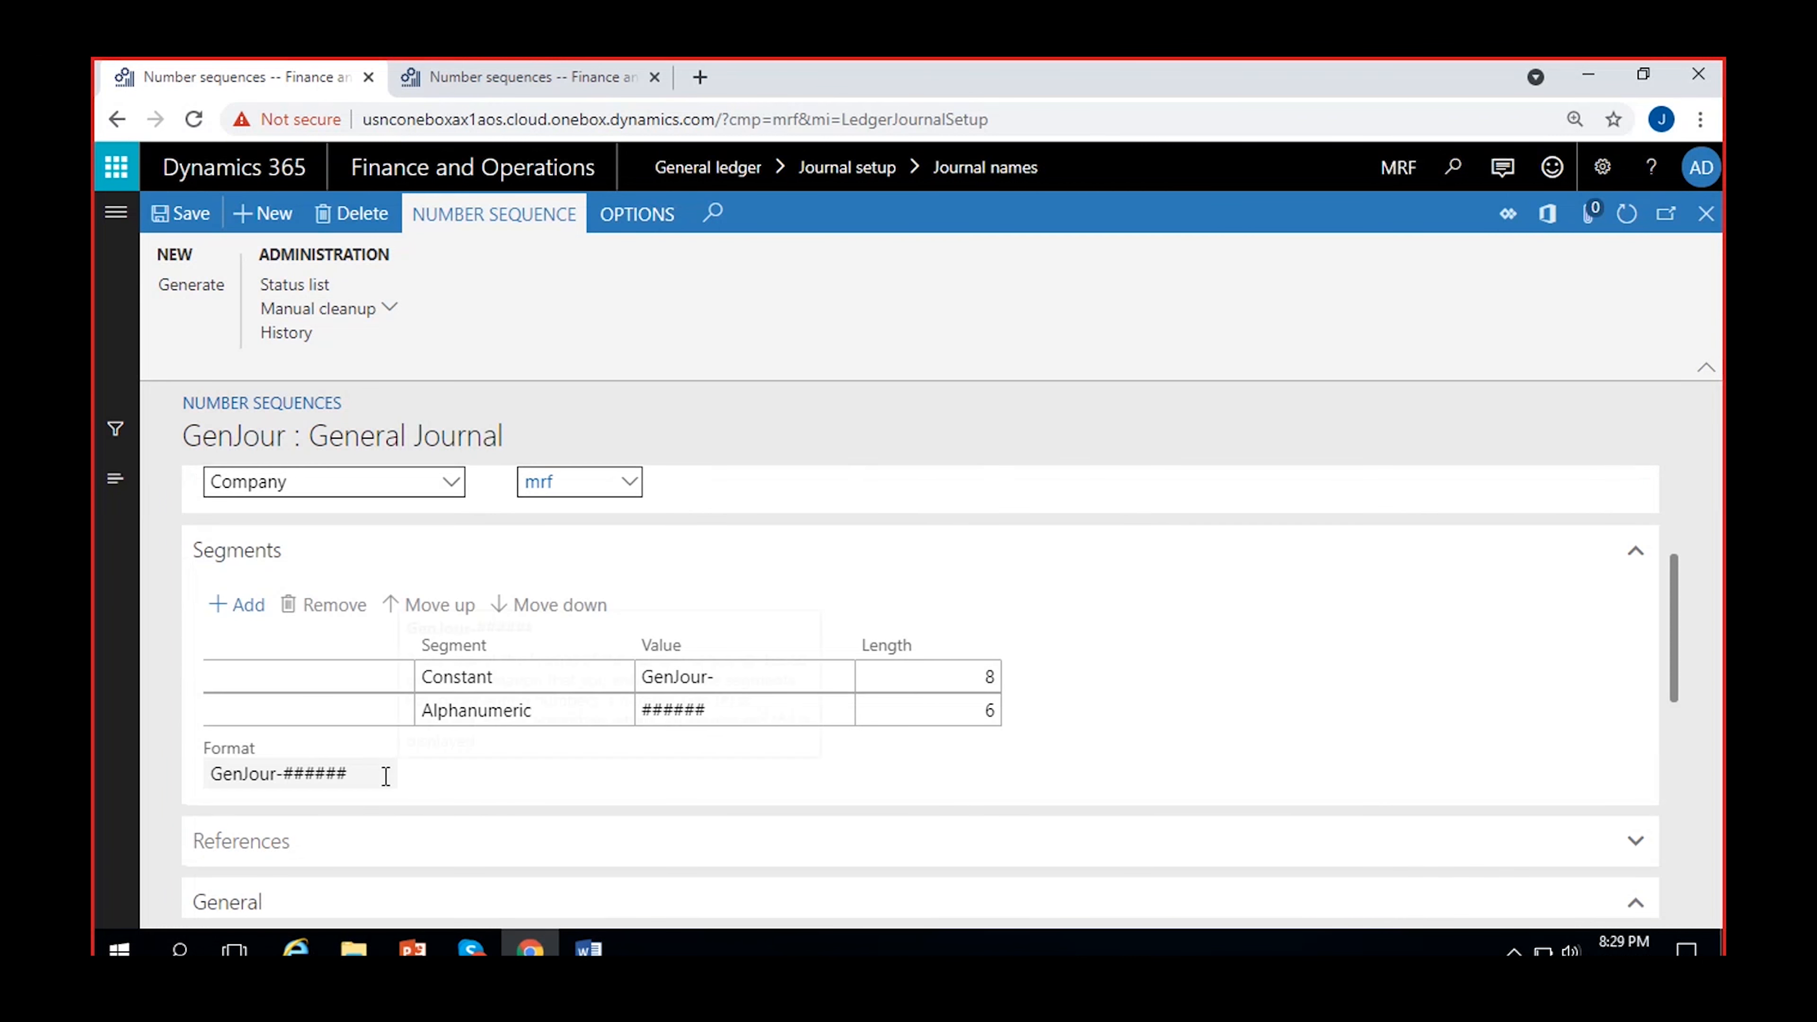
scroll(384, 780, down, 3)
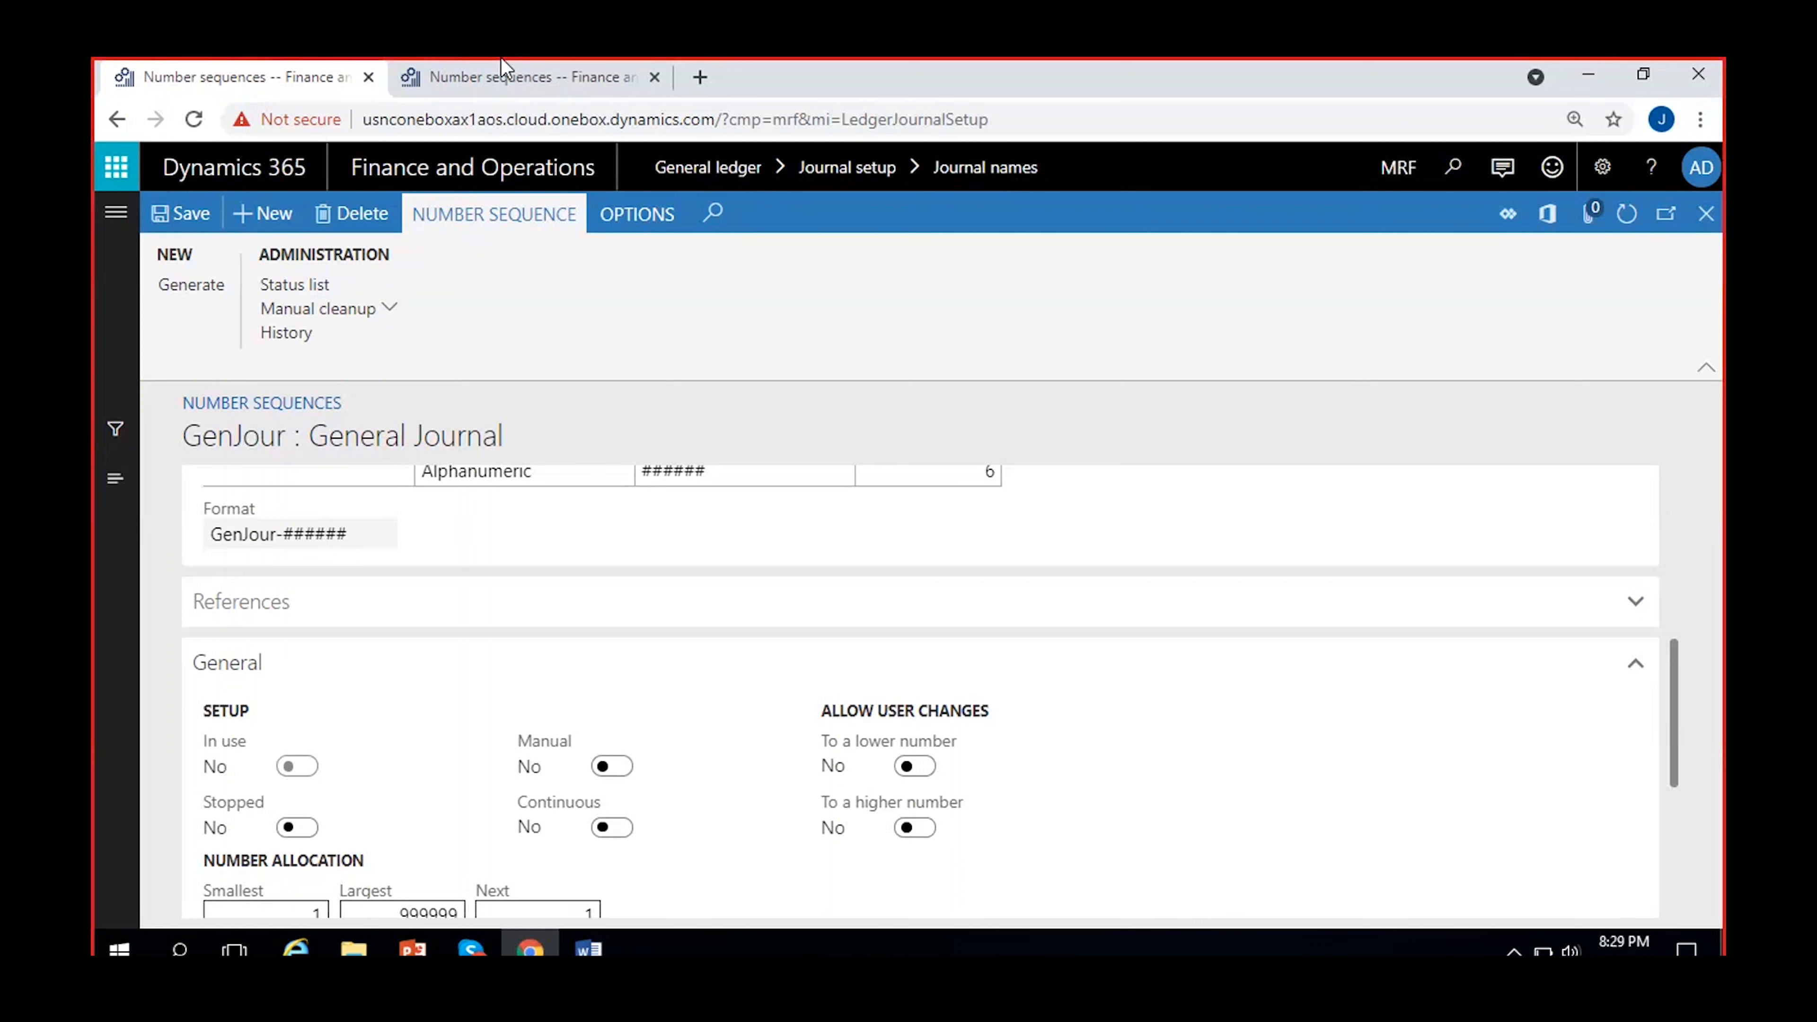
click(507, 74)
click(1707, 214)
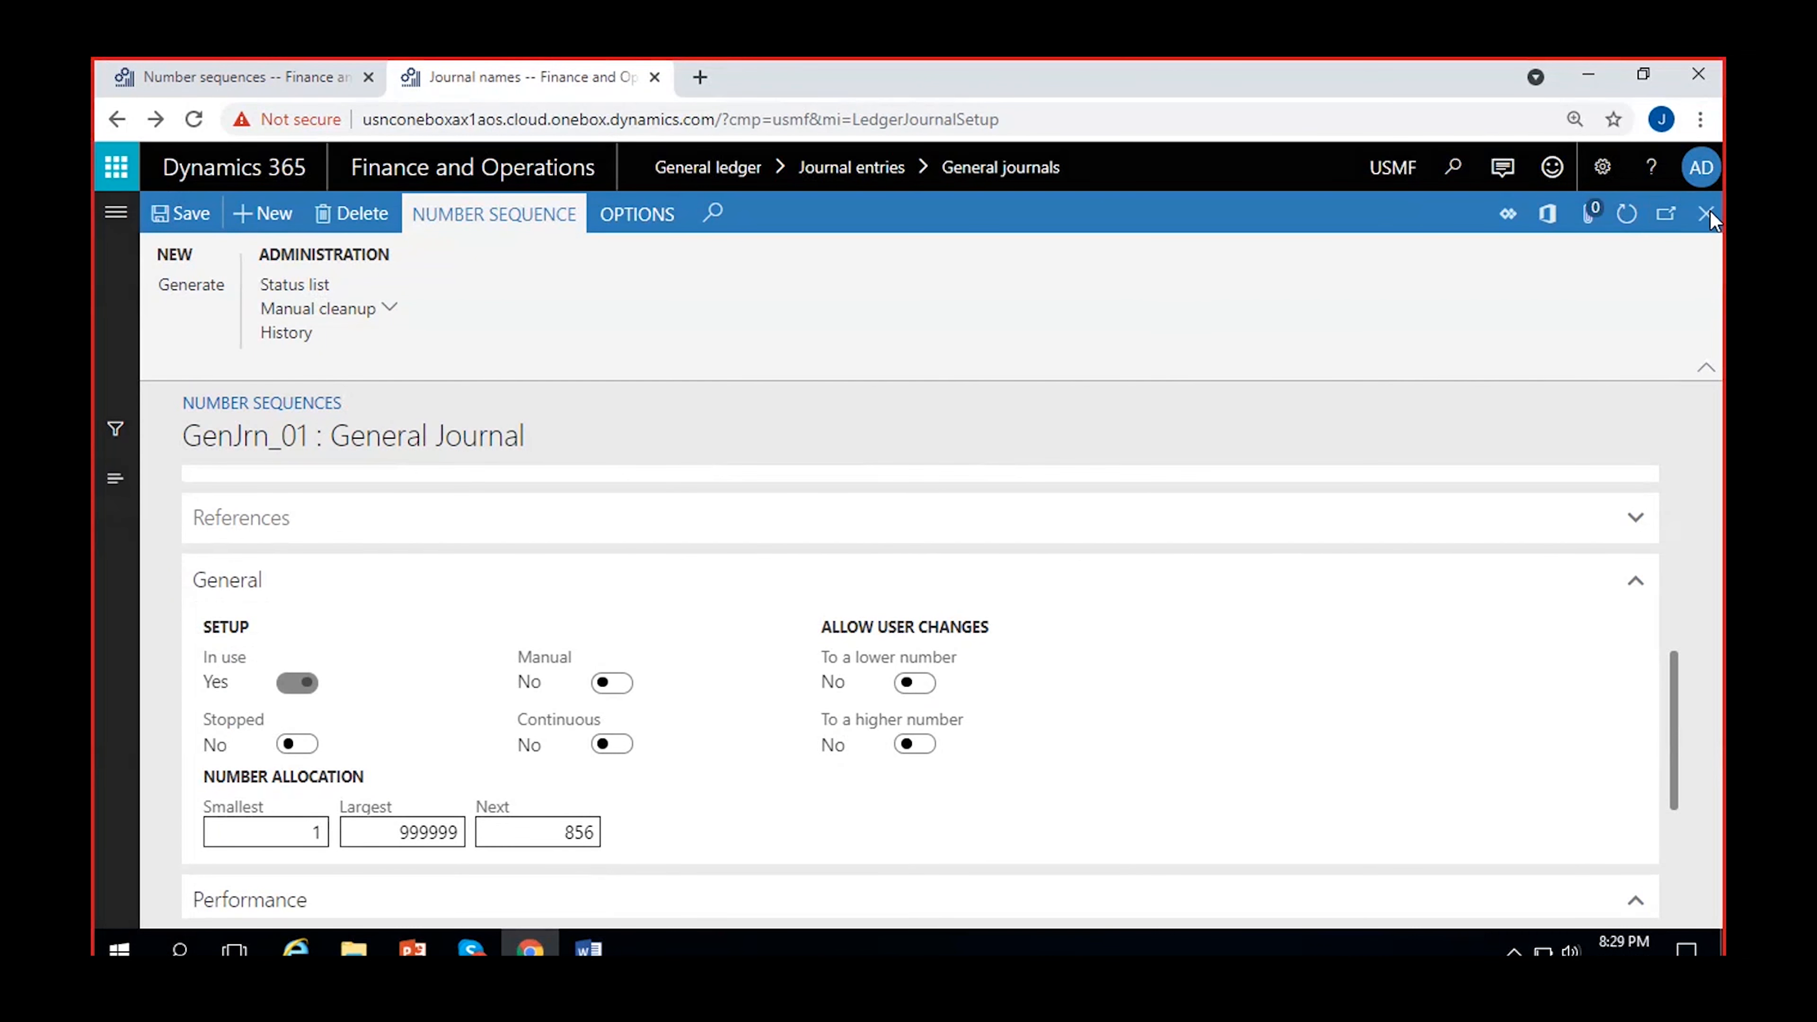
click(1706, 214)
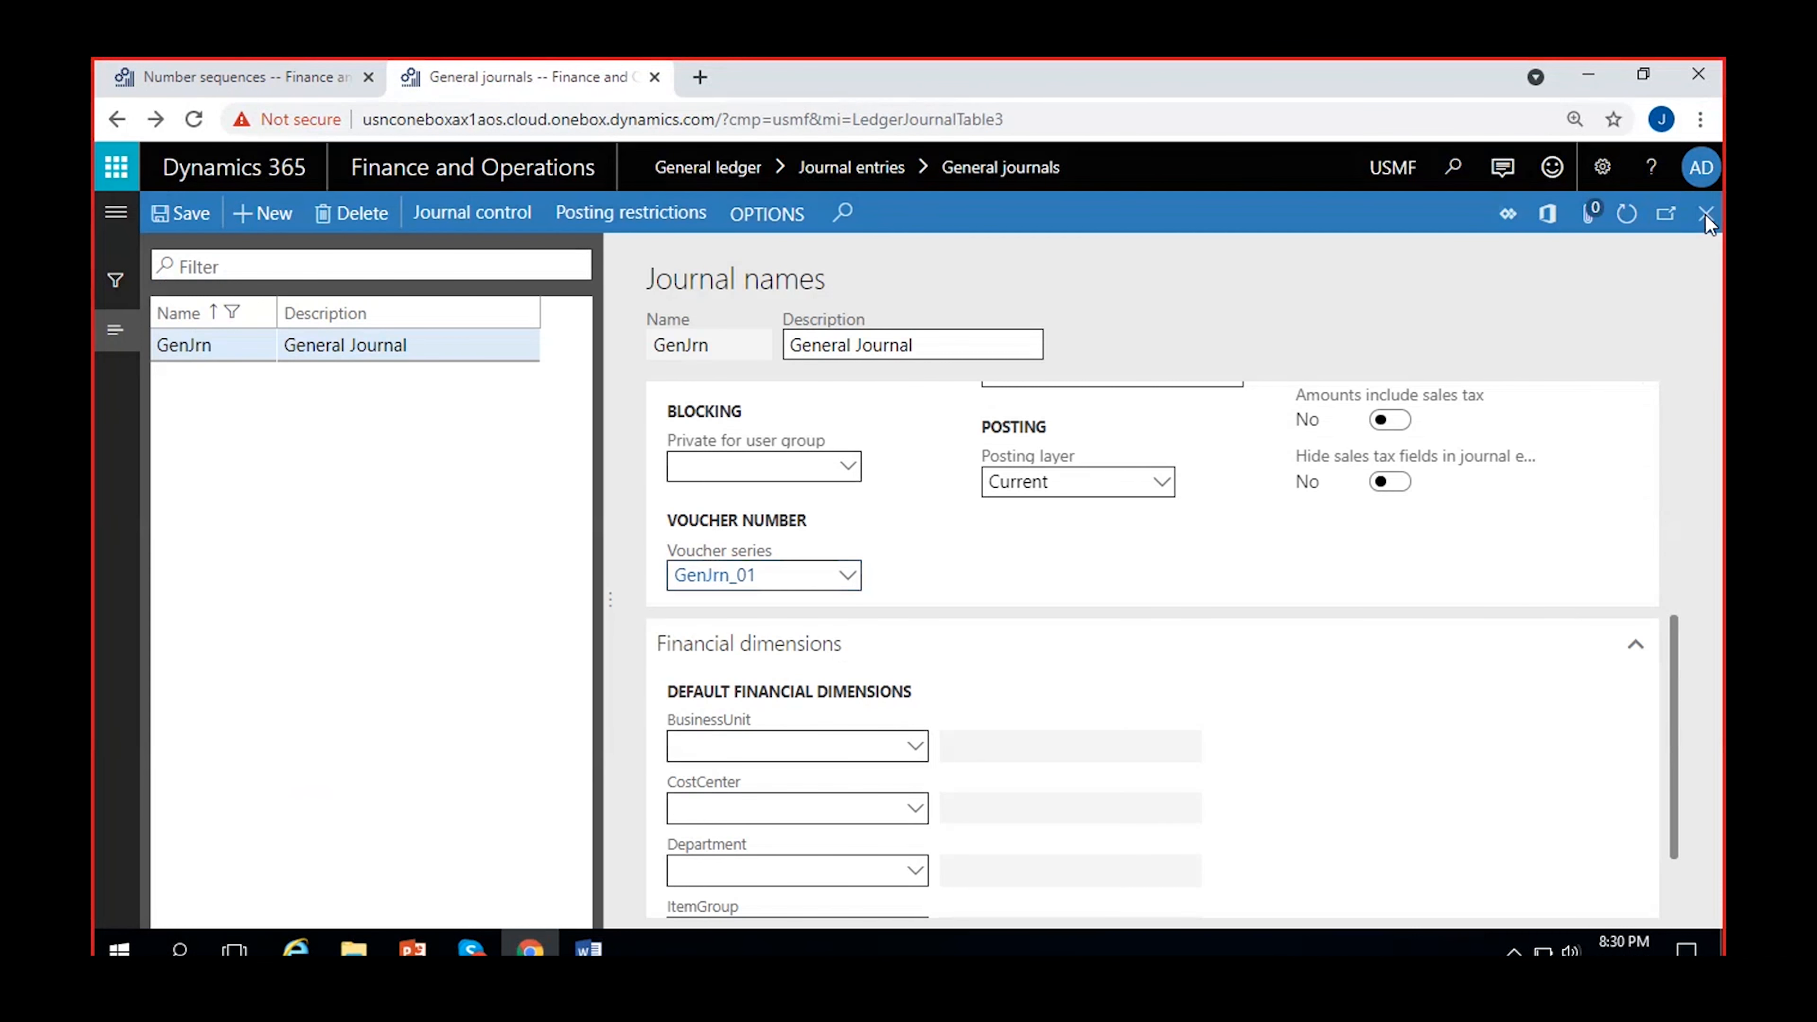
click(257, 470)
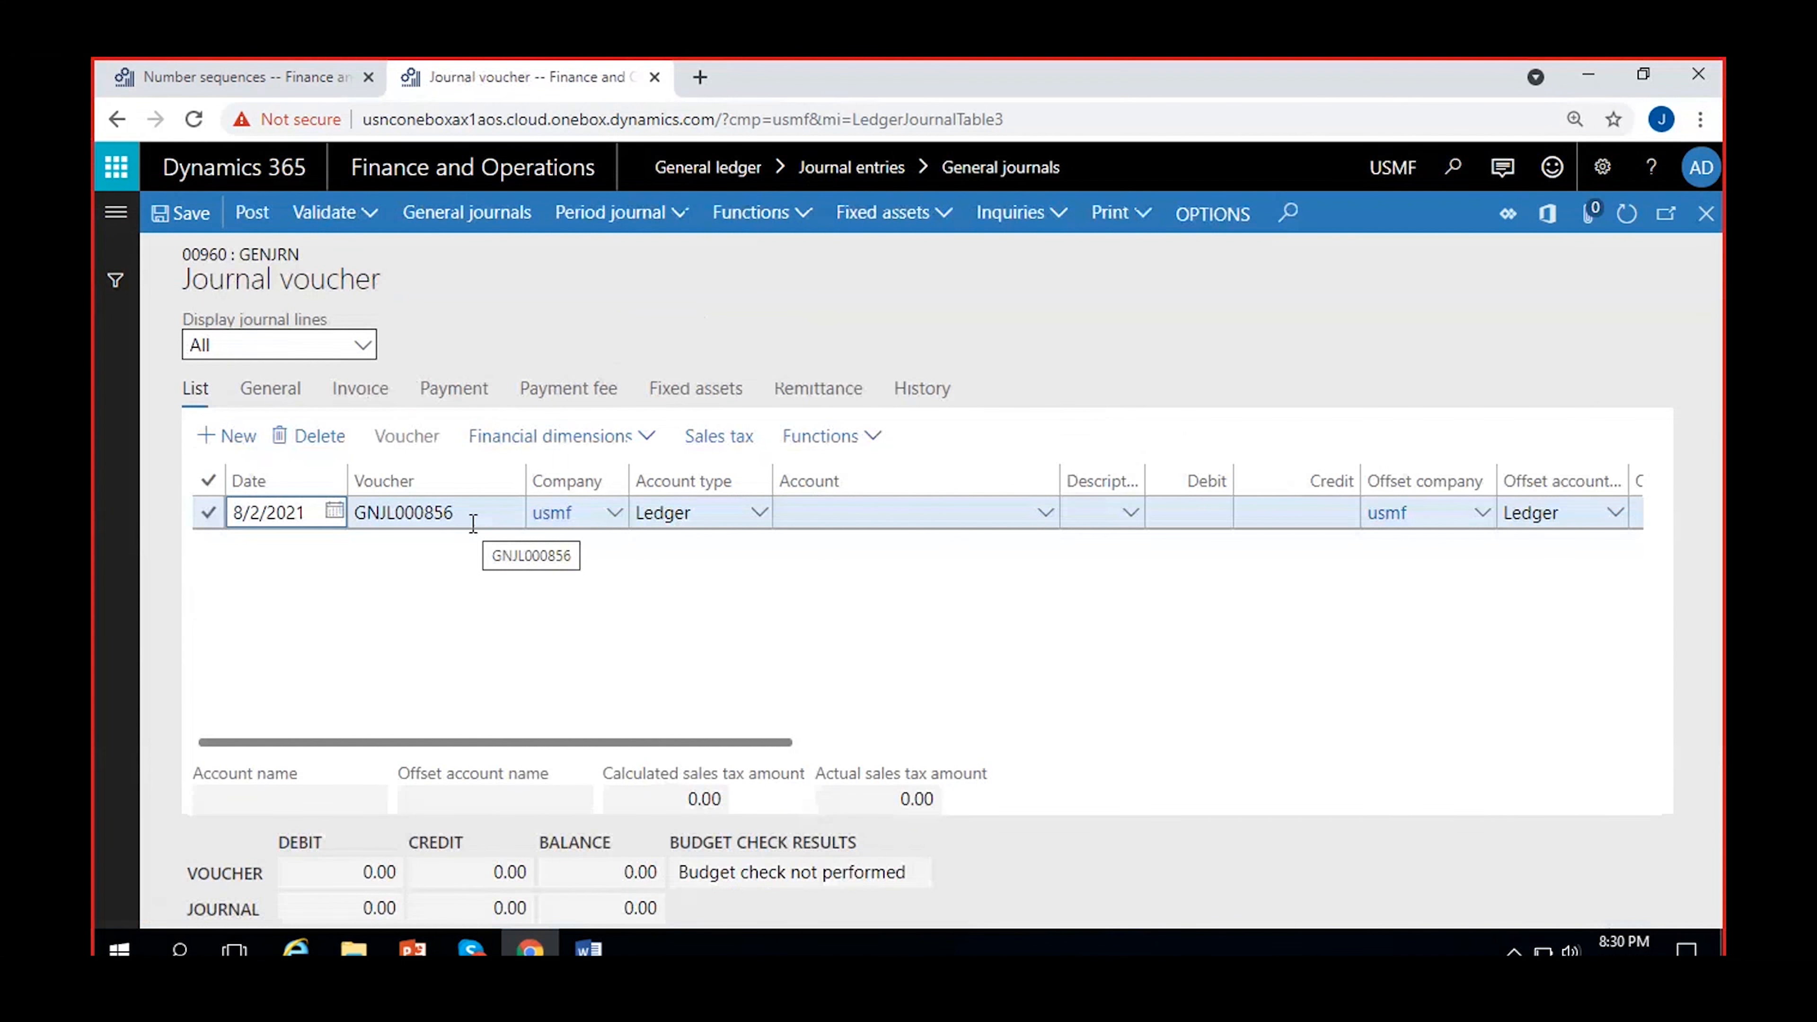
click(412, 514)
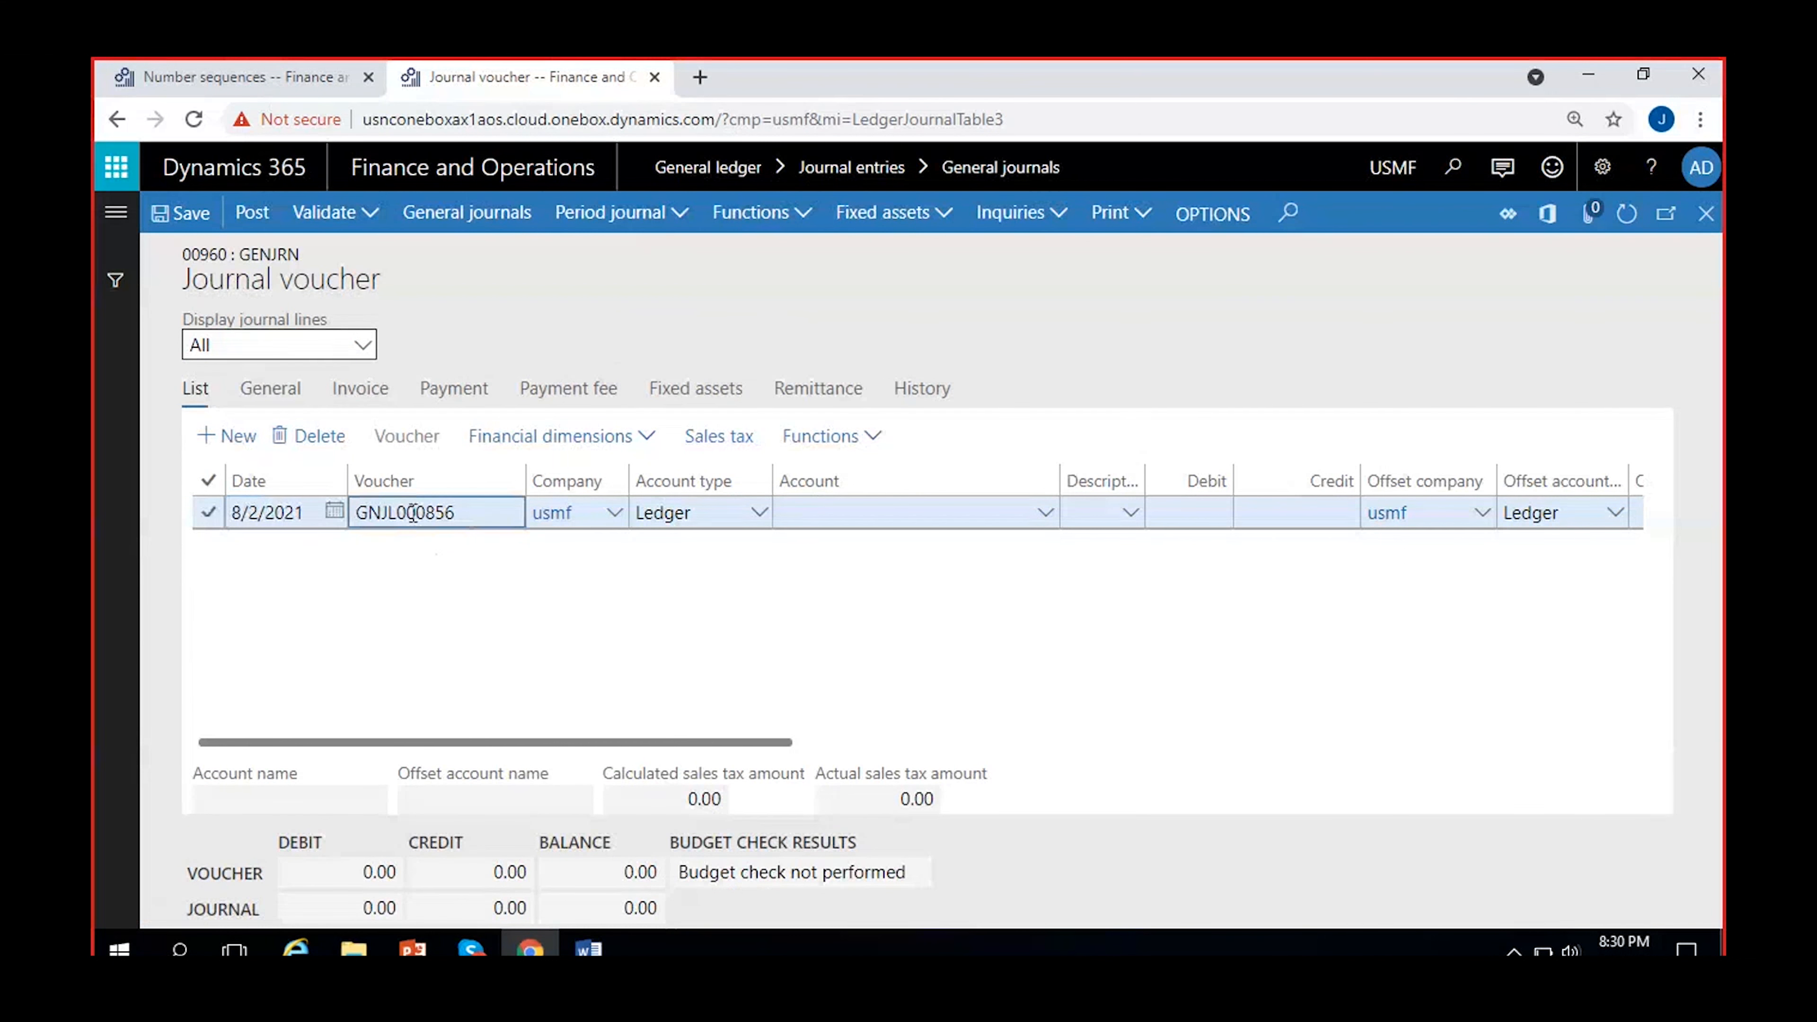
double_click(412, 514)
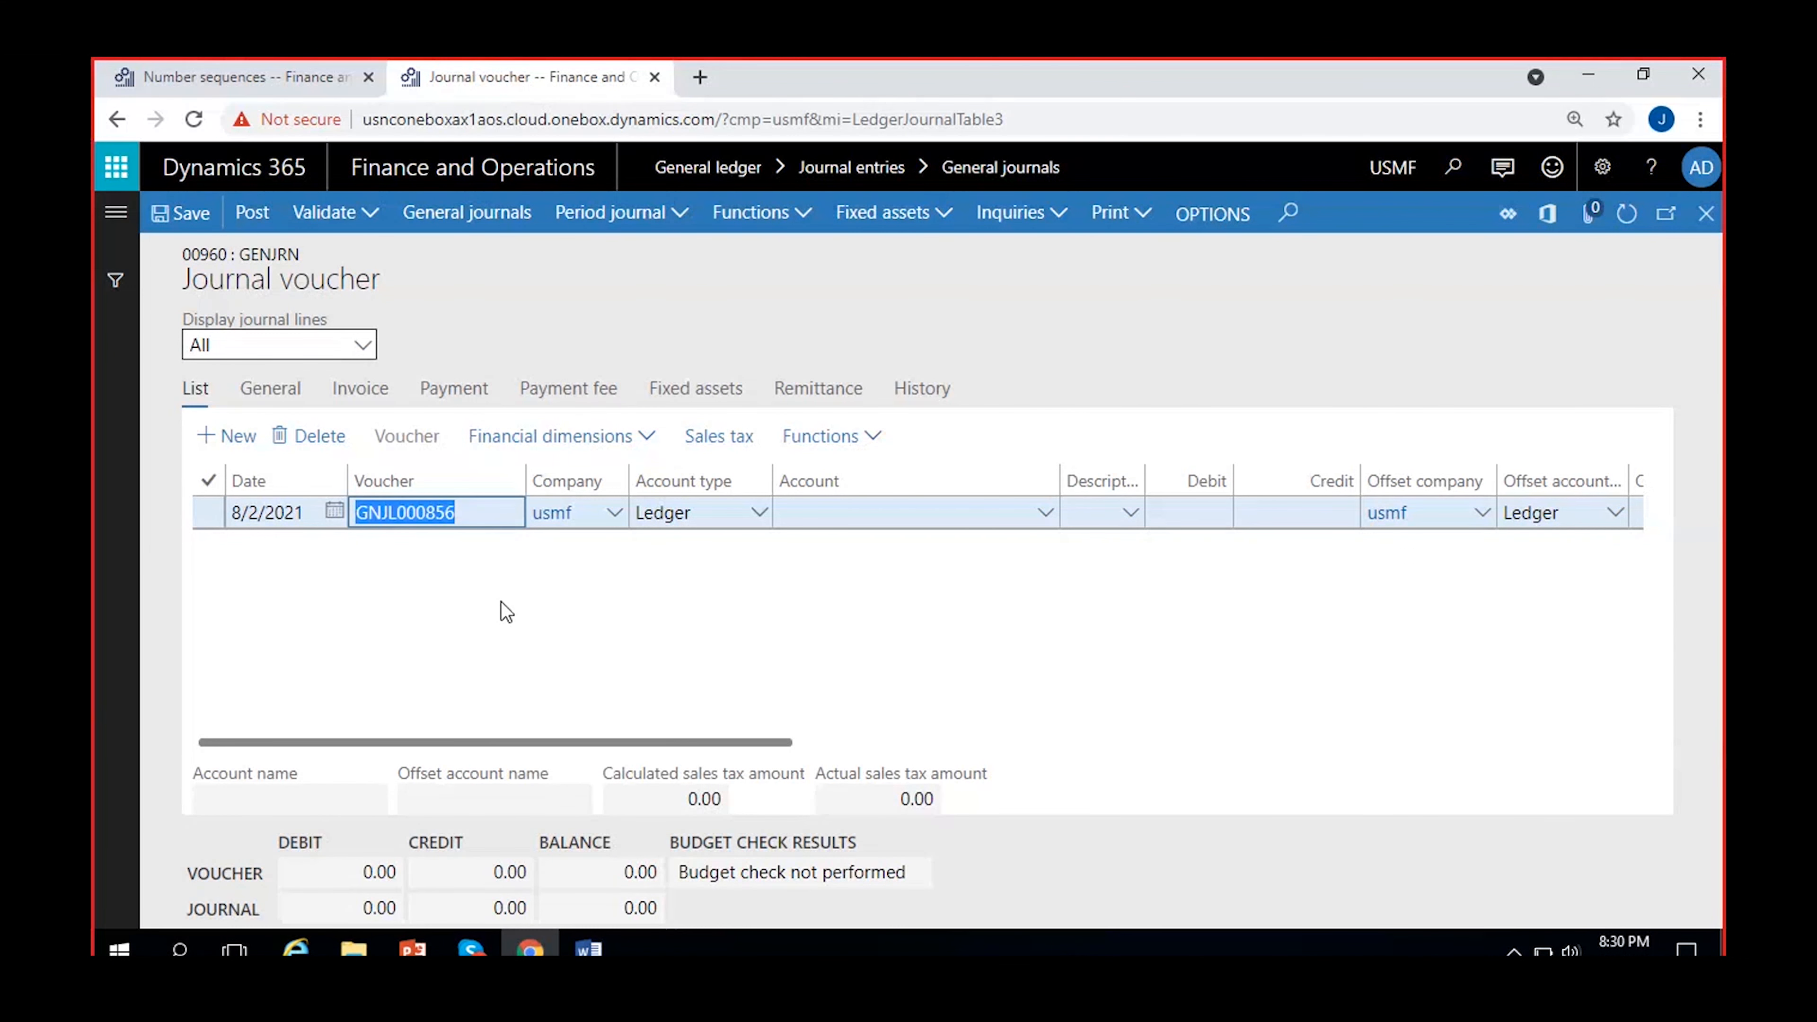
click(504, 608)
Return to the MRF number sequence and set Continuous to Yes in its General settings
click(264, 73)
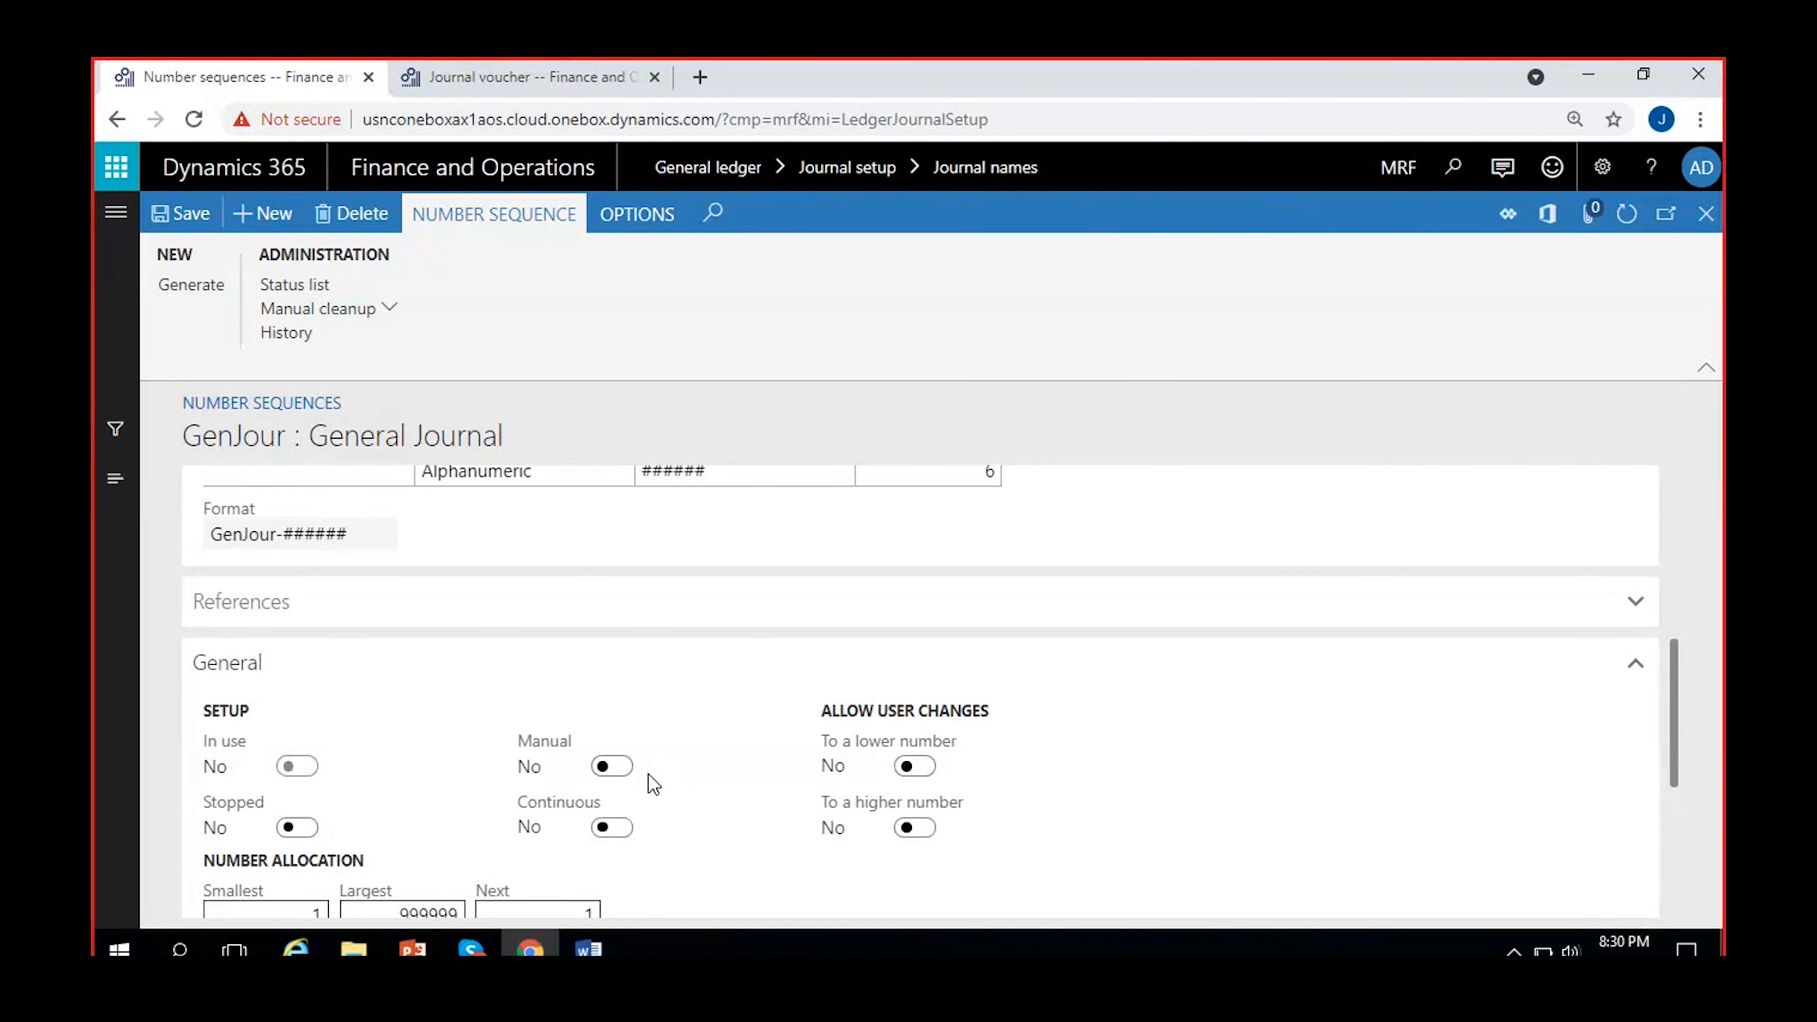
scroll(648, 775, down, 2)
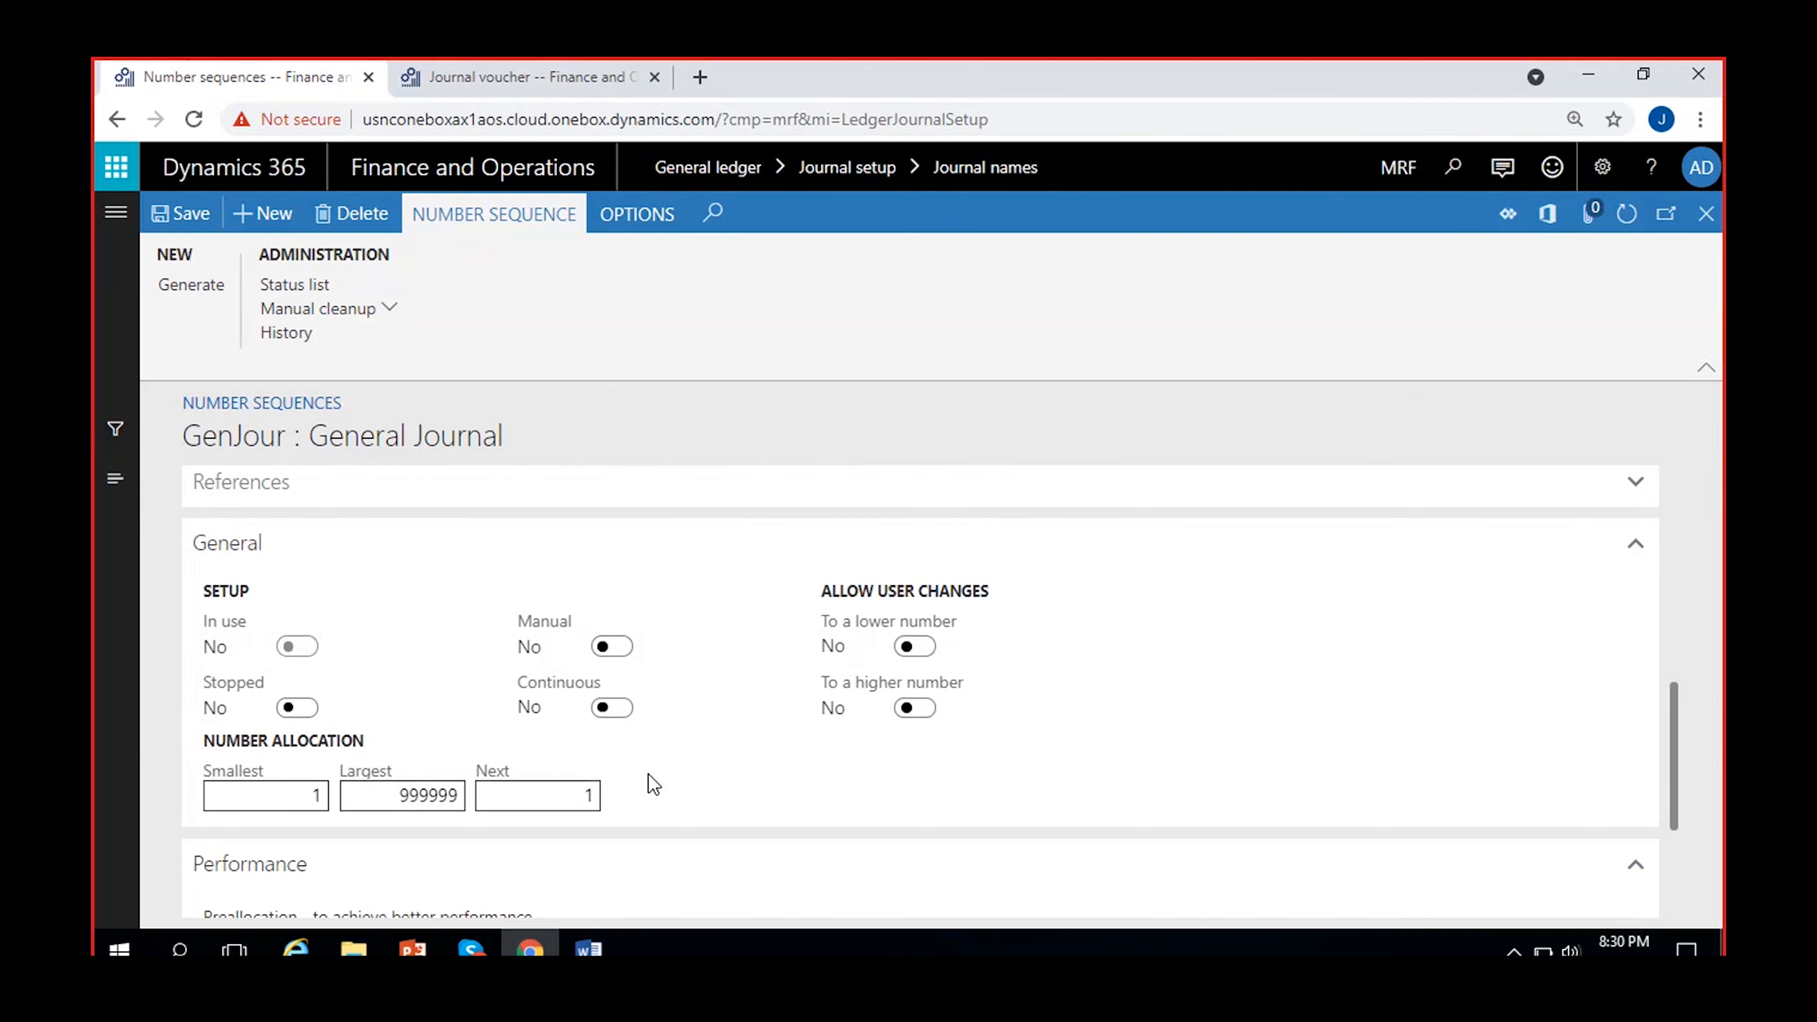
click(613, 710)
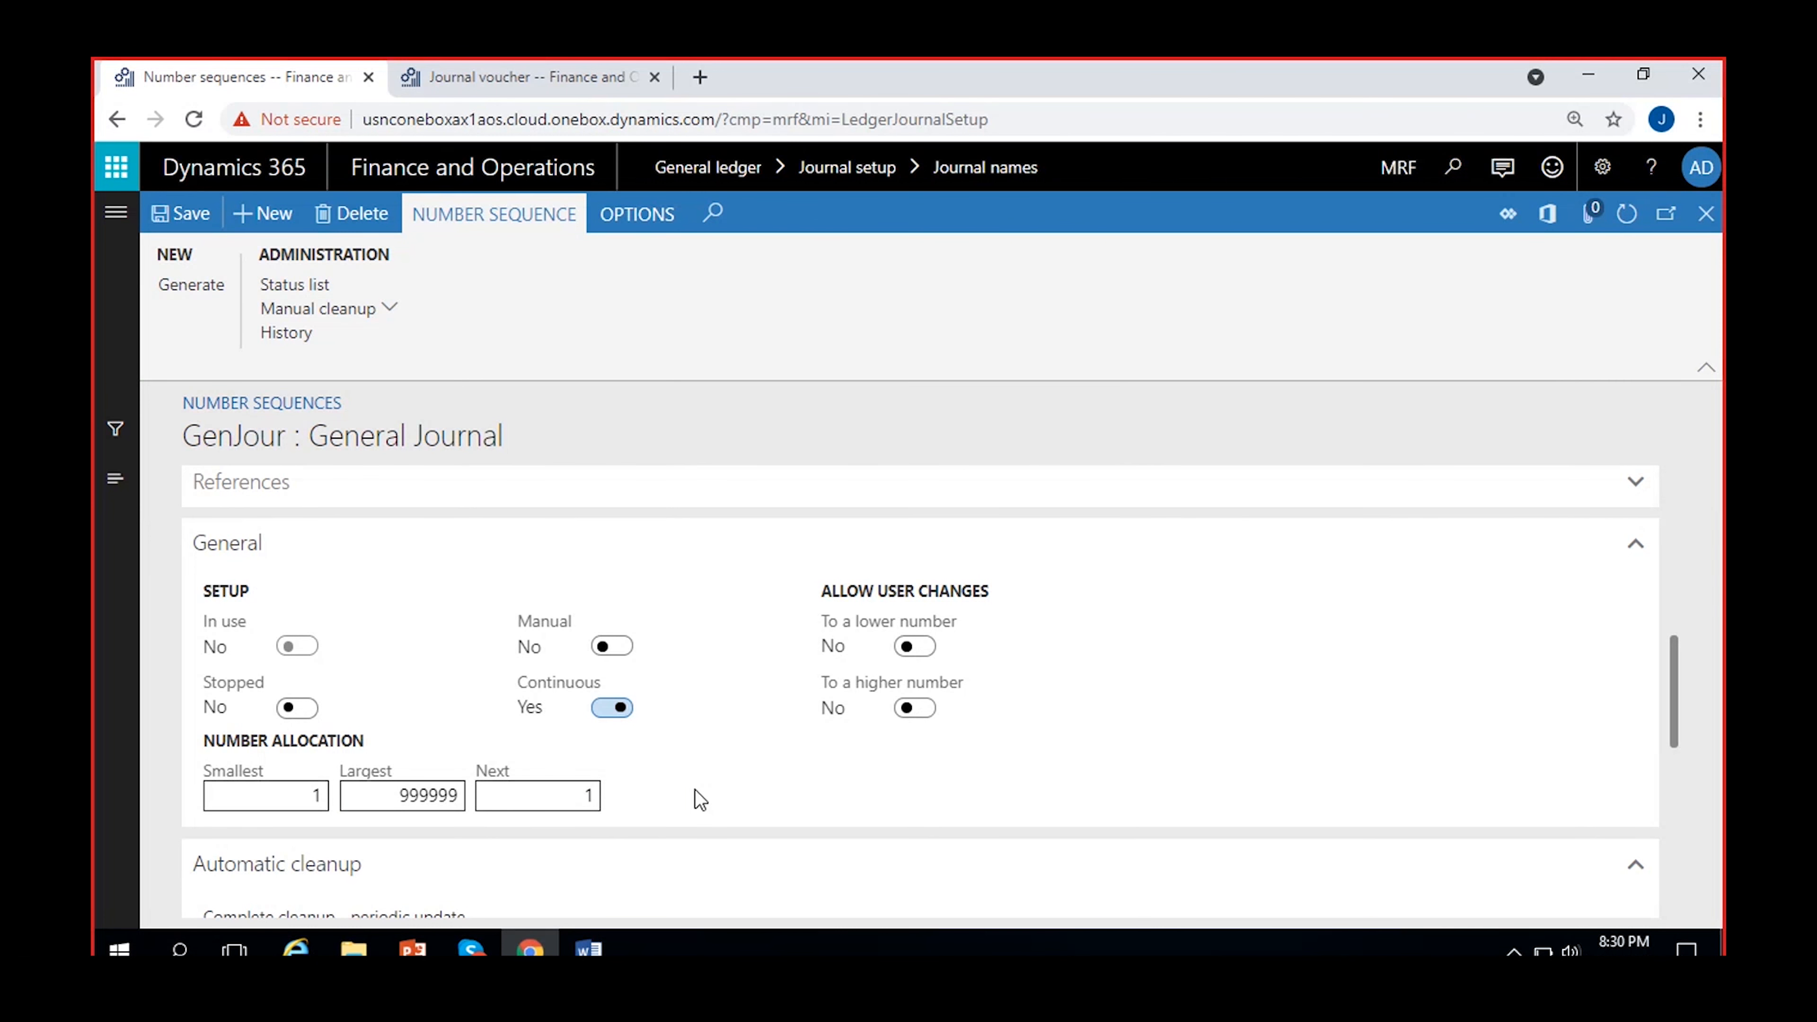
click(611, 708)
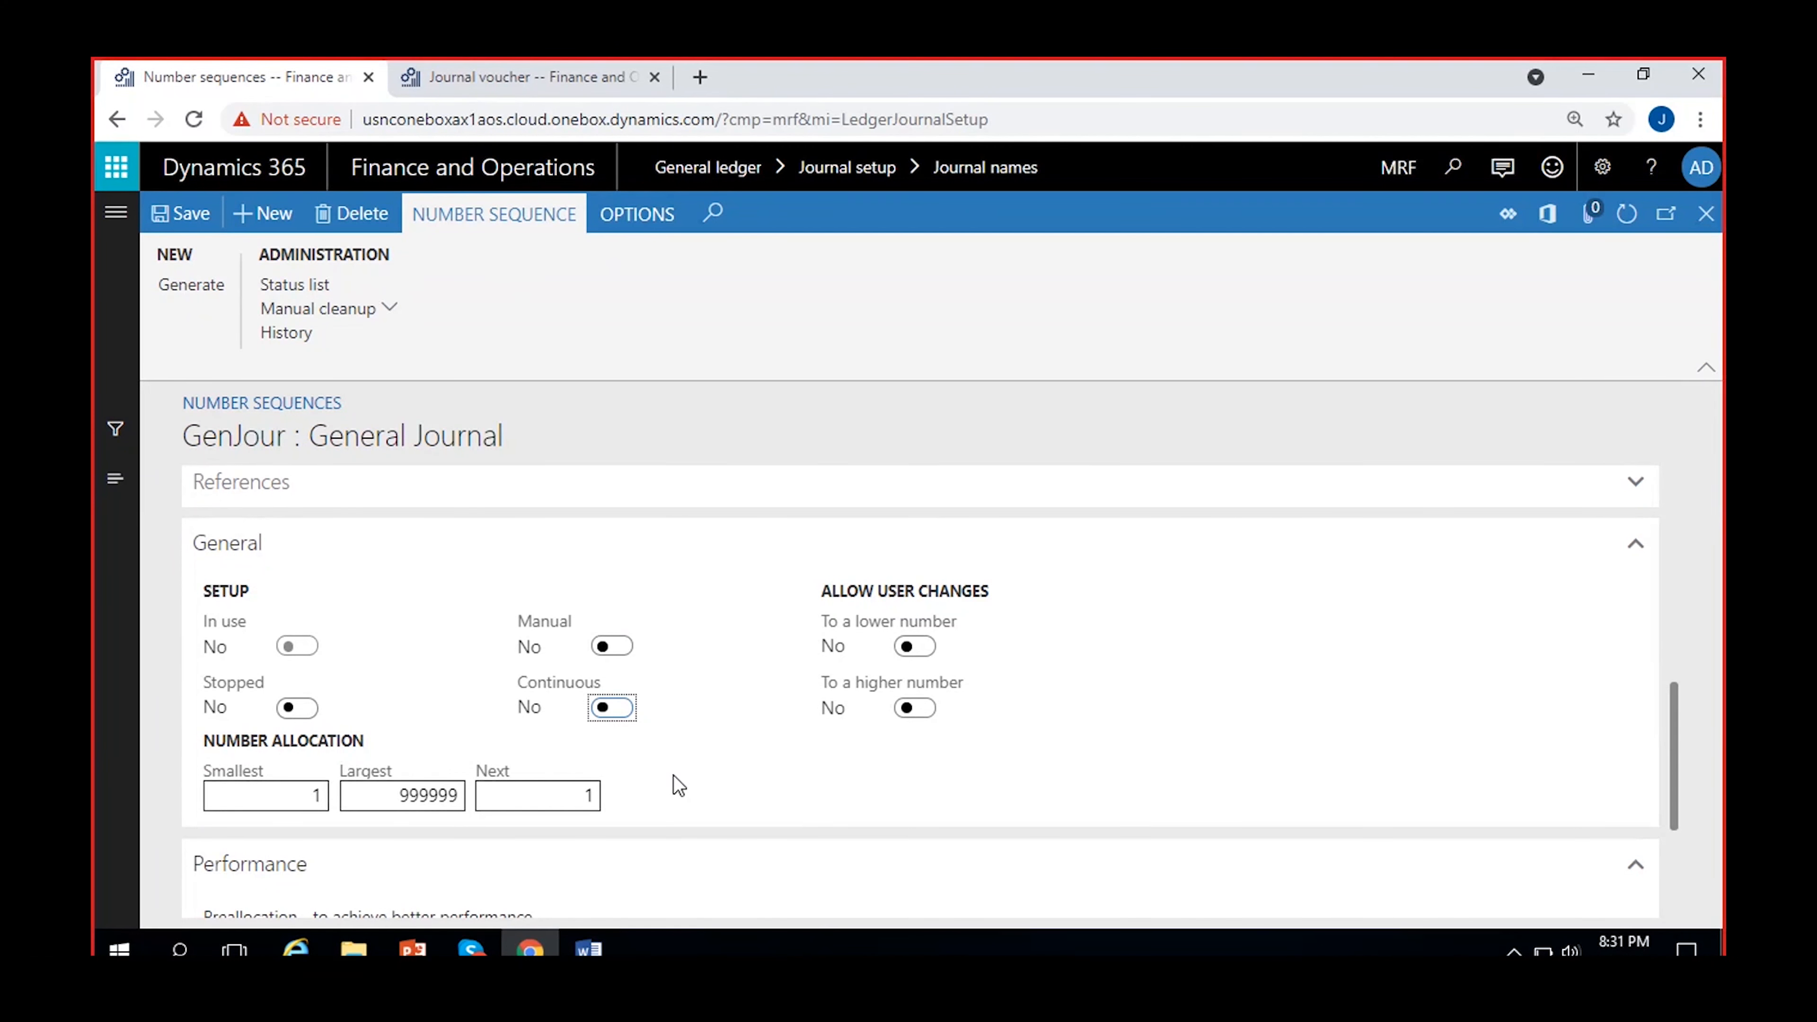
click(611, 707)
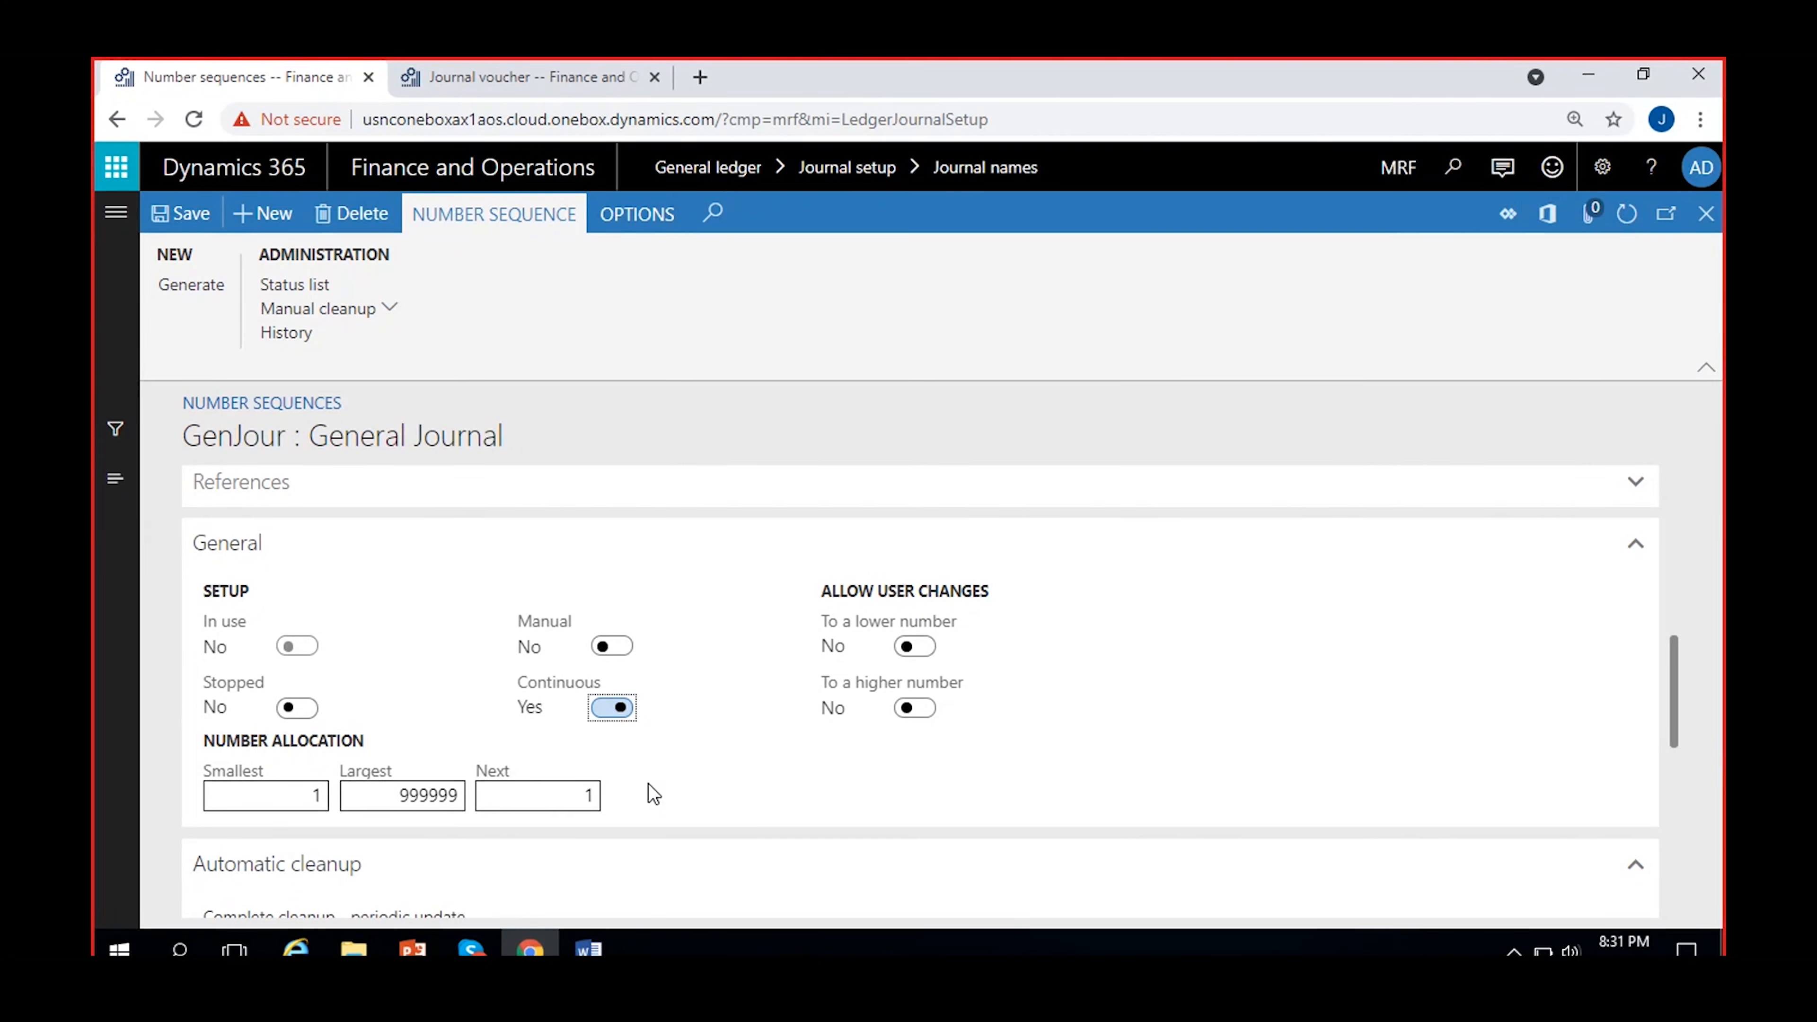
click(780, 782)
Try allowing user changes to a higher and a lower number, and set both options back to No
click(922, 710)
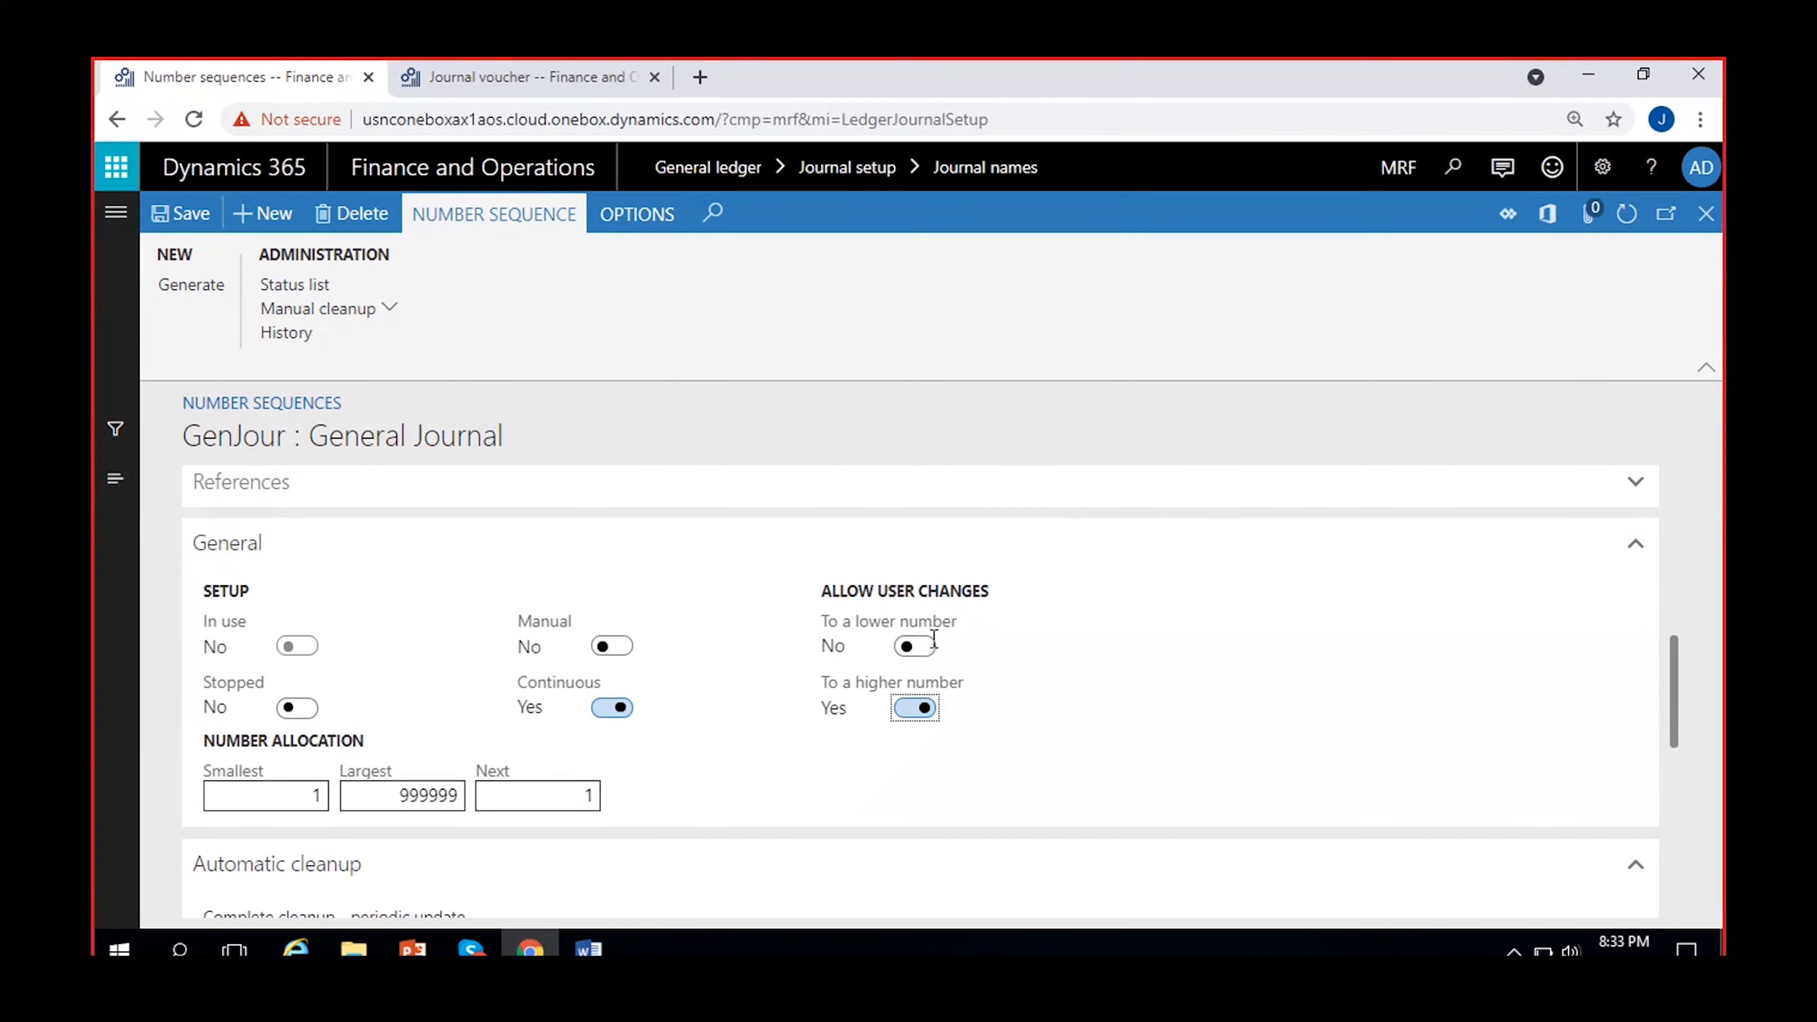
click(921, 647)
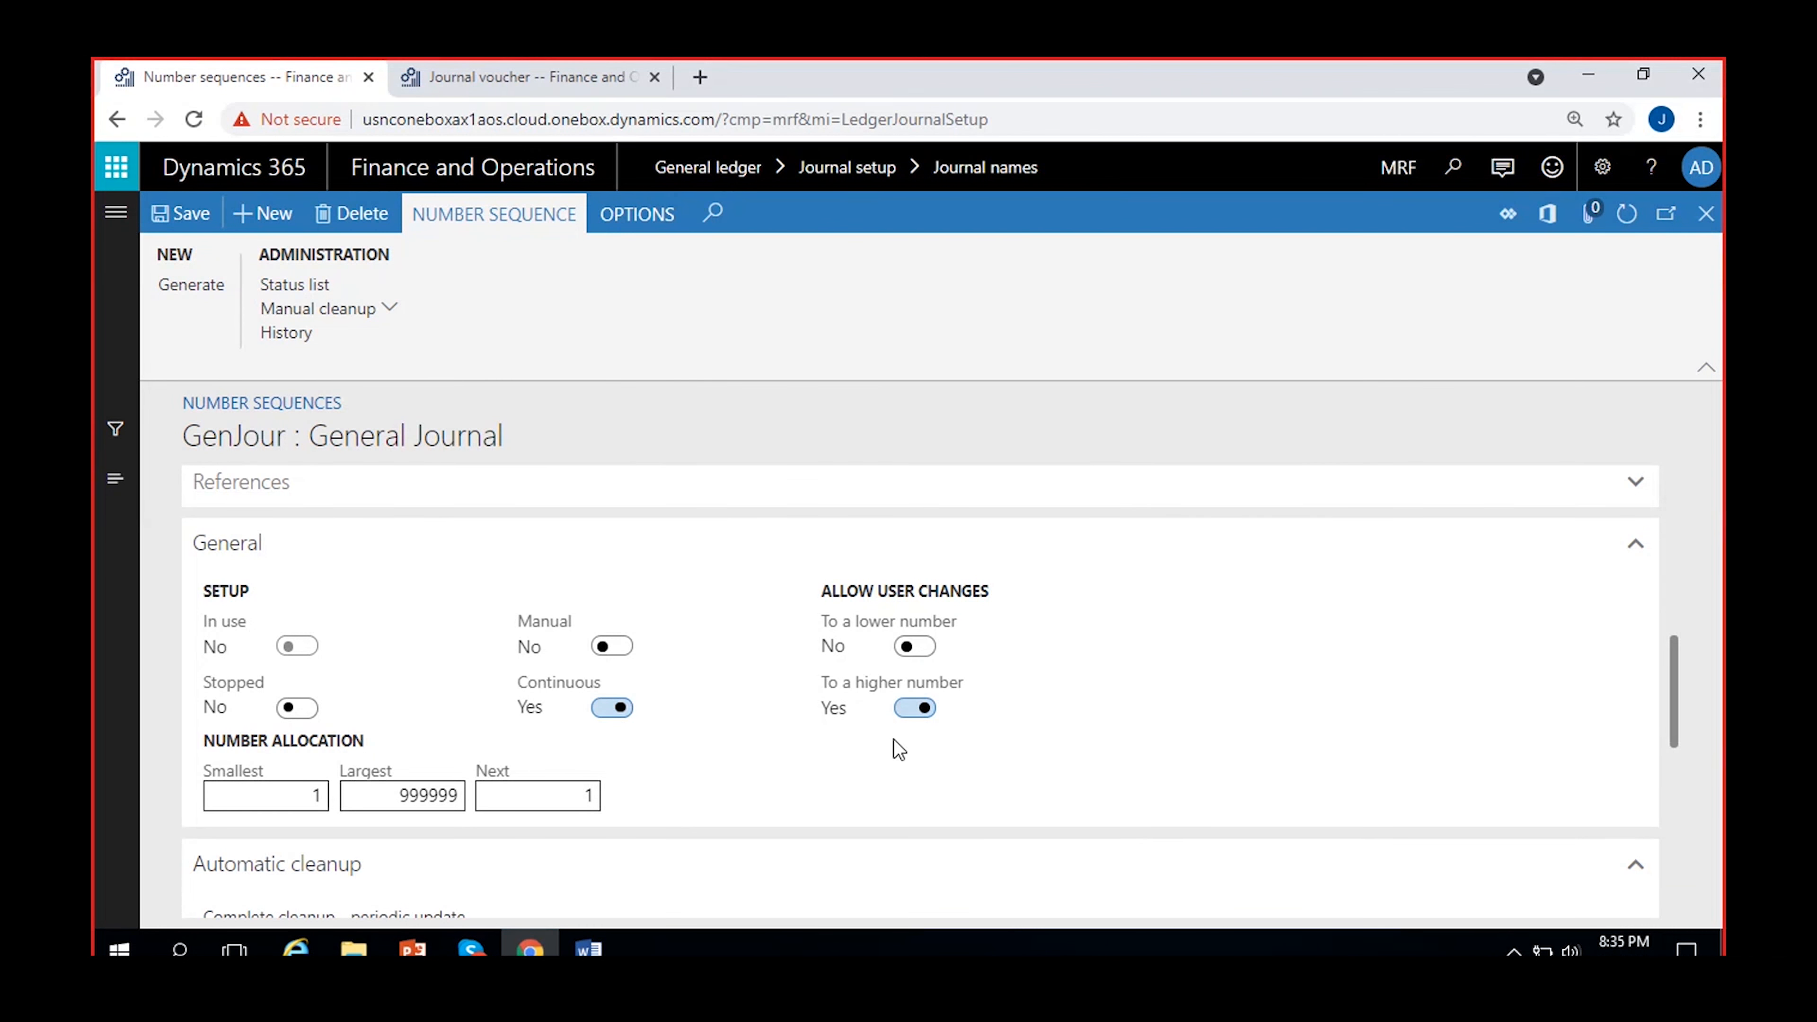
click(912, 710)
Review the sequence's identification, scope and segments, and save the record with the Continuous setting
scroll(739, 737, up, 8)
scroll(739, 737, up, 2)
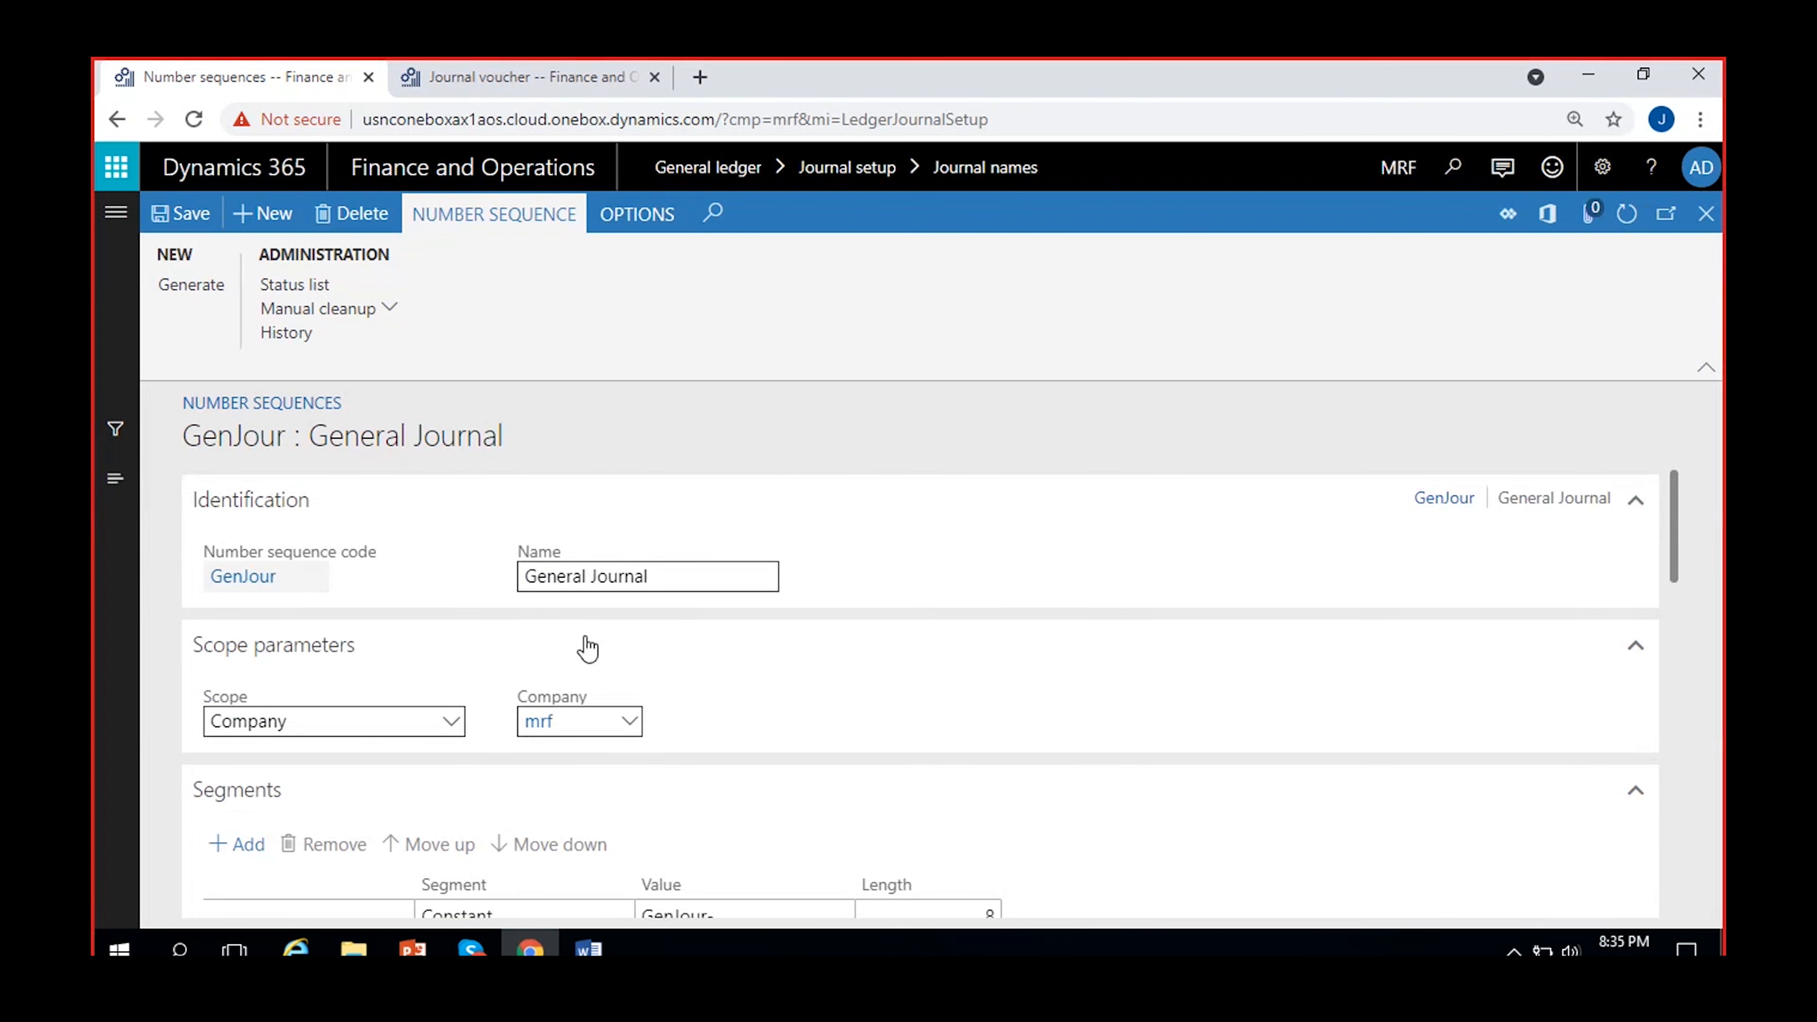
scroll(651, 644, down, 2)
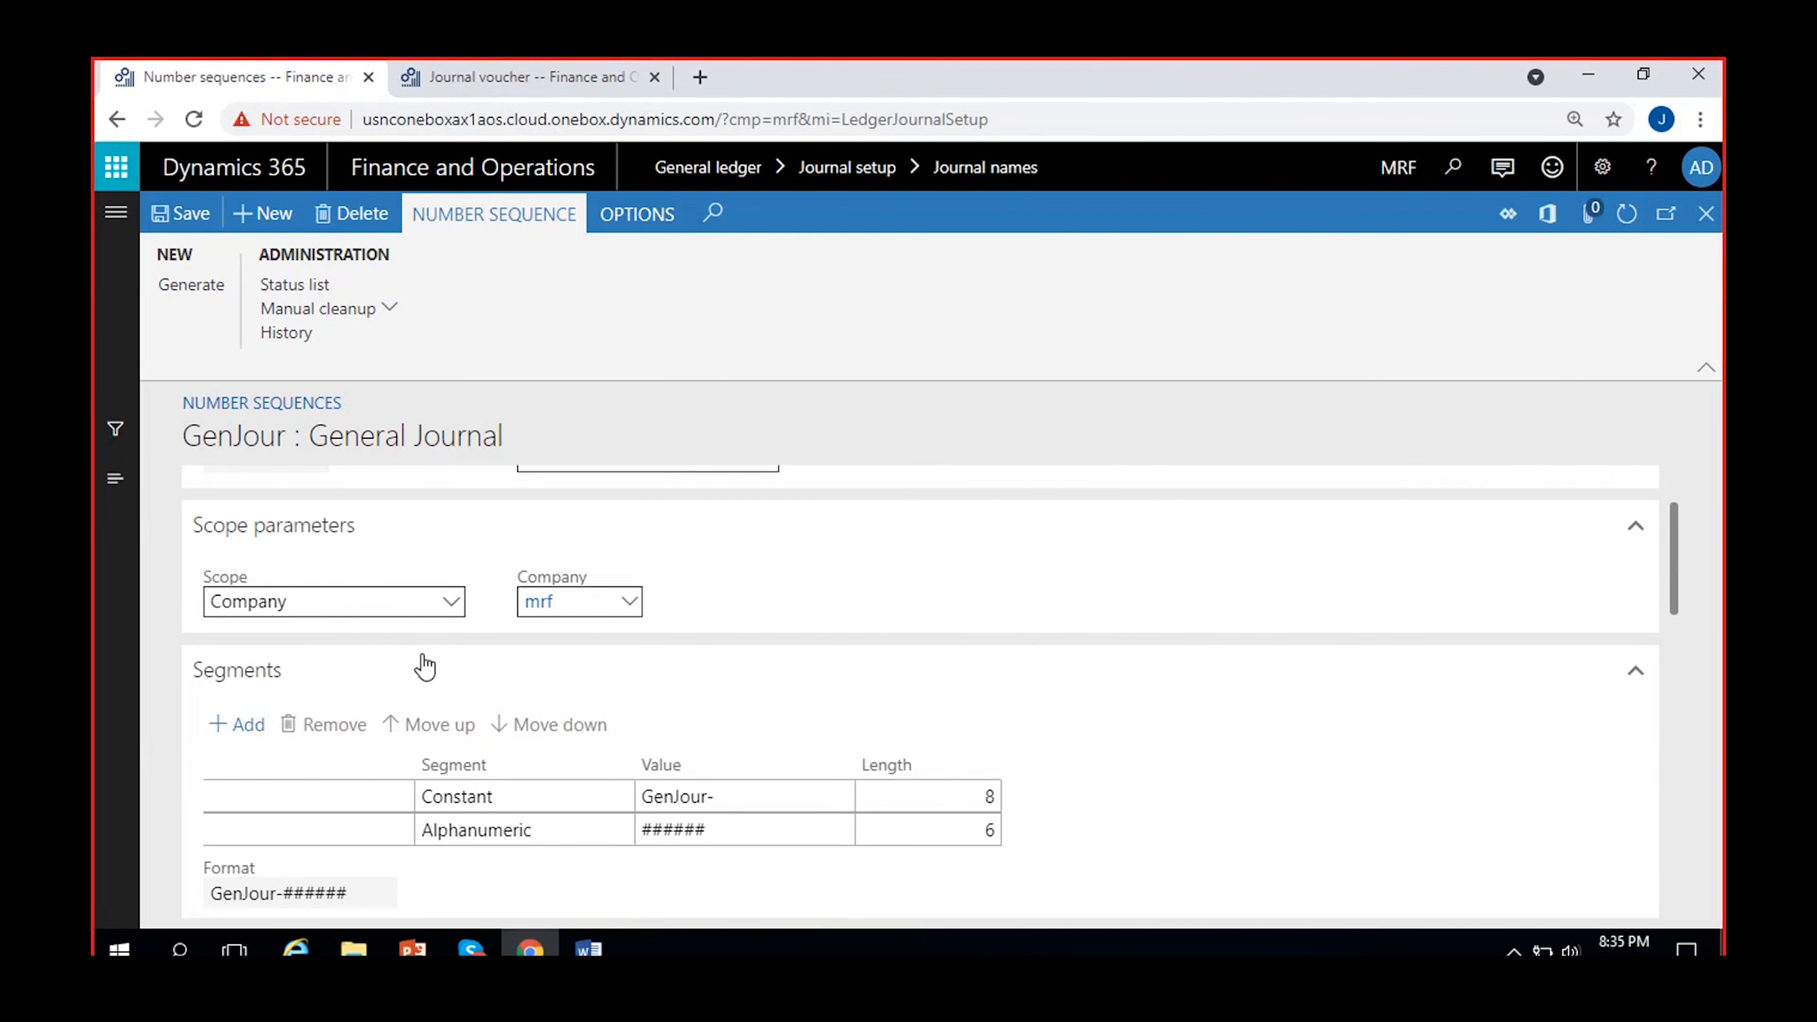
scroll(689, 715, down, 2)
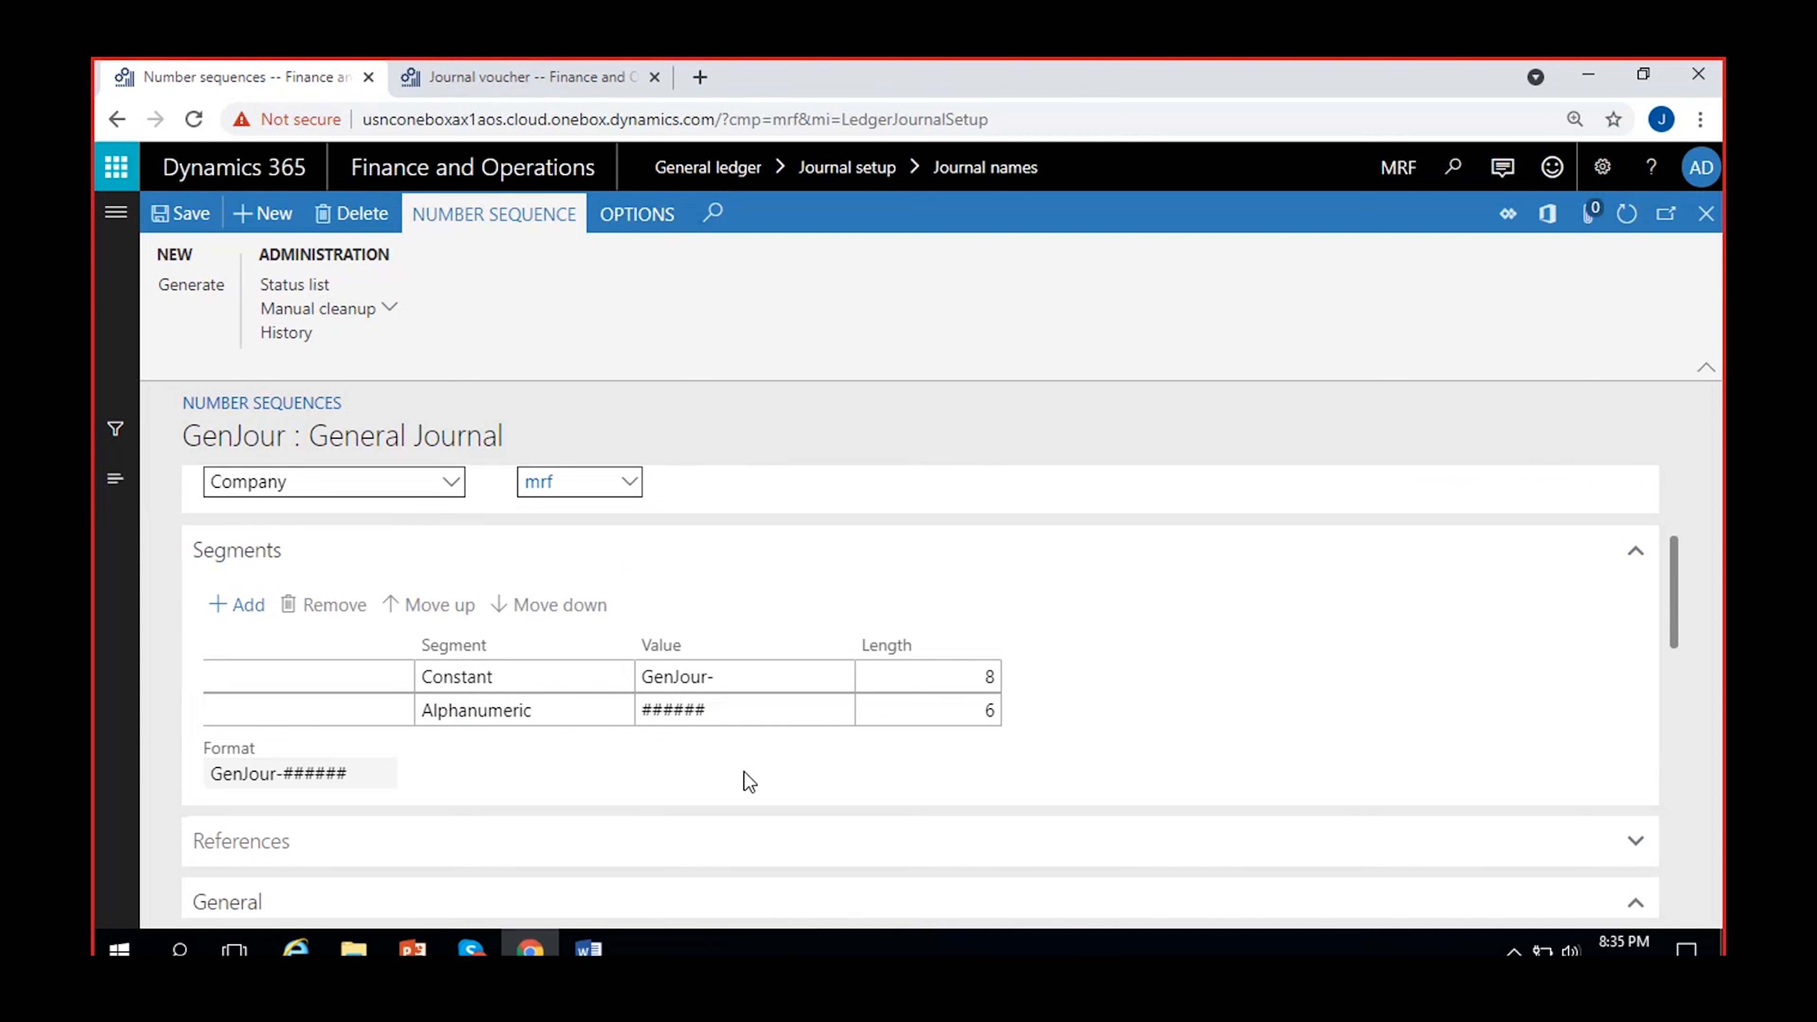
scroll(798, 755, down, 6)
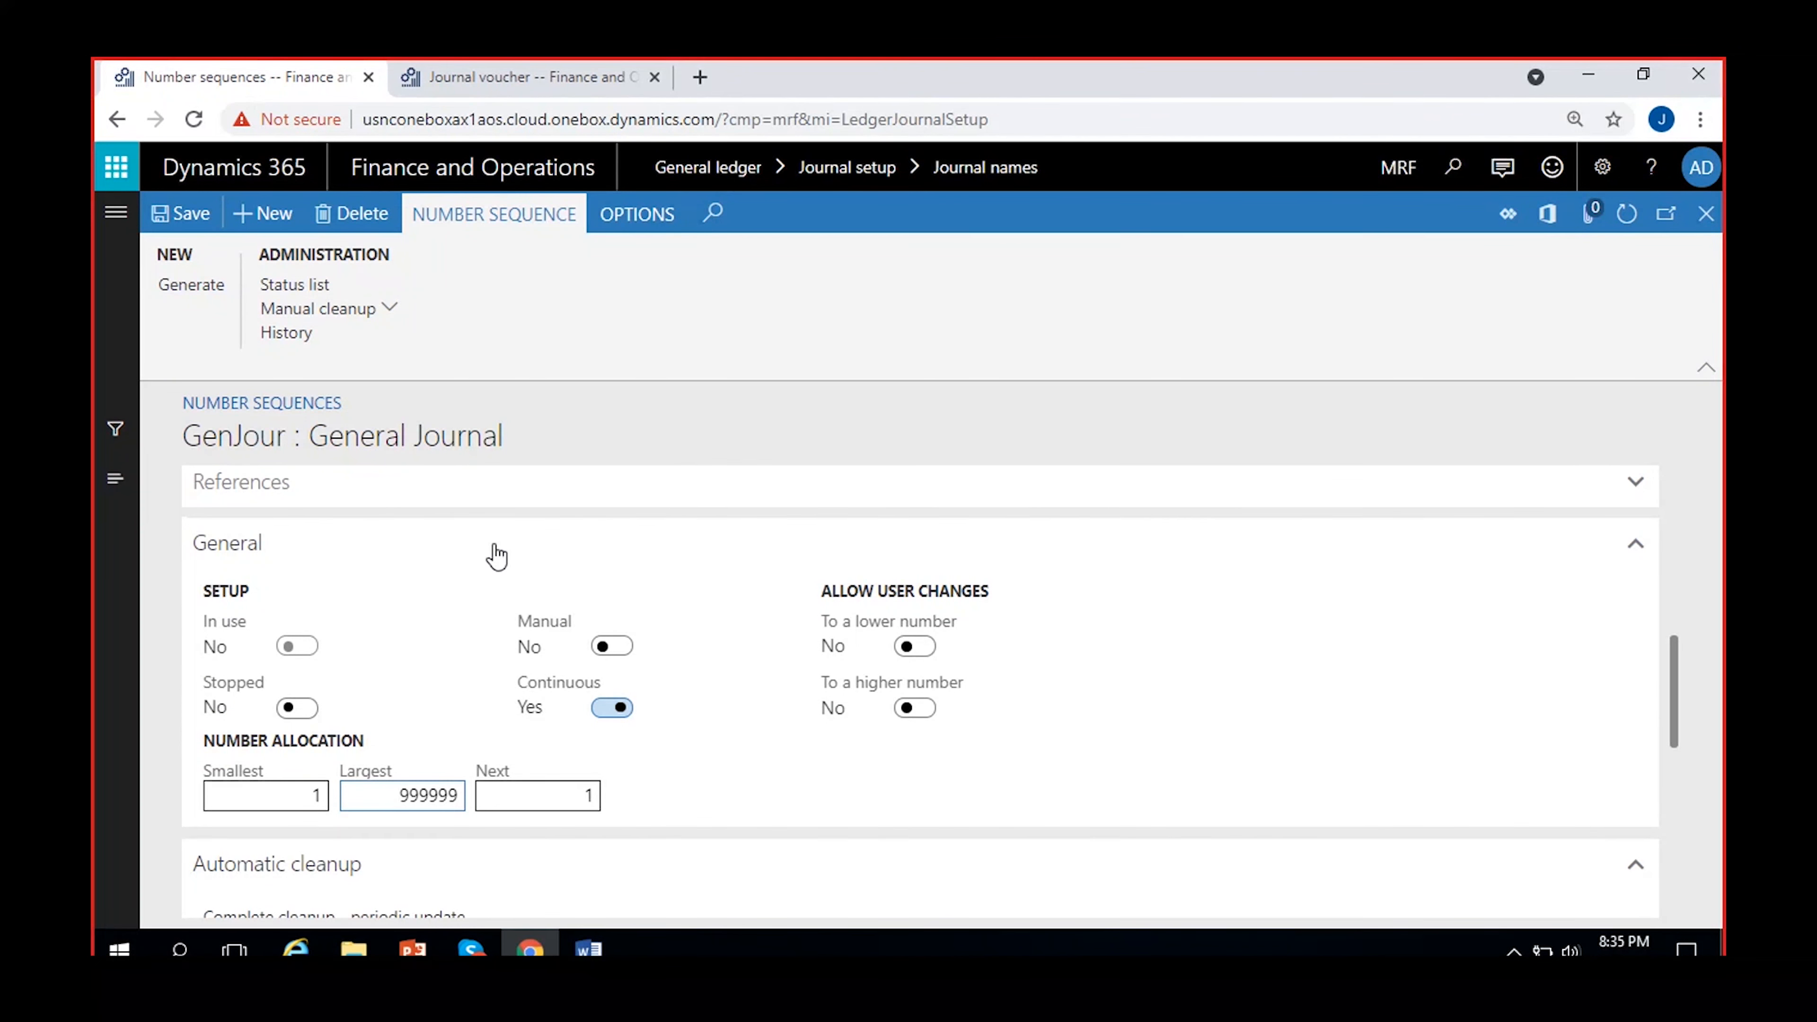
click(183, 213)
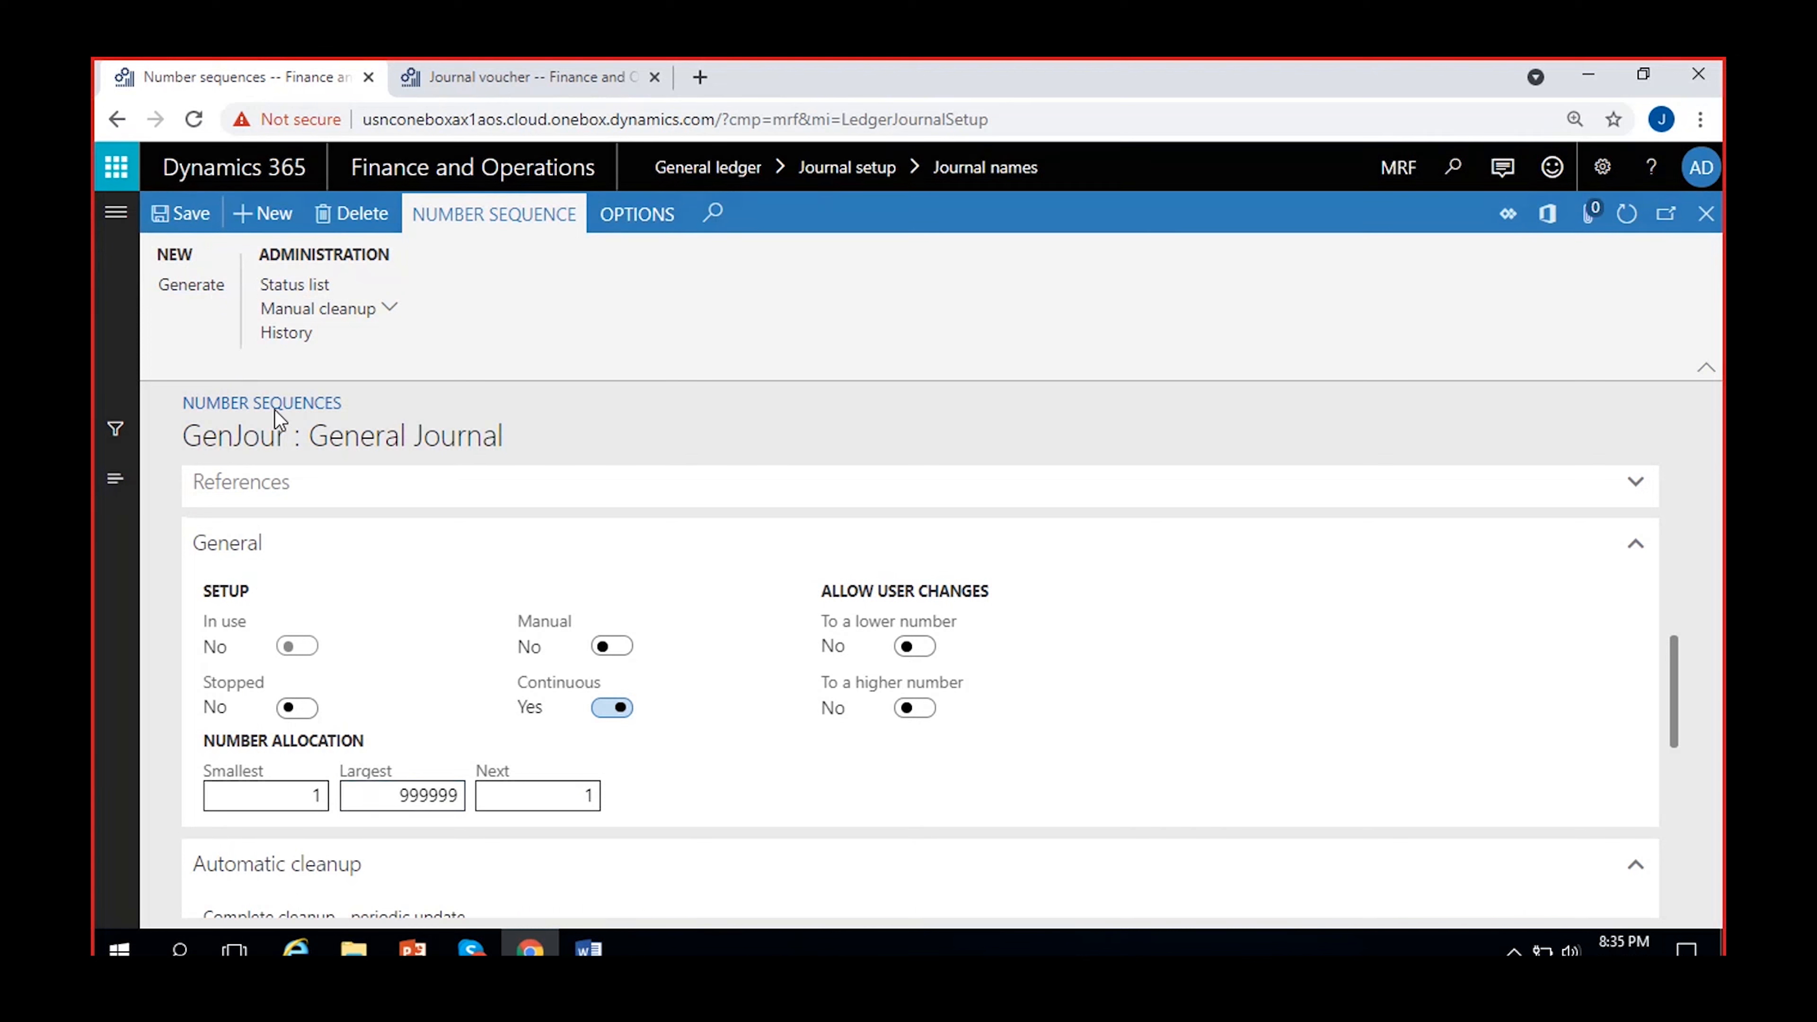
Examine the Automatic cleanup section's description and interval alongside the sequence's General settings
scroll(662, 741, down, 3)
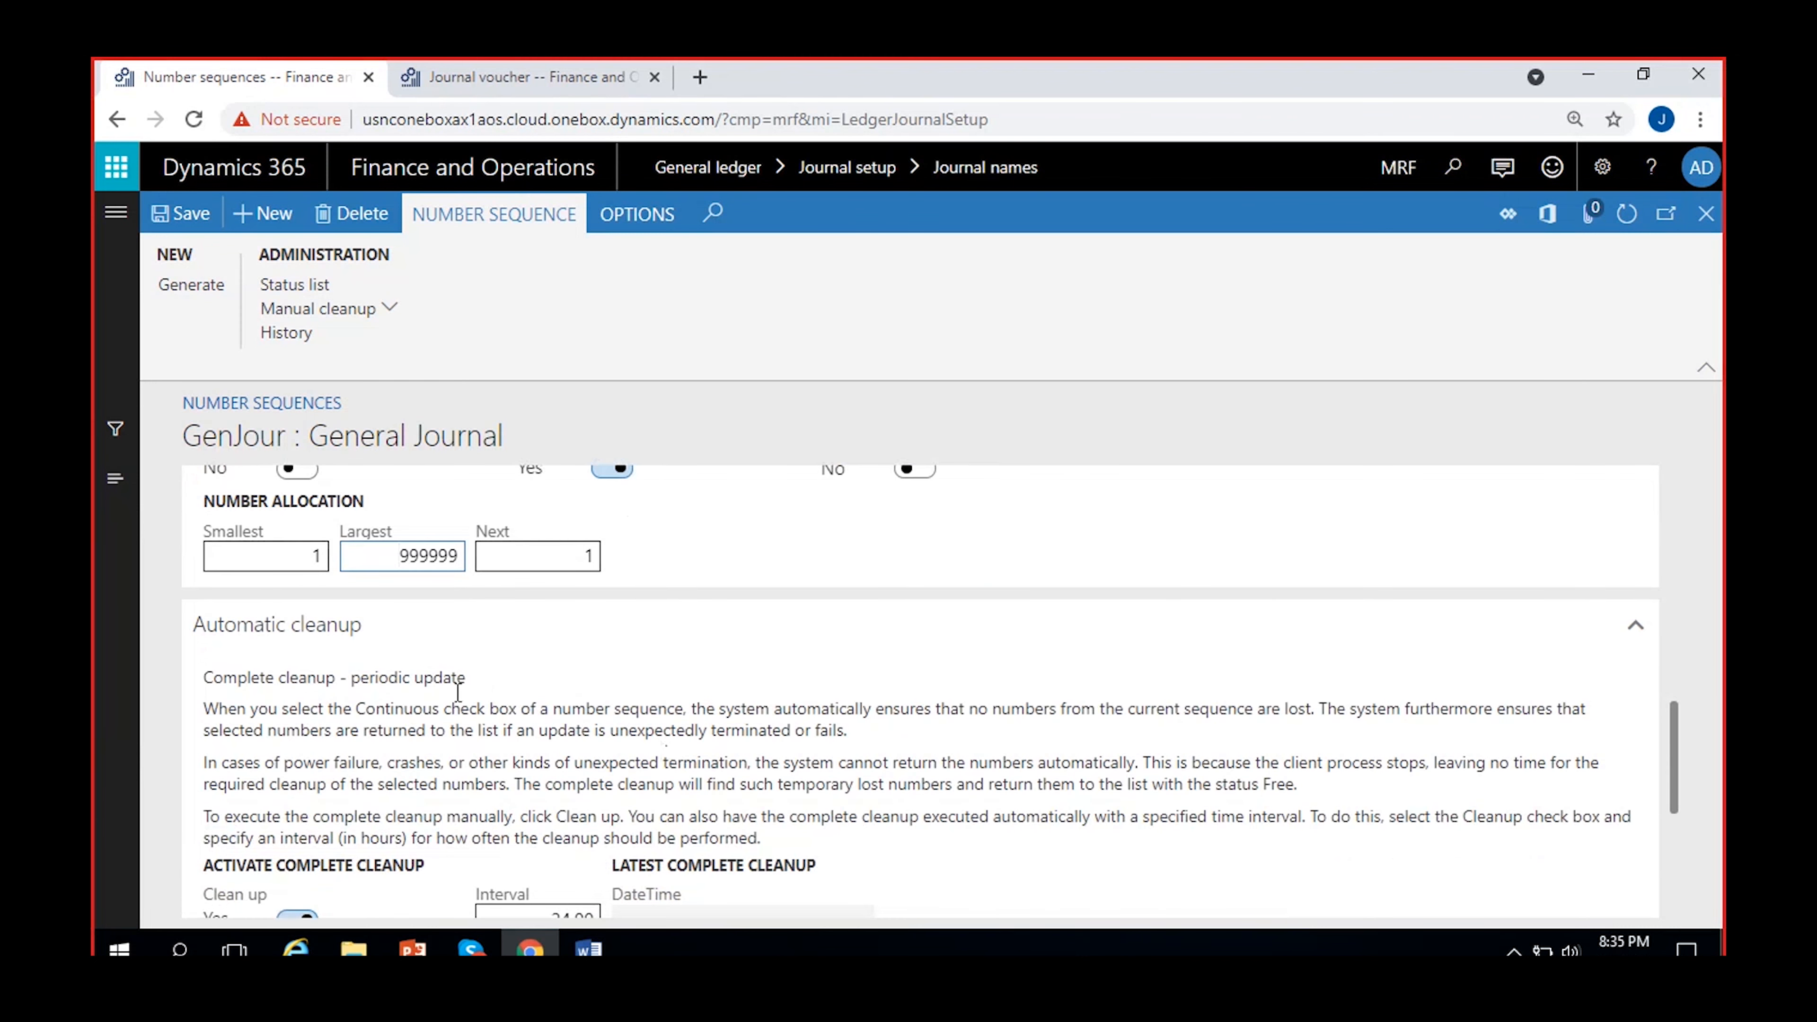
scroll(349, 708, down, 2)
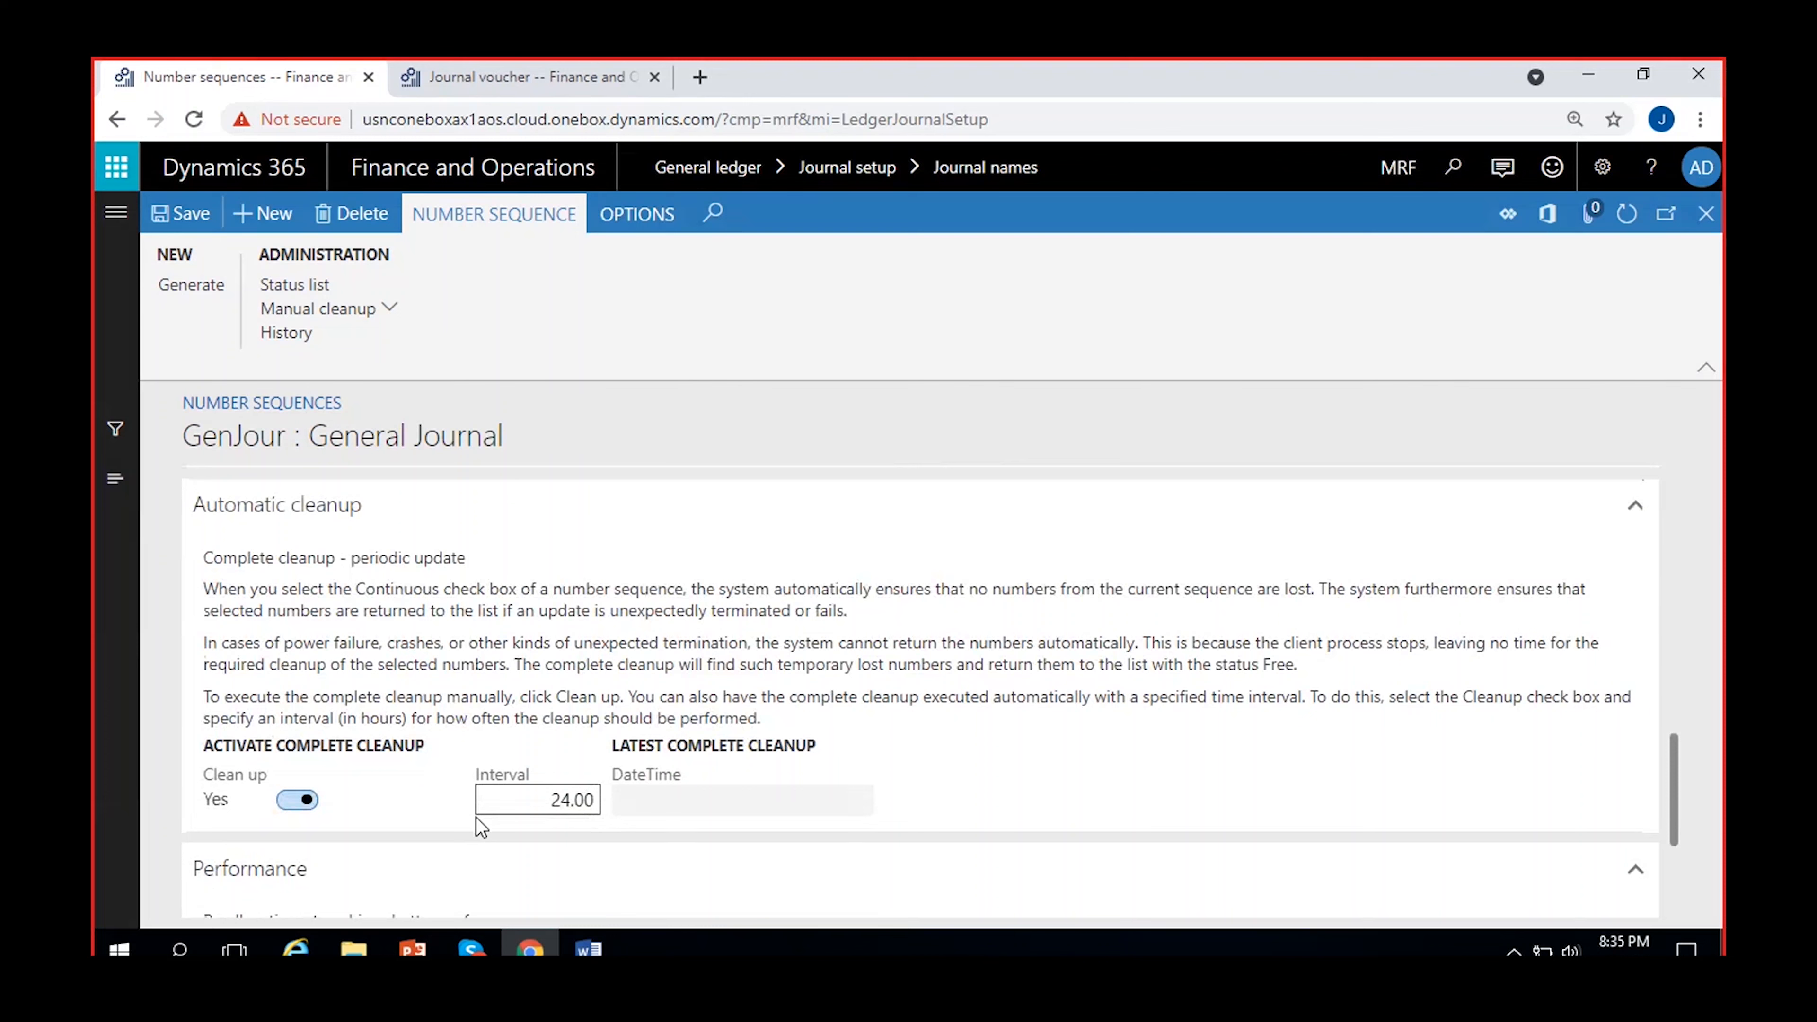
scroll(428, 798, up, 4)
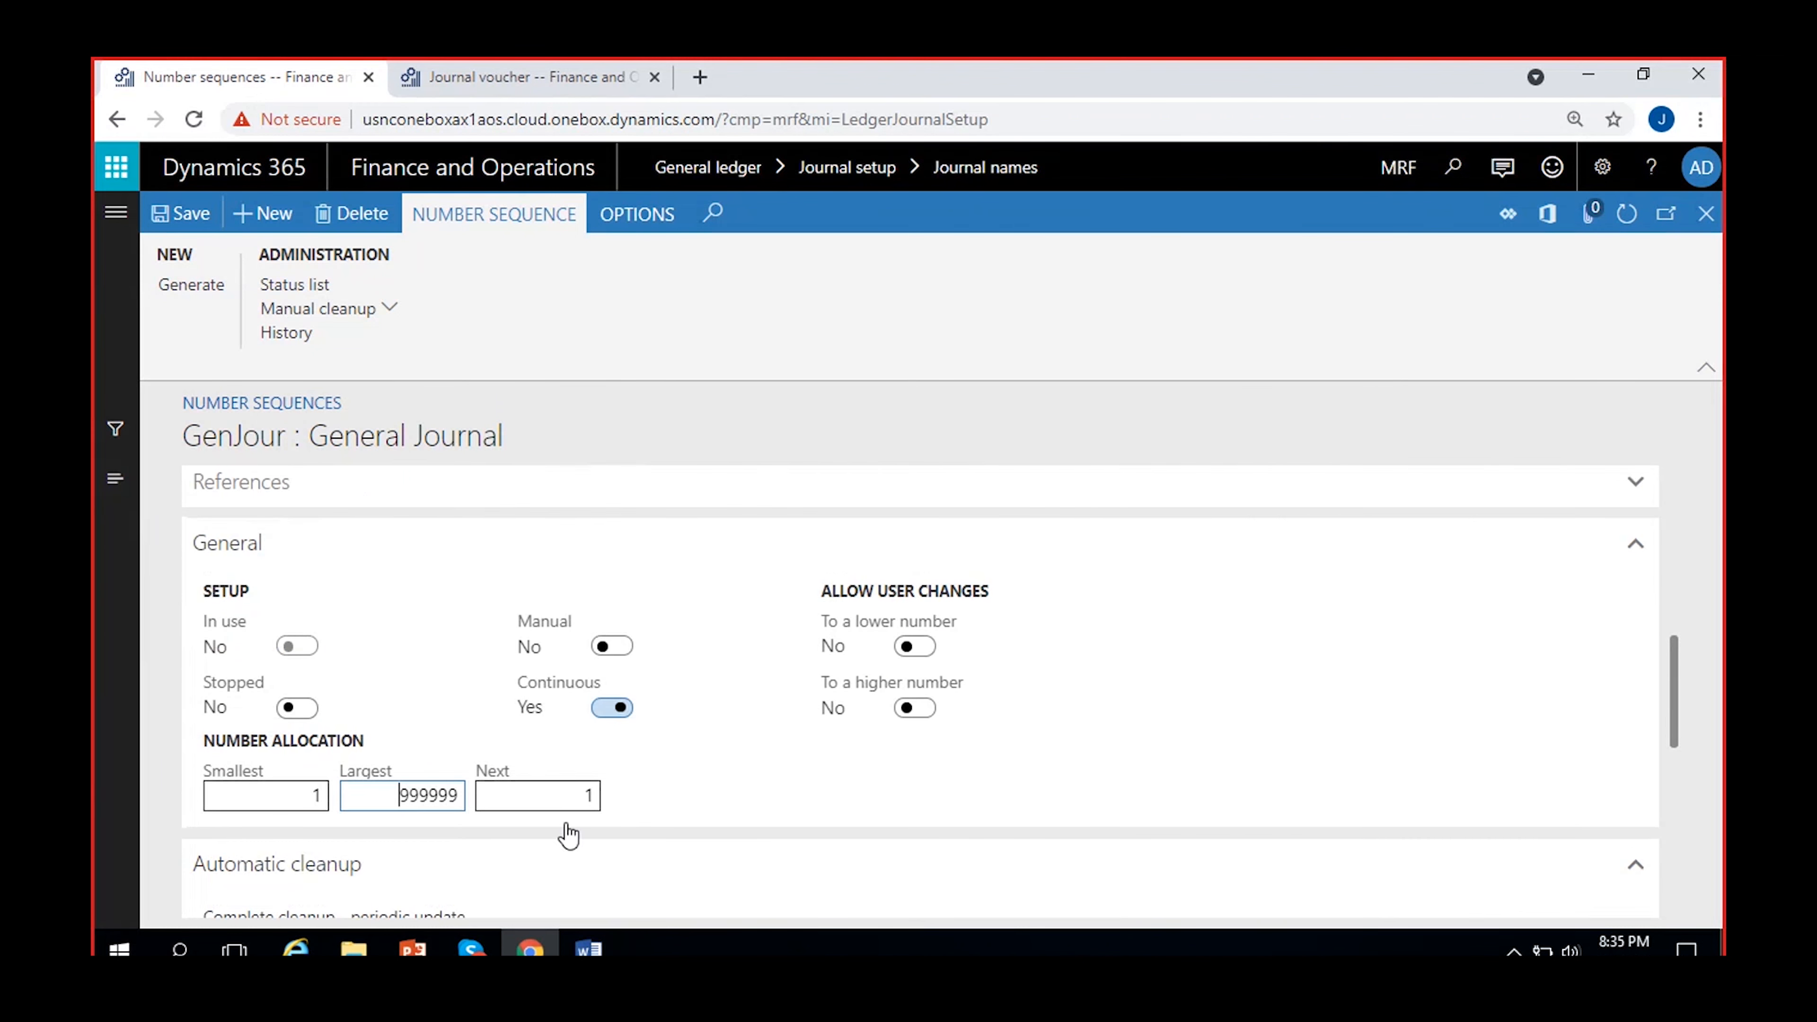
click(649, 769)
scroll(709, 824, down, 5)
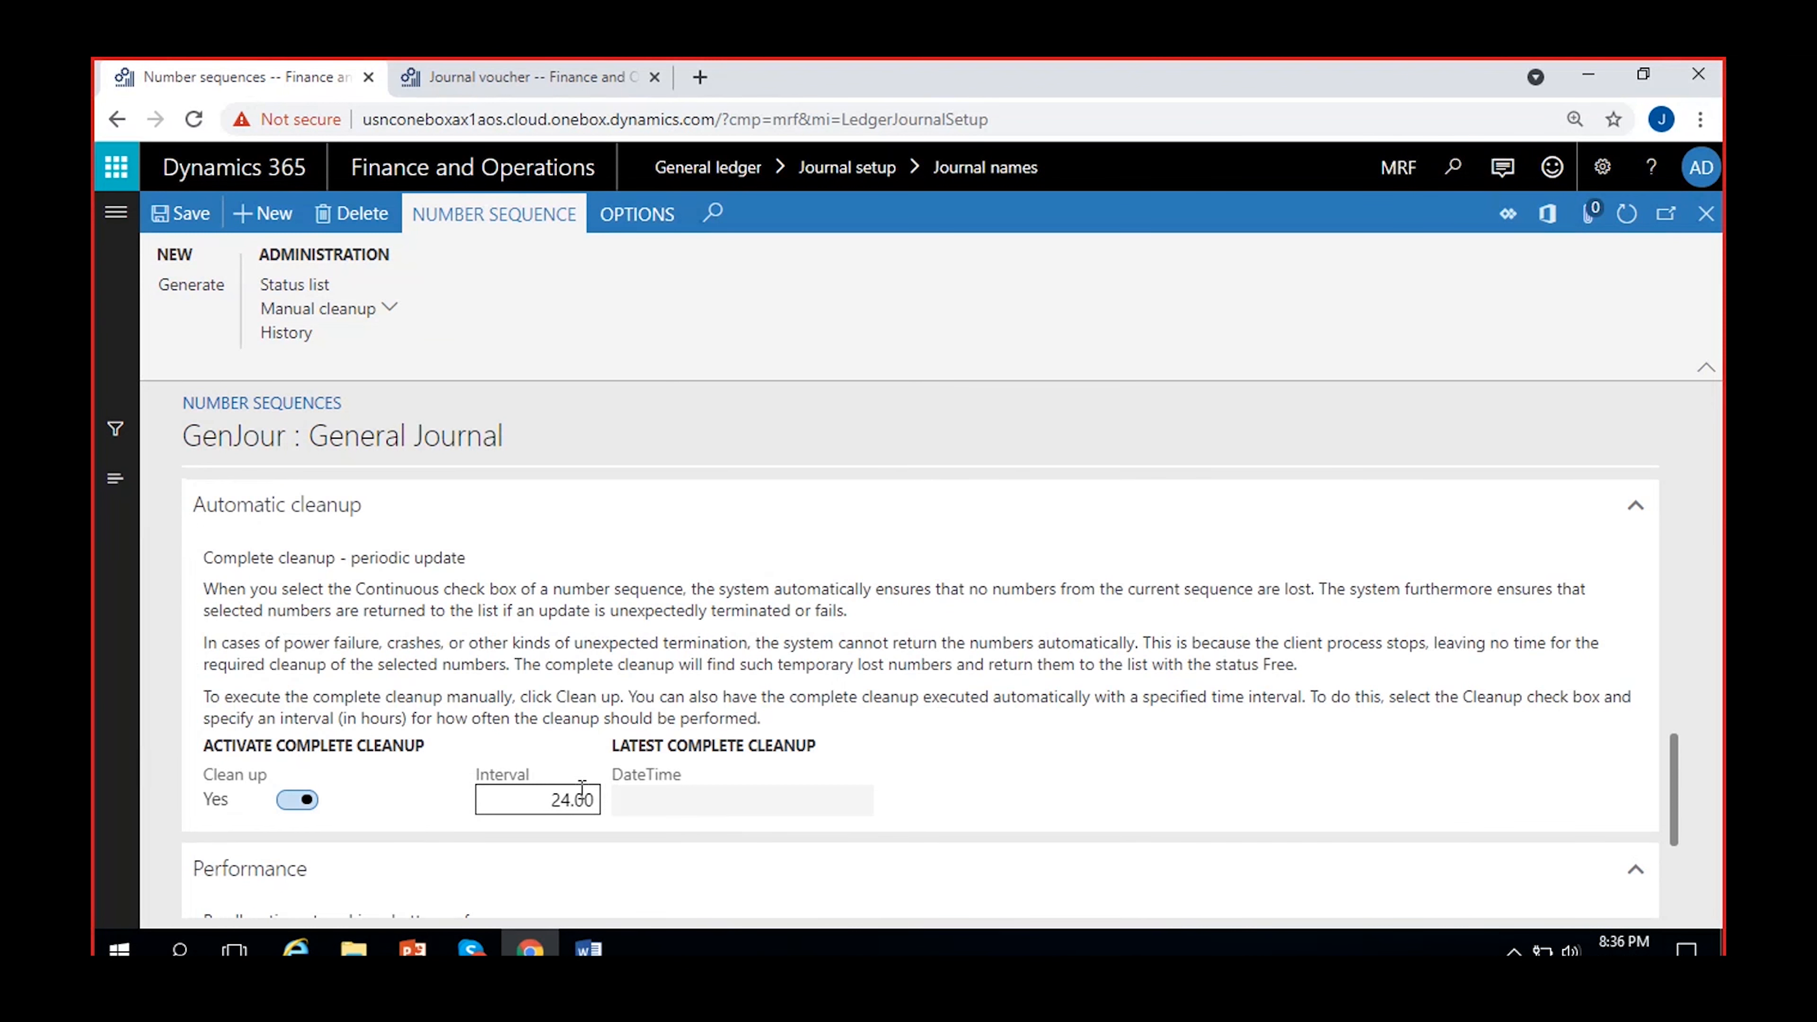
scroll(711, 798, up, 2)
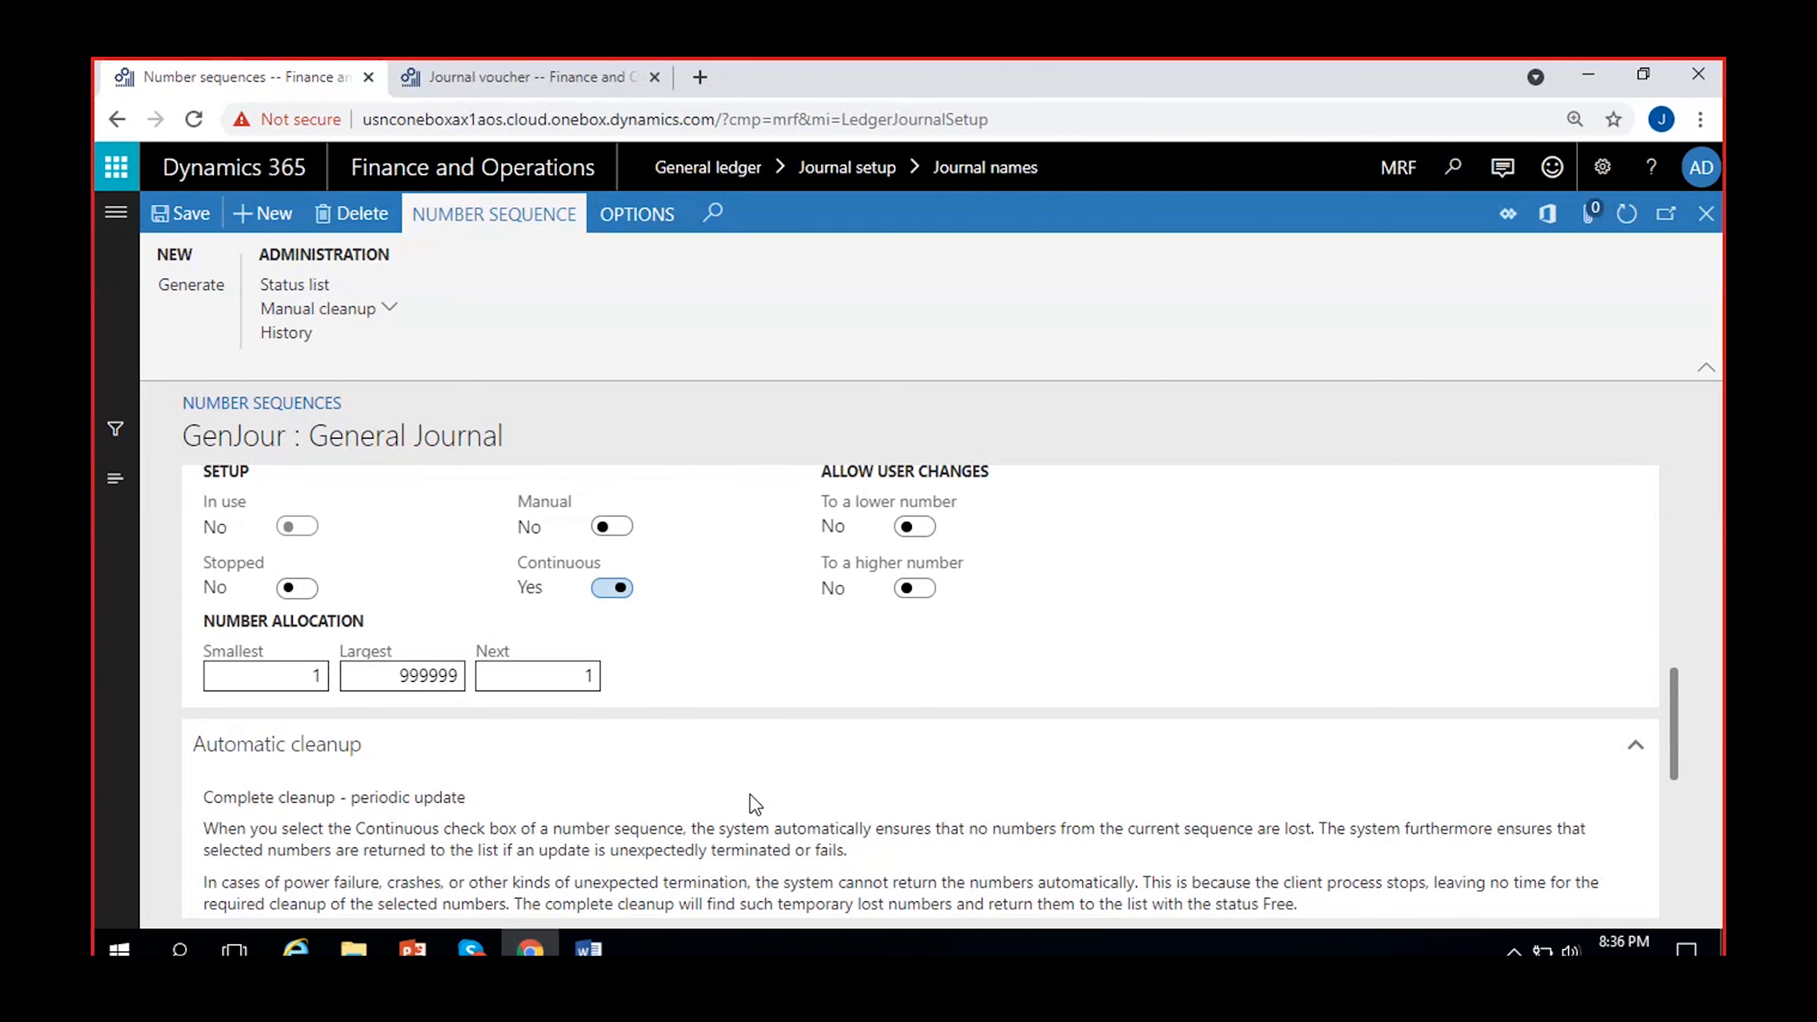
Set Continuous to No to review the Performance section's preallocation settings, and set Continuous back to Yes
scroll(351, 836, down, 2)
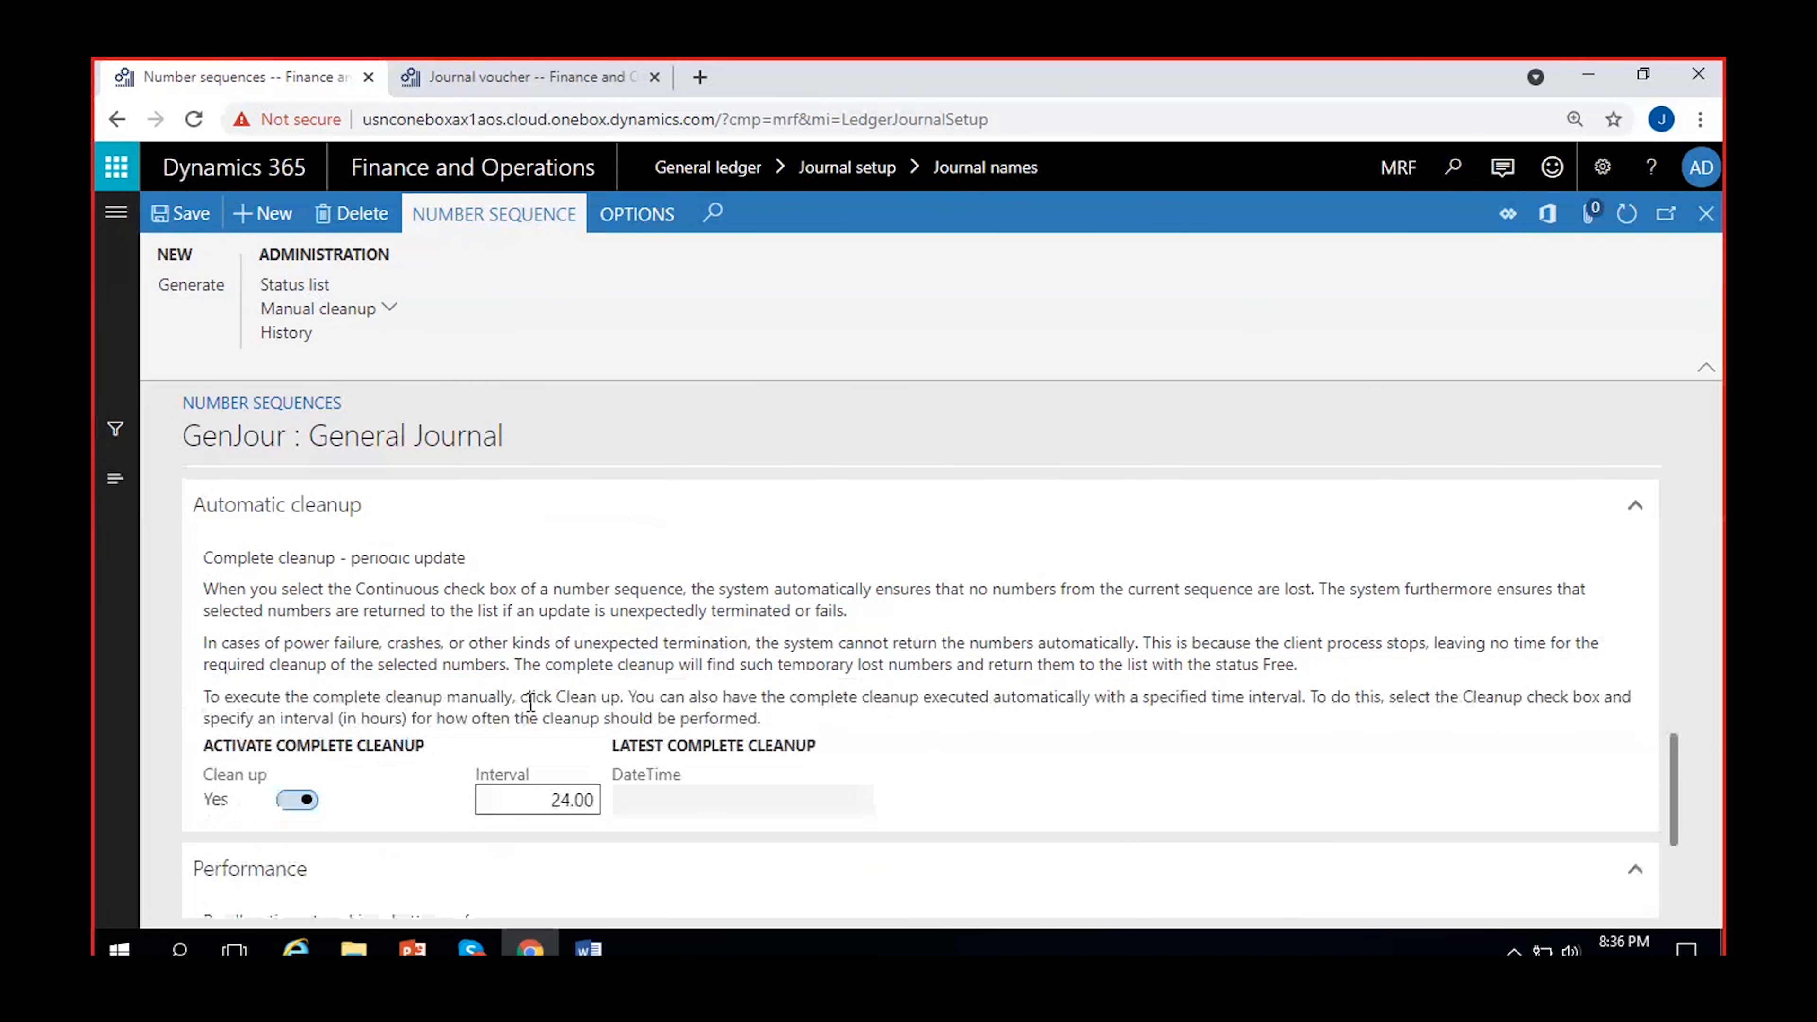
scroll(572, 620, up, 4)
click(613, 587)
scroll(698, 805, down, 2)
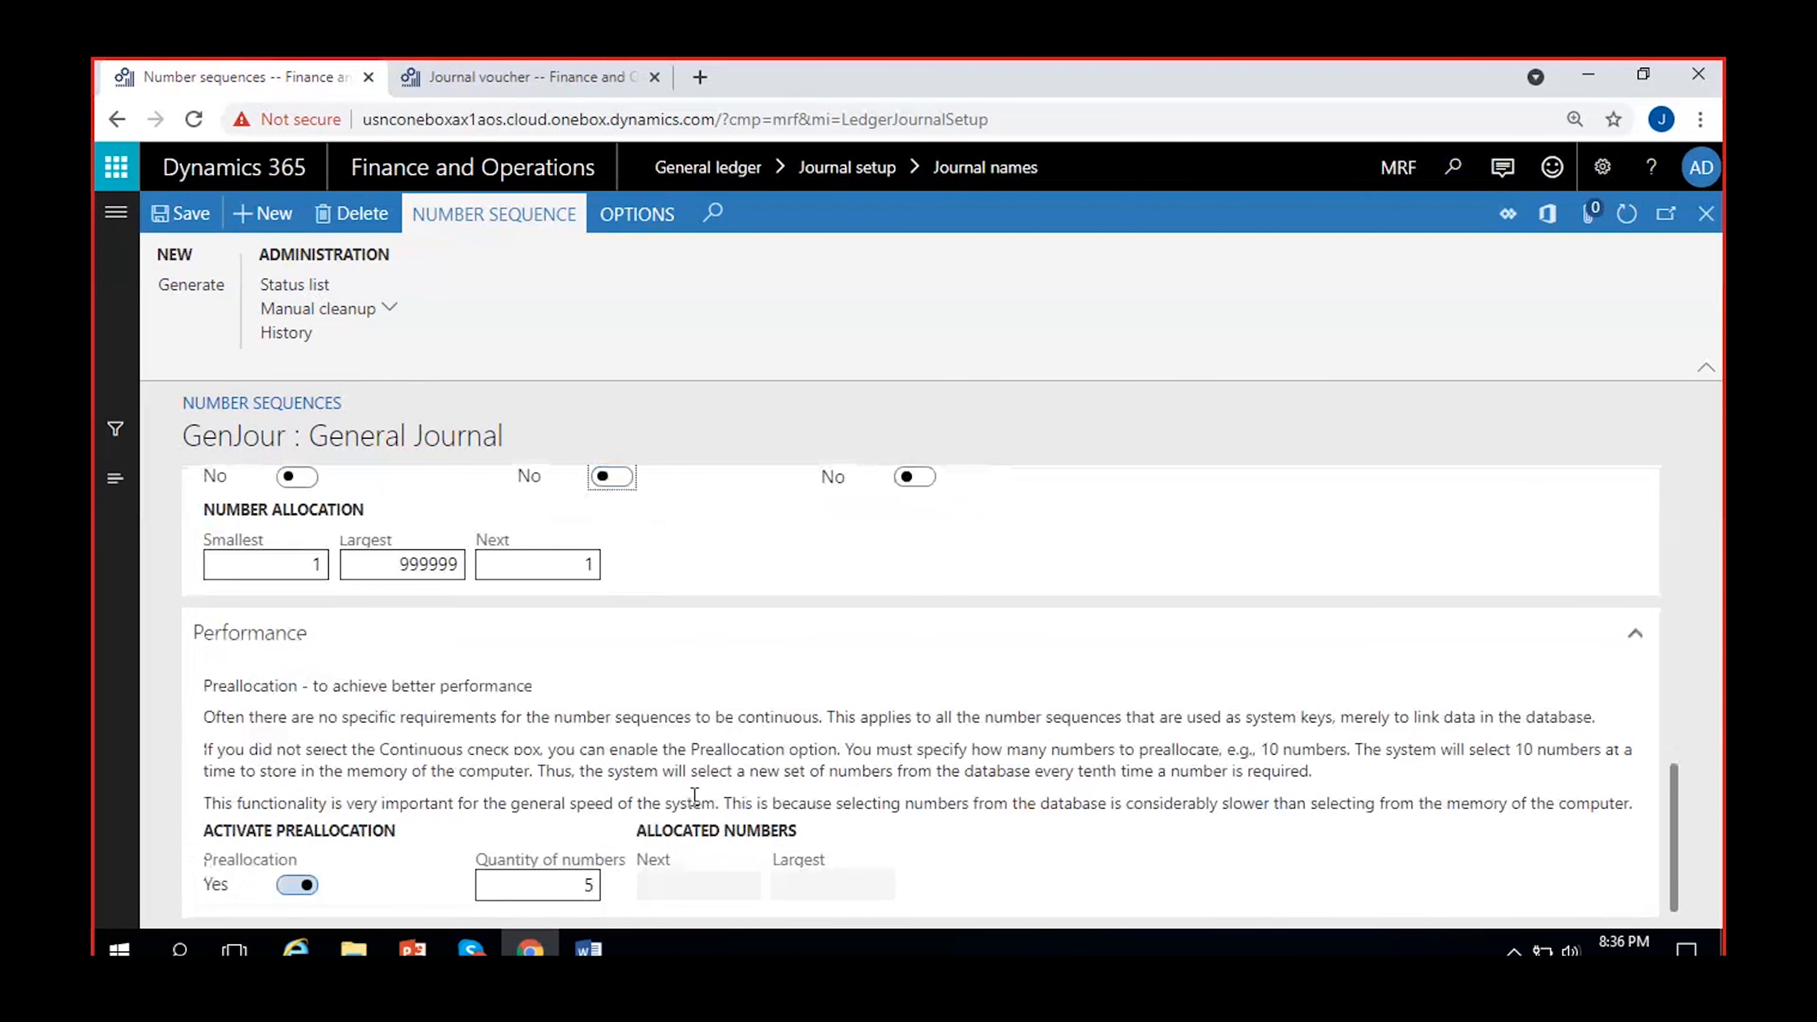
scroll(715, 758, up, 4)
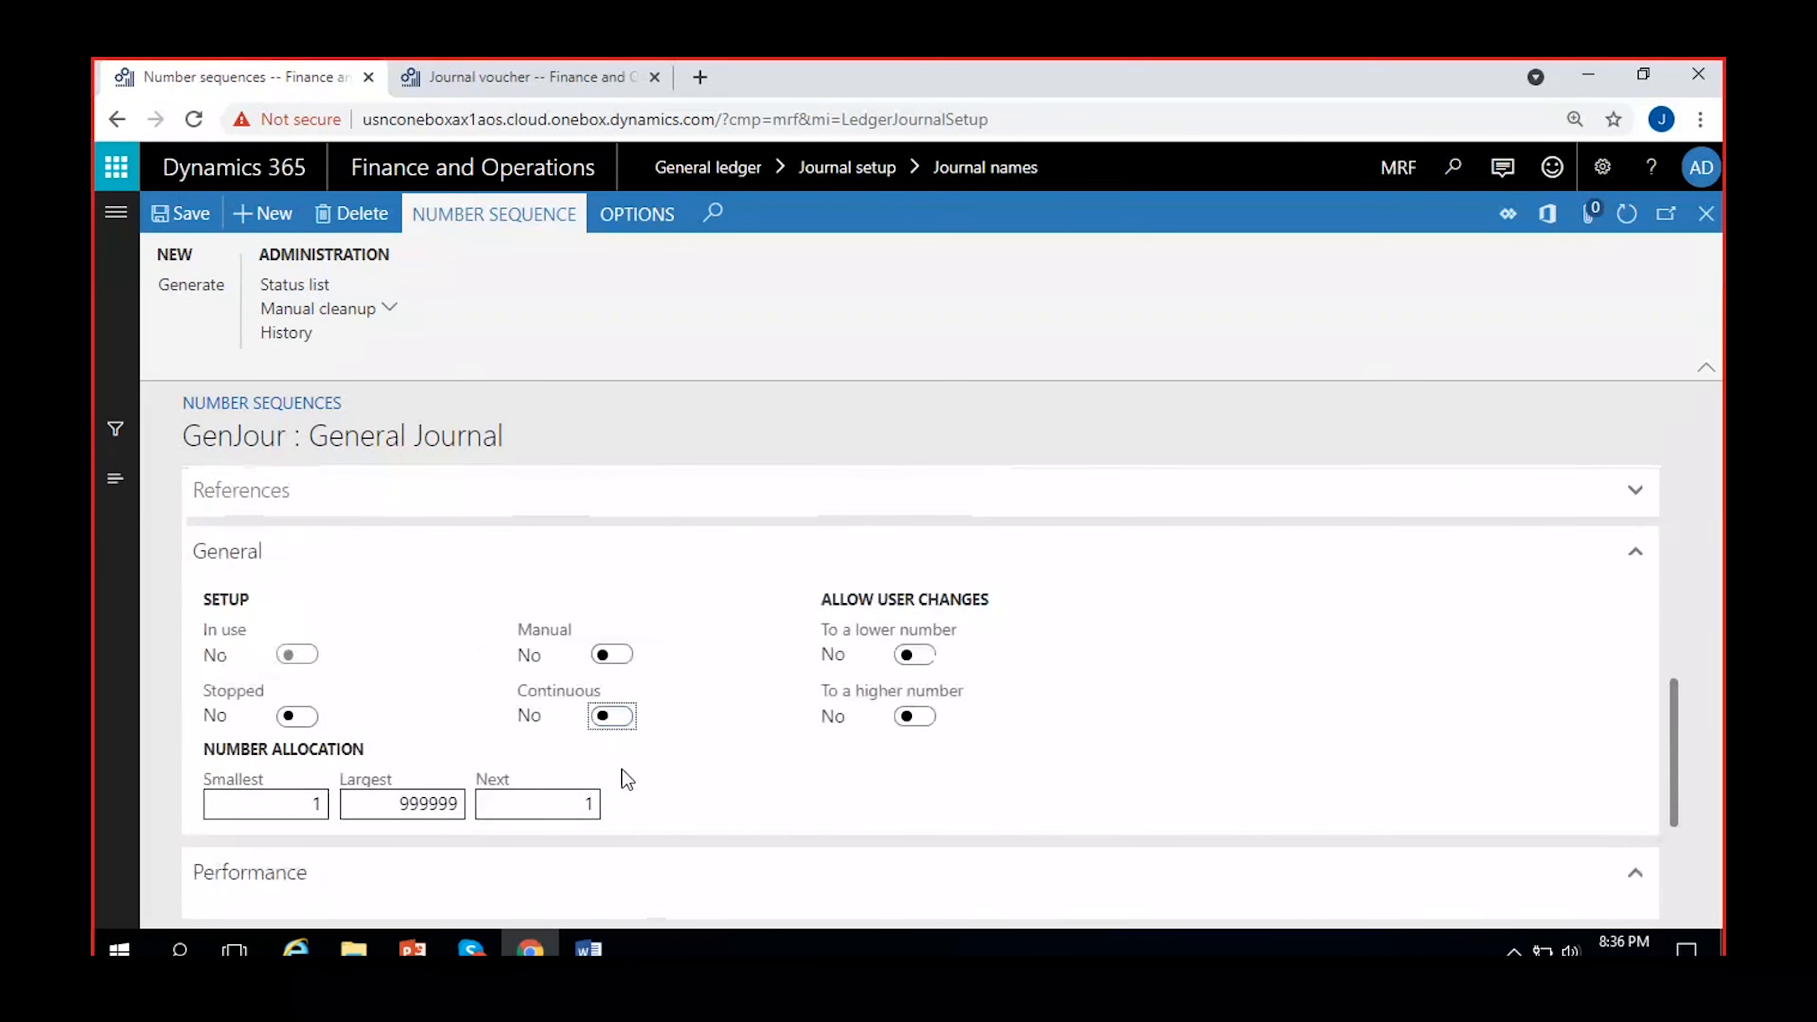
scroll(620, 779, down, 4)
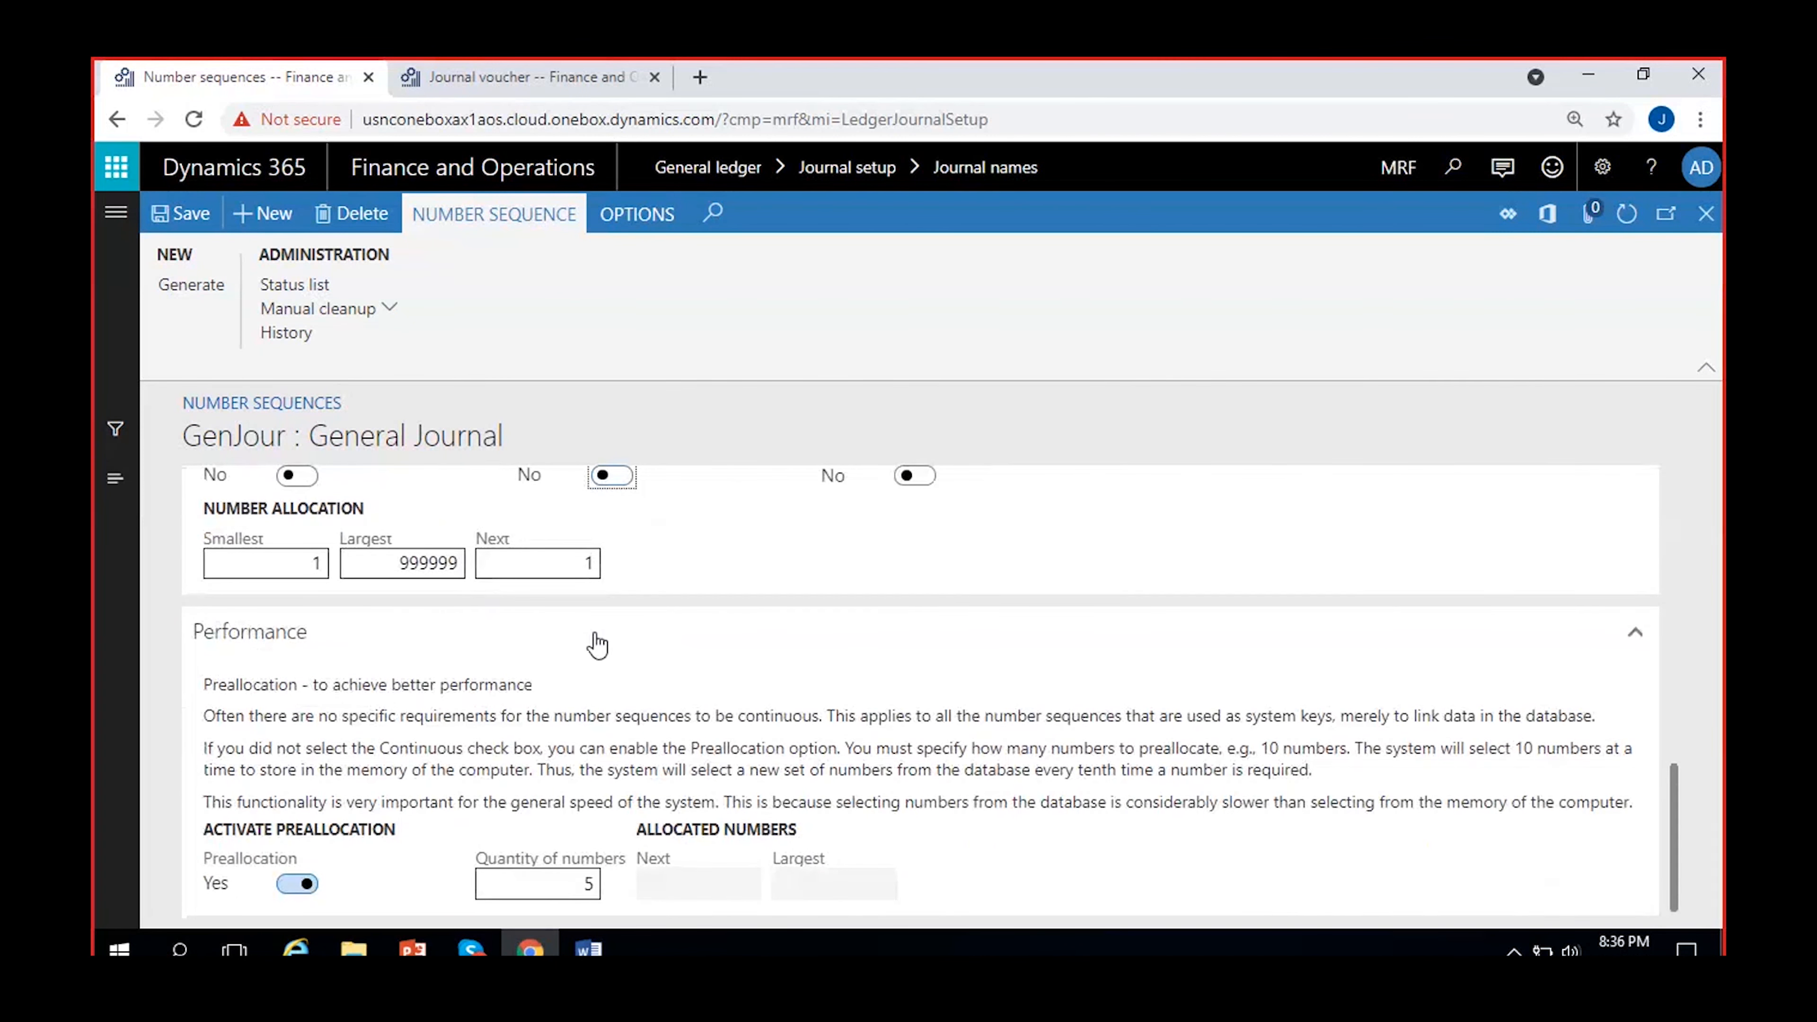
scroll(559, 649, up, 2)
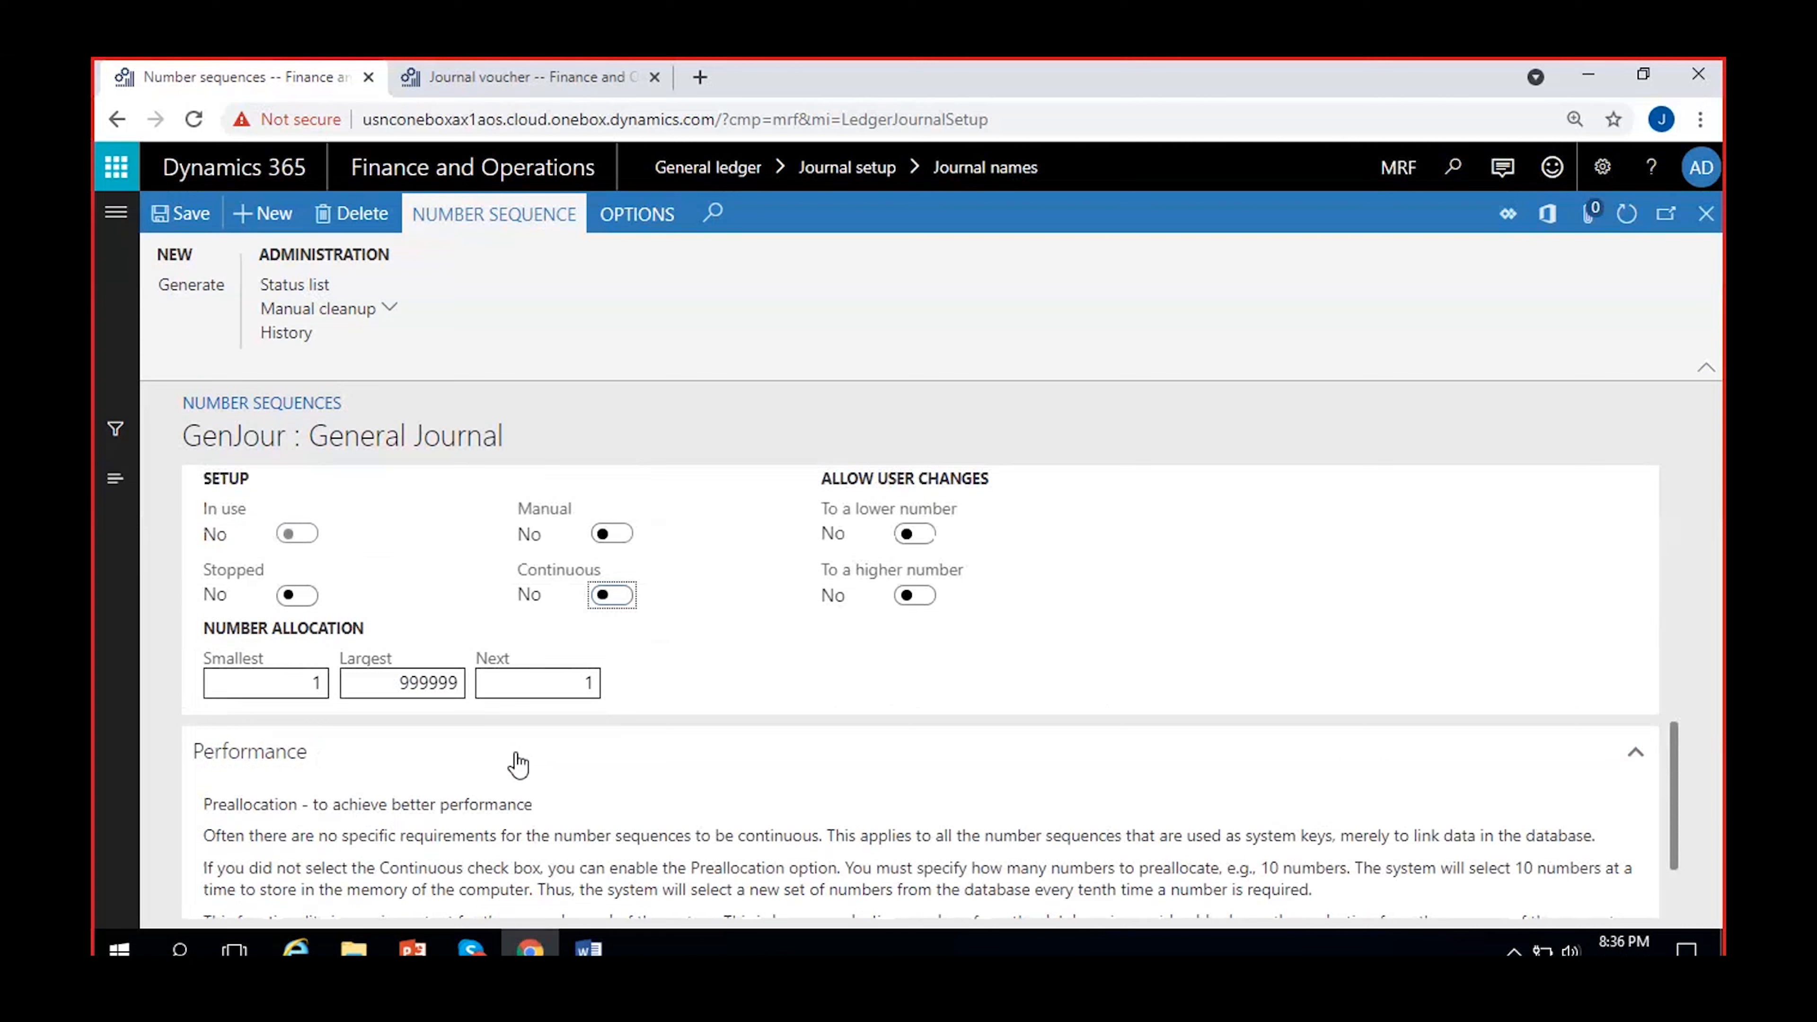
scroll(530, 751, down, 2)
click(611, 476)
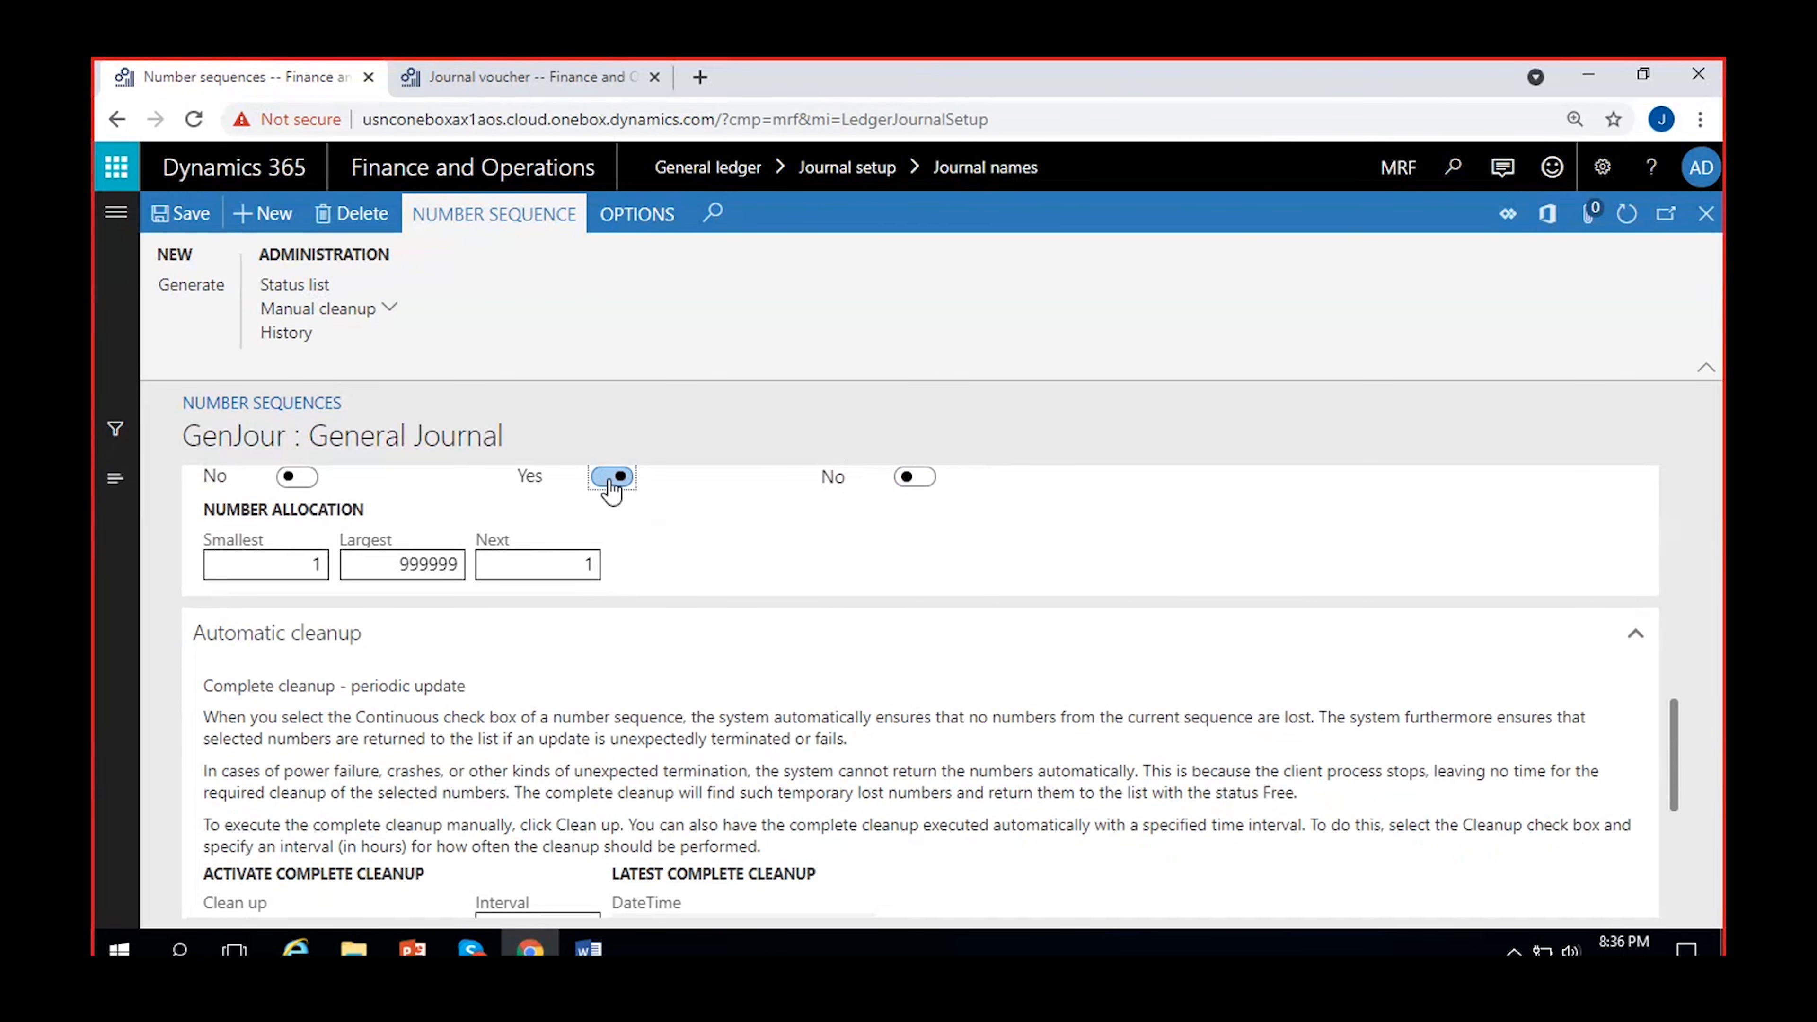
Read the Automatic cleanup description and interval against the GenJour sequence's Continuous and number allocation settings
scroll(422, 716, down, 3)
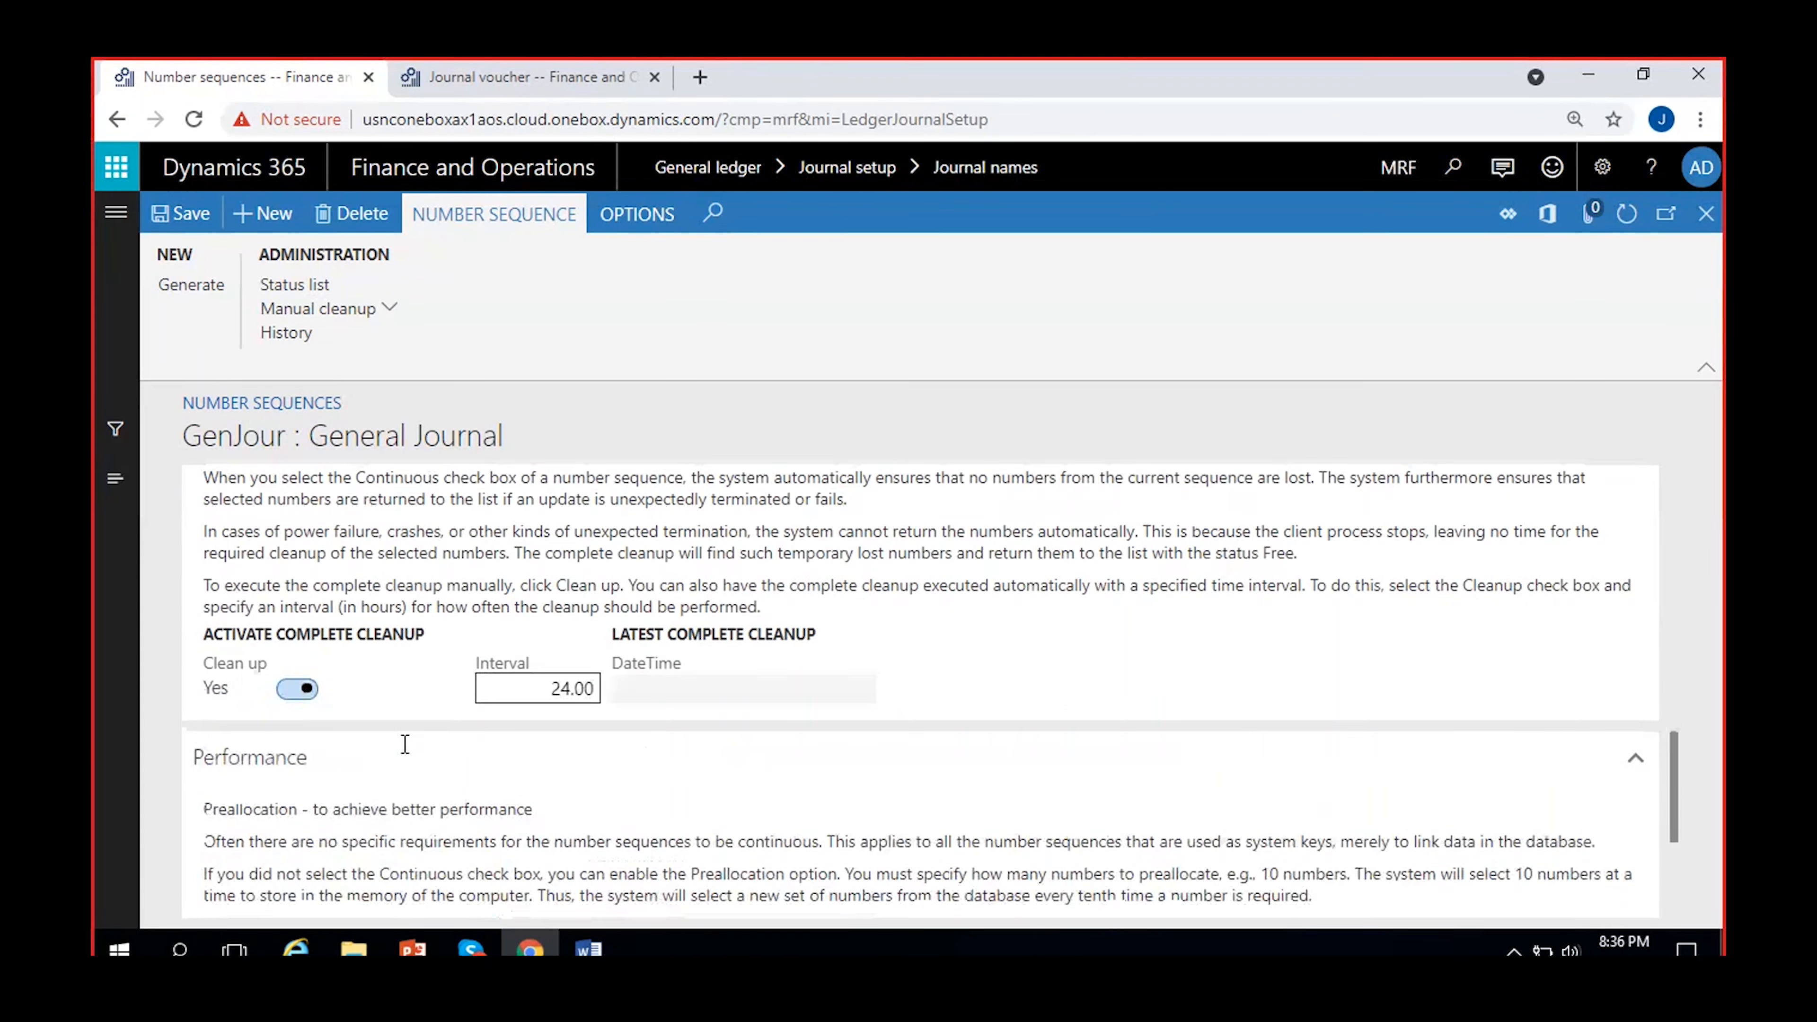
scroll(406, 743, up, 3)
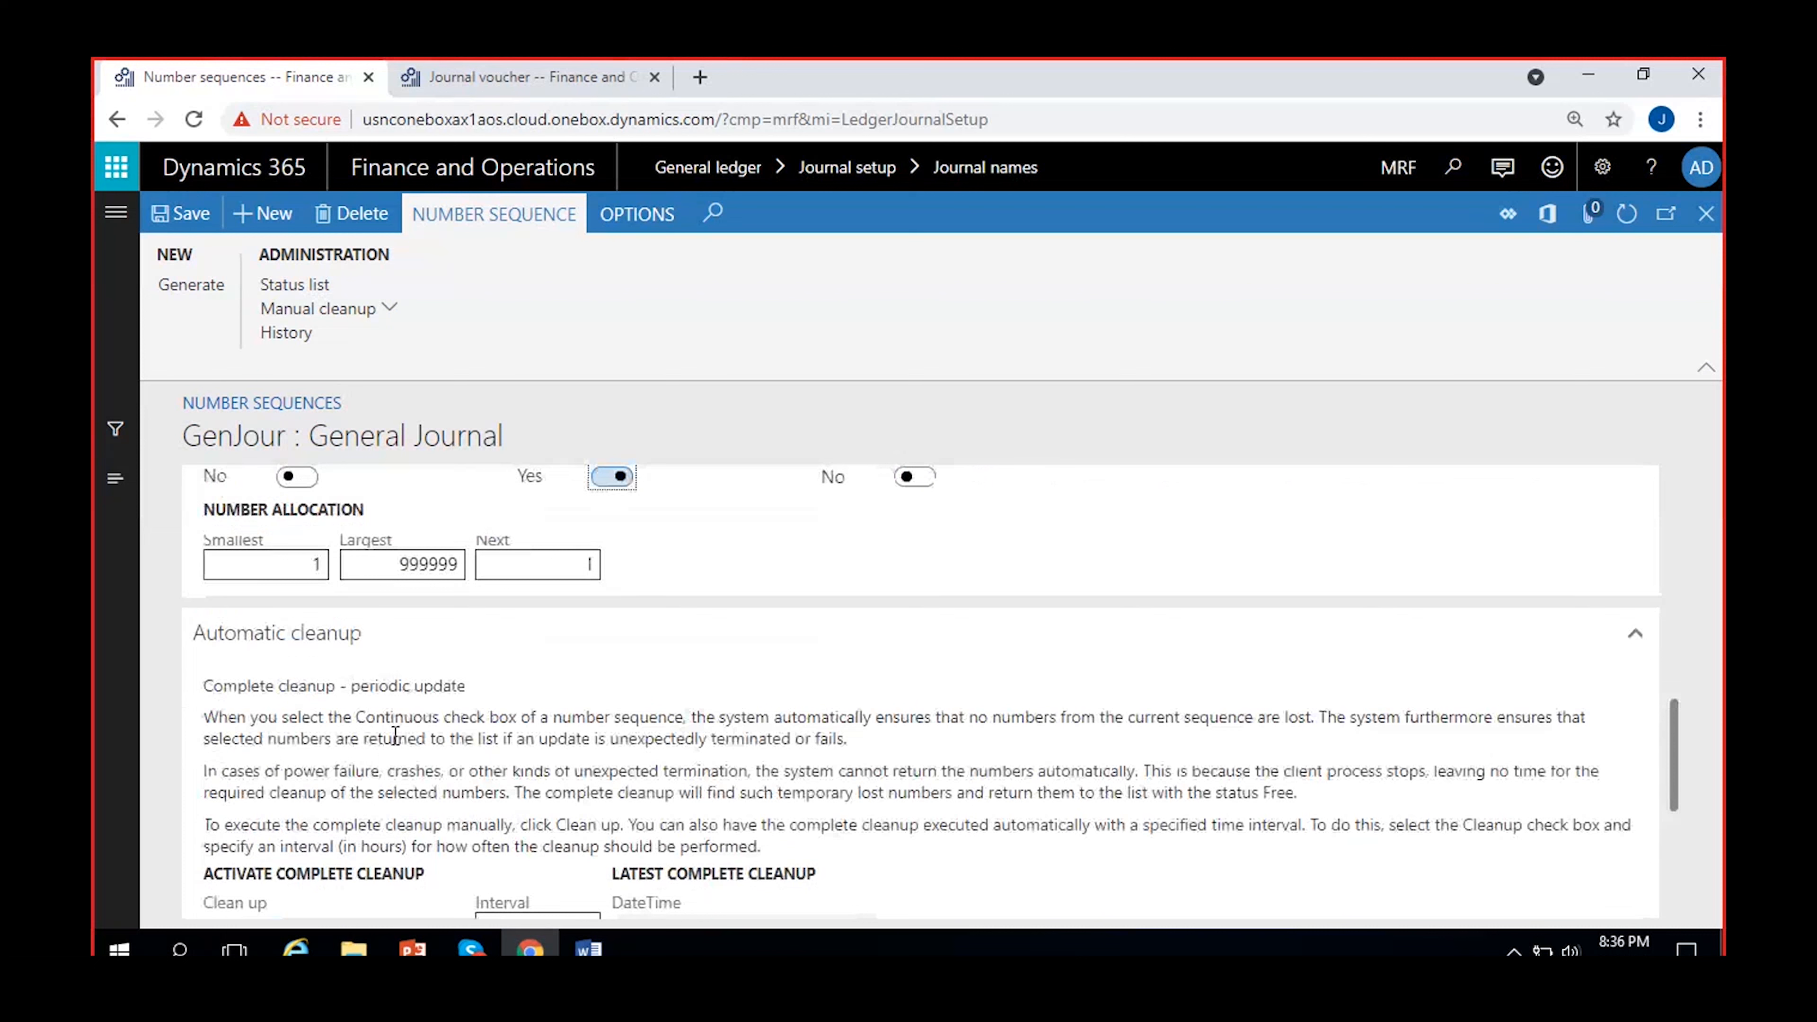
scroll(701, 671, up, 3)
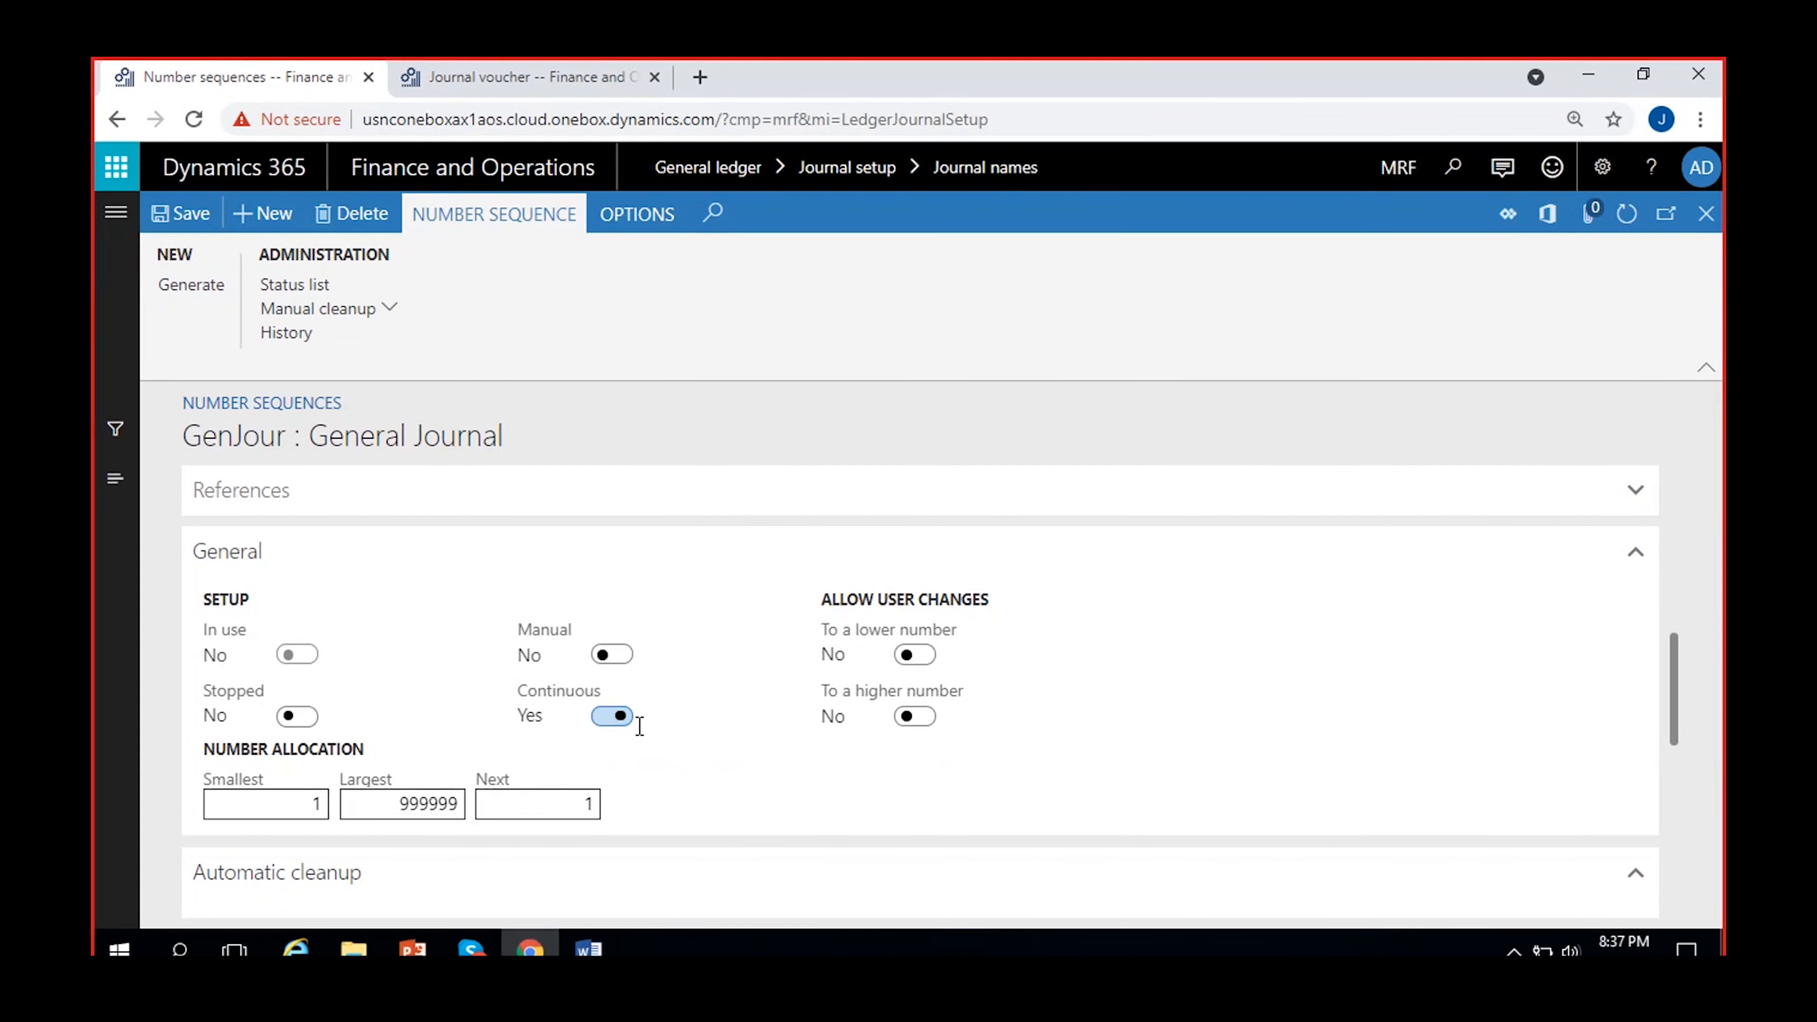
scroll(649, 791, down, 3)
scroll(429, 776, down, 2)
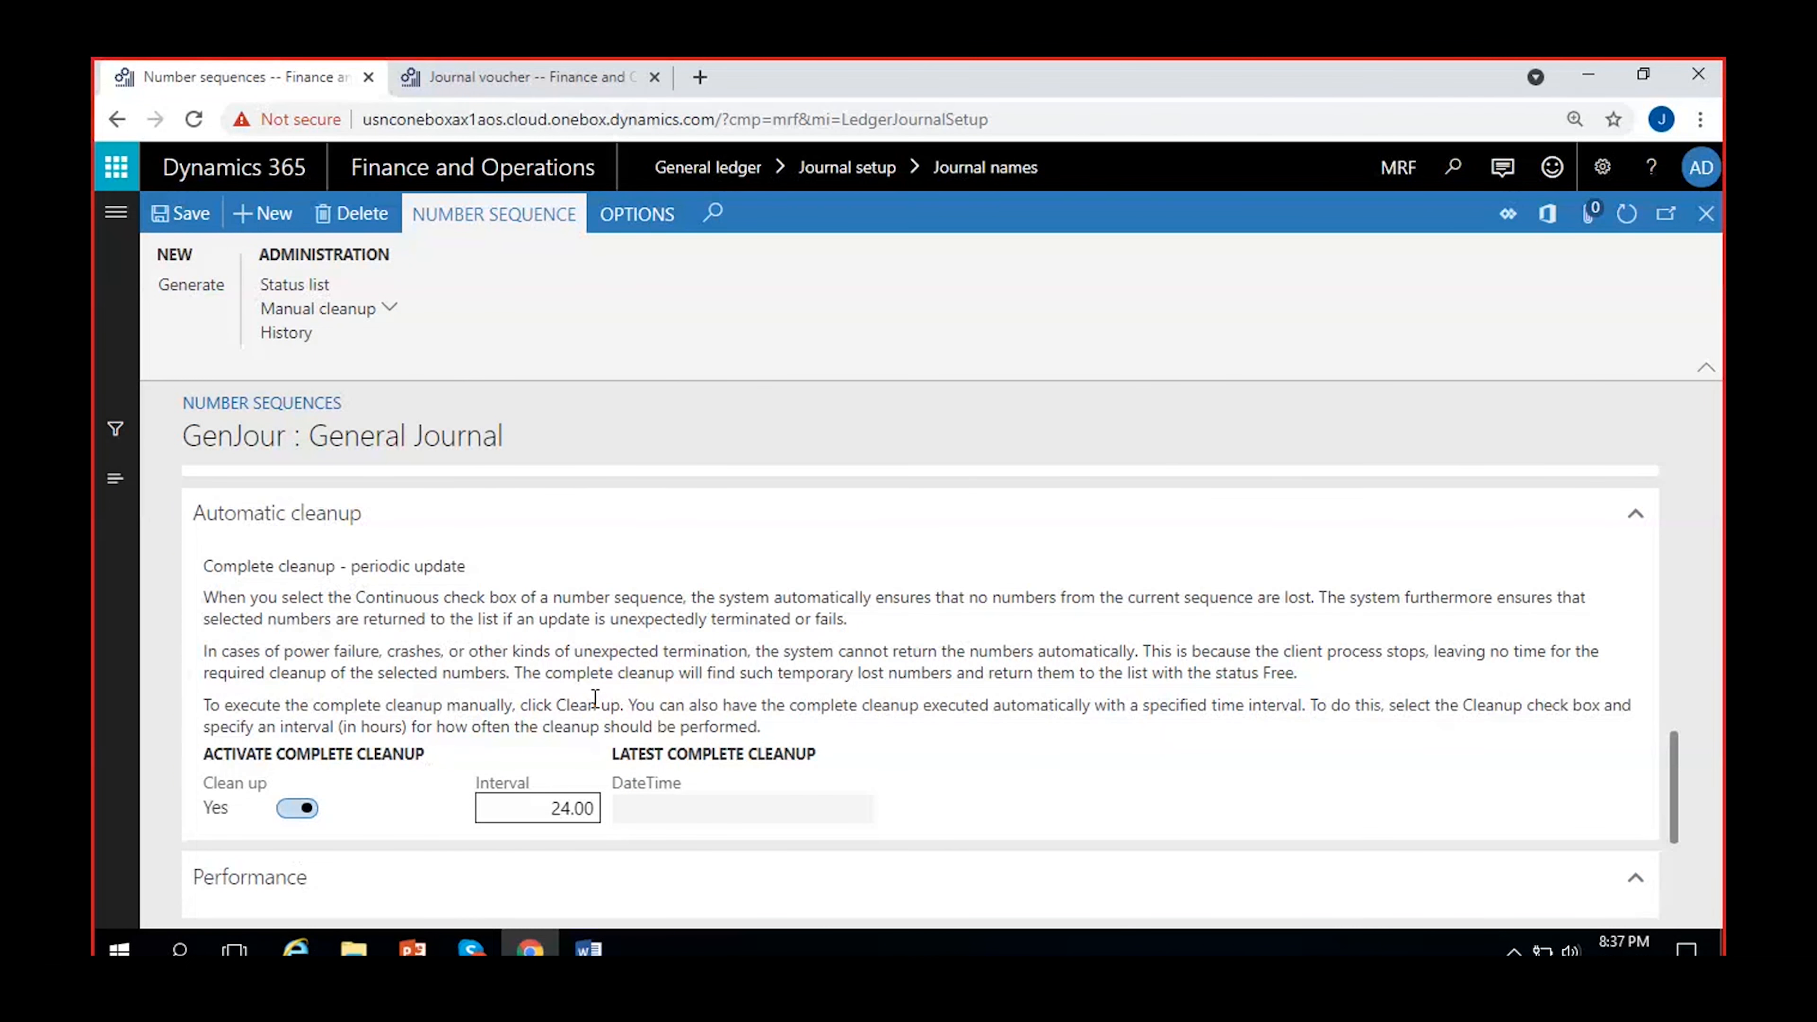
scroll(603, 769, up, 3)
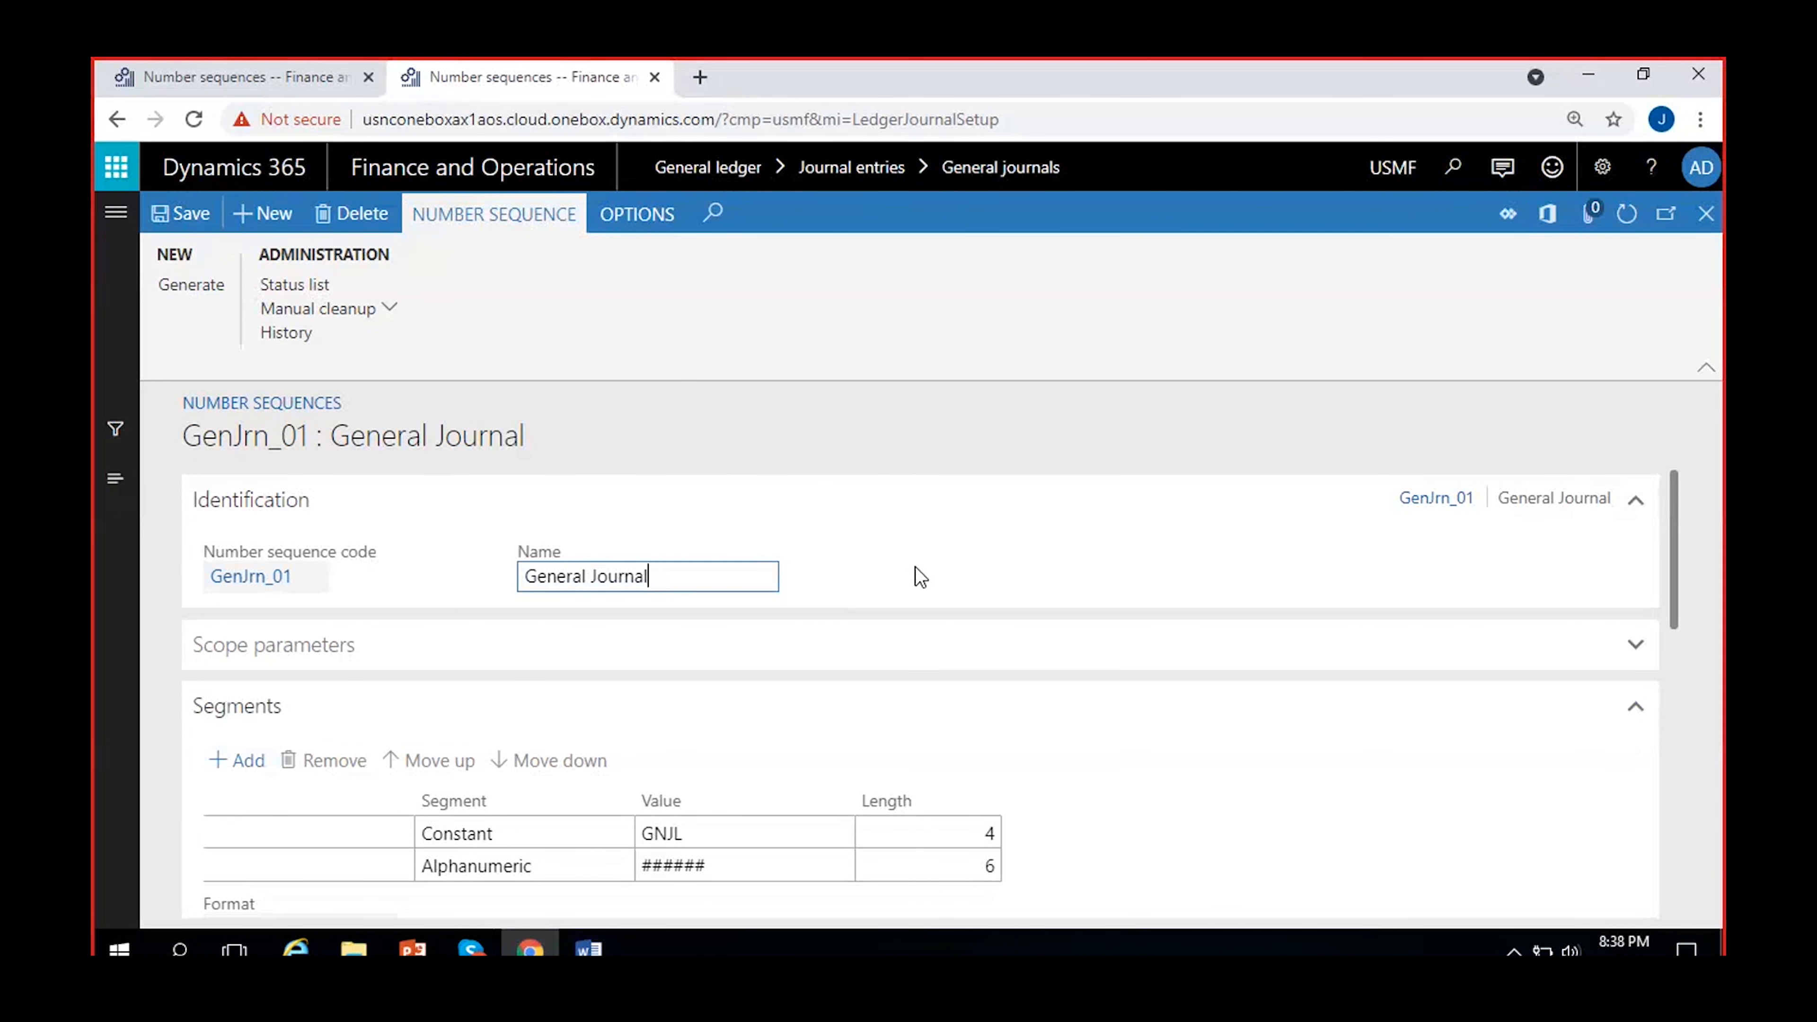
Review the GenJrn_01 number sequence in company USMF, view its status list, and return to the sequence
scroll(681, 722, down, 5)
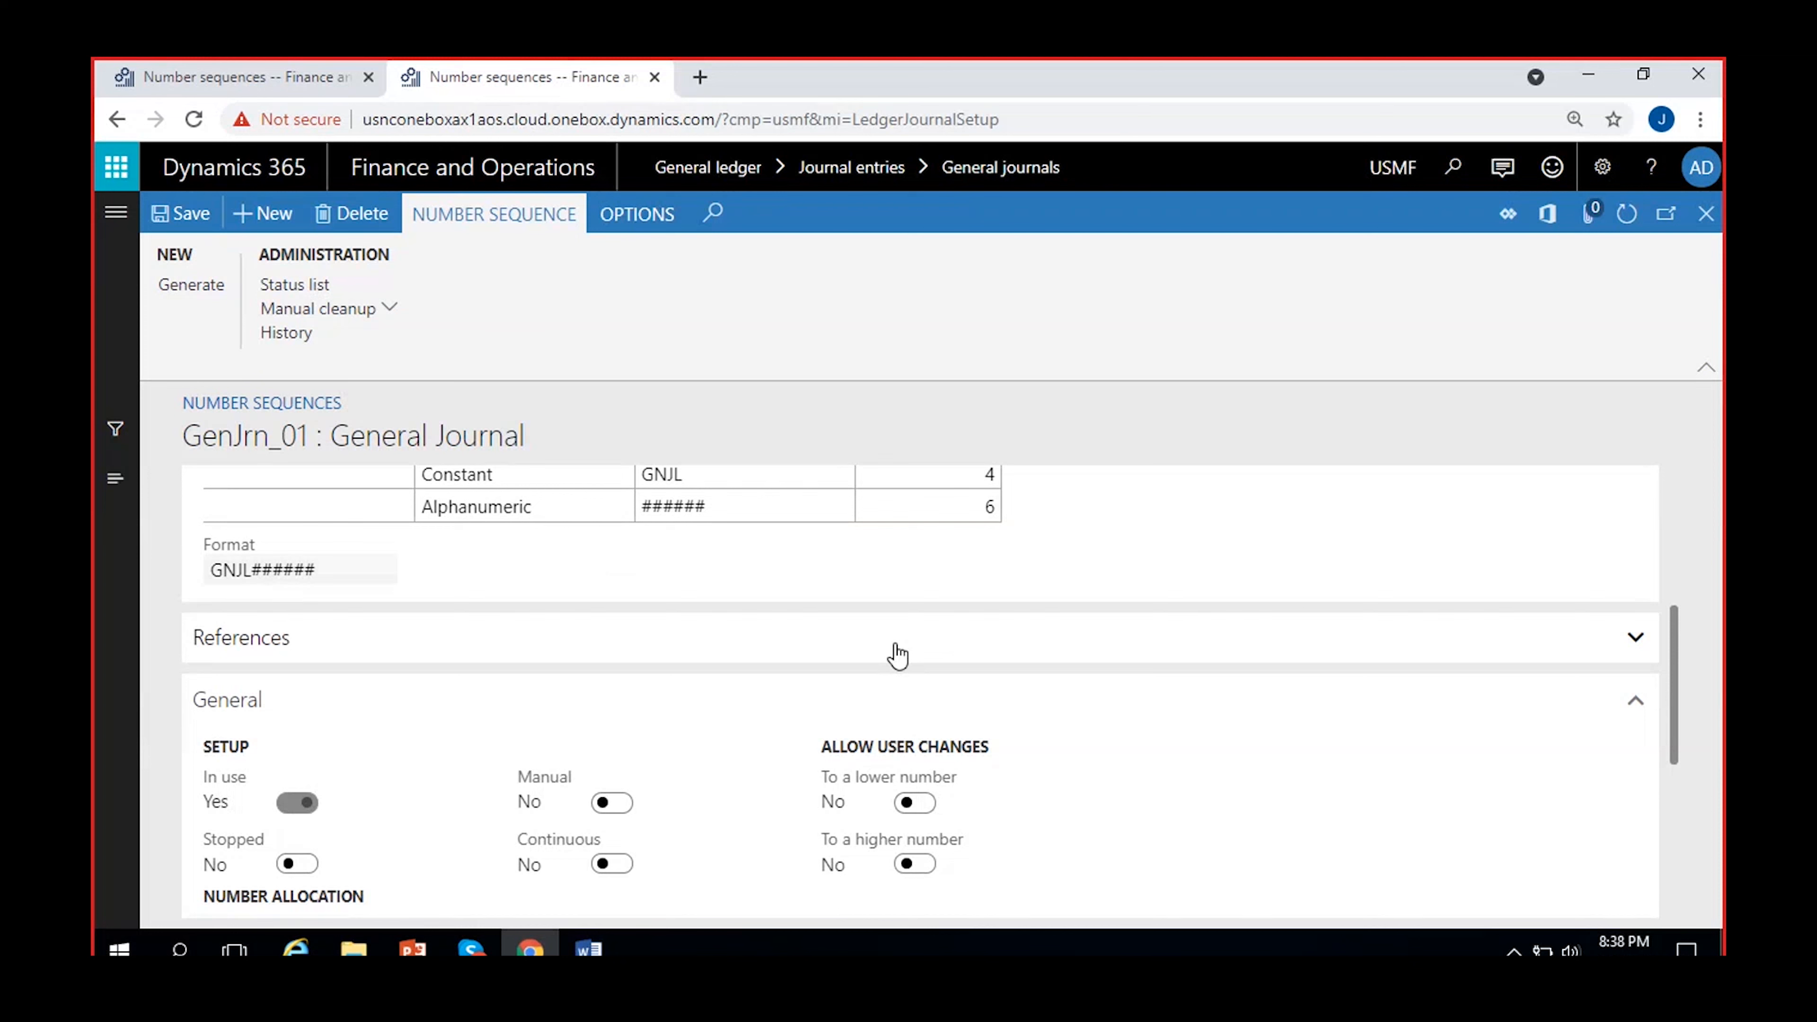
scroll(898, 654, up, 5)
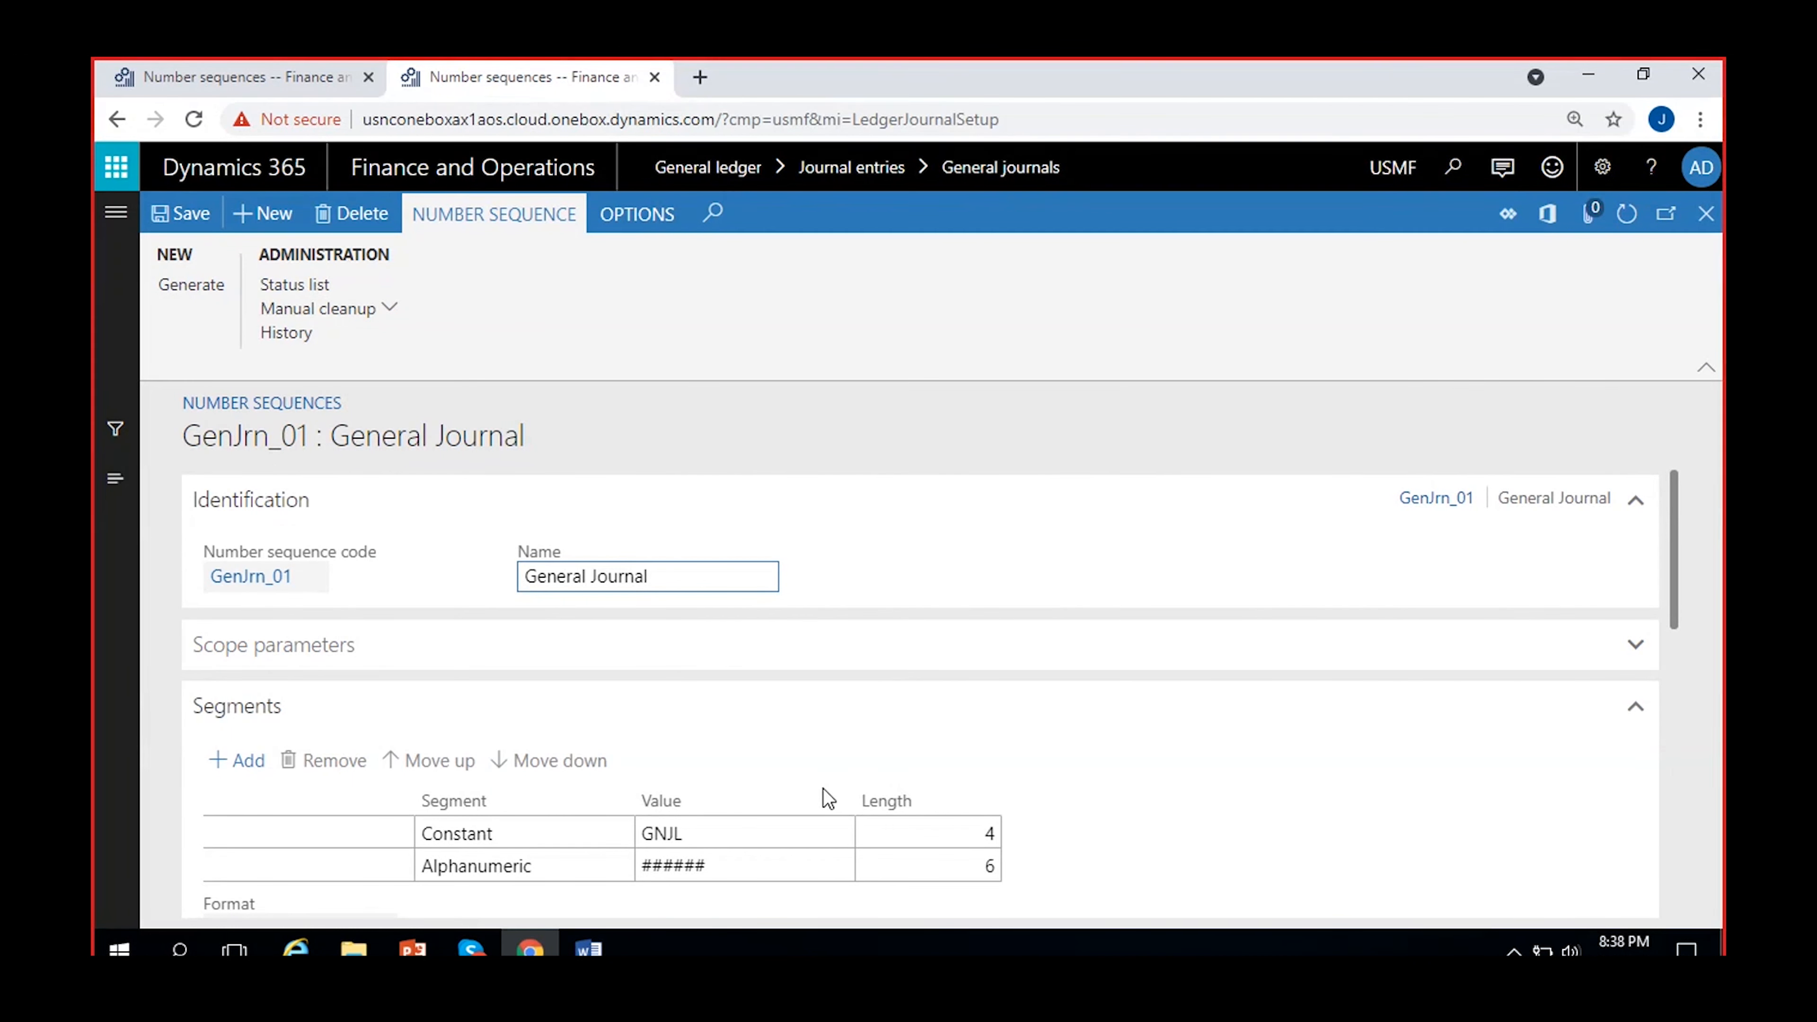
click(295, 285)
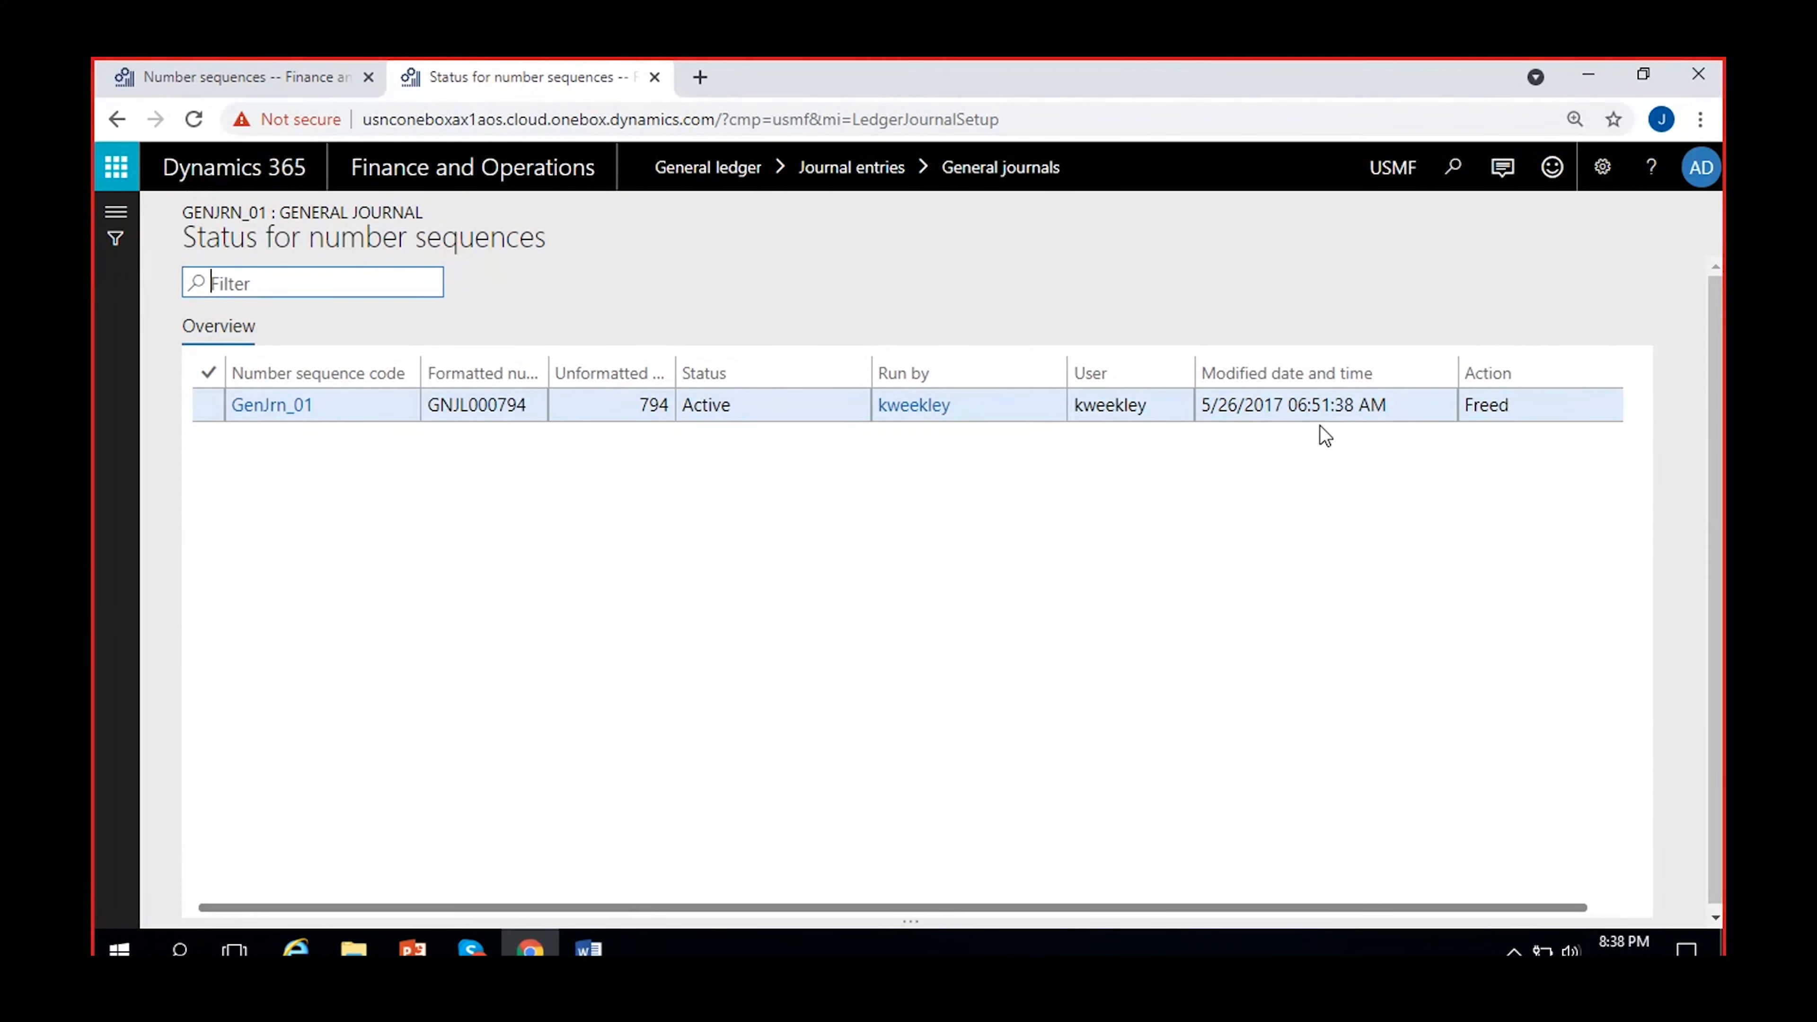
click(118, 119)
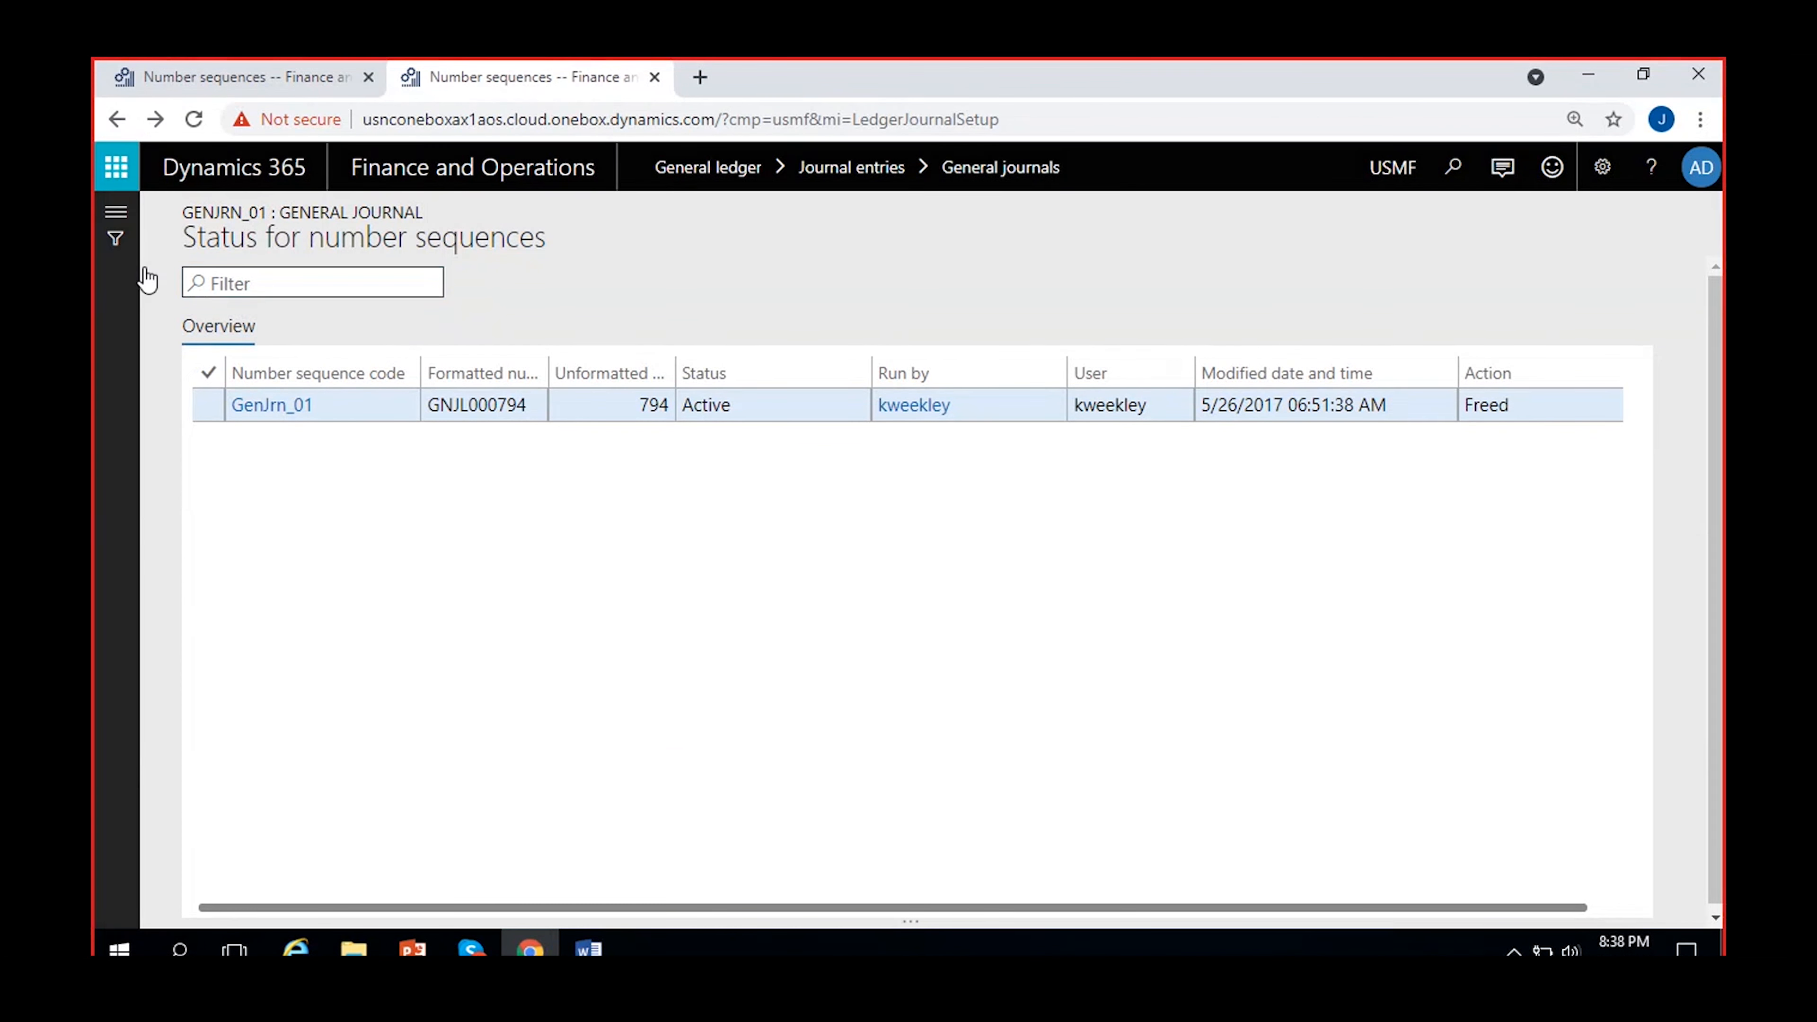
Return to the MRF GenJour number sequence and examine its General settings together with the complete cleanup options
click(325, 76)
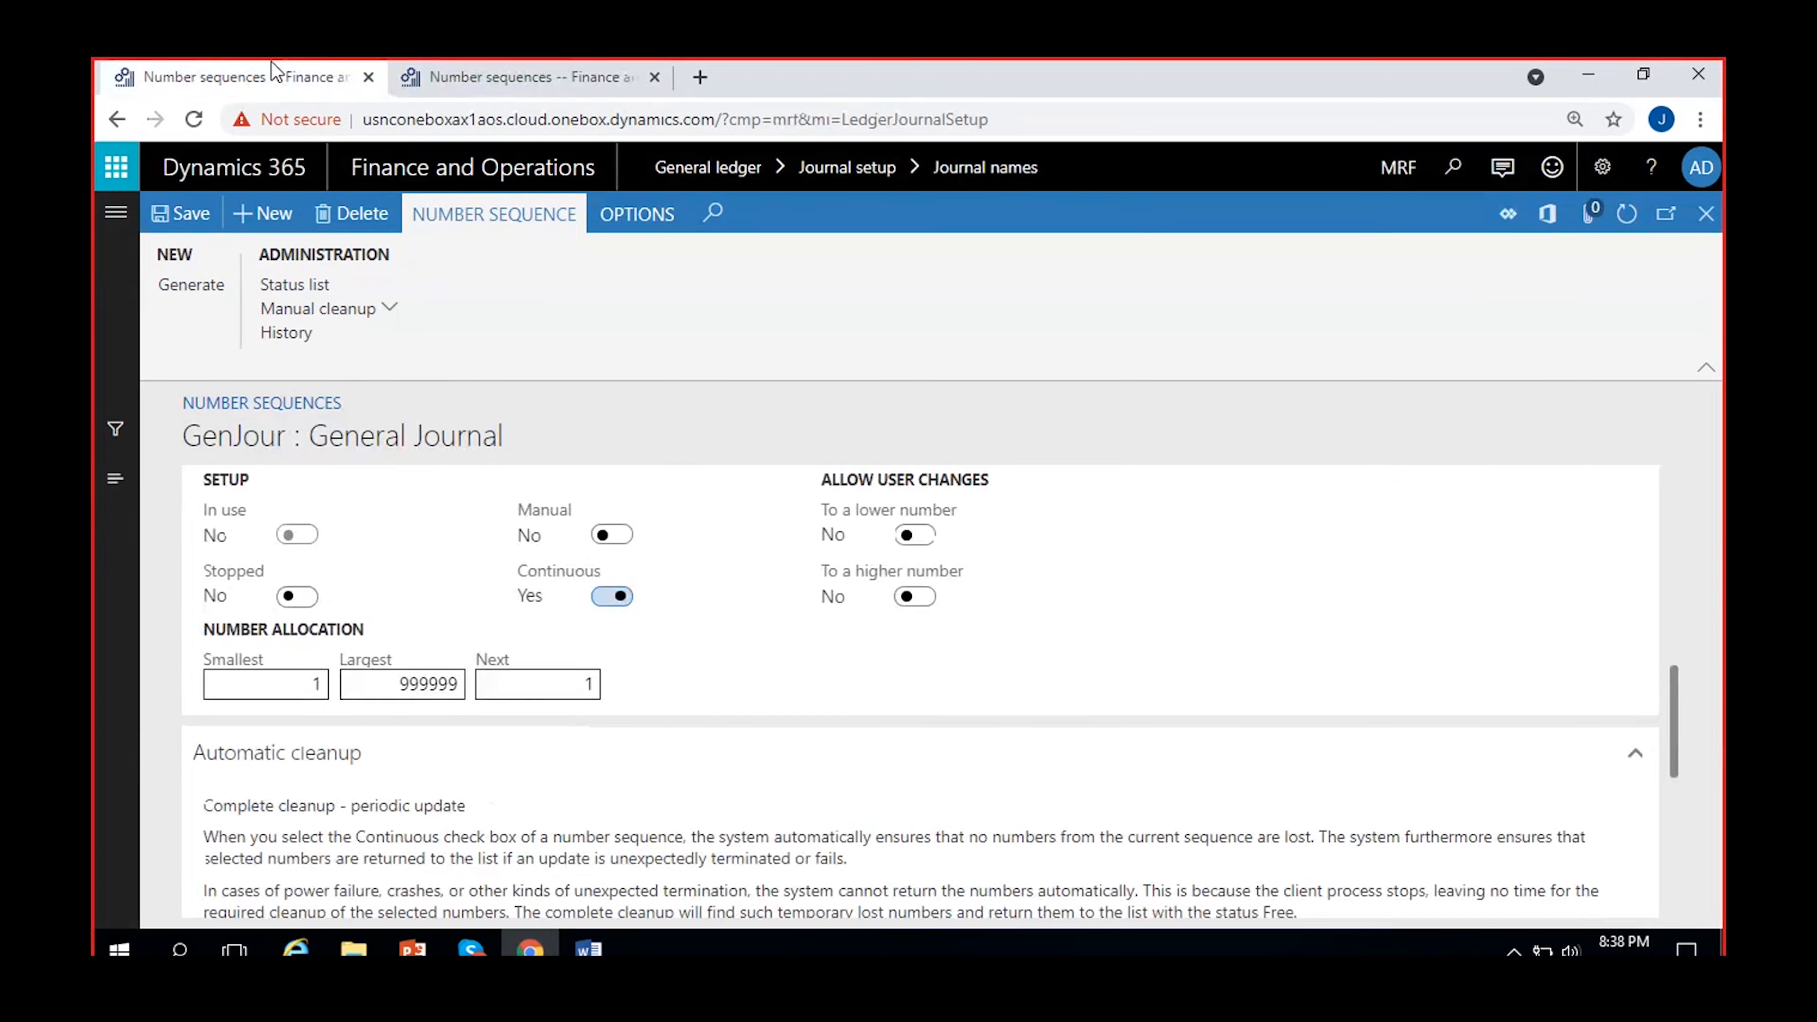
scroll(760, 724, down, 7)
scroll(757, 722, up, 5)
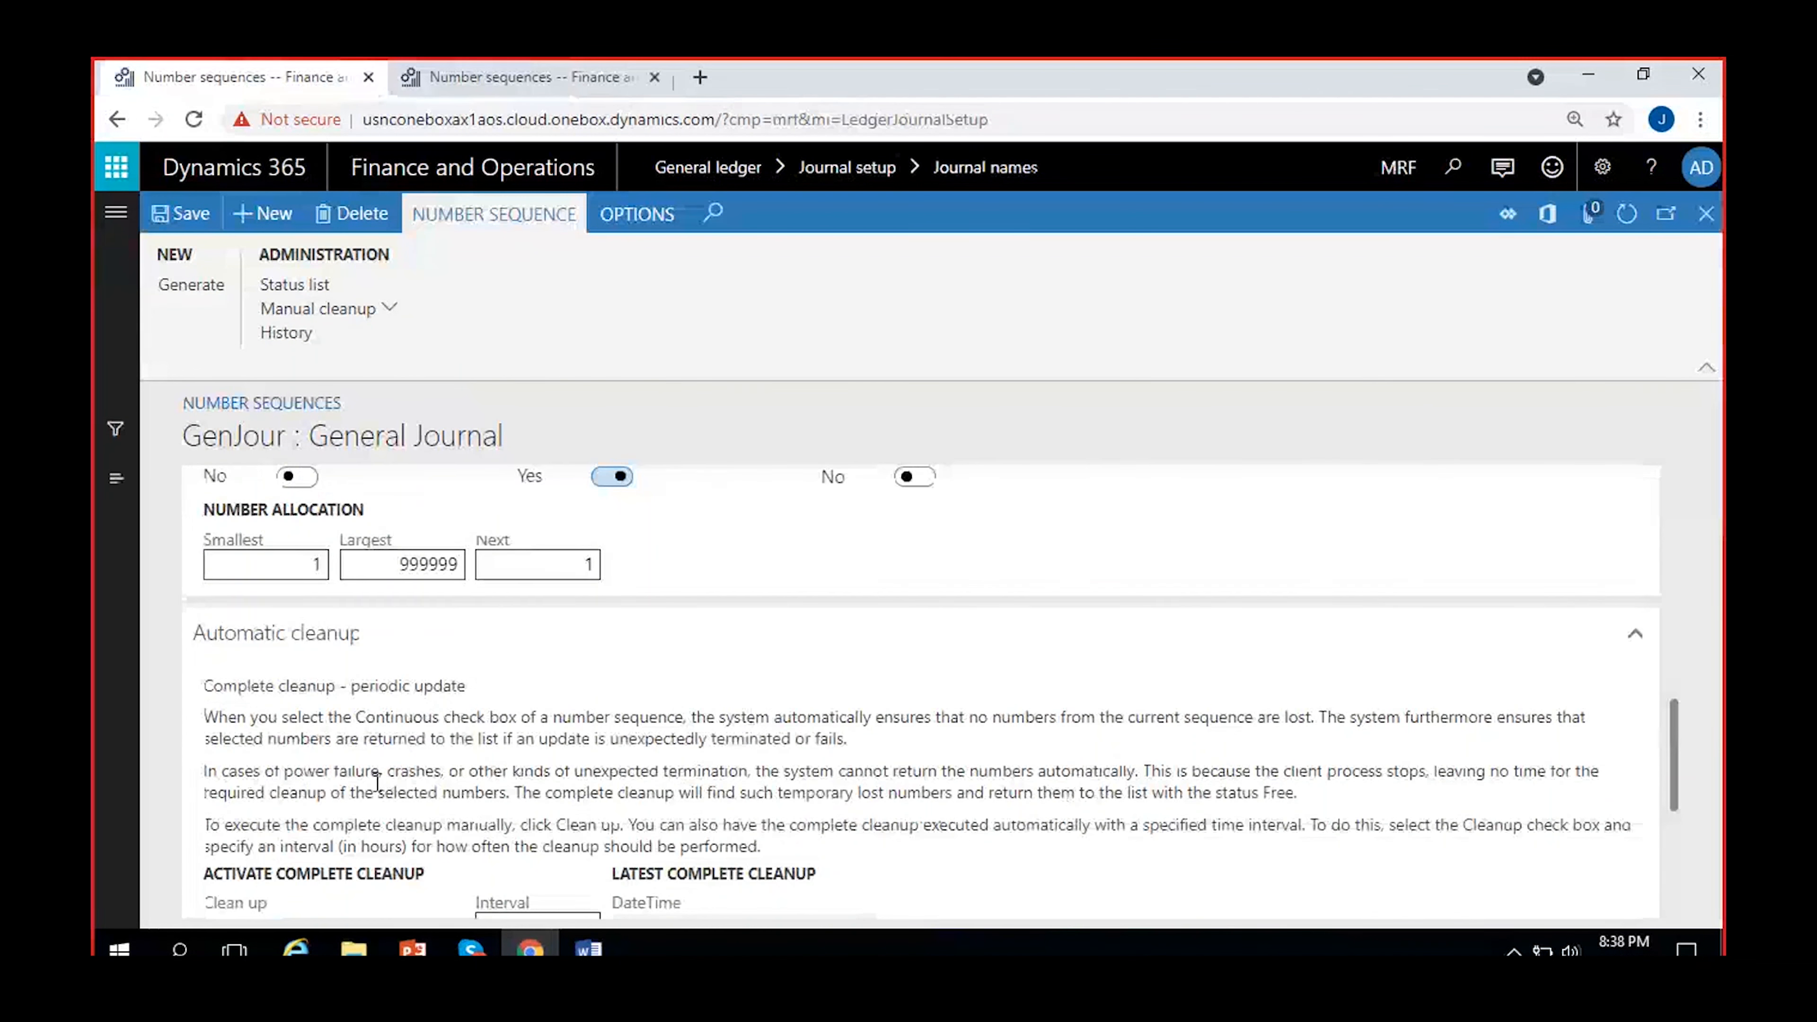
scroll(786, 655, up, 2)
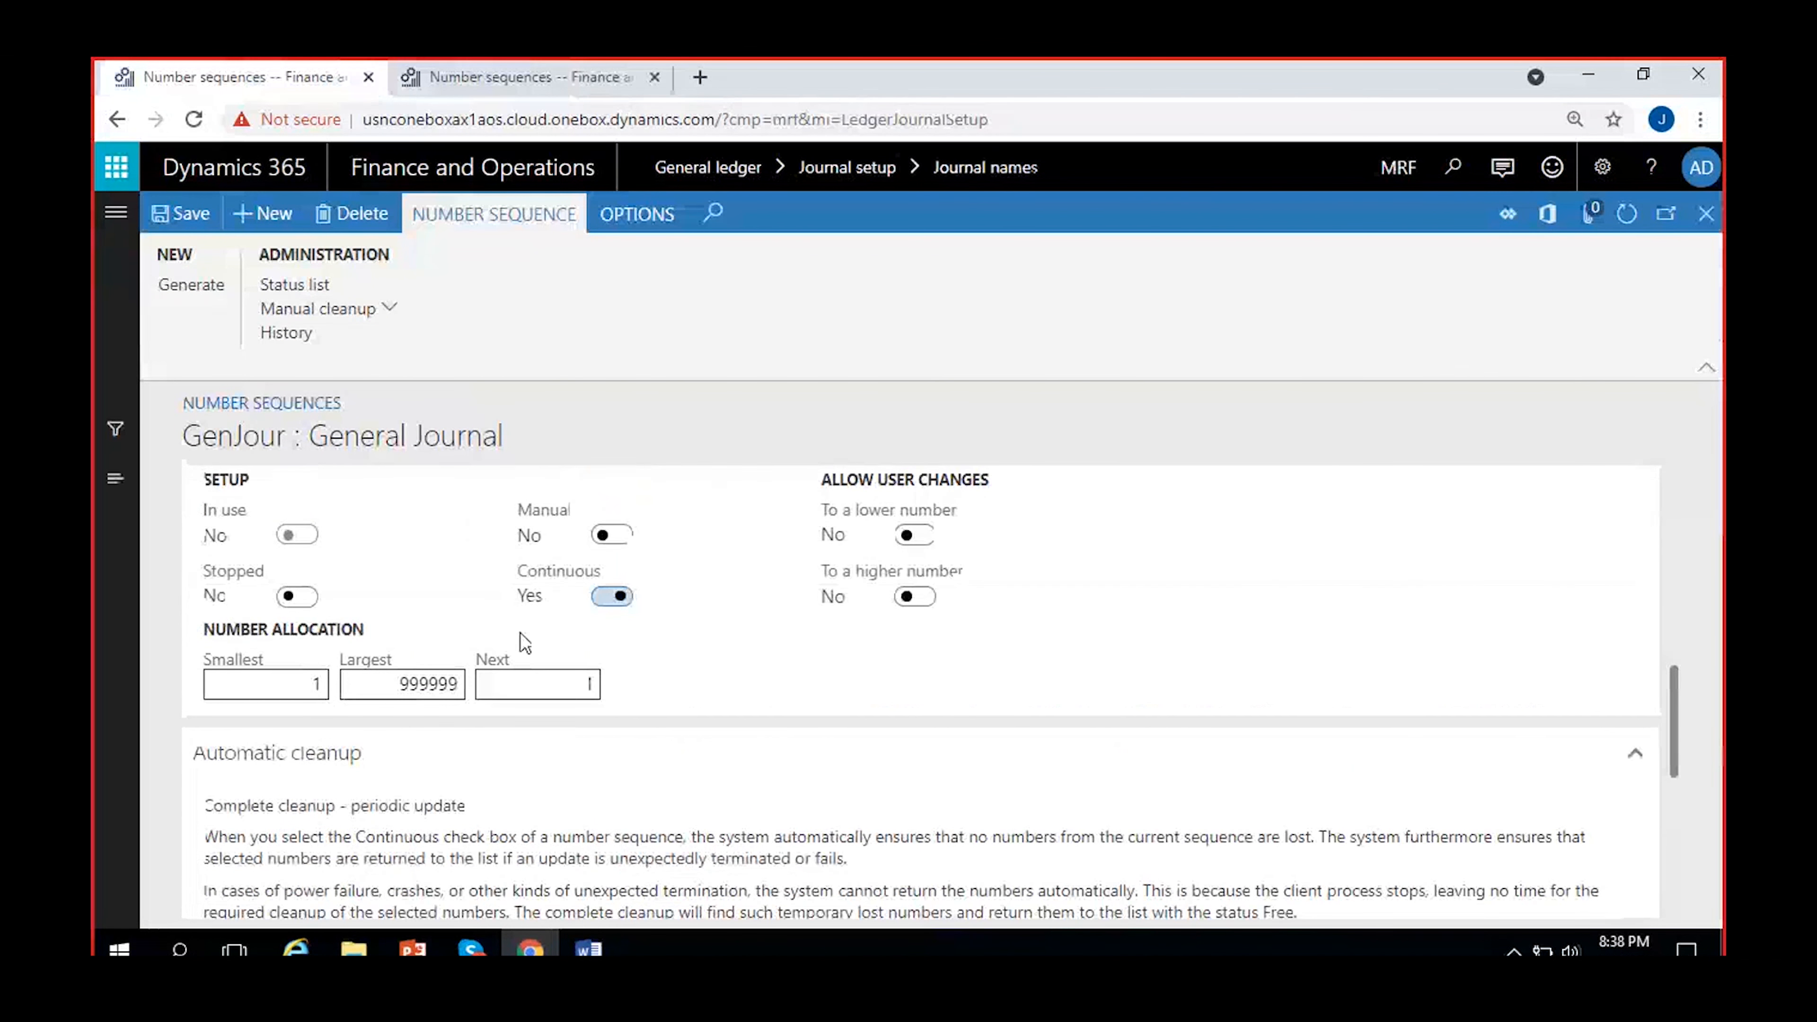
scroll(304, 884, down, 2)
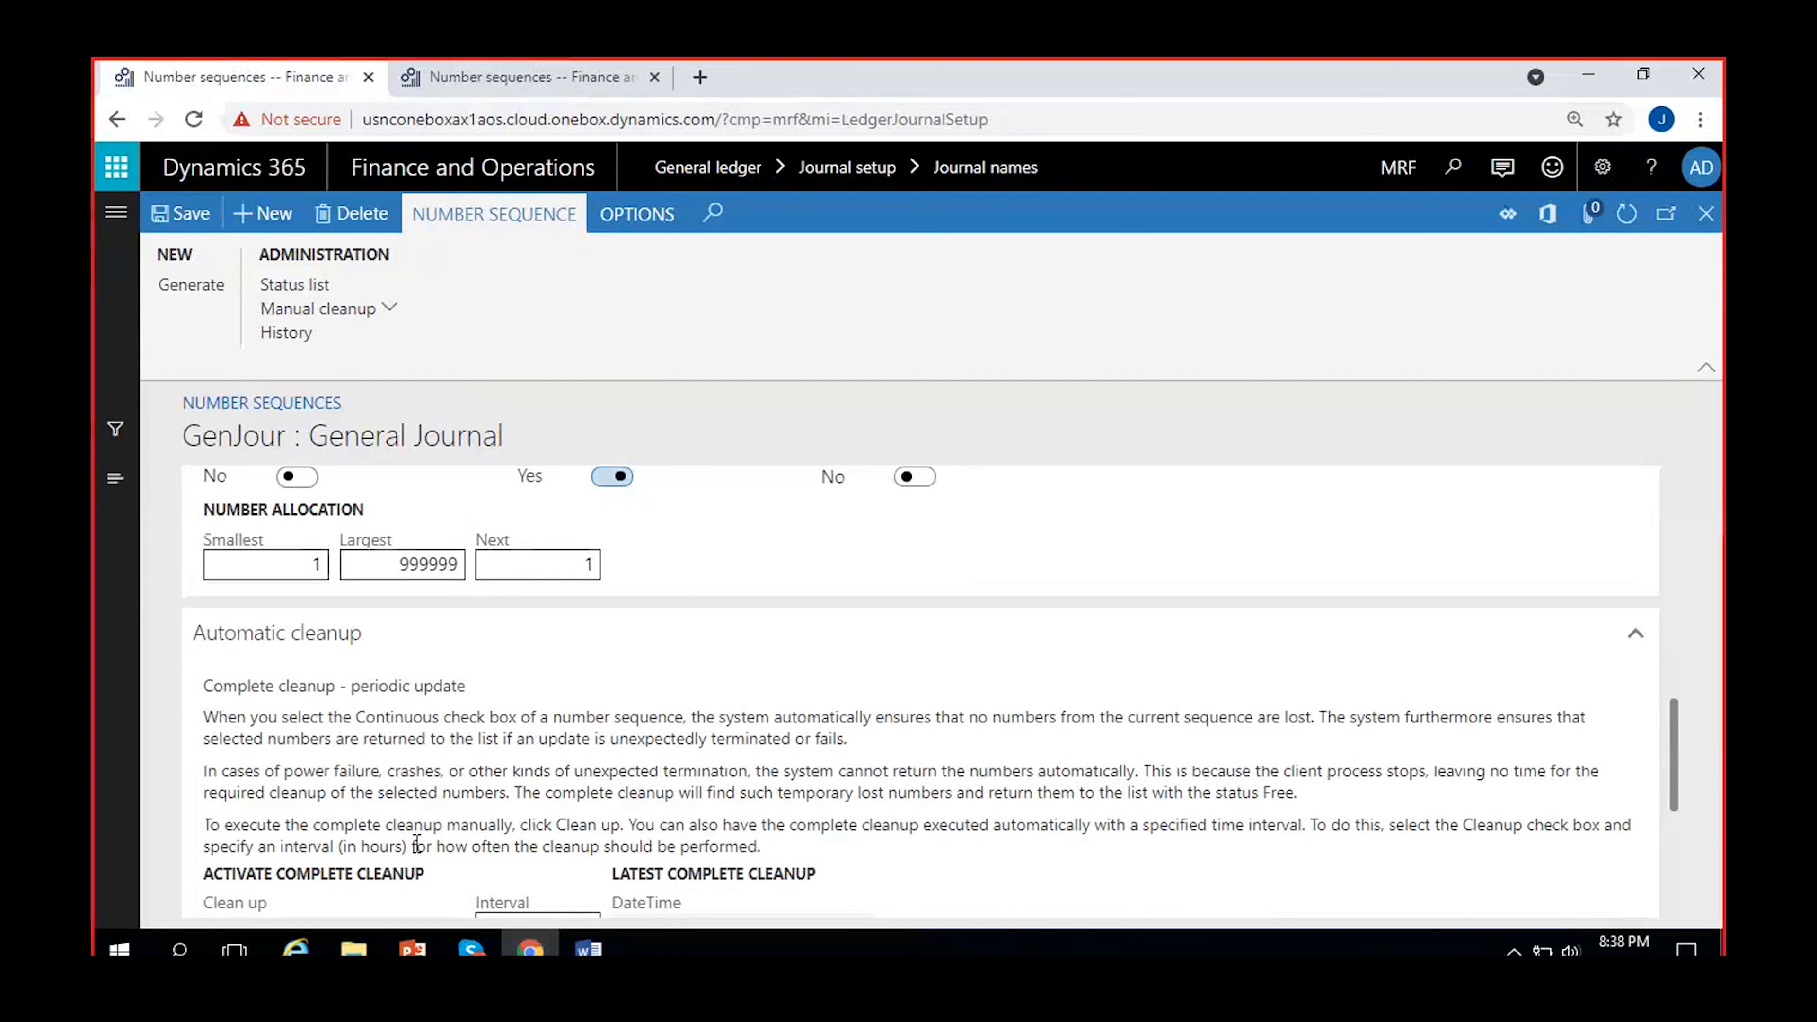
scroll(701, 769, down, 2)
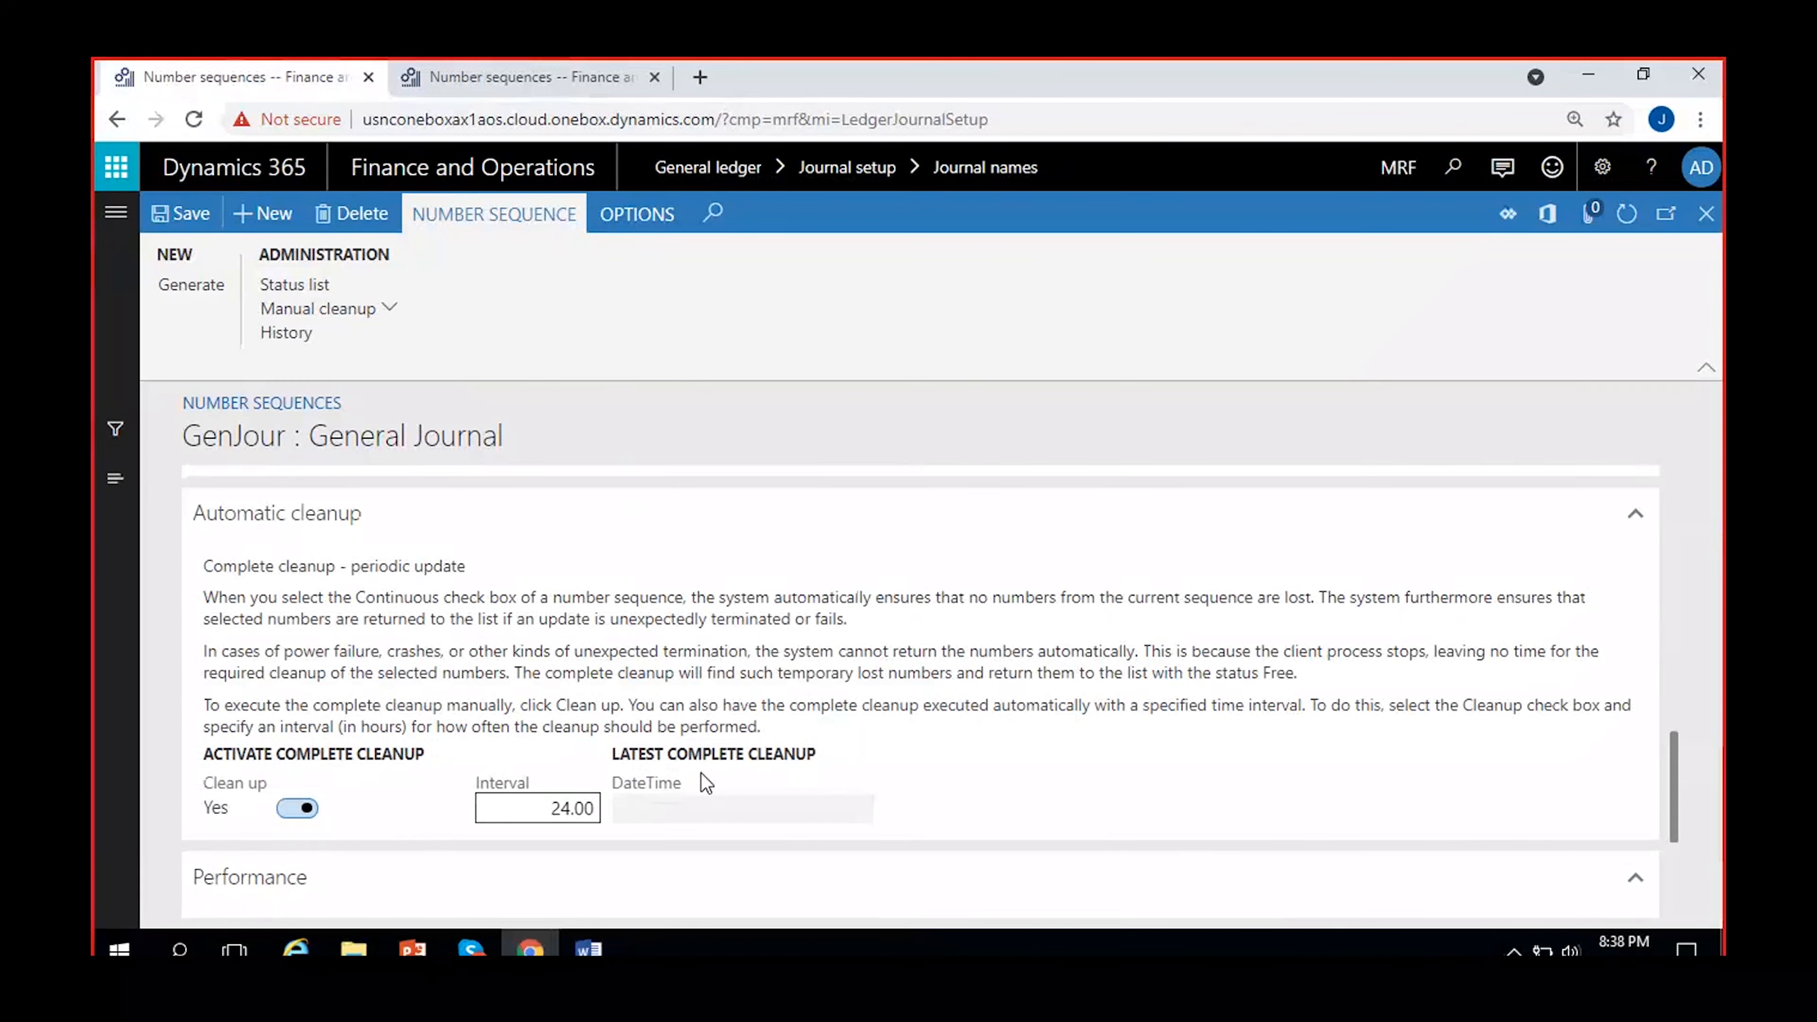
scroll(706, 780, up, 2)
scroll(619, 740, down, 2)
scroll(621, 802, up, 2)
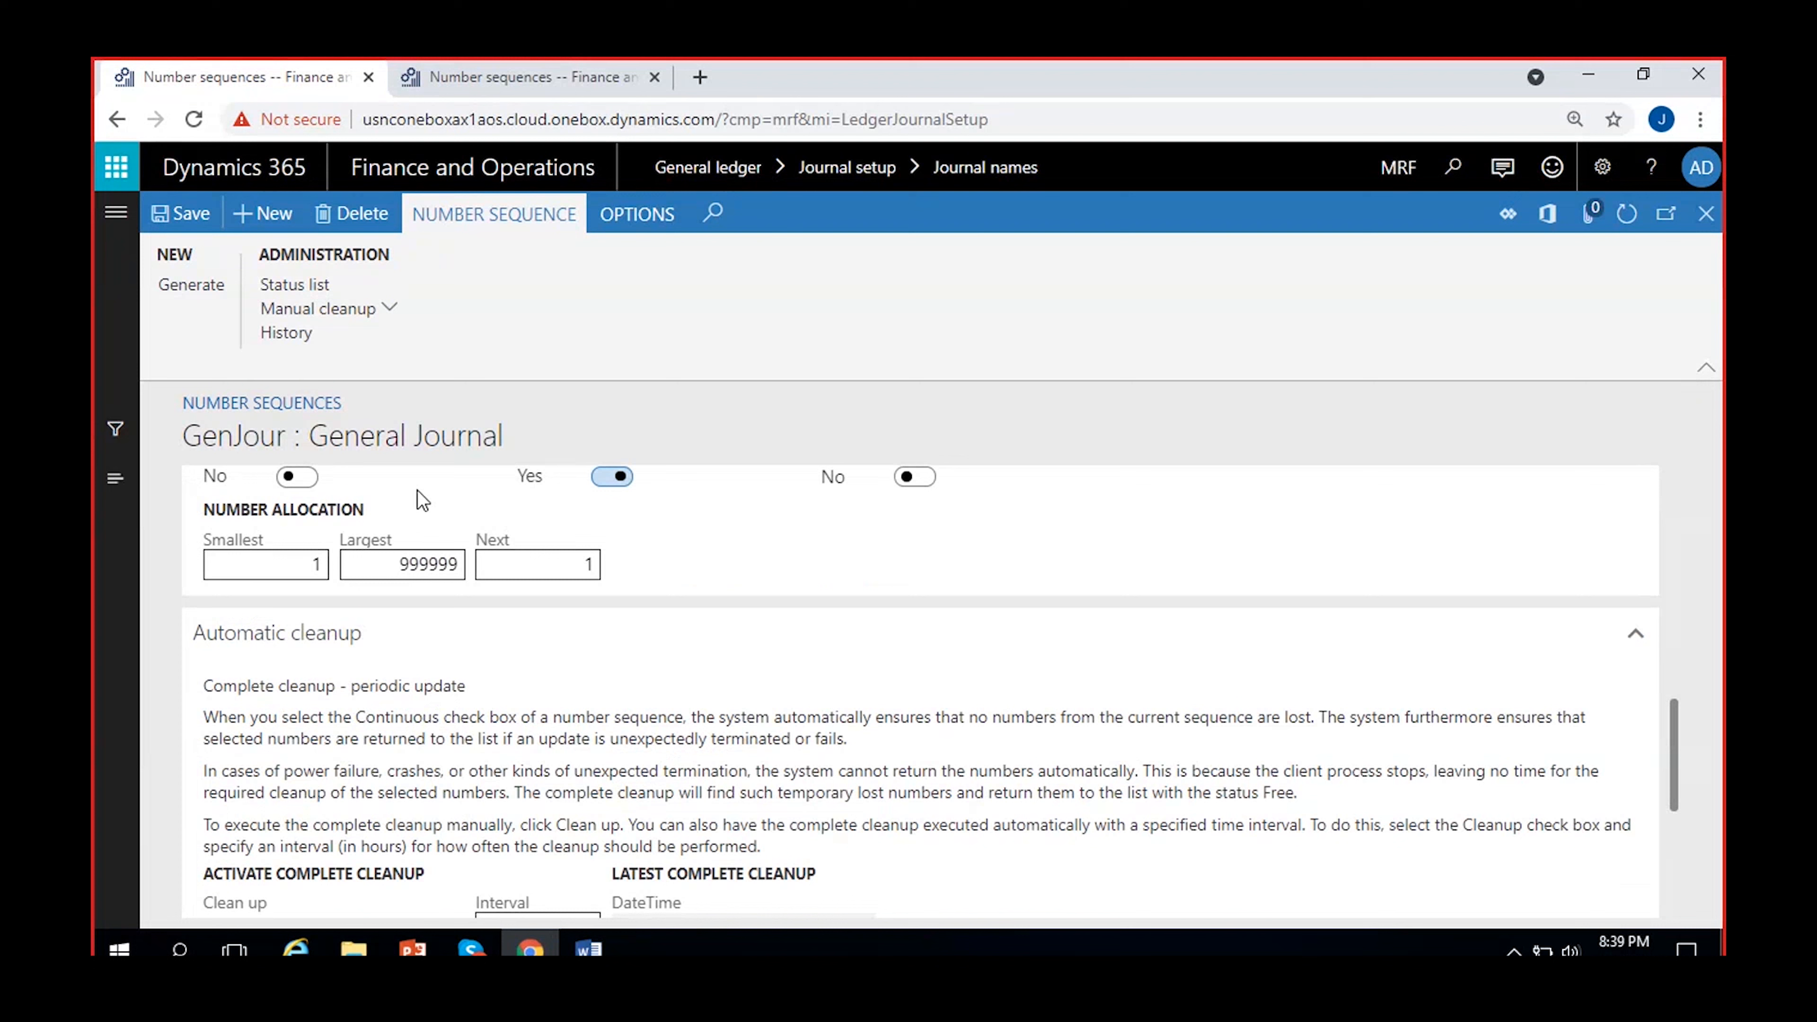
View the manual cleanup choices for the GenJour number sequence without running any of them
click(392, 320)
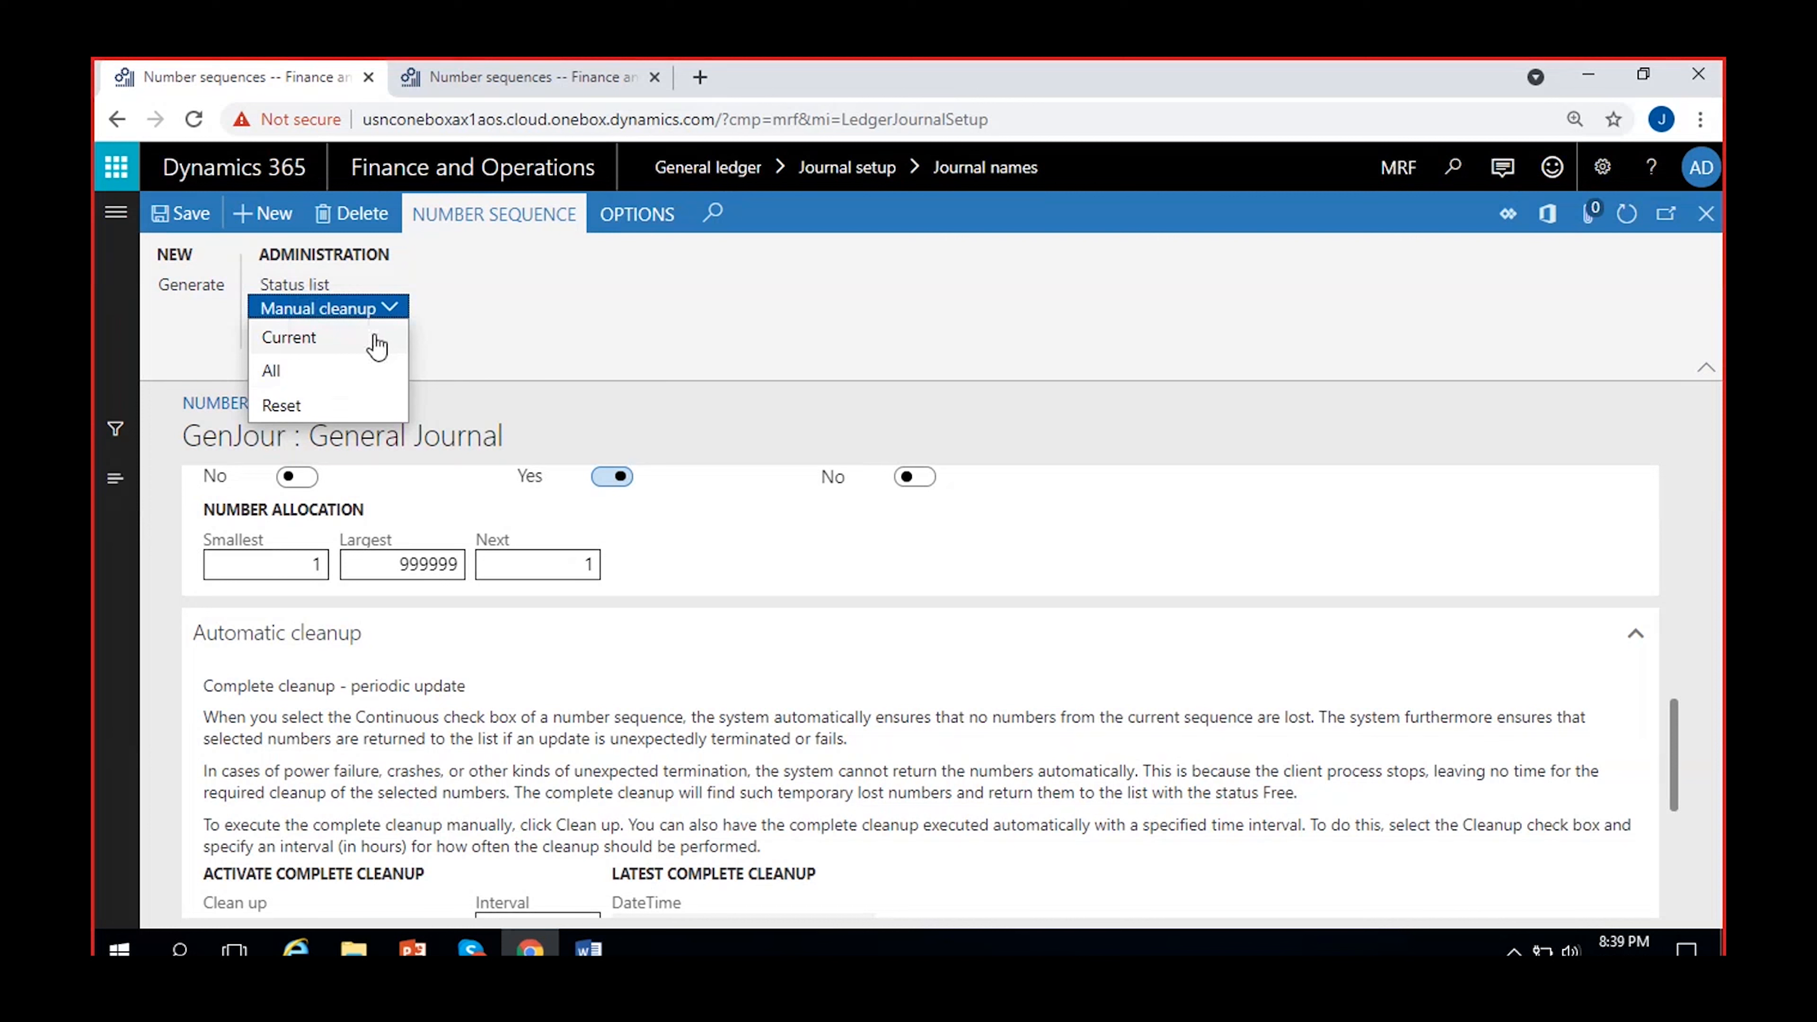
click(515, 338)
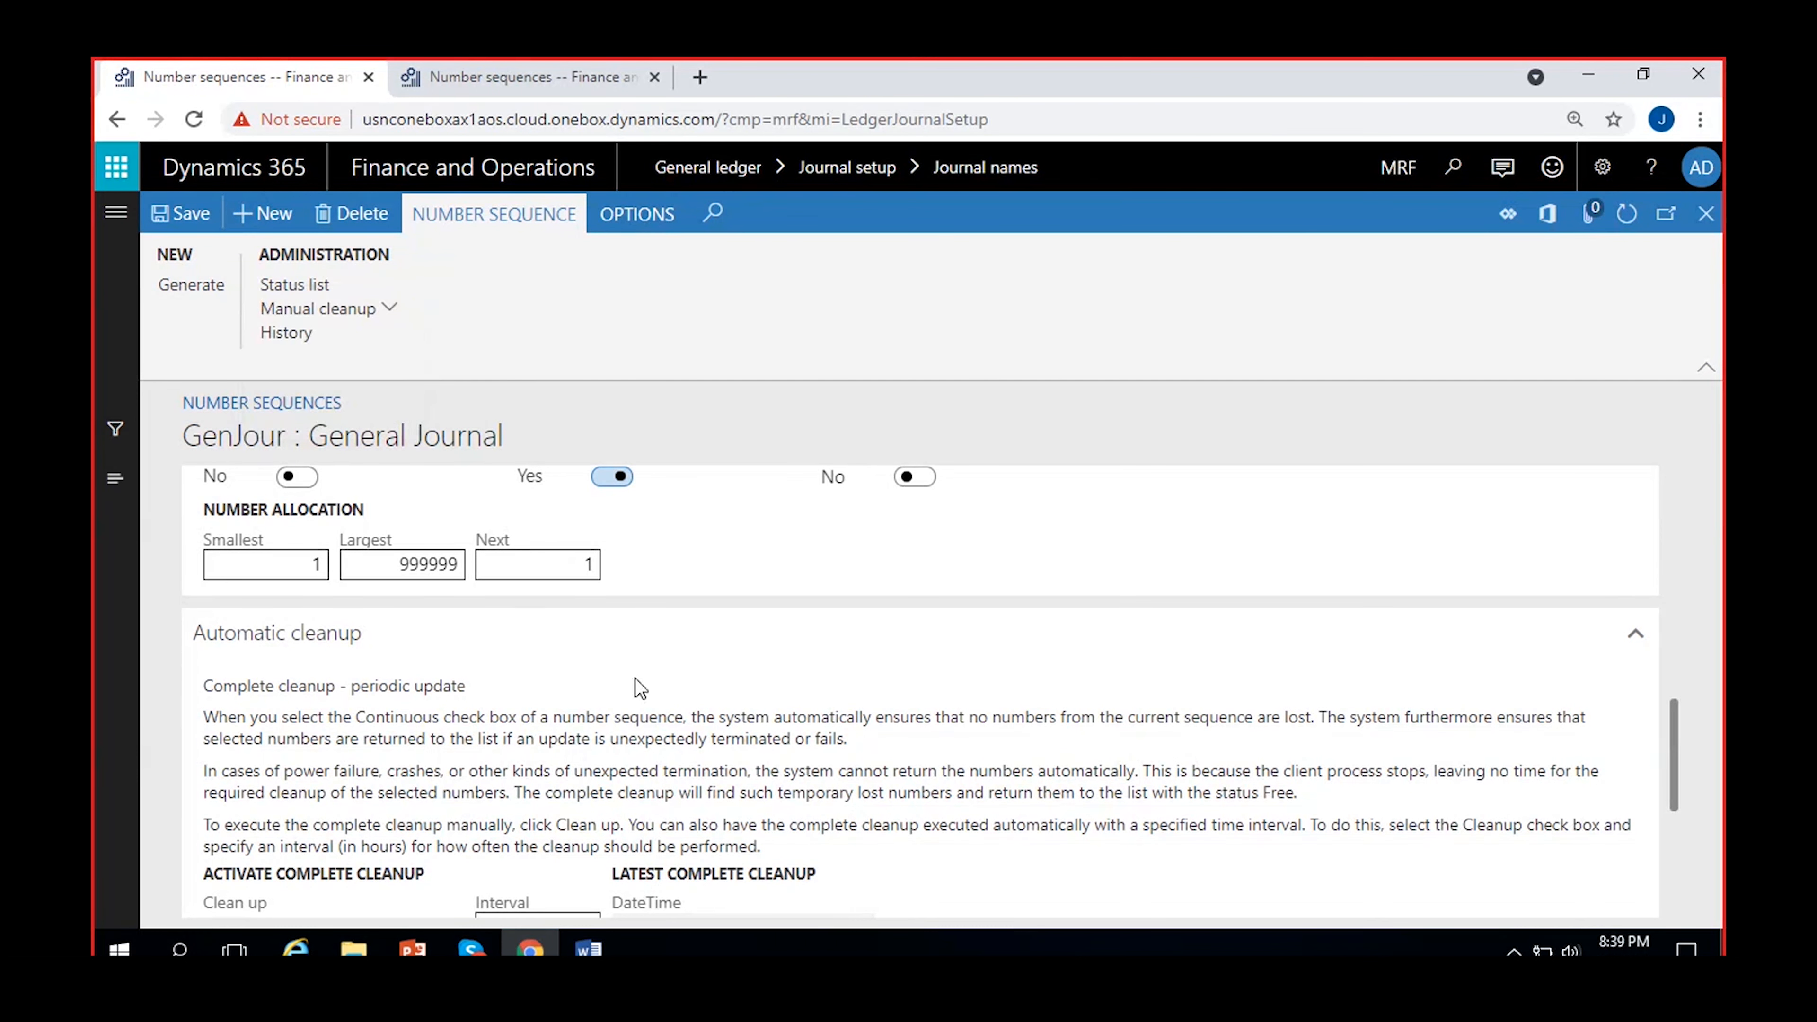
click(398, 310)
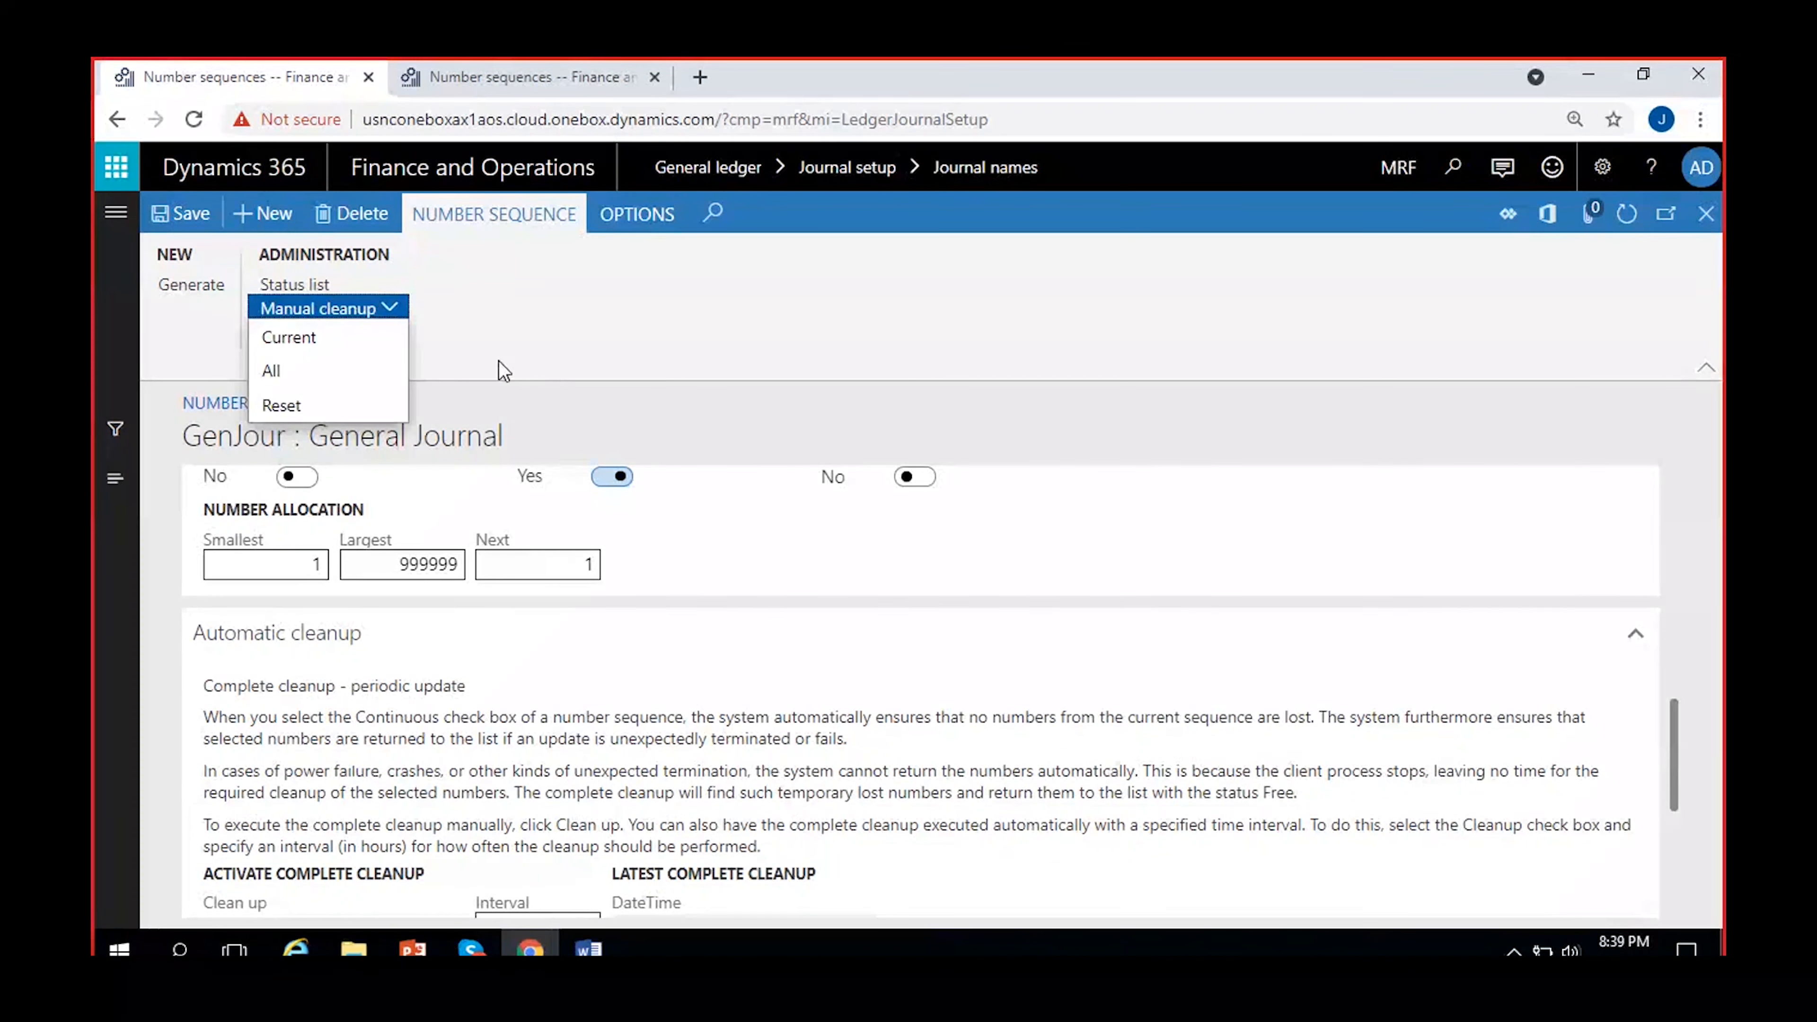
click(549, 360)
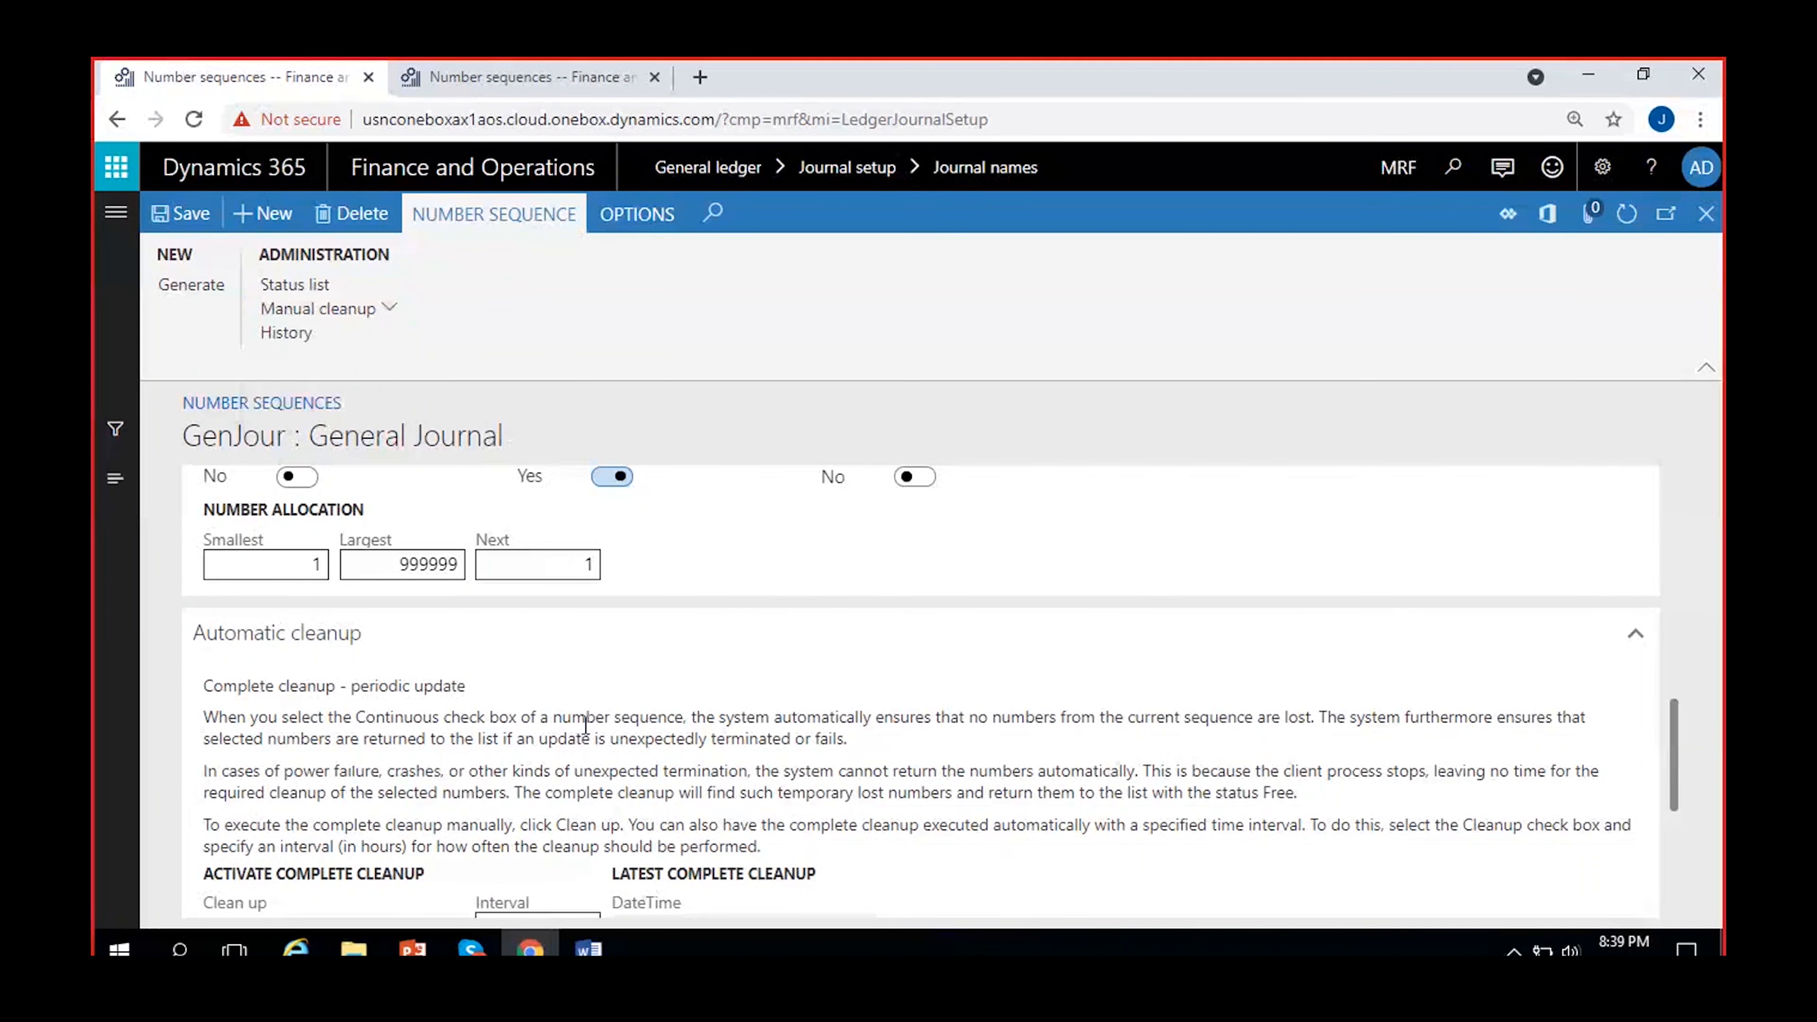
Try to activate Preallocation in the Performance section while Continuous is set to Yes
scroll(585, 724, down, 3)
scroll(474, 743, down, 1)
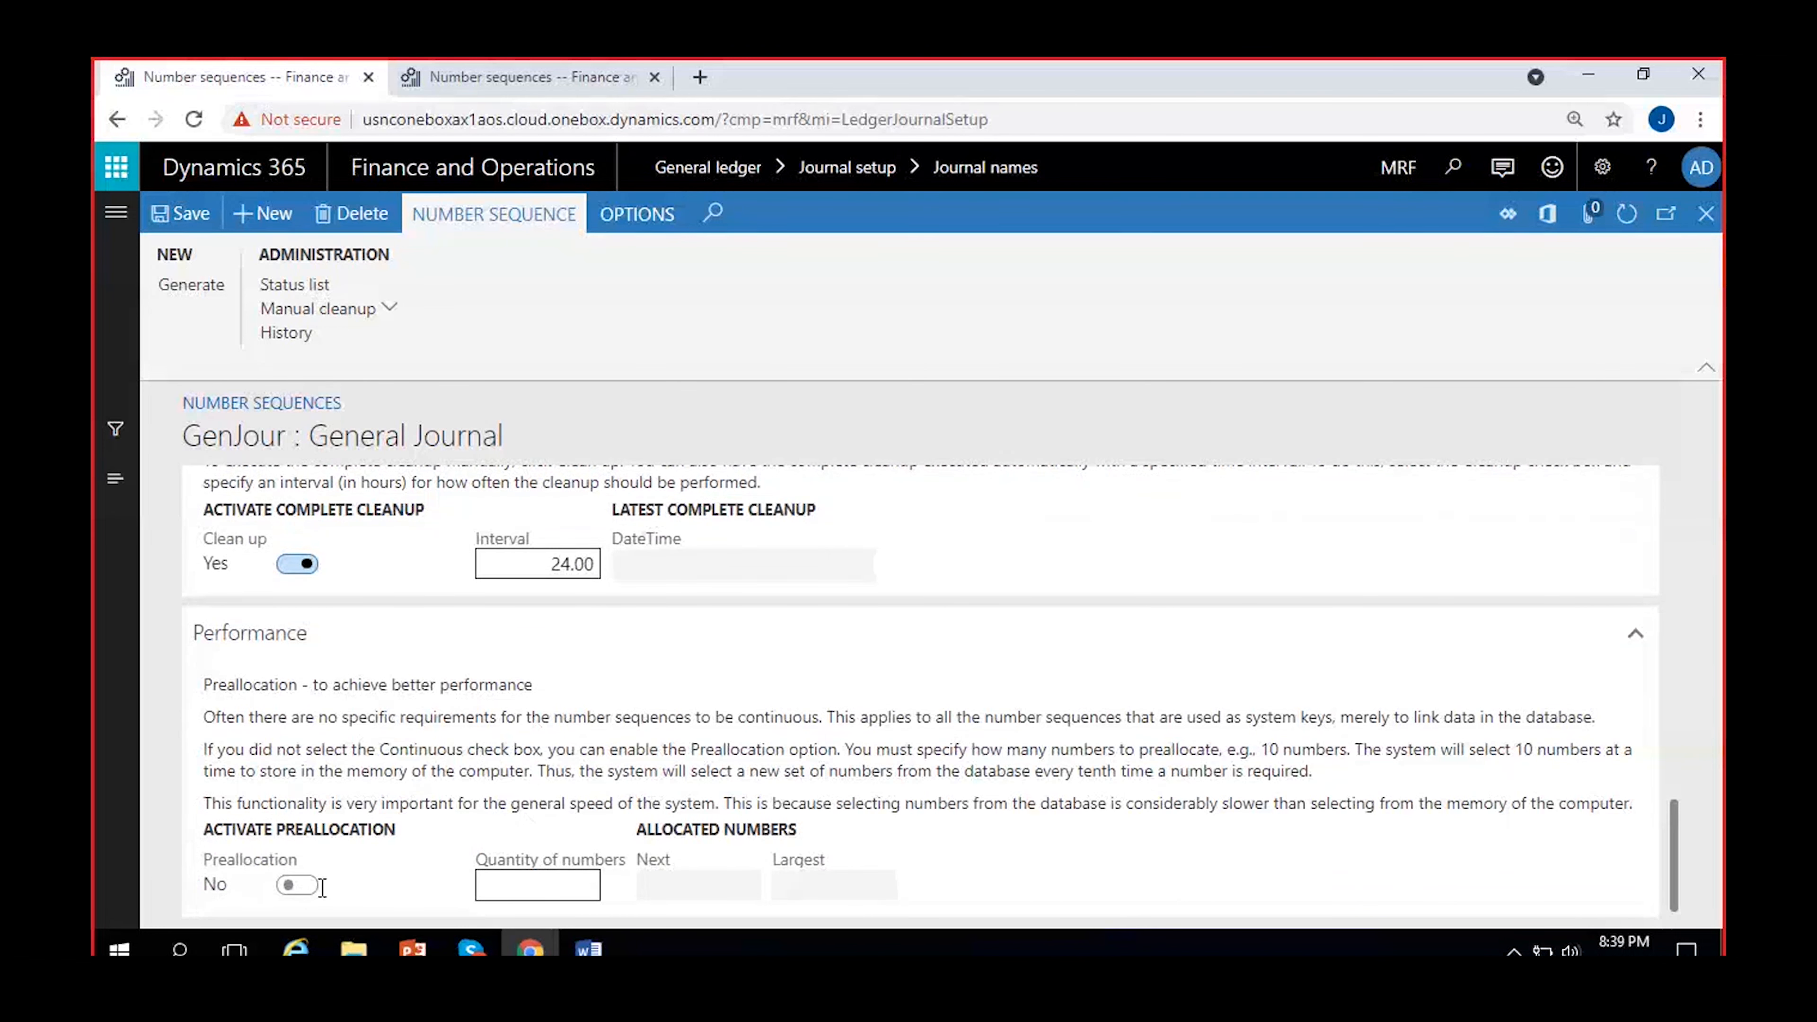
click(293, 885)
scroll(449, 877, up, 5)
scroll(449, 876, up, 2)
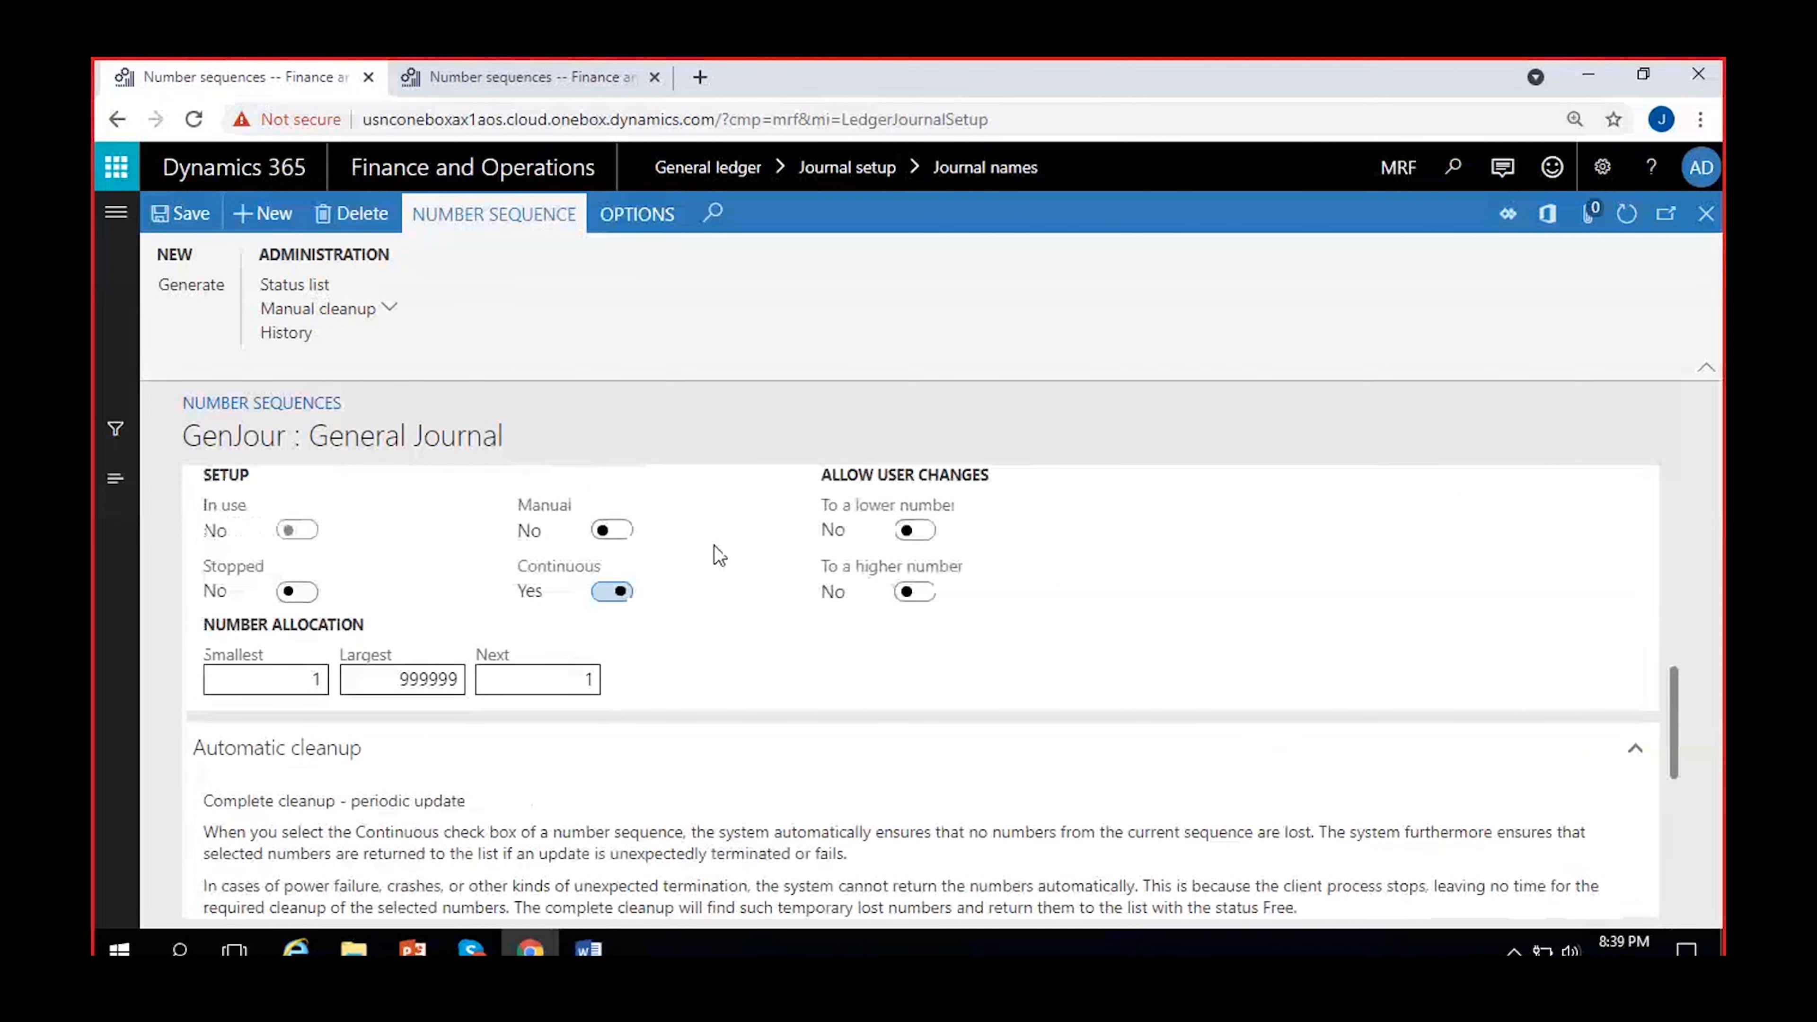
Switch Continuous to No, read the description of Preallocation for better performance, and switch Continuous back to Yes
click(612, 591)
scroll(730, 733, down, 2)
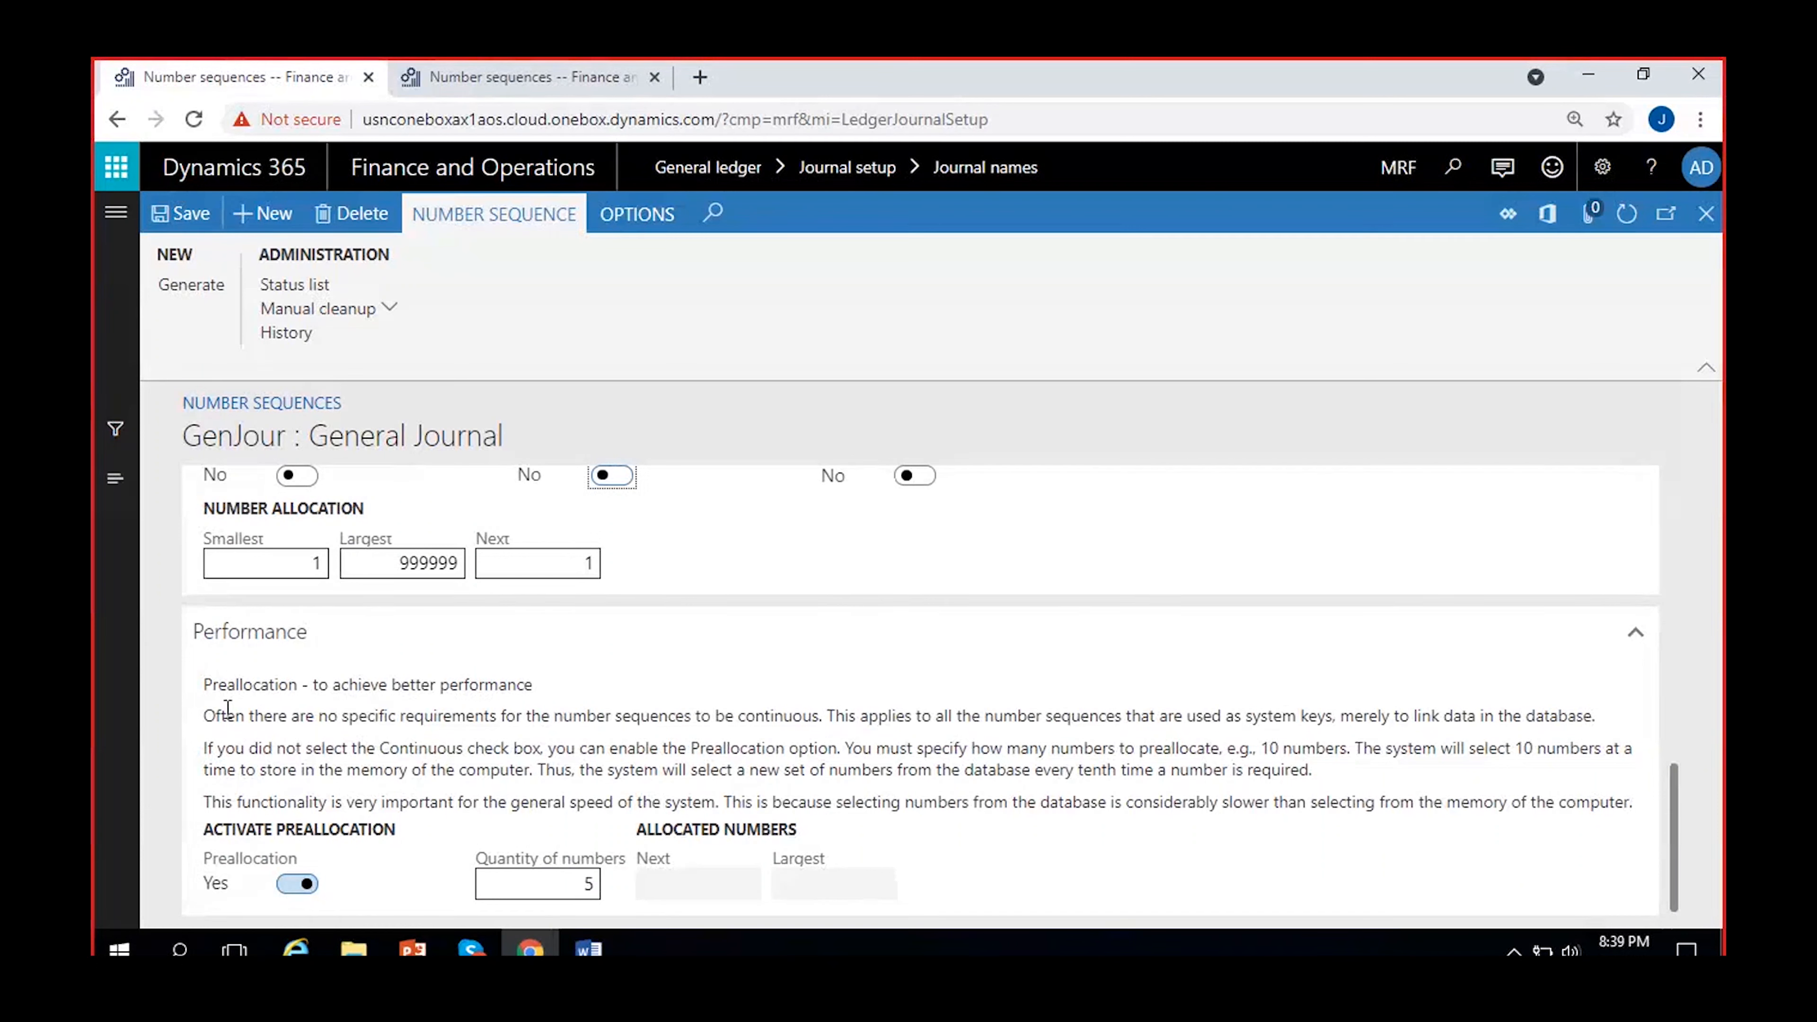
drag(204, 686, 628, 772)
click(499, 751)
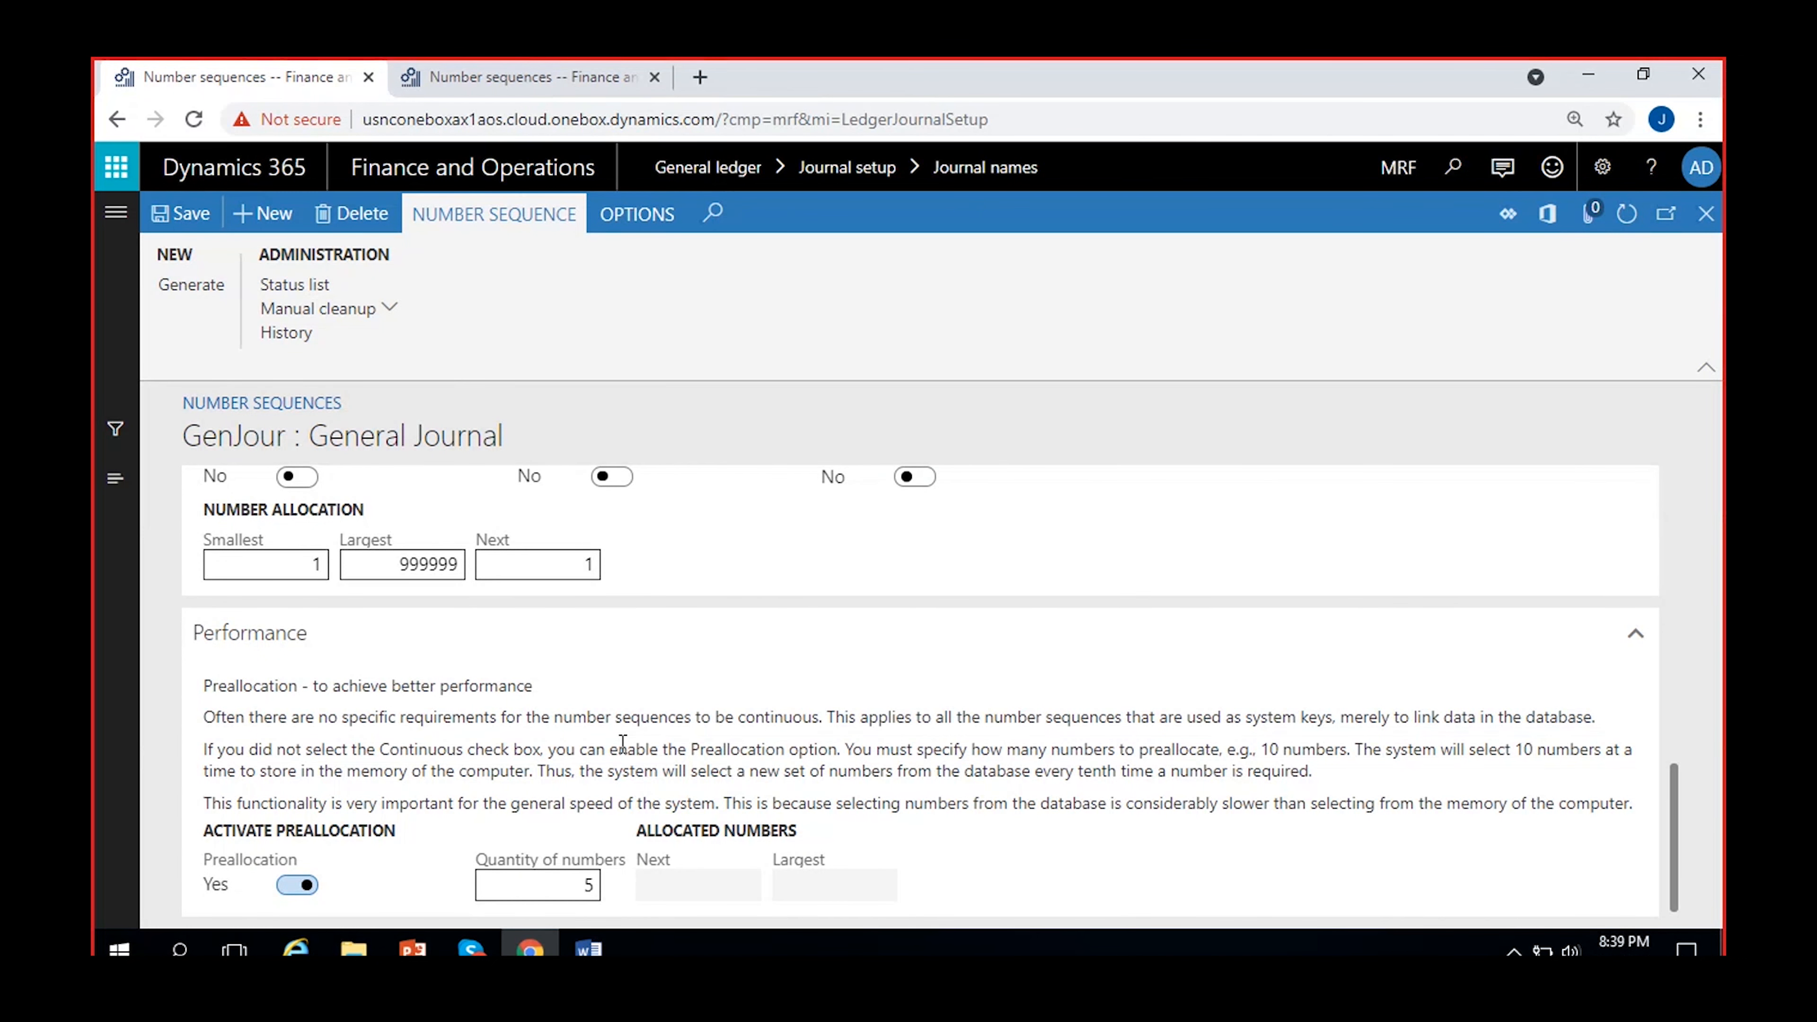
scroll(623, 743, up, 3)
click(614, 716)
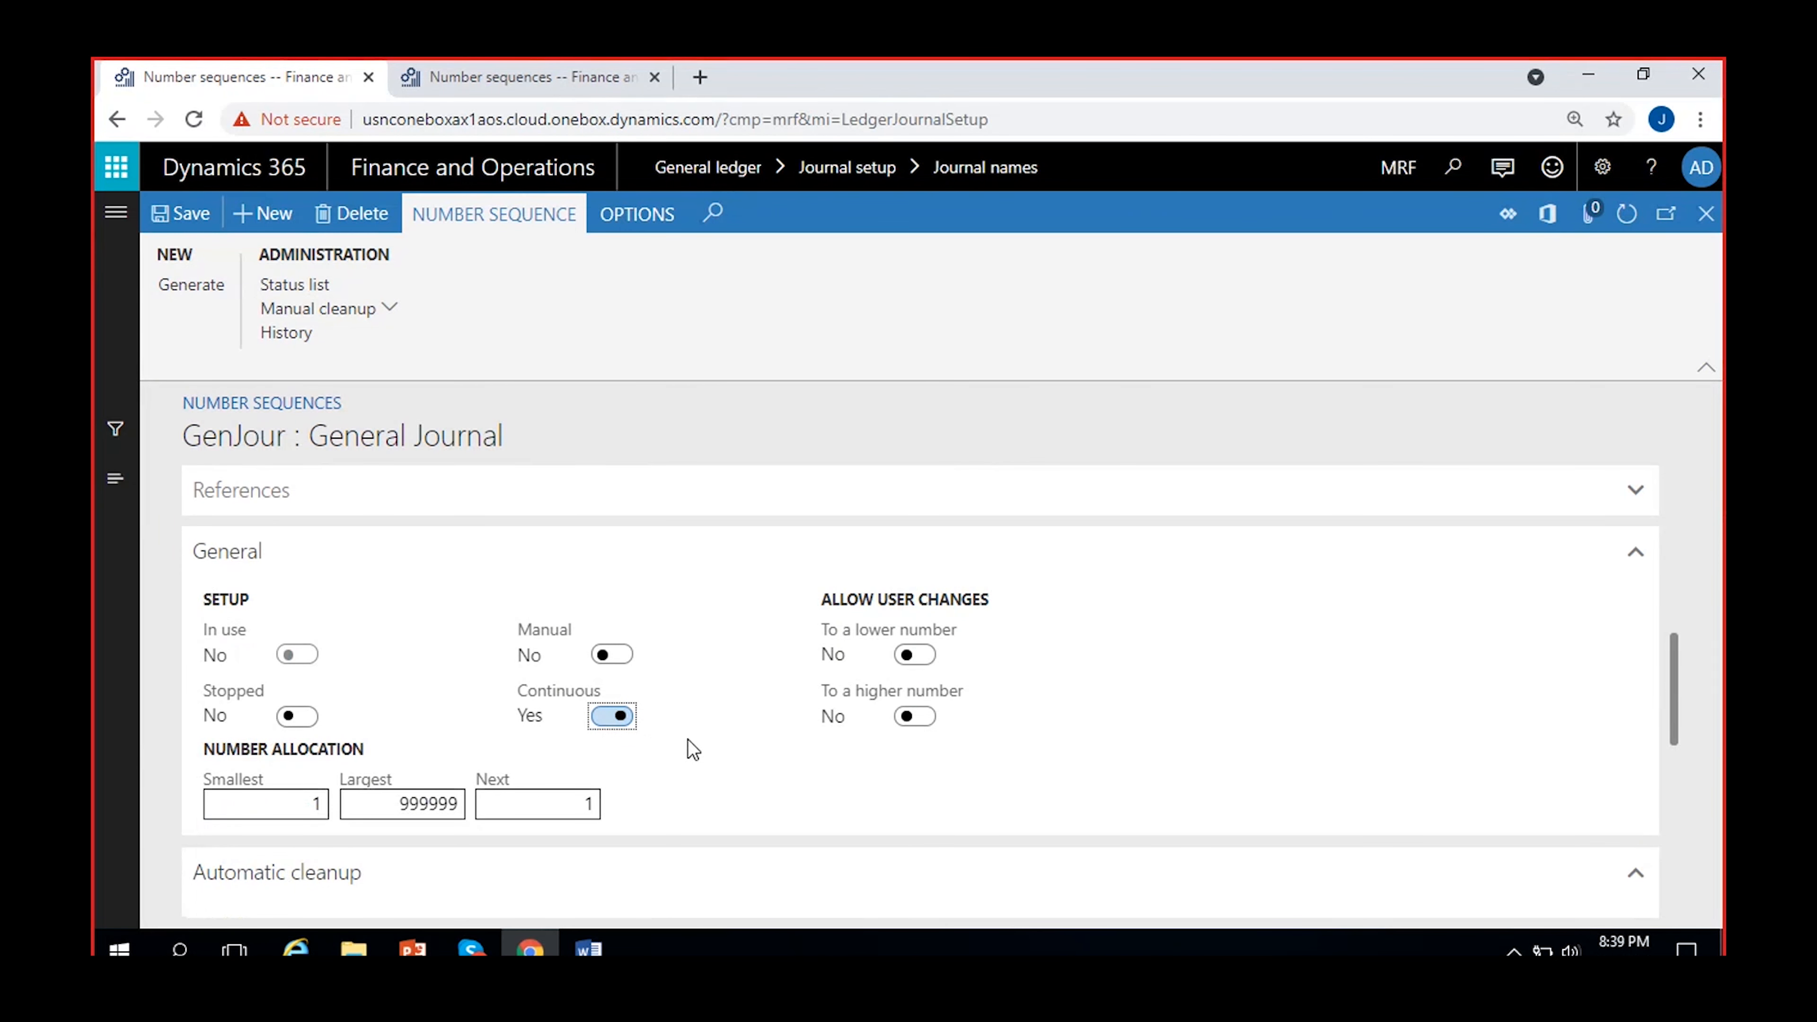
Review the cleanup and preallocation settings with Continuous on, and set Continuous to No for the GenJour sequence
scroll(687, 740, down, 5)
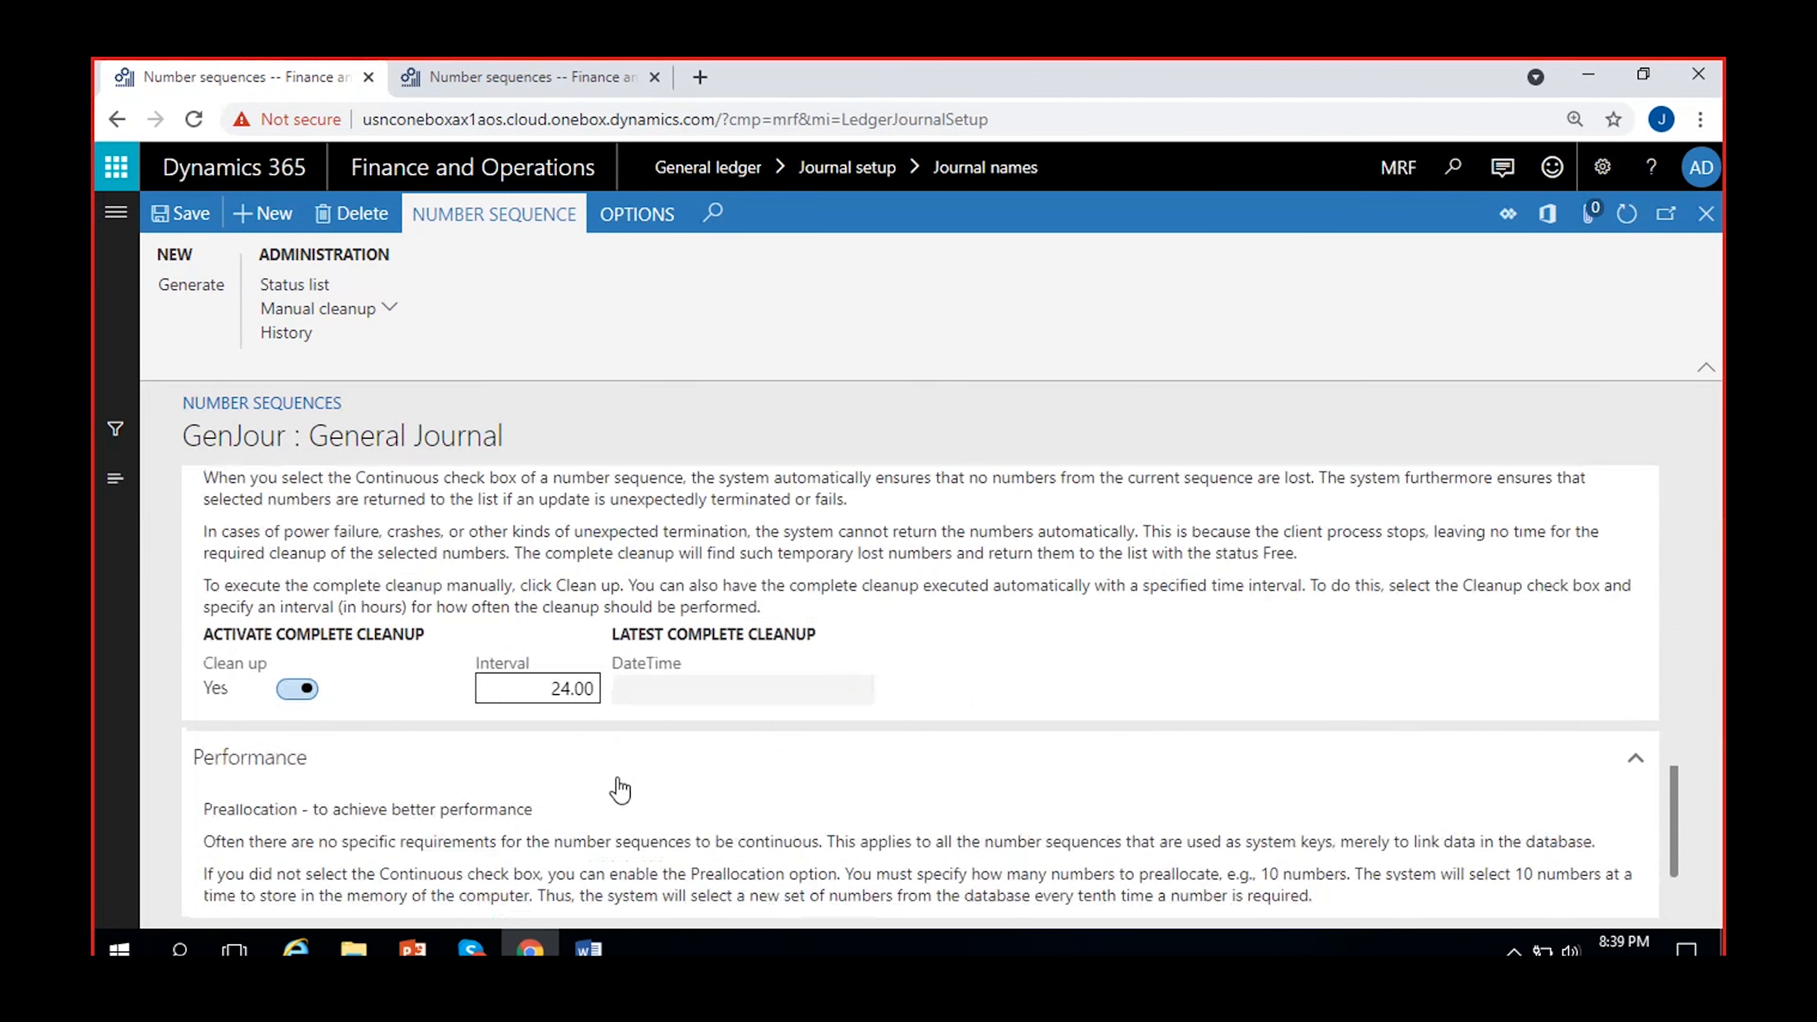
scroll(575, 827, down, 2)
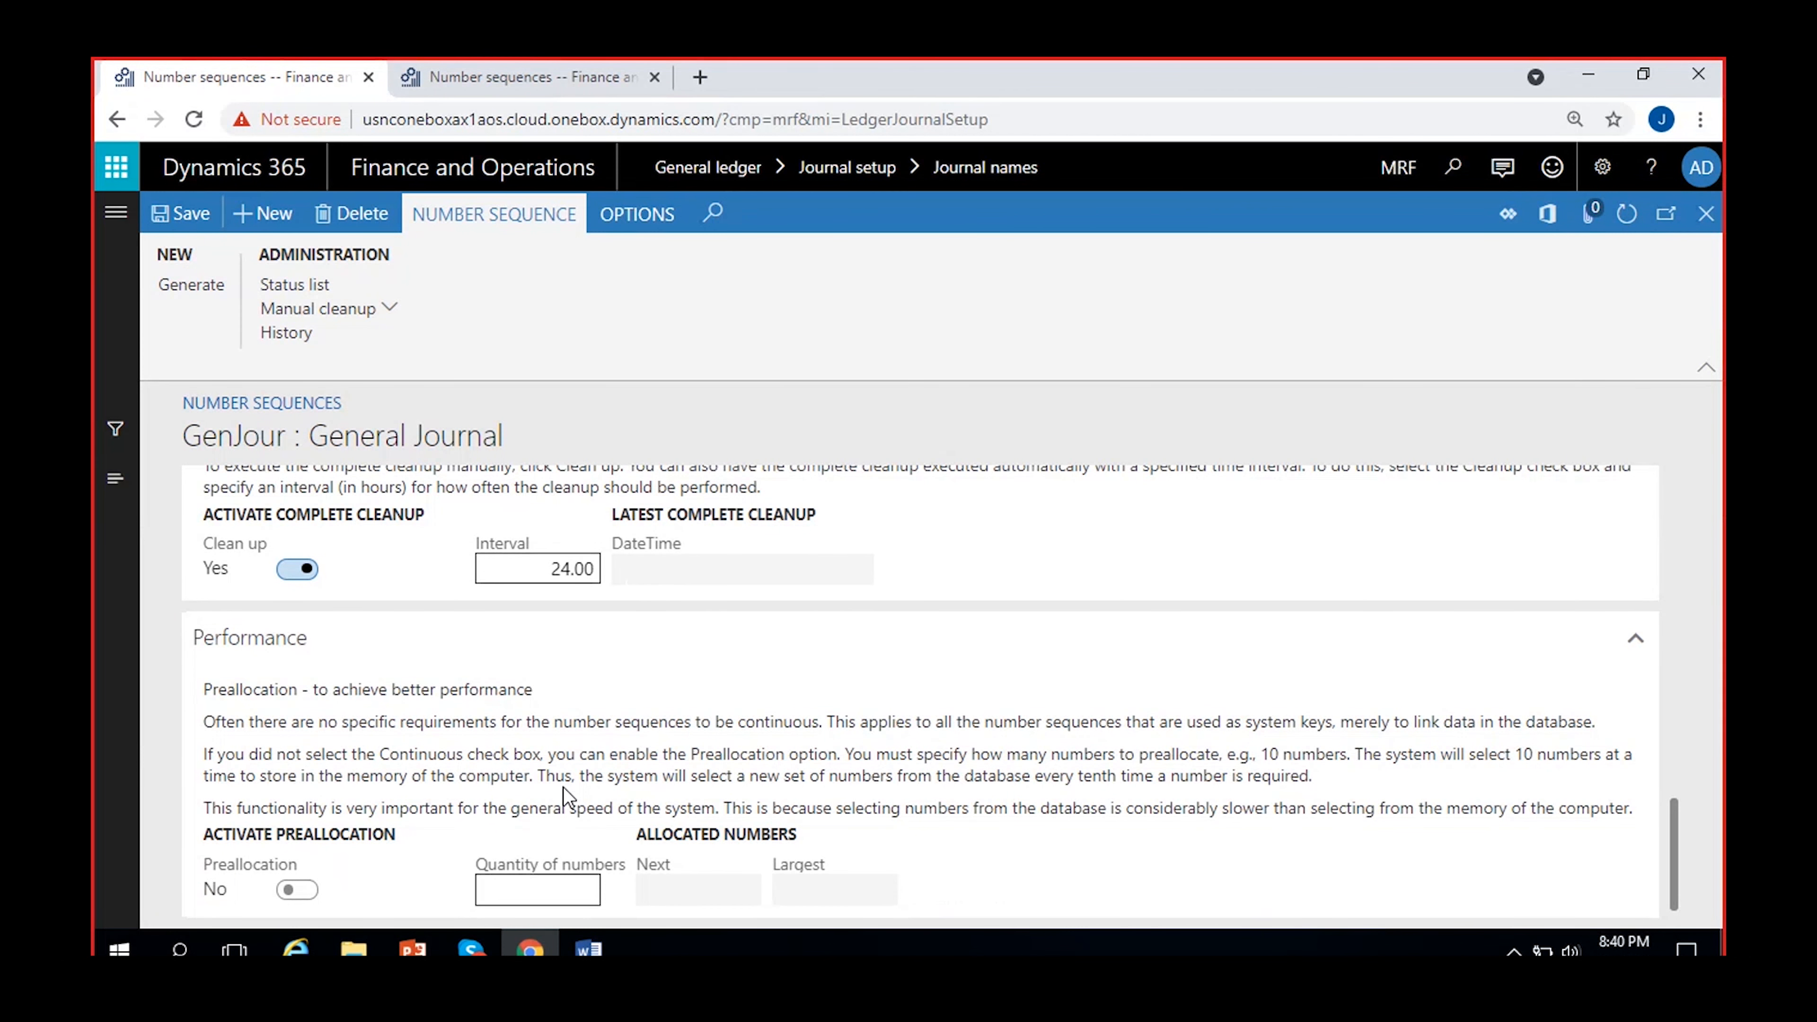
scroll(564, 787, up, 5)
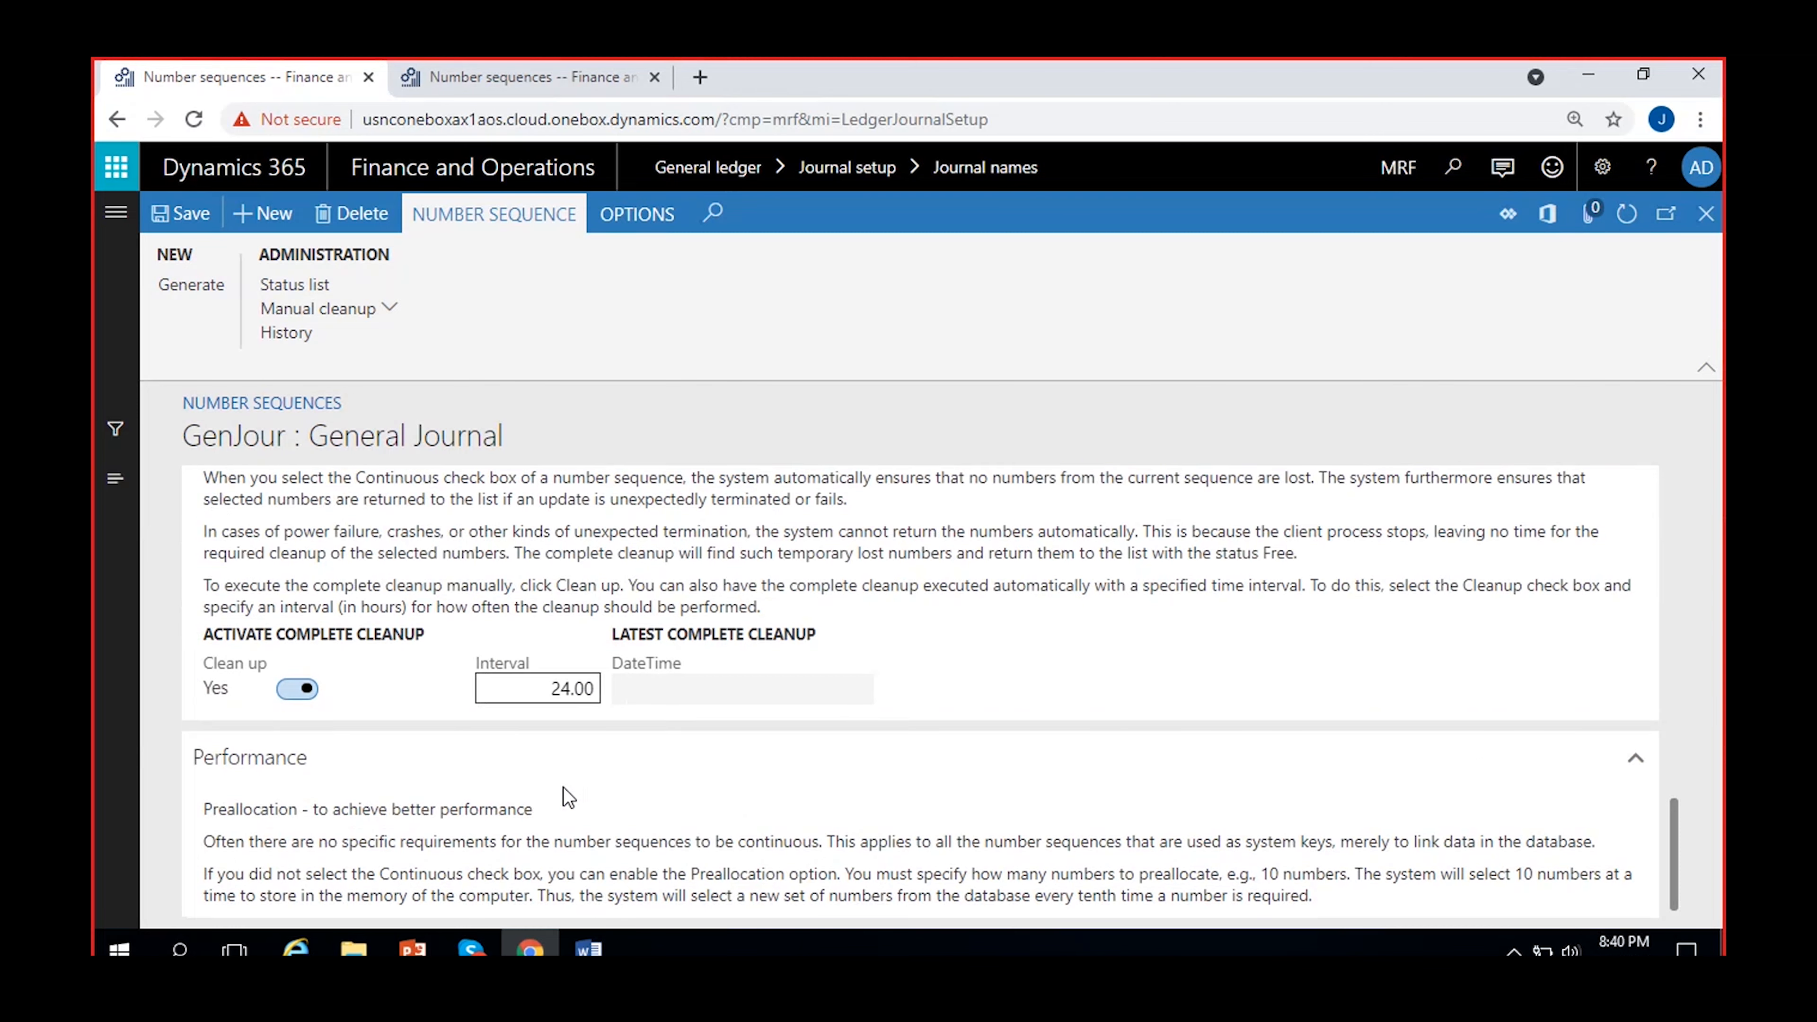
scroll(667, 586, up, 2)
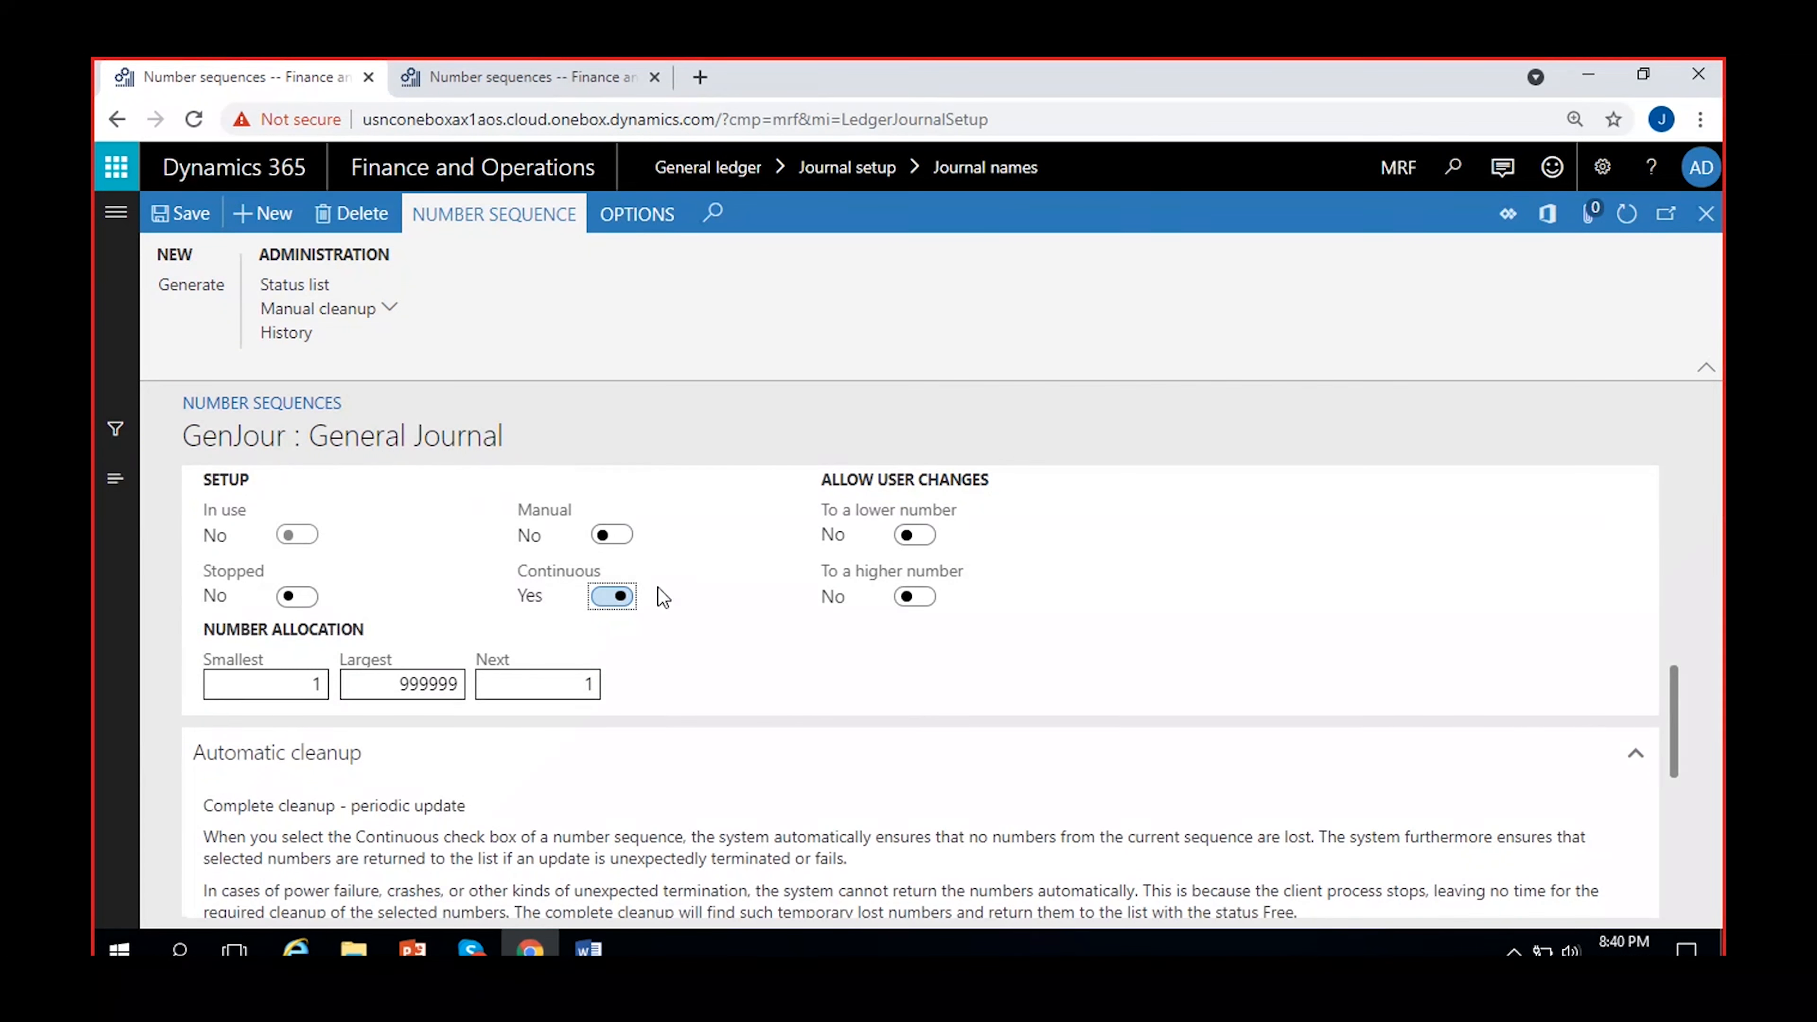
click(607, 600)
scroll(635, 842, down, 2)
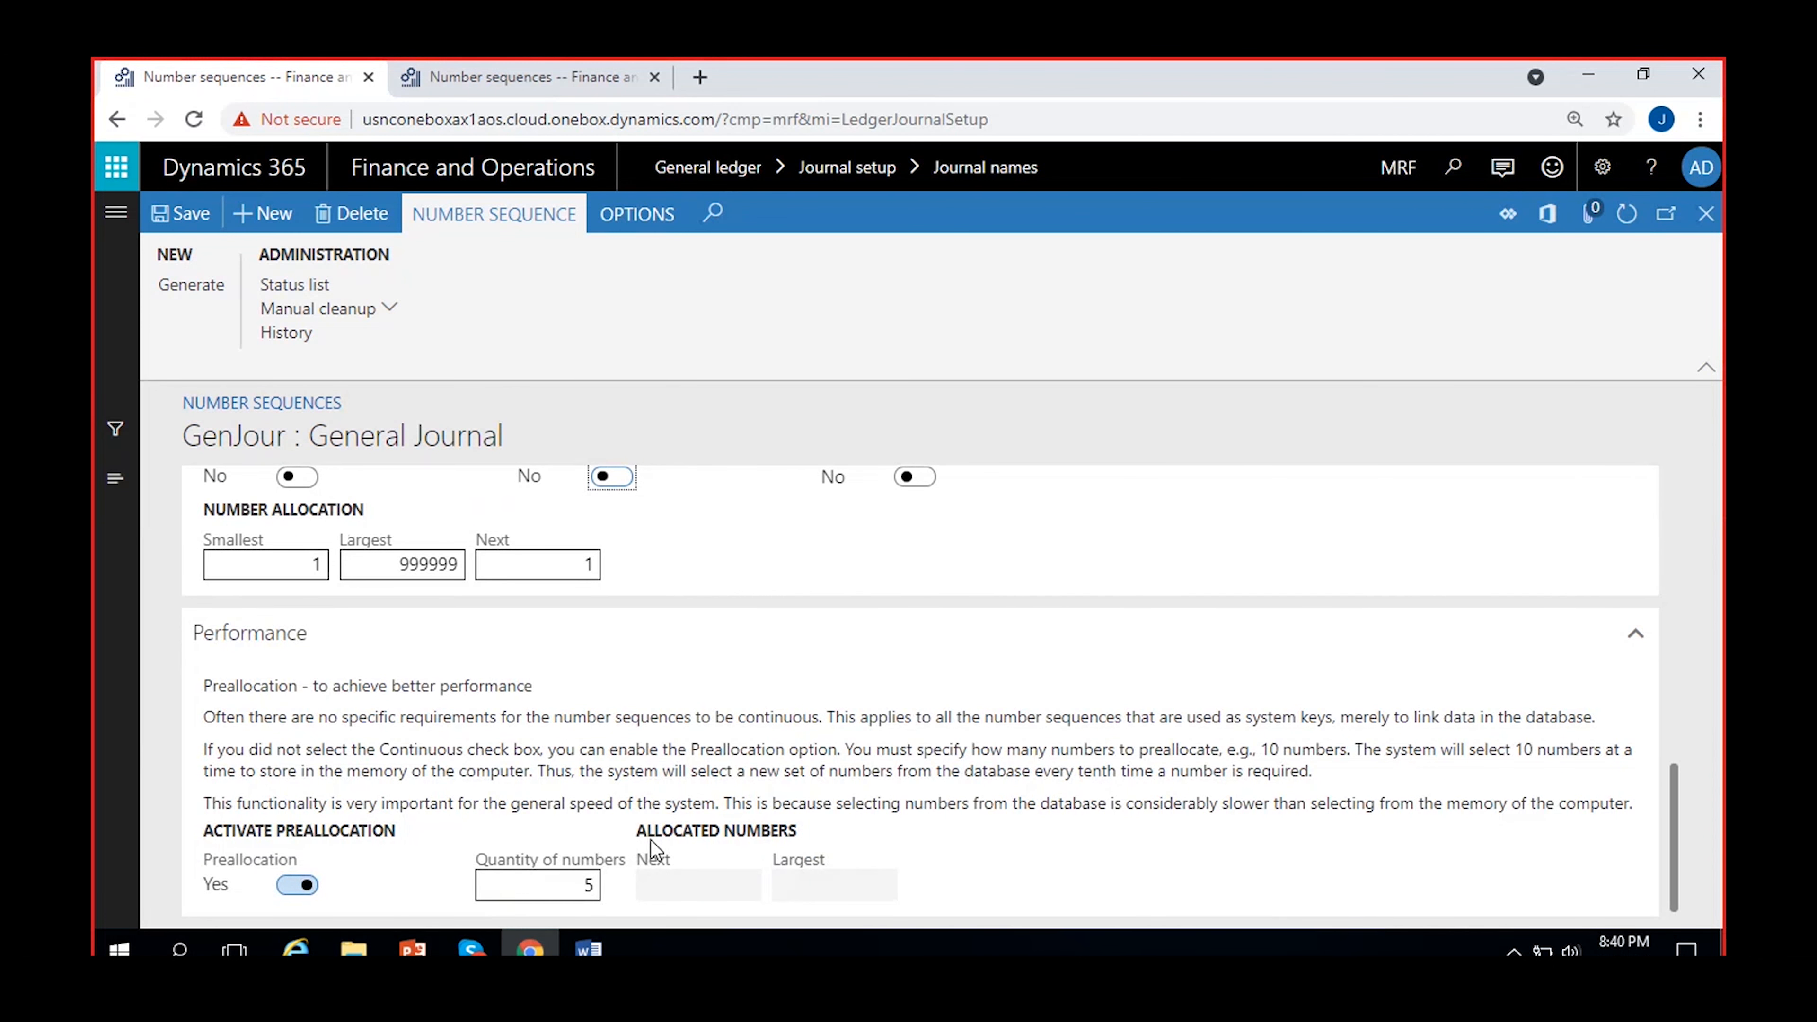
Set Continuous back to Yes for the GenJour sequence and check the preallocation quantity and allocated number fields
scroll(647, 840, down, 3)
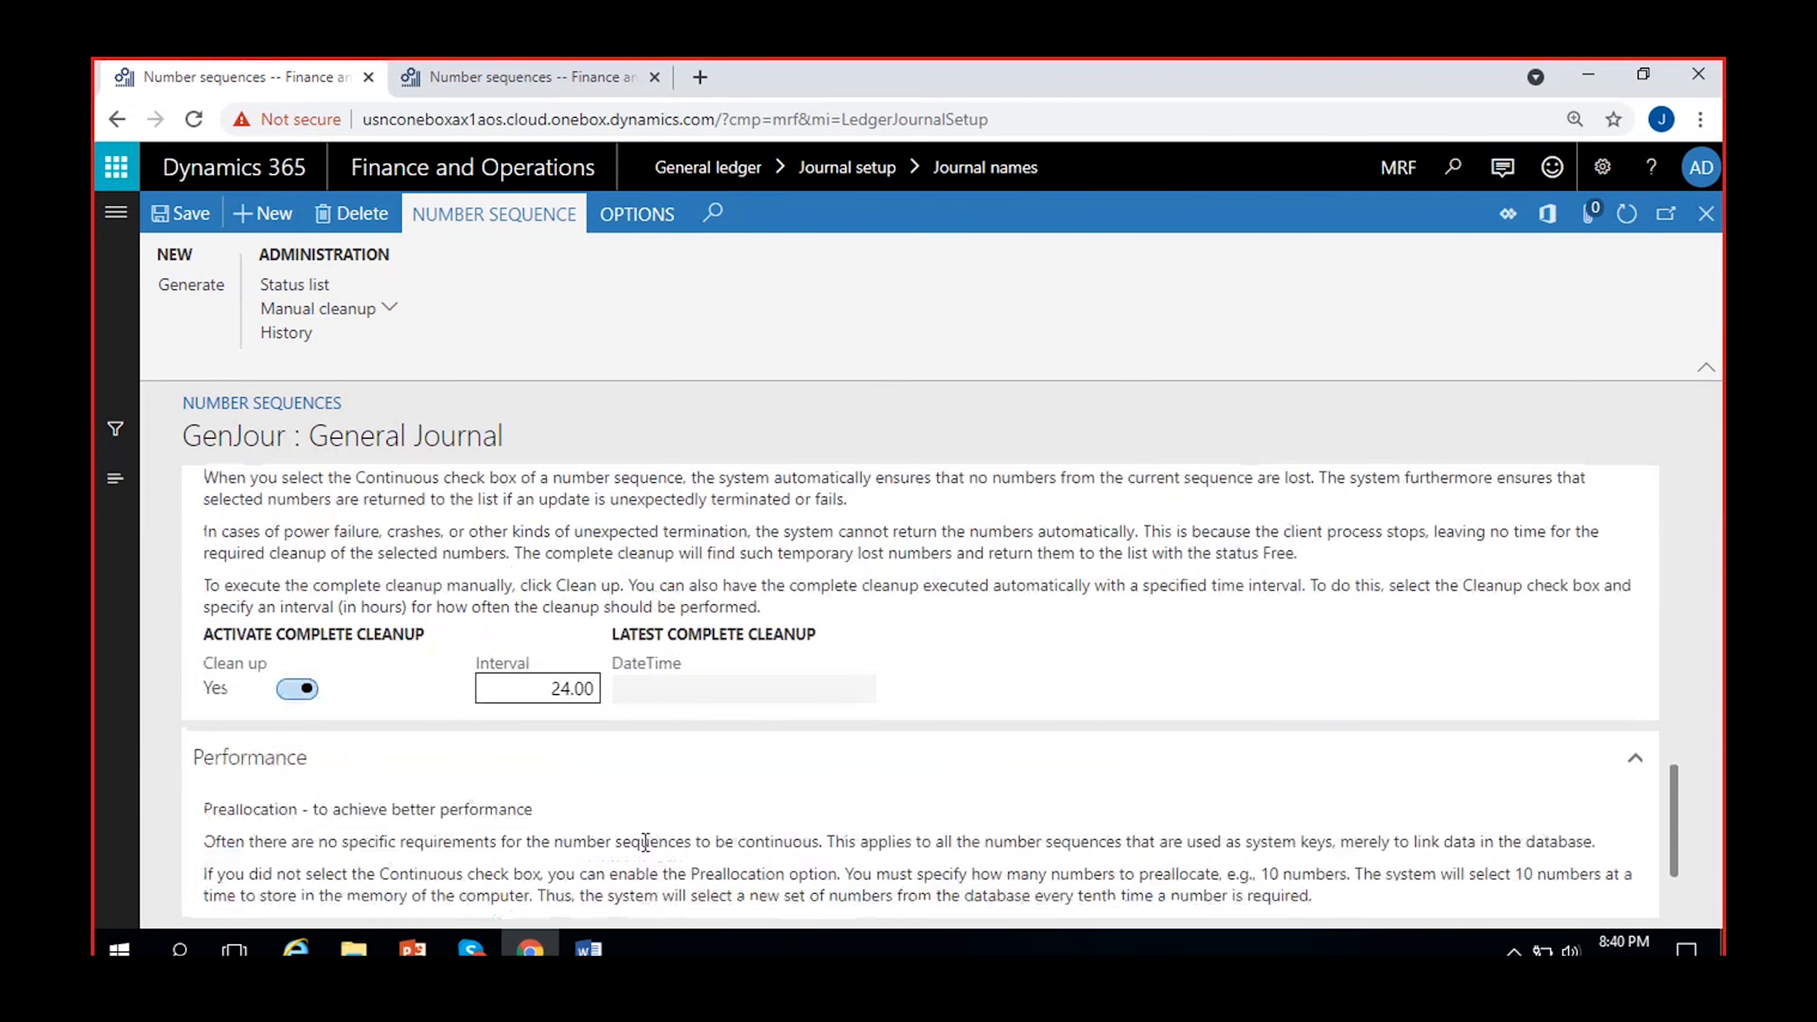
scroll(644, 840, down, 2)
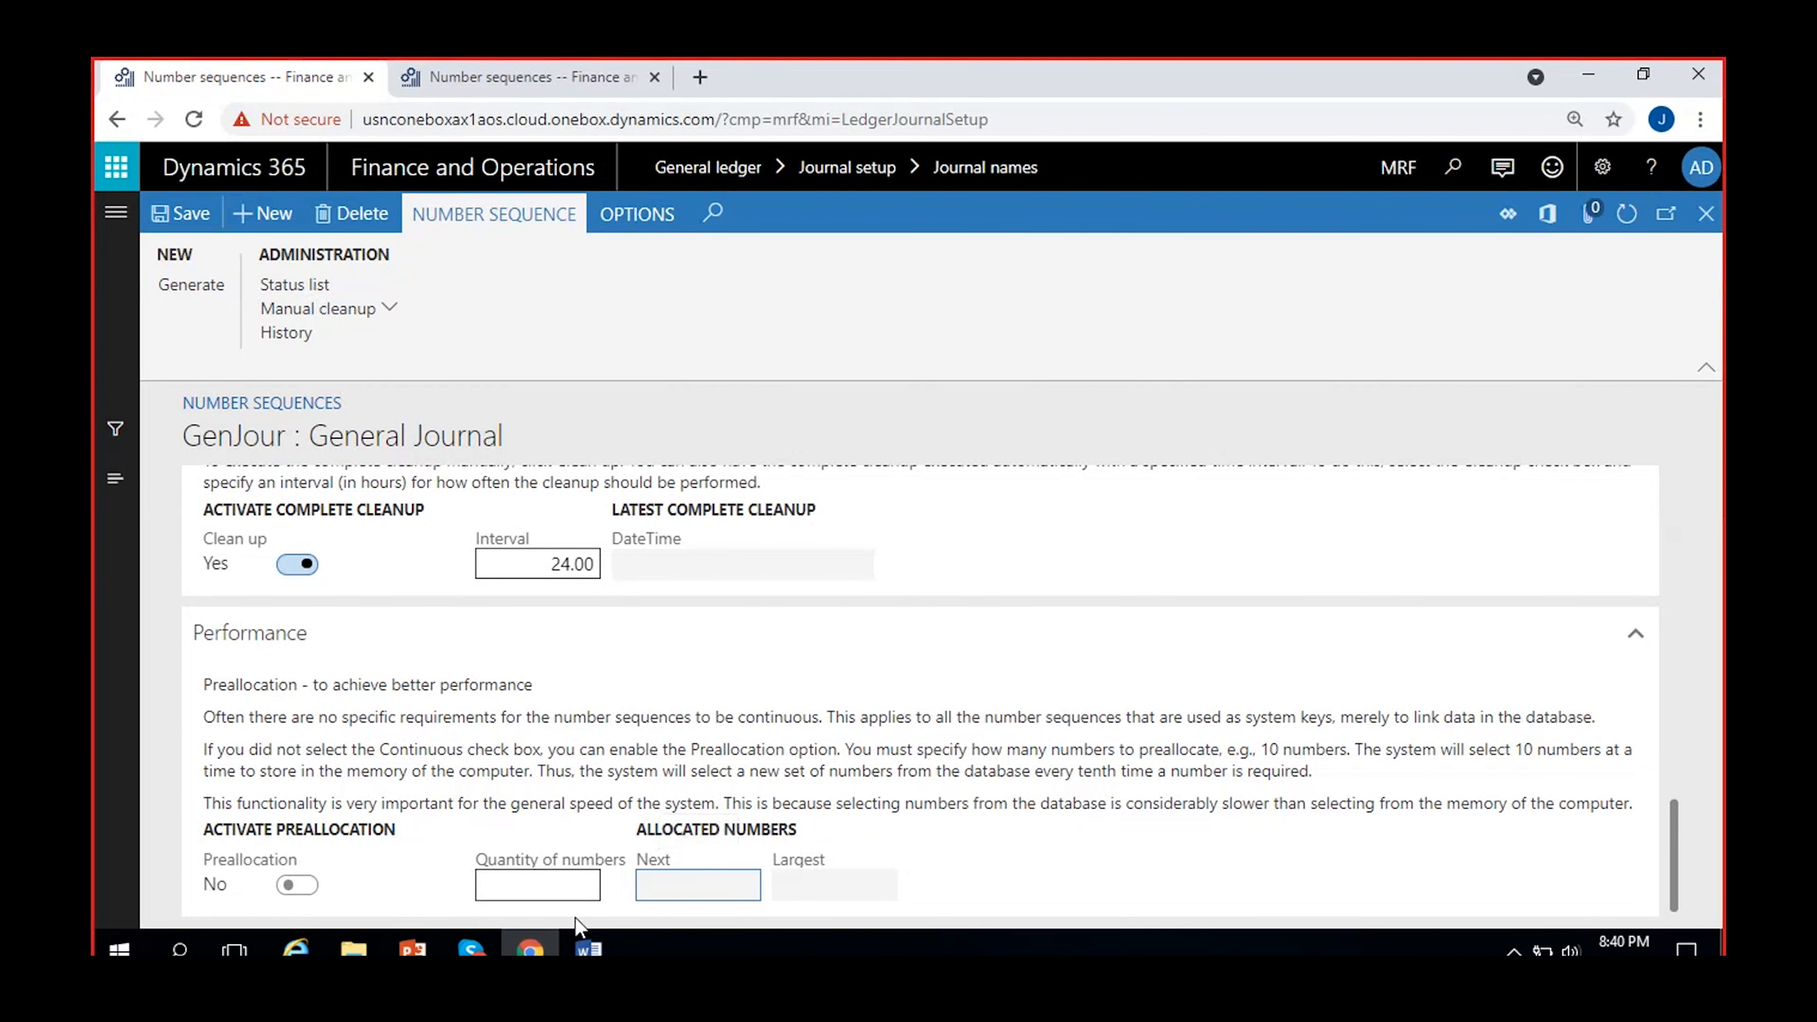
click(570, 882)
click(783, 887)
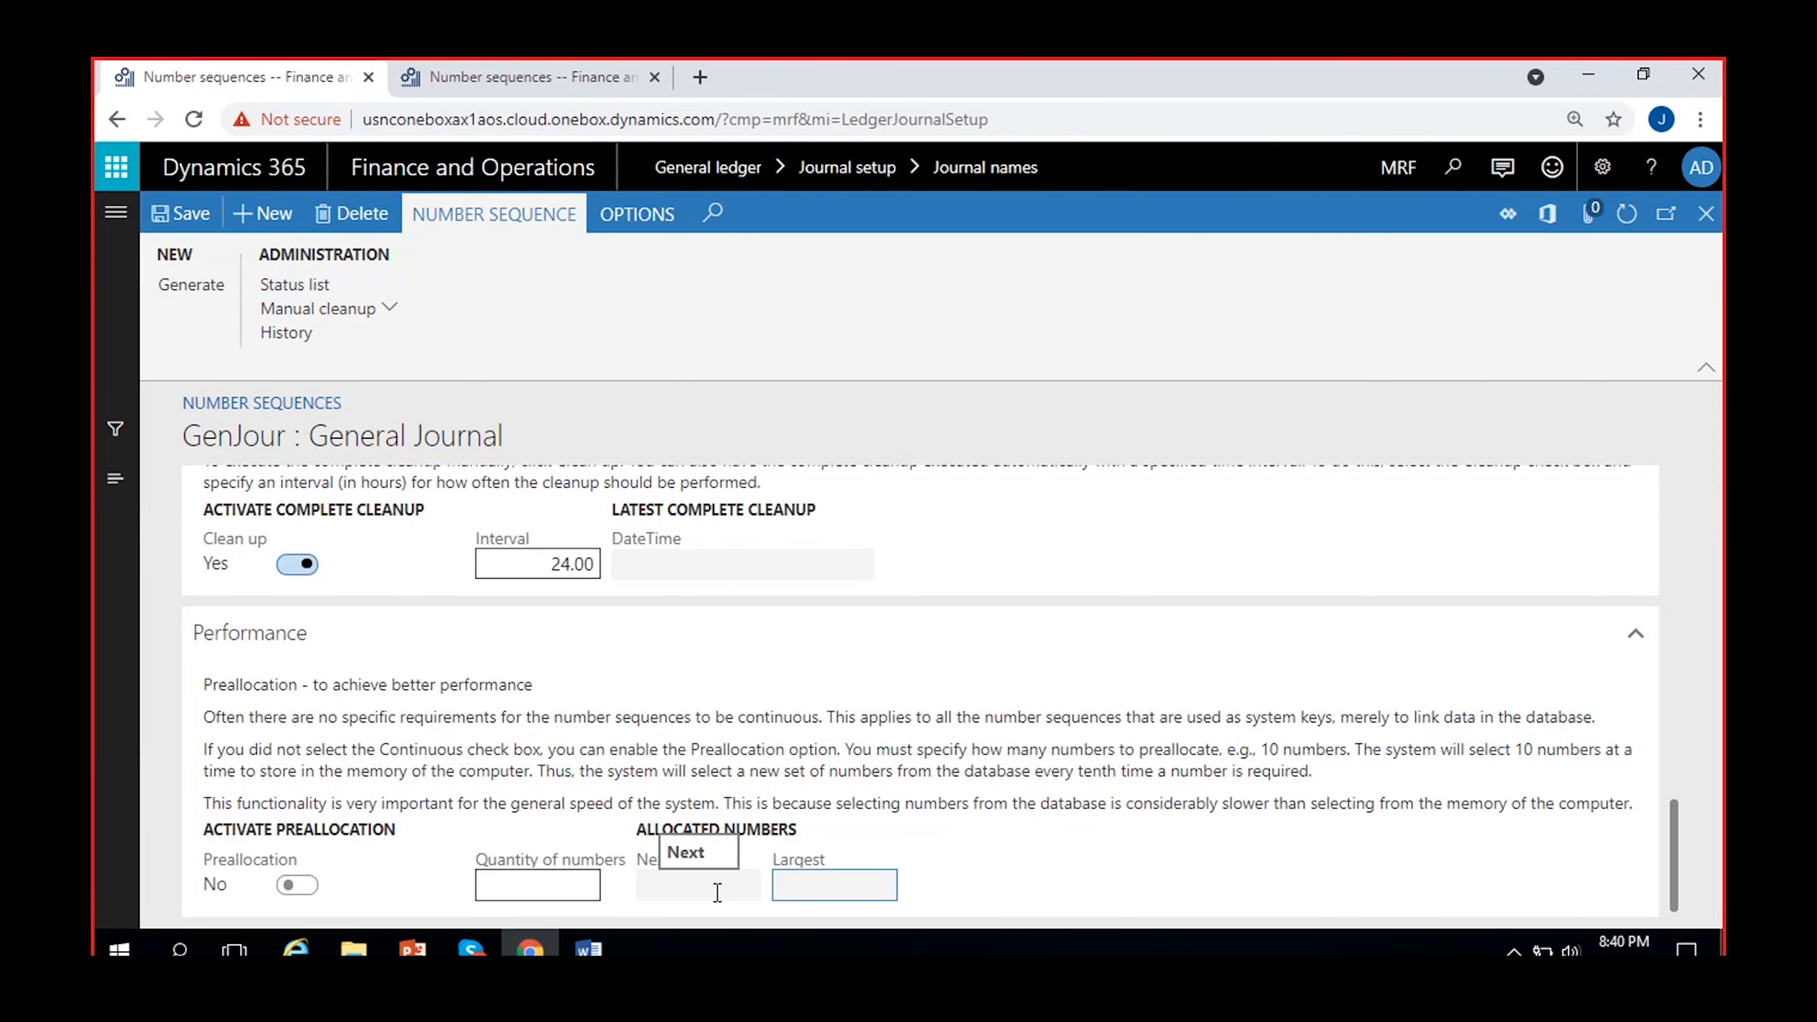
click(558, 886)
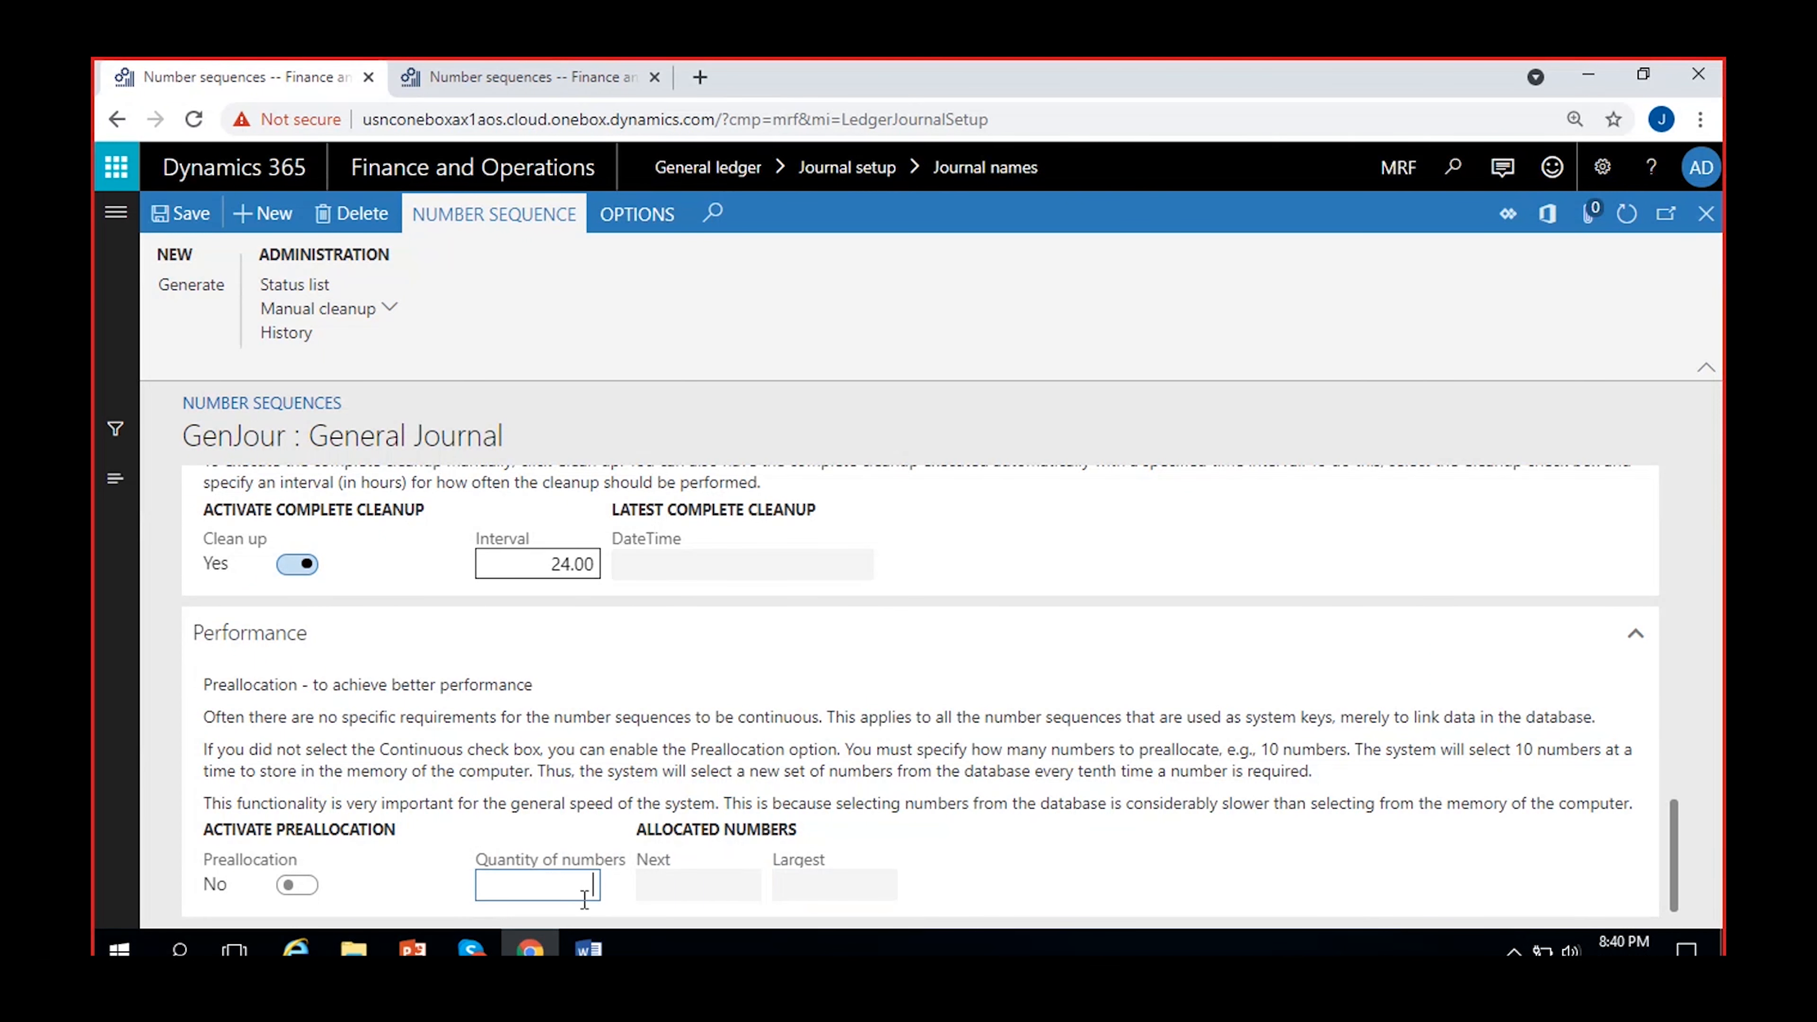
Switch Continuous to No, check the Next field under Allocated numbers, and switch Continuous back to Yes
scroll(565, 752, up, 5)
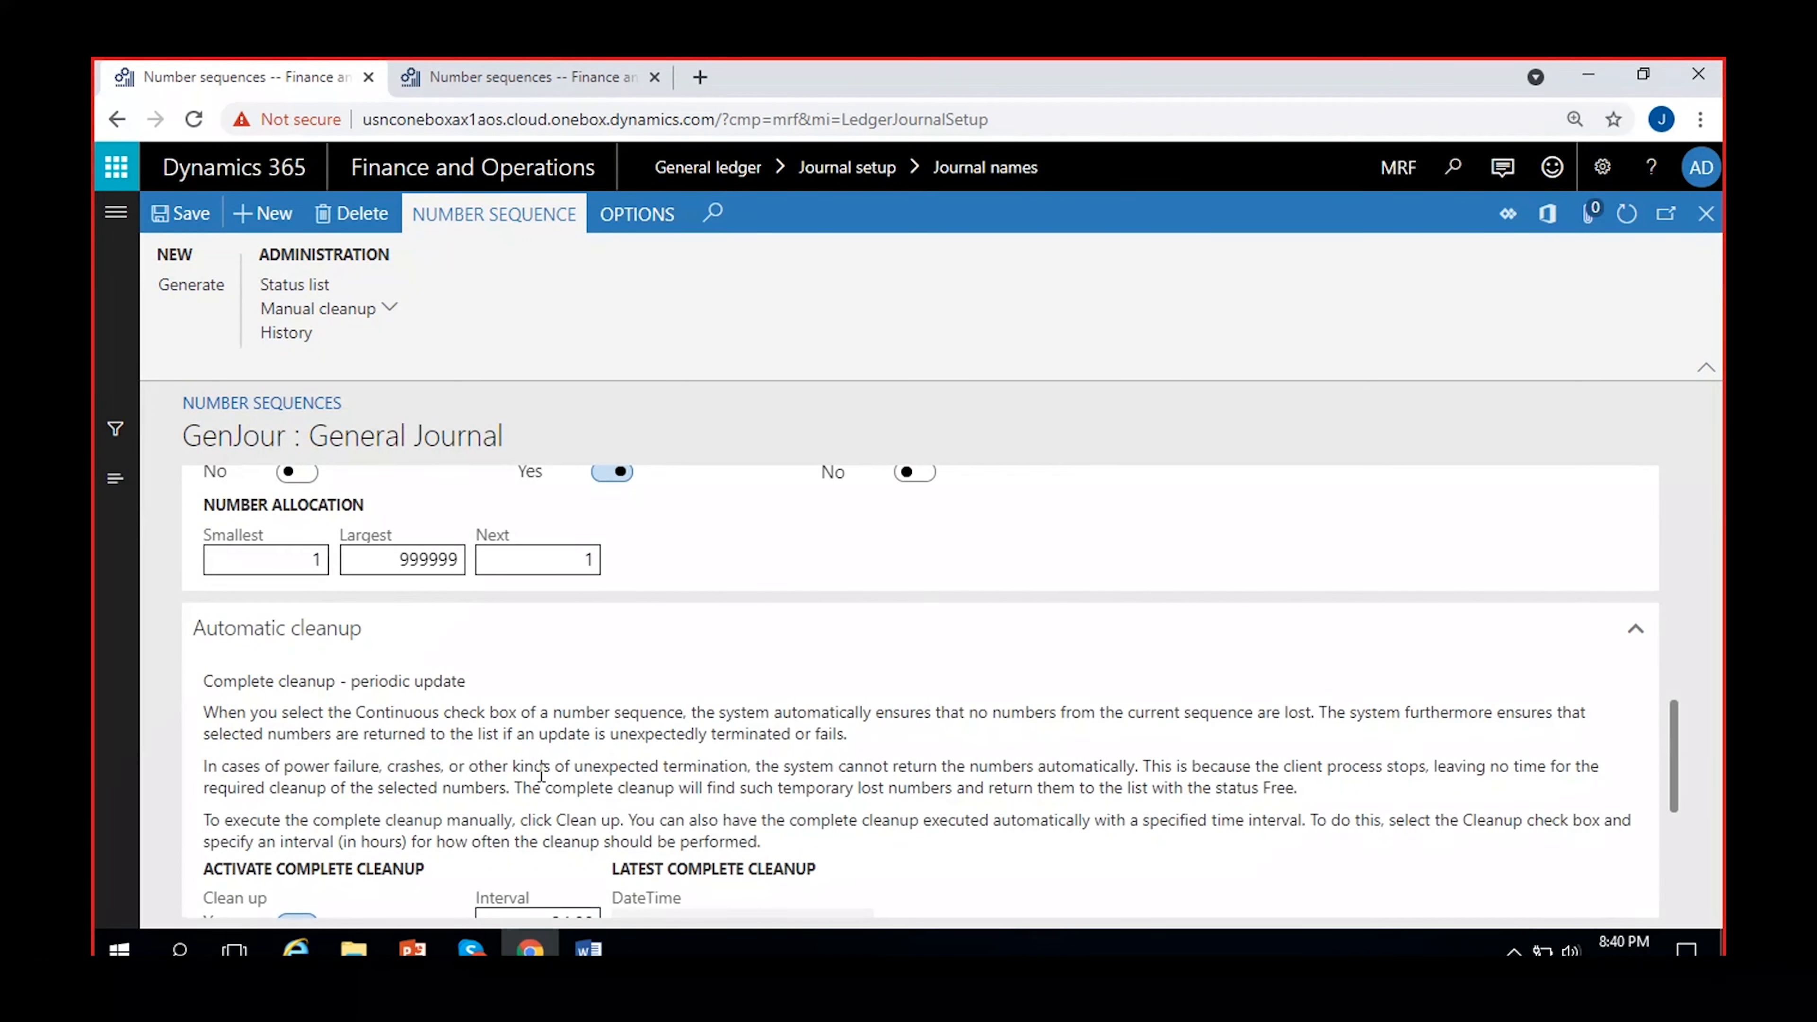
click(612, 472)
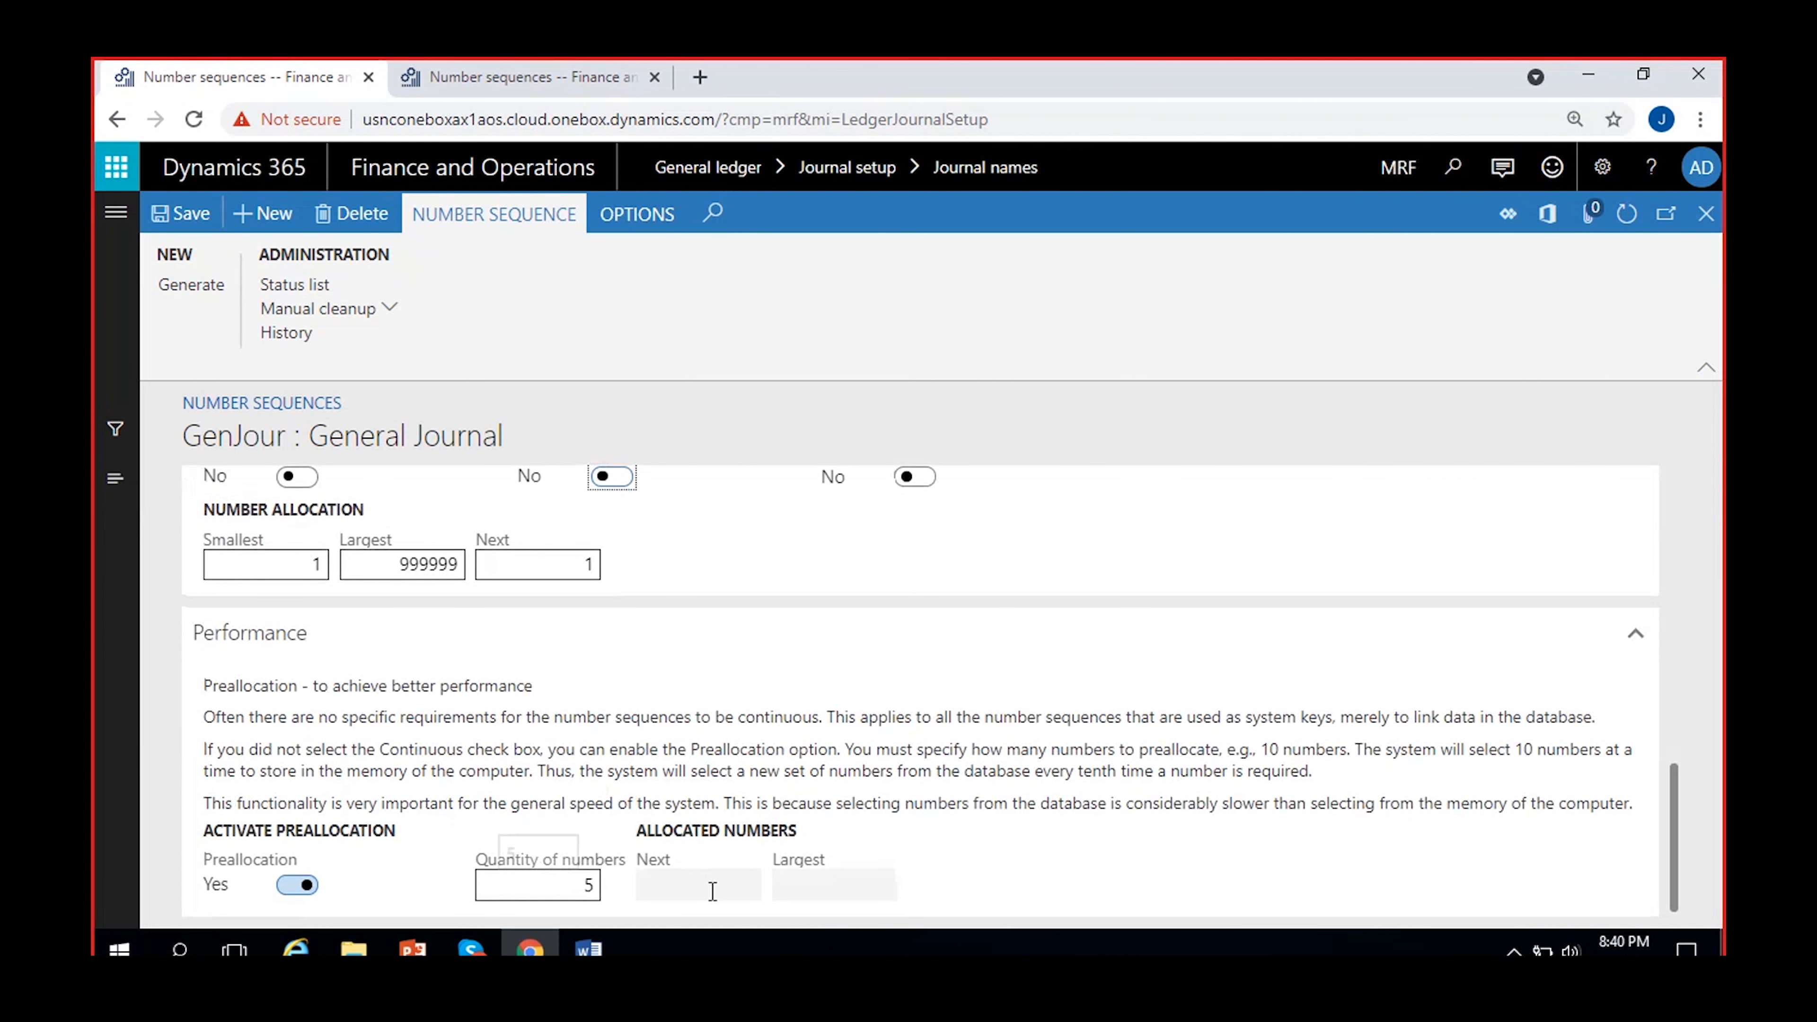
click(726, 885)
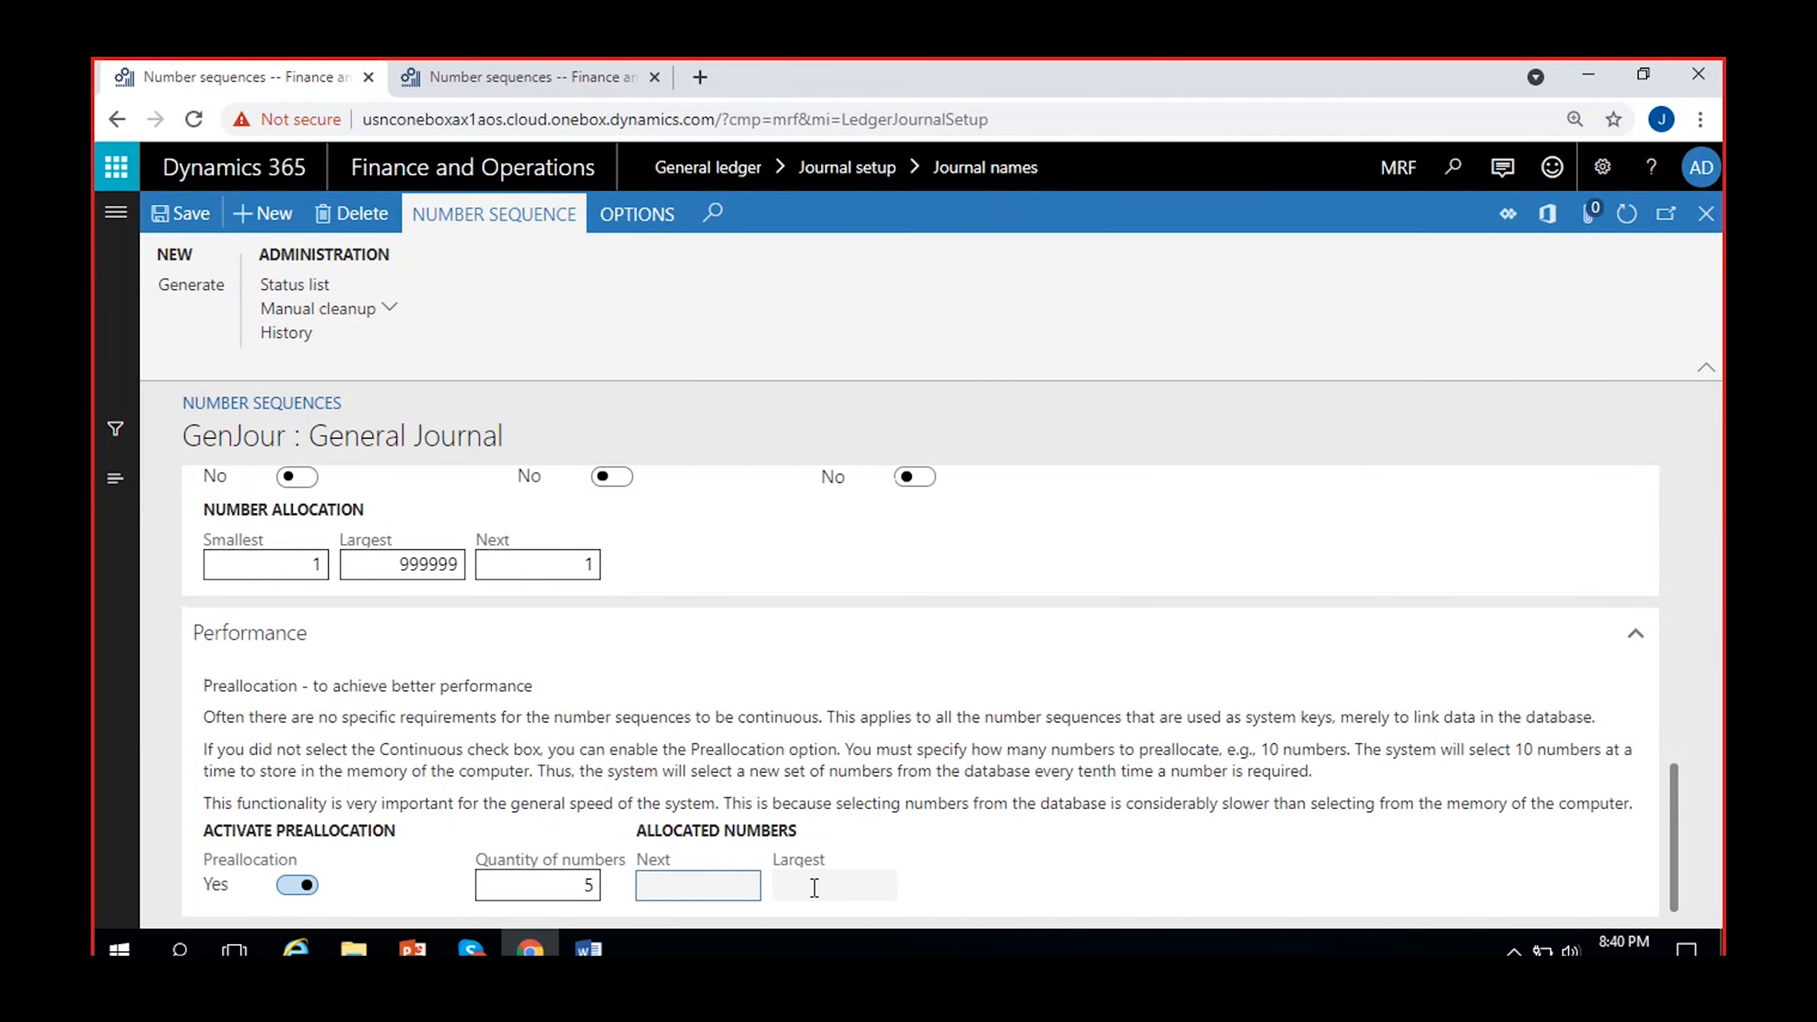
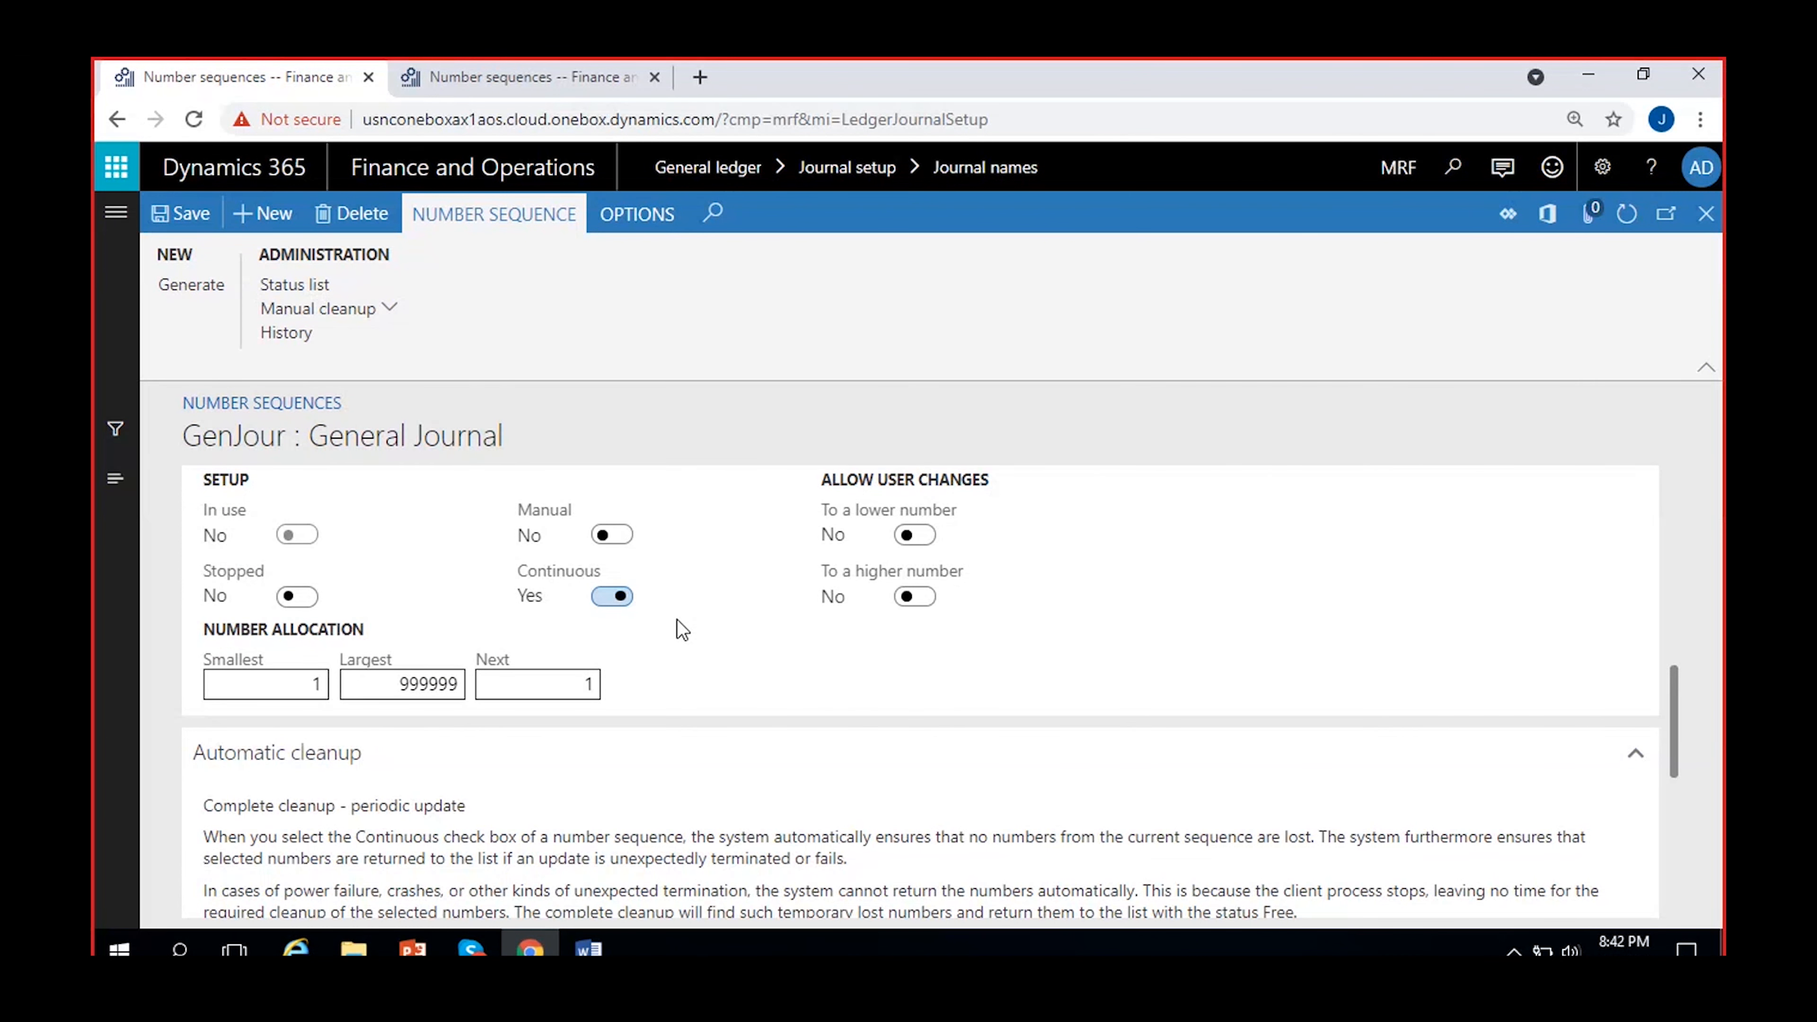
Review the Automatic cleanup, number allocation and Preallocation settings of the GenJour sequence with Continuous on
scroll(680, 621, down, 3)
scroll(691, 622, down, 3)
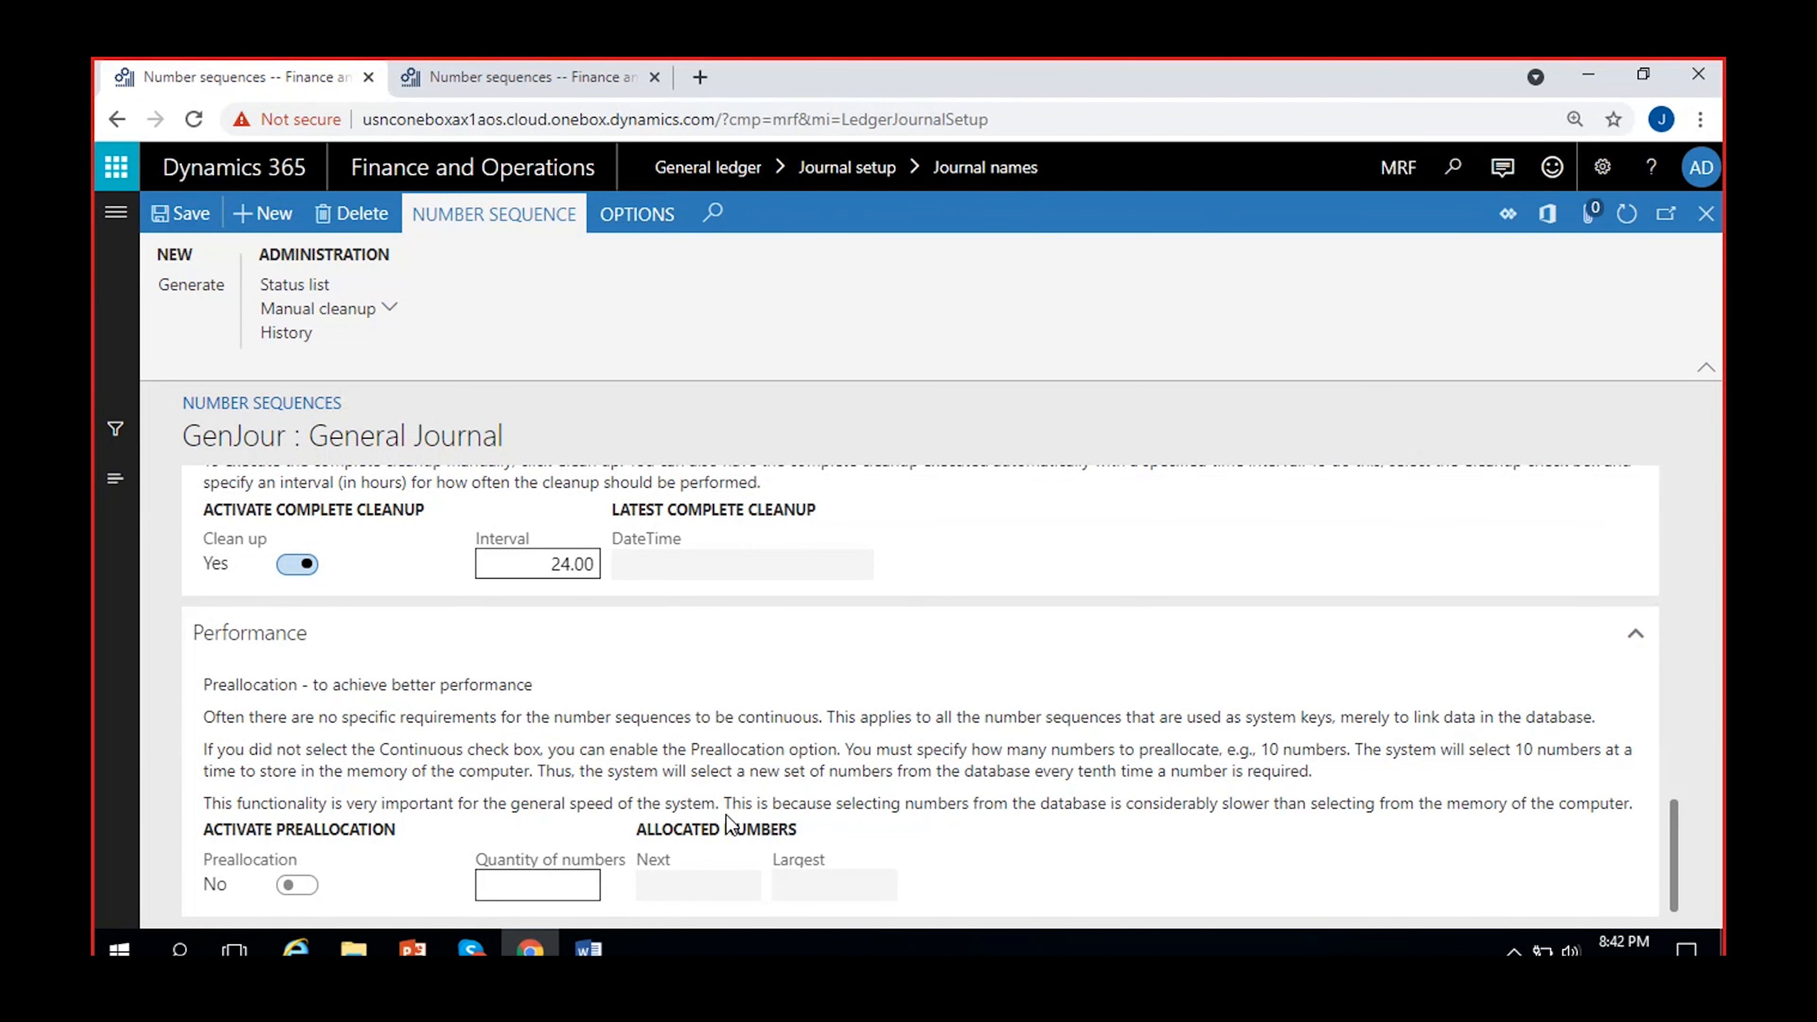
scroll(728, 823, up, 3)
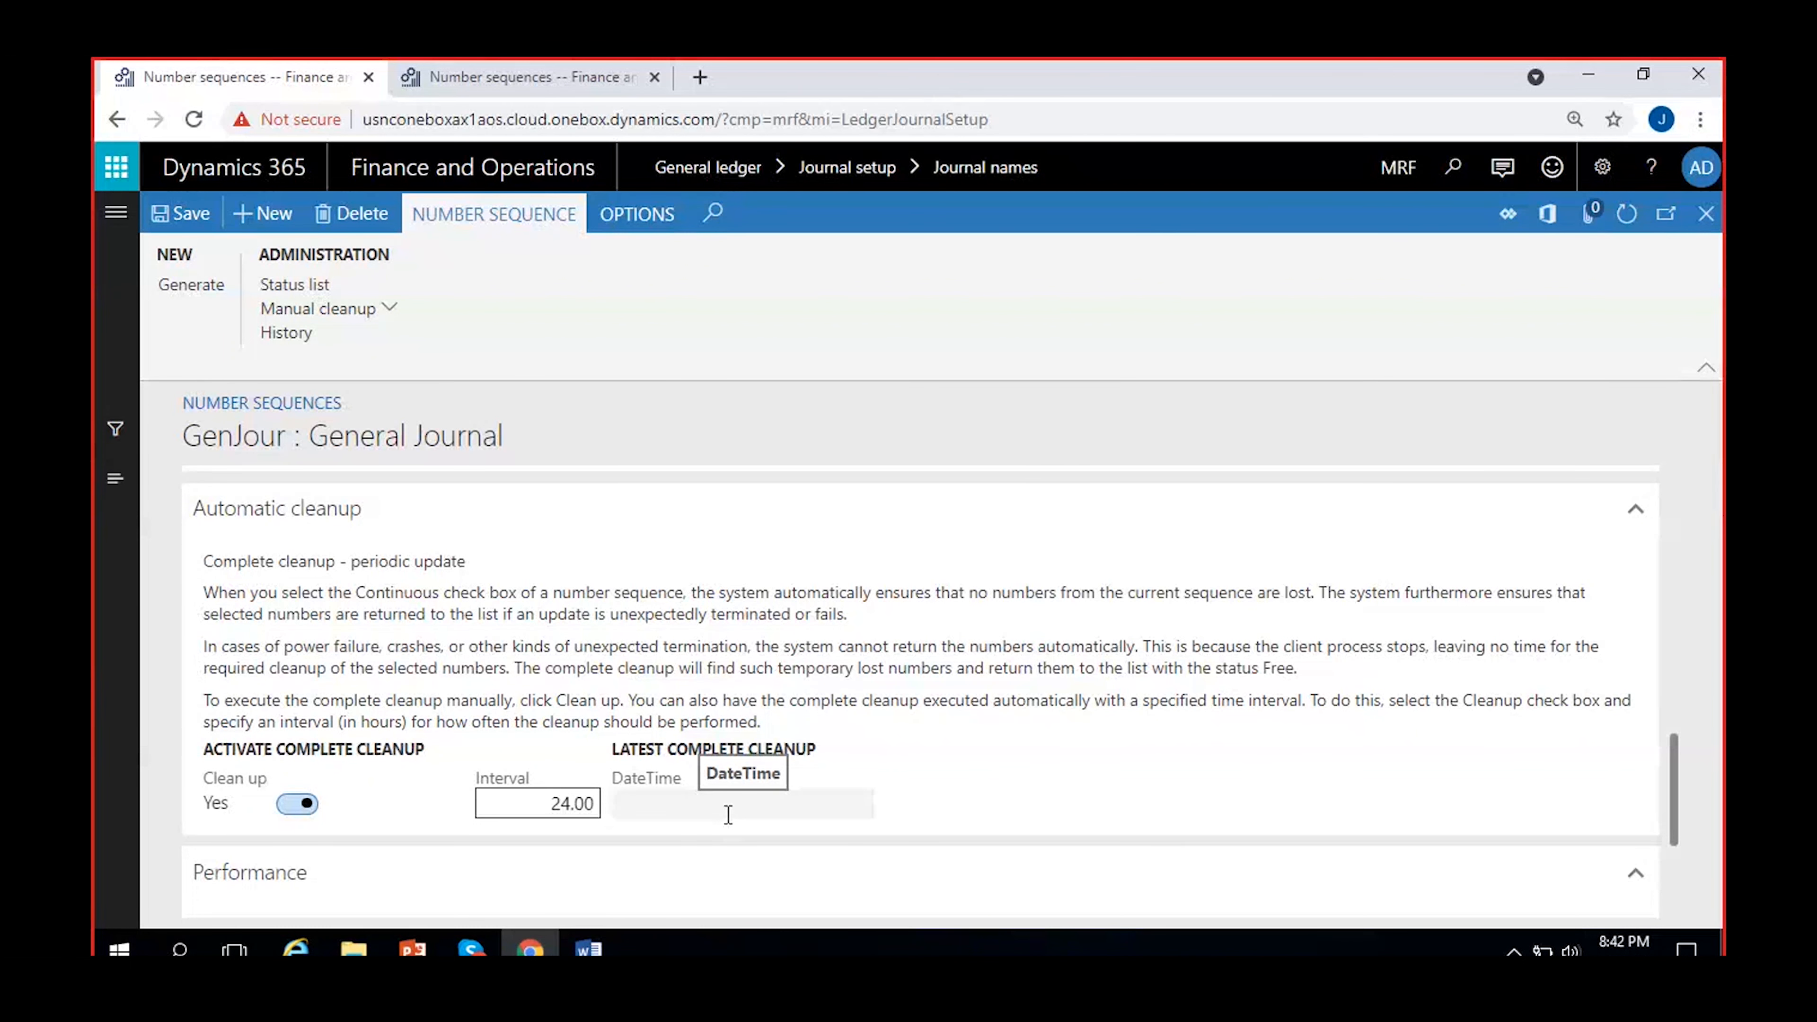
scroll(834, 751, up, 3)
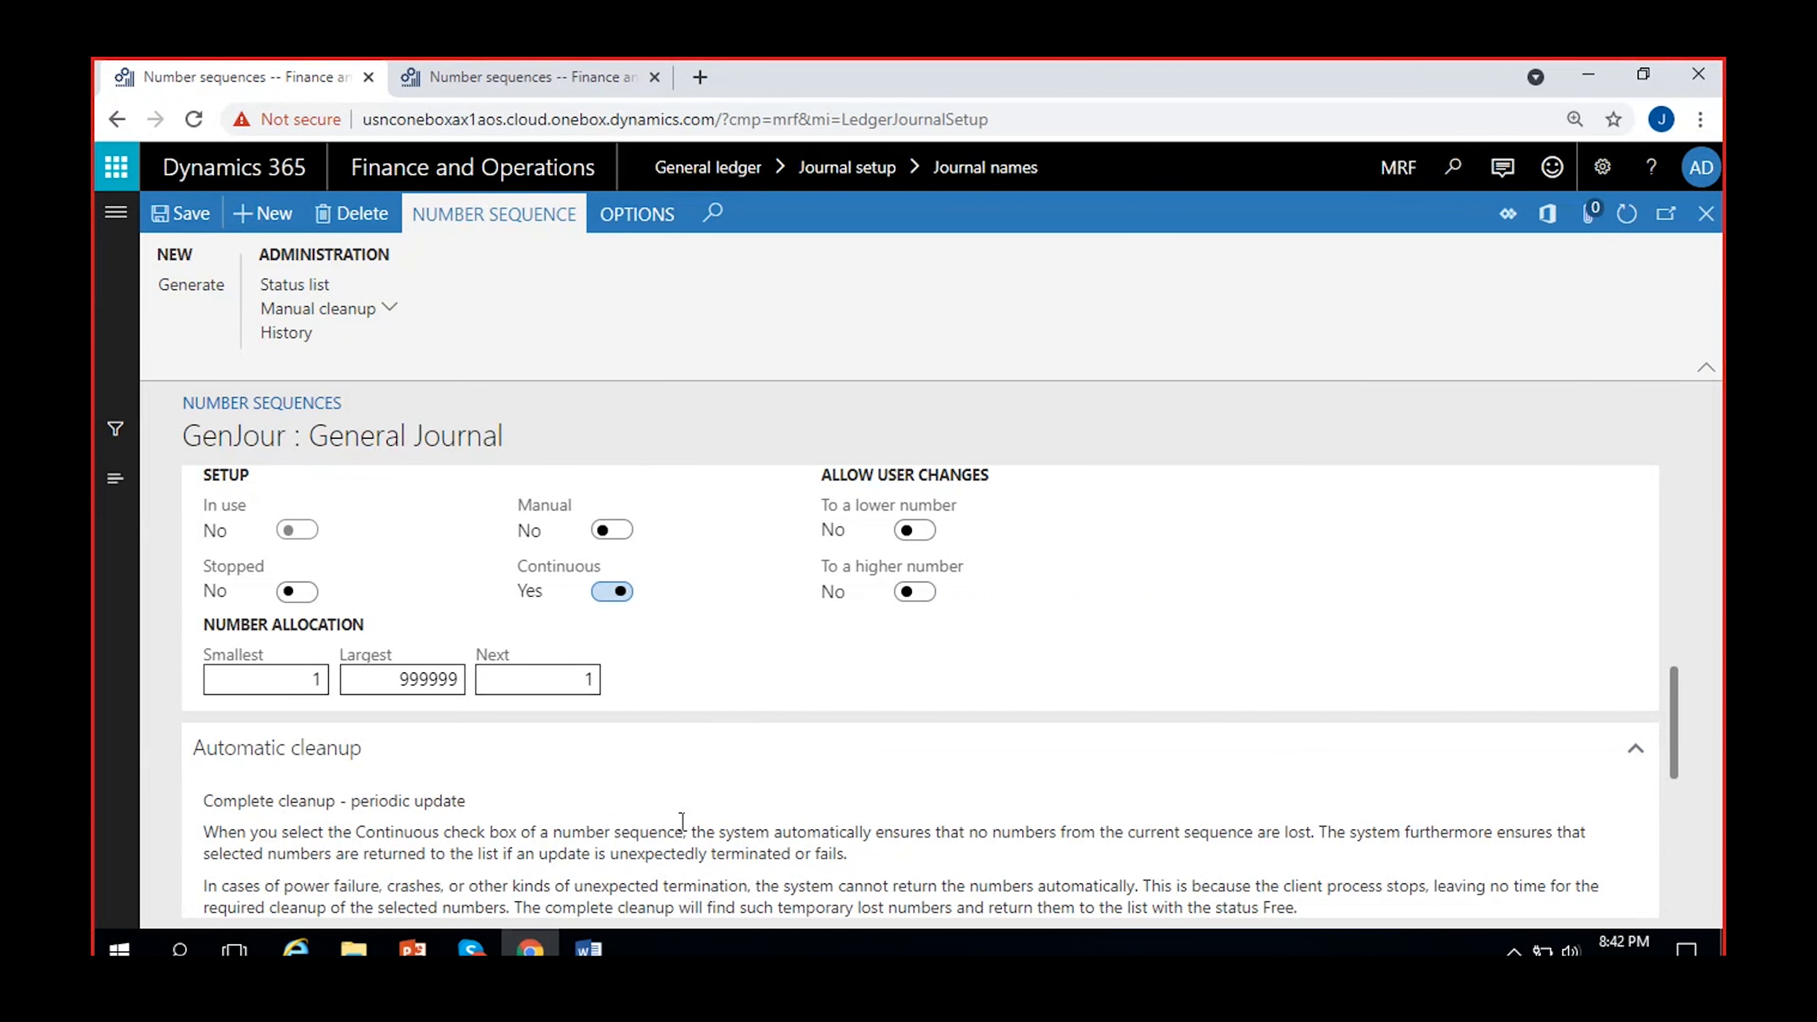
scroll(640, 795, up, 5)
scroll(676, 884, down, 3)
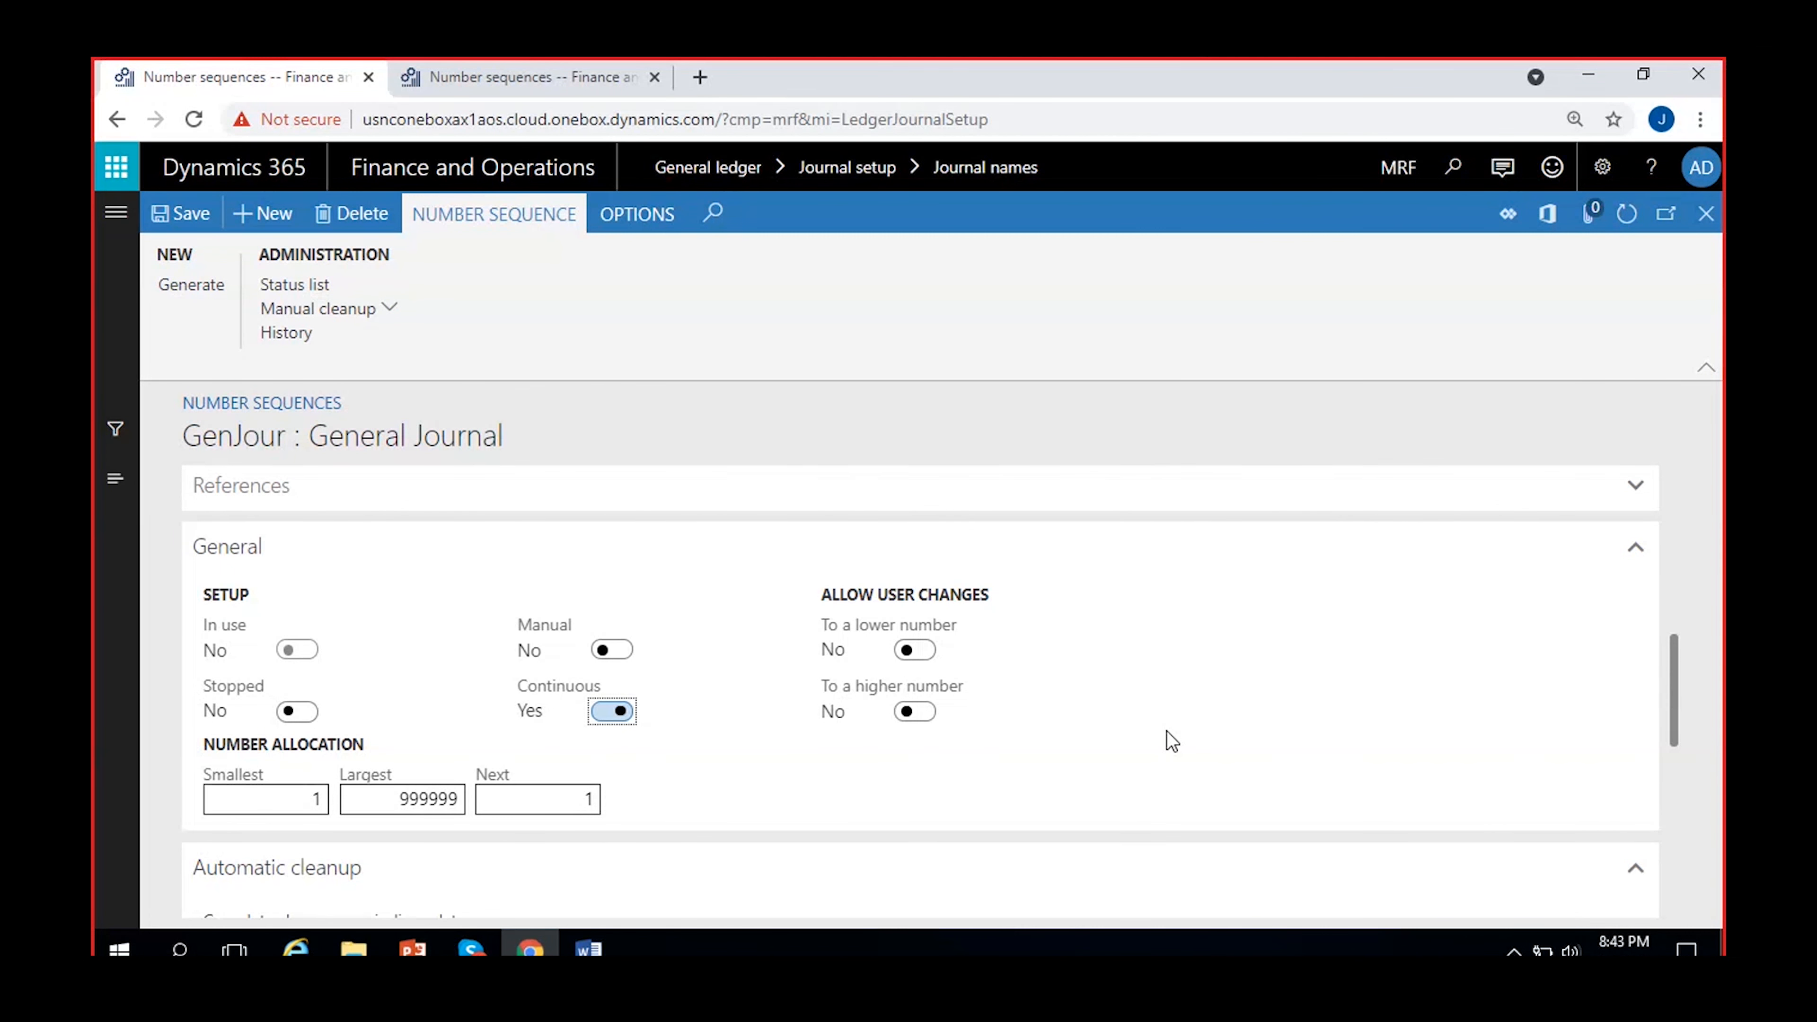
scroll(1171, 739, down, 5)
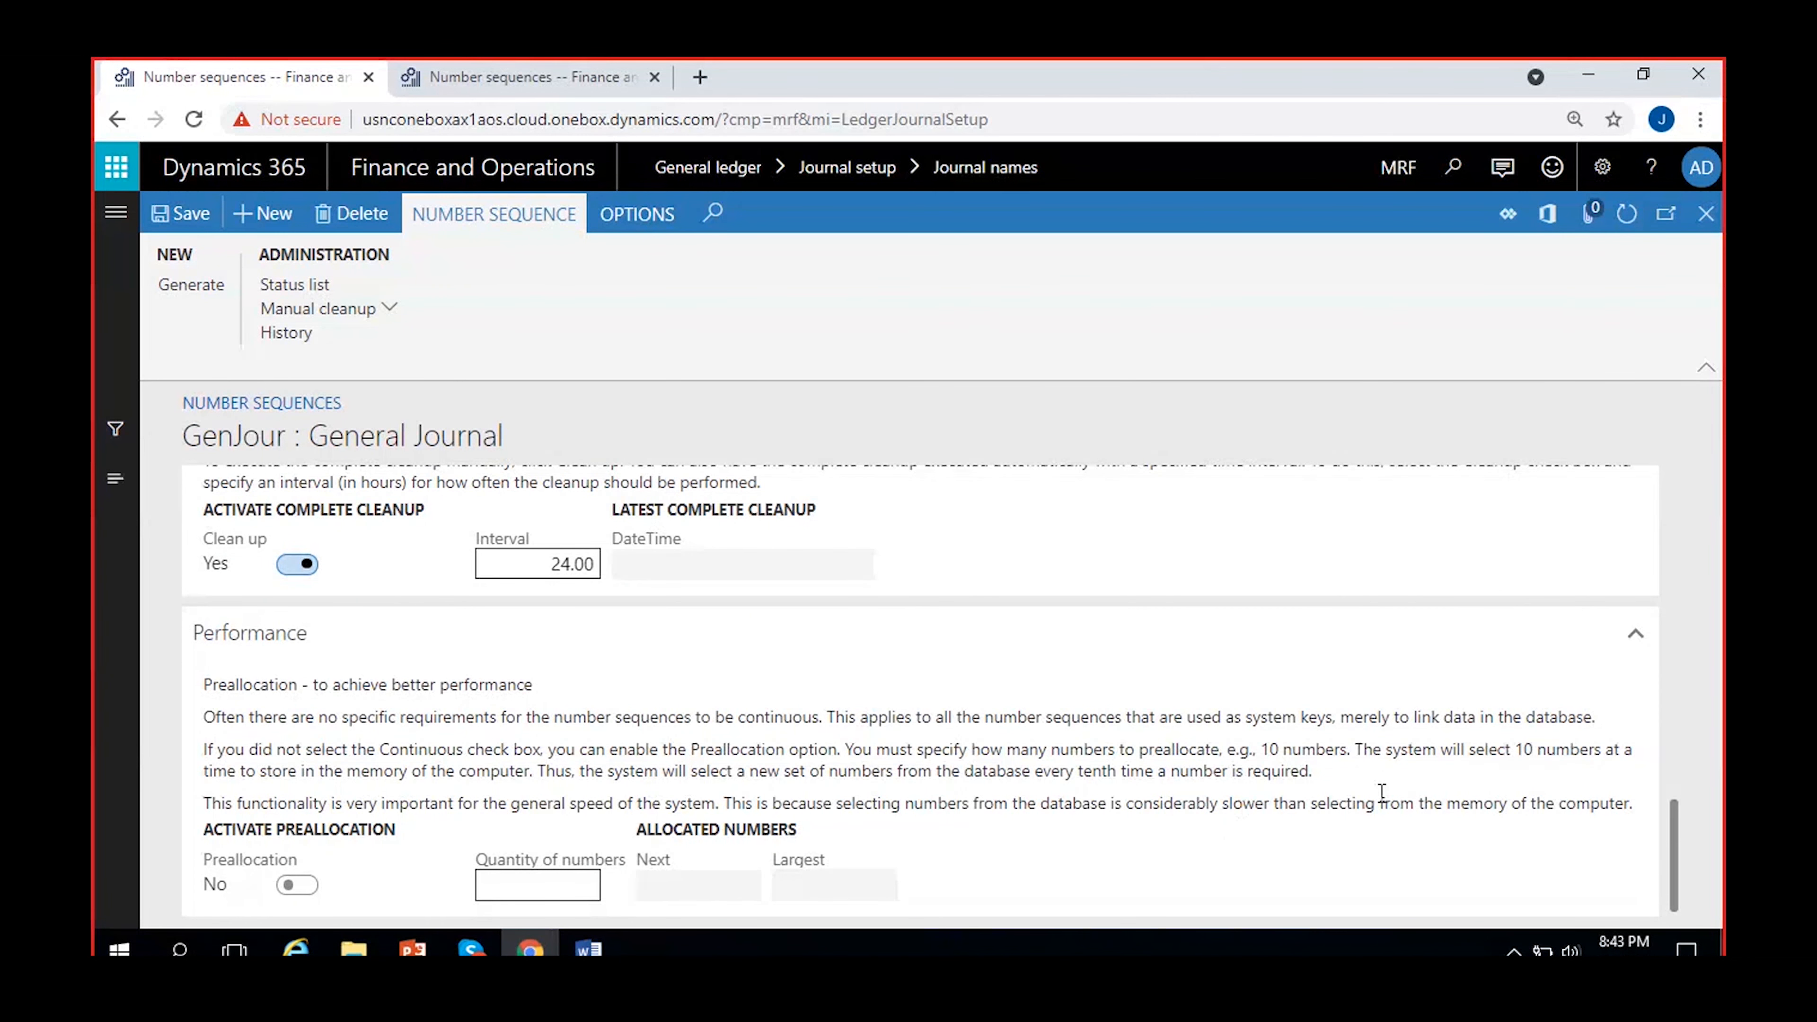
scroll(1381, 790, up, 5)
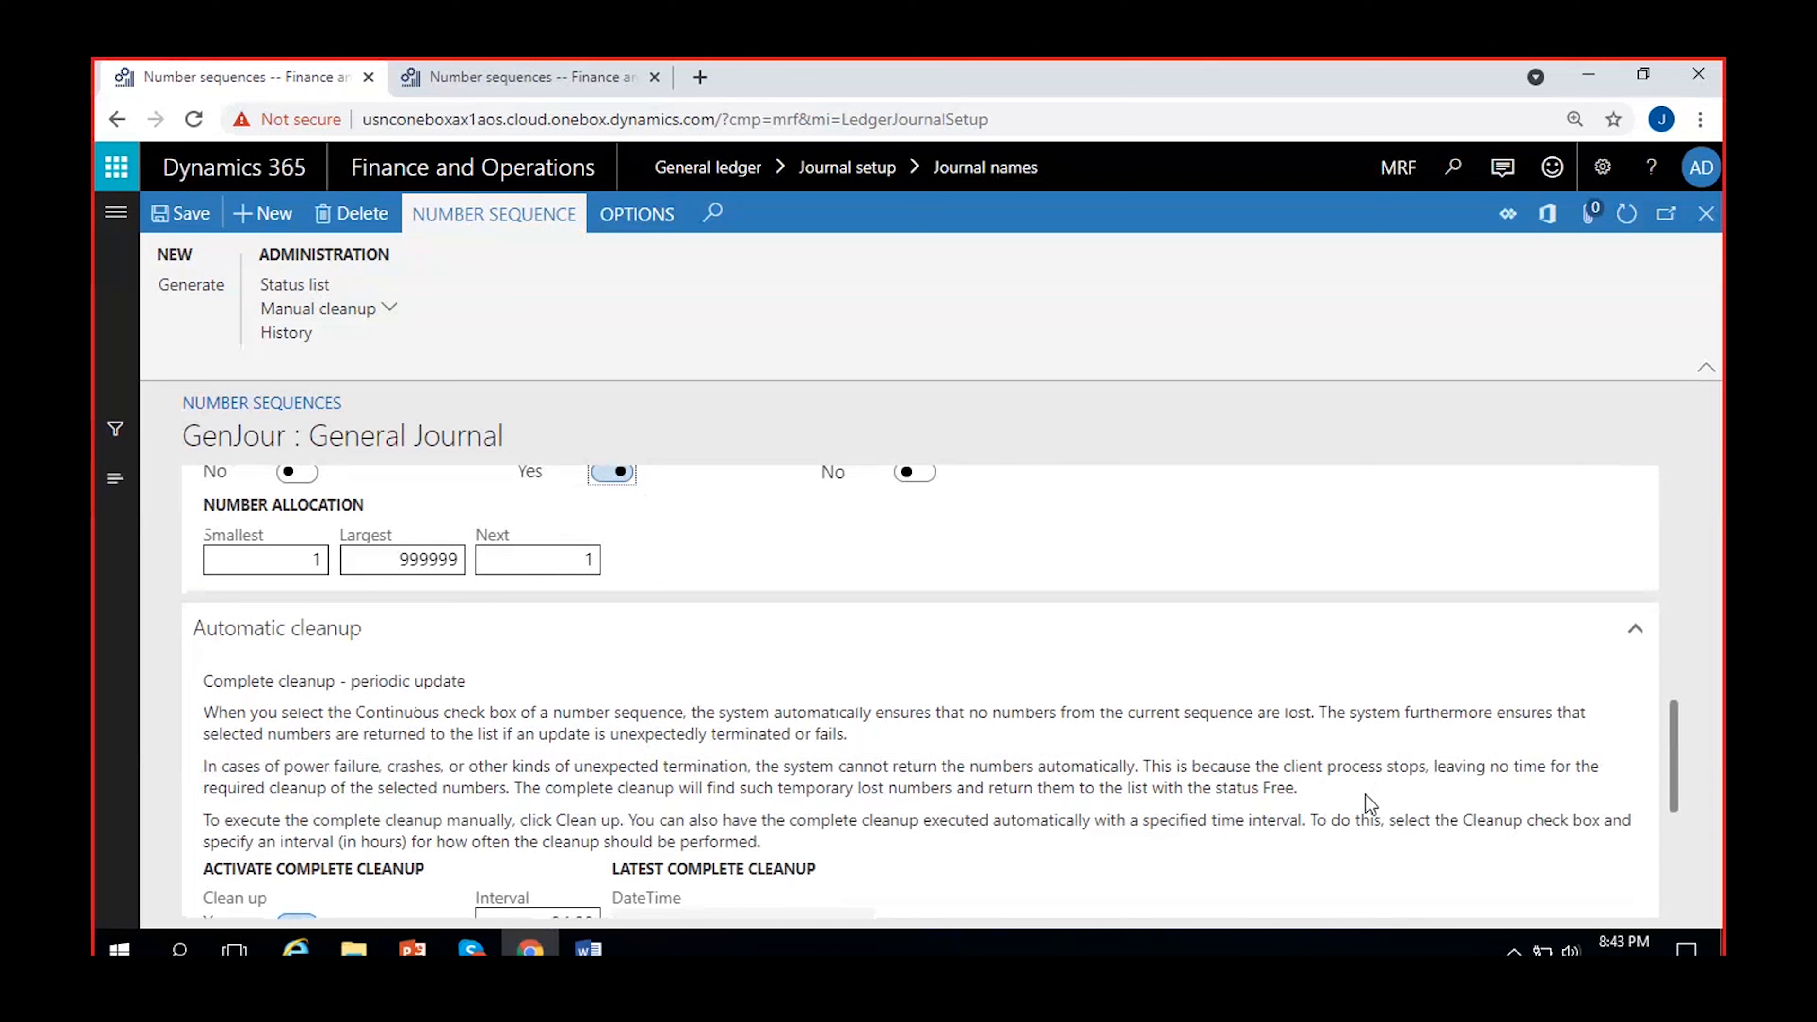
Check the GenJour sequence's identification, scope, segments, number format and general setup from the first section through Automatic cleanup
scroll(1366, 802, up, 5)
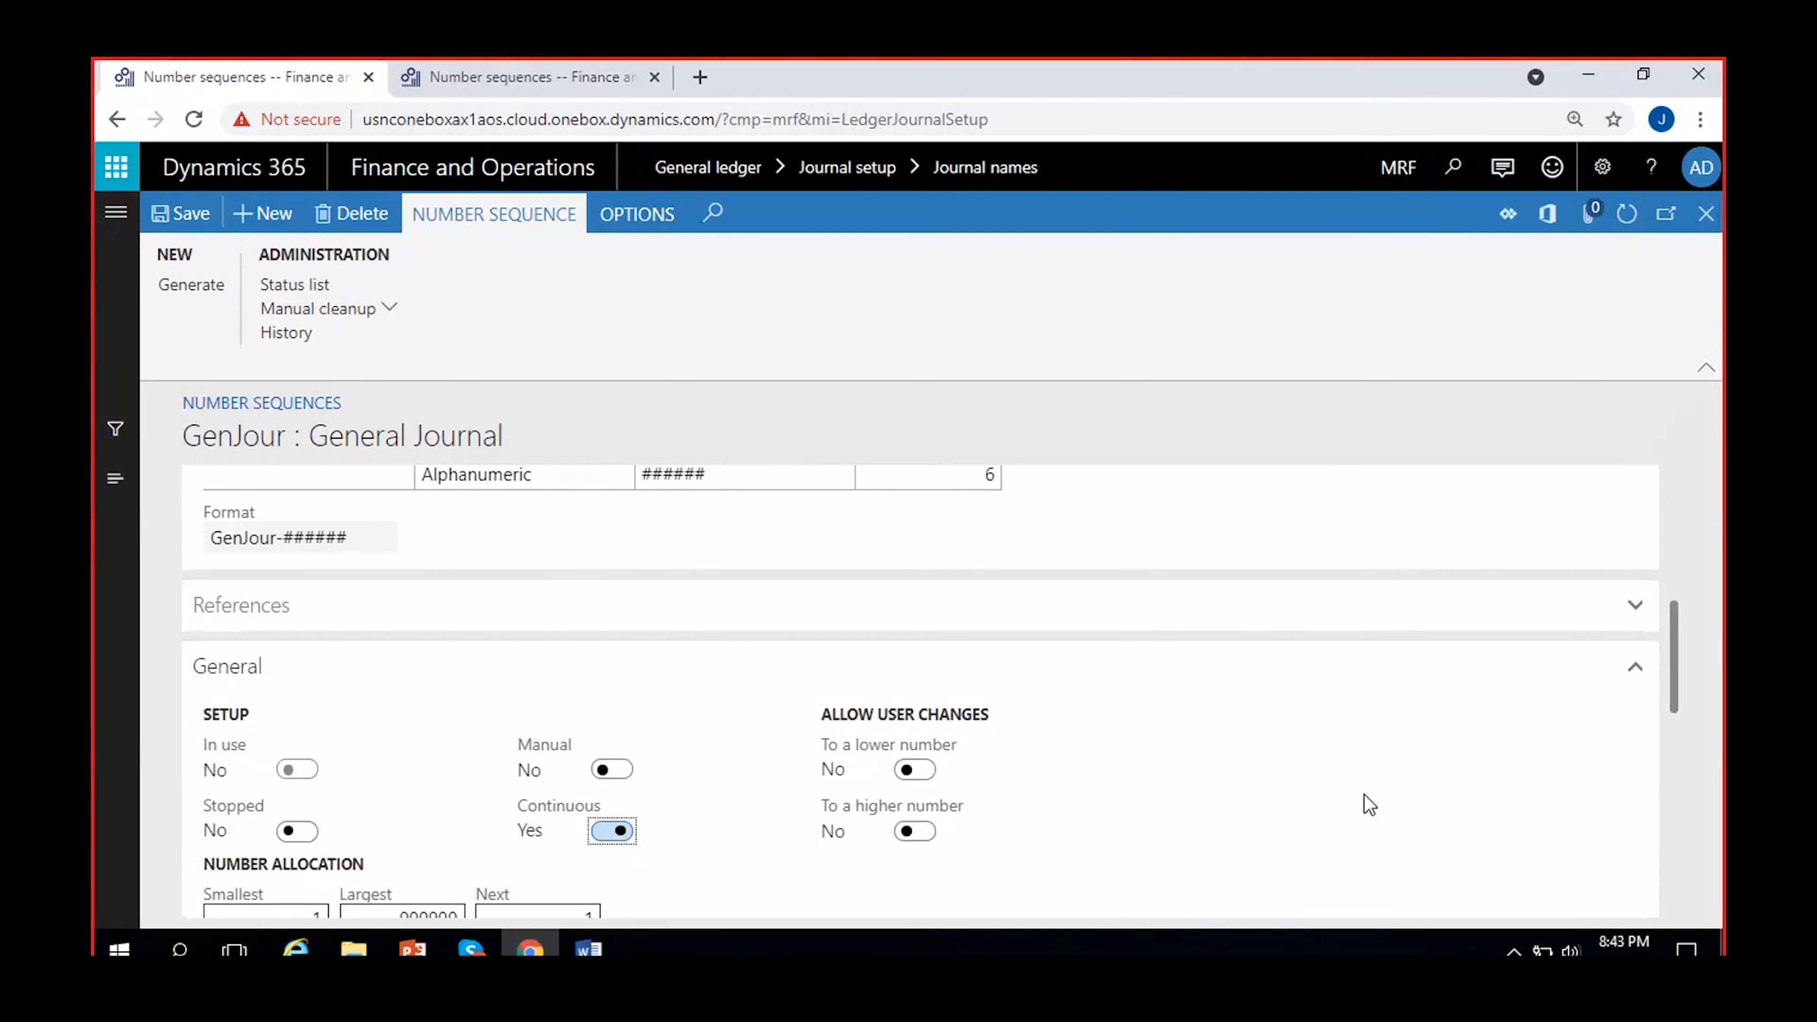
scroll(1368, 803, up, 5)
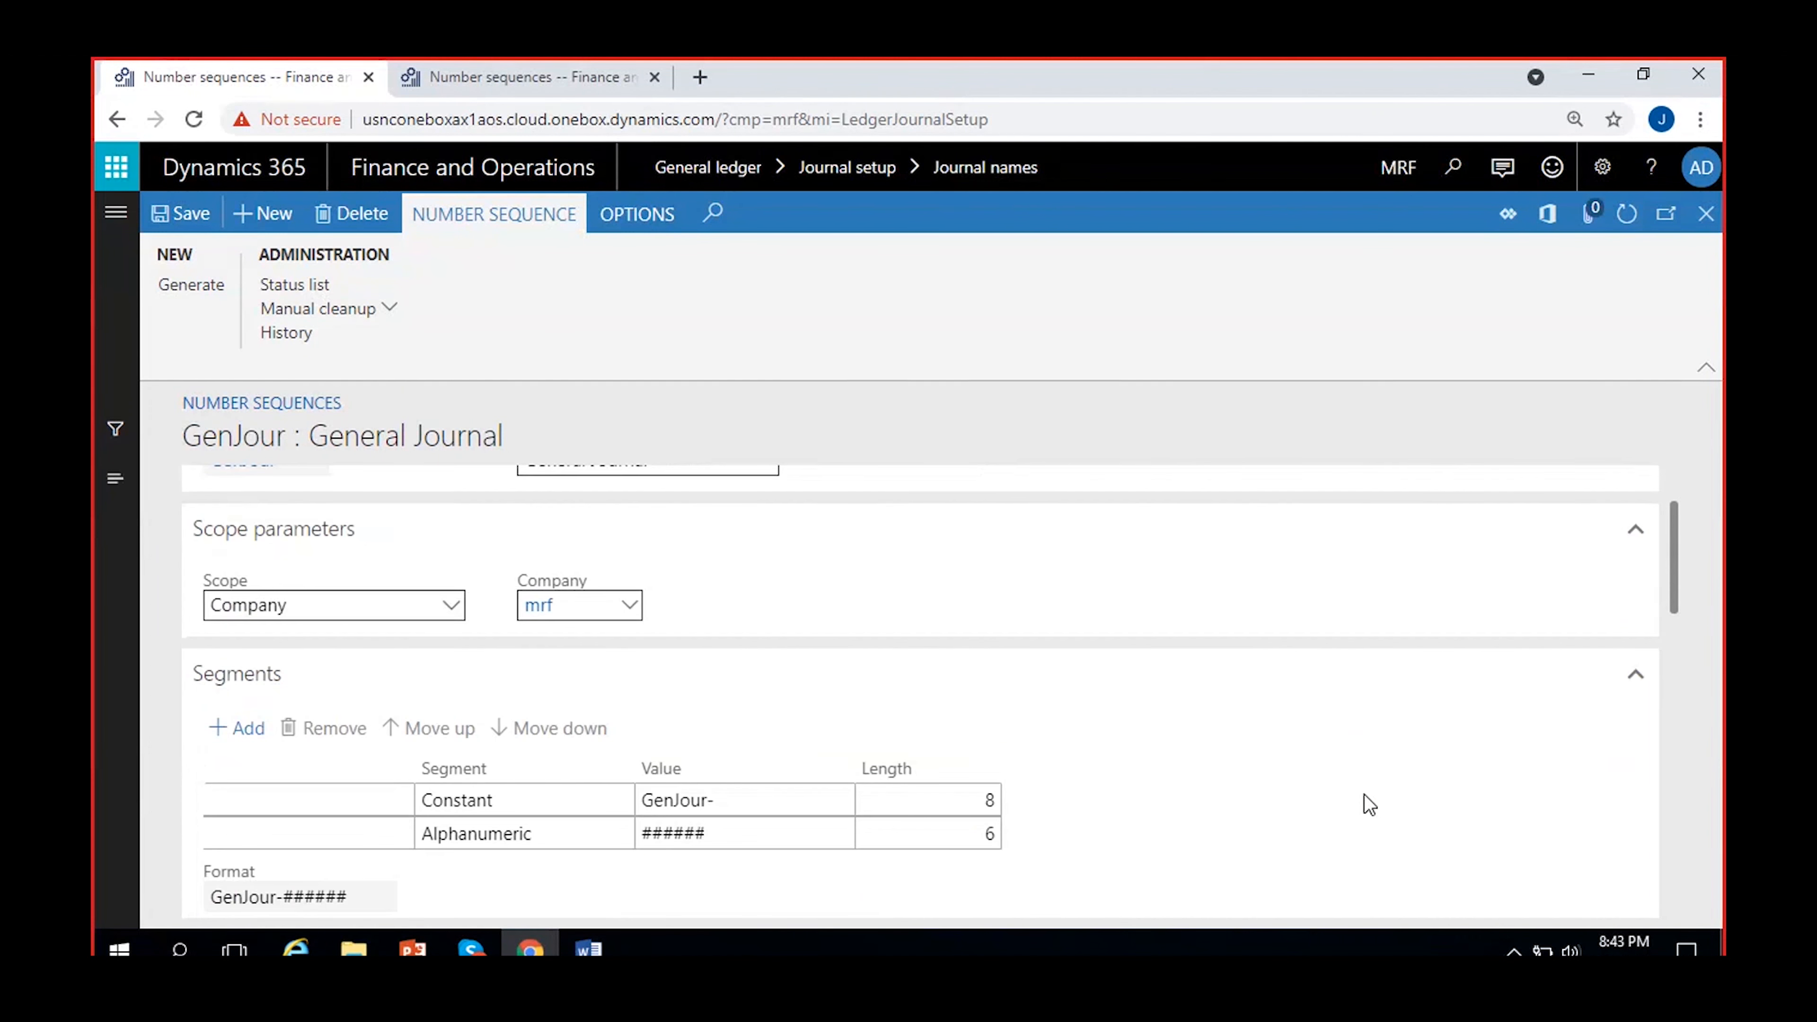
scroll(1368, 803, up, 2)
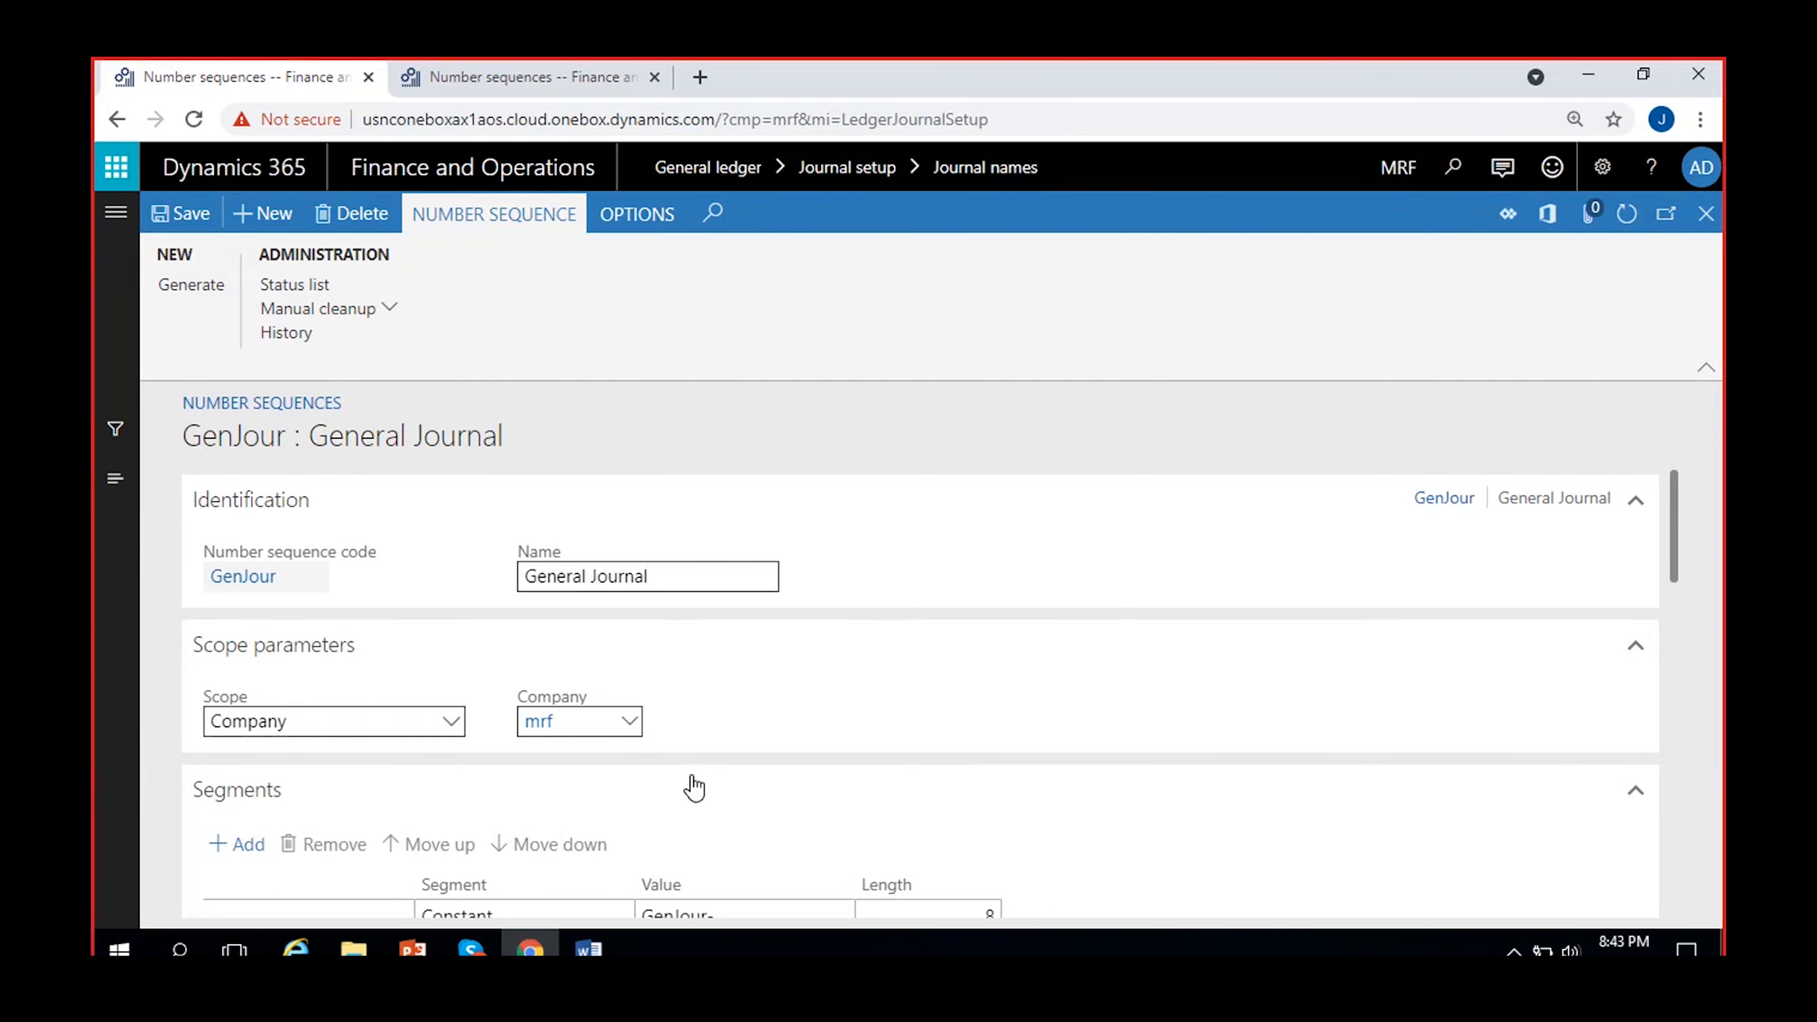
scroll(694, 788, down, 2)
scroll(1101, 797, down, 4)
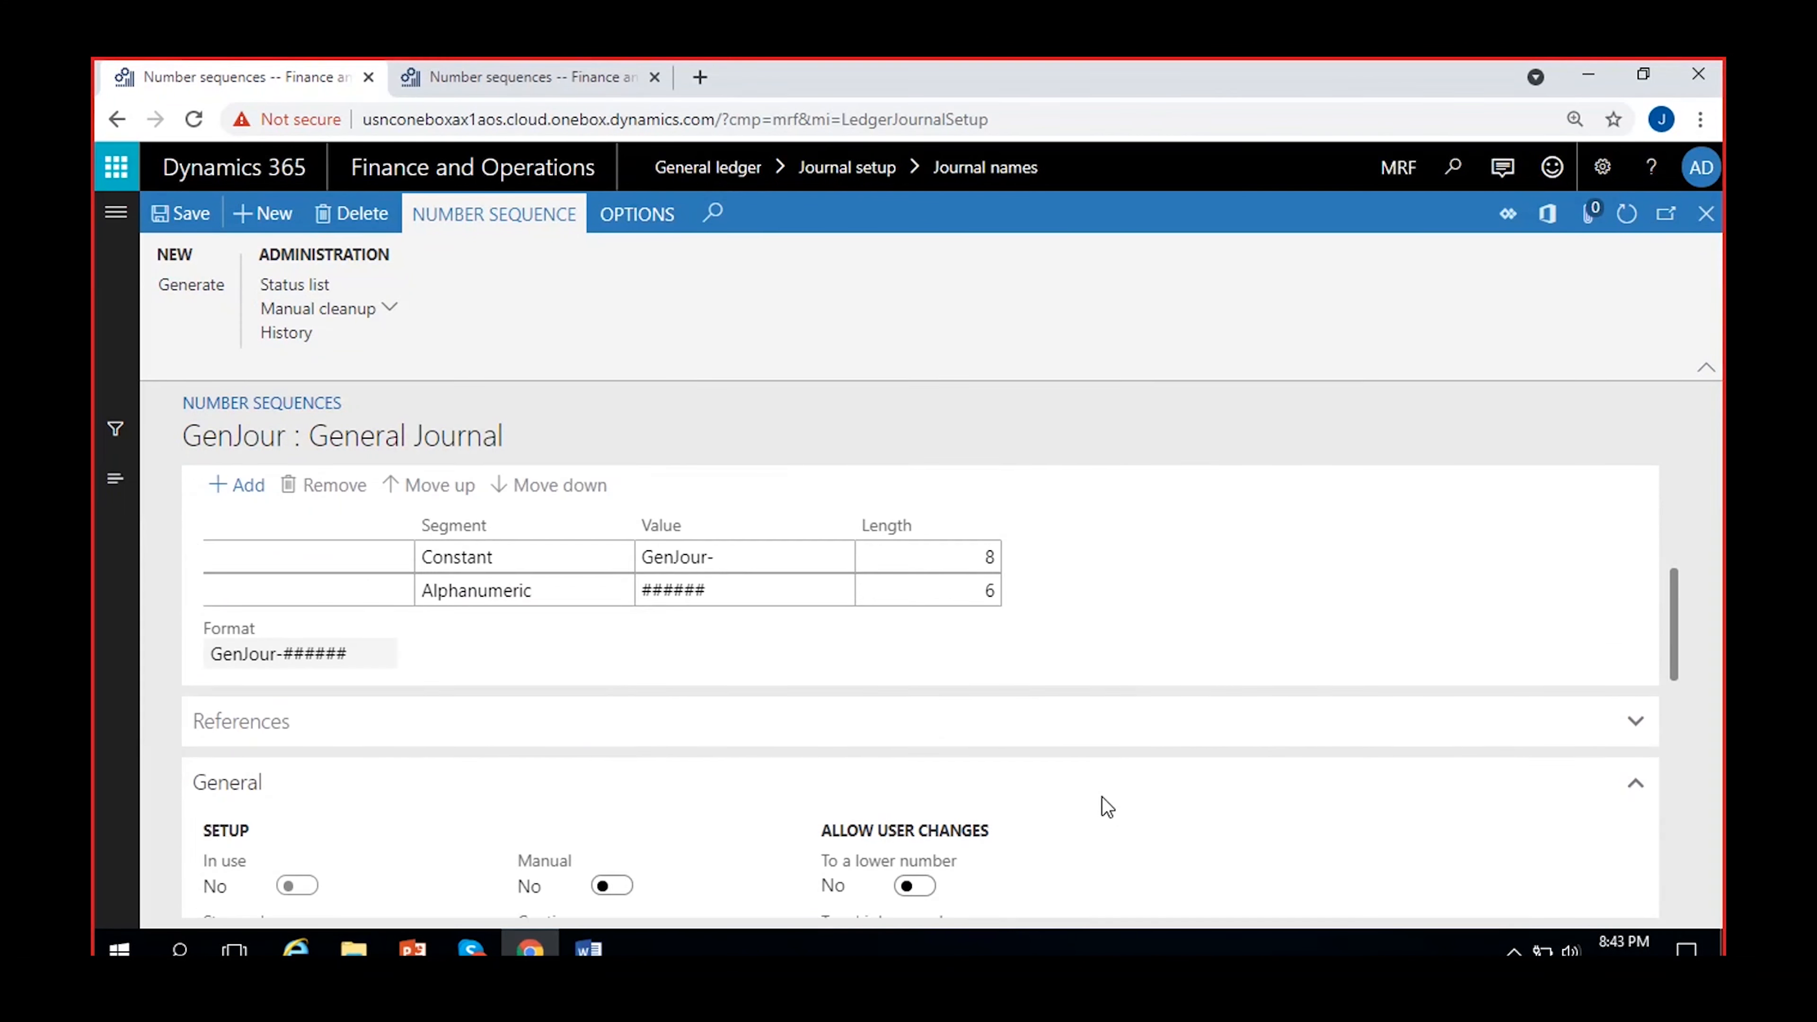
scroll(1104, 808, down, 2)
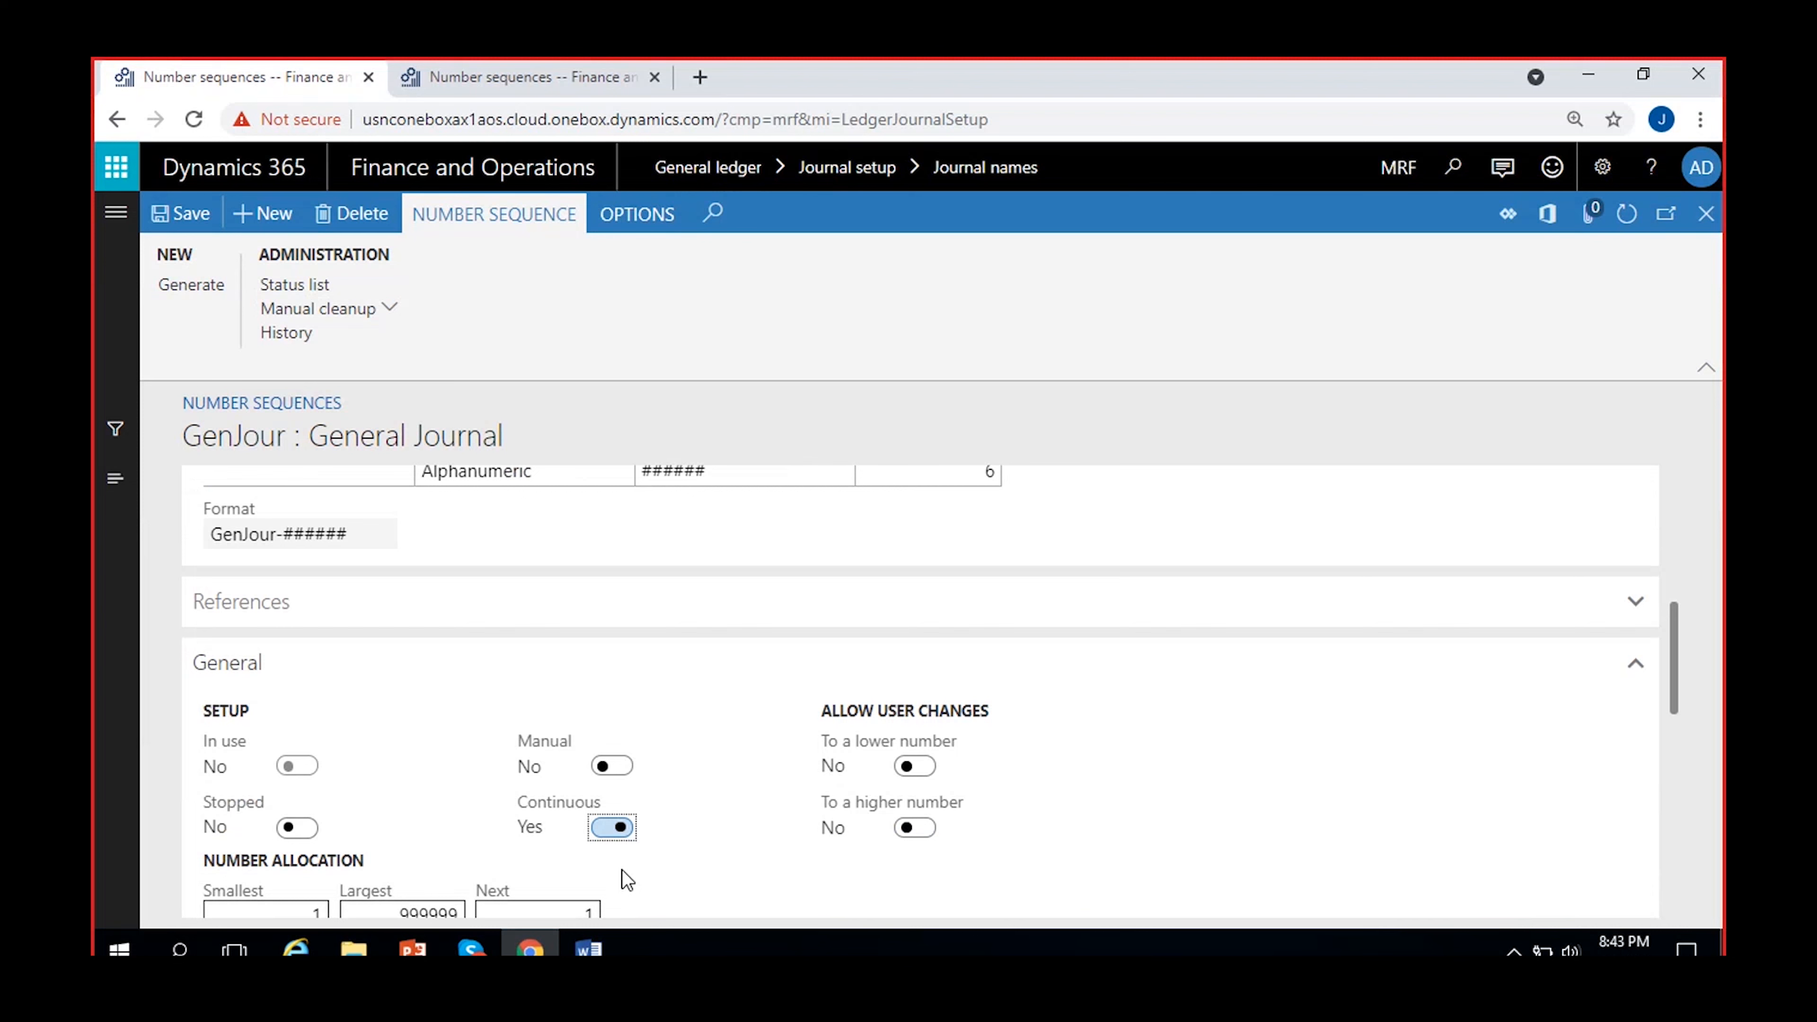
scroll(708, 826, down, 2)
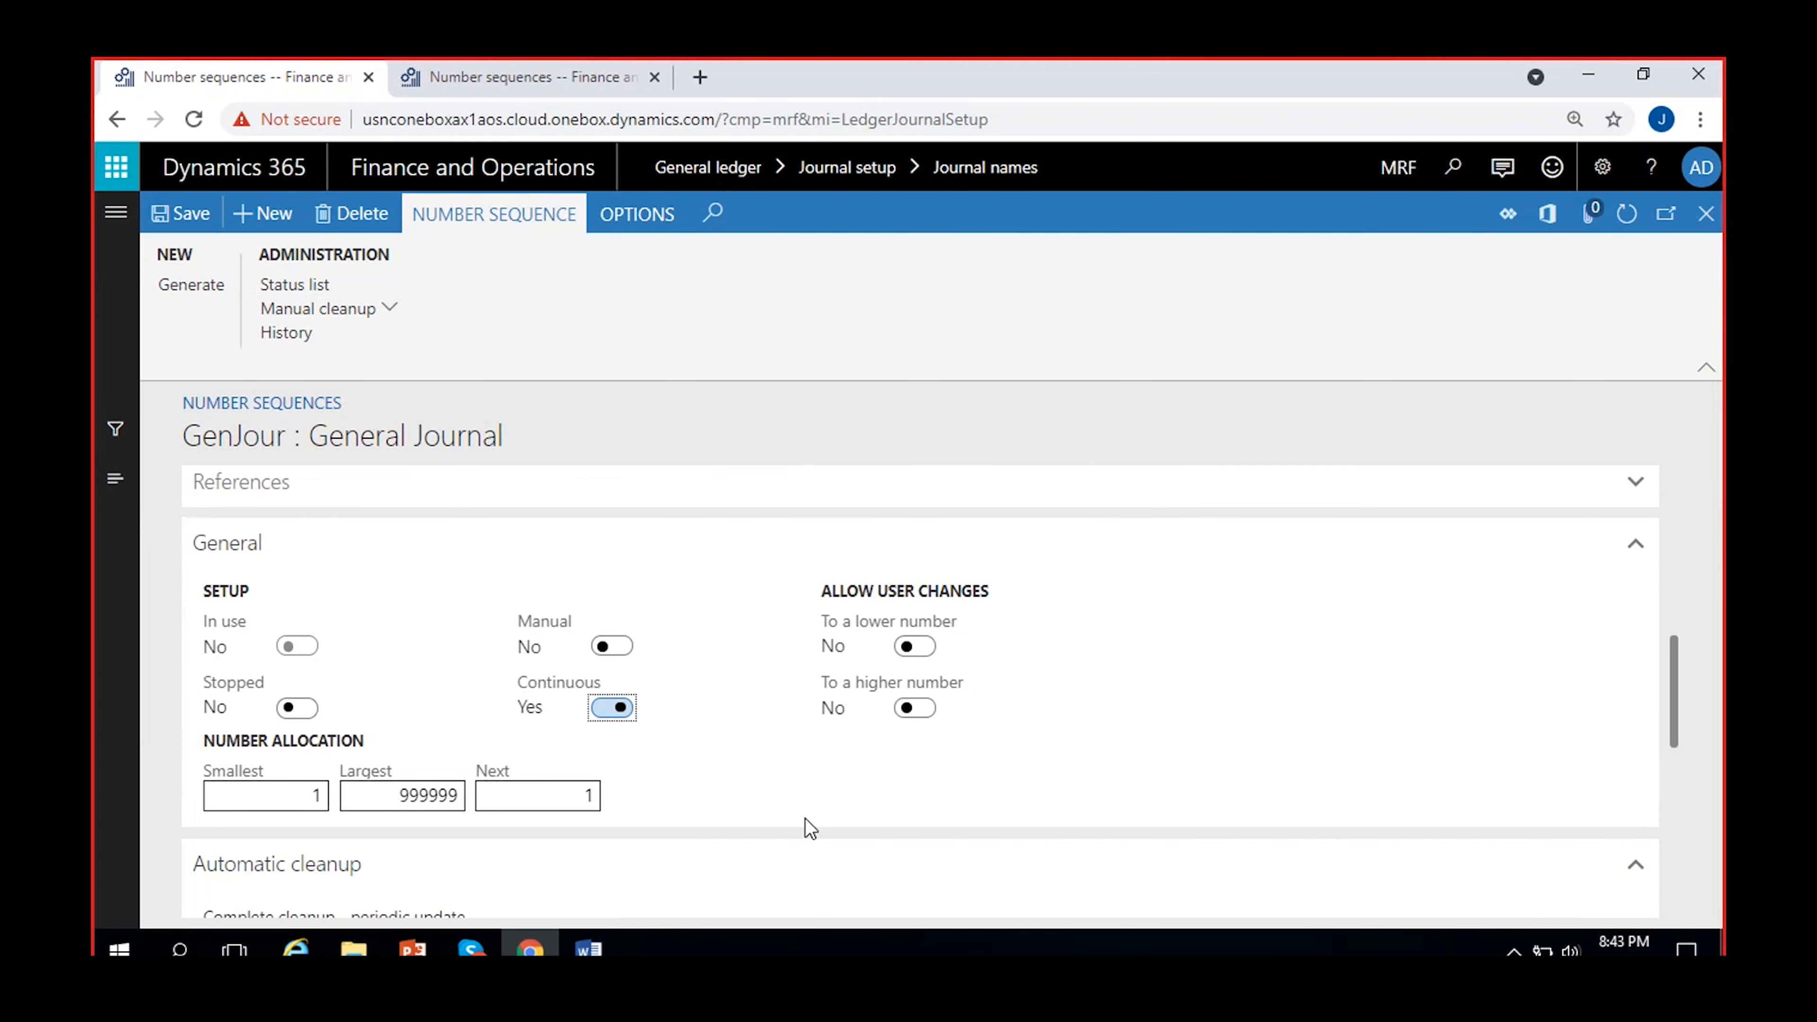
scroll(805, 818, down, 4)
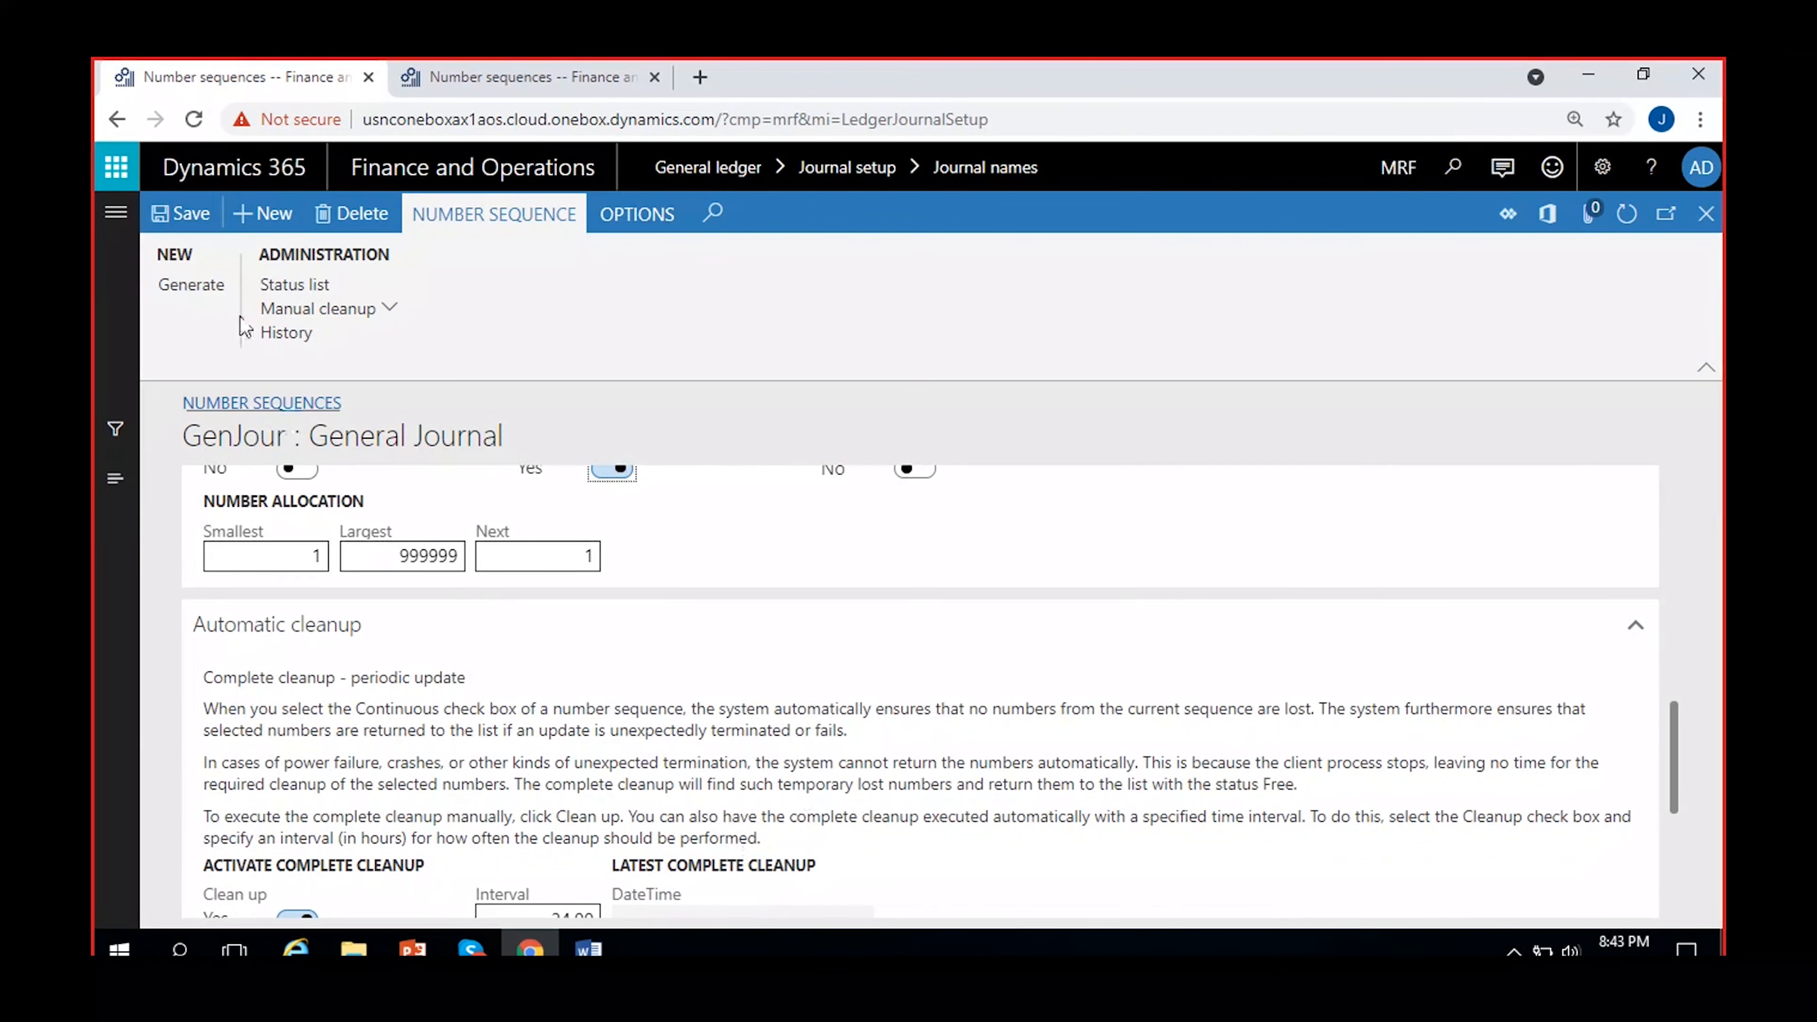
Save the GenJour number sequence and close it to return to the journal names form
click(180, 218)
scroll(770, 759, up, 1)
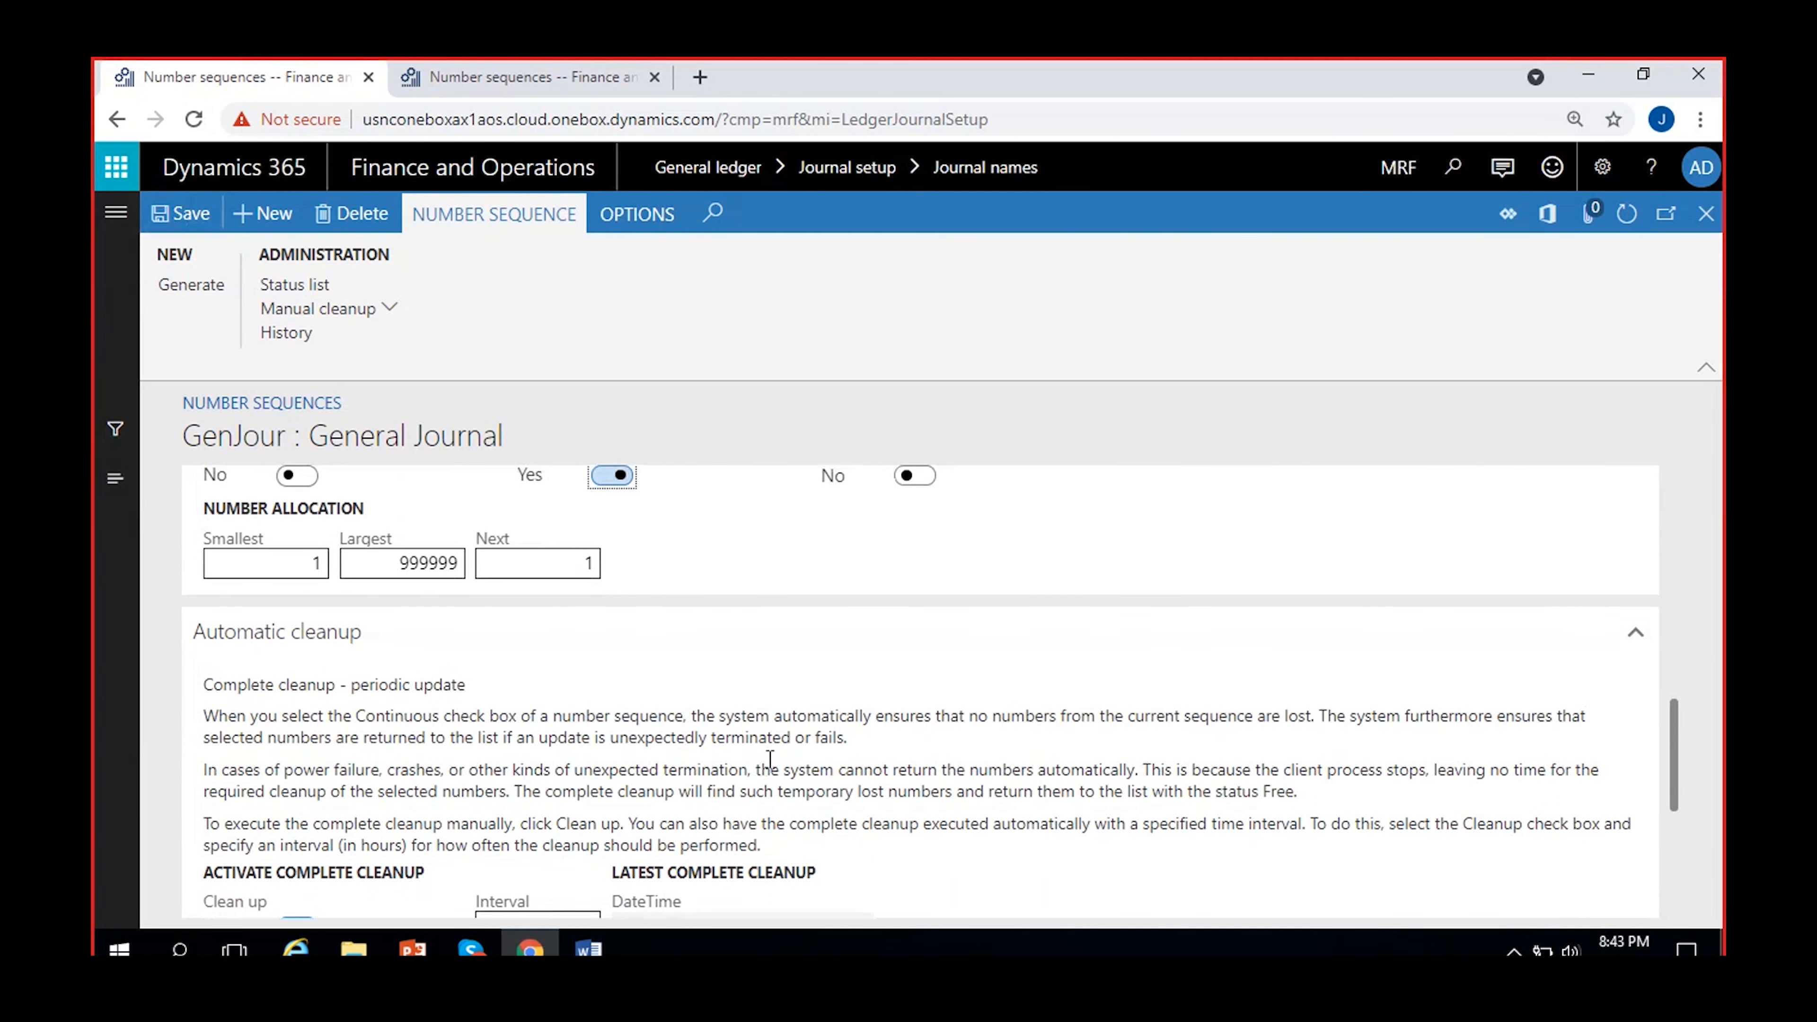
scroll(770, 760, up, 5)
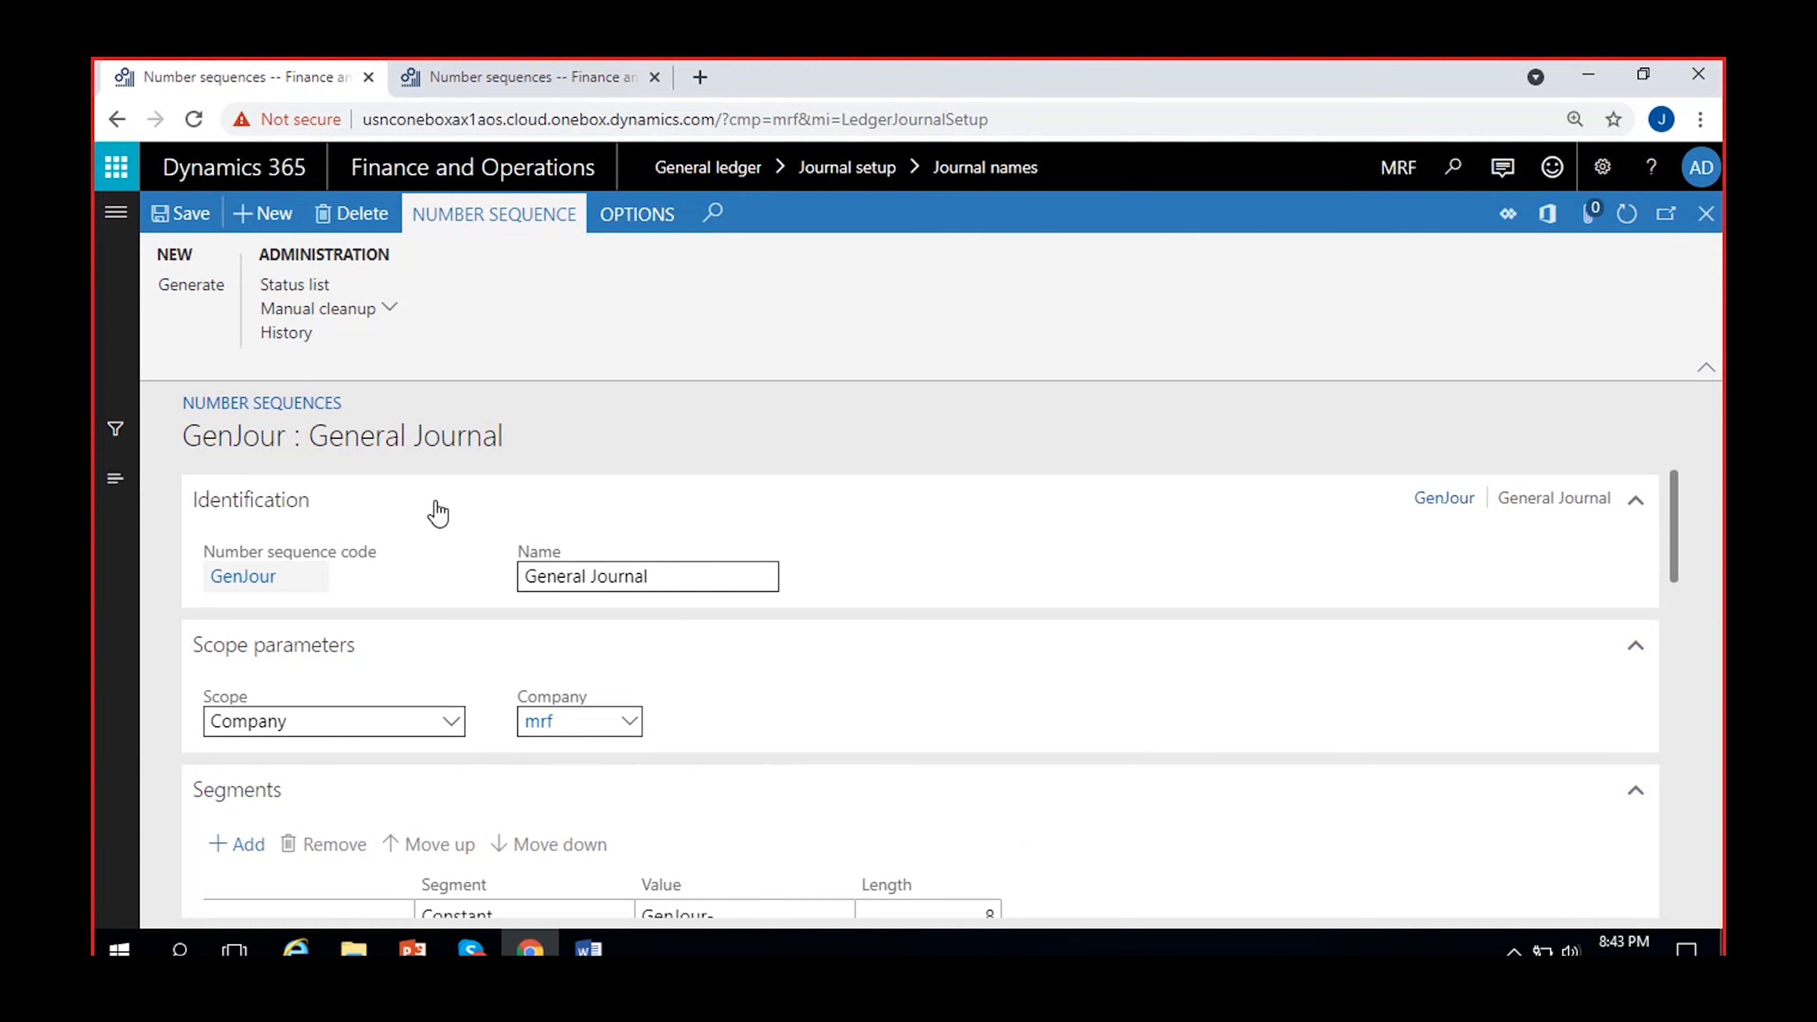
click(1708, 222)
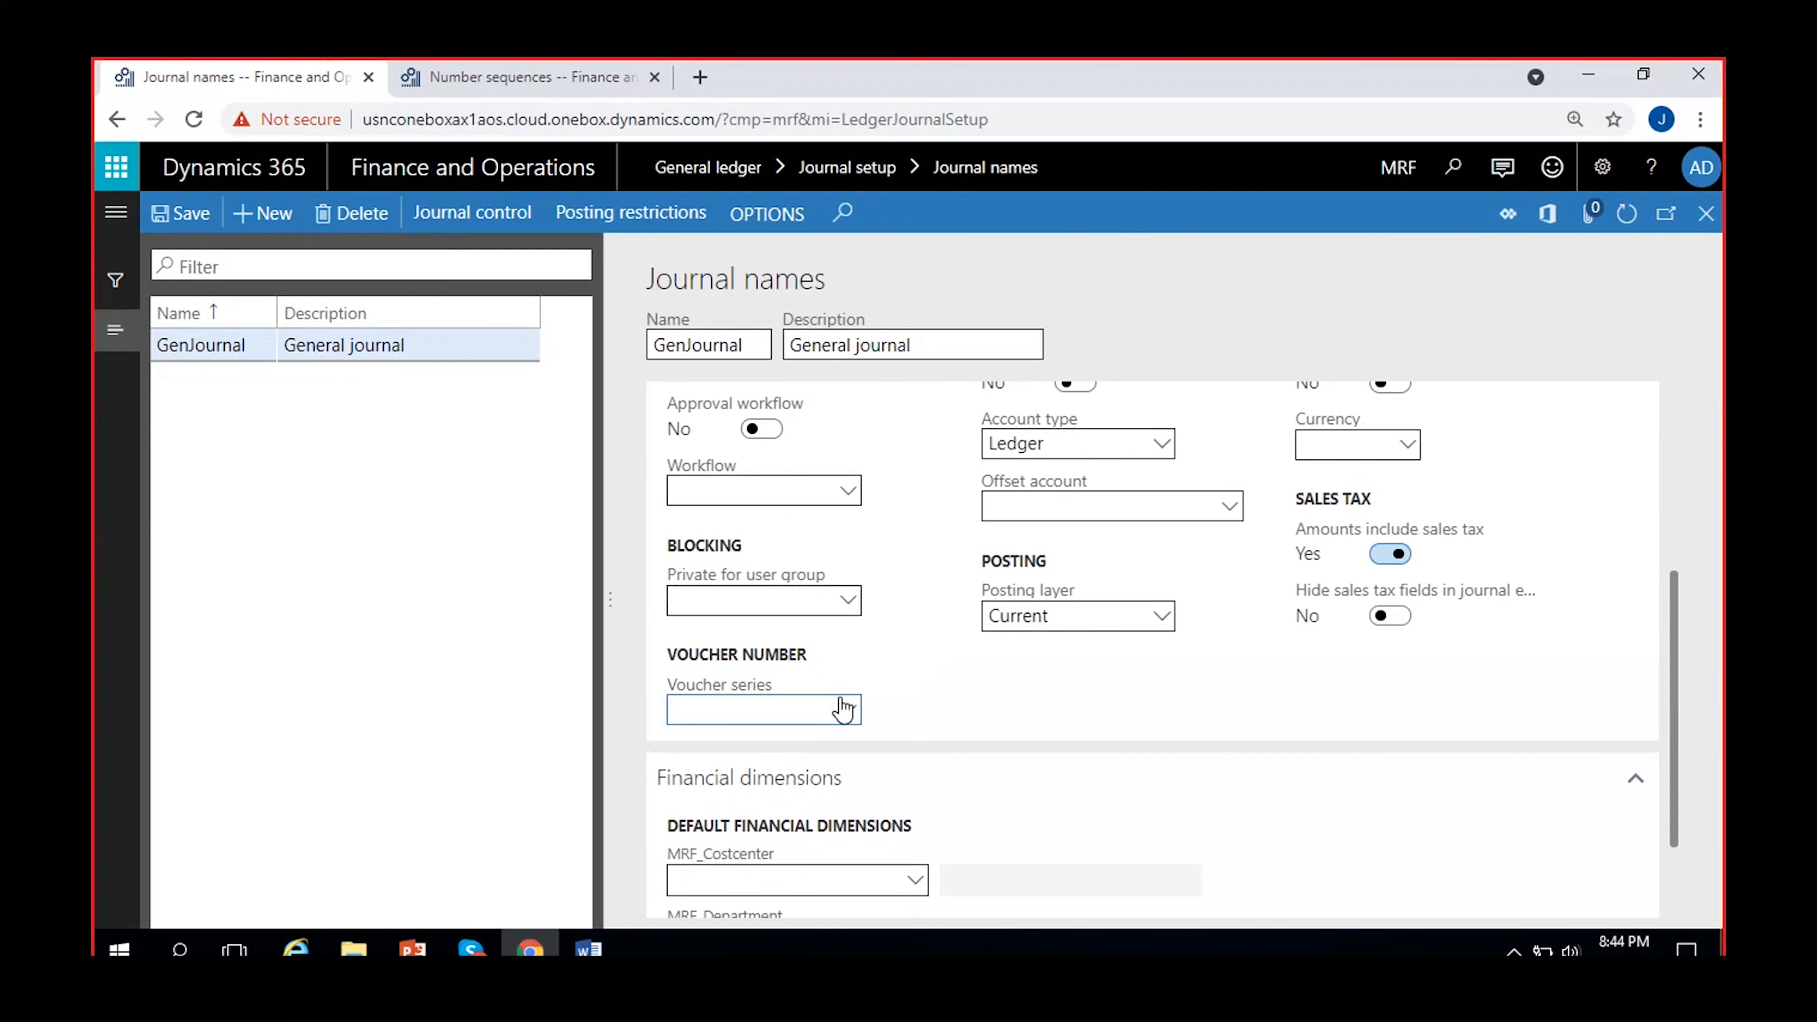
Filter the voucher series lookup by Genjo and assign the GenJour number sequence to journal name GenJournal
scroll(923, 637, up, 5)
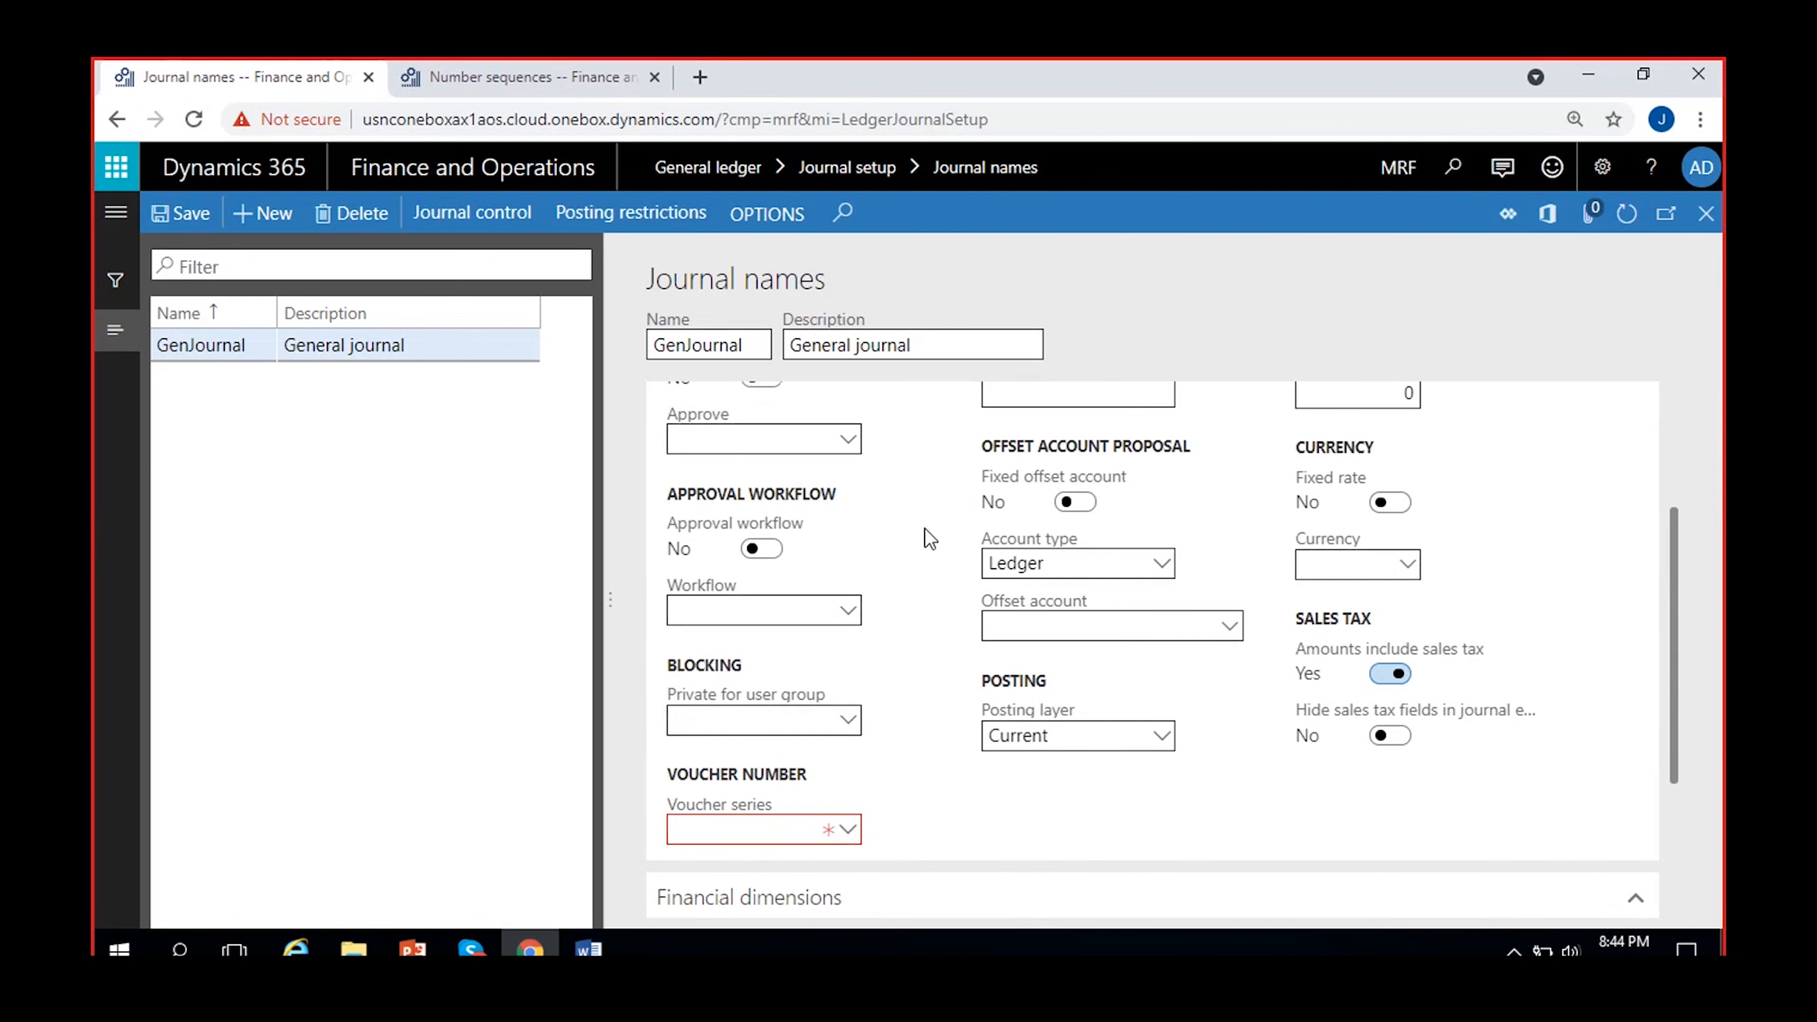
scroll(951, 634, down, 4)
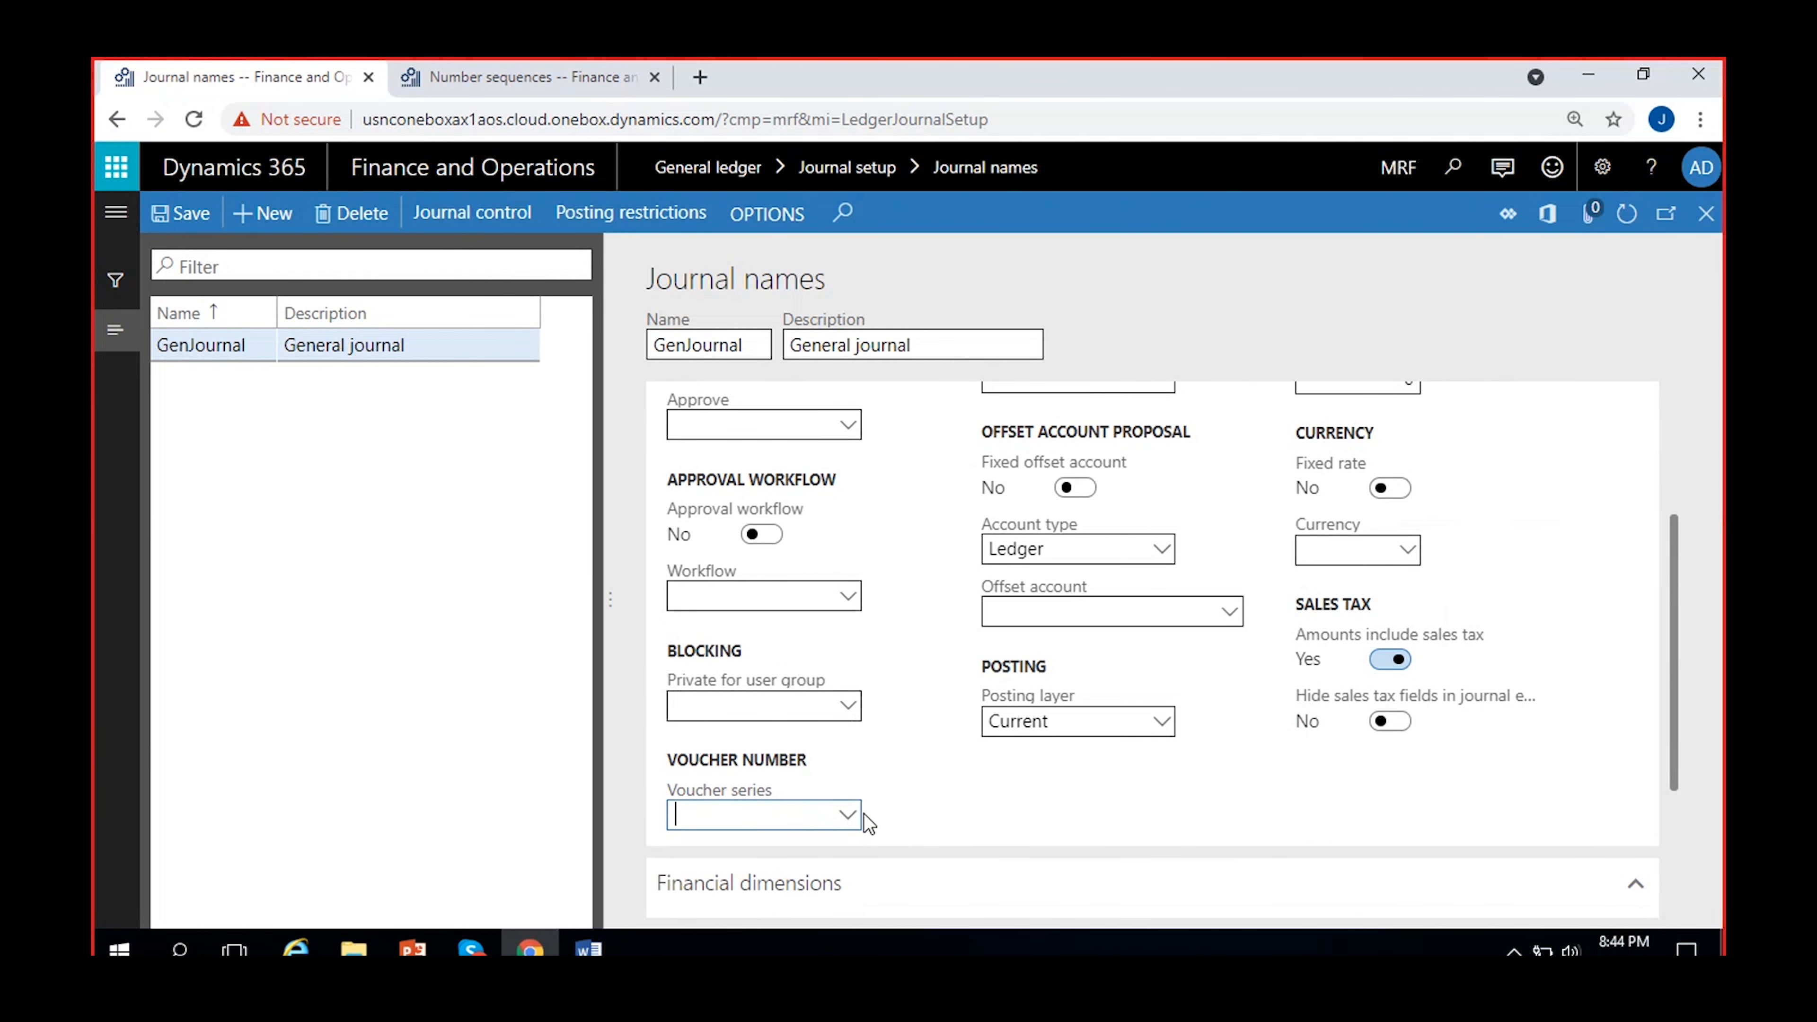
click(847, 815)
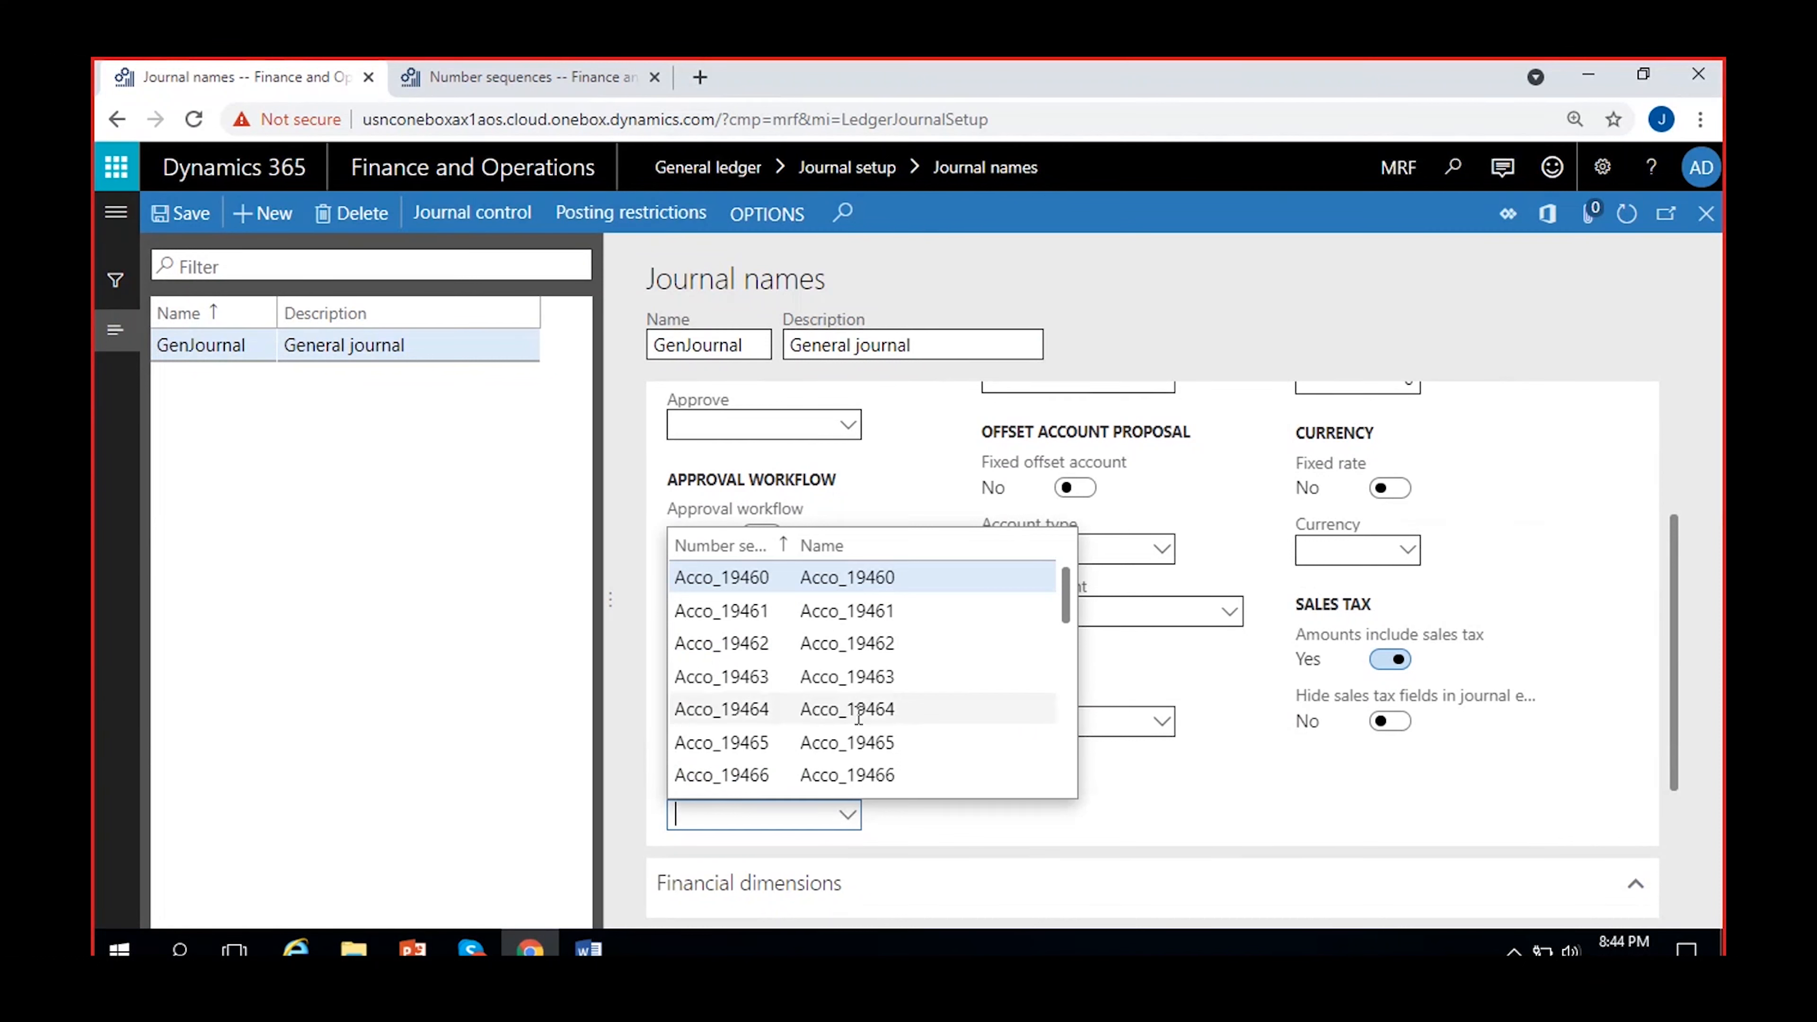
scroll(866, 716, down, 7)
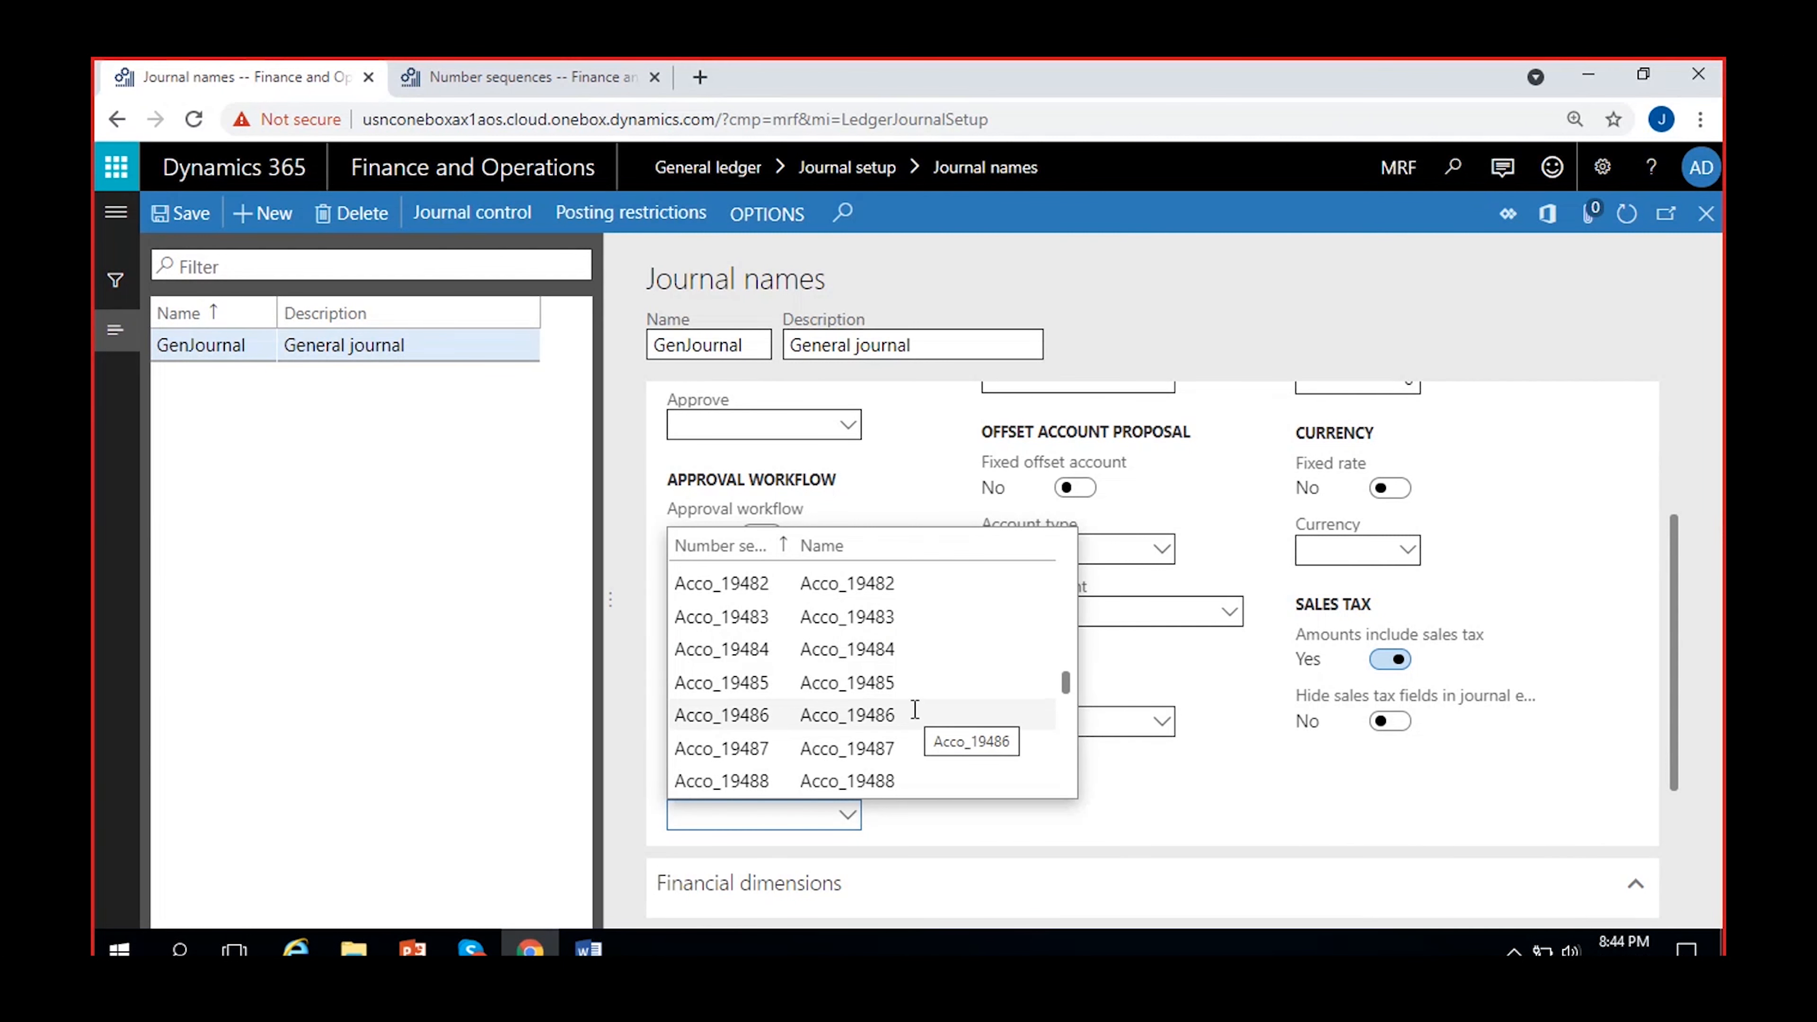
click(1138, 819)
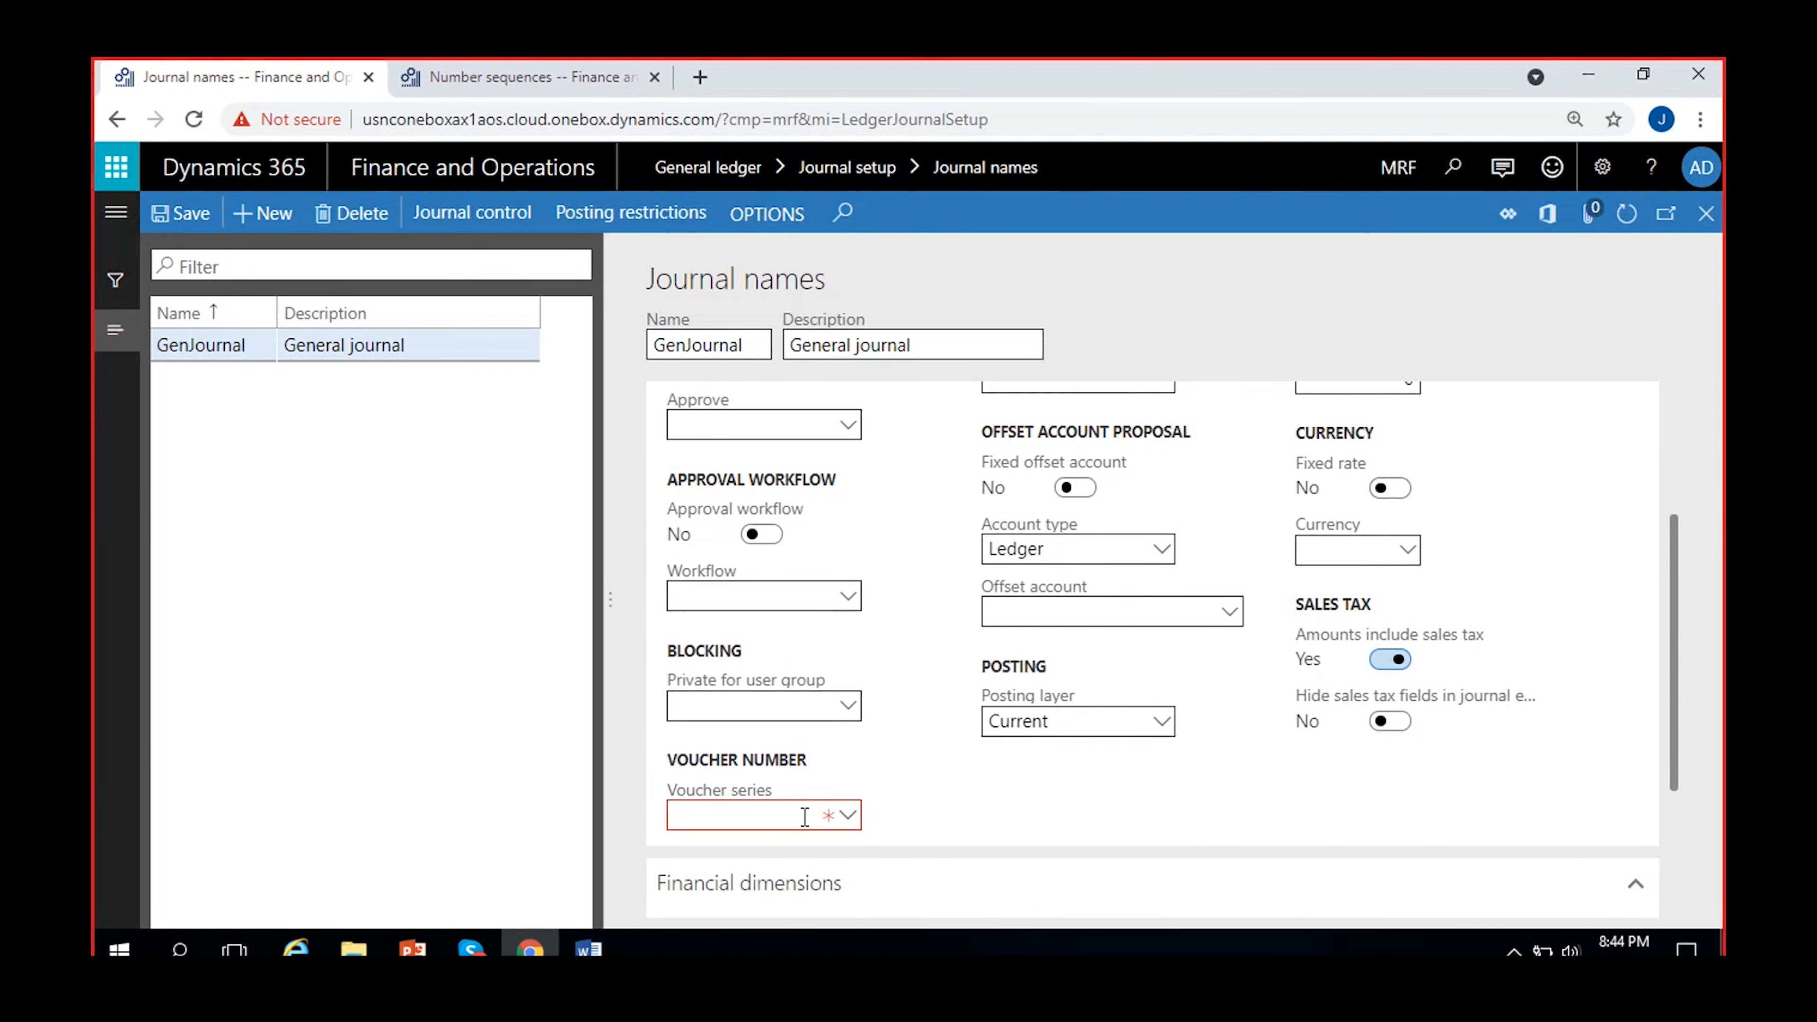
text(Gene)
key(BackSpace)
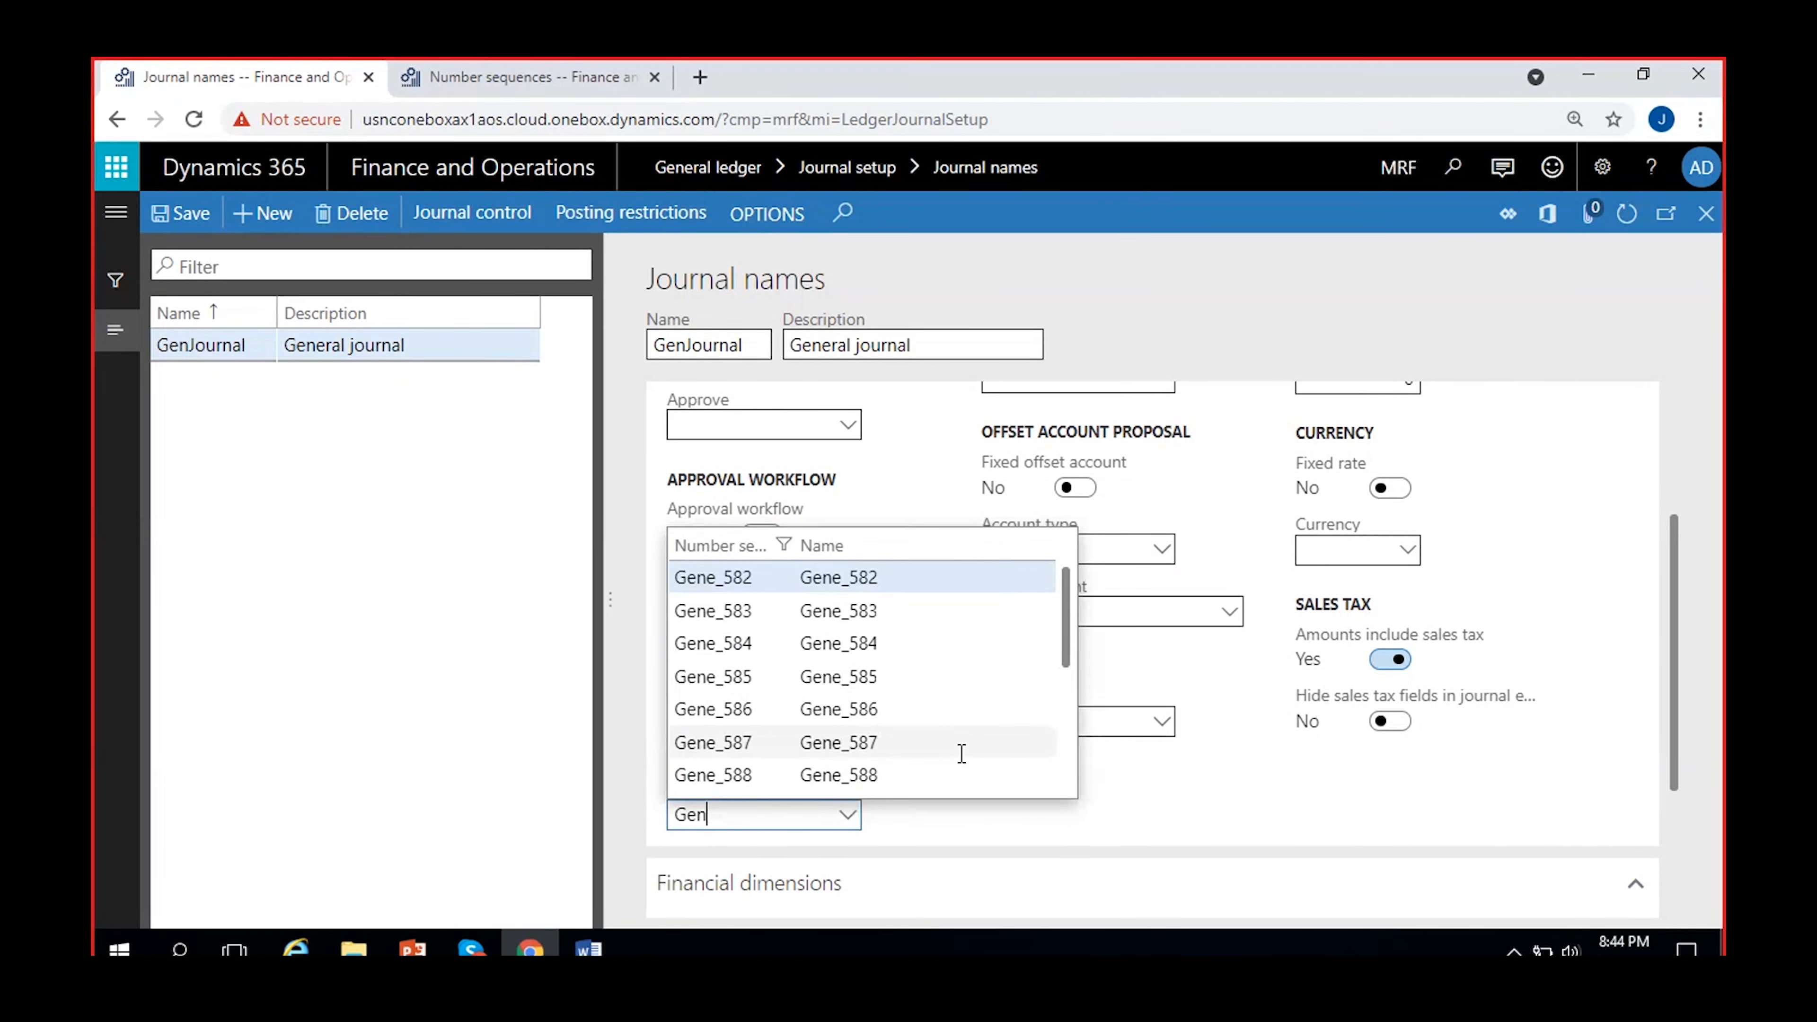
text(jo)
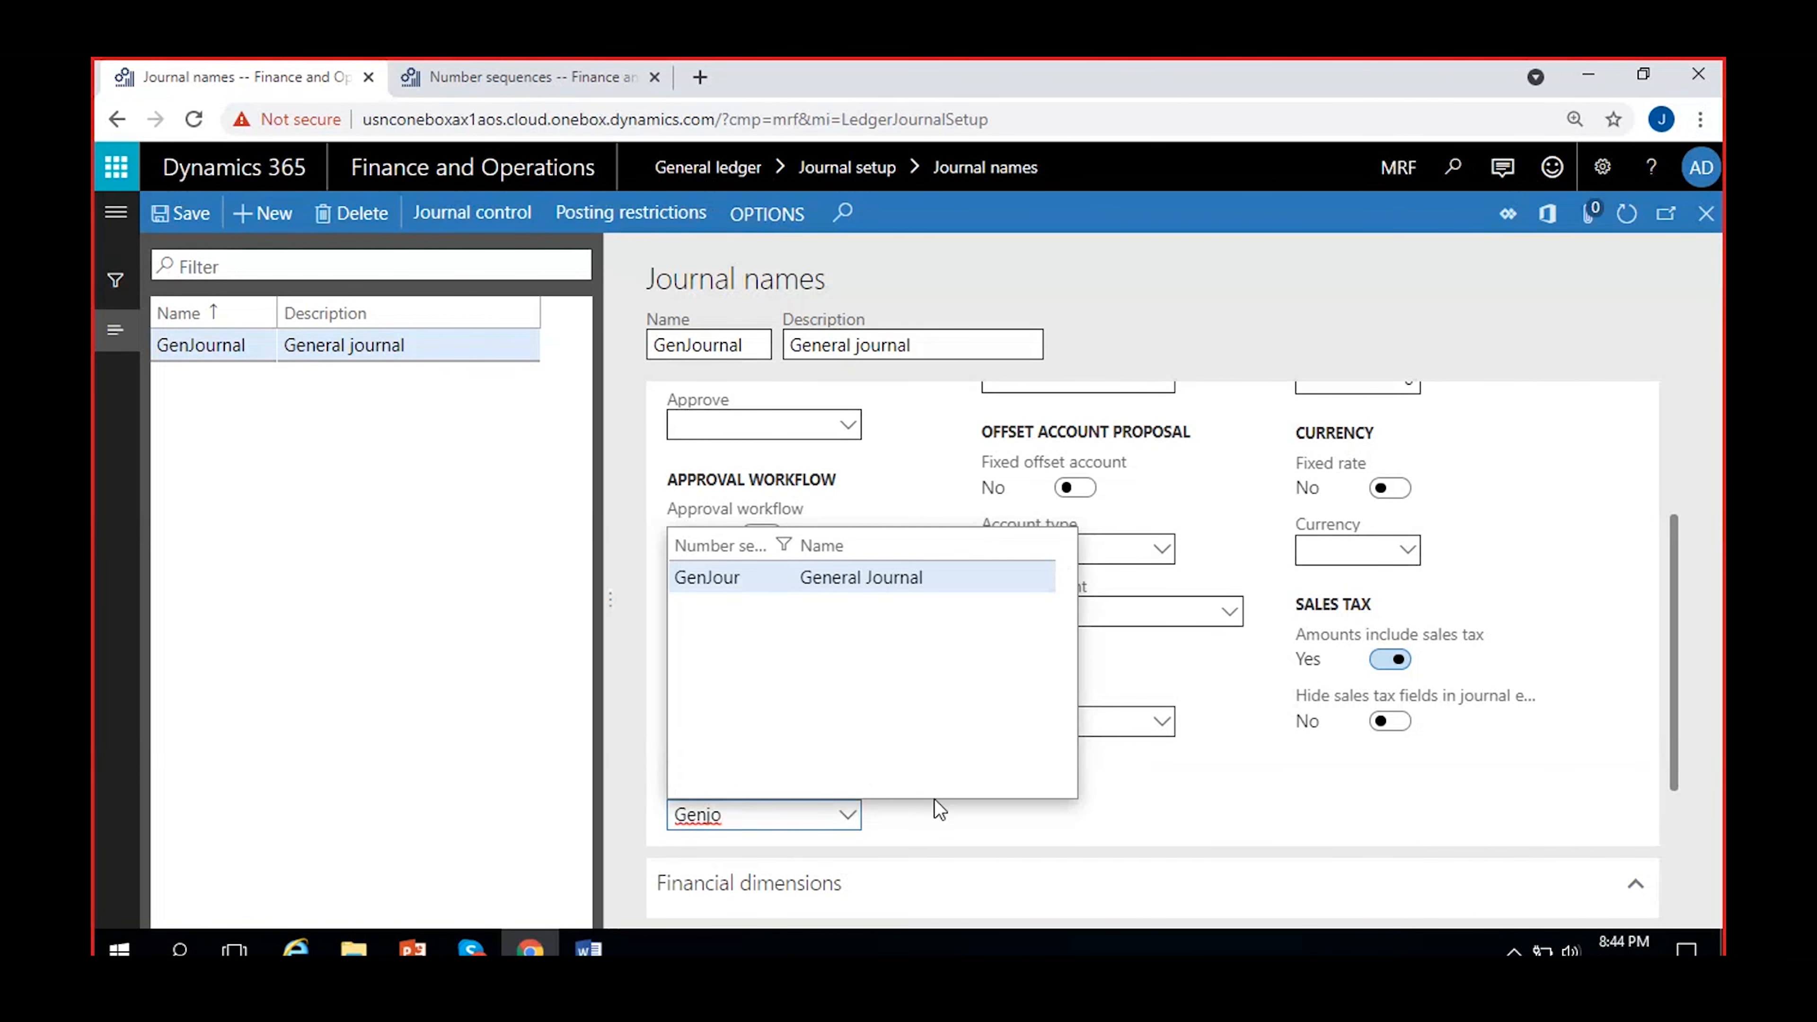
click(888, 584)
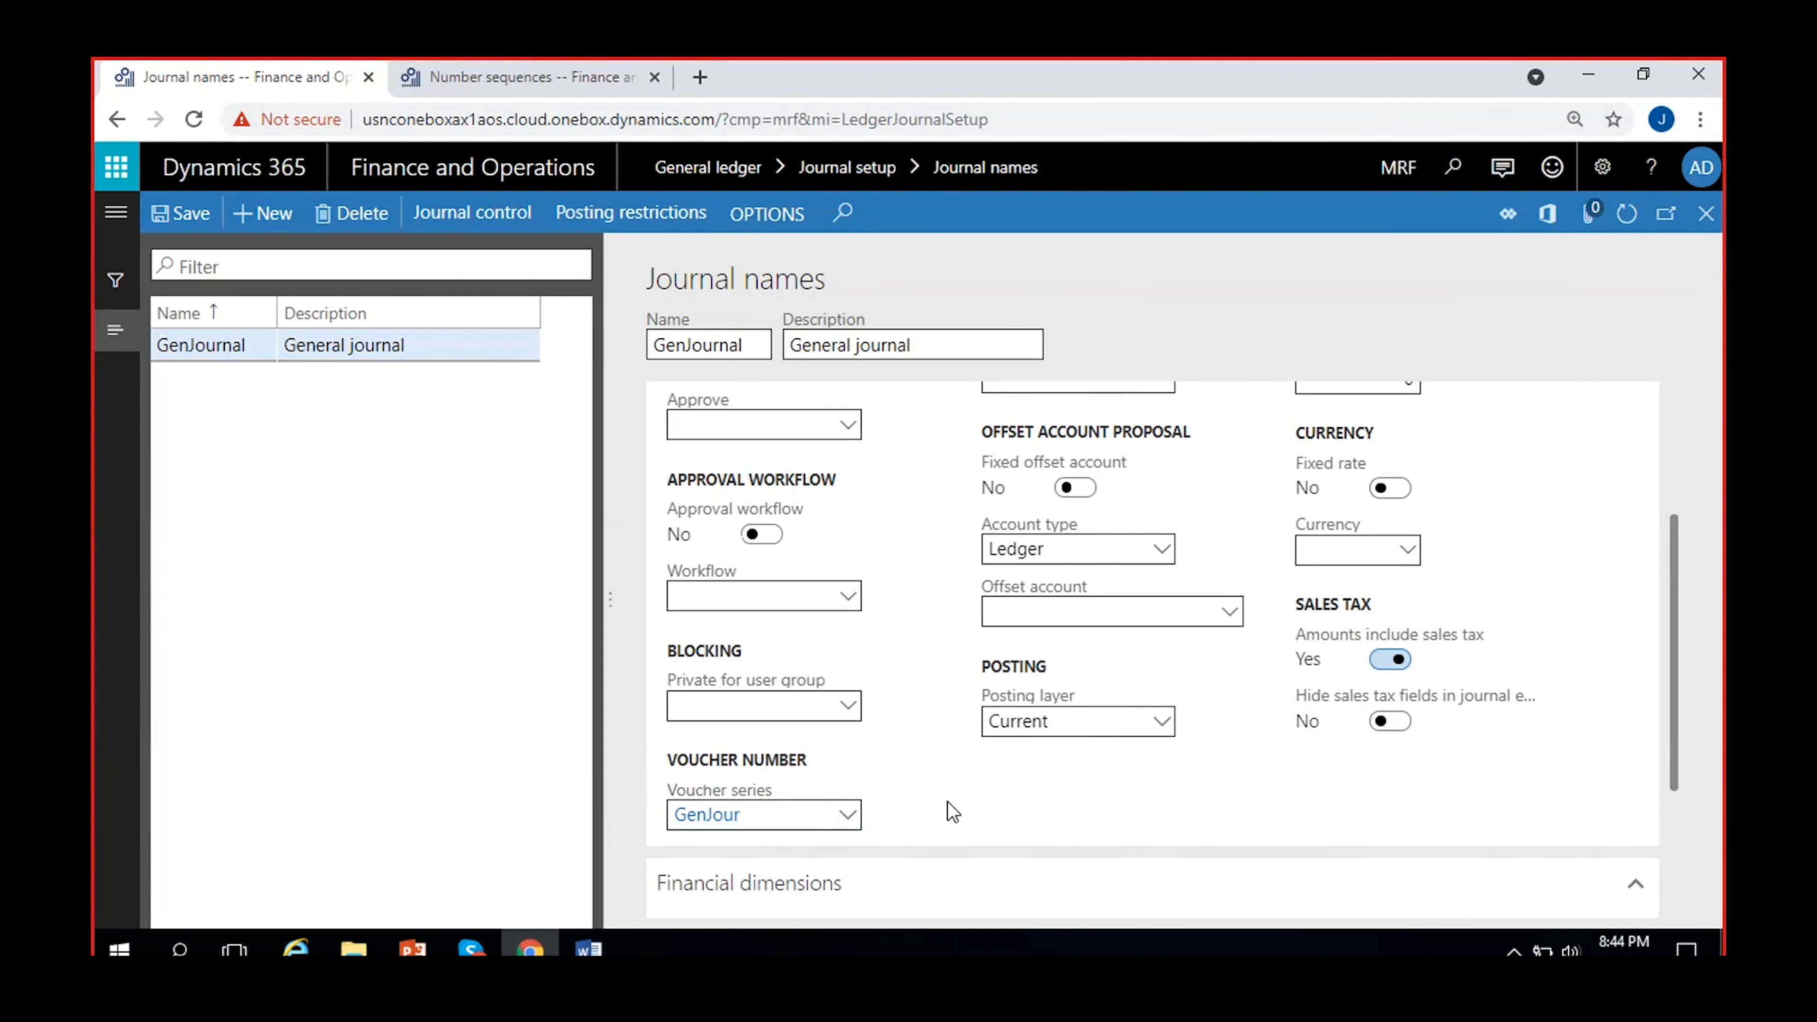
Review the general settings and default financial dimensions of journal name GenJournal
scroll(947, 801, down, 3)
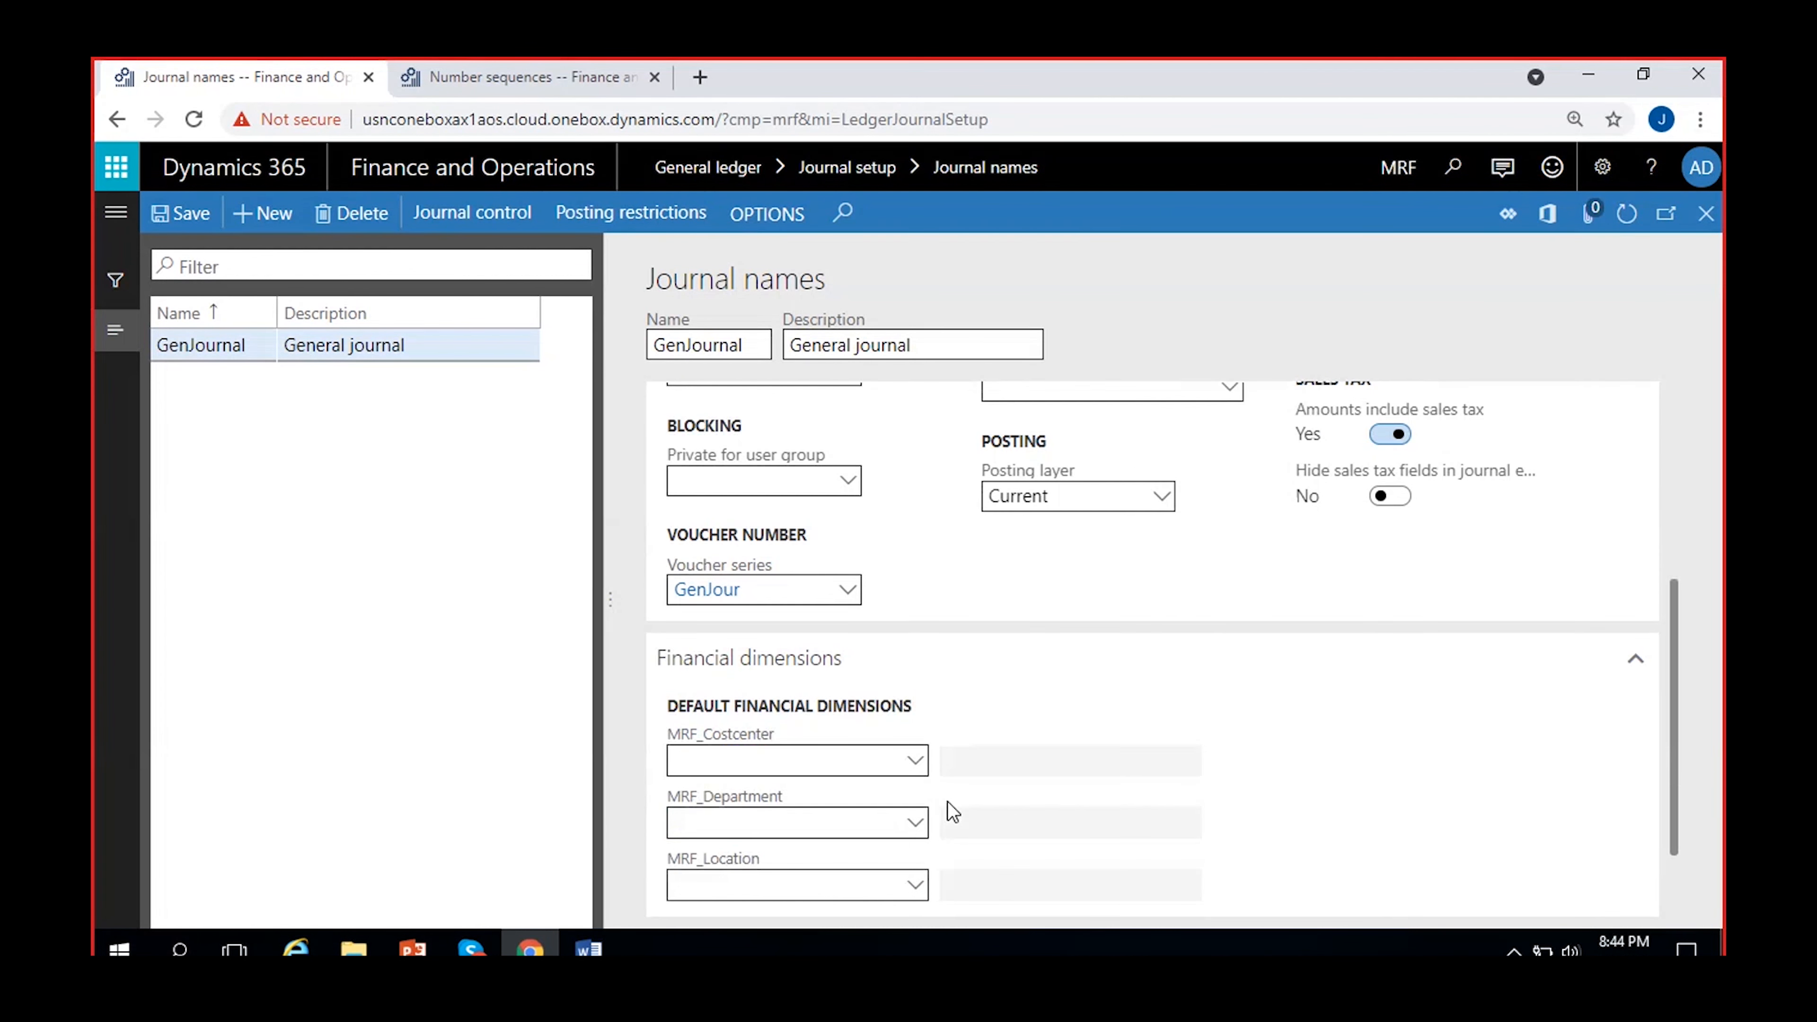
scroll(929, 733, up, 6)
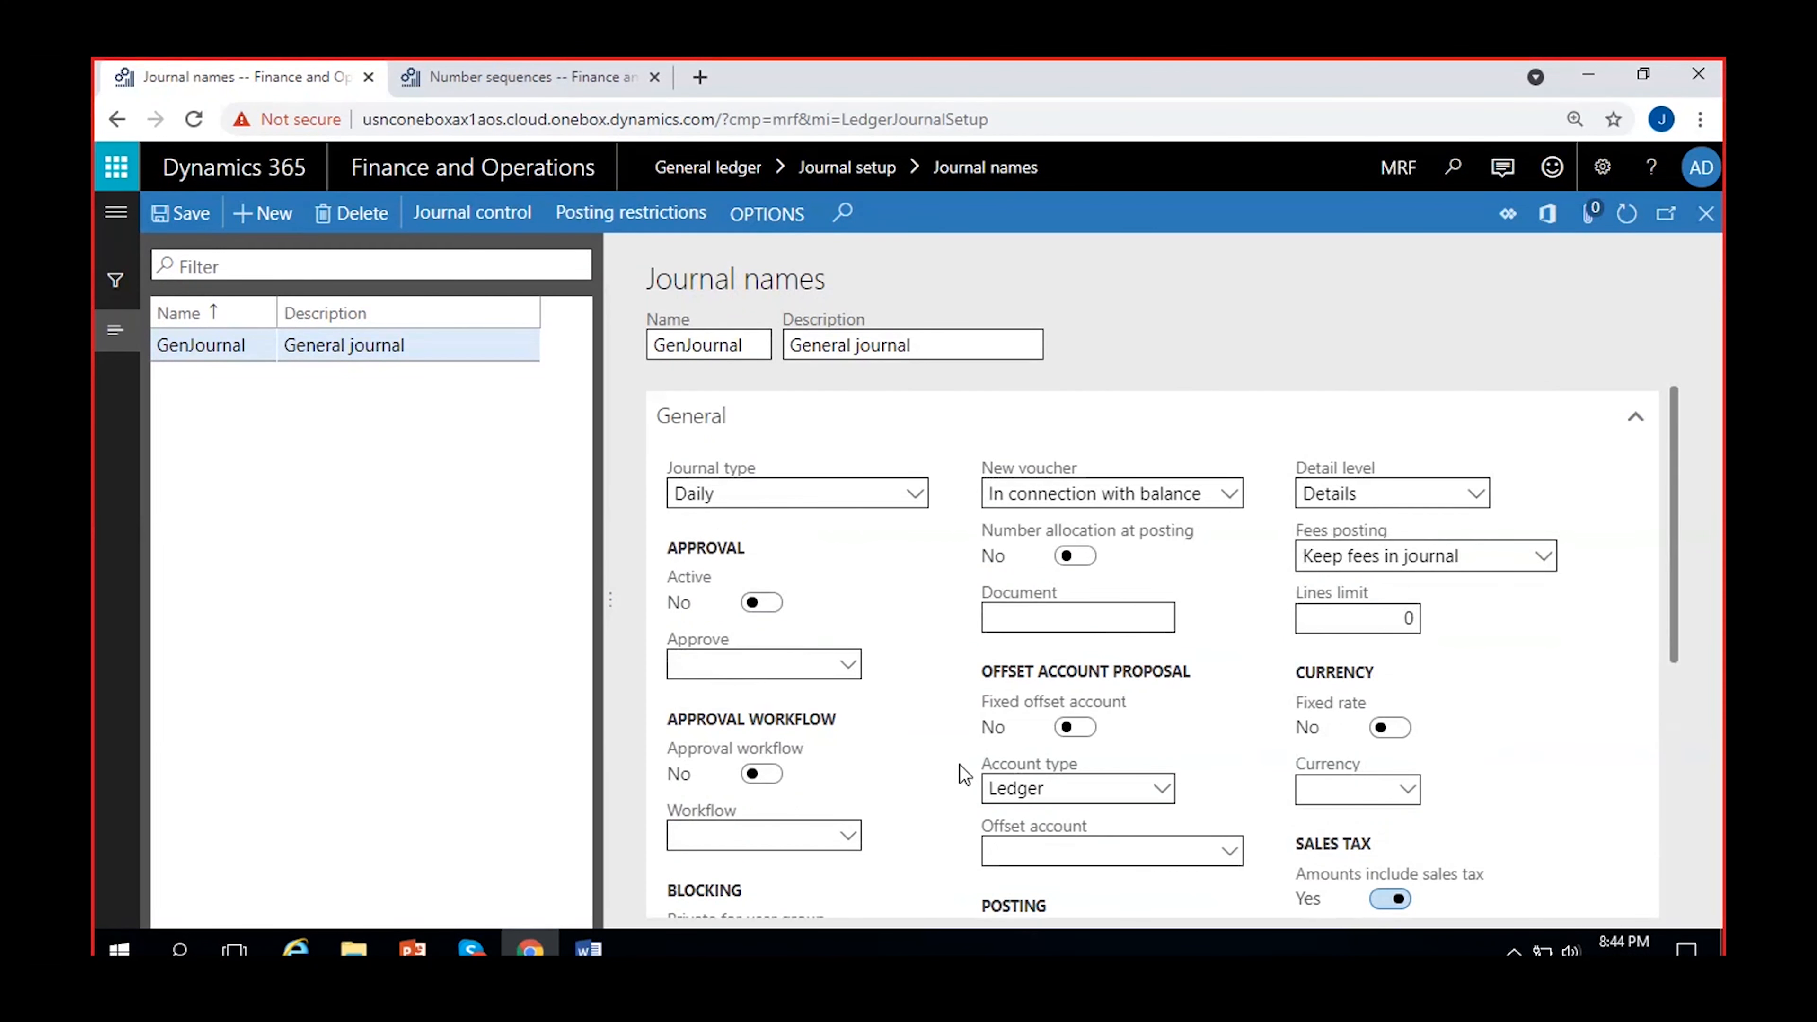
scroll(960, 764, down, 2)
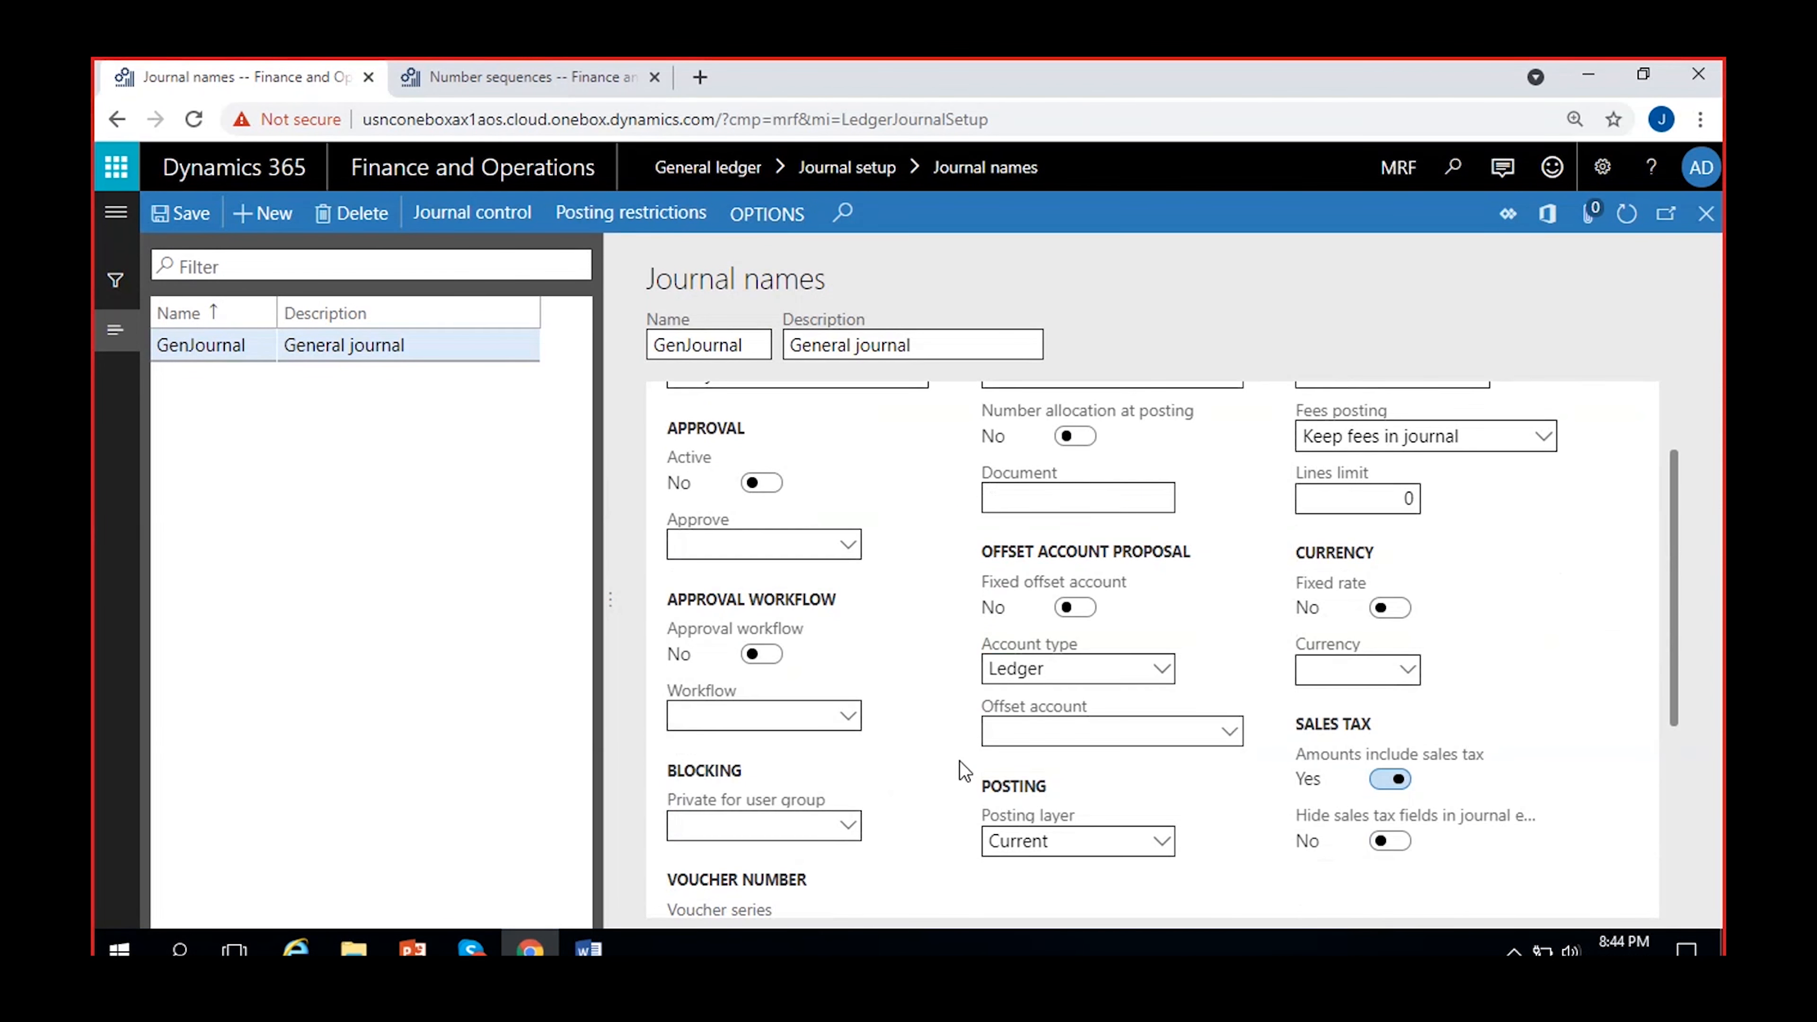
Check the remaining general settings of journal name GenJournal and save the record
scroll(964, 771, down, 2)
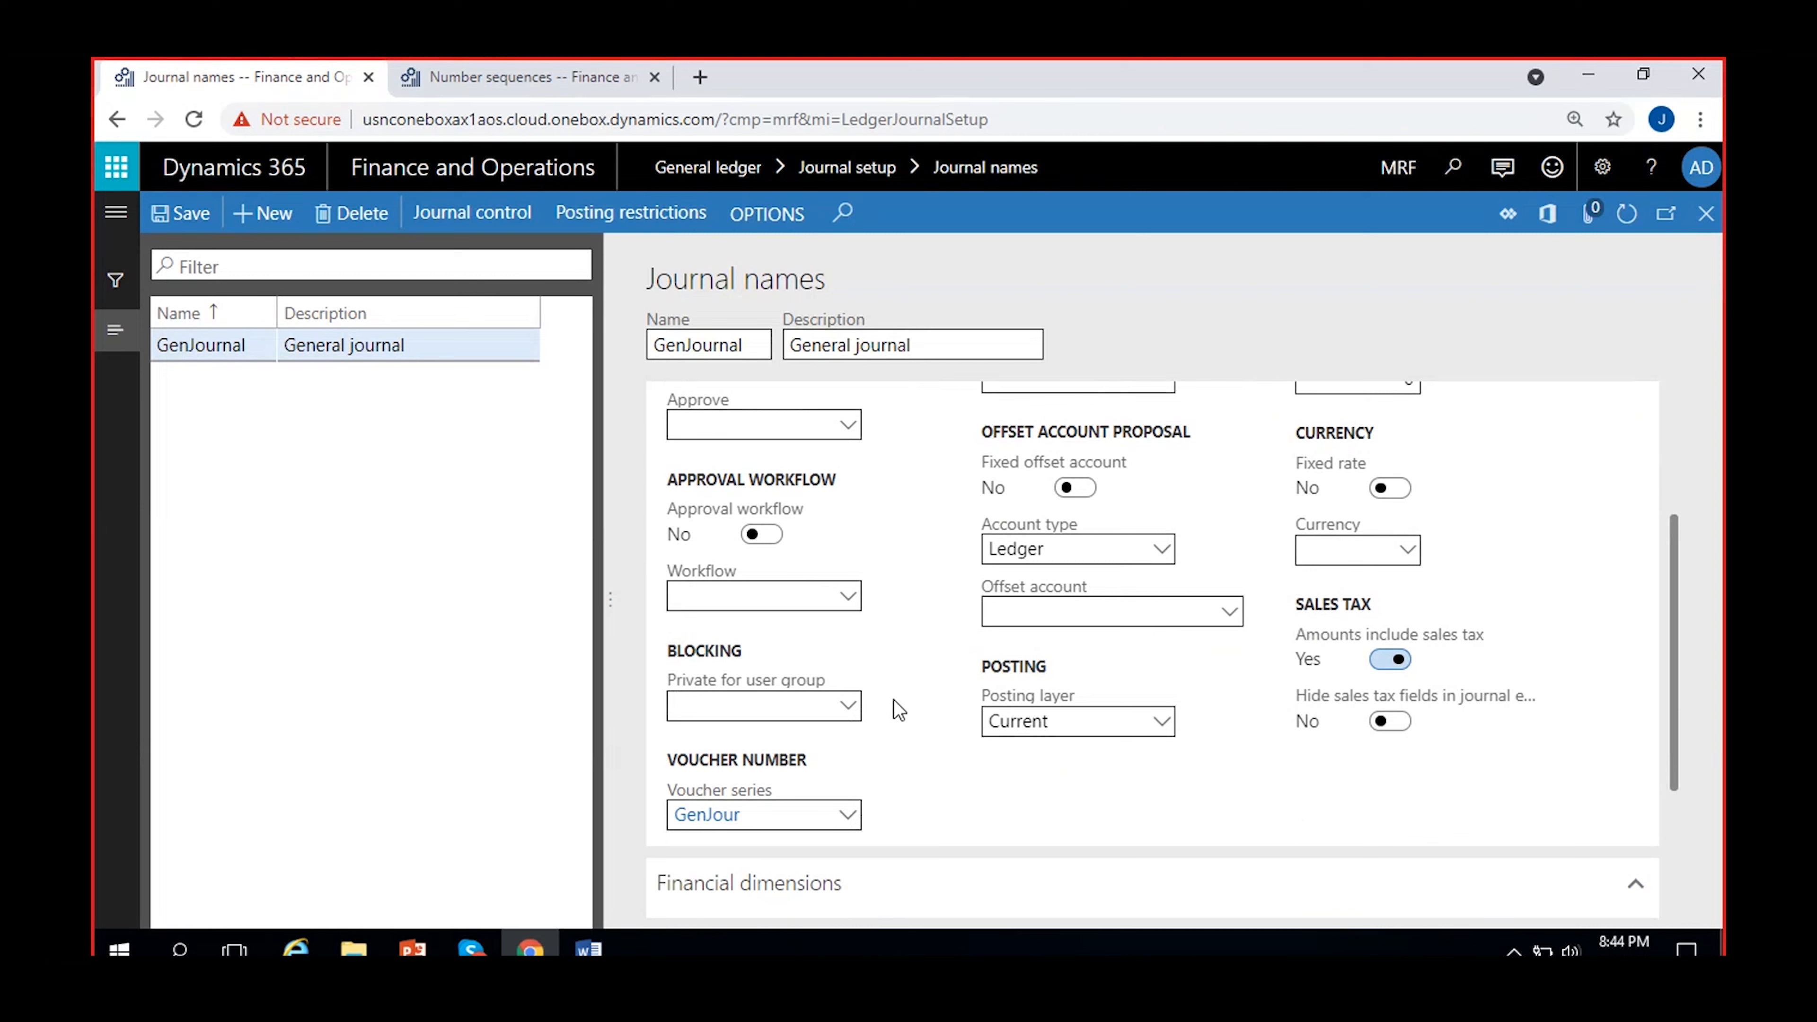
scroll(943, 771, up, 4)
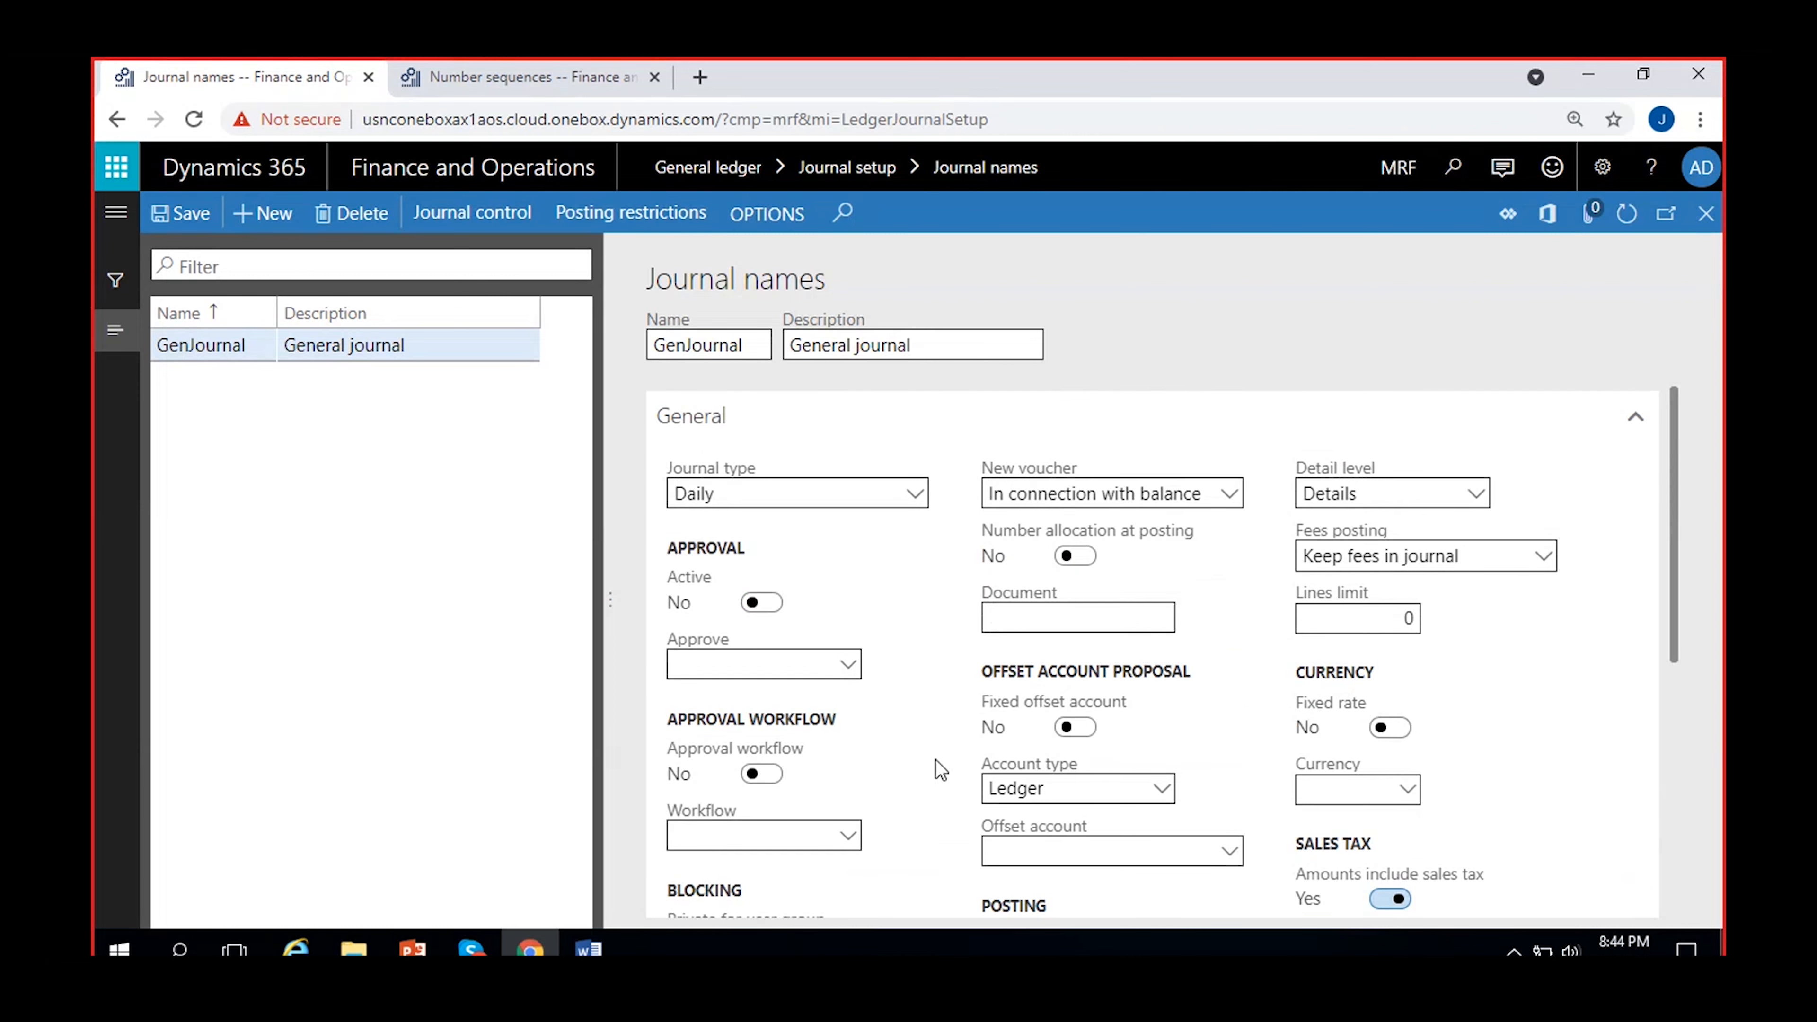
click(186, 223)
scroll(908, 676, up, 7)
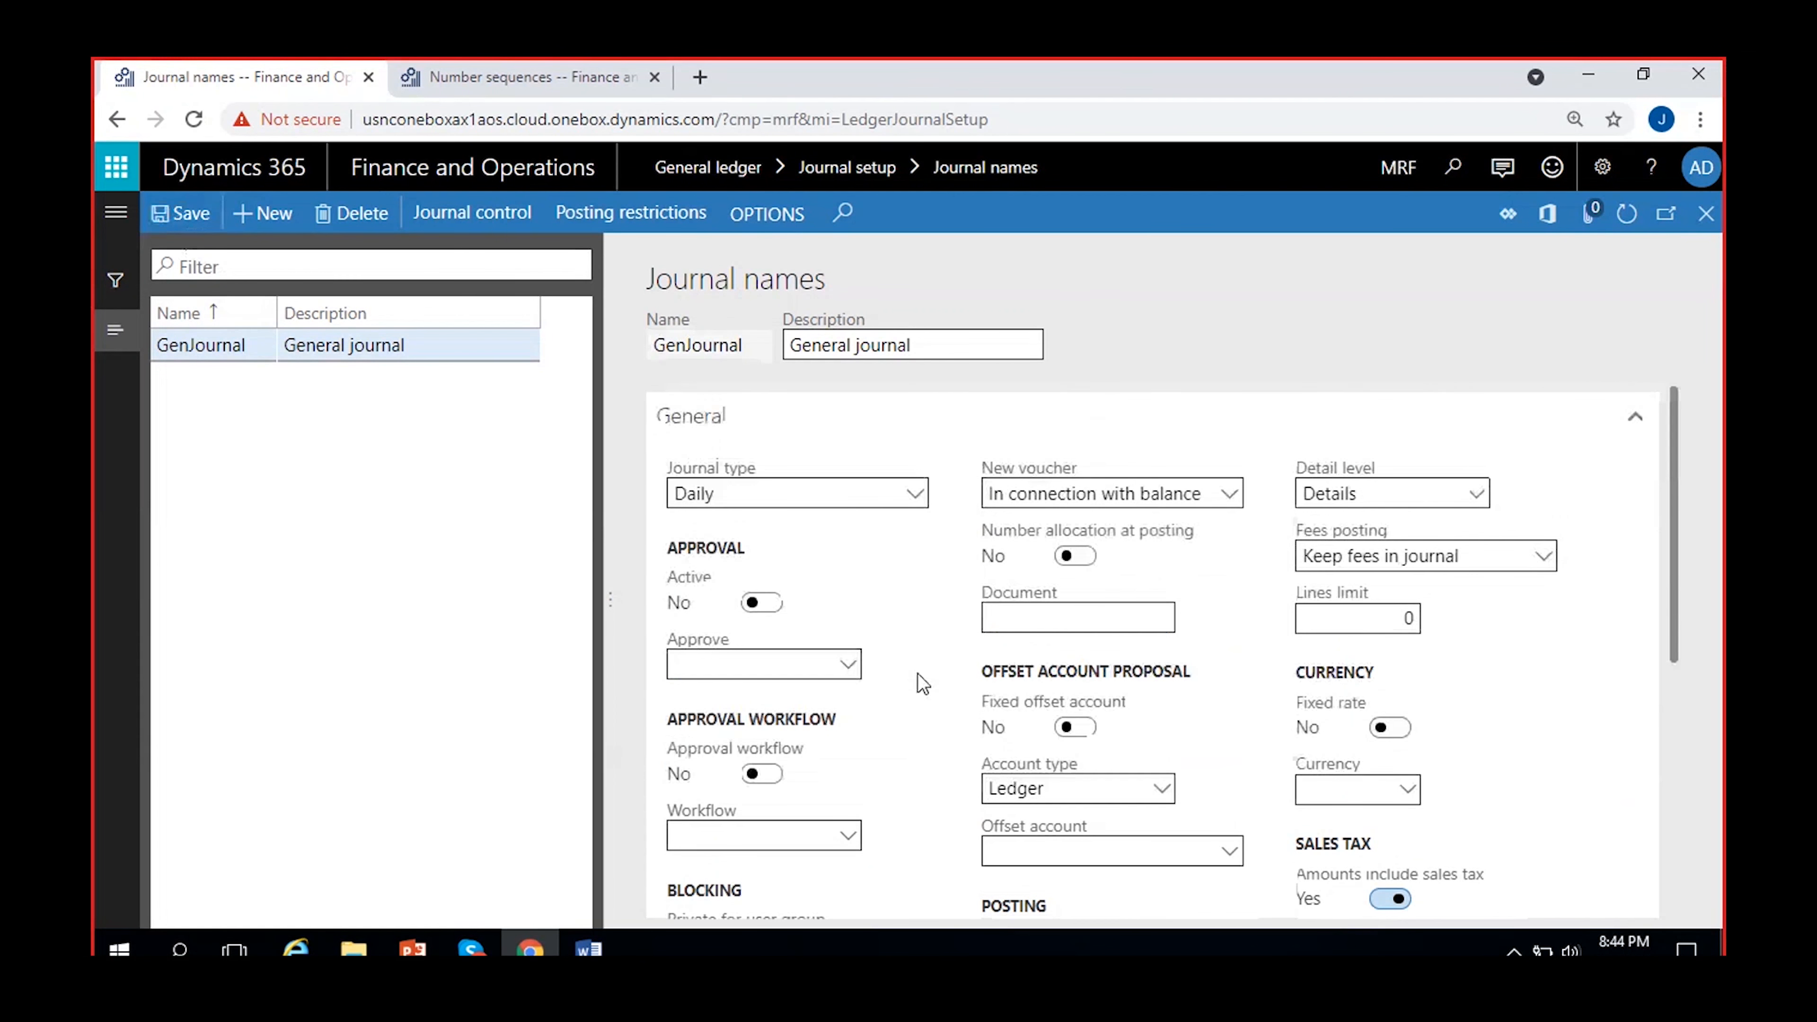
Create a new journal name RevJour with the description Revenue Journal
click(284, 228)
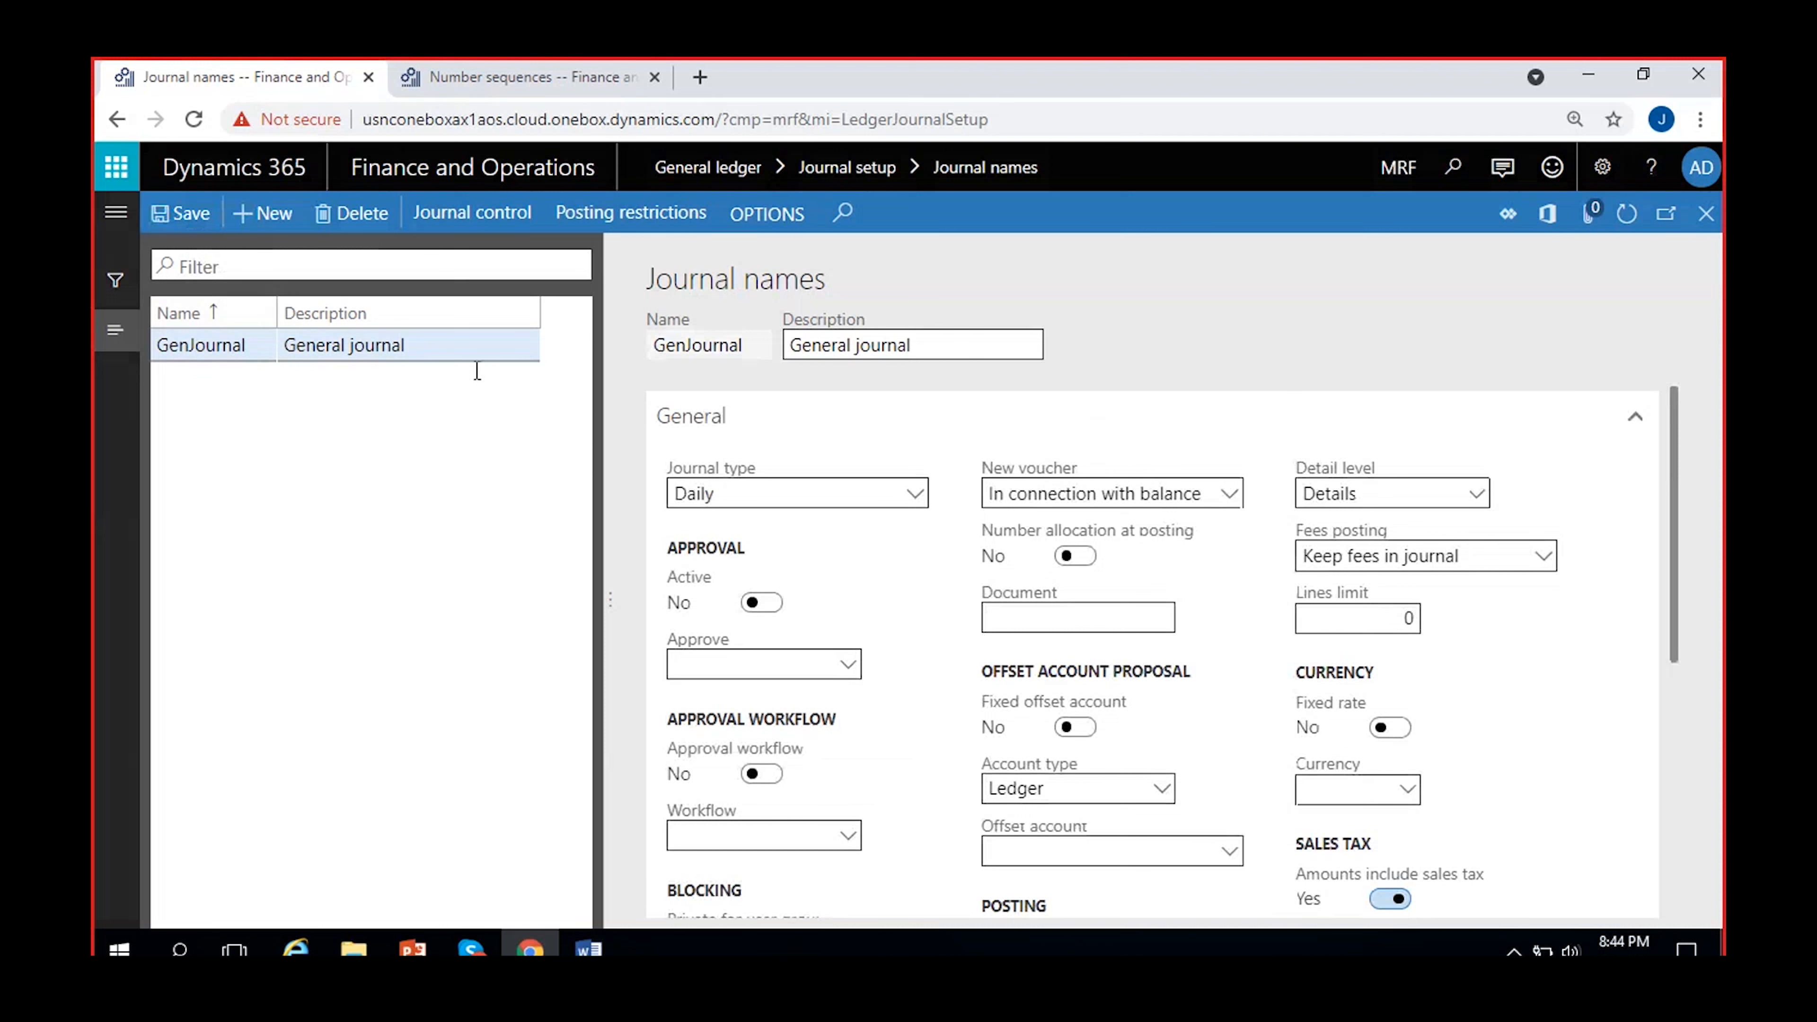
text(Rev)
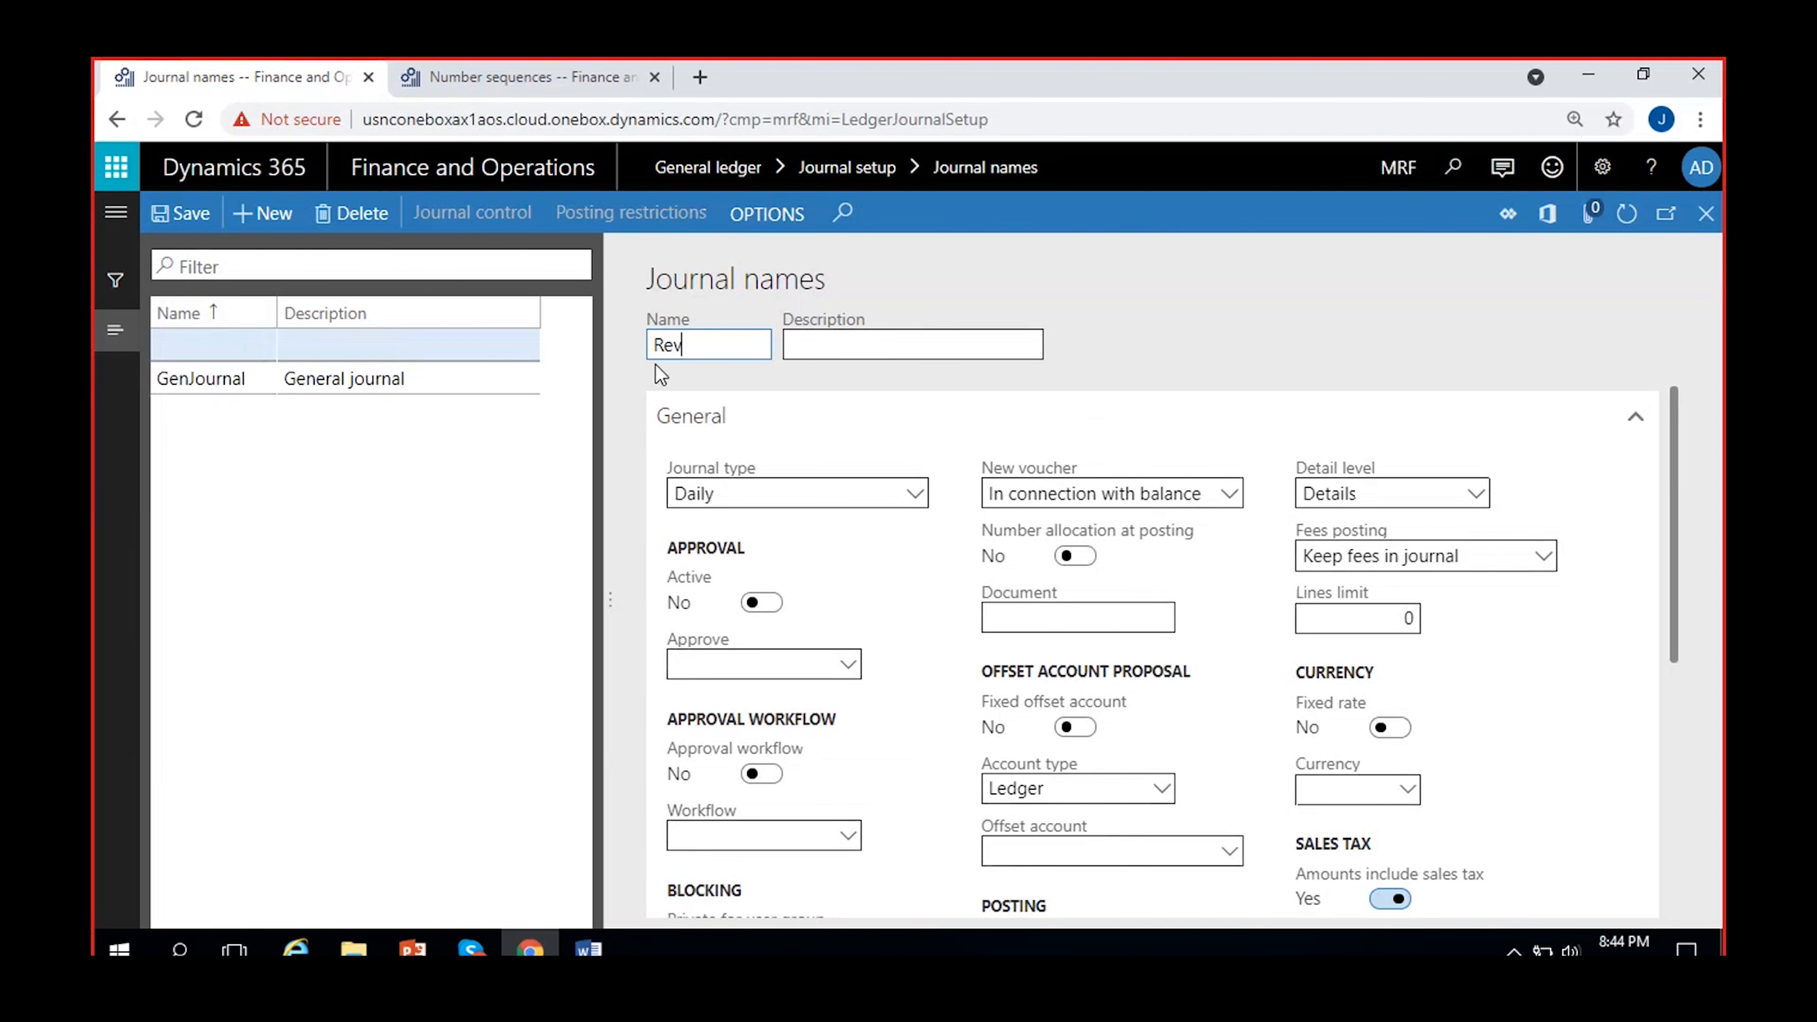
text(Jour)
click(881, 341)
text(Reven)
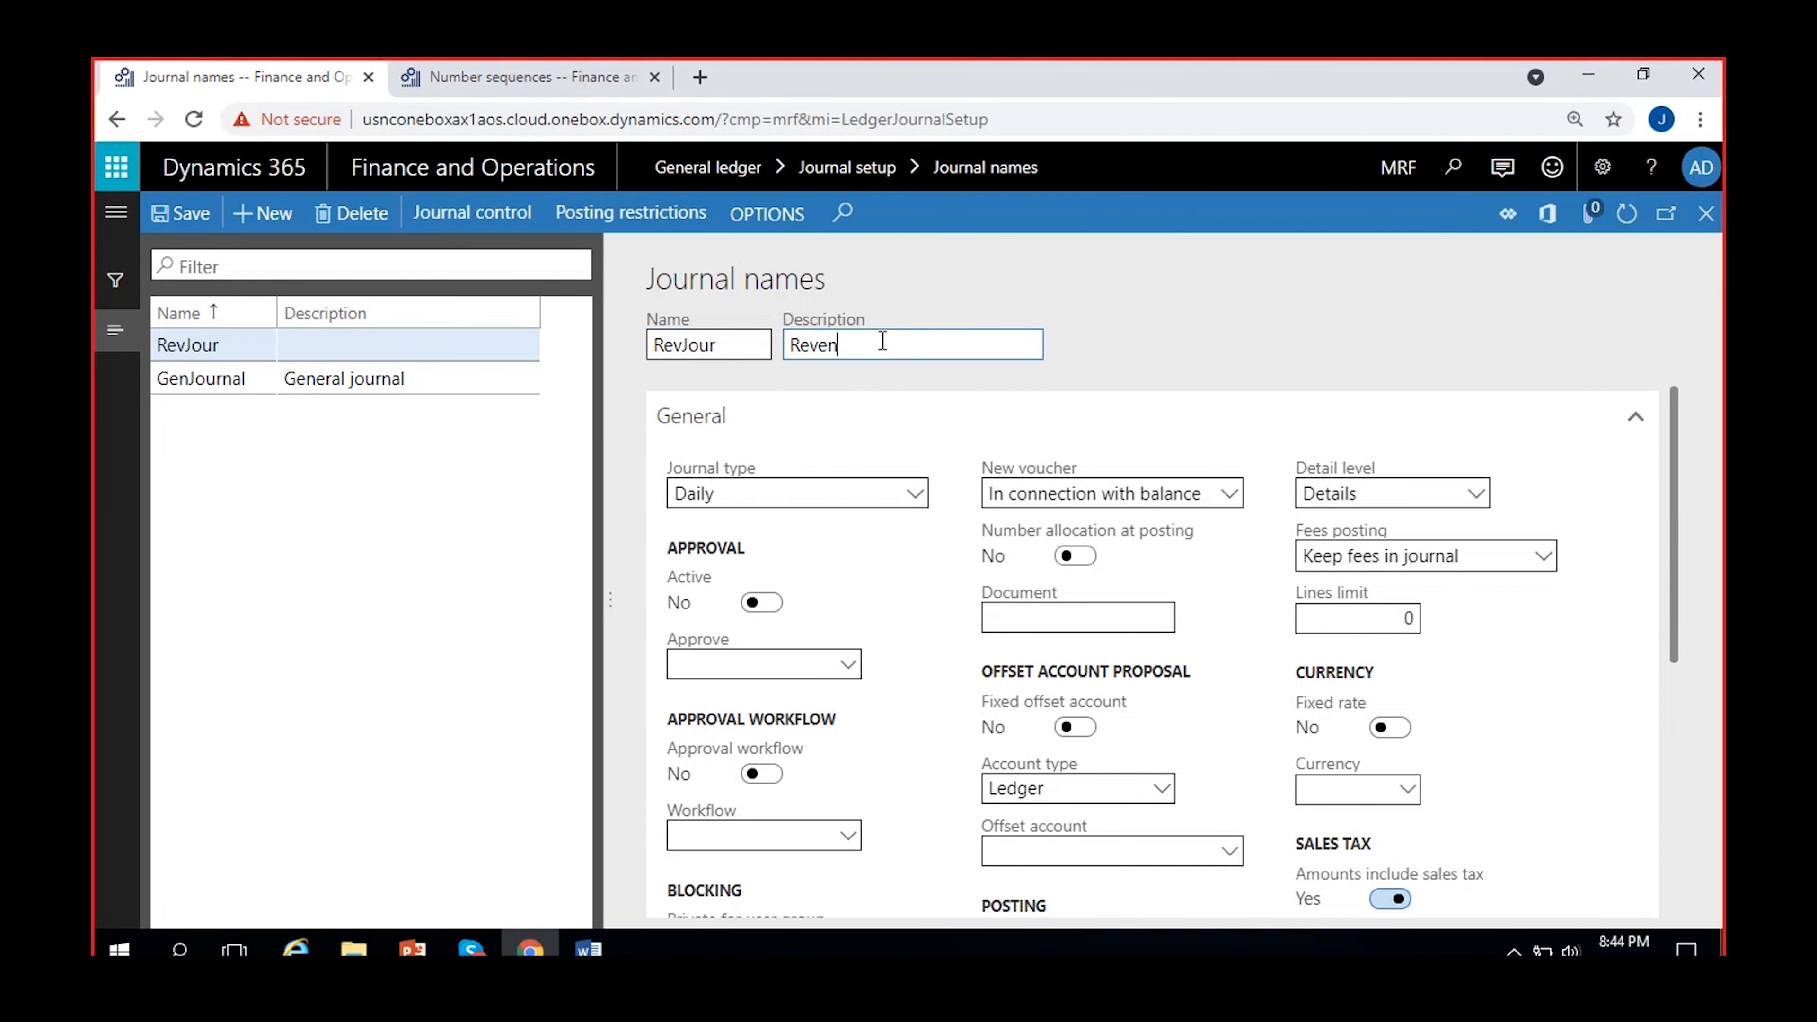
text(ue Journal)
click(1187, 308)
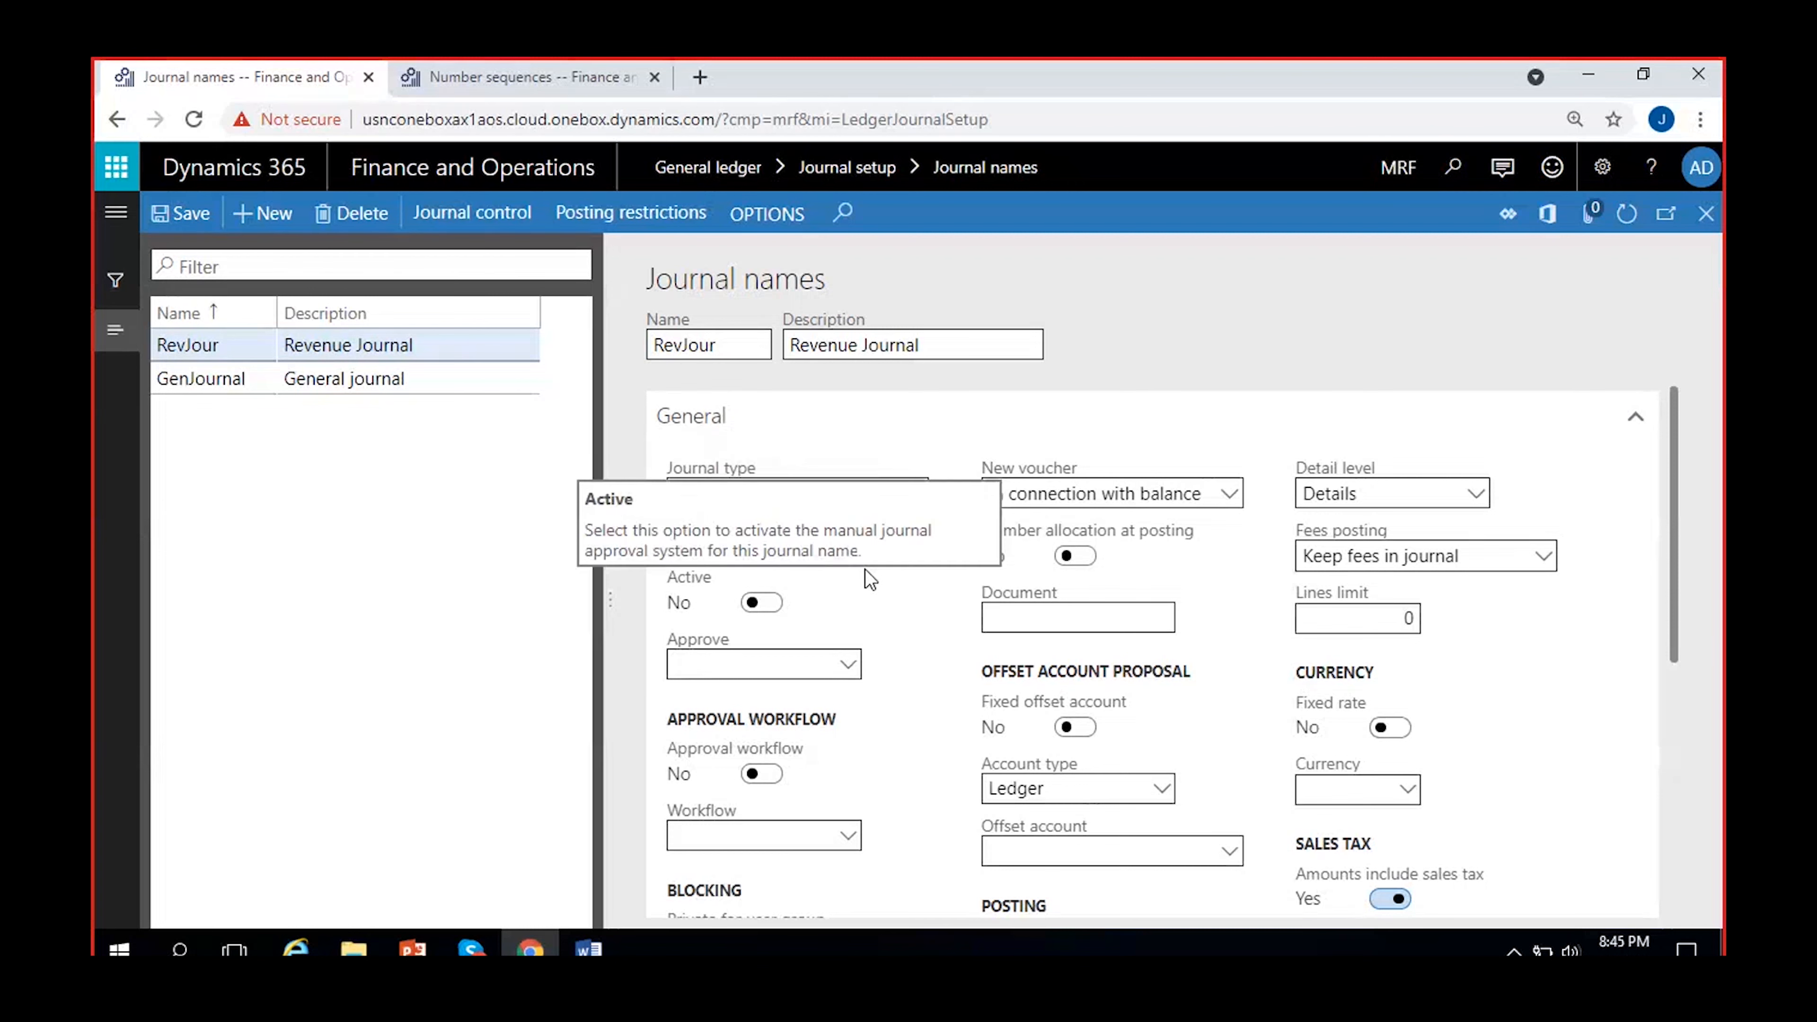
Open the number sequence details from the empty voucher series of journal name RevJour
scroll(889, 676, down, 3)
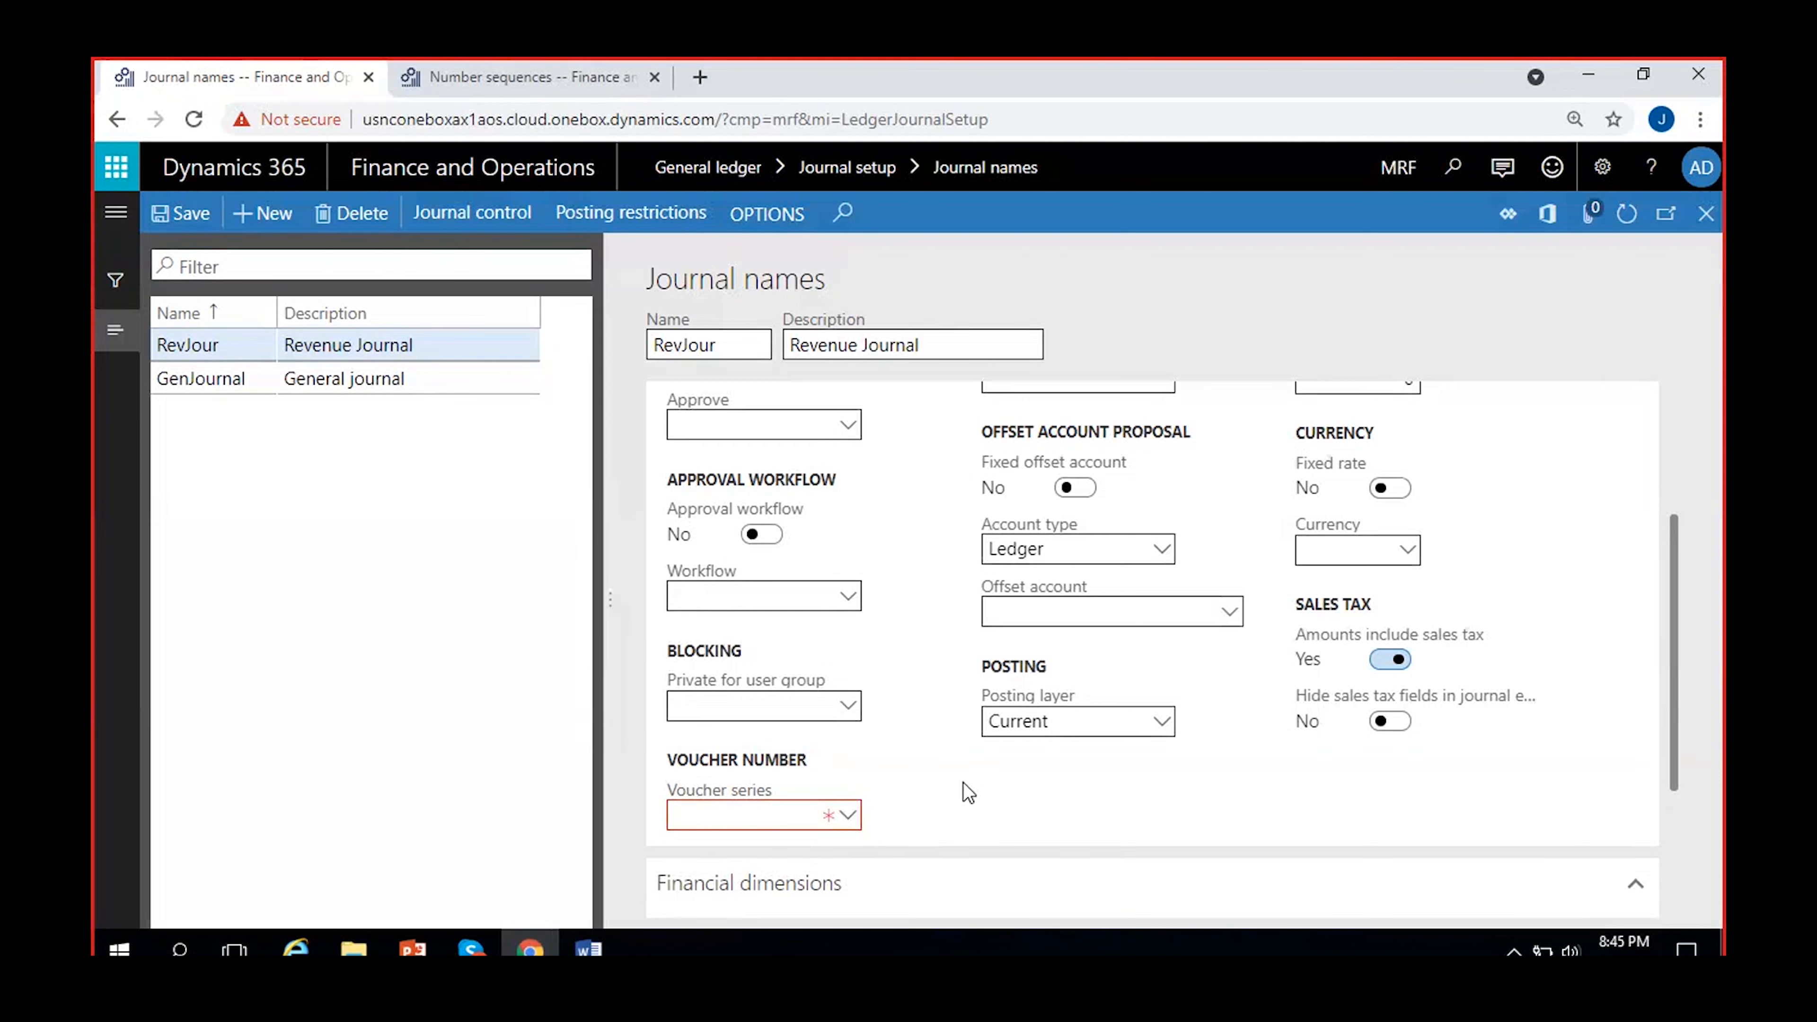
right_click(850, 815)
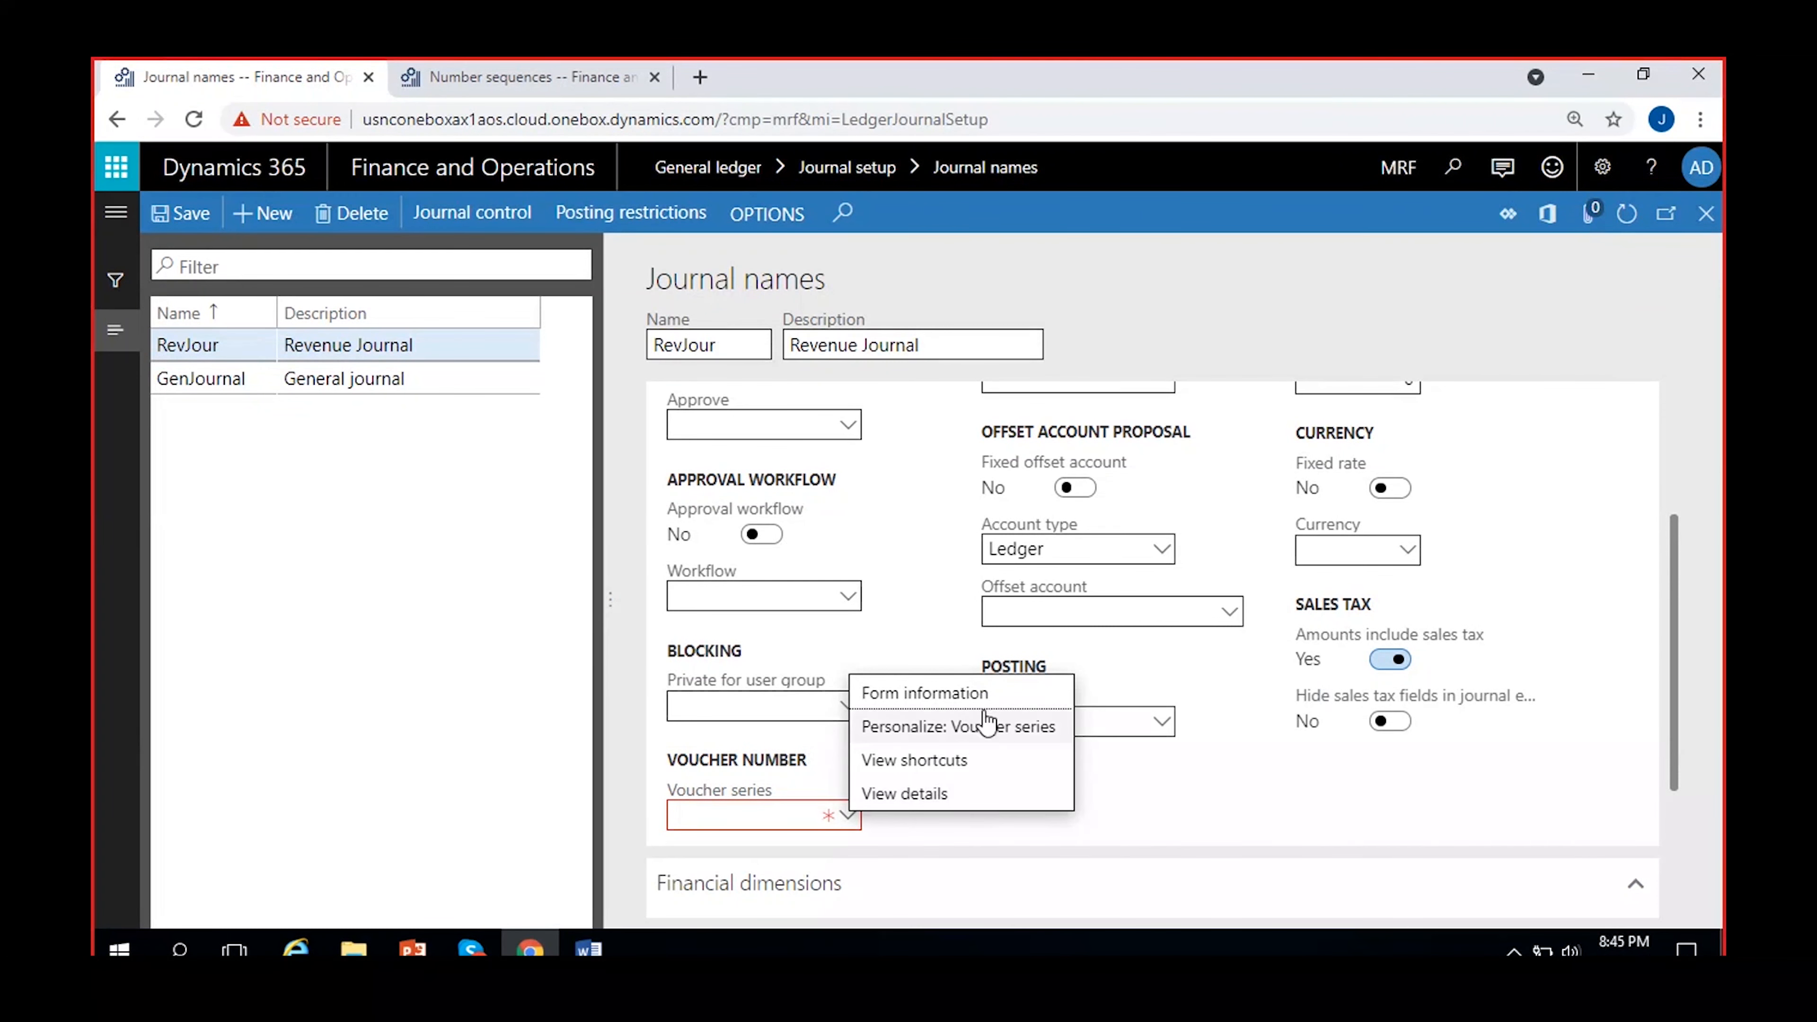
click(951, 796)
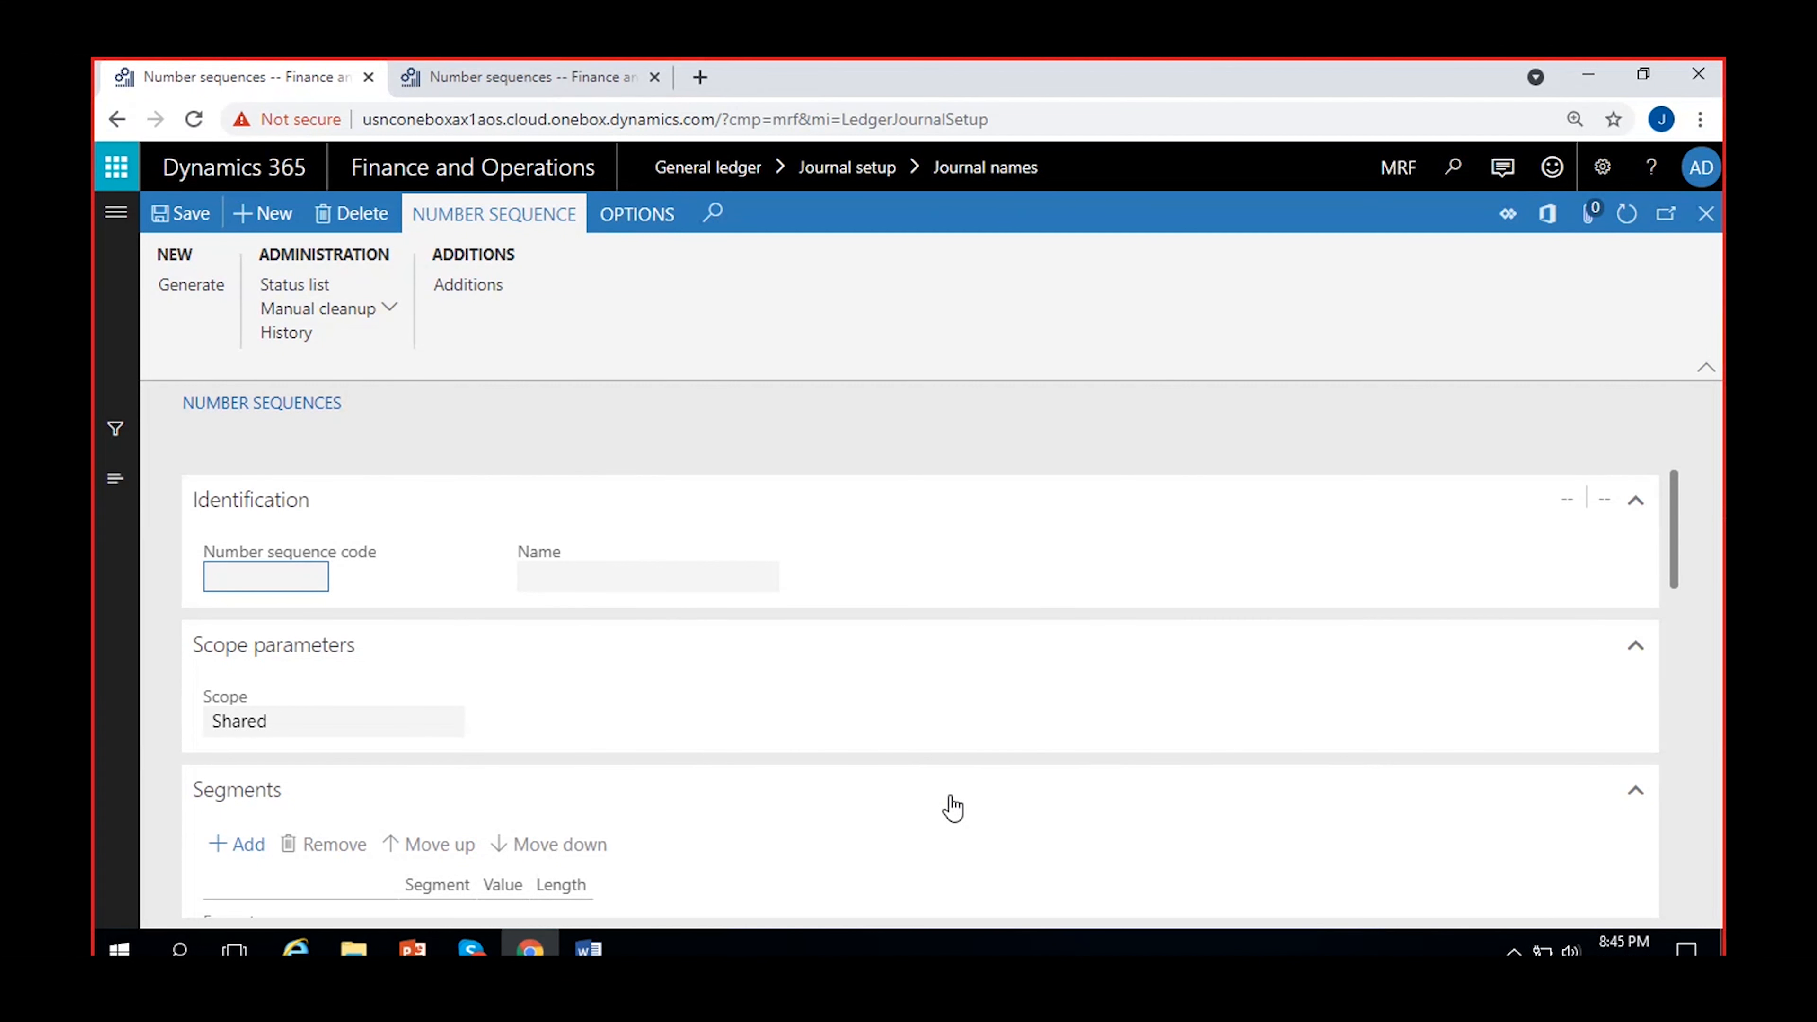
Create a new number sequence with code RevJour and name Revenue Journal
click(266, 228)
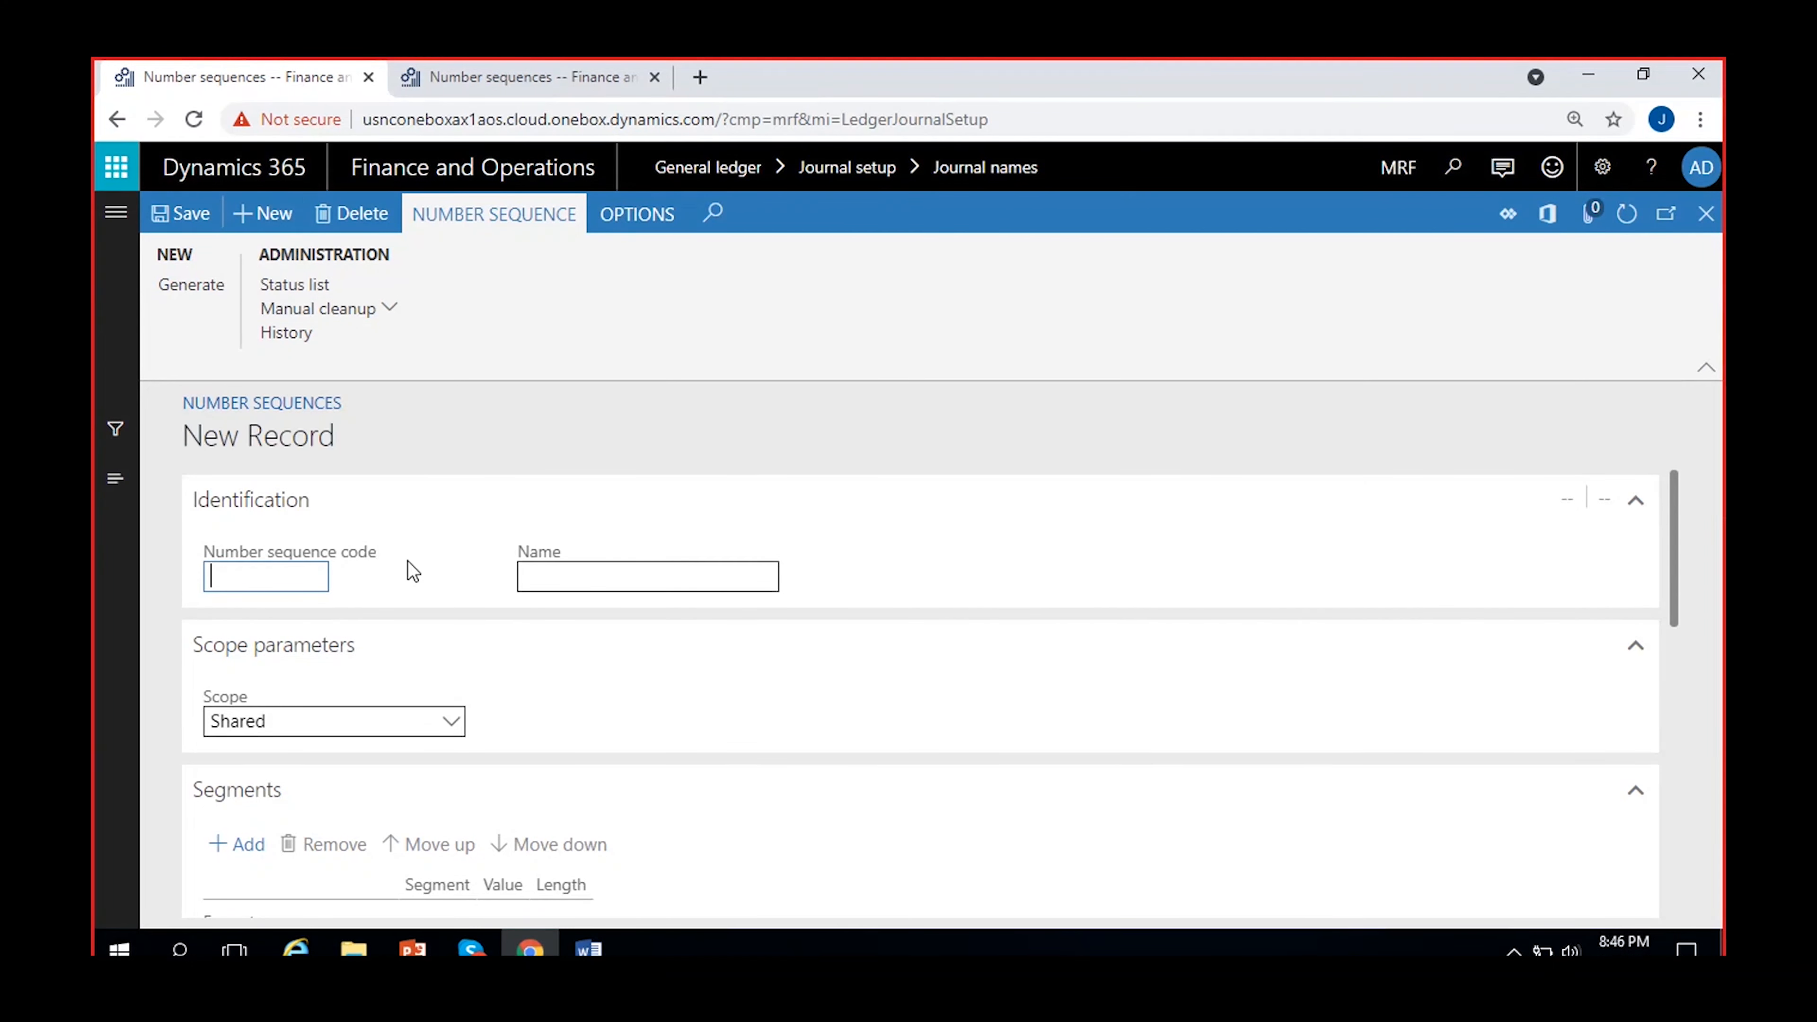
text(RevJour)
key(ctrl+a)
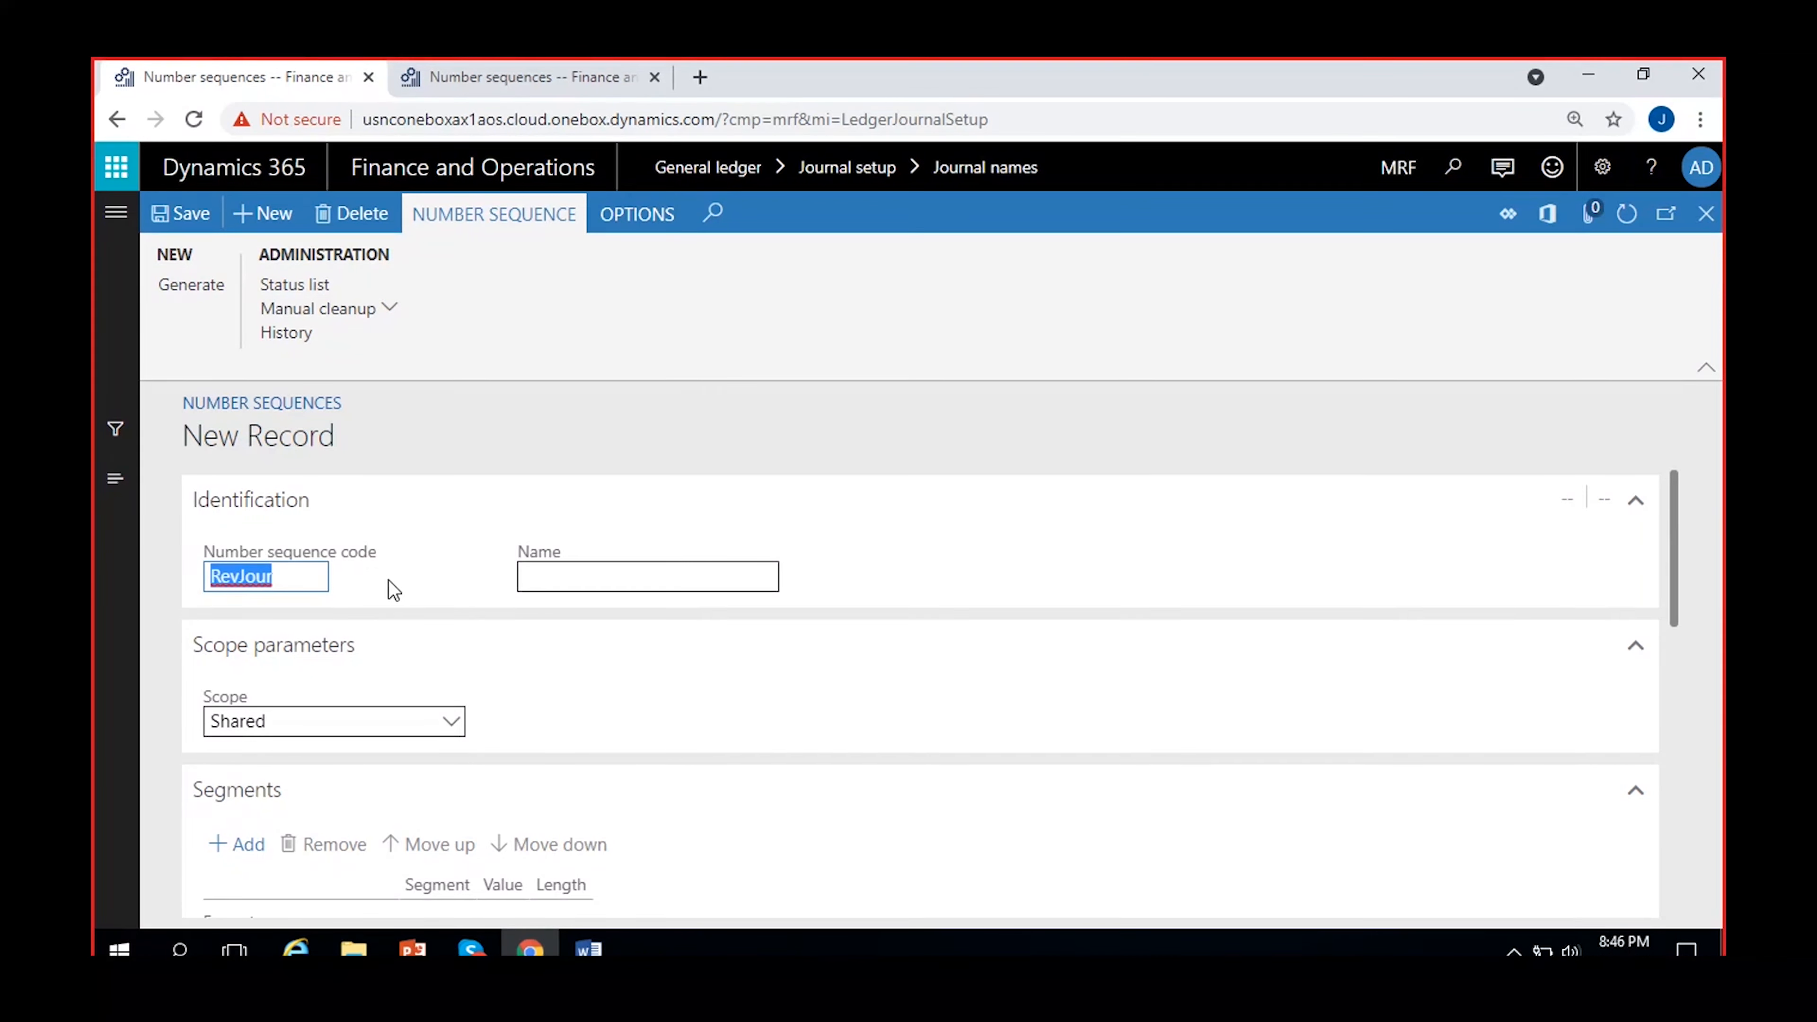
click(552, 580)
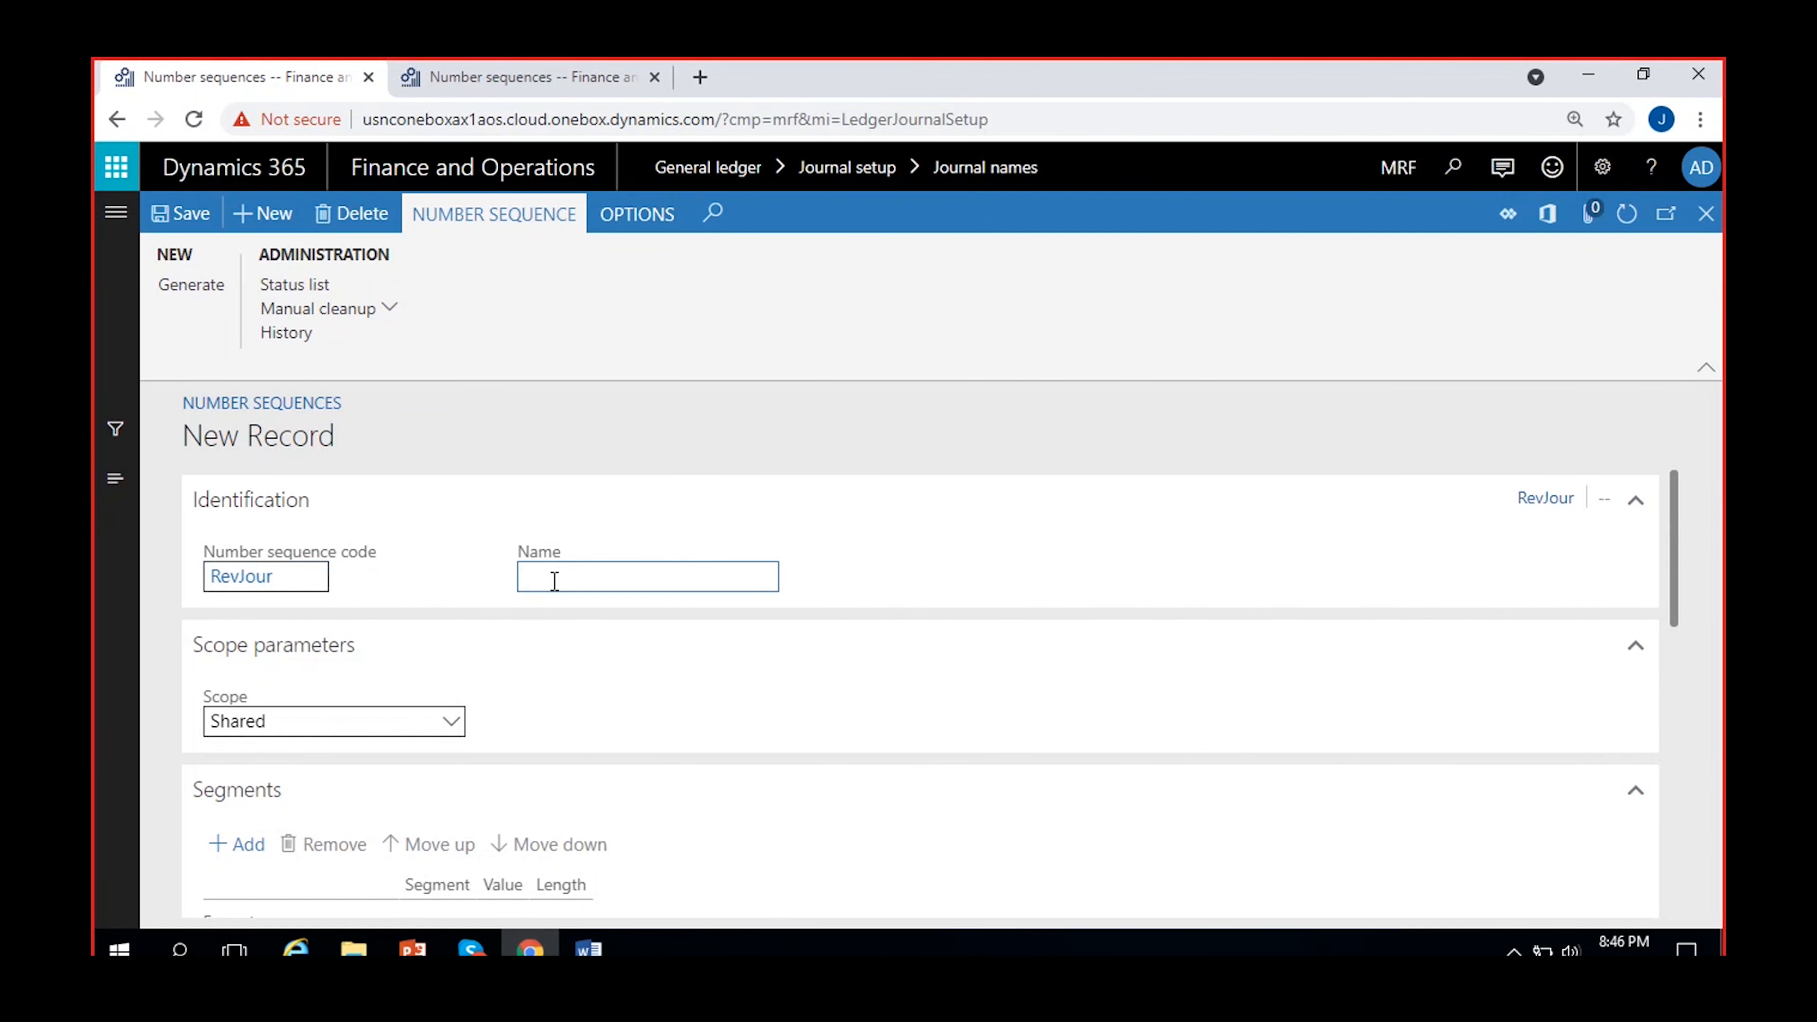
text(Revenue Journal)
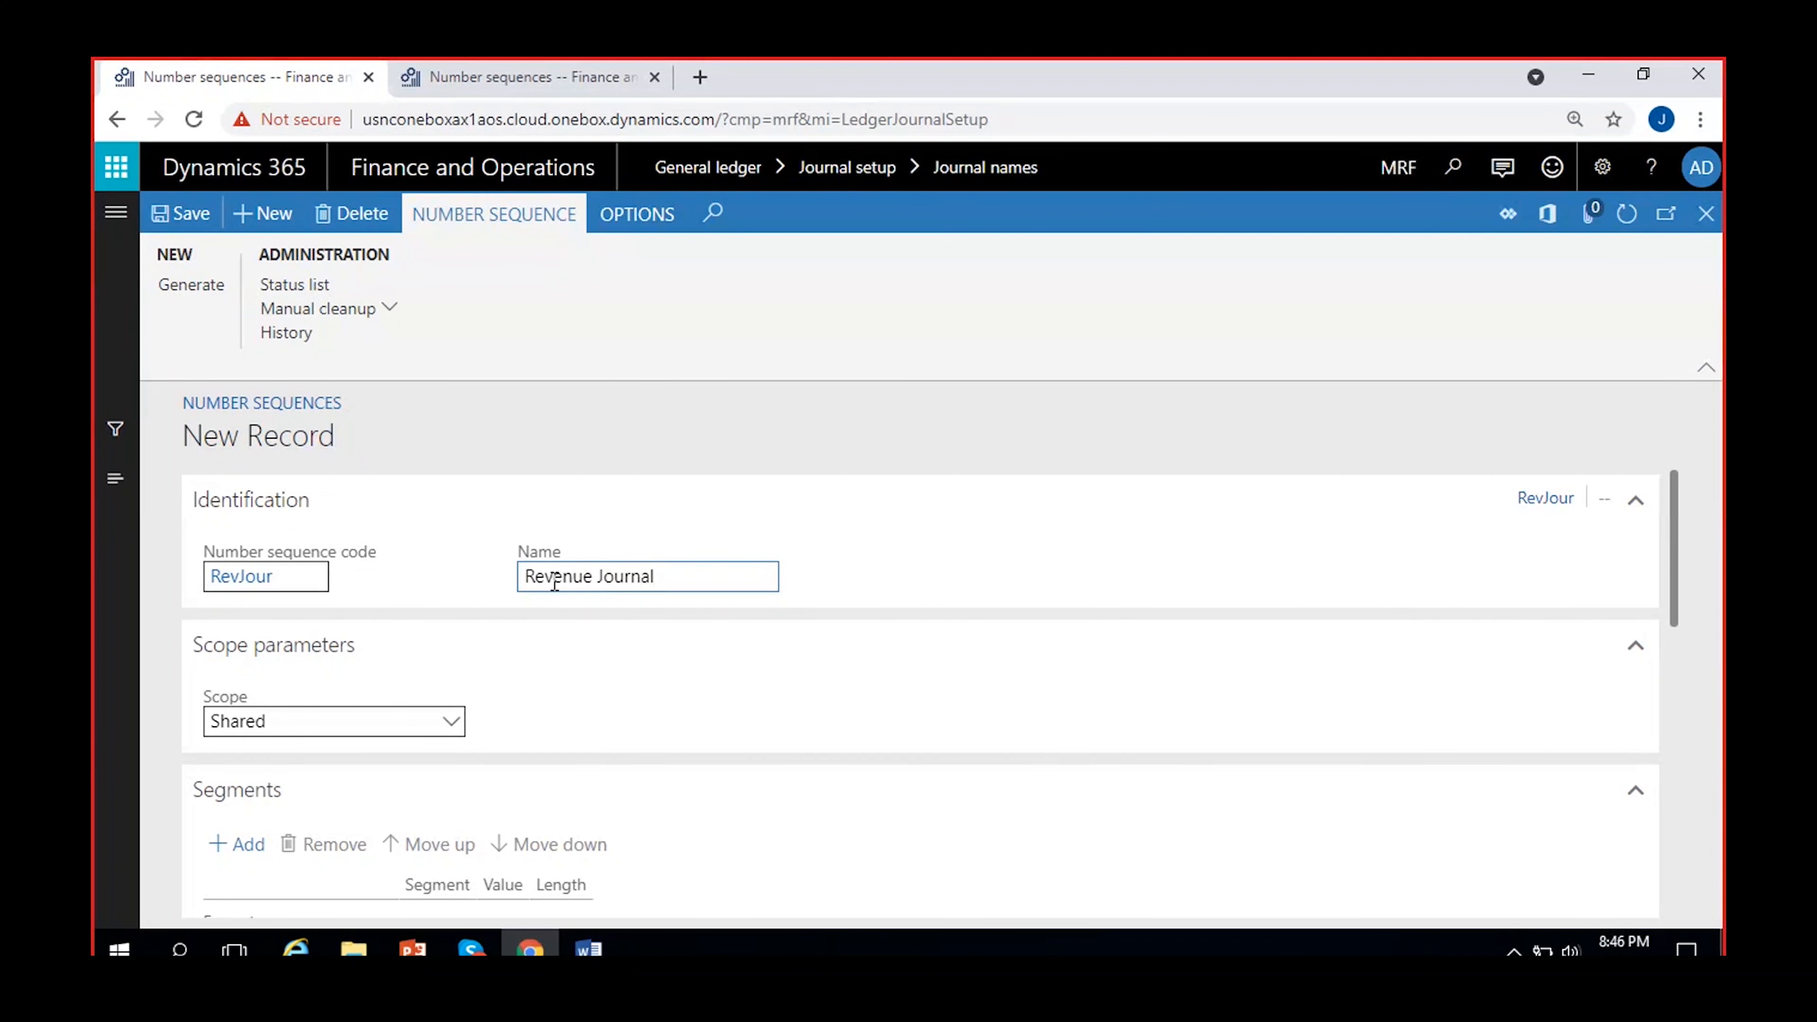
click(724, 686)
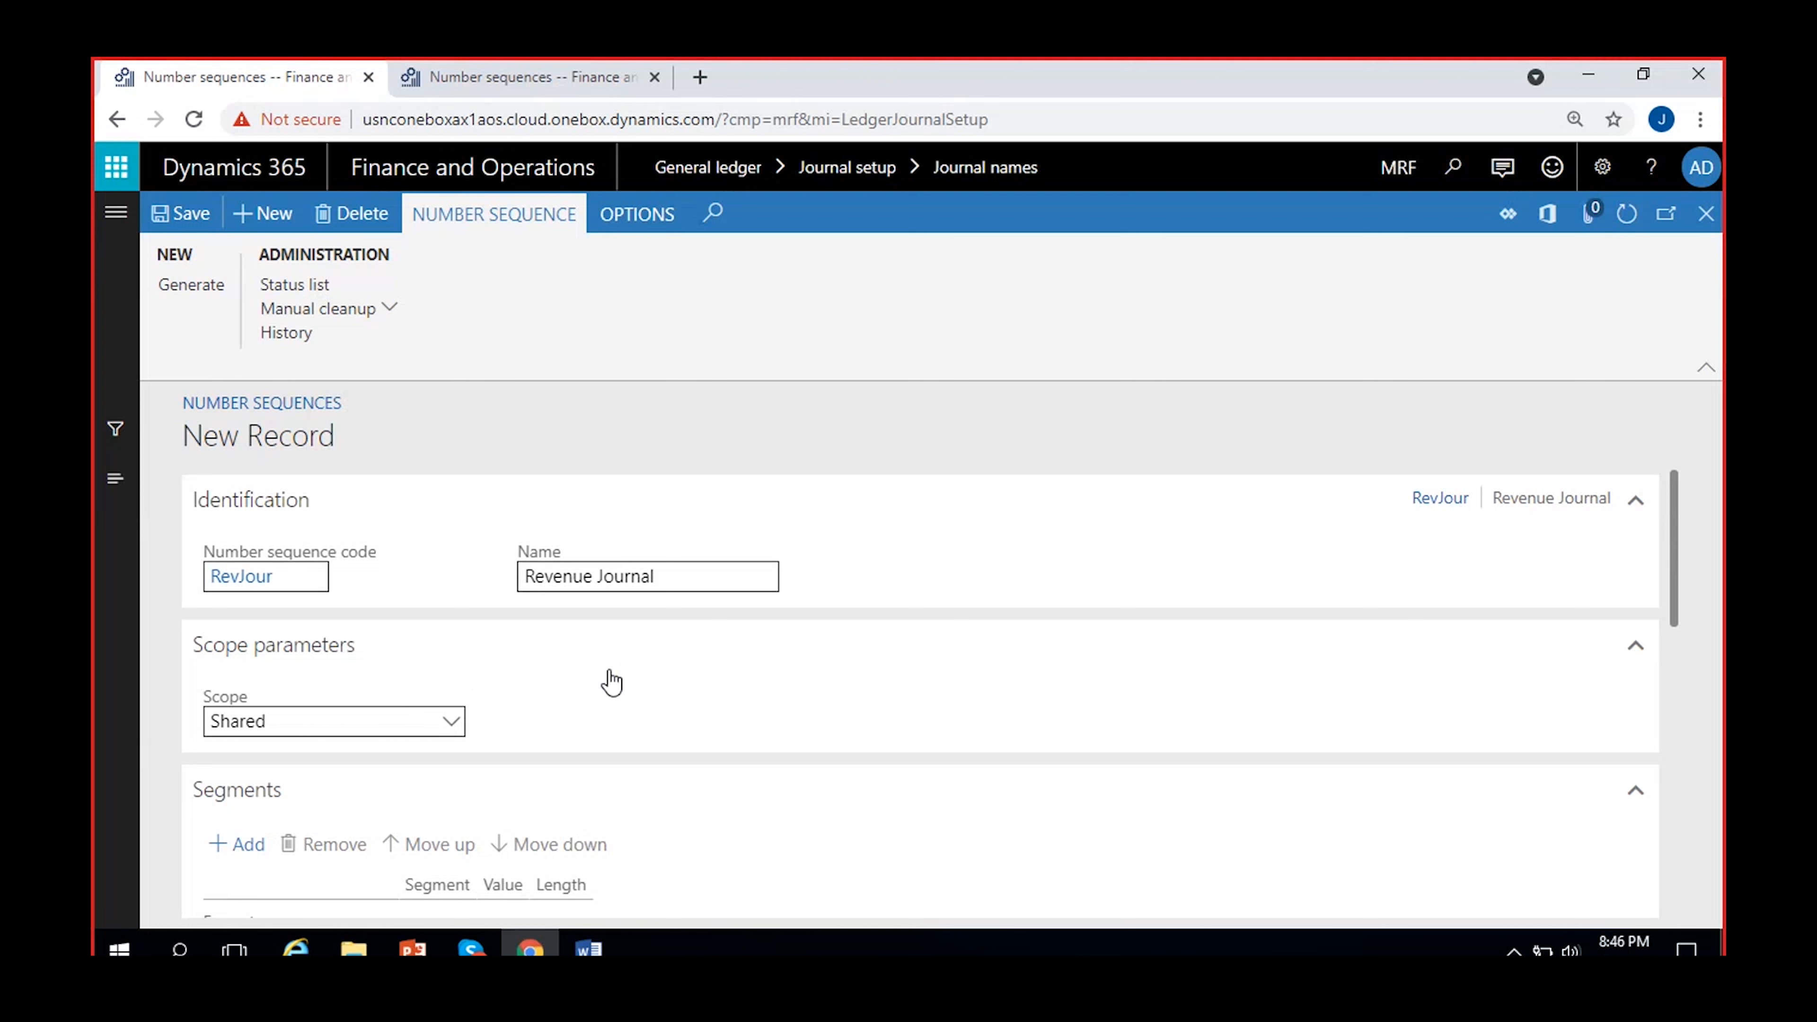
Set the scope of the RevJour number sequence to Company and select company MRF
click(369, 717)
click(245, 535)
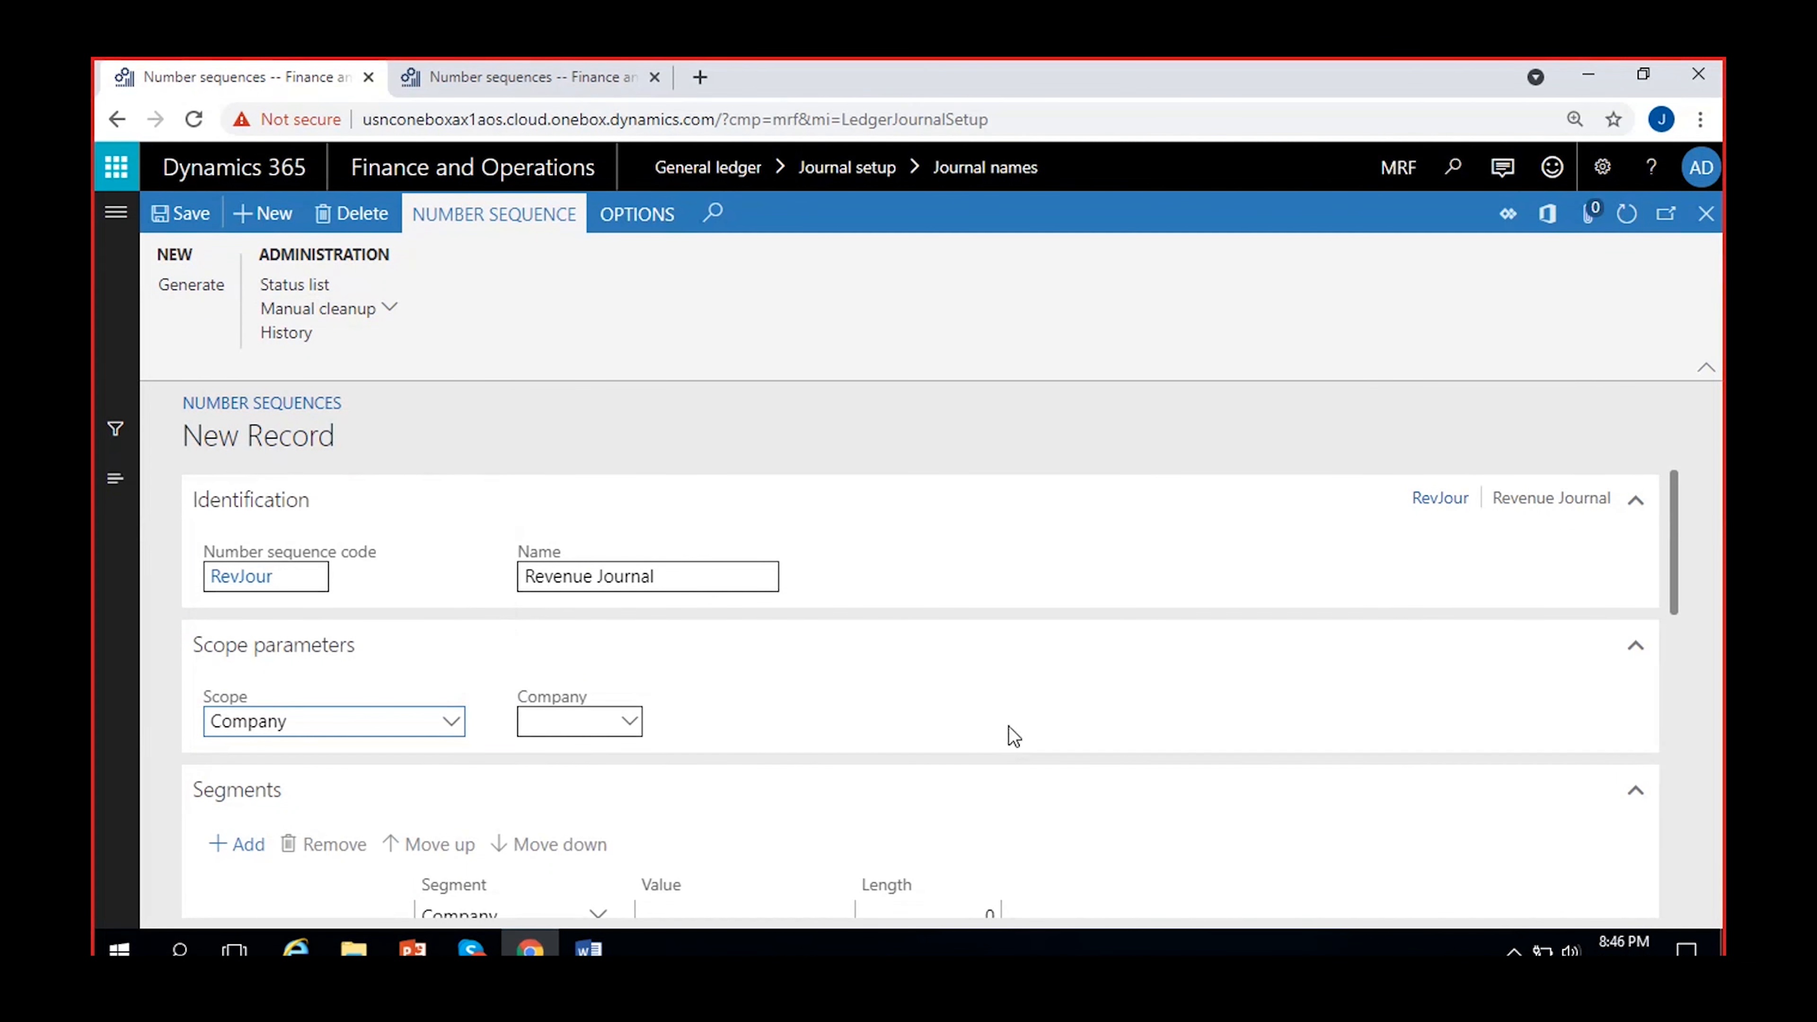
click(446, 722)
click(688, 716)
click(582, 720)
text(MRF)
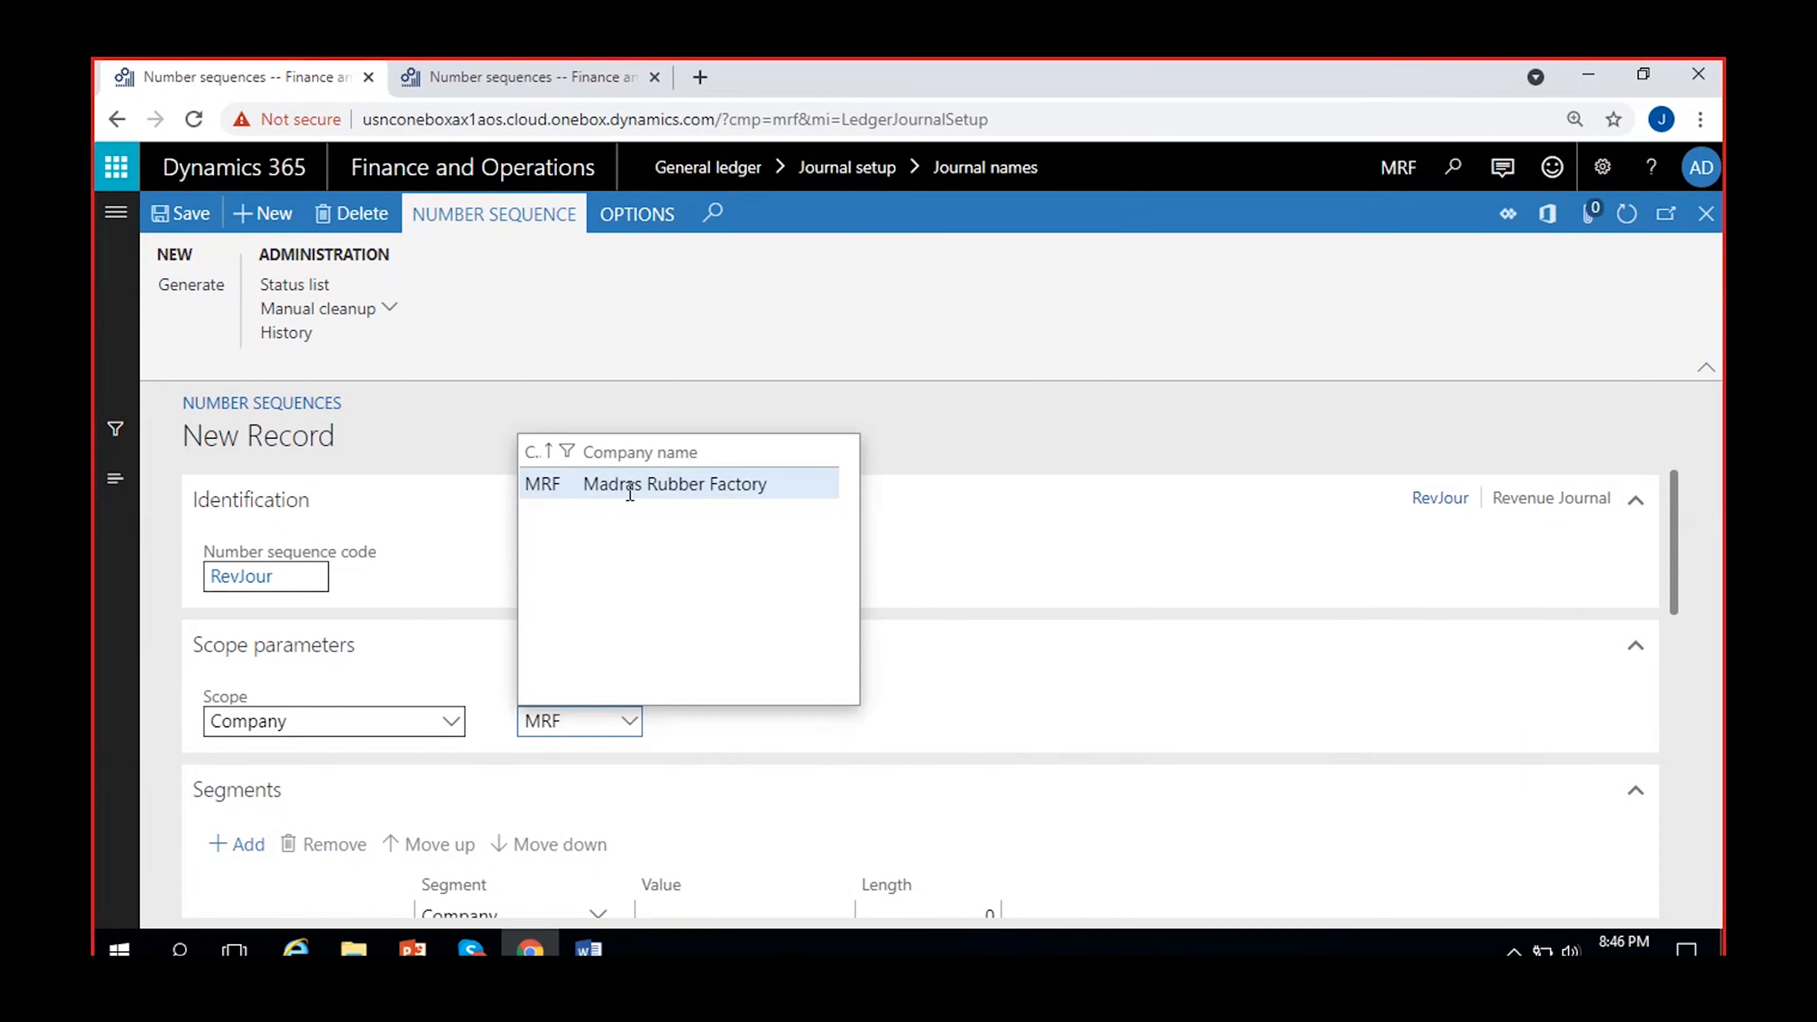
click(629, 488)
click(822, 710)
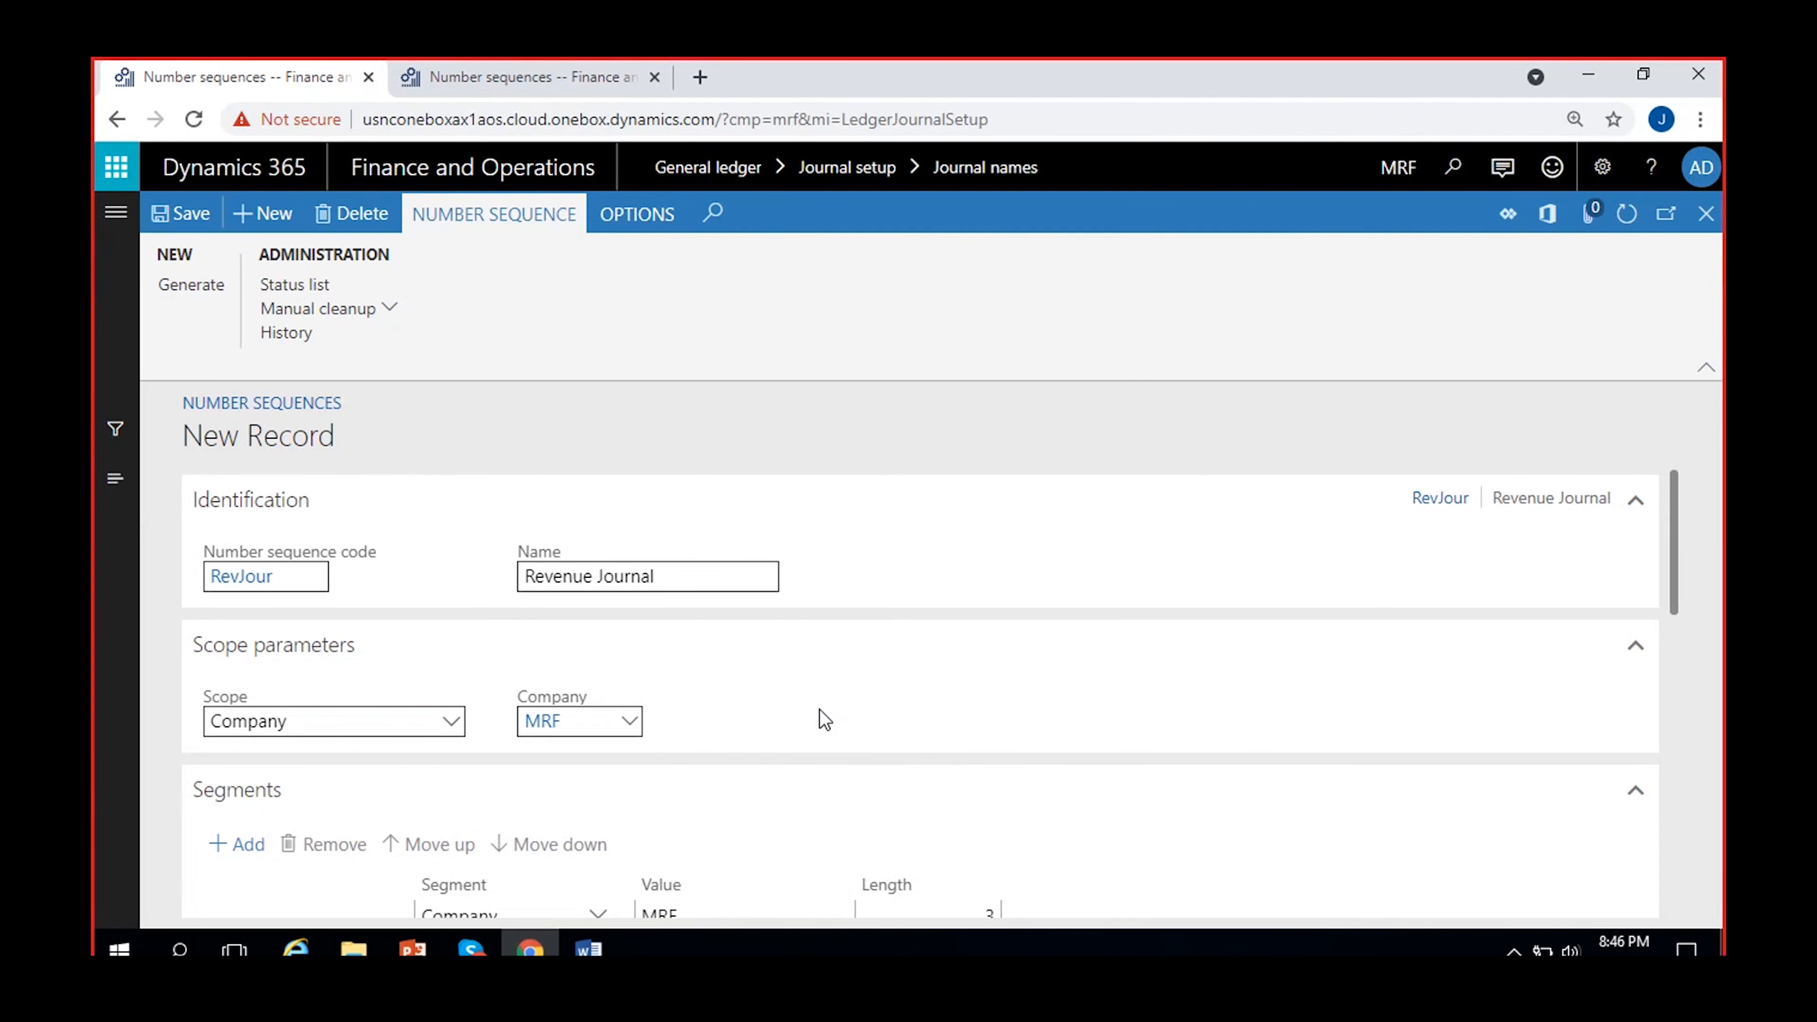
Set the value of the number sequence's Constant segment to RevJour-
scroll(826, 706, down, 3)
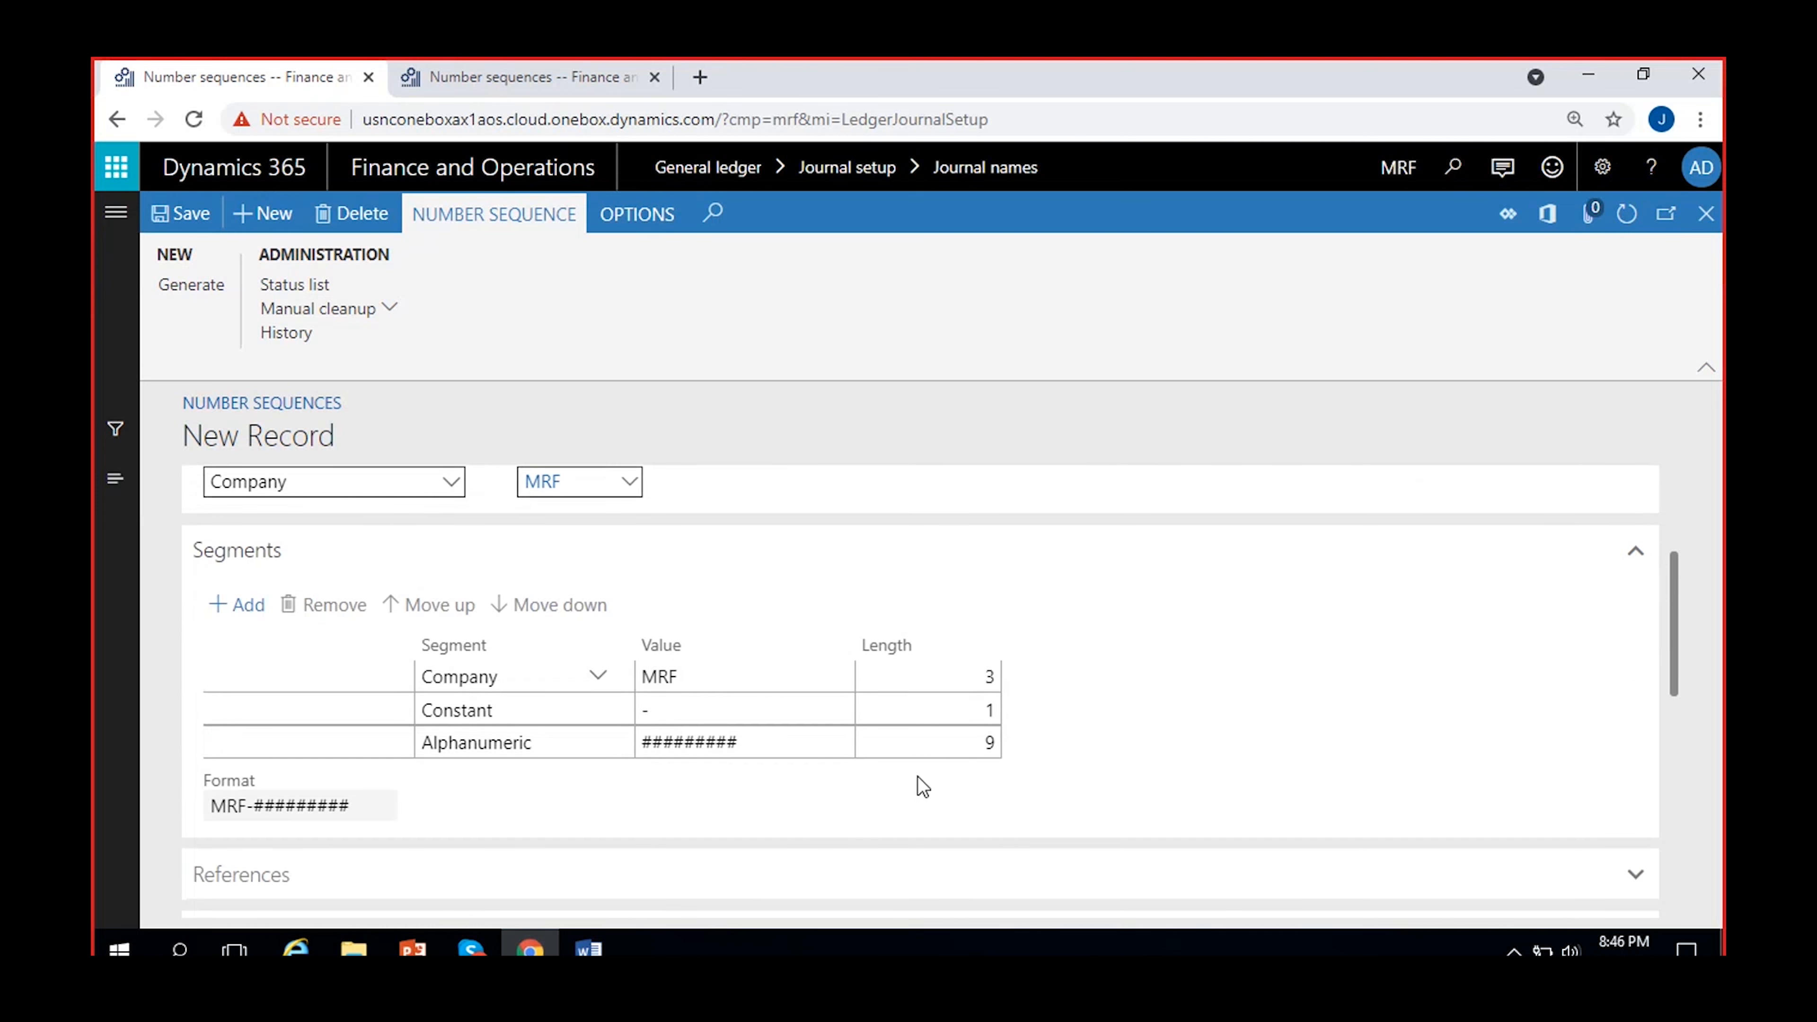
click(813, 711)
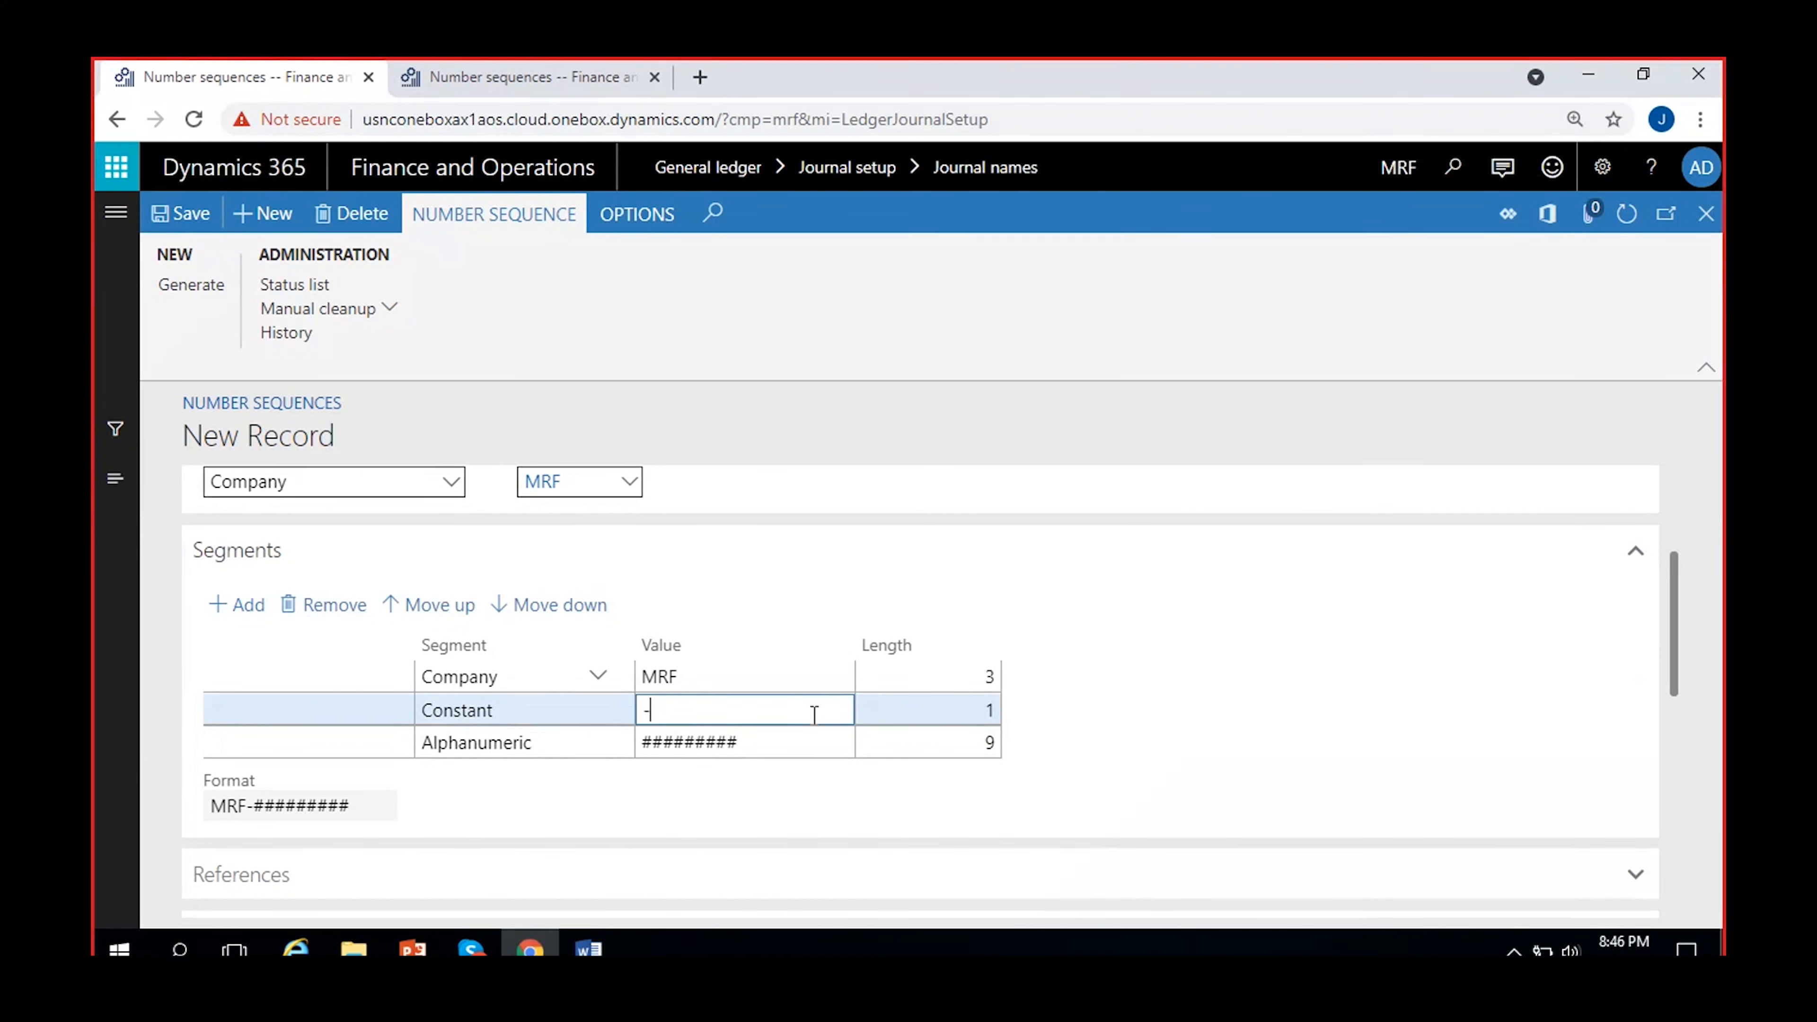
click(861, 791)
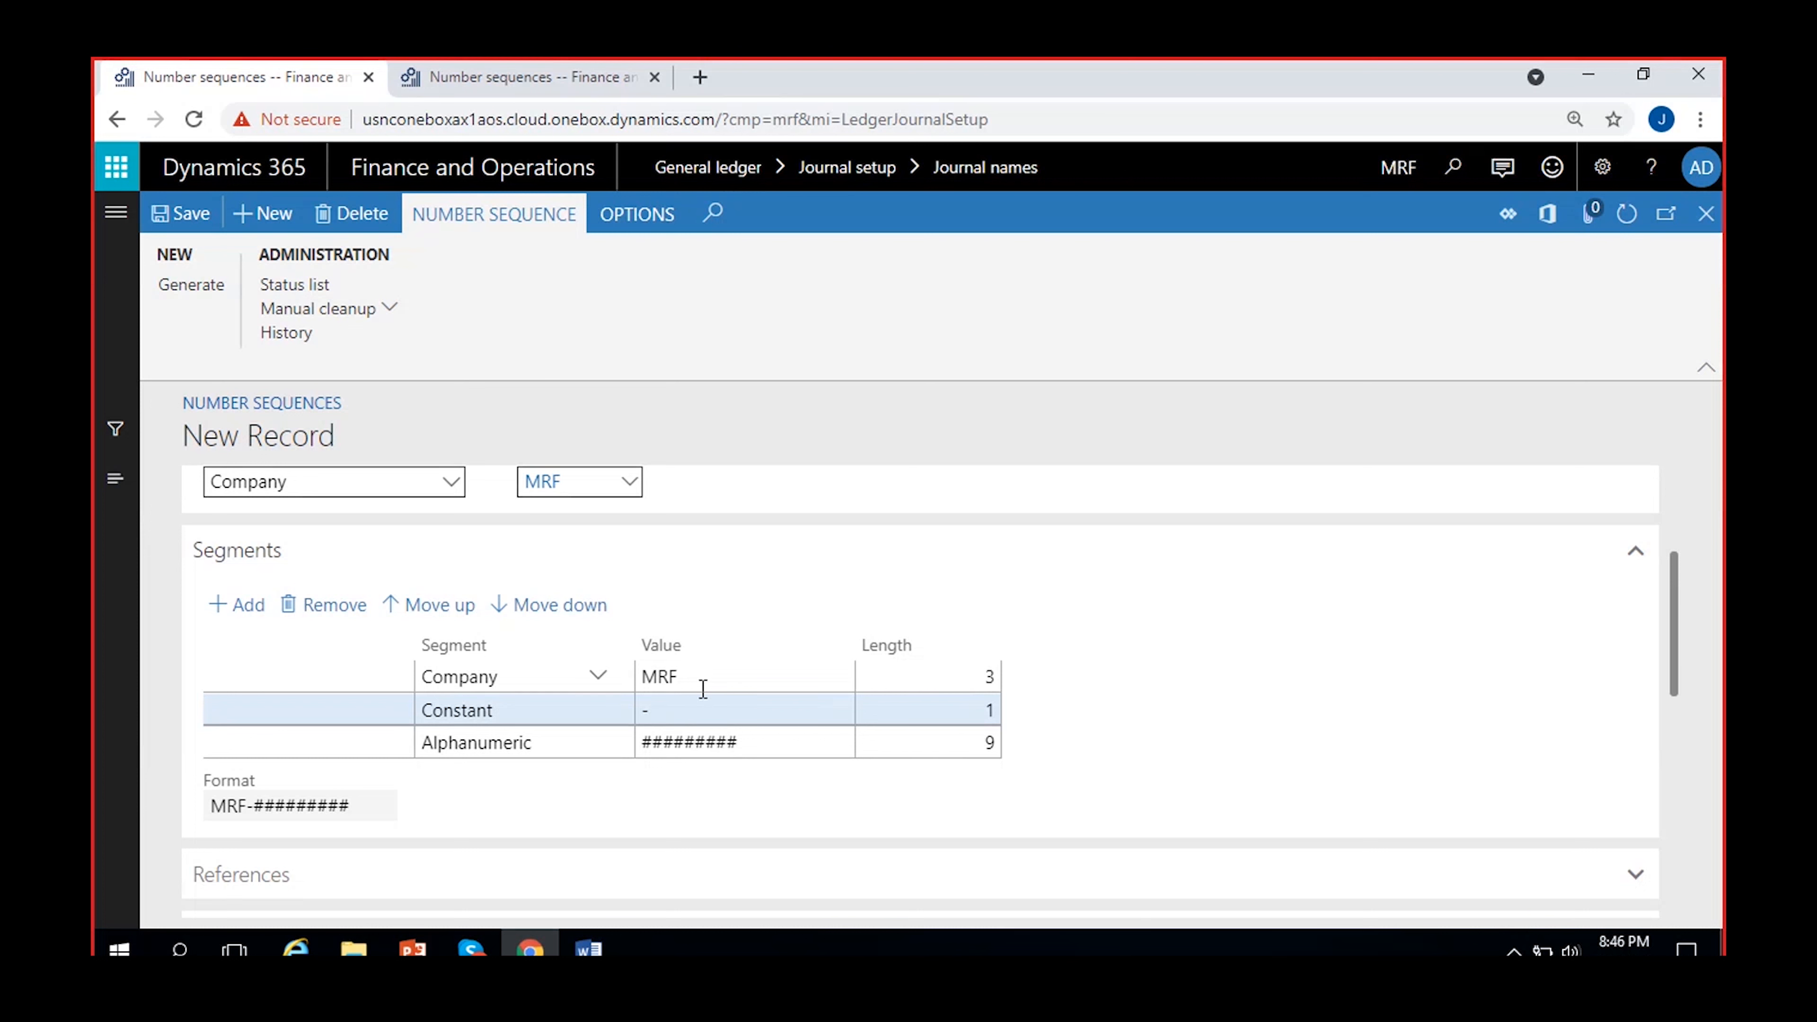
click(714, 675)
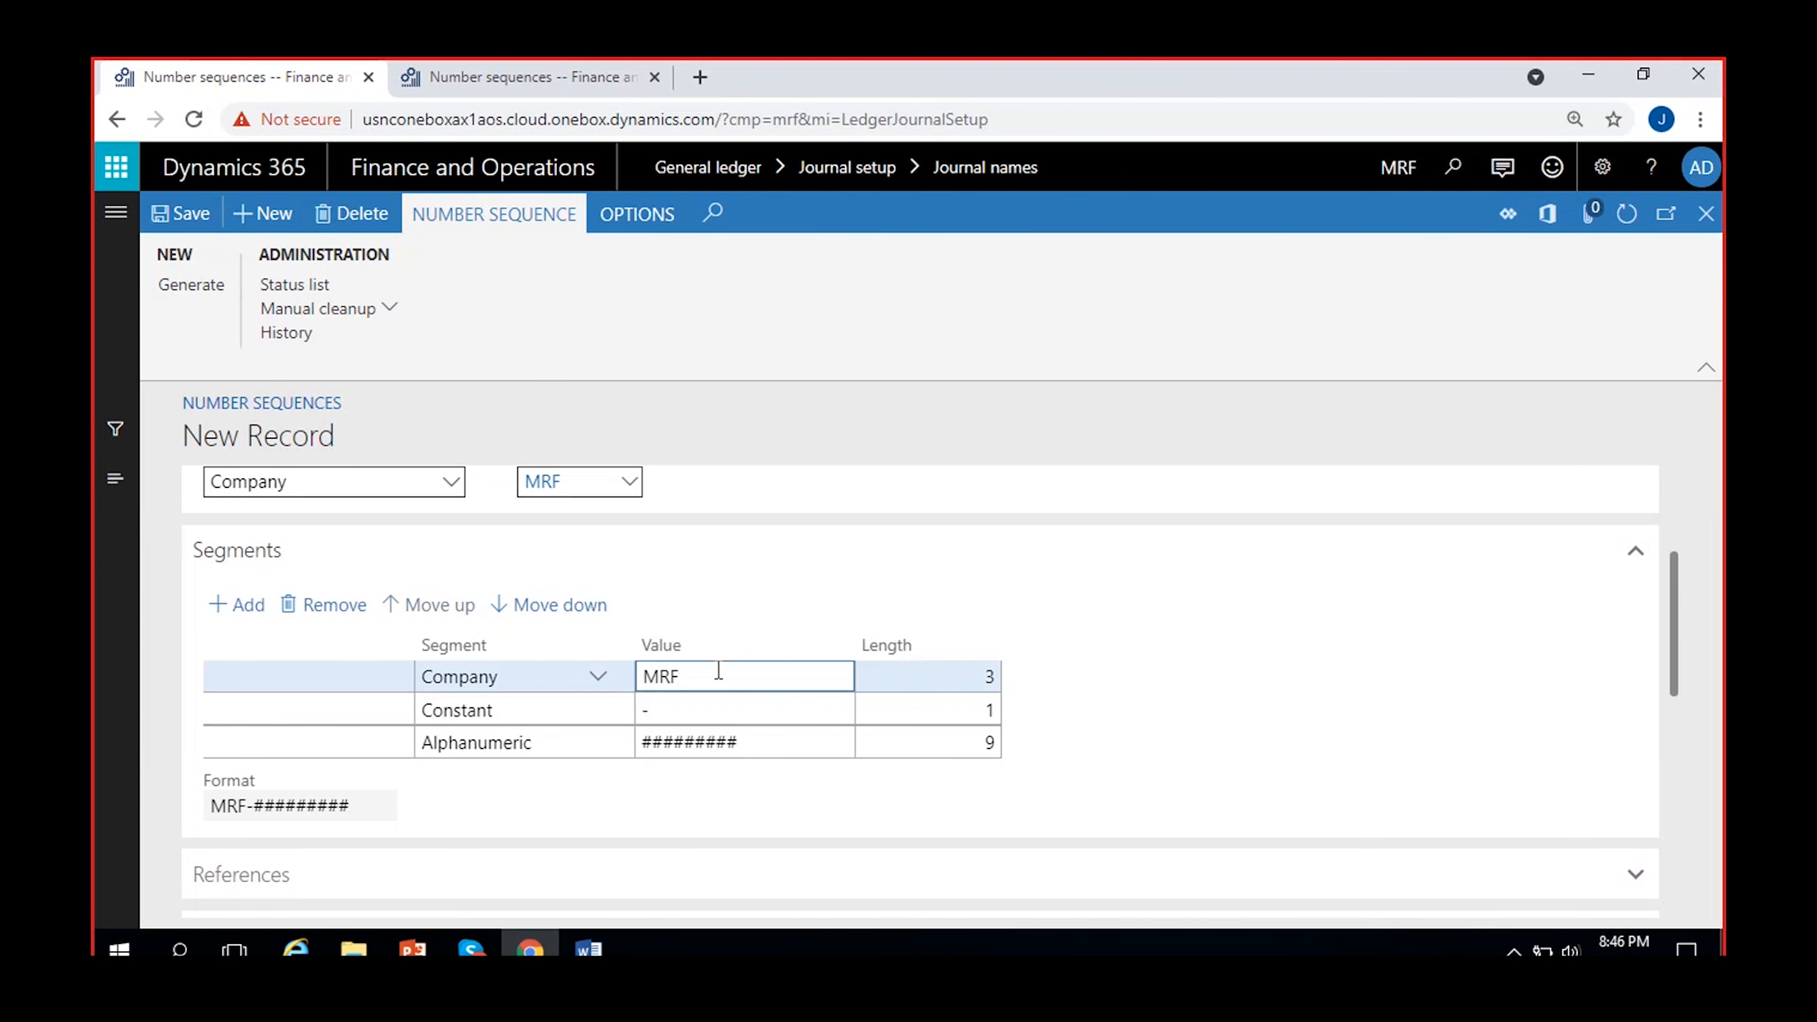
click(709, 712)
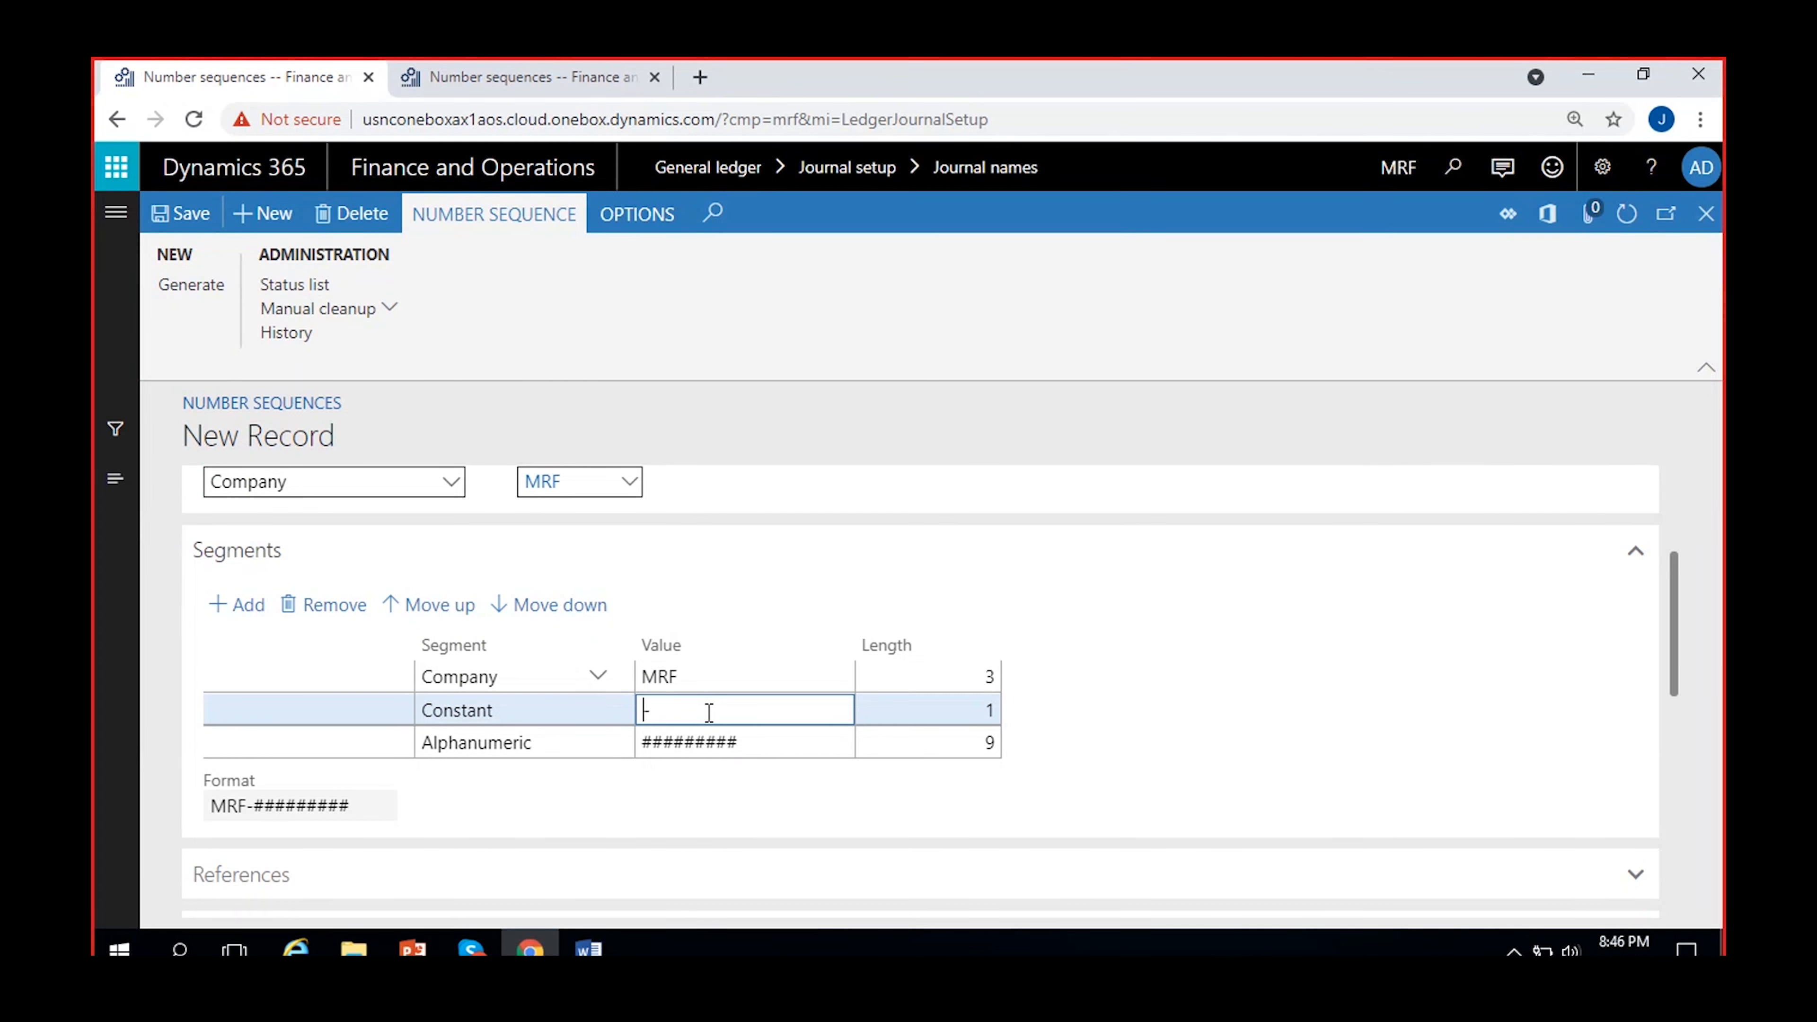
text(RevJour)
click(763, 795)
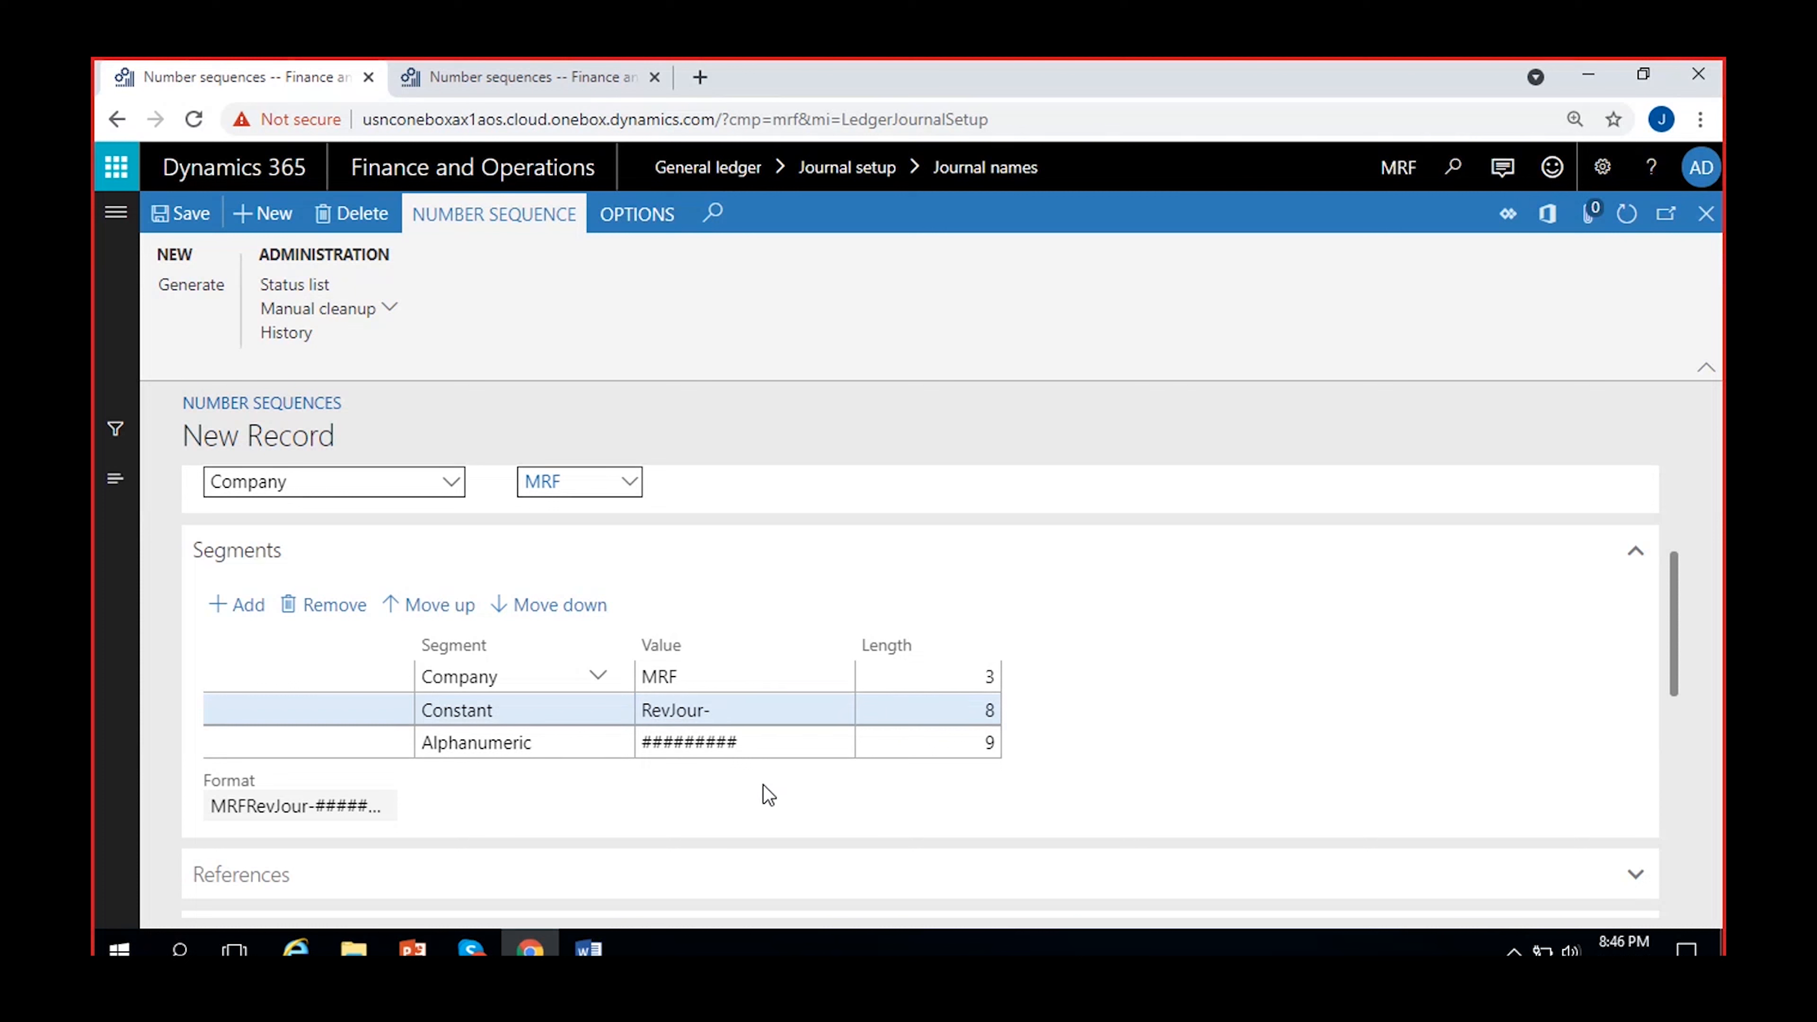
Check the format preview and set the Company segment's value to MRF-
mouse_move(218, 807)
mouse_down()
mouse_move(395, 809)
mouse_move(208, 807)
mouse_up()
click(295, 809)
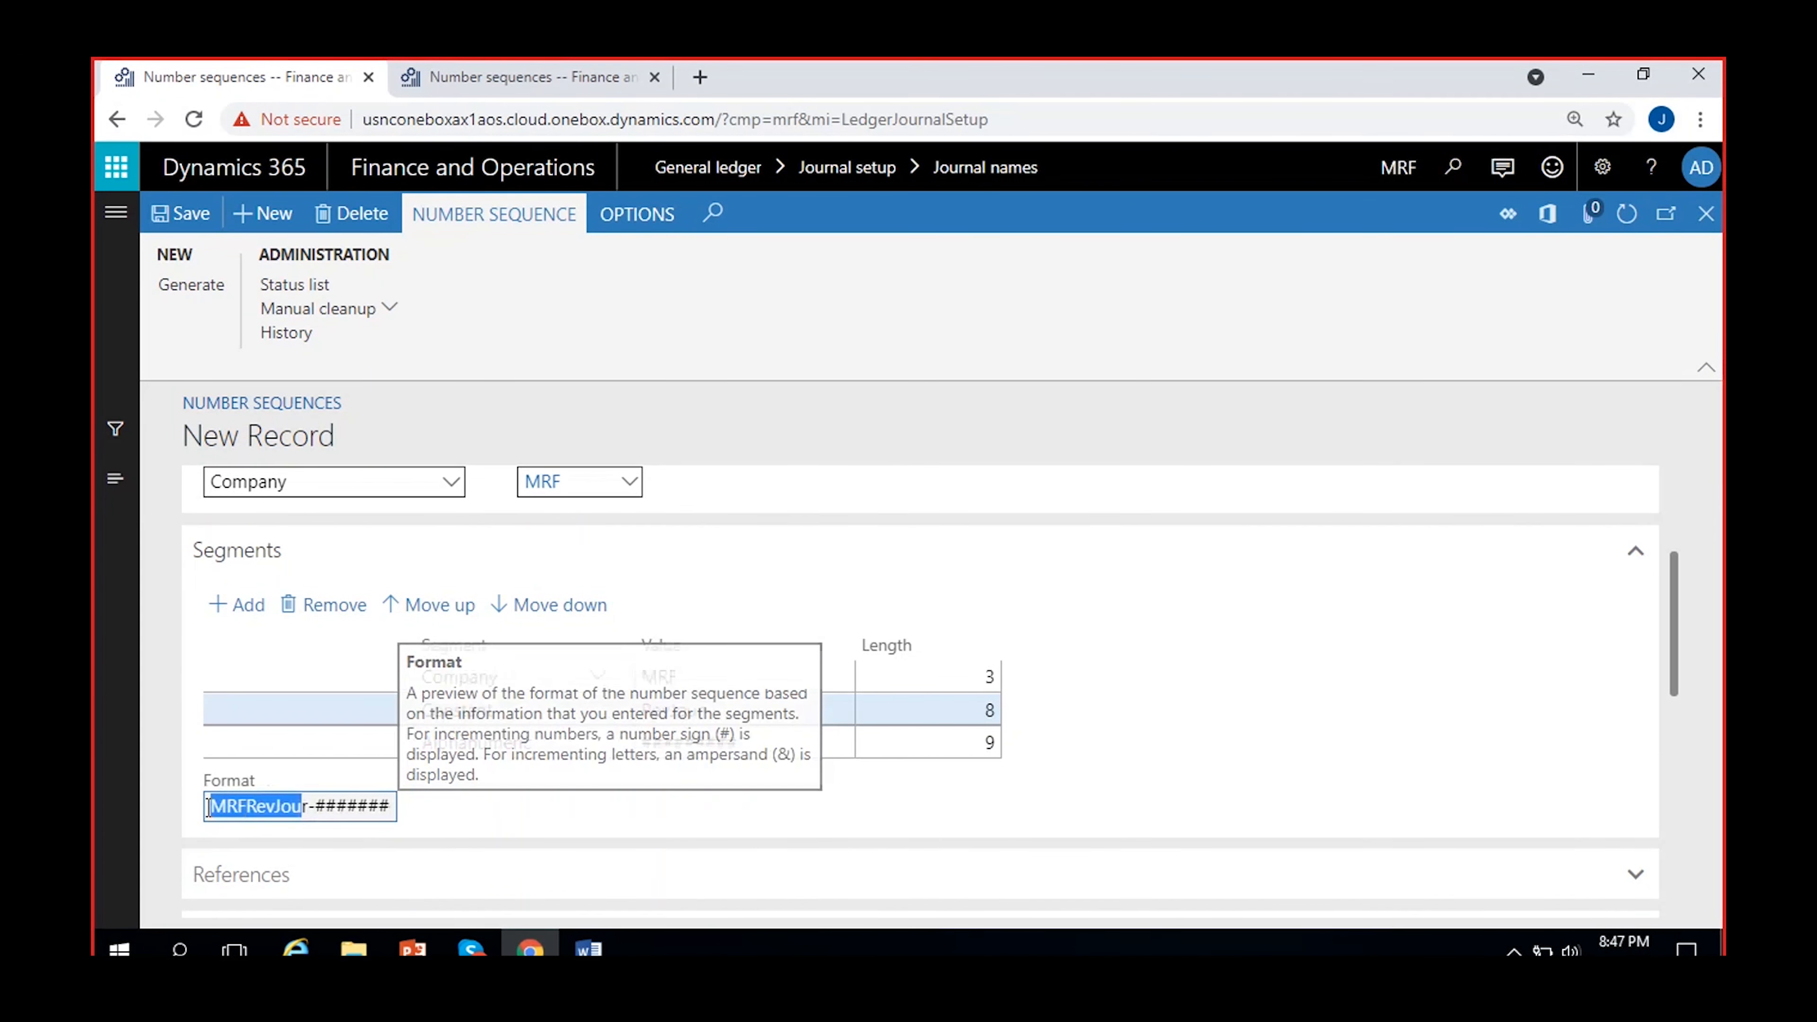
click(422, 826)
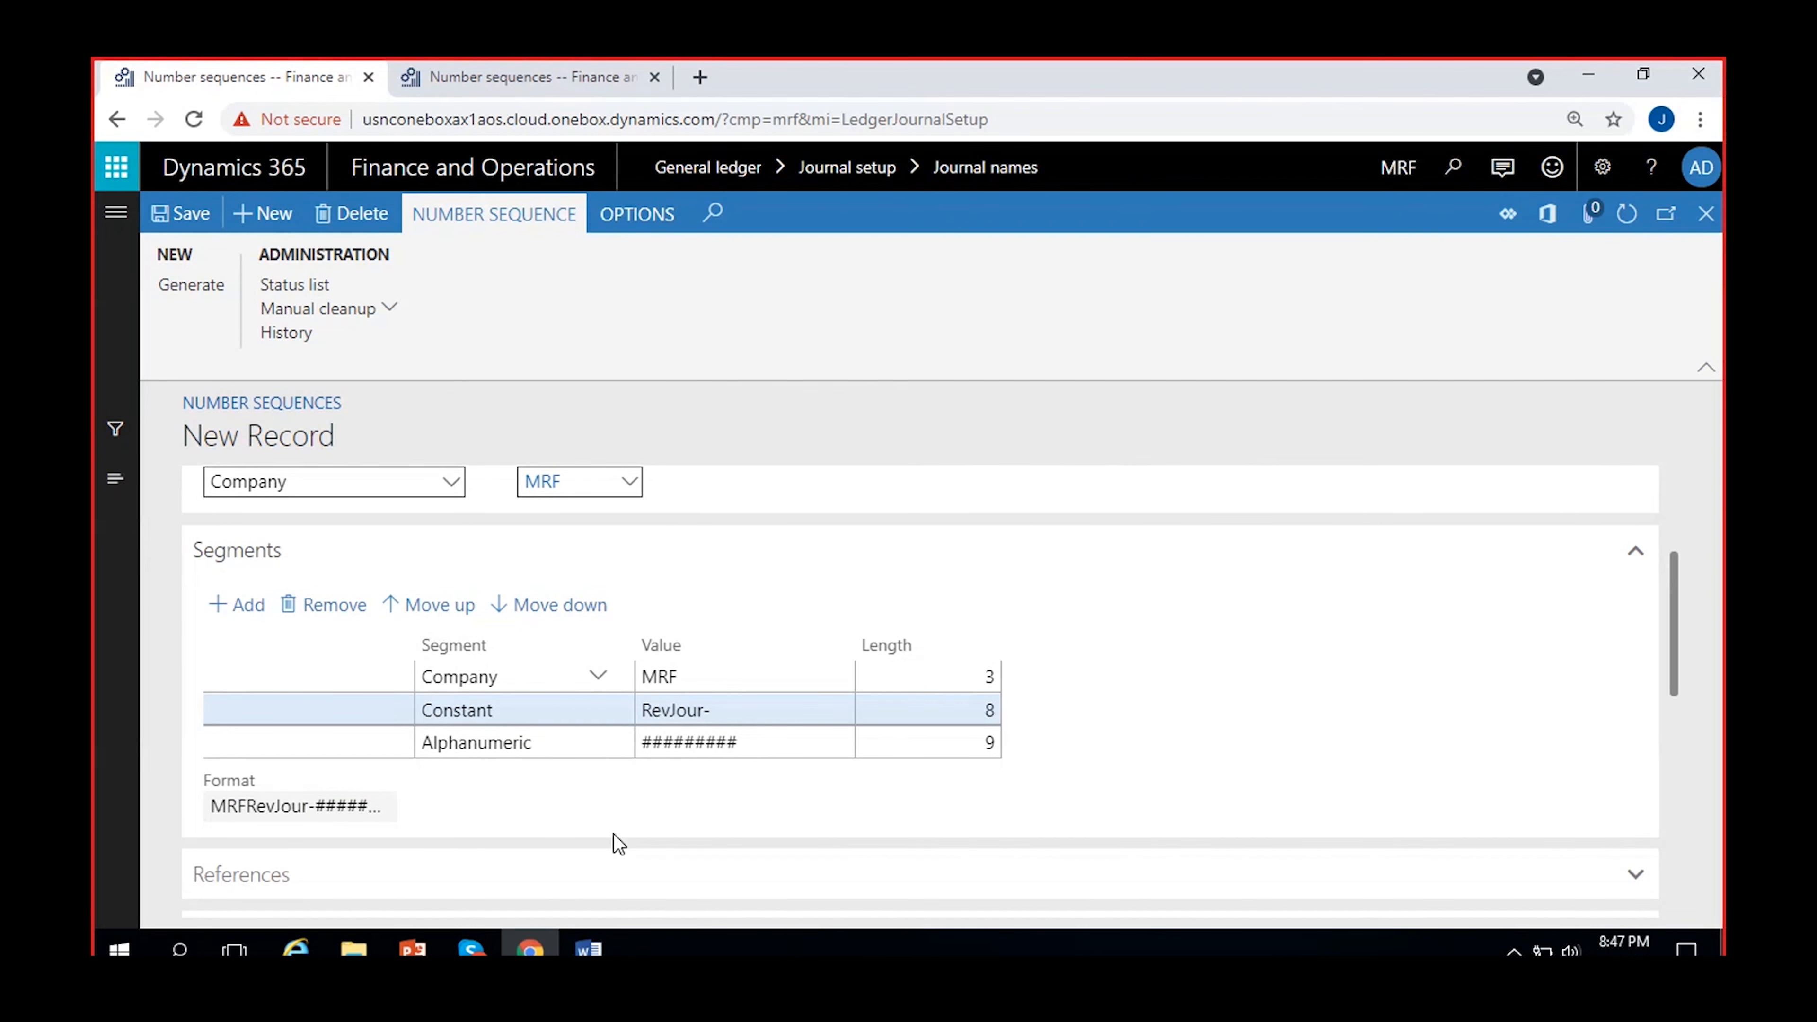
click(696, 680)
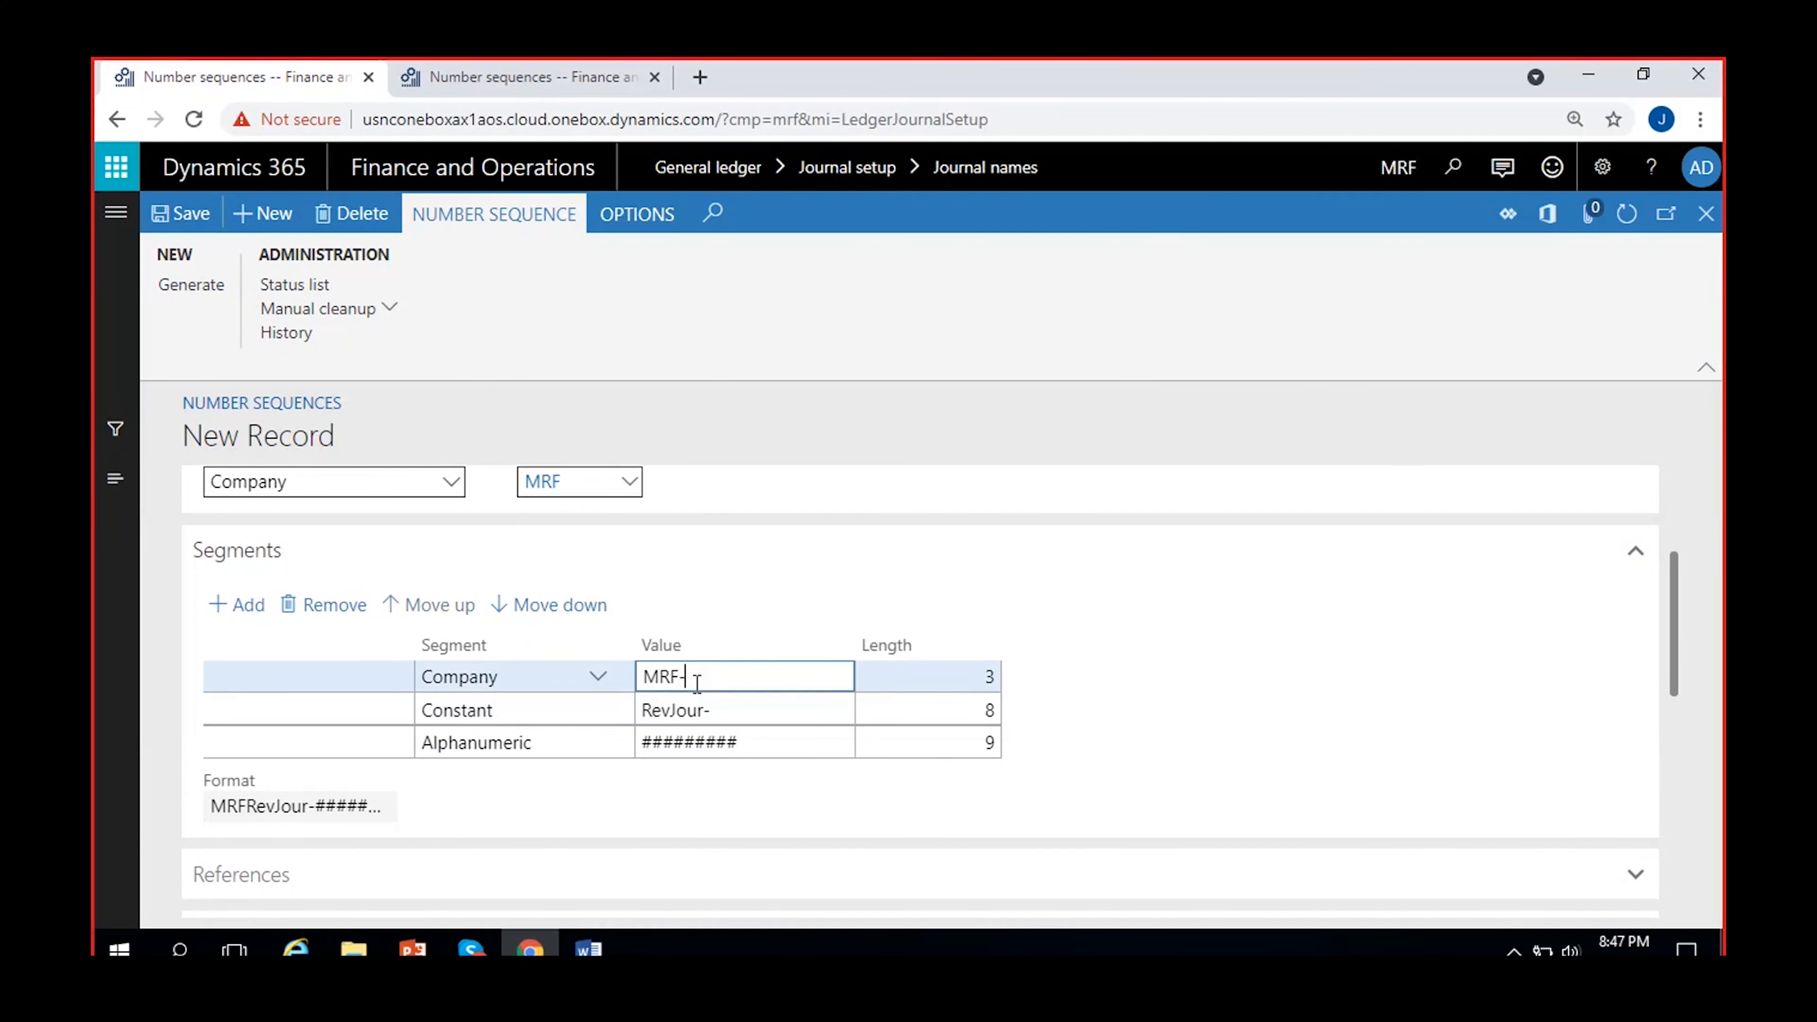
click(593, 783)
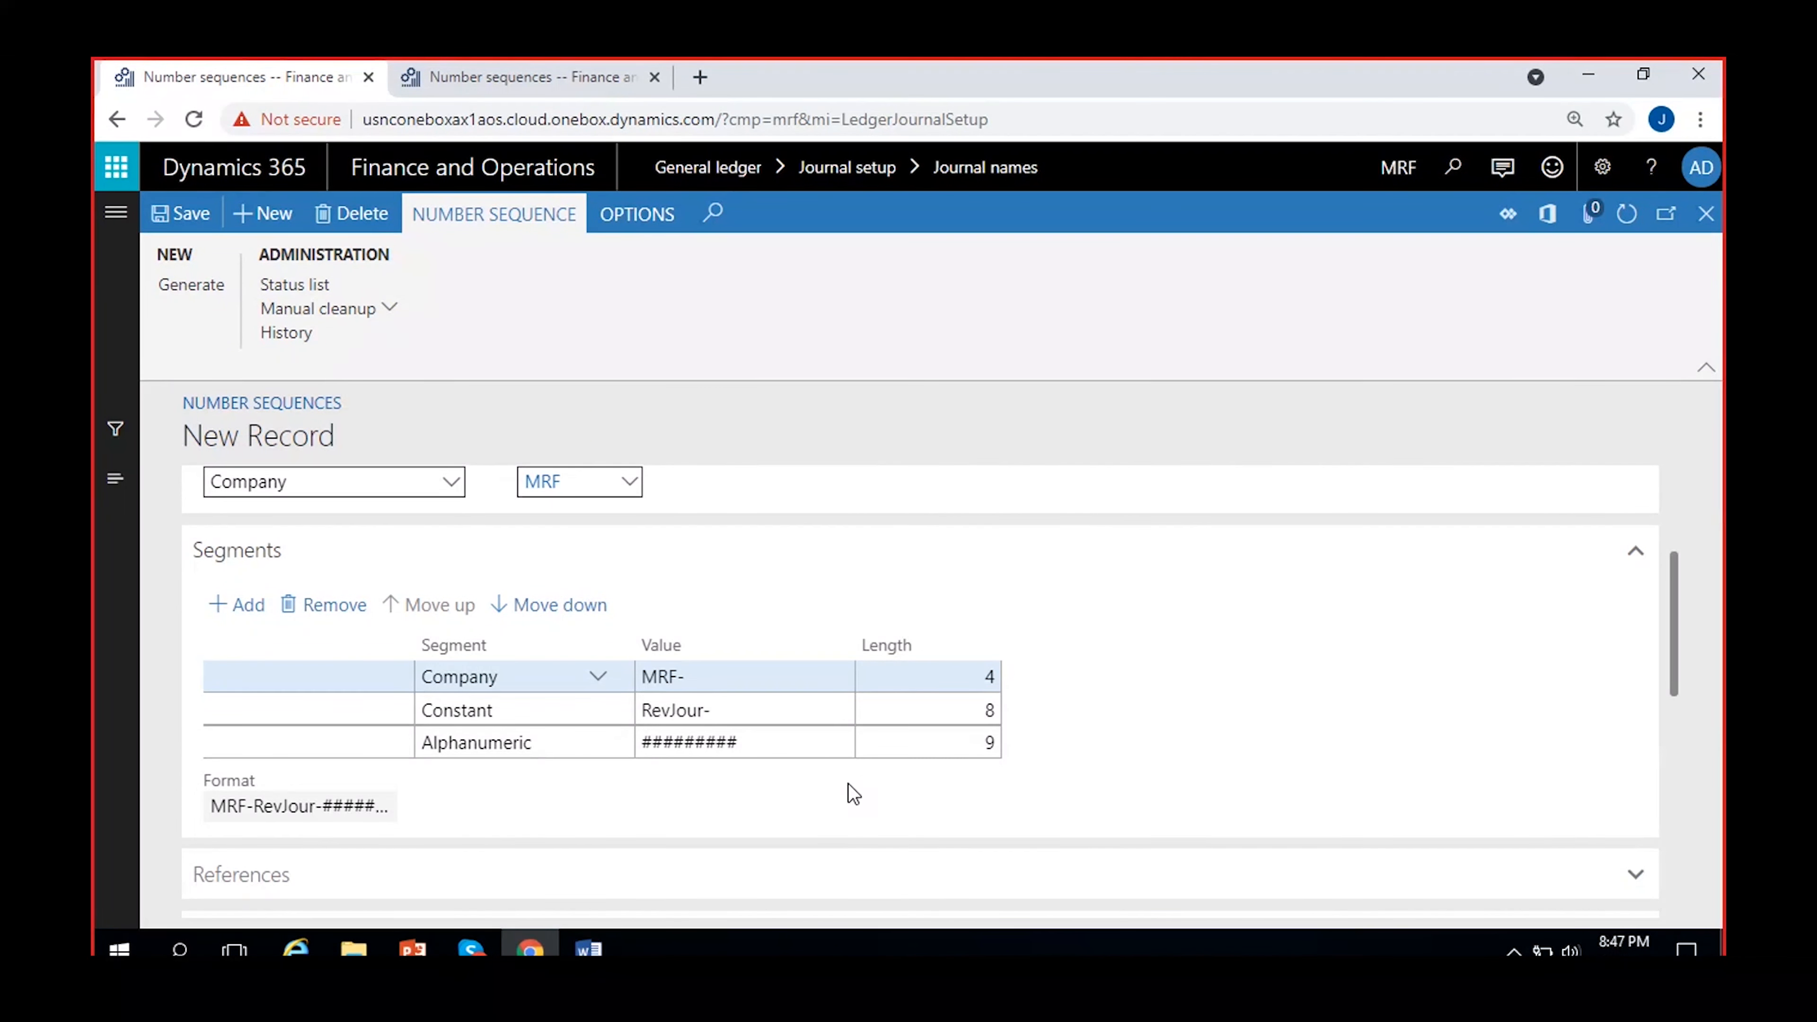
Extend the Constant segment's value to RevJournal-
click(725, 725)
key(Left)
text(nal)
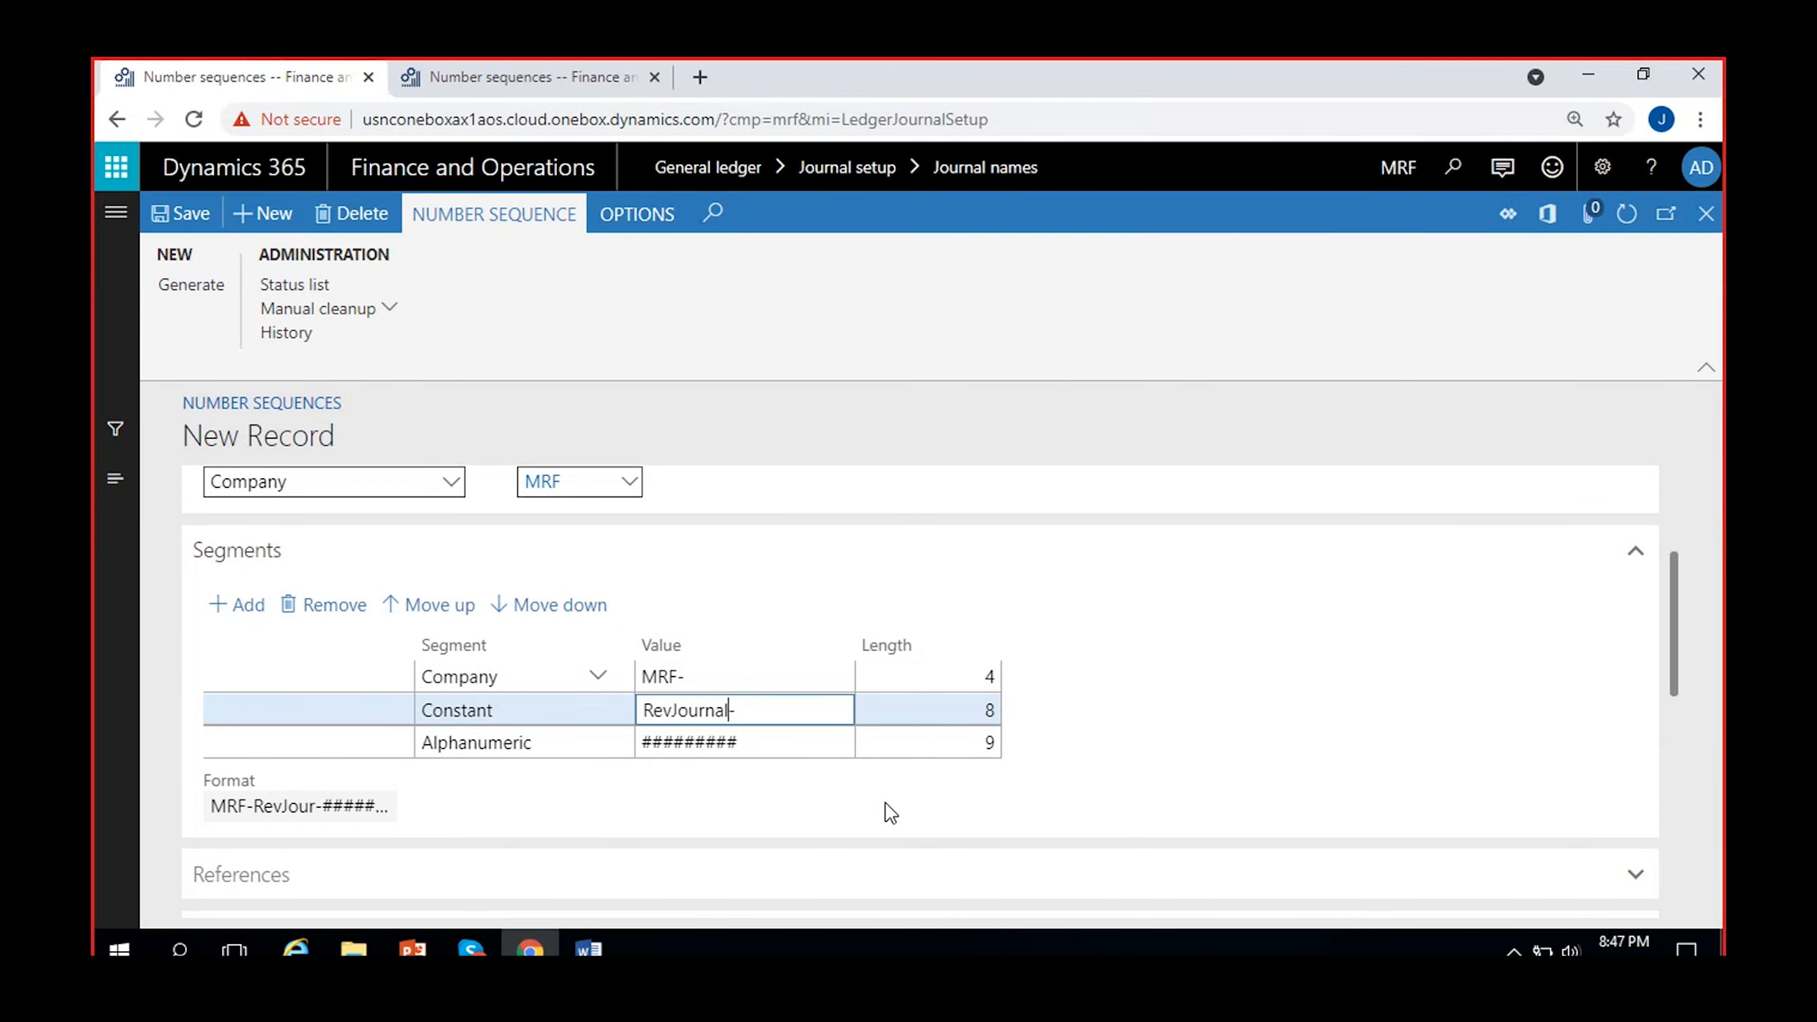
click(1199, 724)
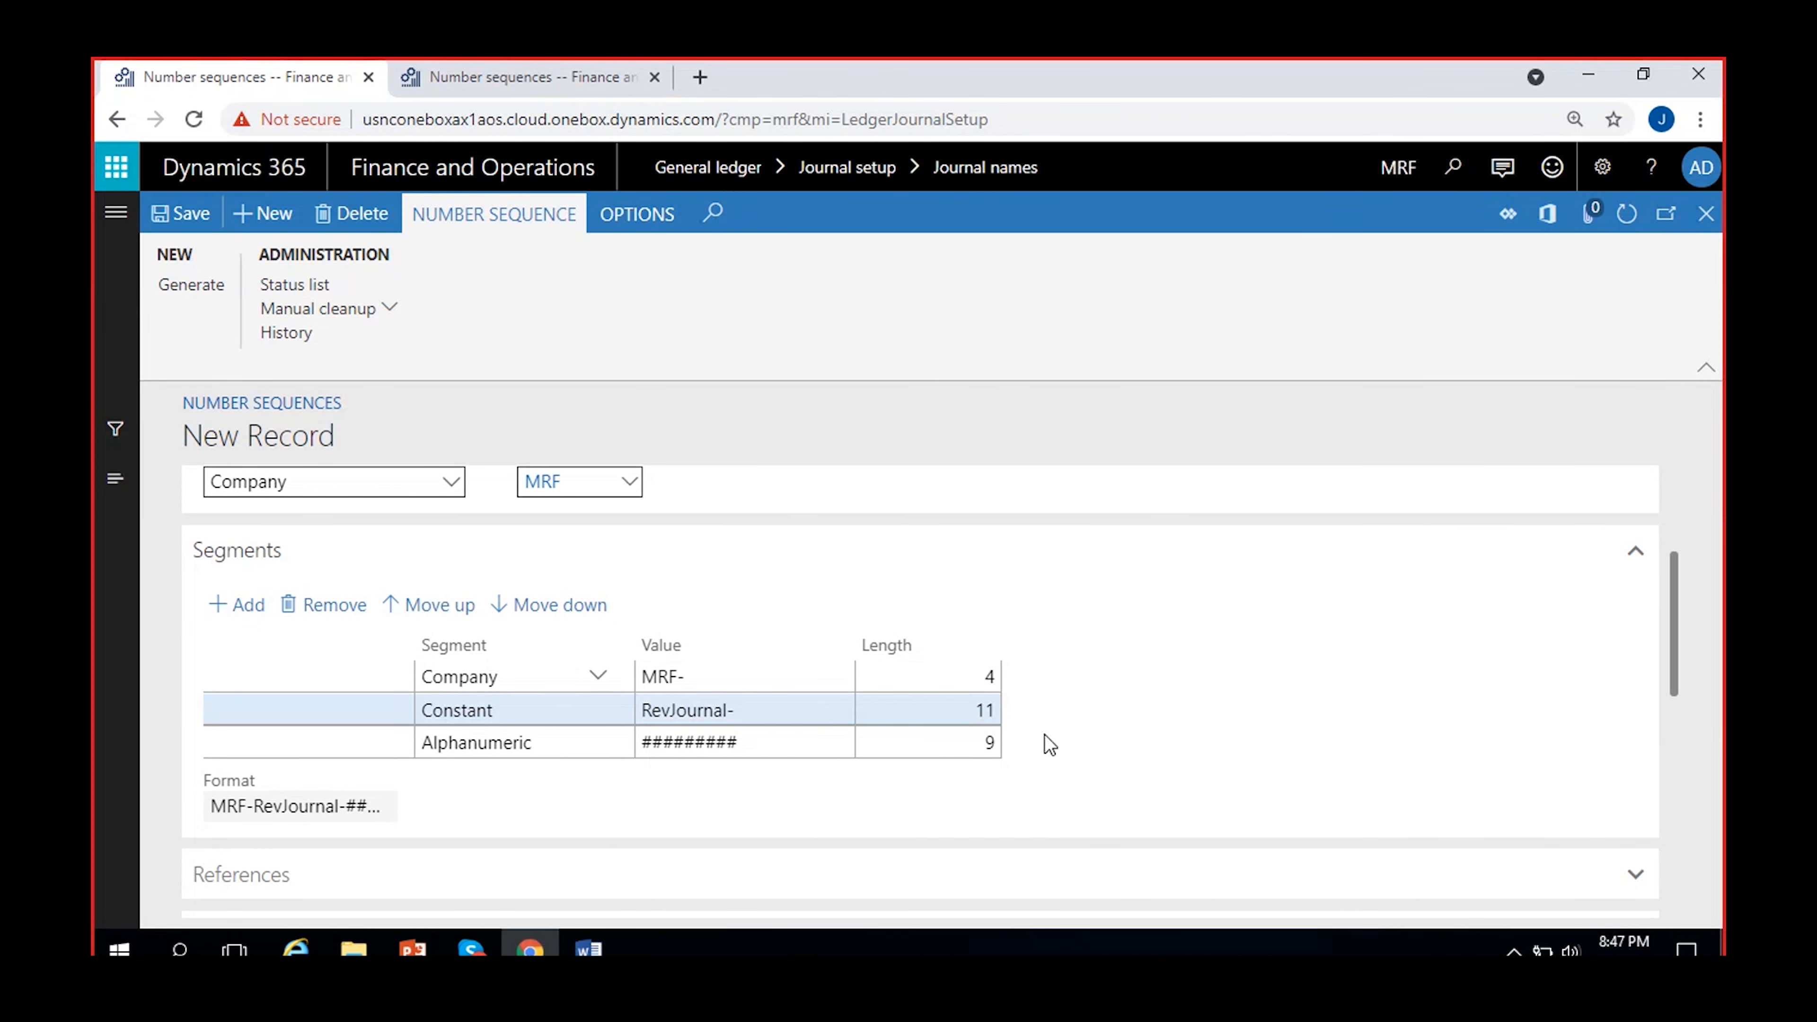
Try to save the RevJour number sequence with its three segments and dismiss the notification
click(205, 230)
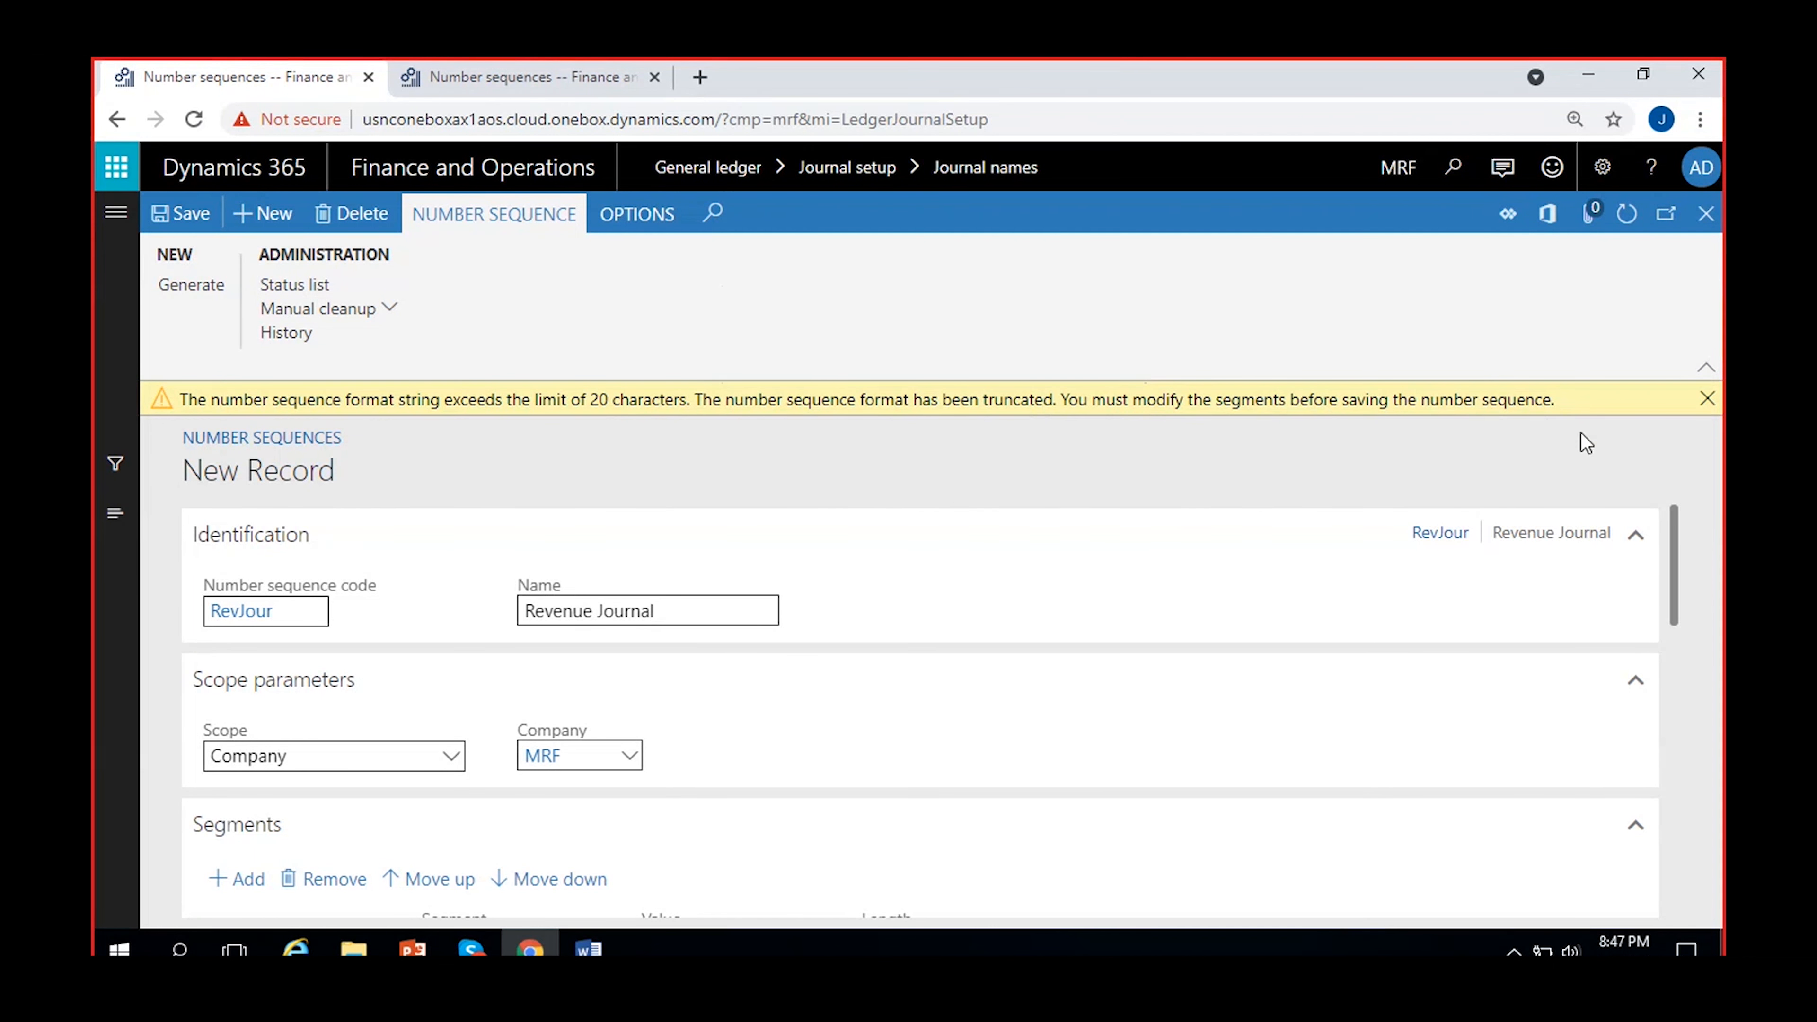
scroll(1428, 632, down, 2)
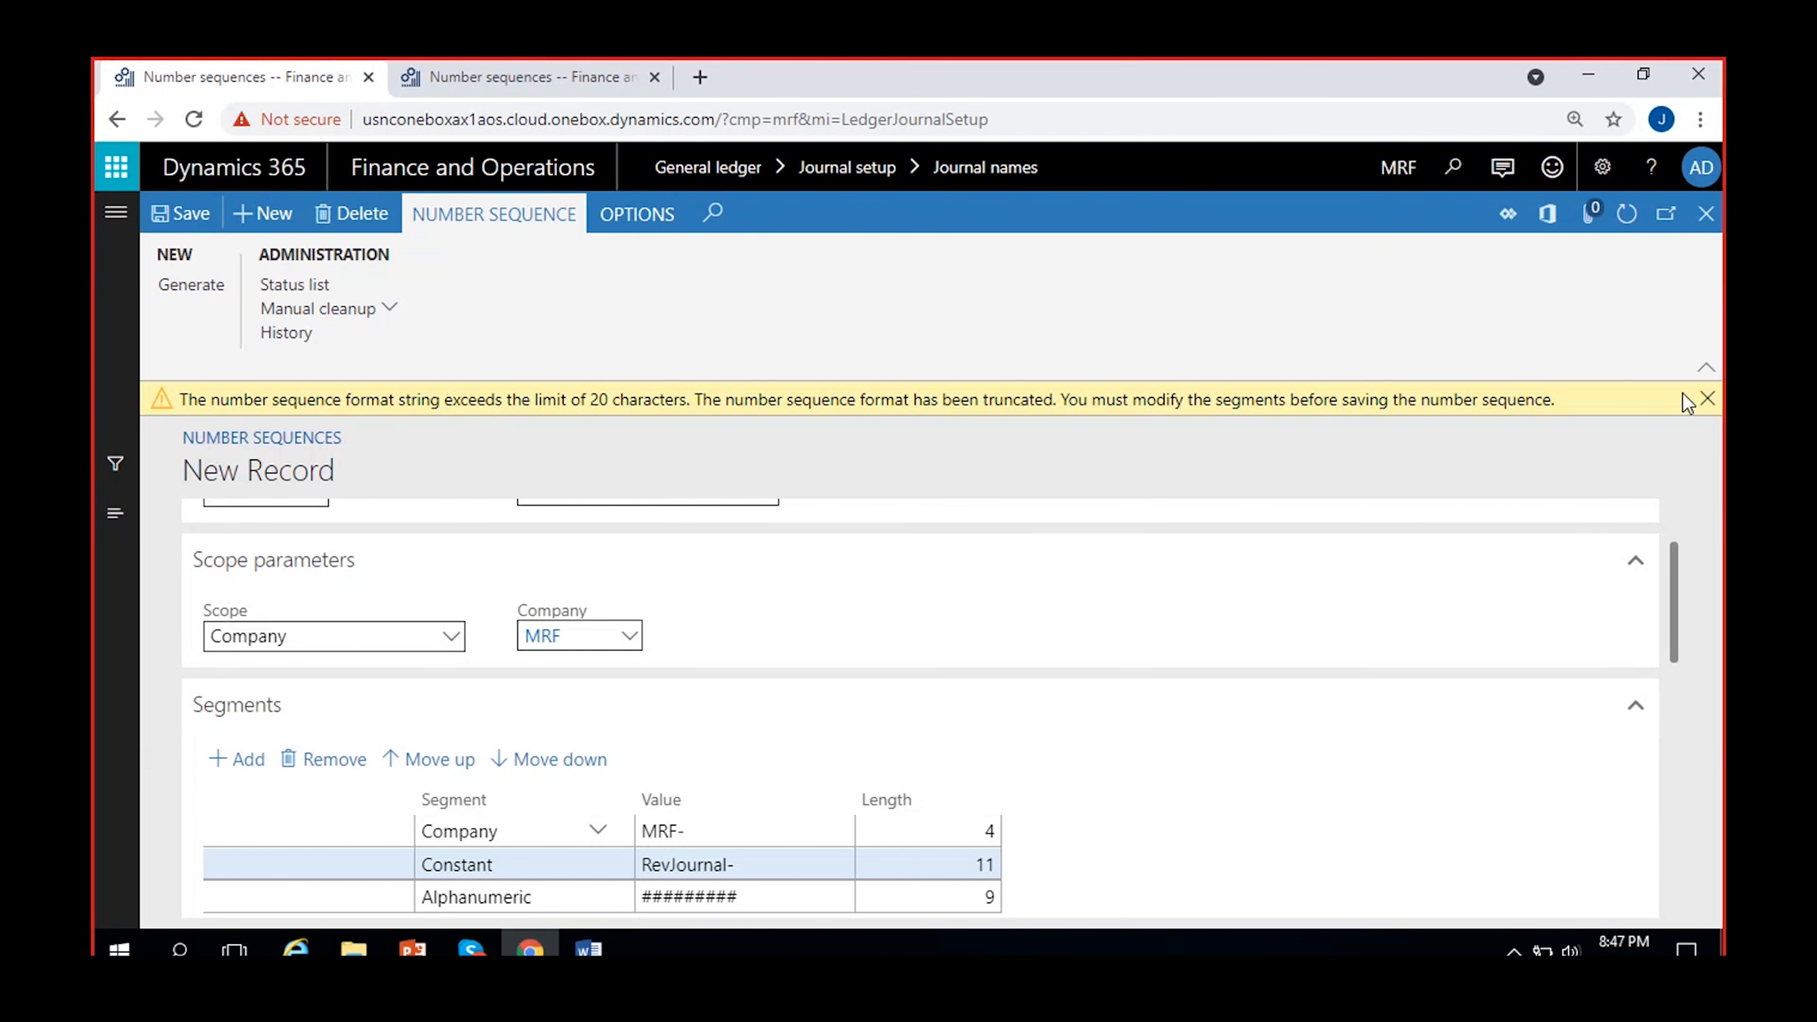
click(1707, 399)
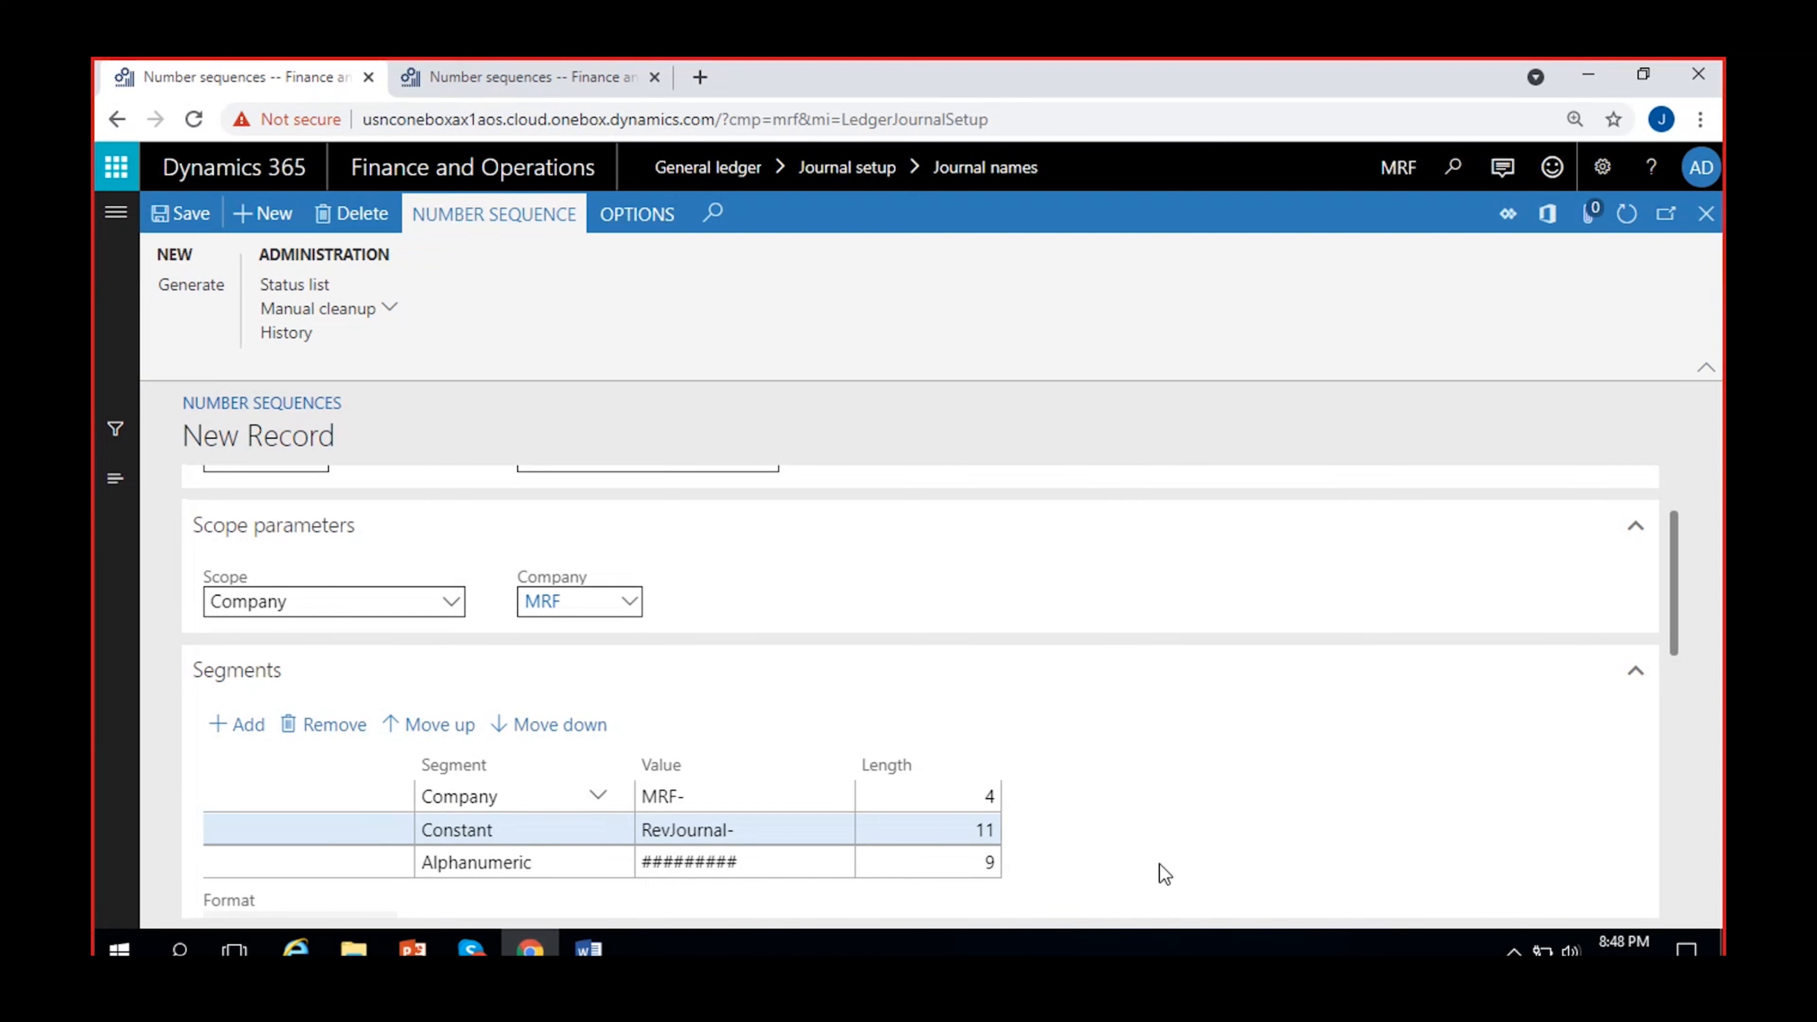
Remove the Company segment from the new number sequence's segments
drag(1671, 576, 1678, 608)
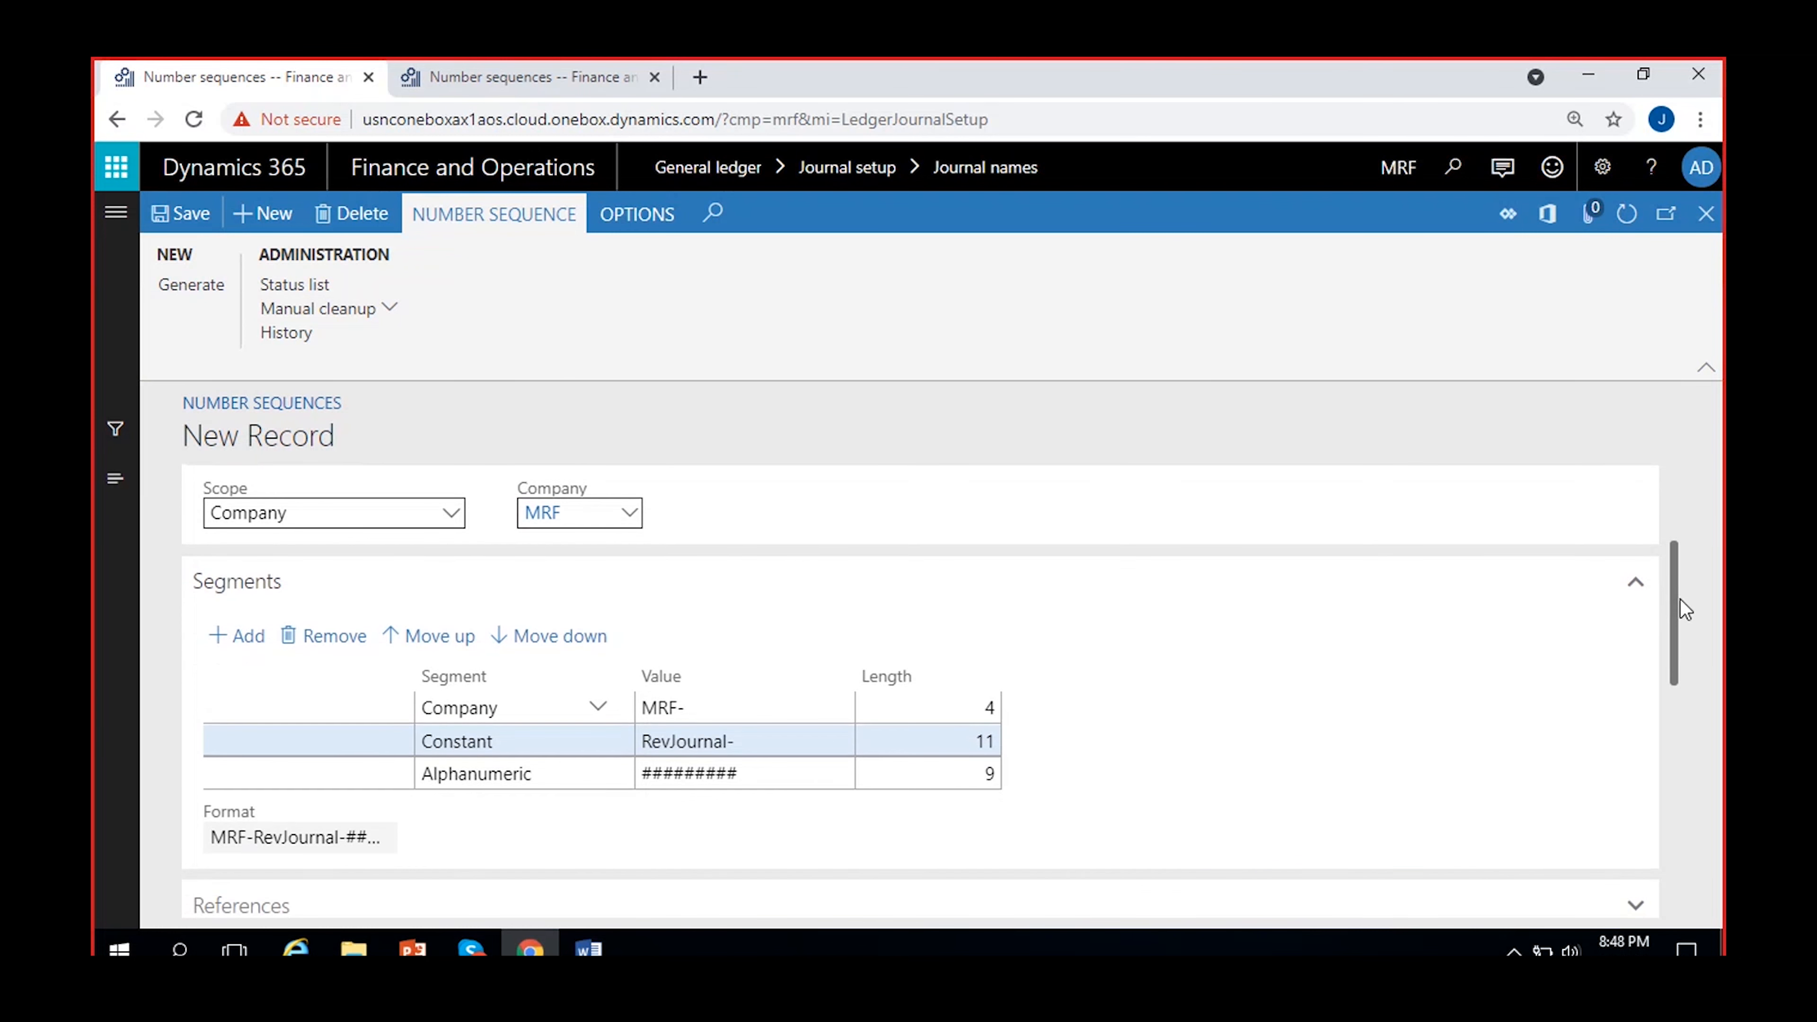
click(703, 705)
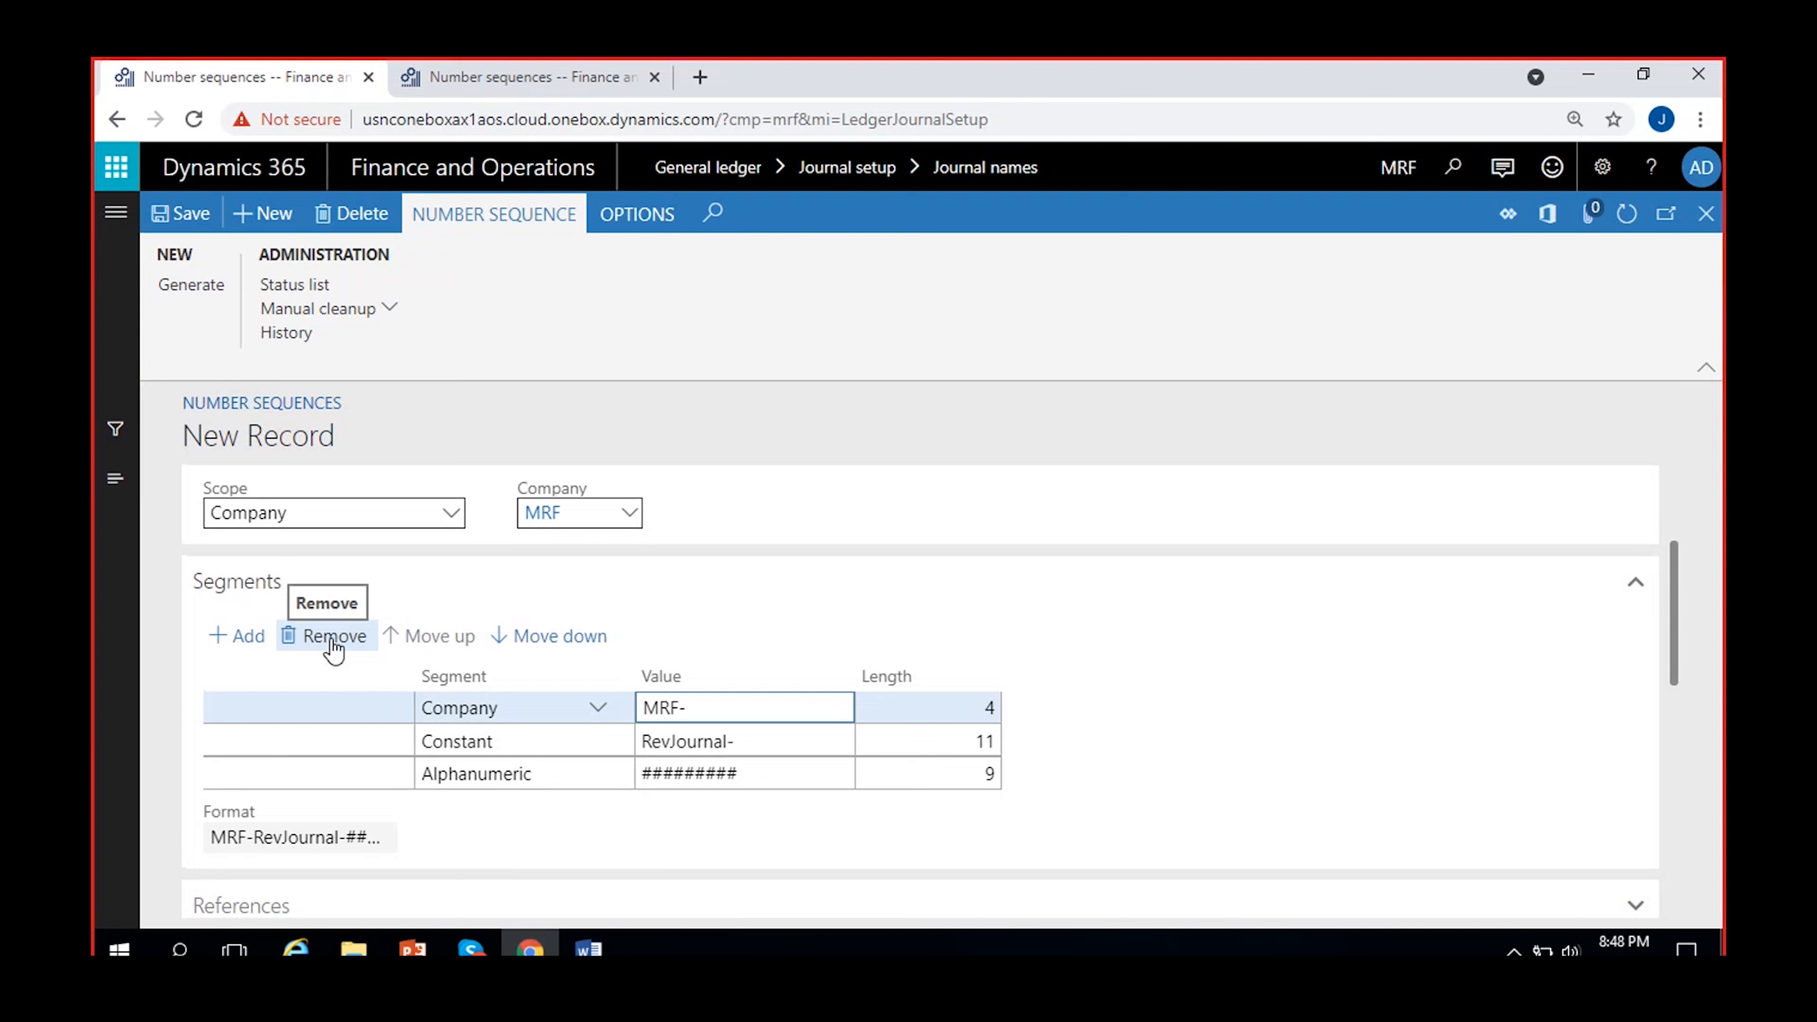
click(333, 648)
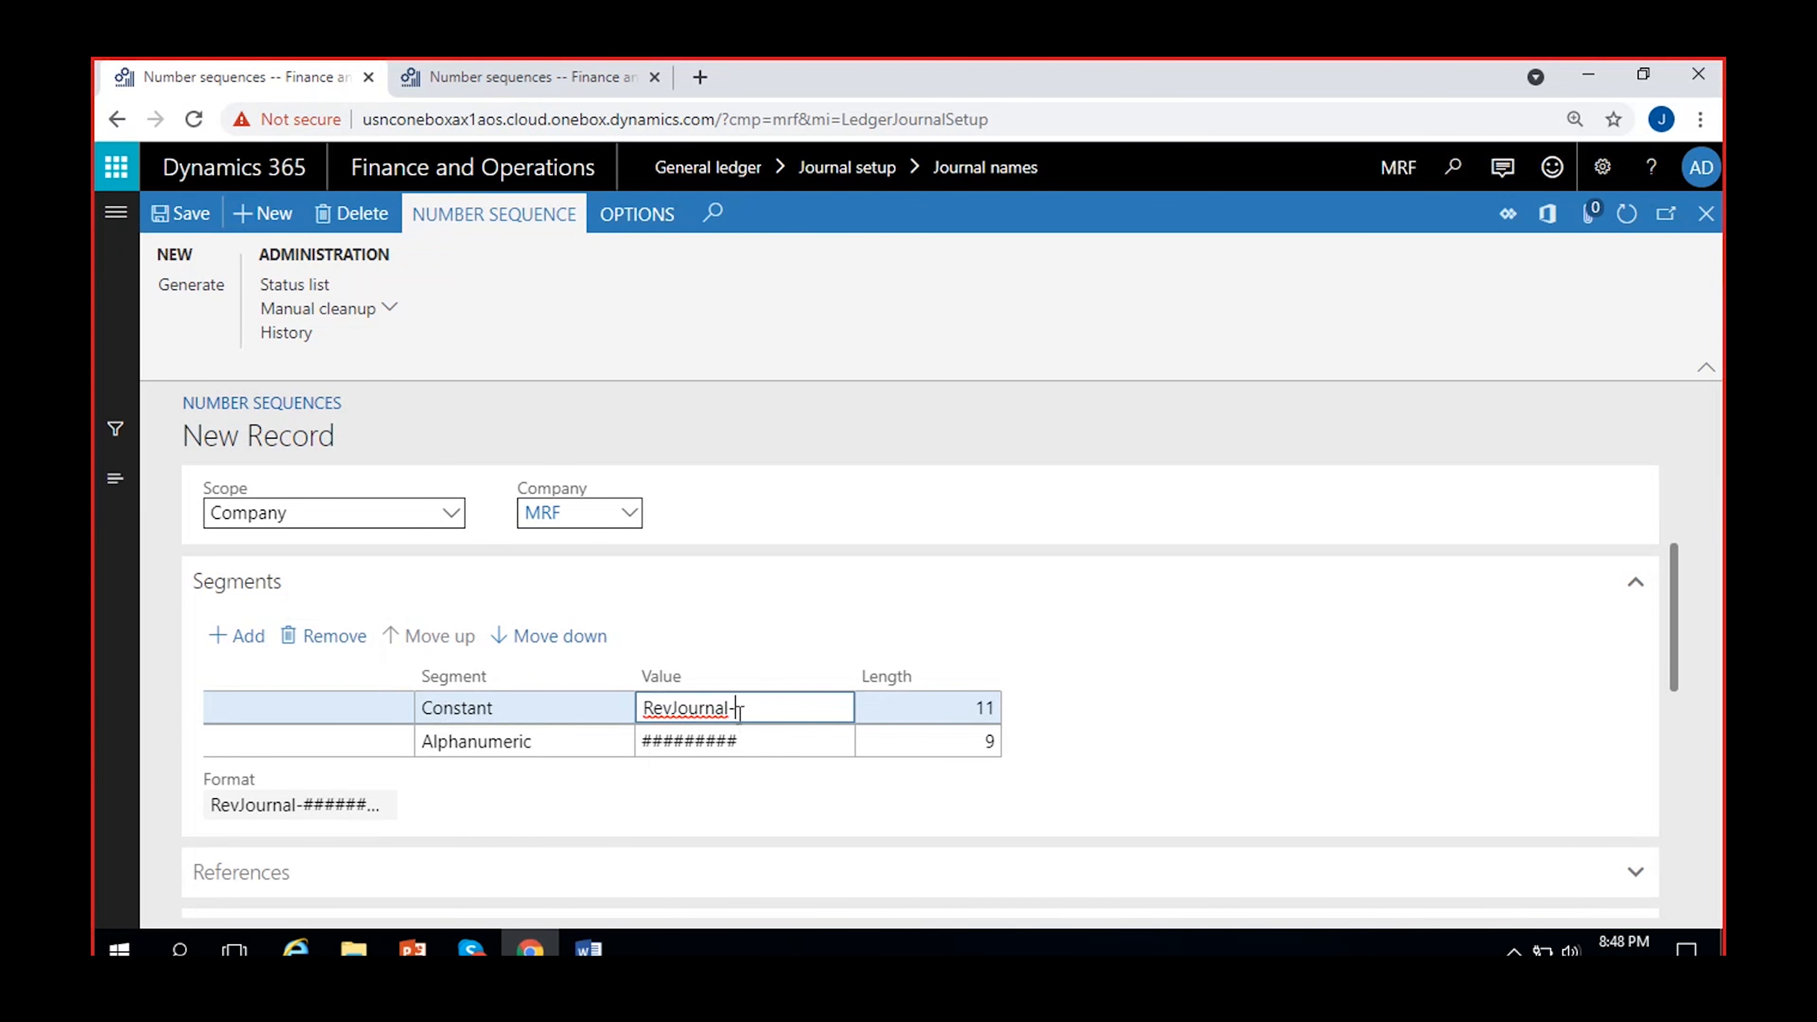
Shorten the Constant segment's value to RevJour-
key(Left)
key(BackSpace)
key(BackSpace)
key(BackSpace)
key(Right)
Set the Alphanumeric segment's value to ###### and check the number sequence's format preview
click(779, 739)
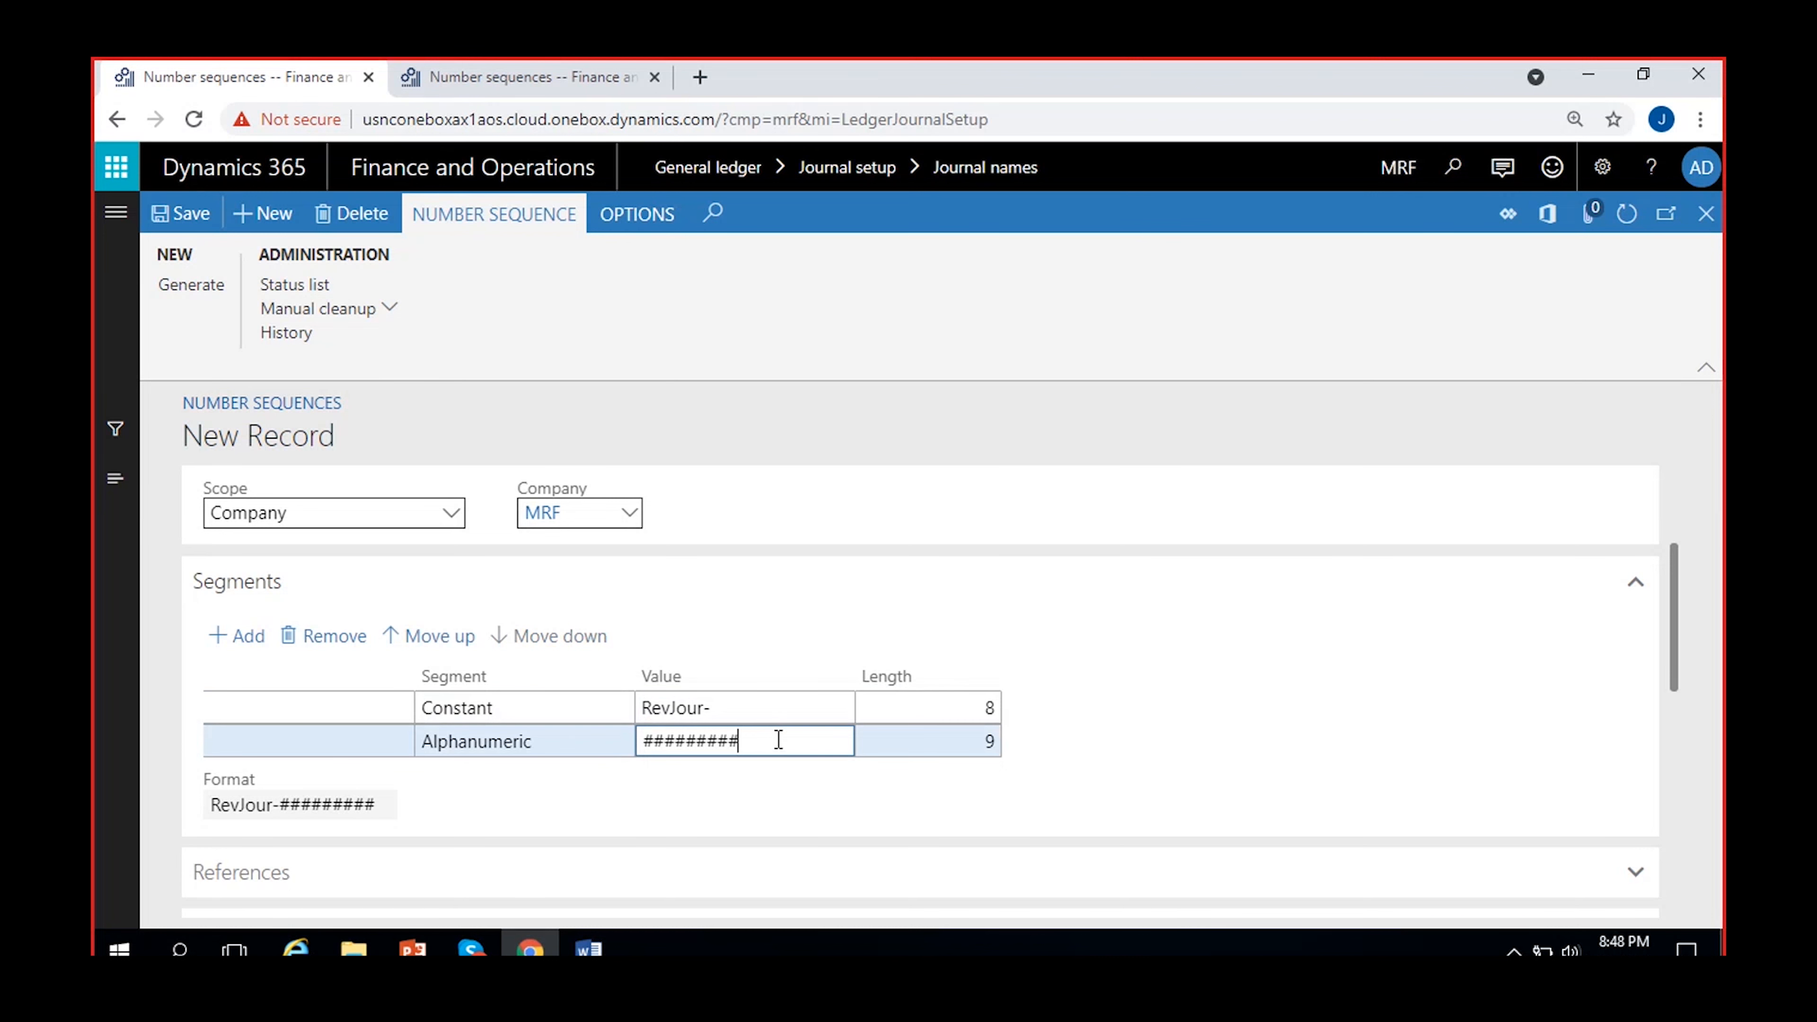
key(BackSpace)
key(BackSpace)
click(871, 817)
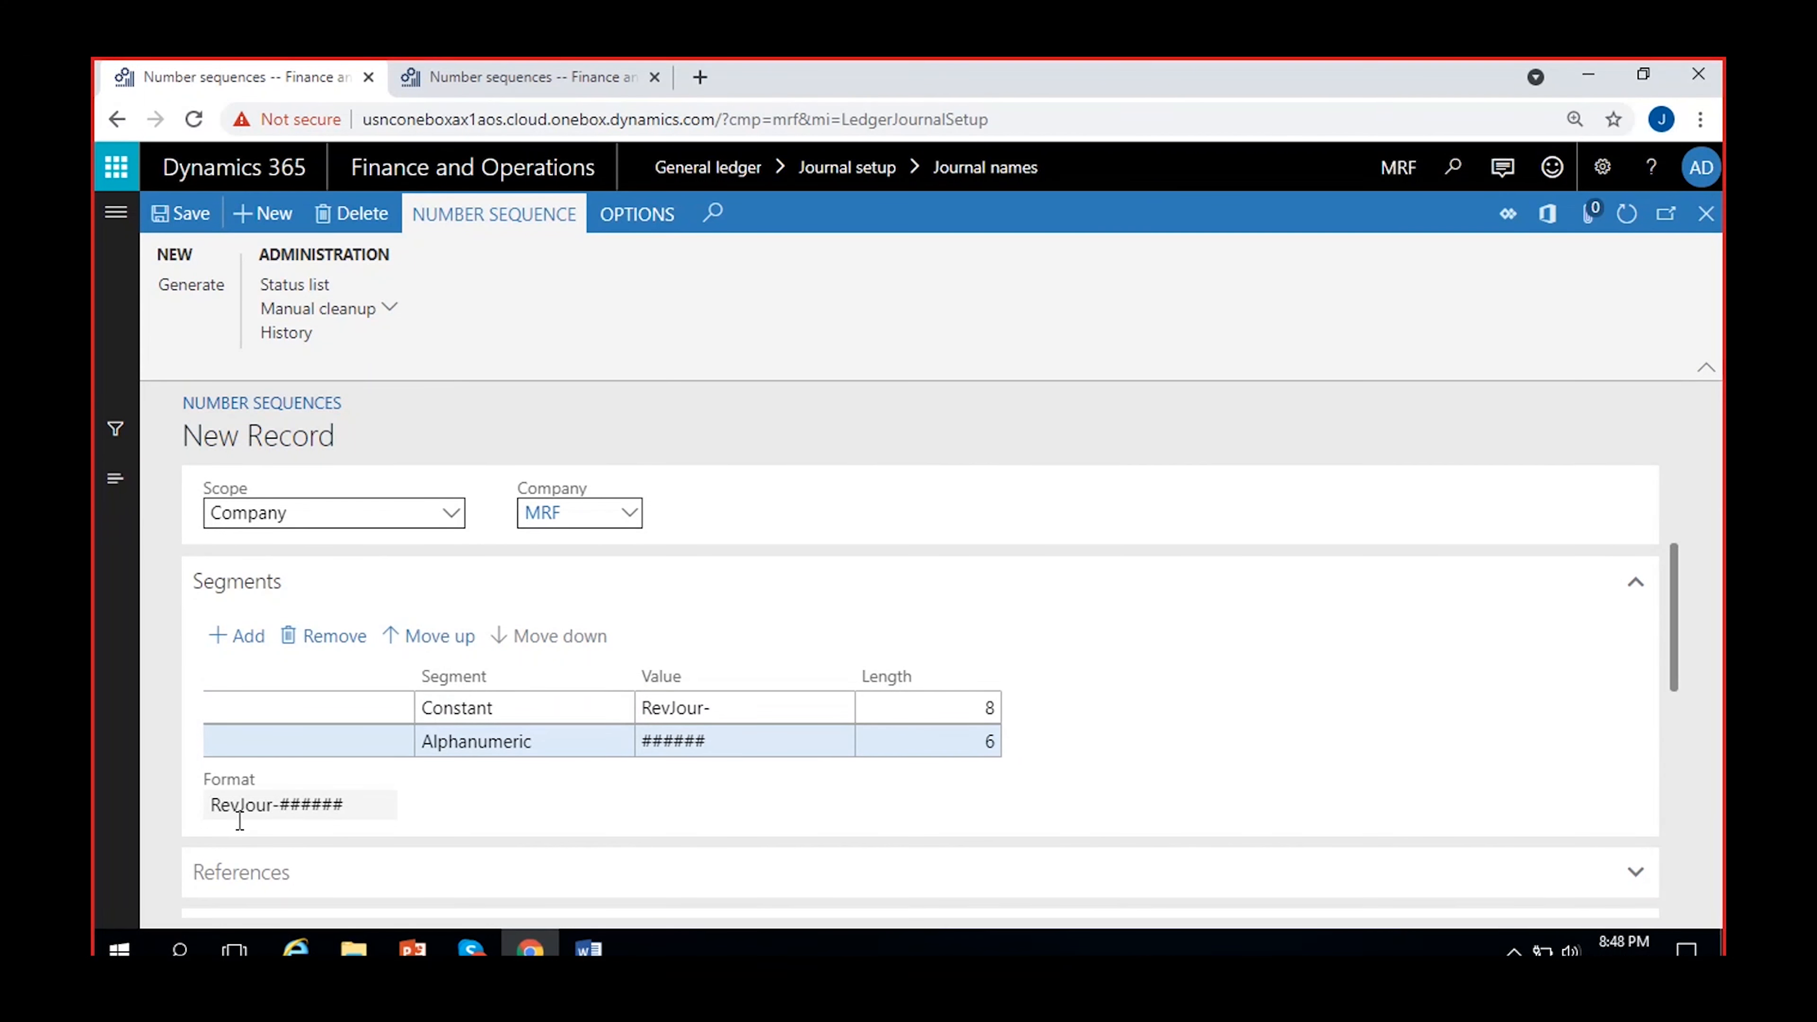
drag(211, 807, 357, 807)
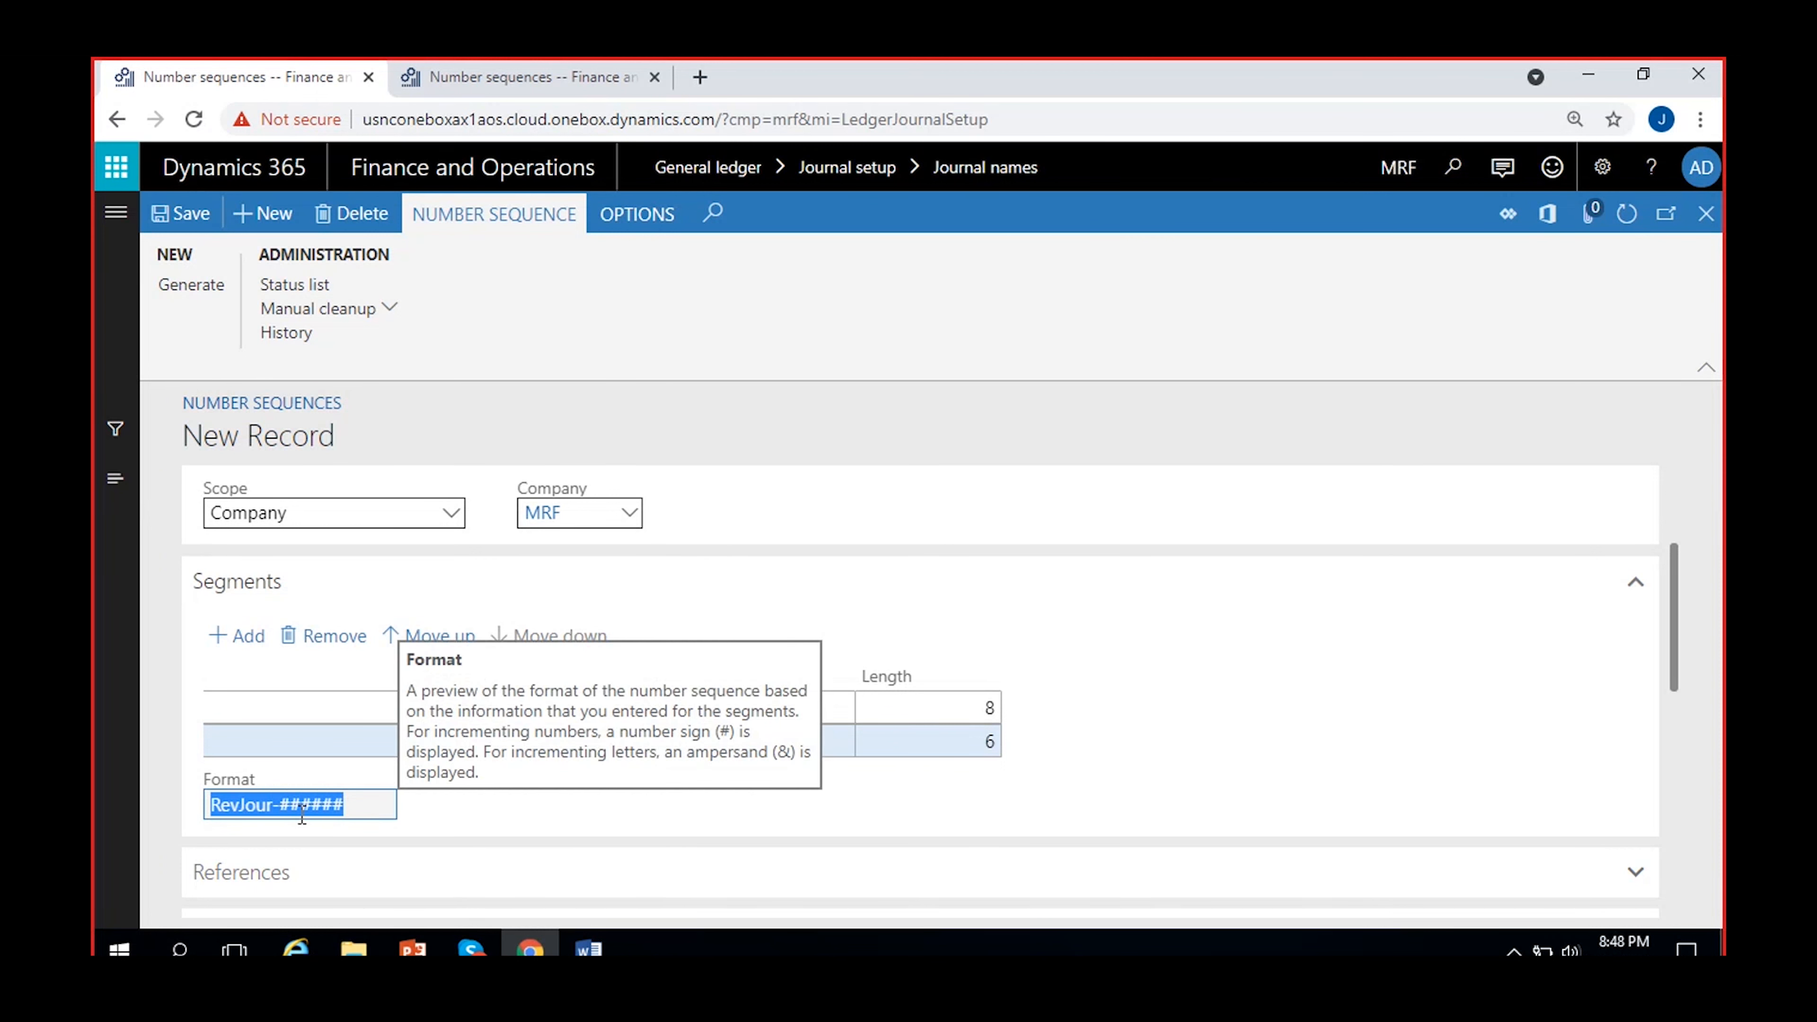
click(532, 796)
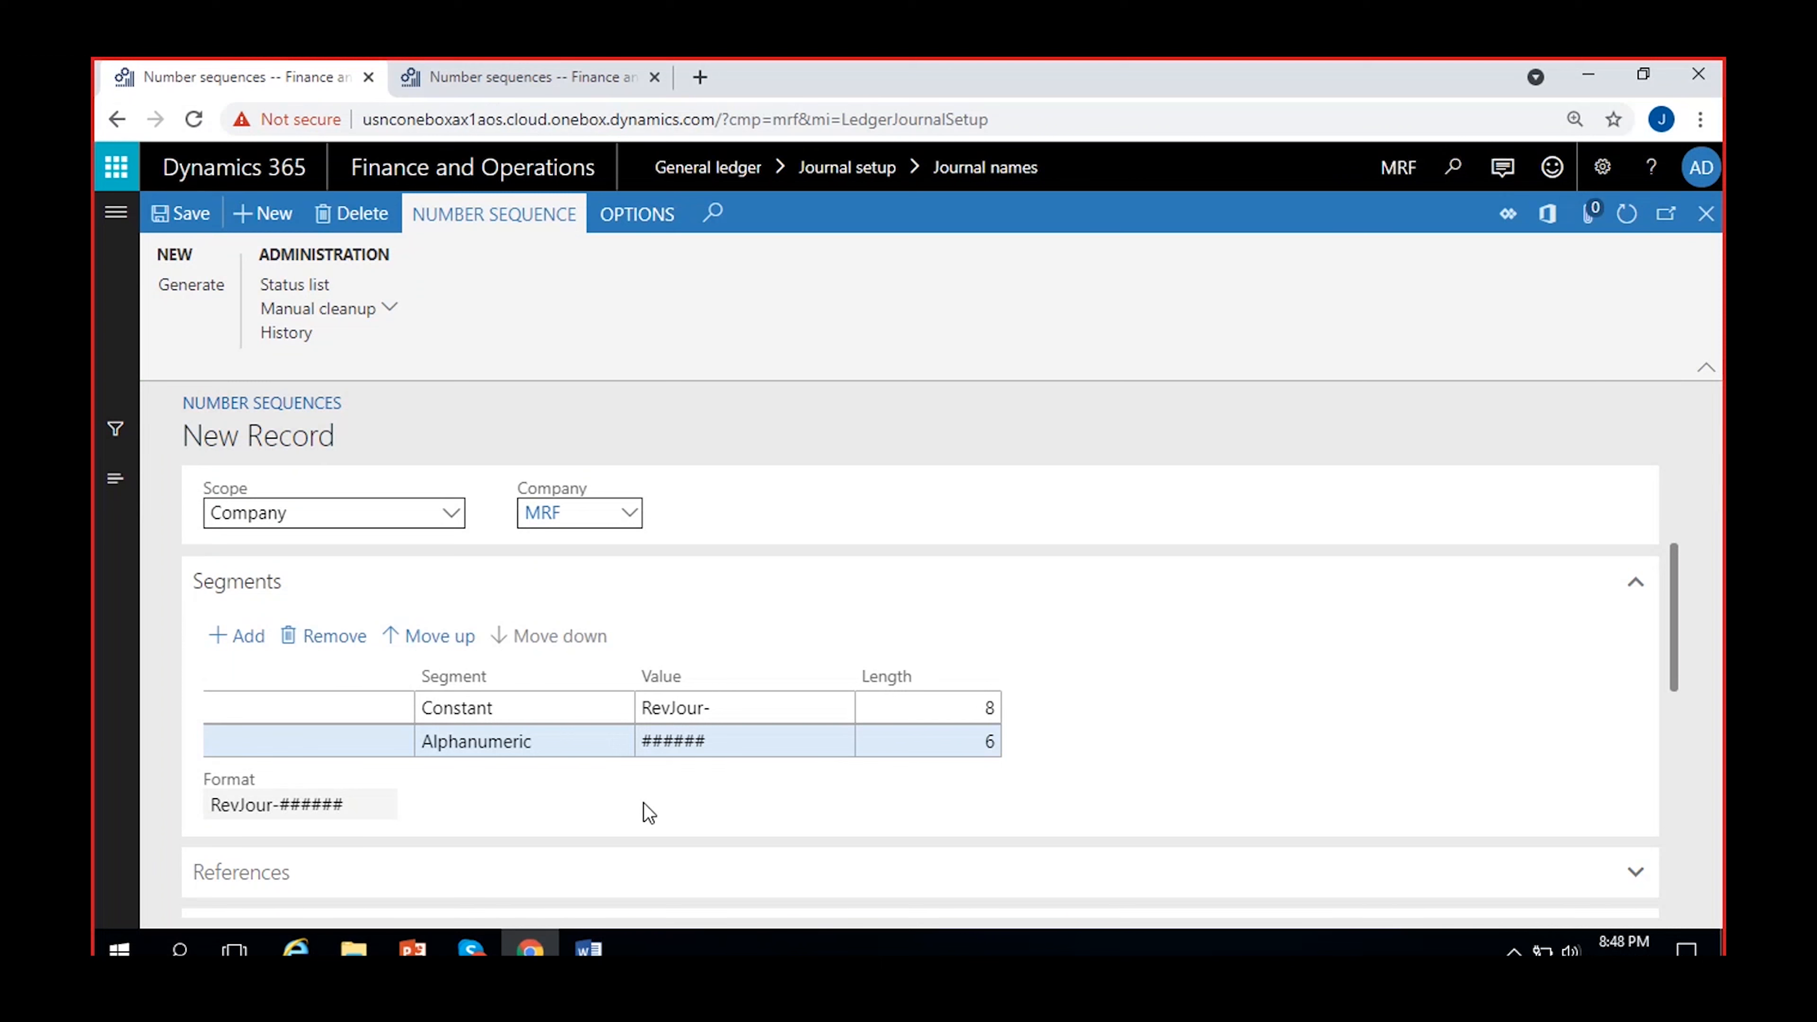
Make the number sequence continuous with 999999 as its largest number, and save it
scroll(647, 780, down, 5)
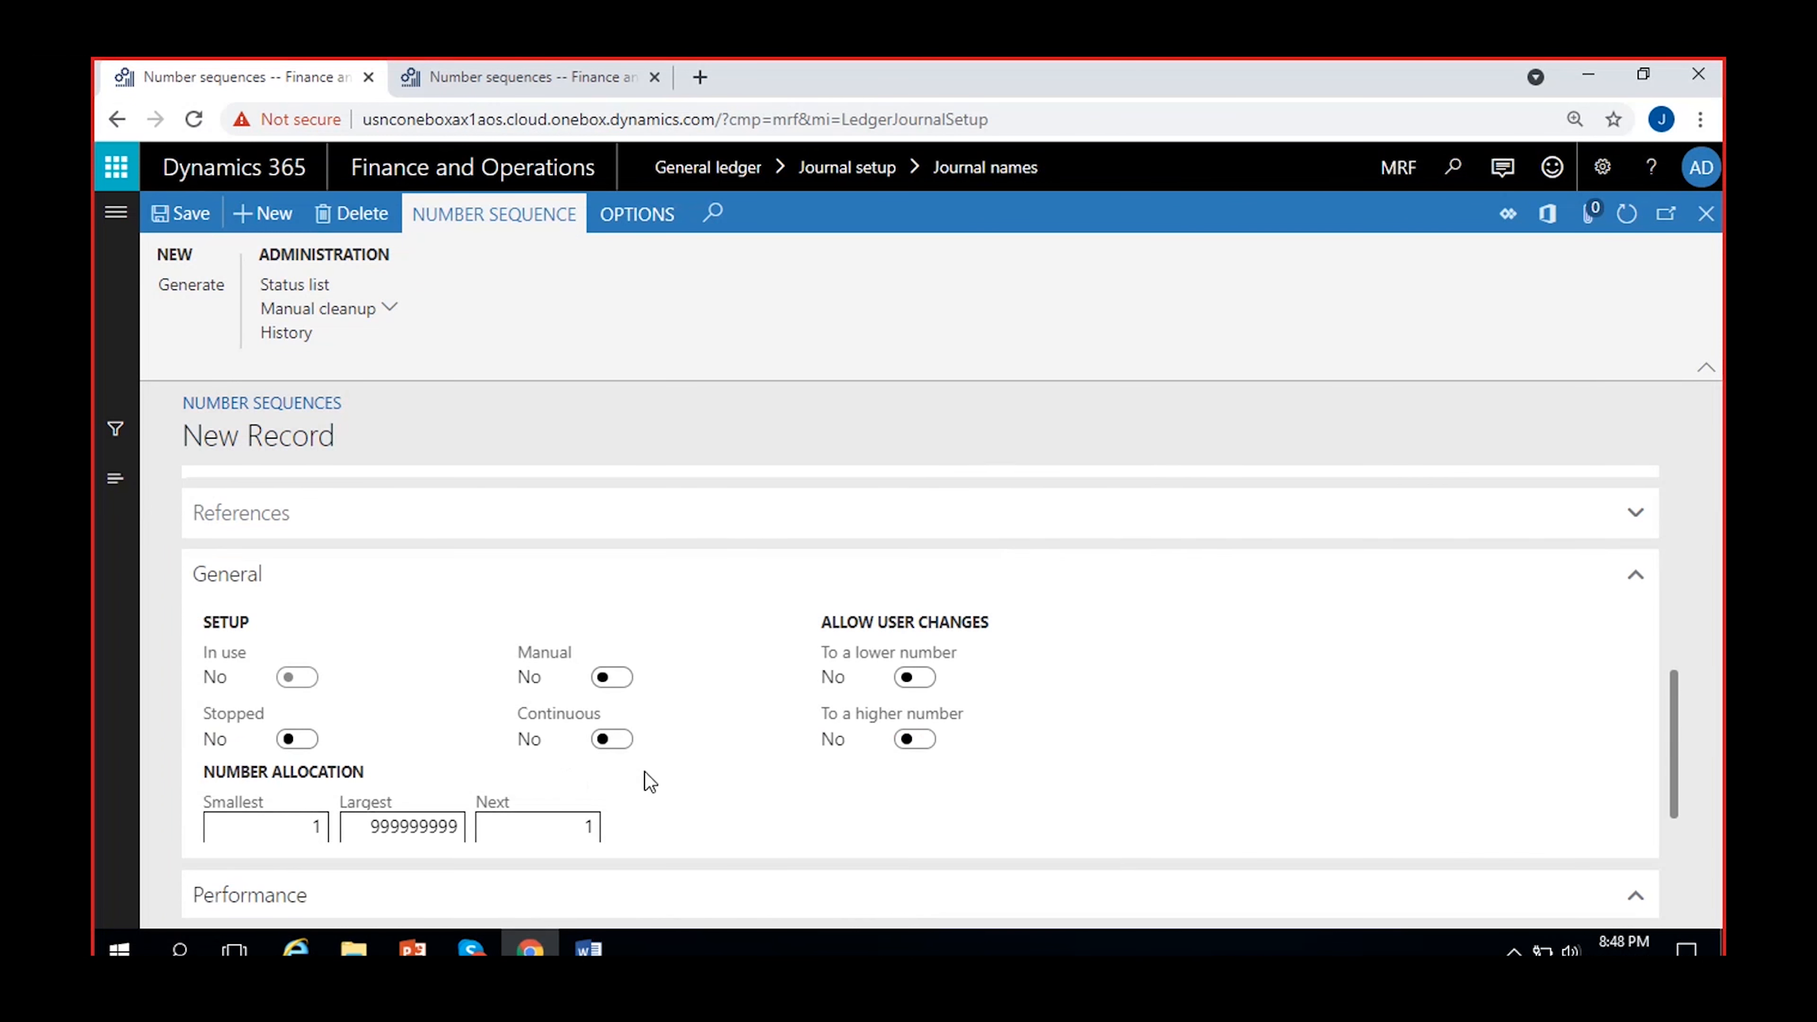
scroll(684, 810, down, 2)
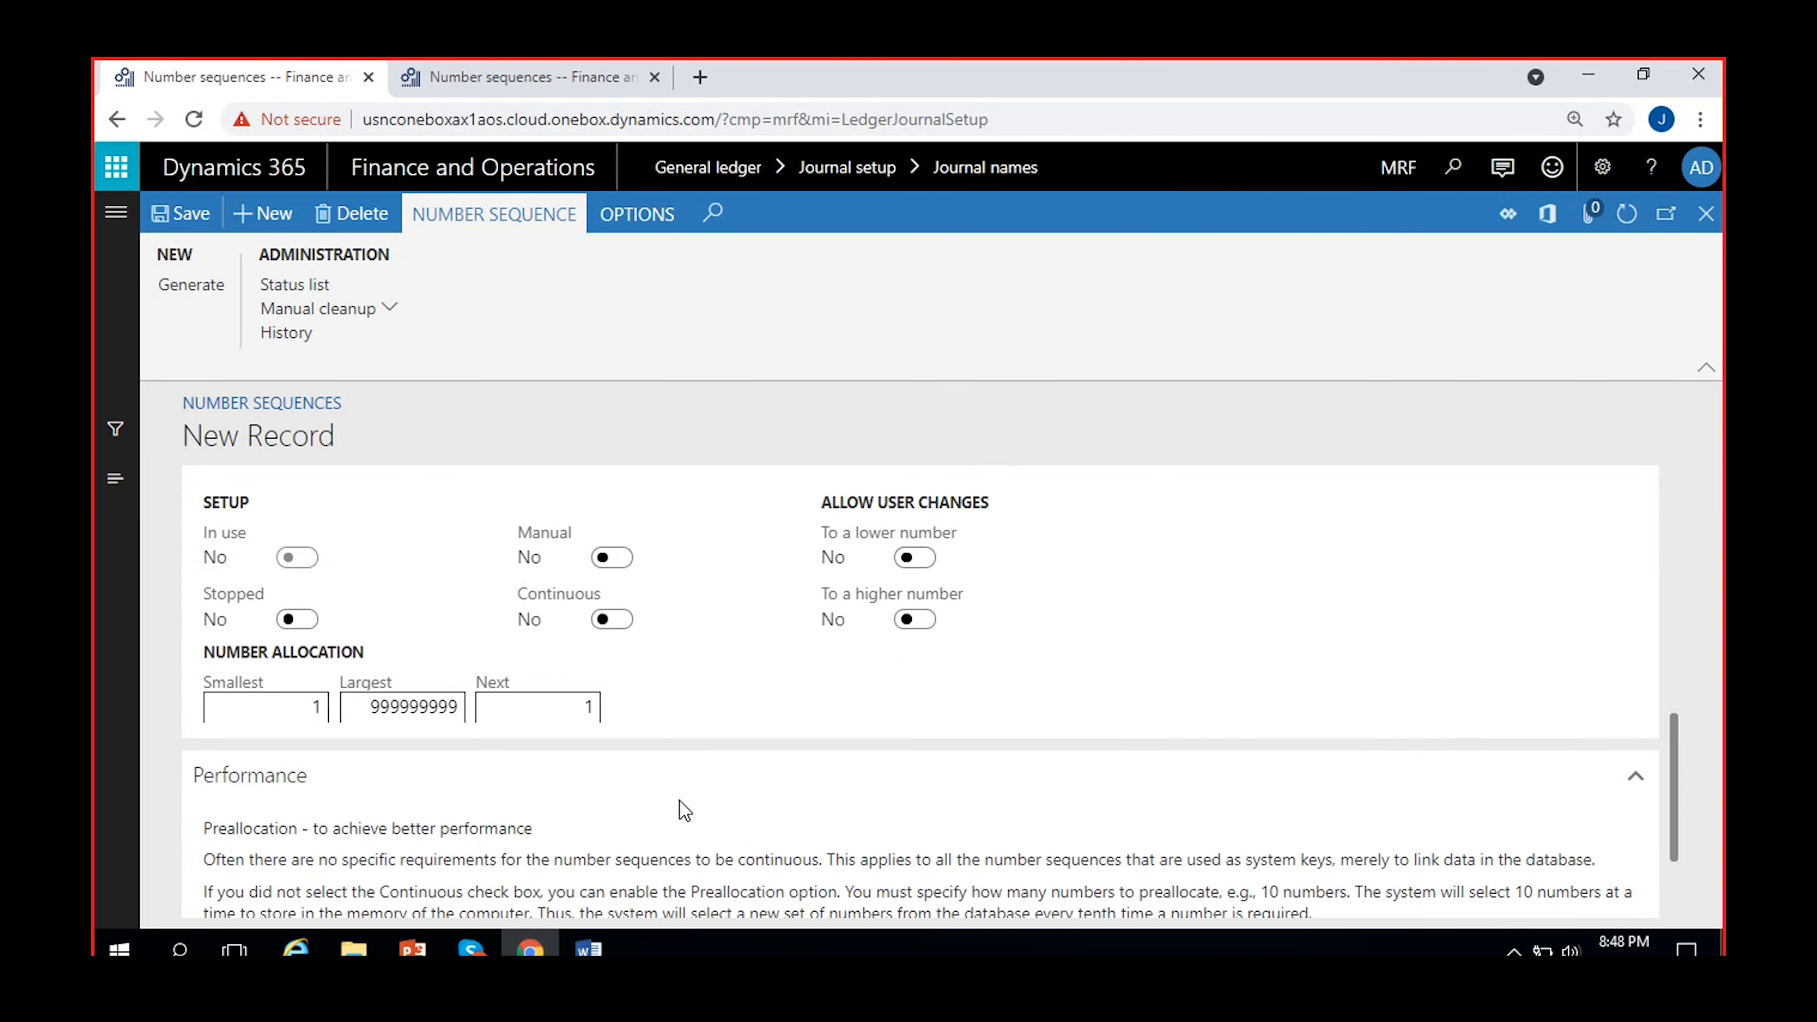
click(611, 619)
click(453, 708)
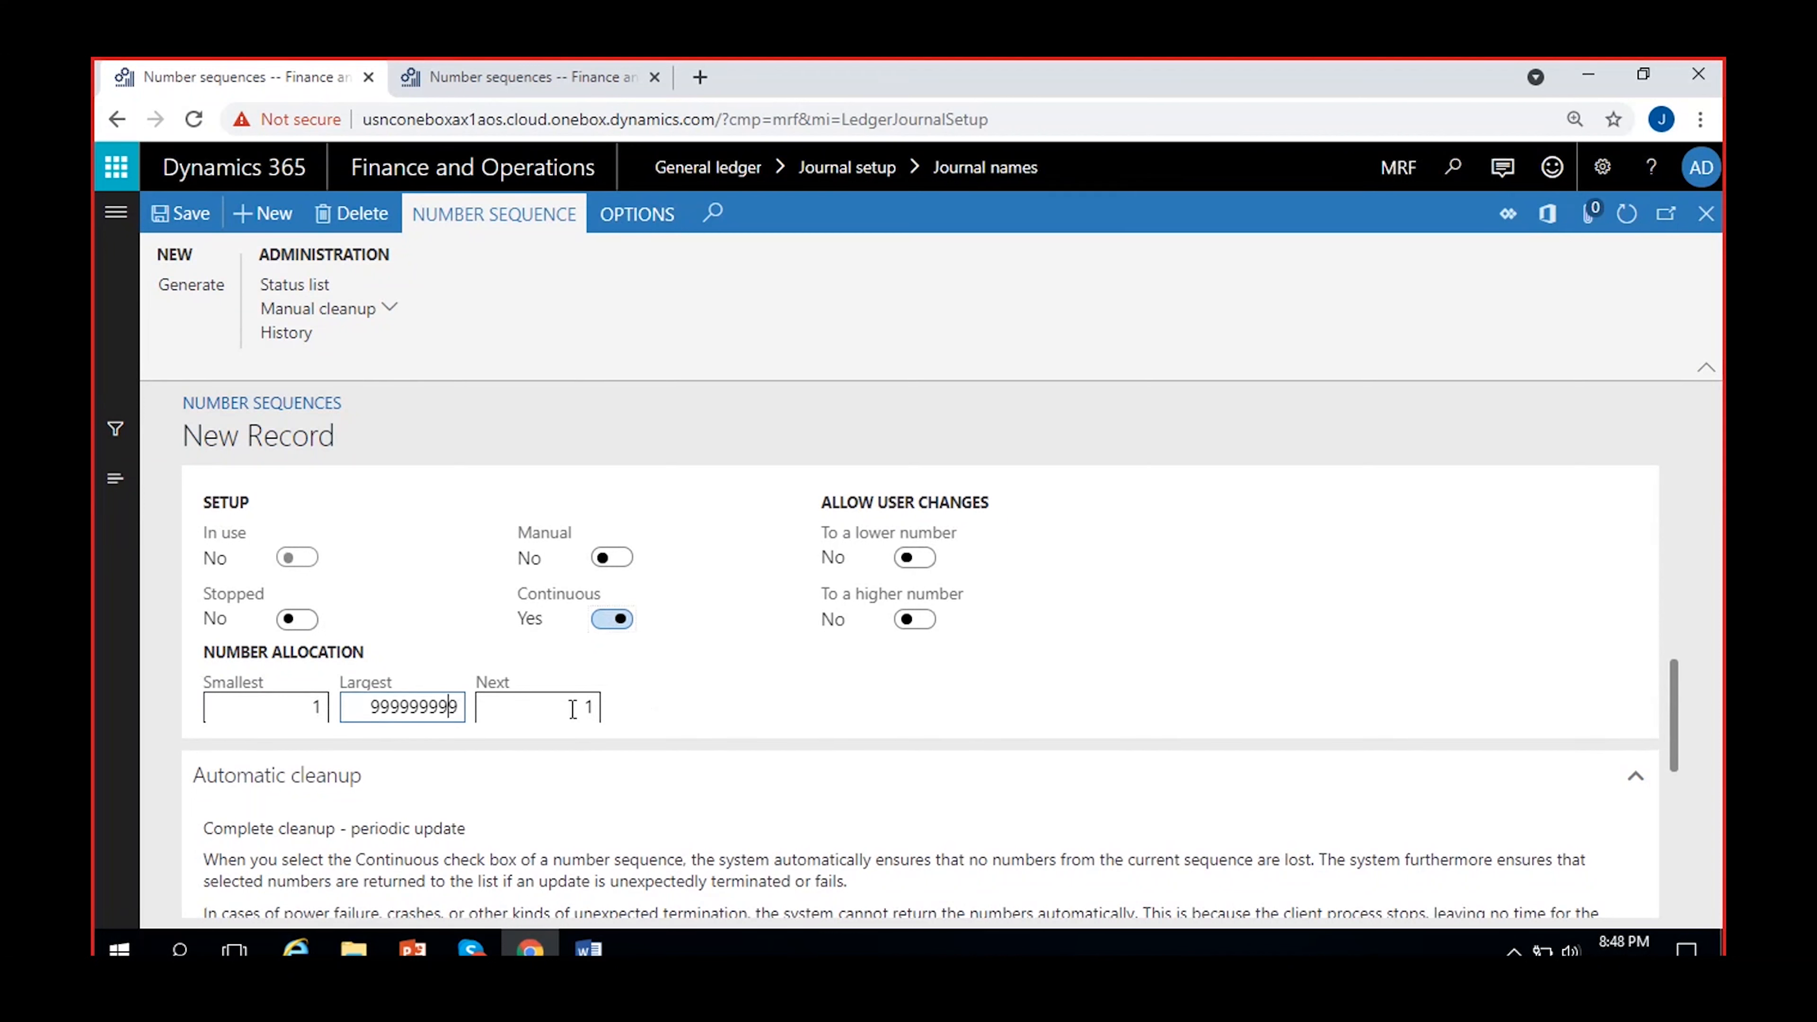
key(BackSpace)
key(BackSpace)
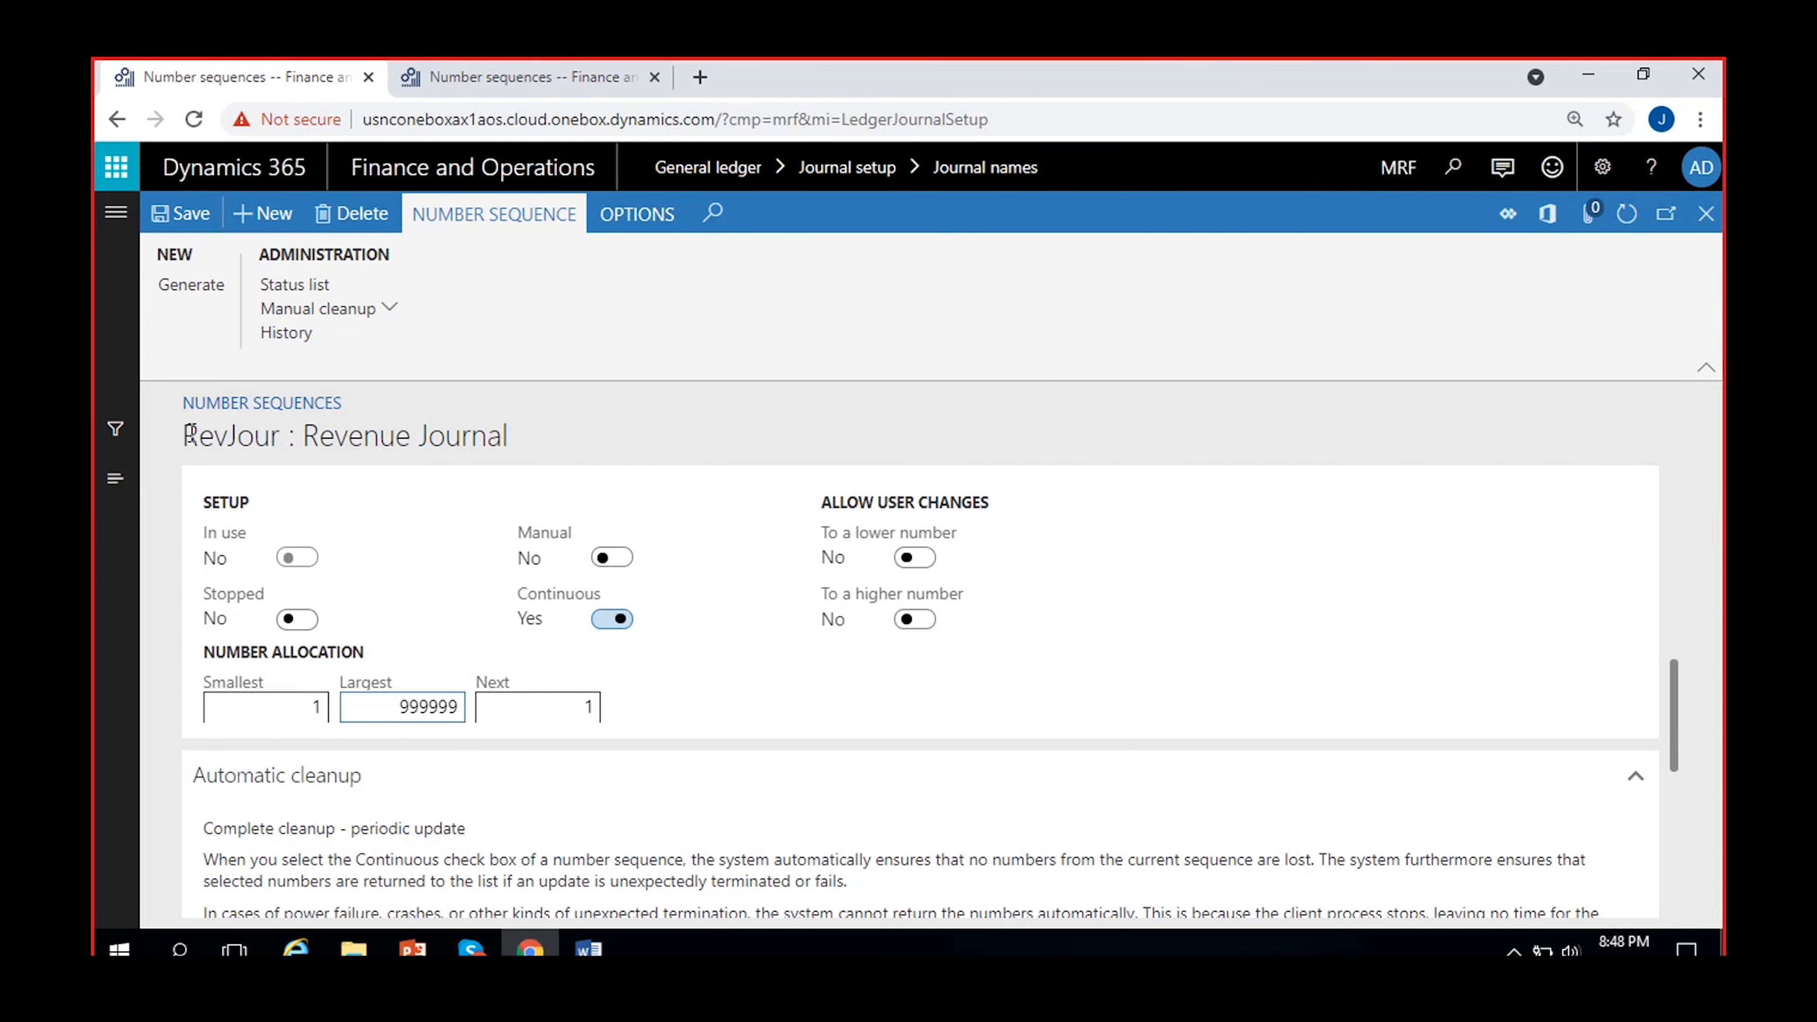
Examine the saved number sequence's code, segments, format and references
drag(185, 435, 281, 438)
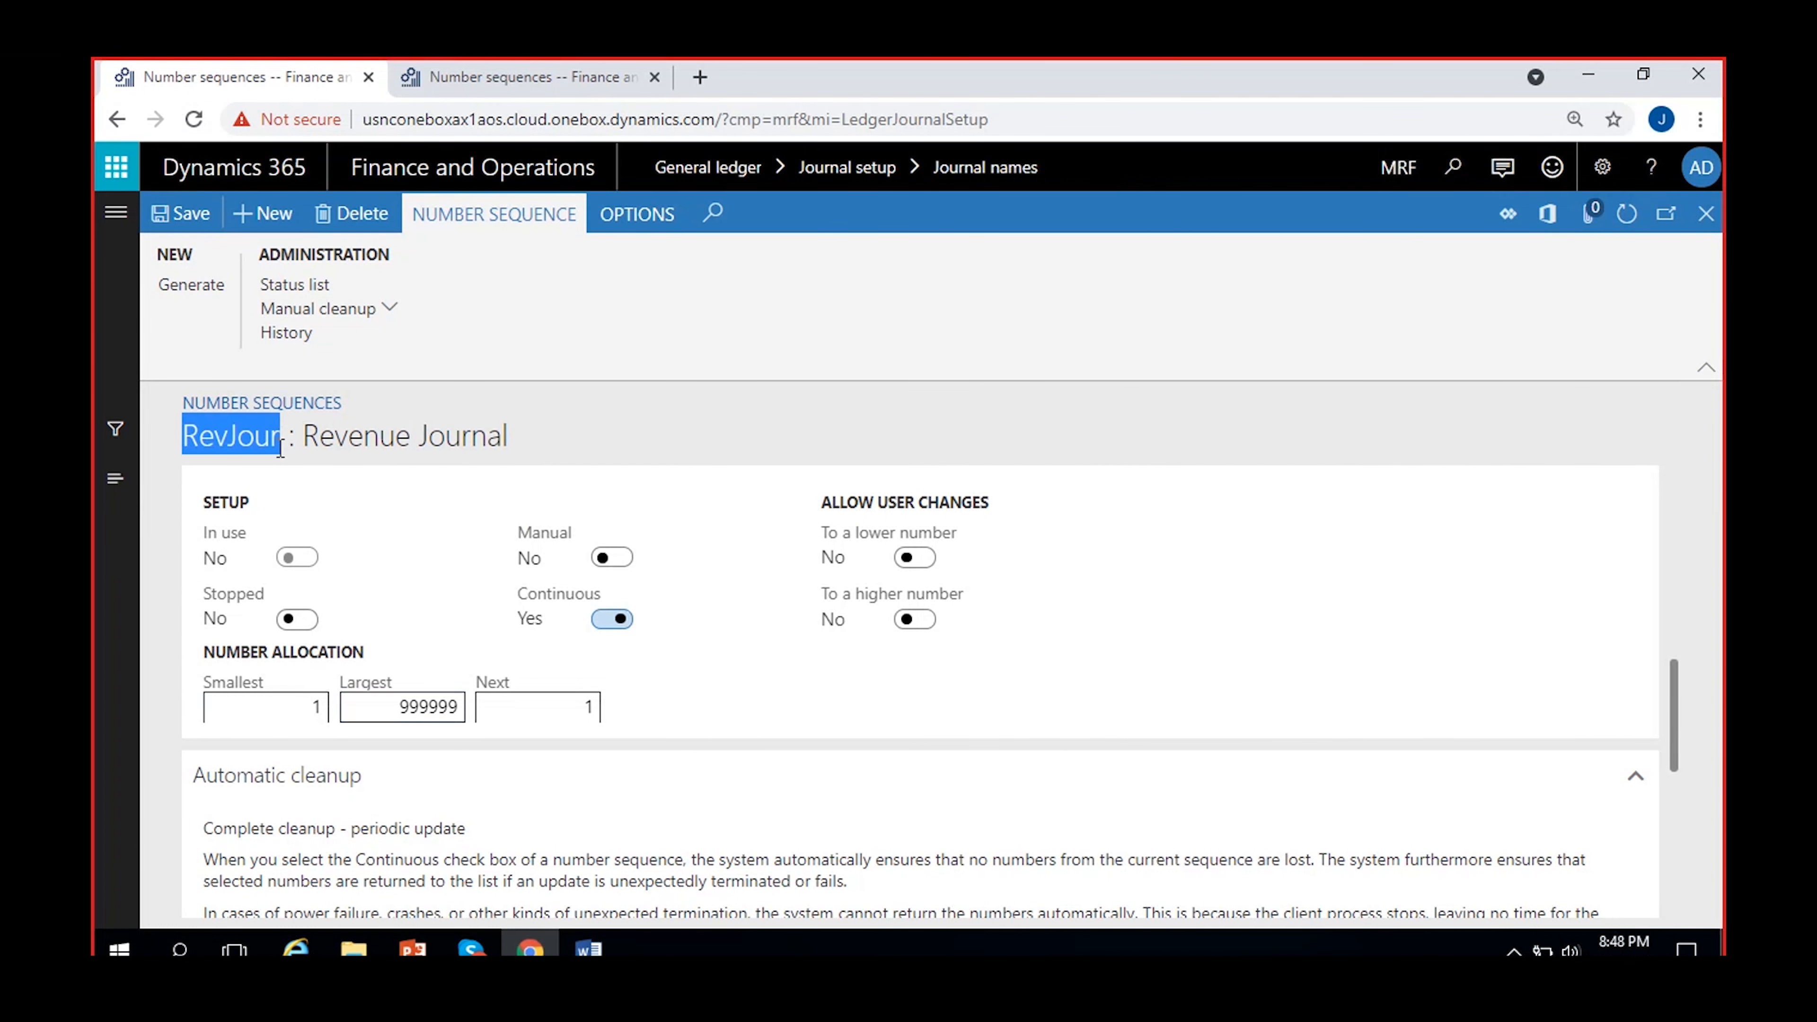
click(706, 682)
scroll(732, 708, up, 3)
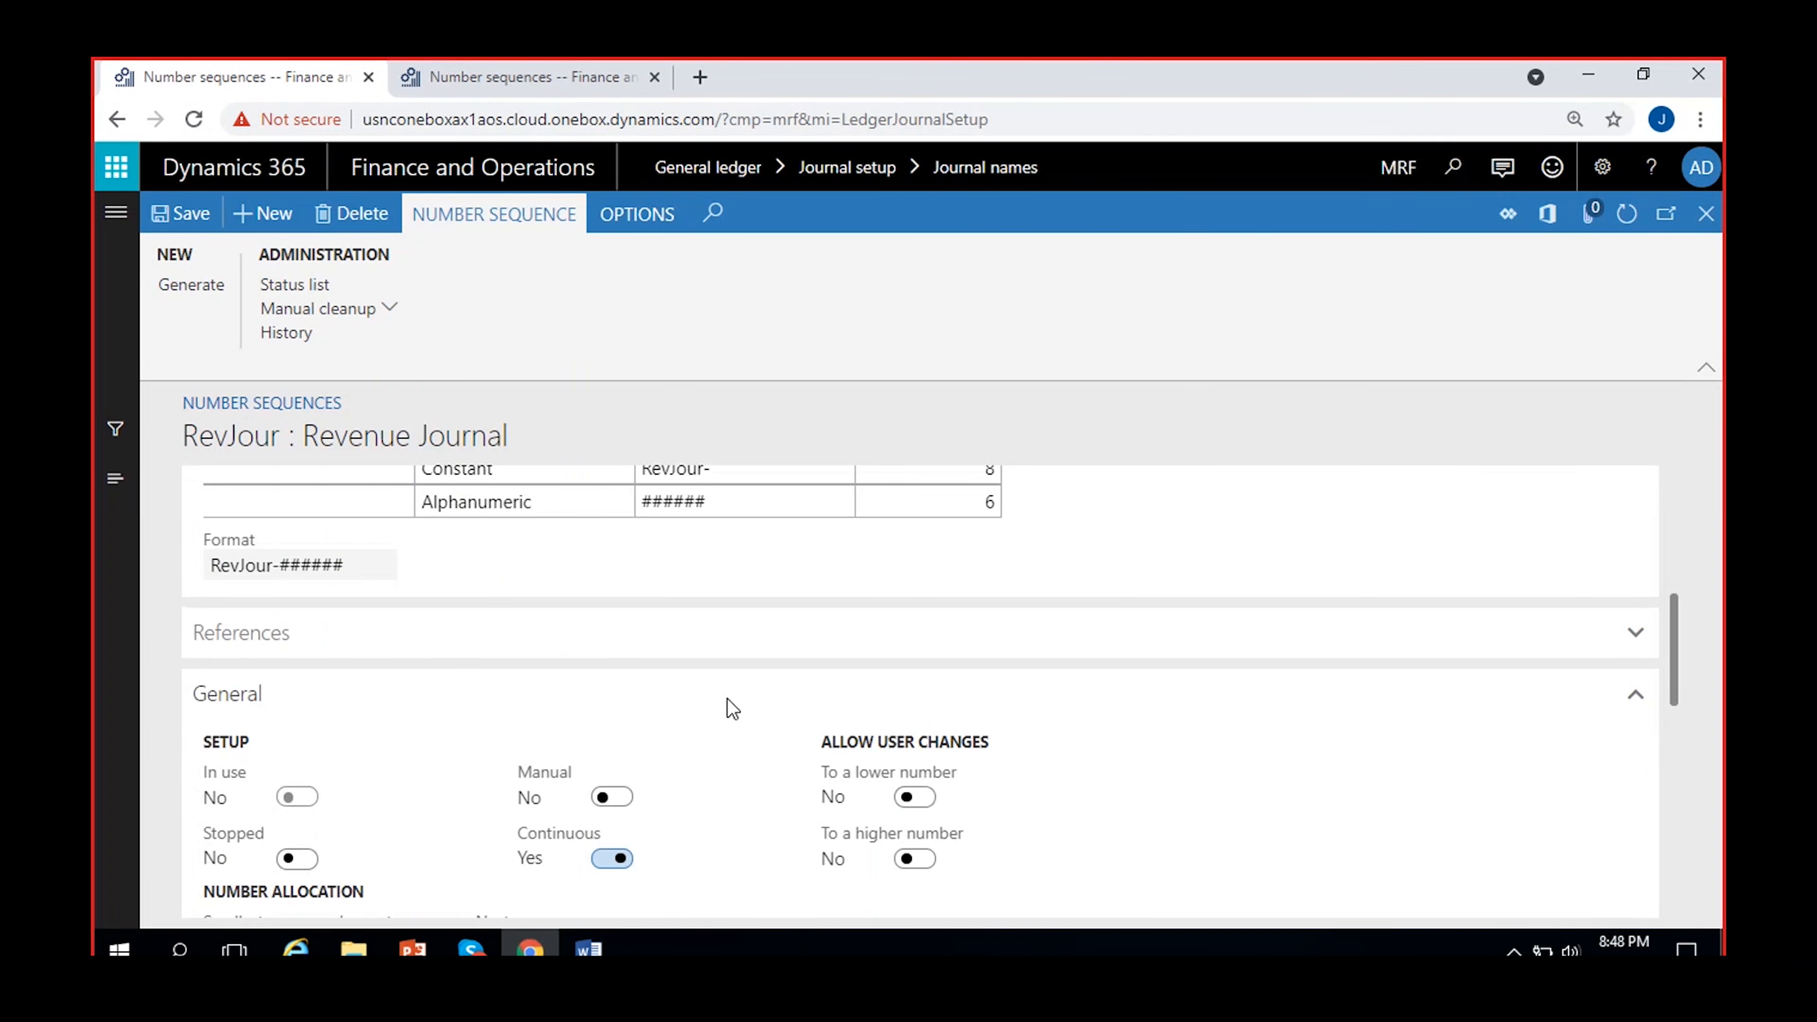
click(438, 653)
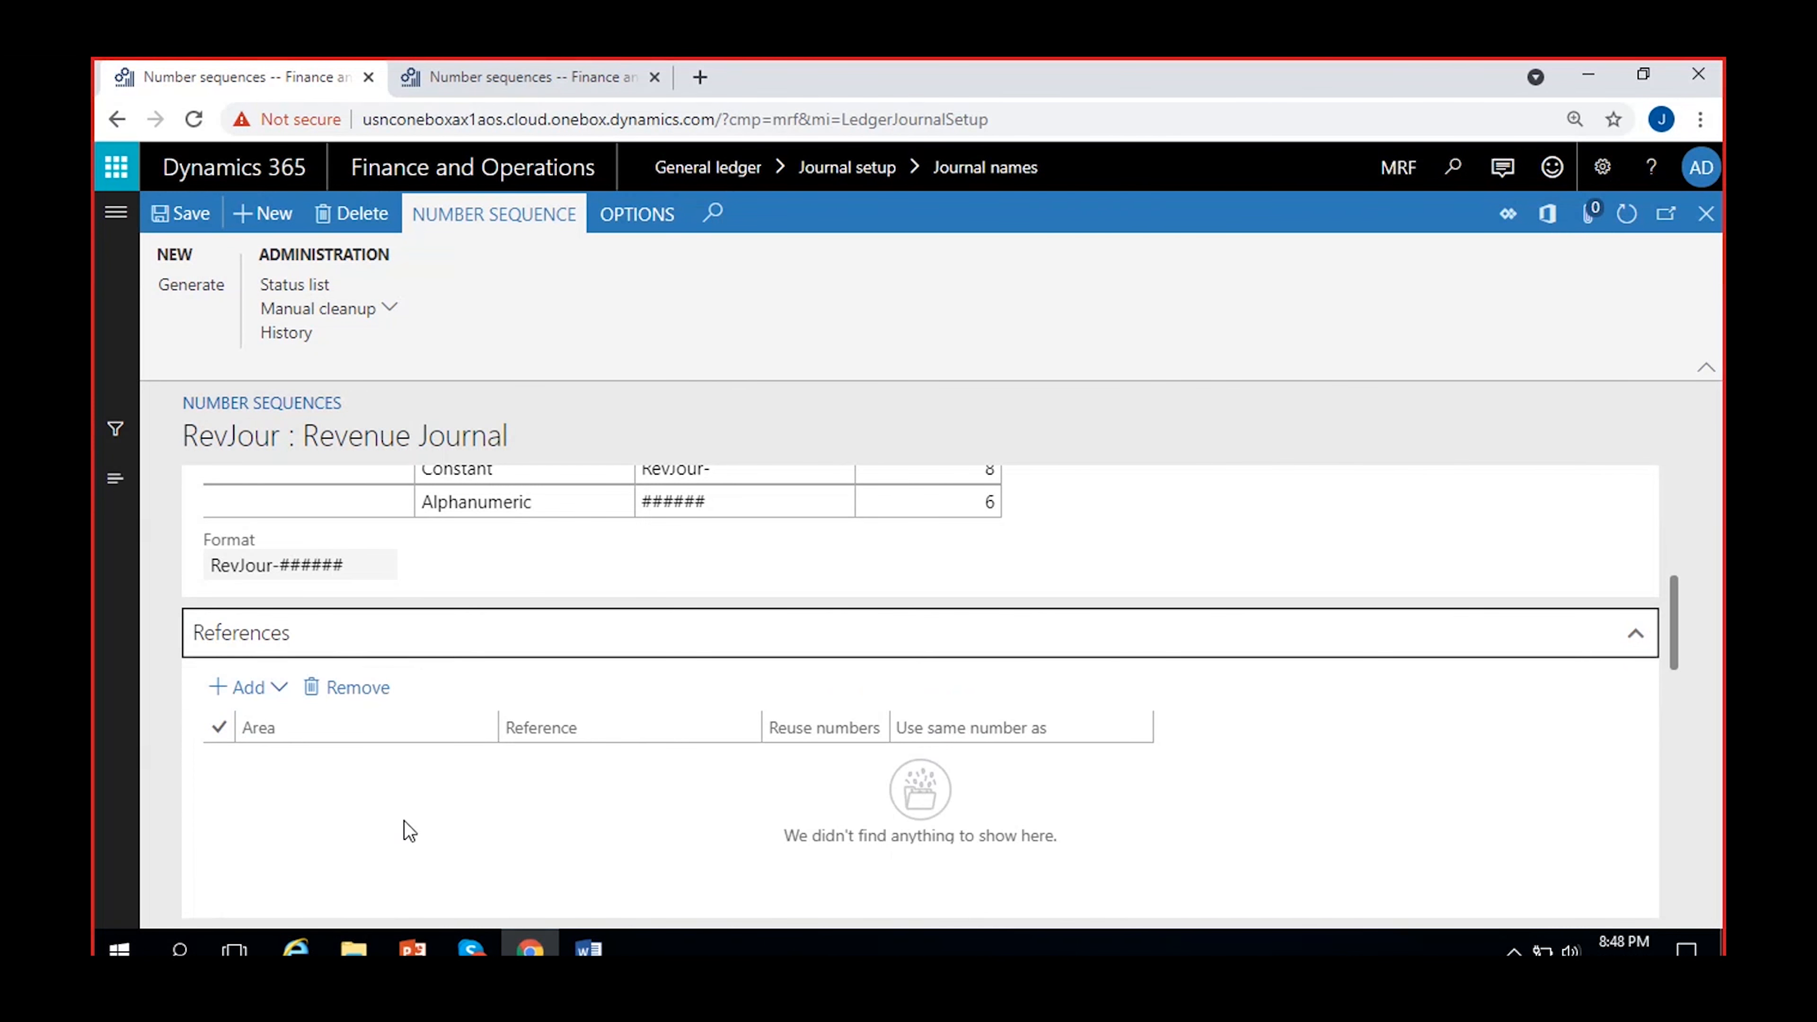
scroll(405, 823, down, 2)
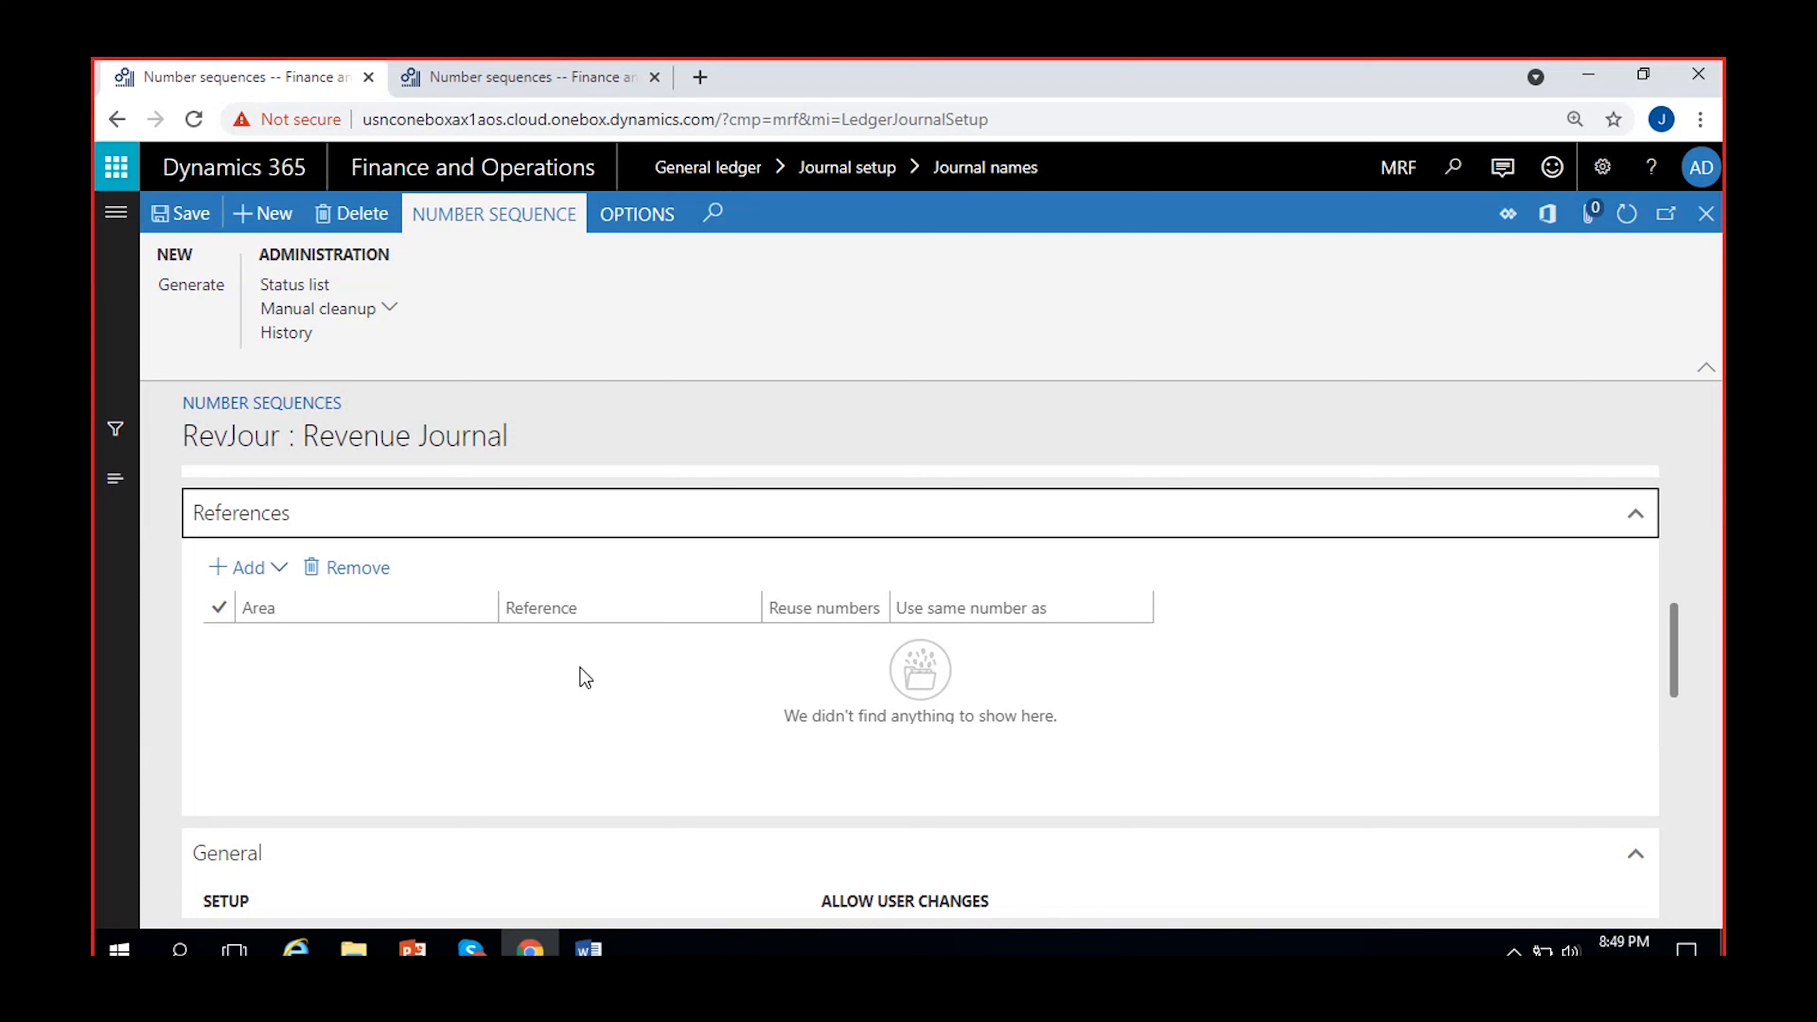
scroll(629, 785, up, 2)
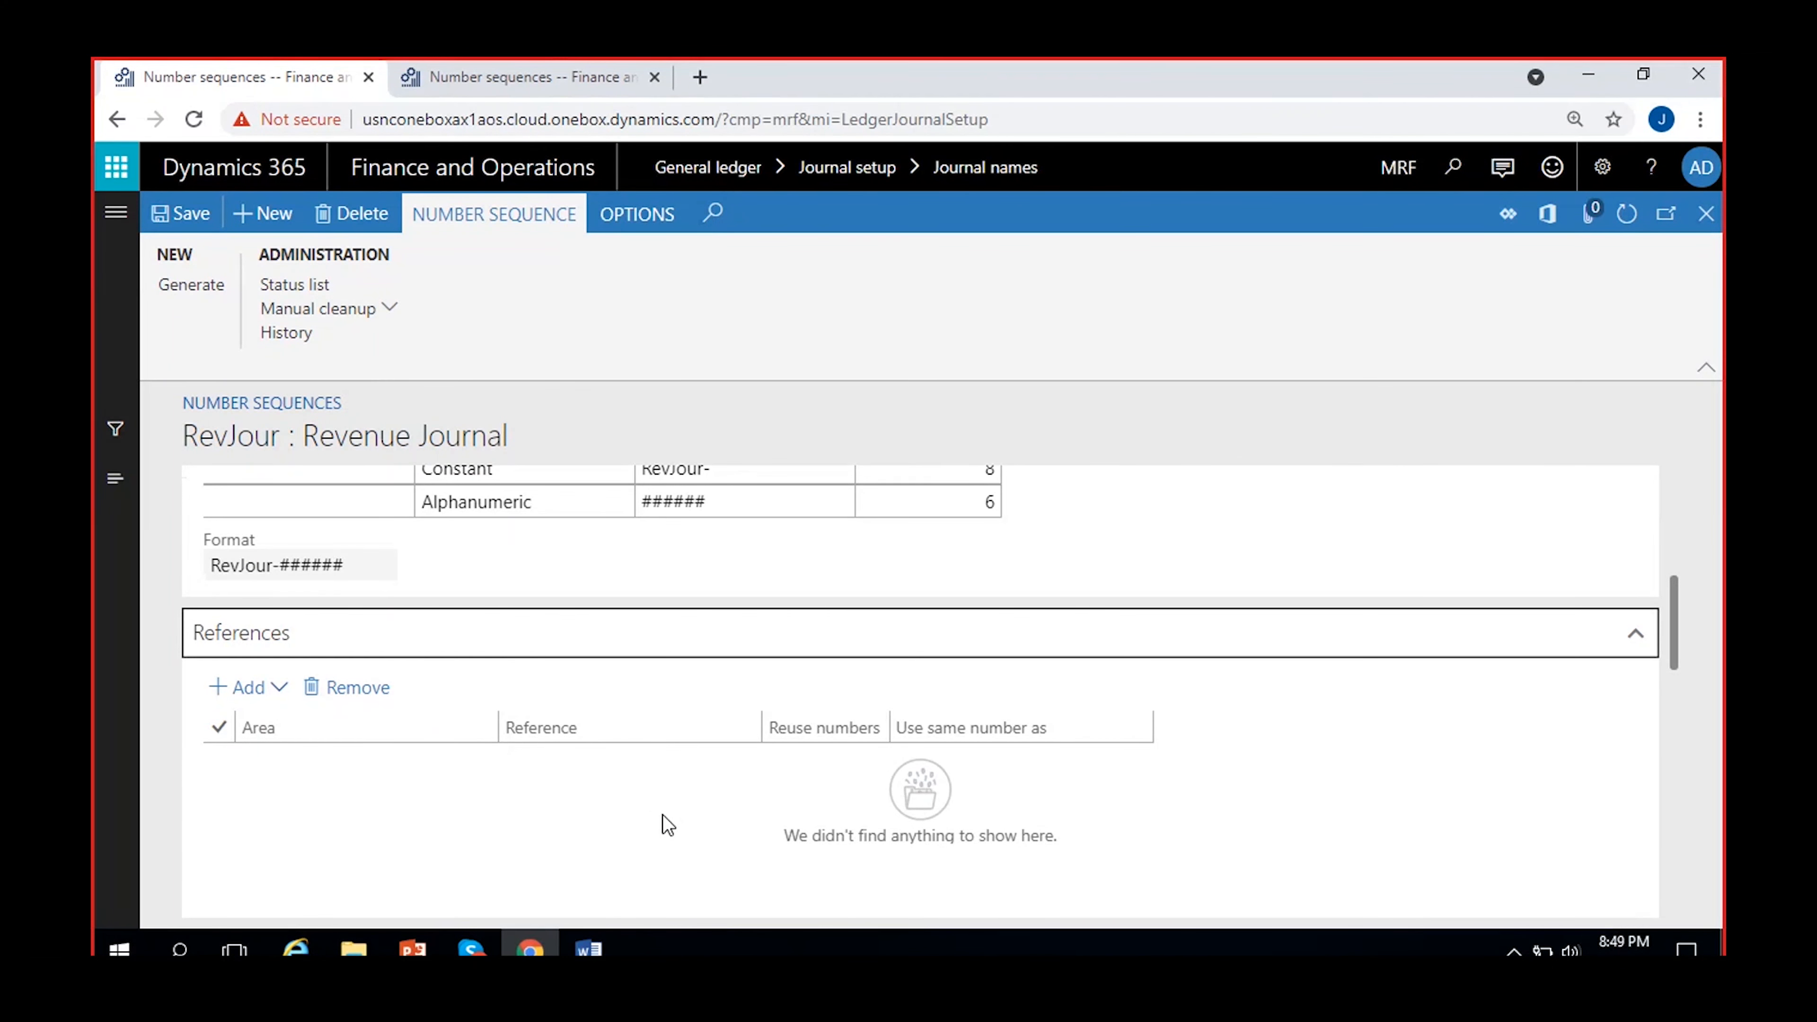
scroll(666, 825, up, 2)
drag(185, 438, 280, 435)
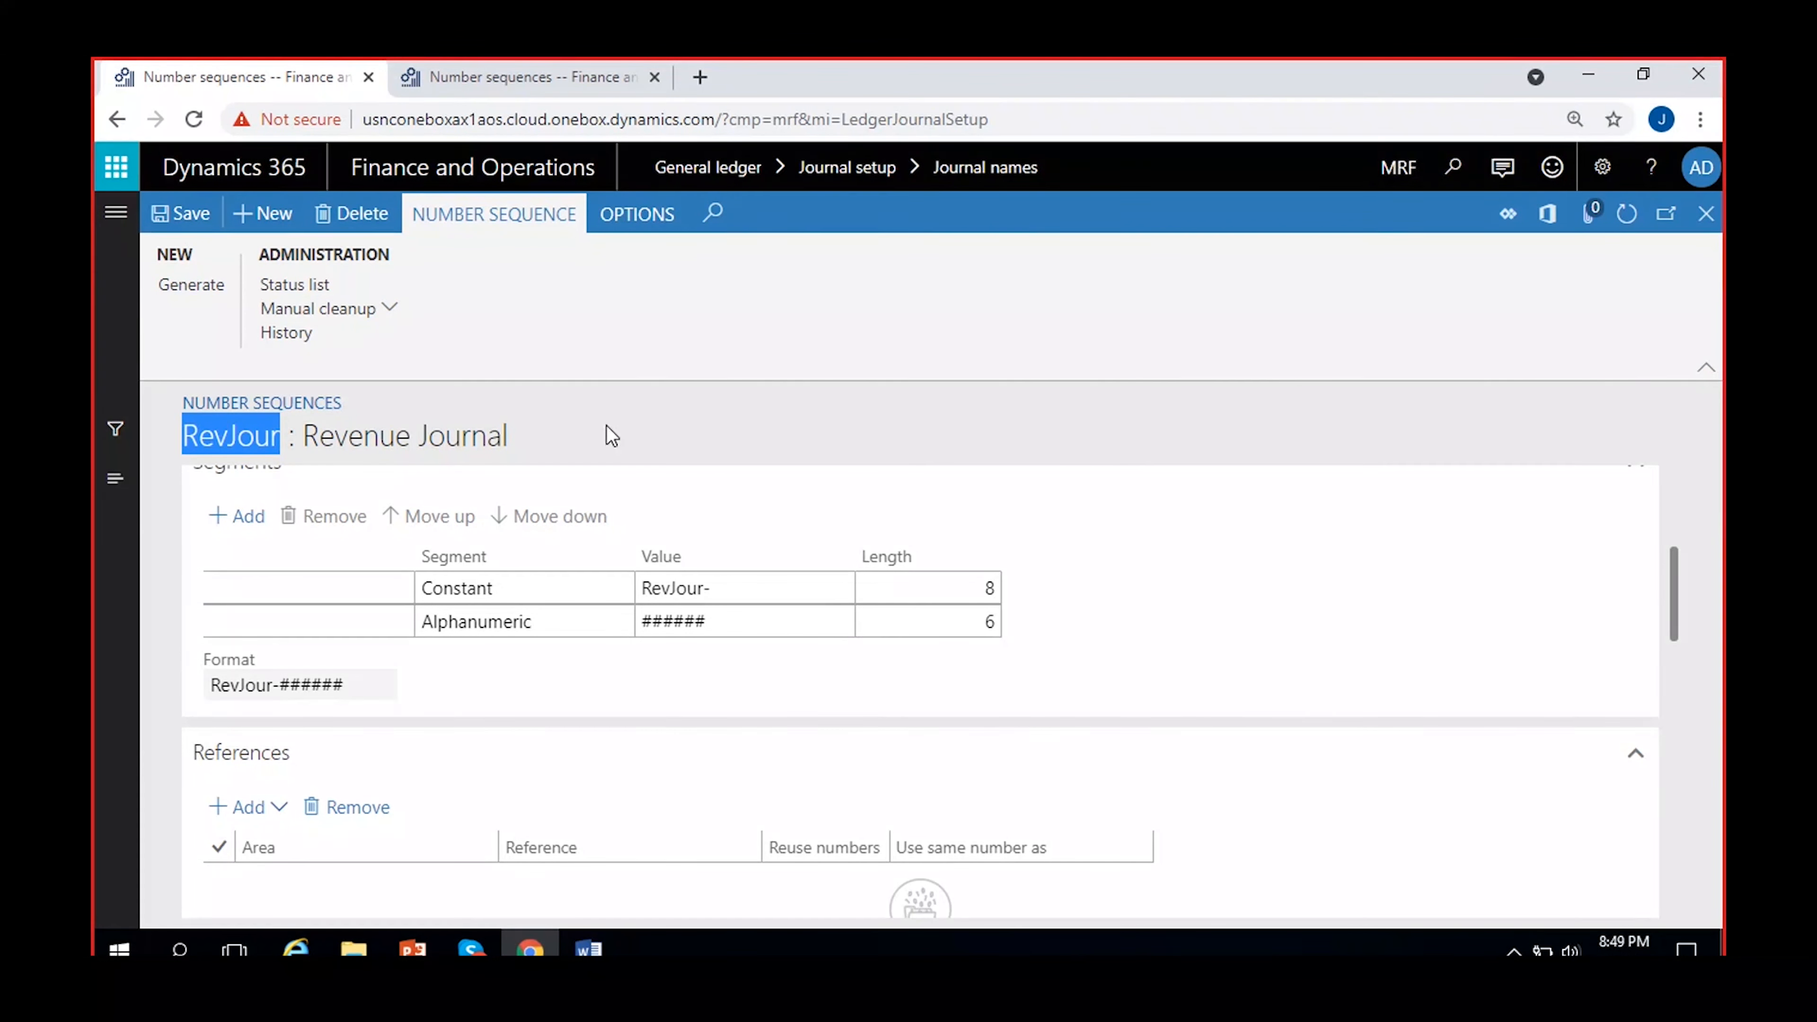
Return to the journal names, set the RevJour journal's voucher series to RevJour, and save the record
click(1706, 214)
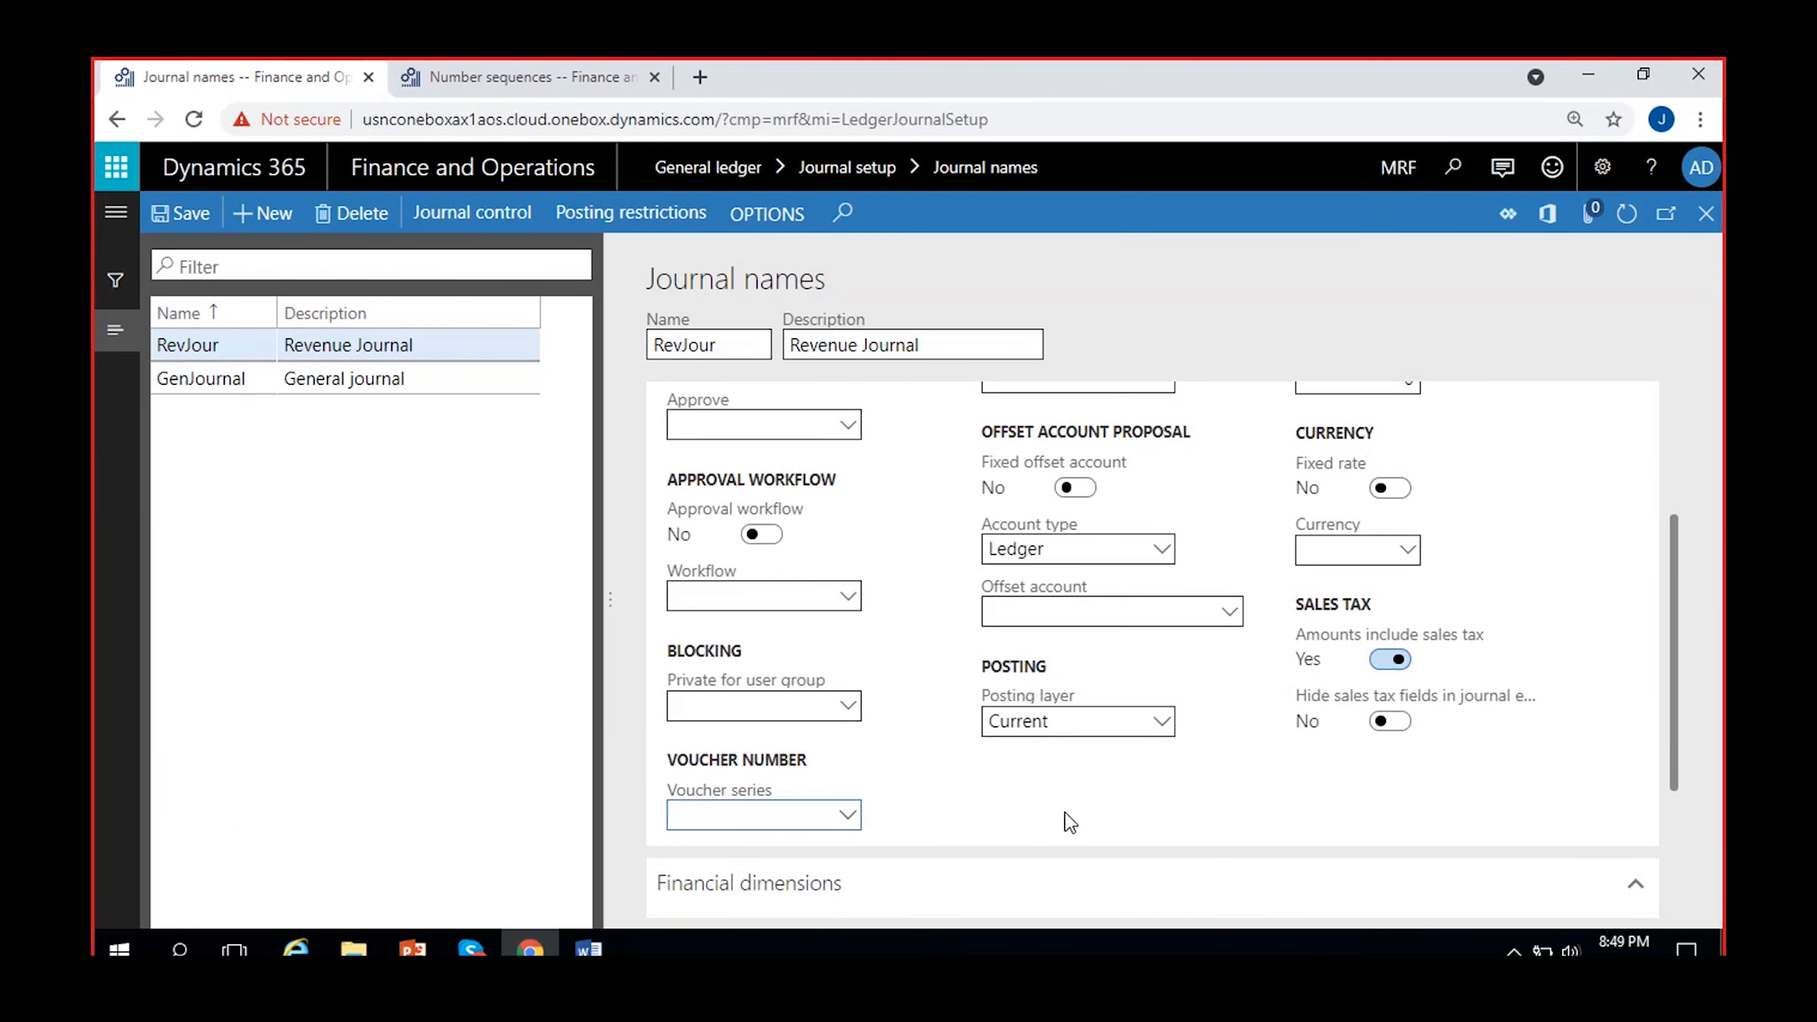
text(RevJour)
click(926, 792)
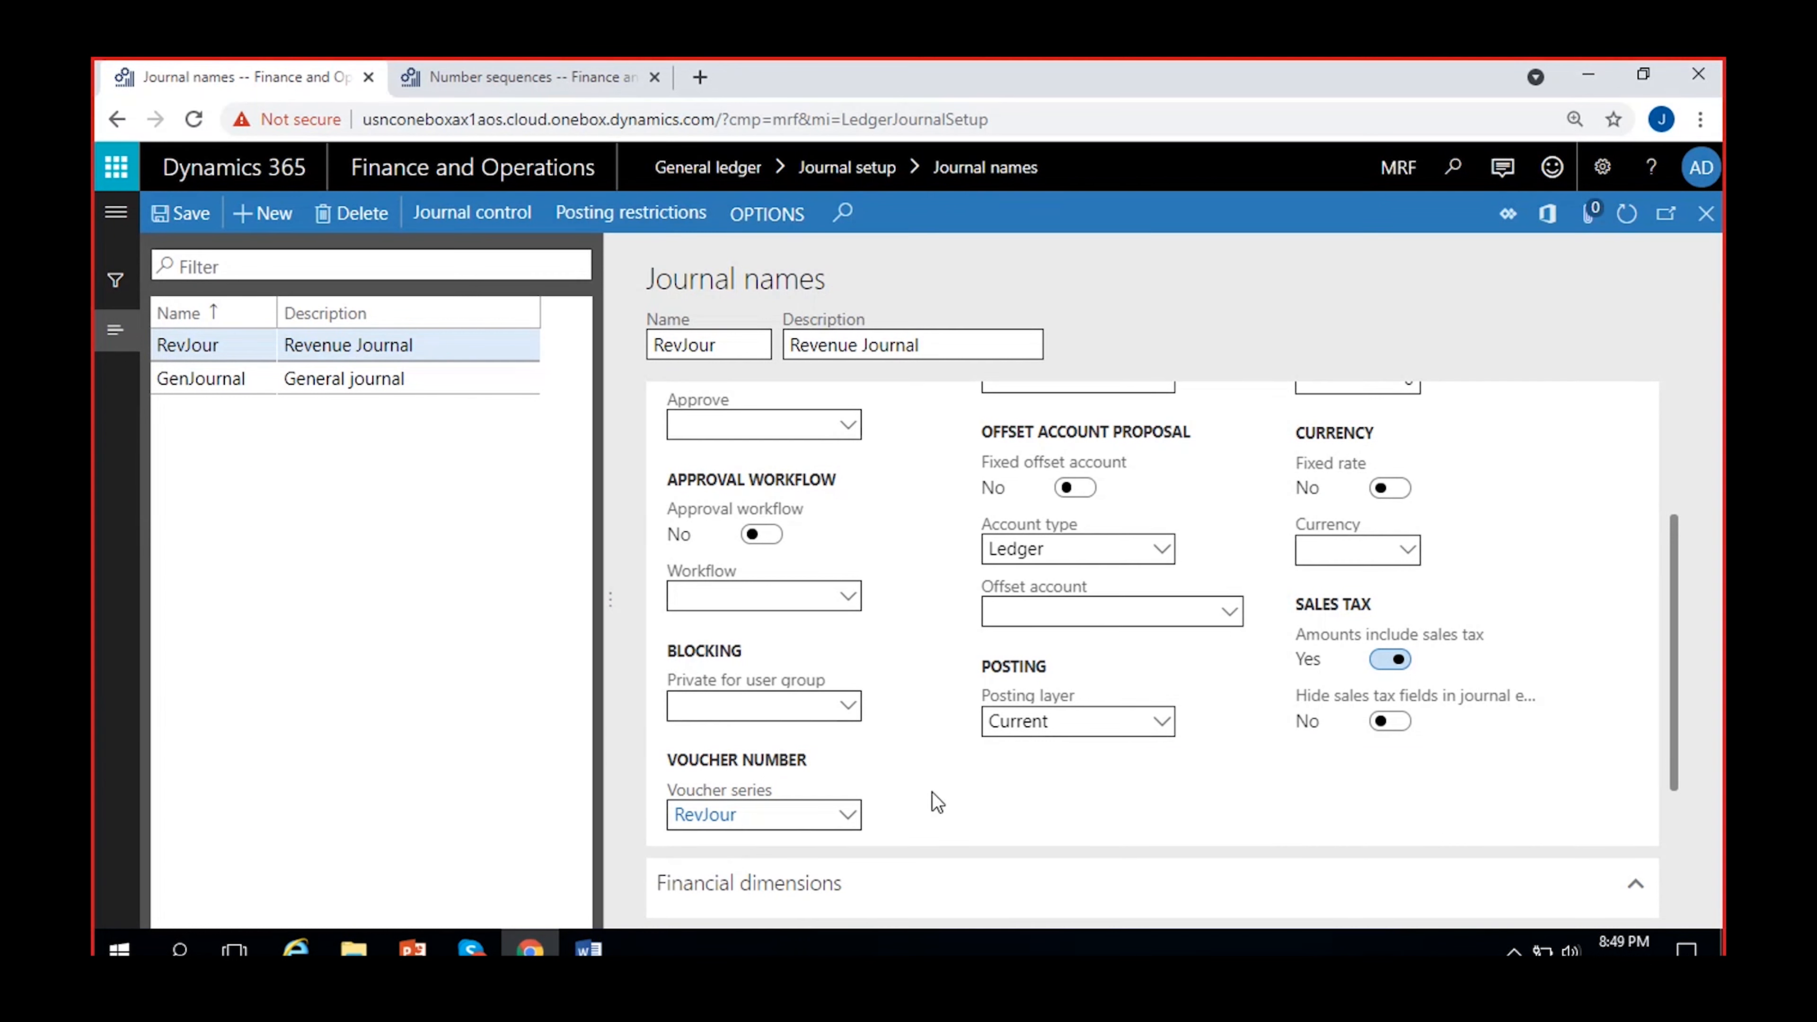
click(849, 815)
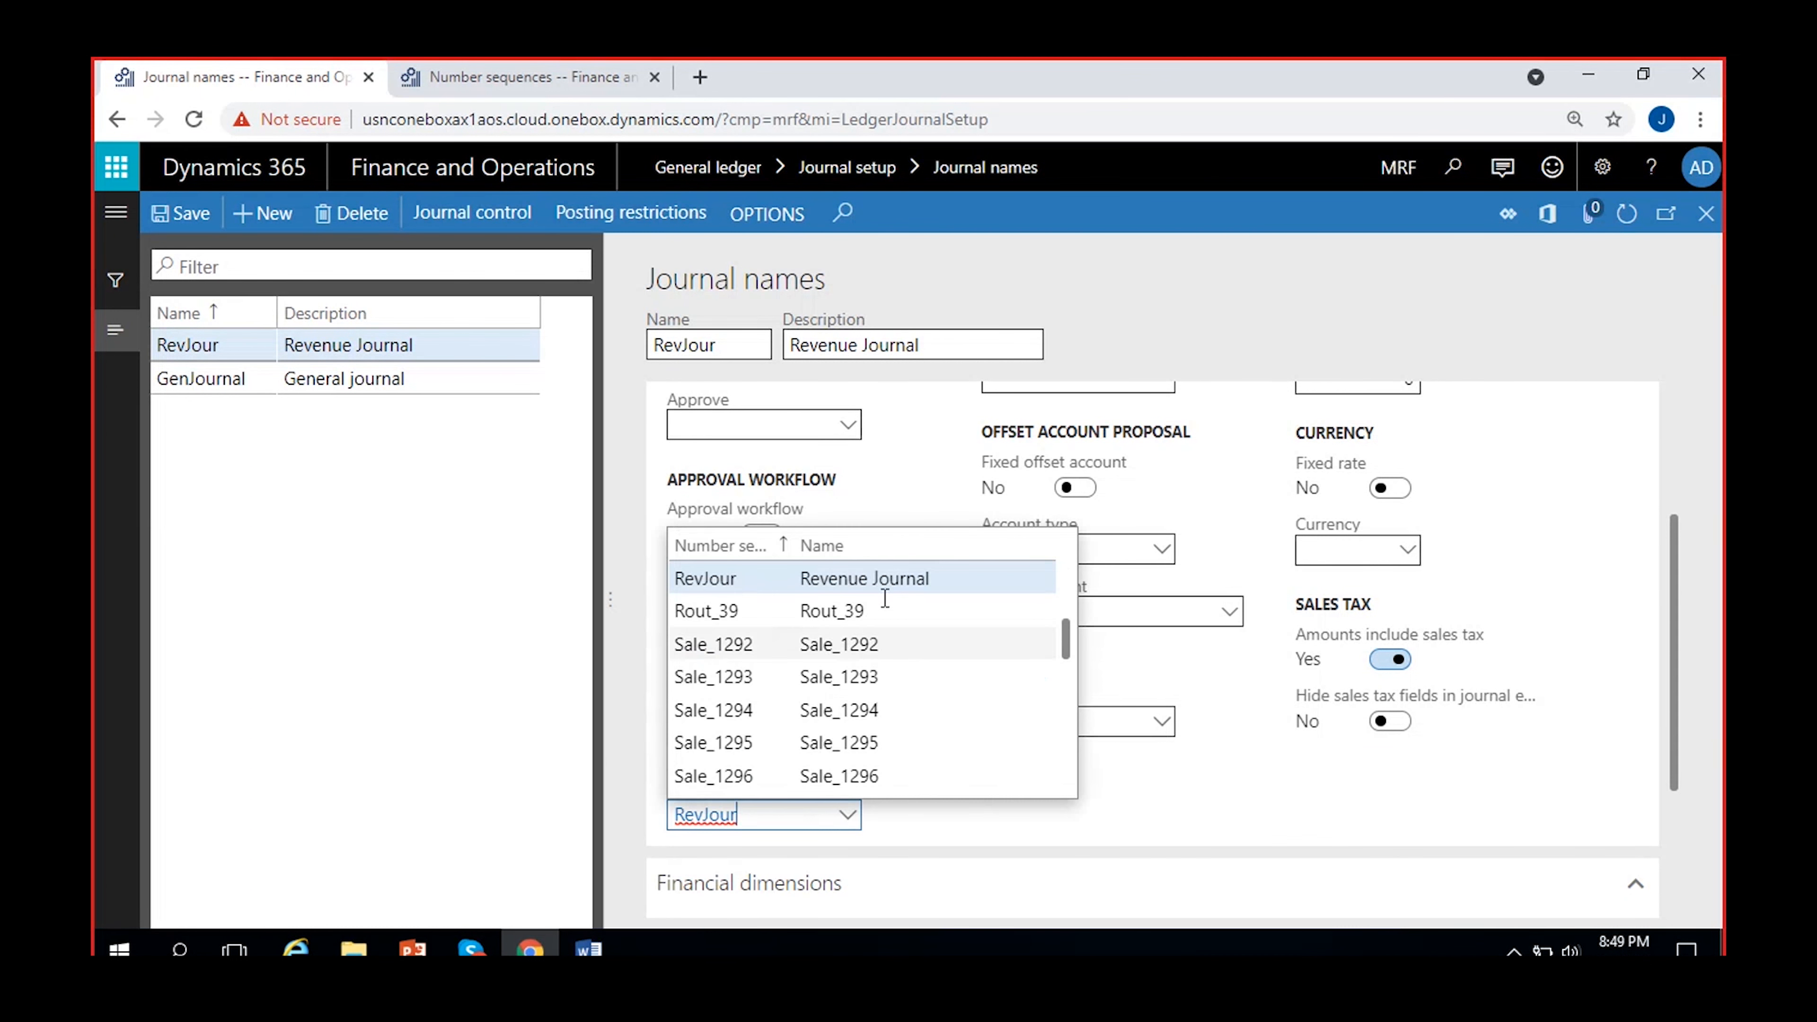
click(972, 817)
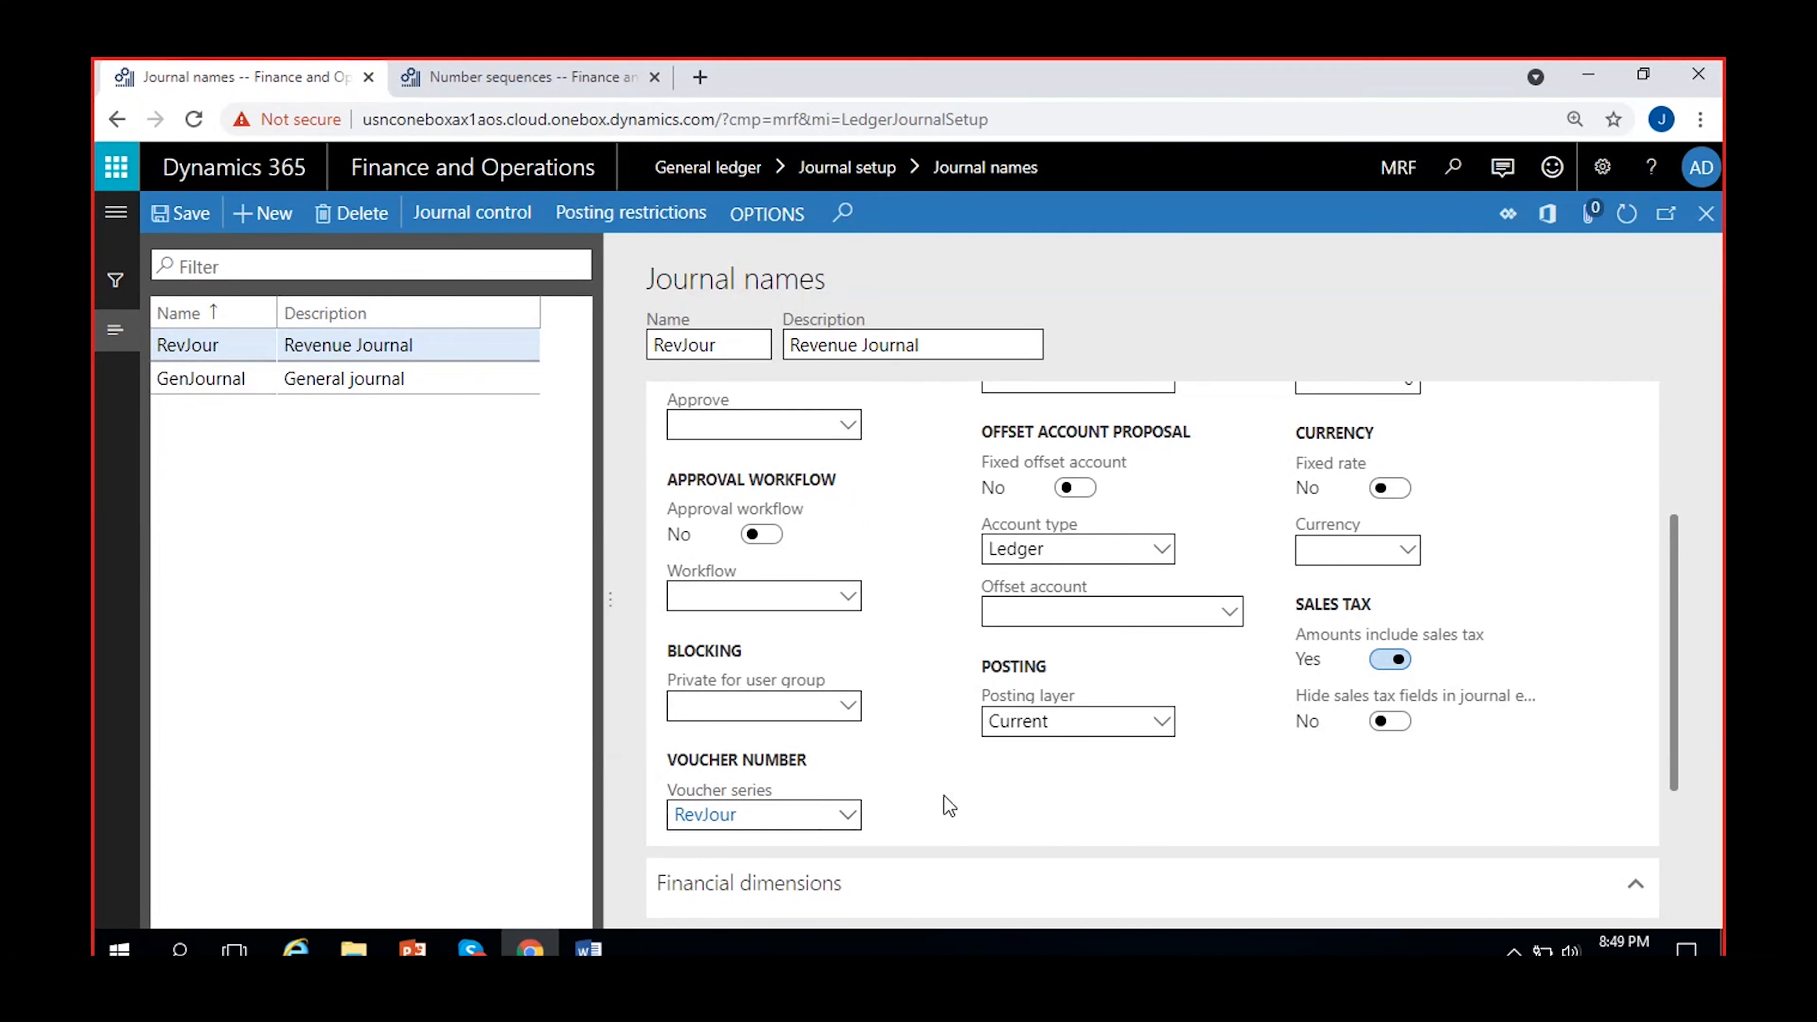
click(183, 216)
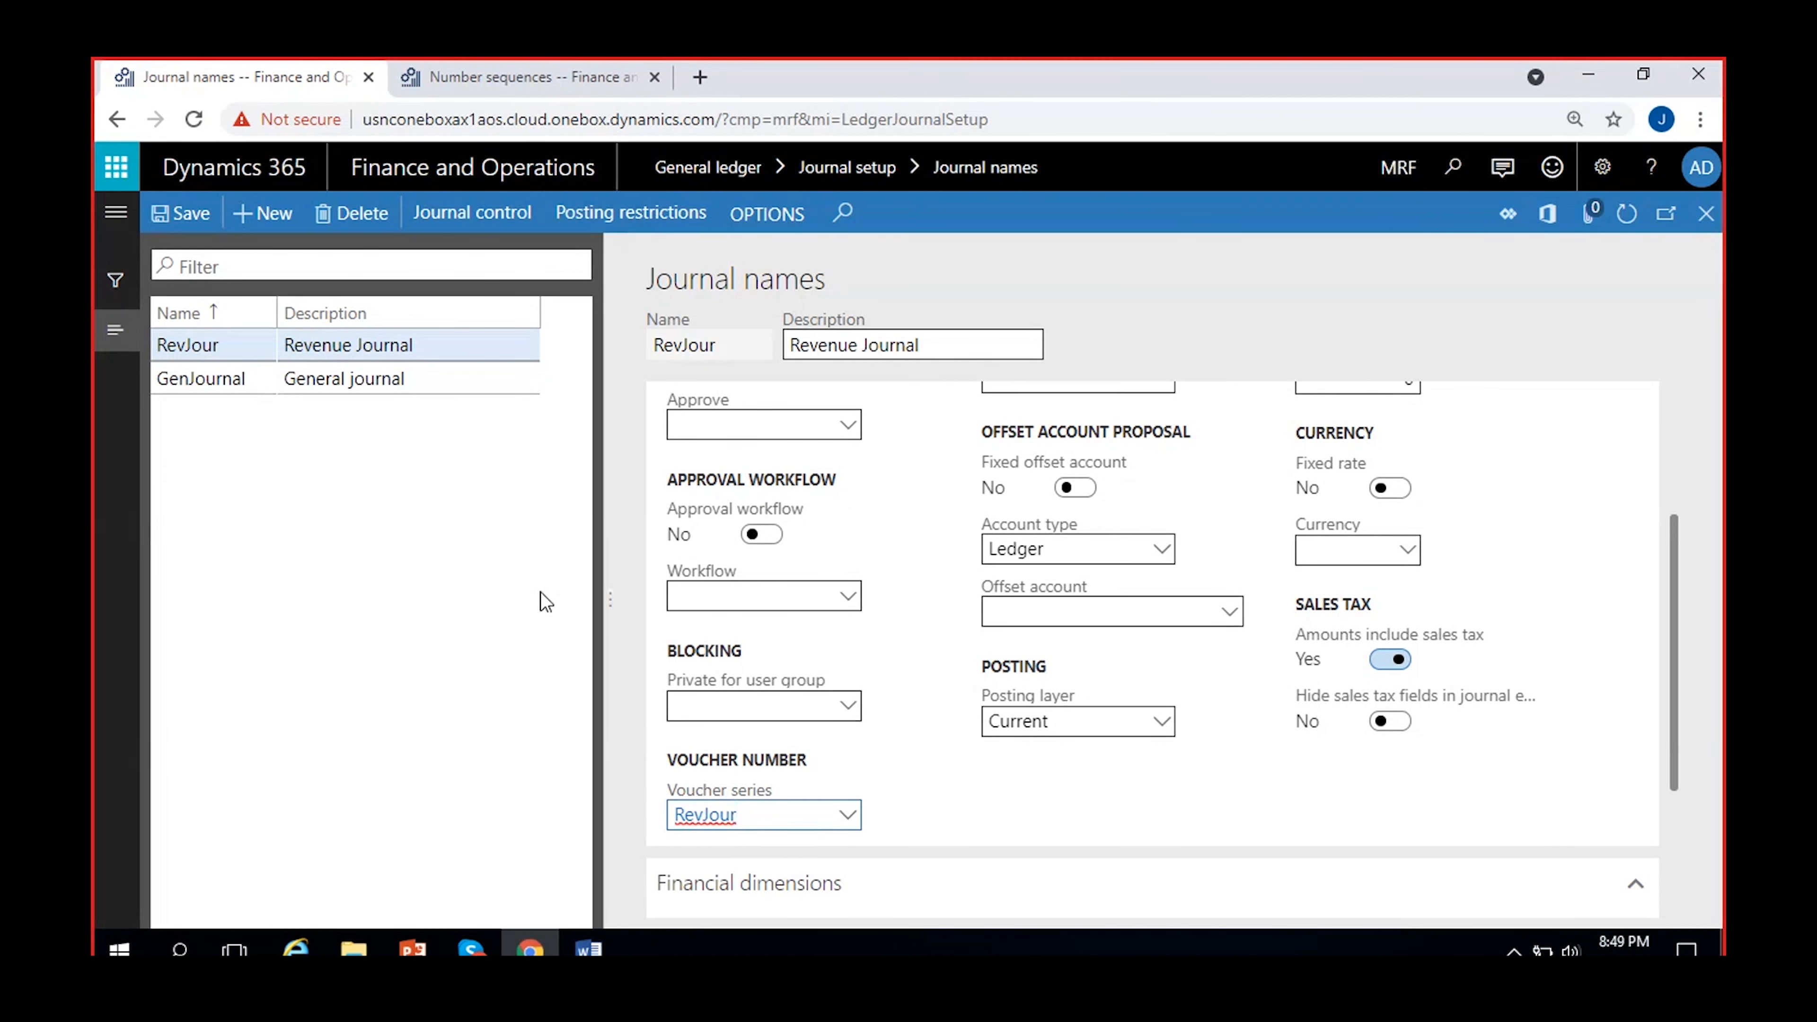
Review the RevJour journal name's general and financial dimension settings, and save the record again
click(888, 765)
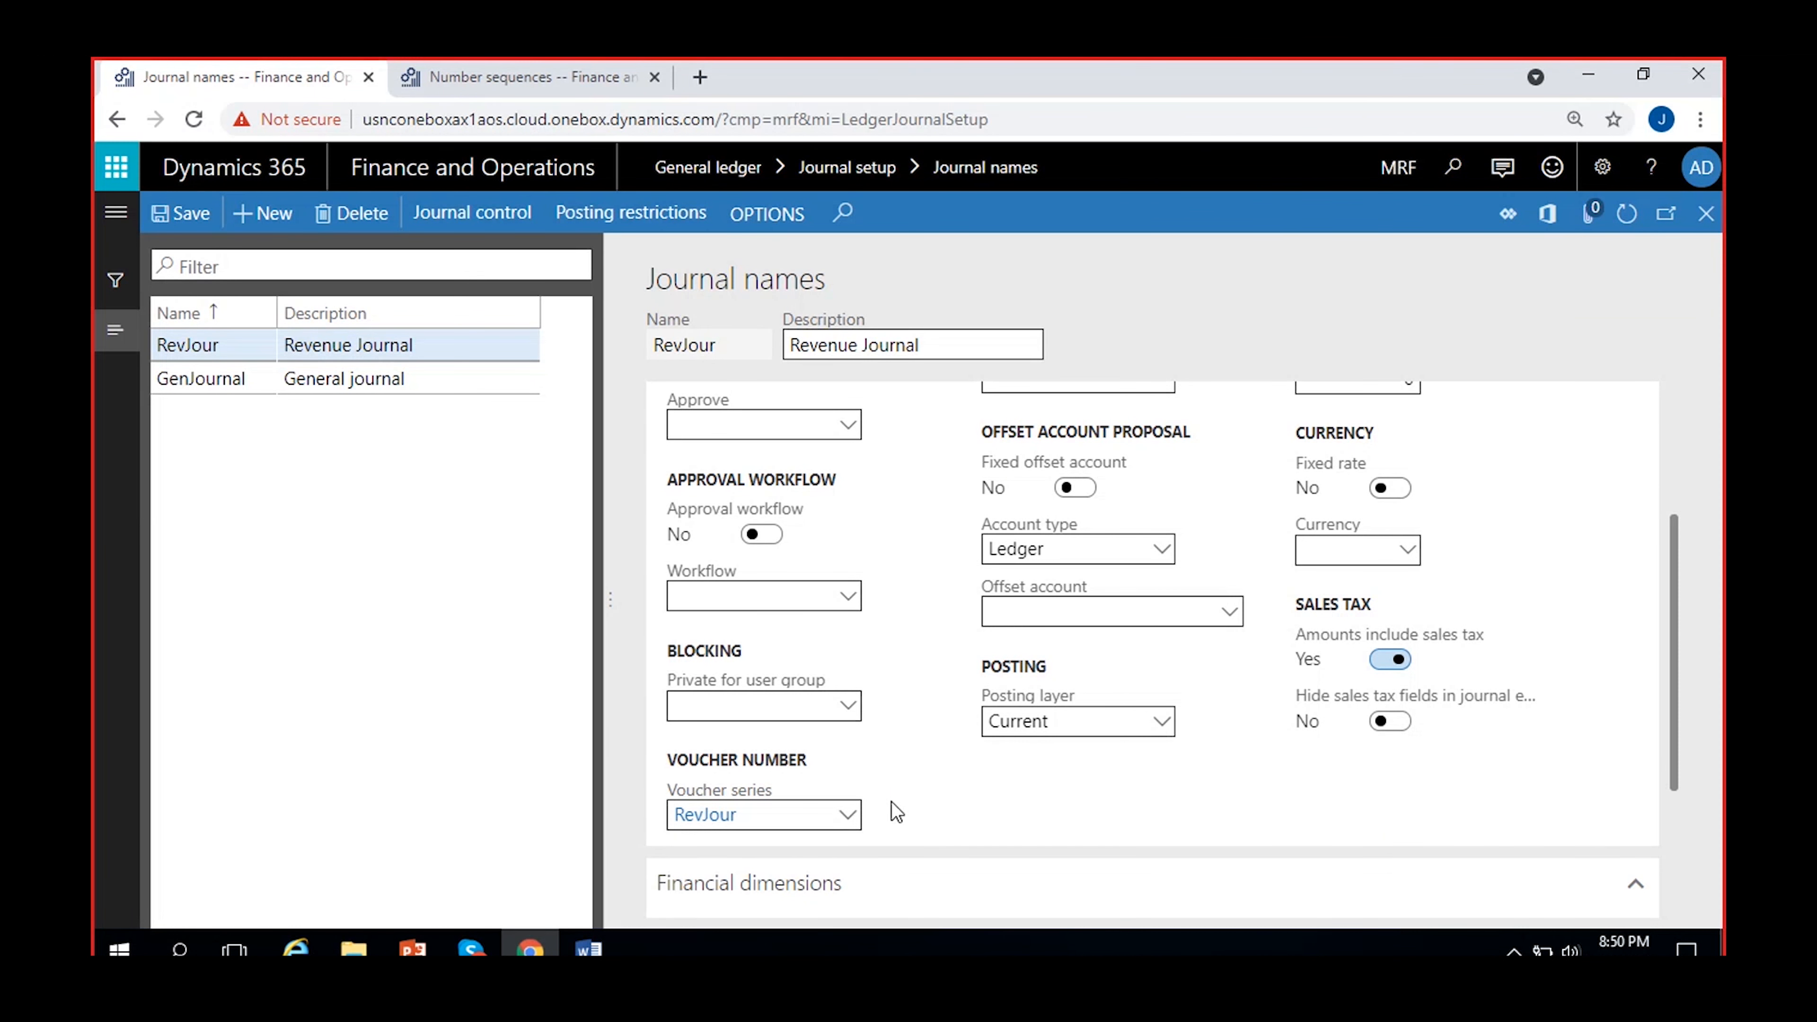
scroll(914, 691, down, 2)
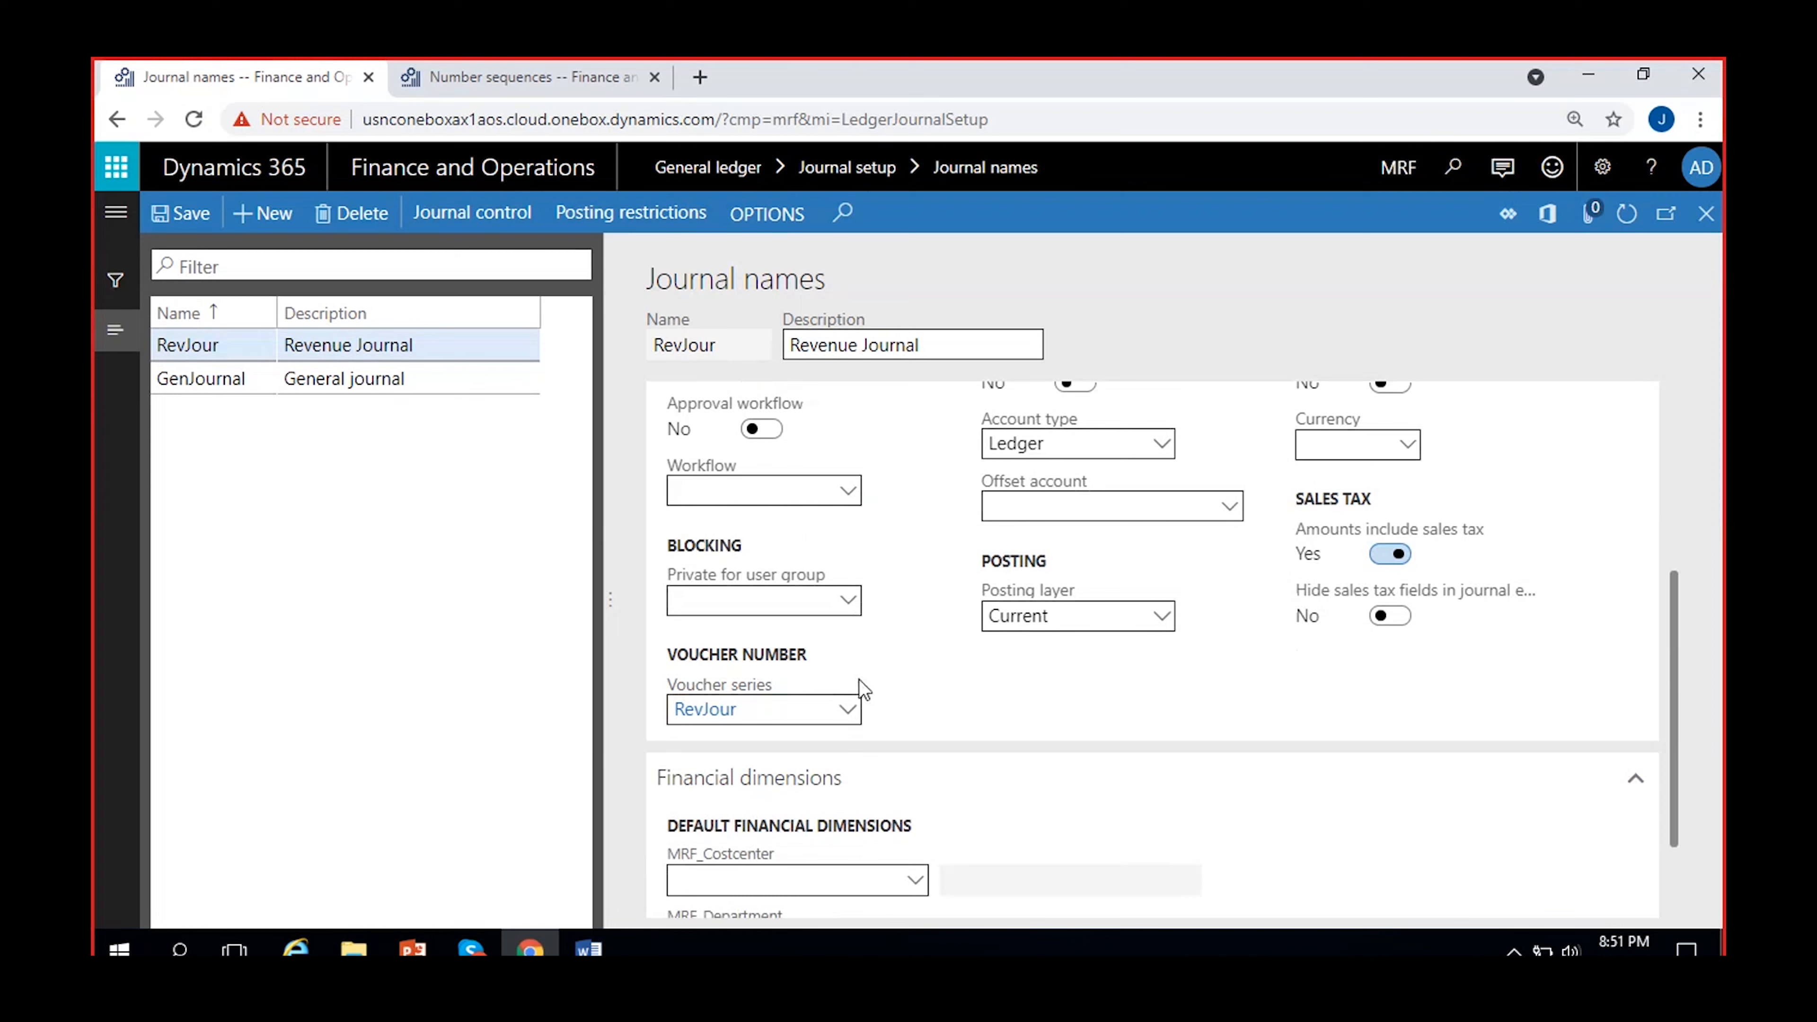
scroll(924, 724, up, 5)
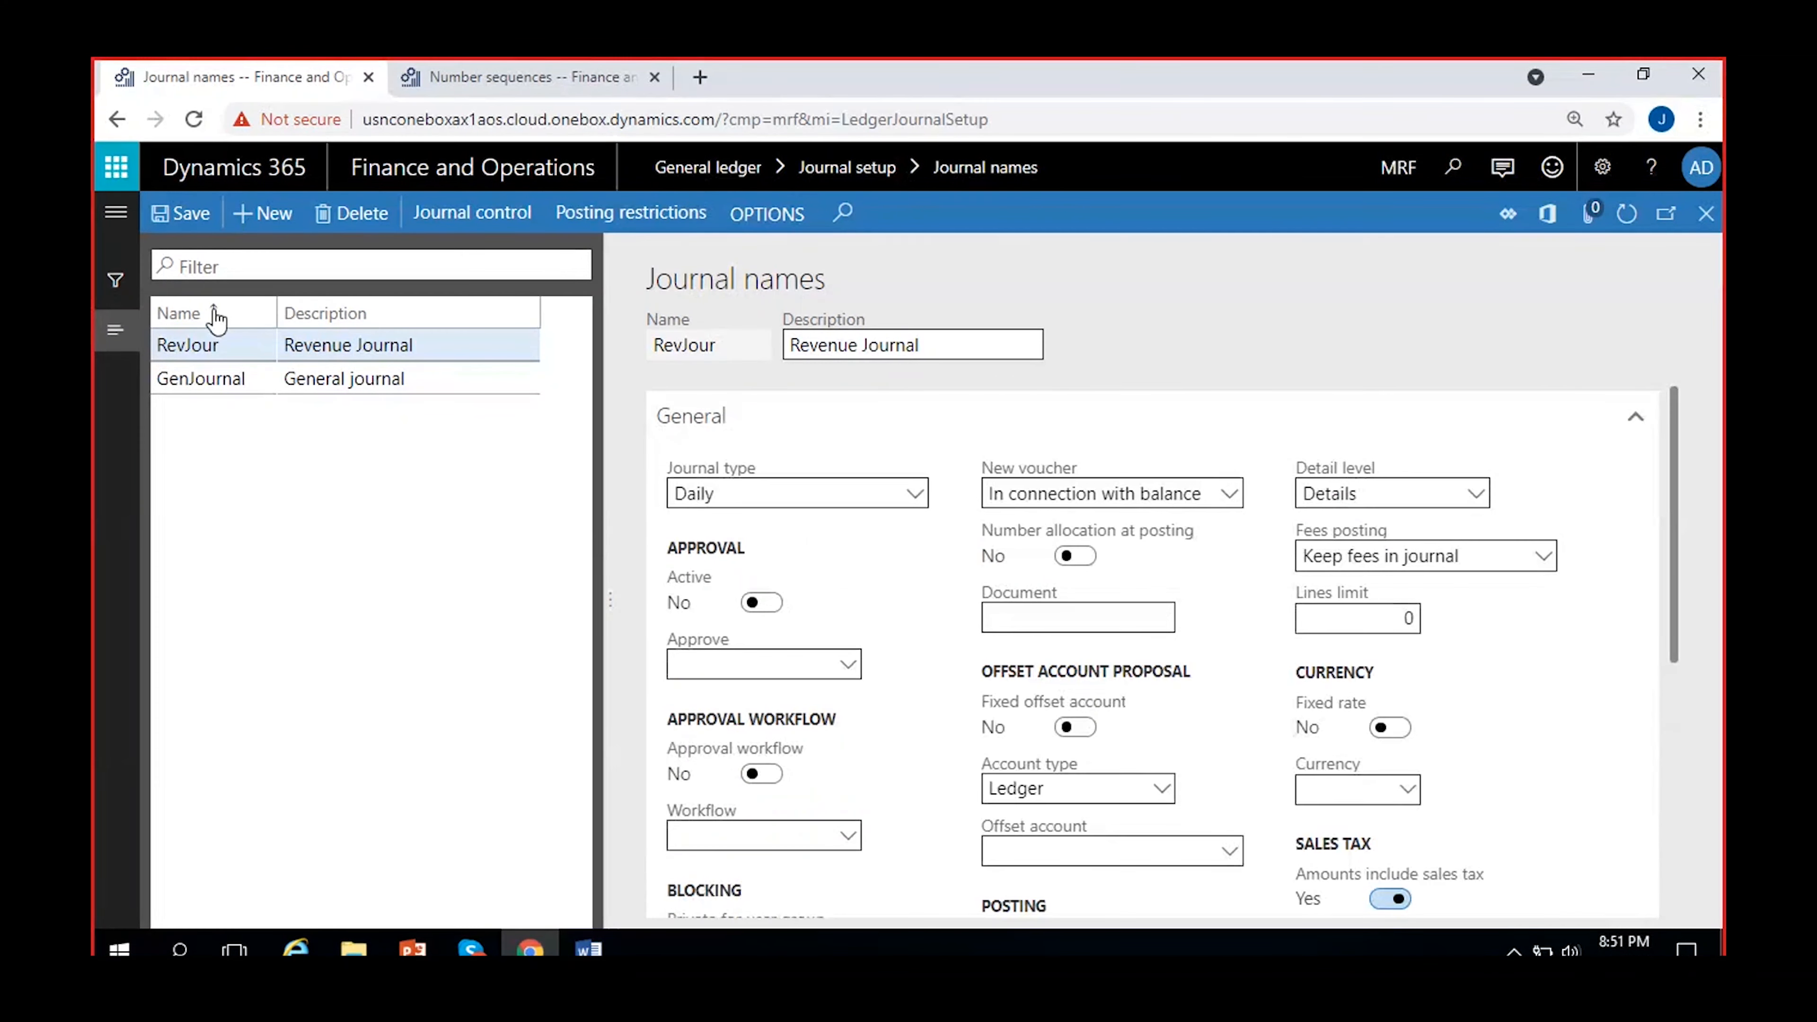
click(178, 218)
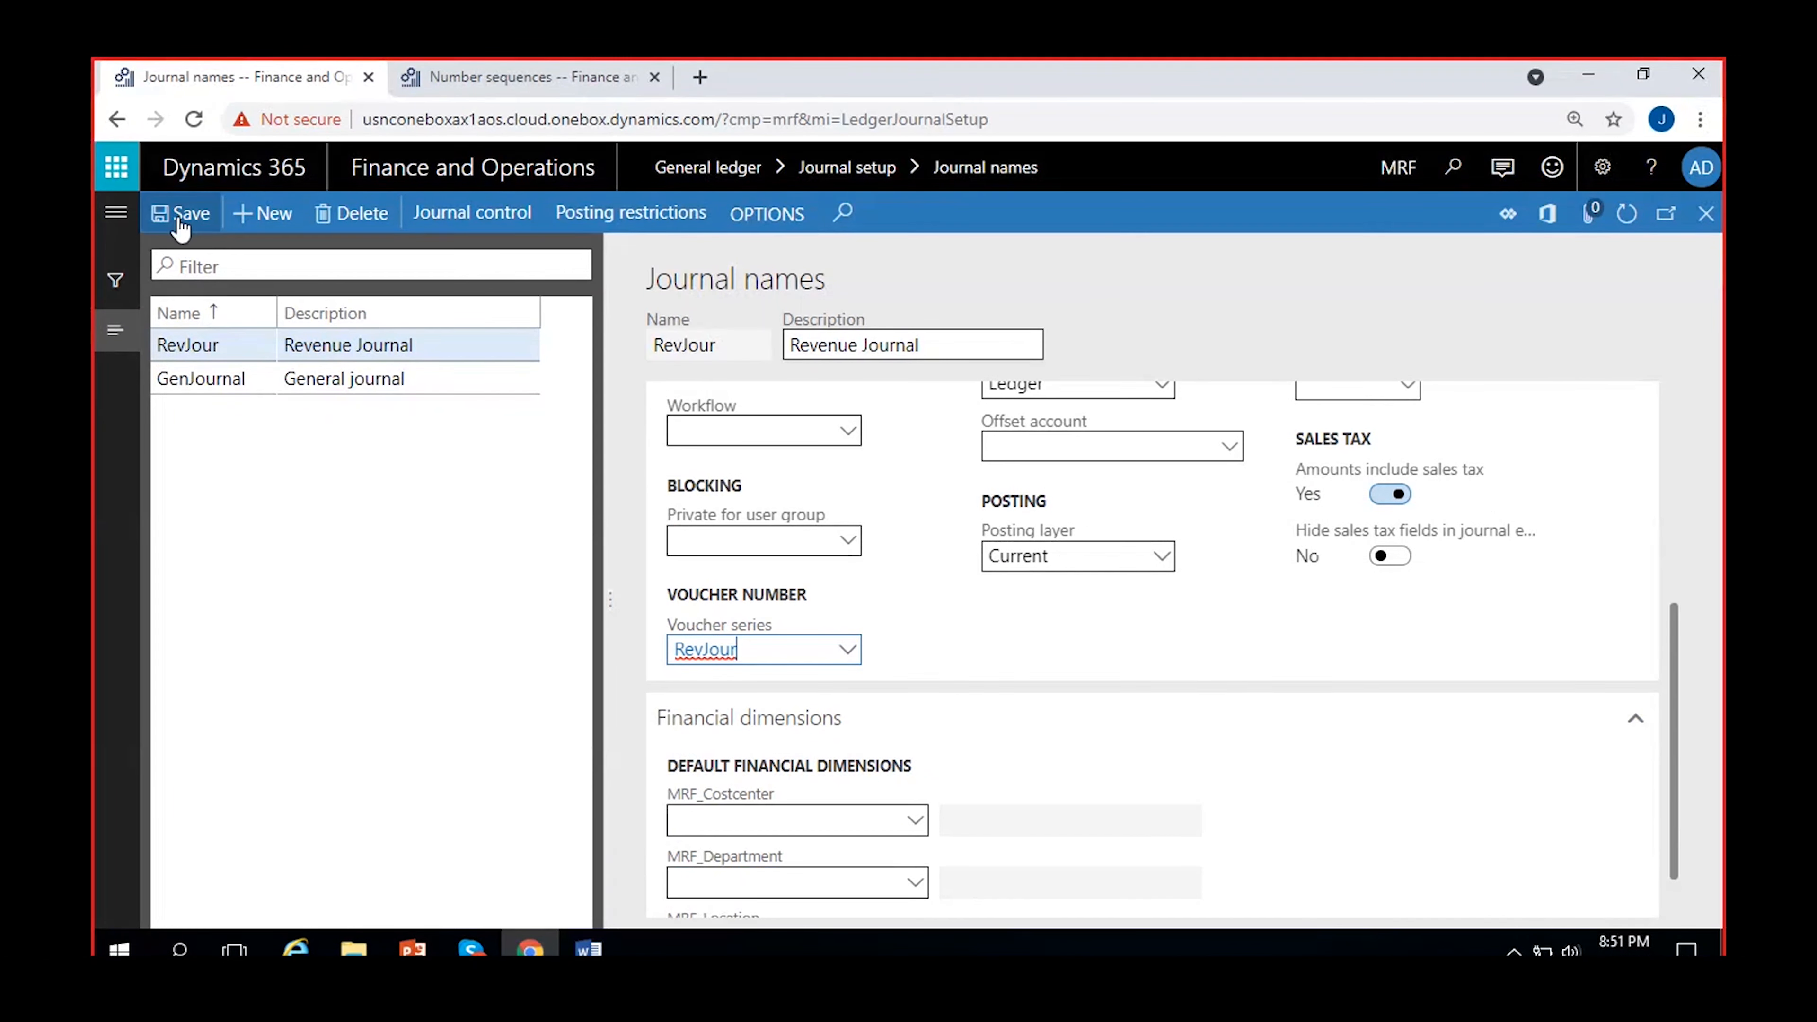
Close the Number sequences browser tab and duplicate the Journal names tab
click(654, 77)
right_click(325, 81)
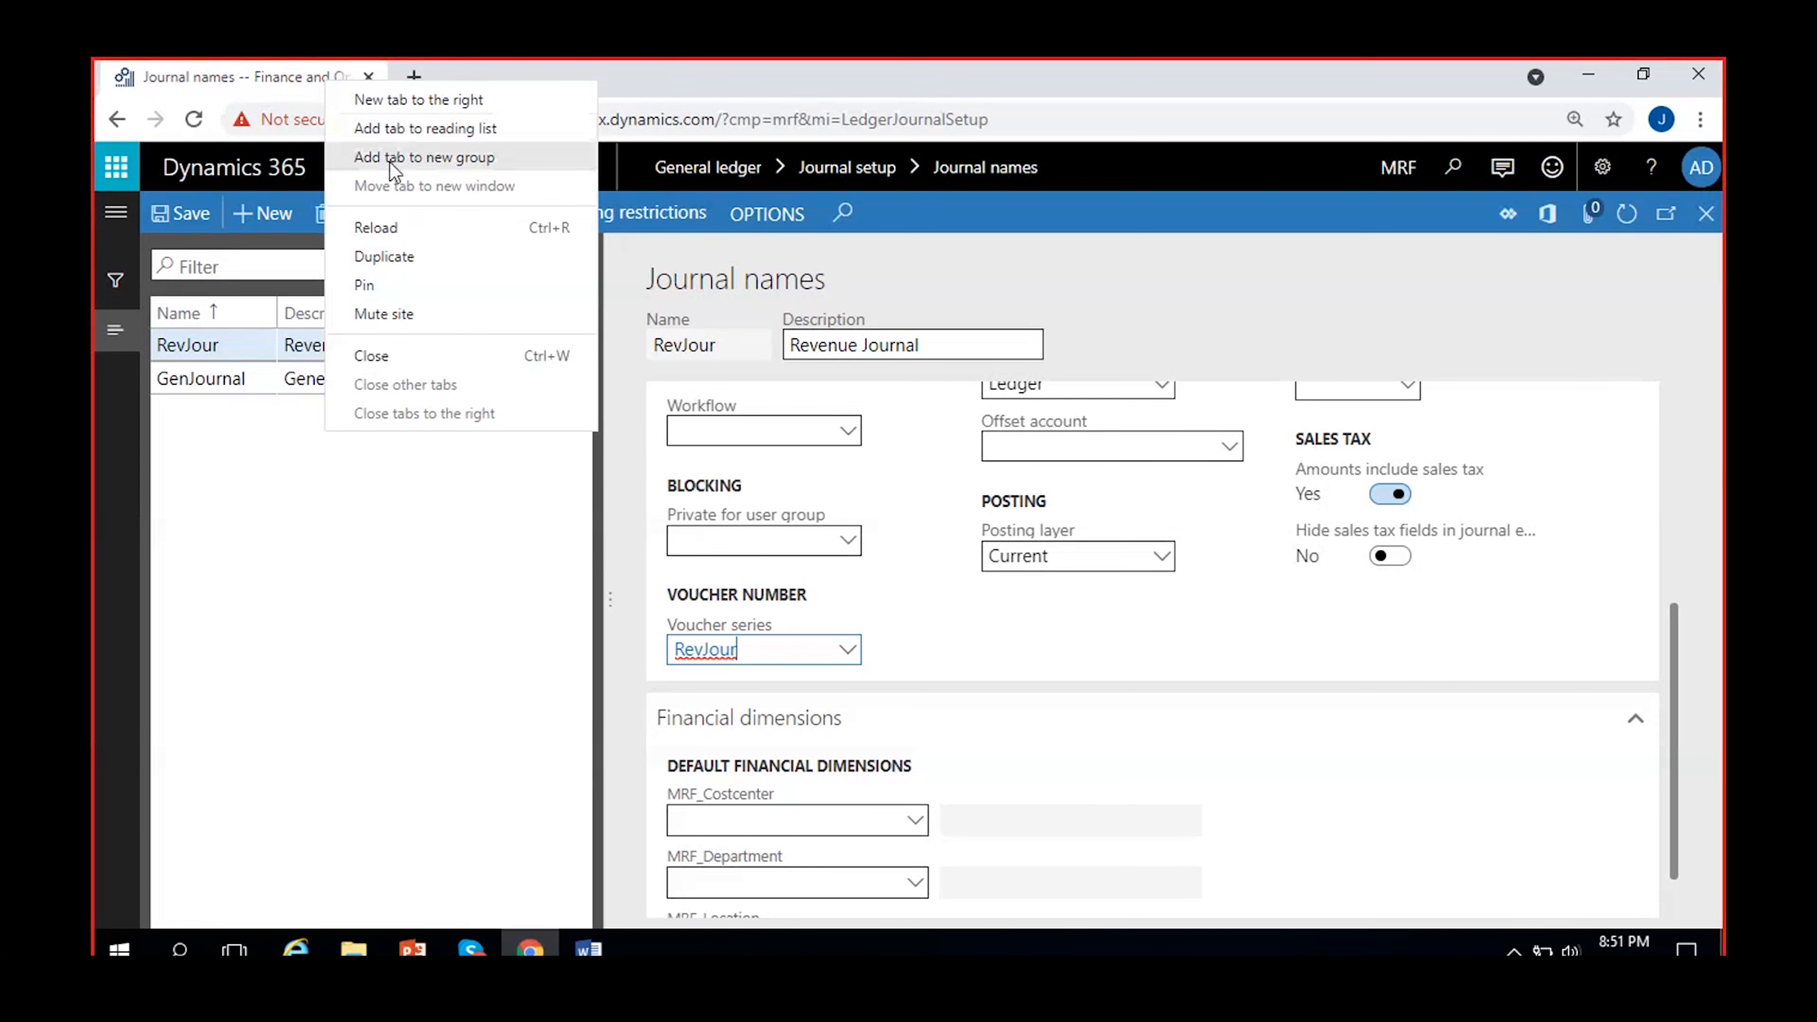
click(386, 256)
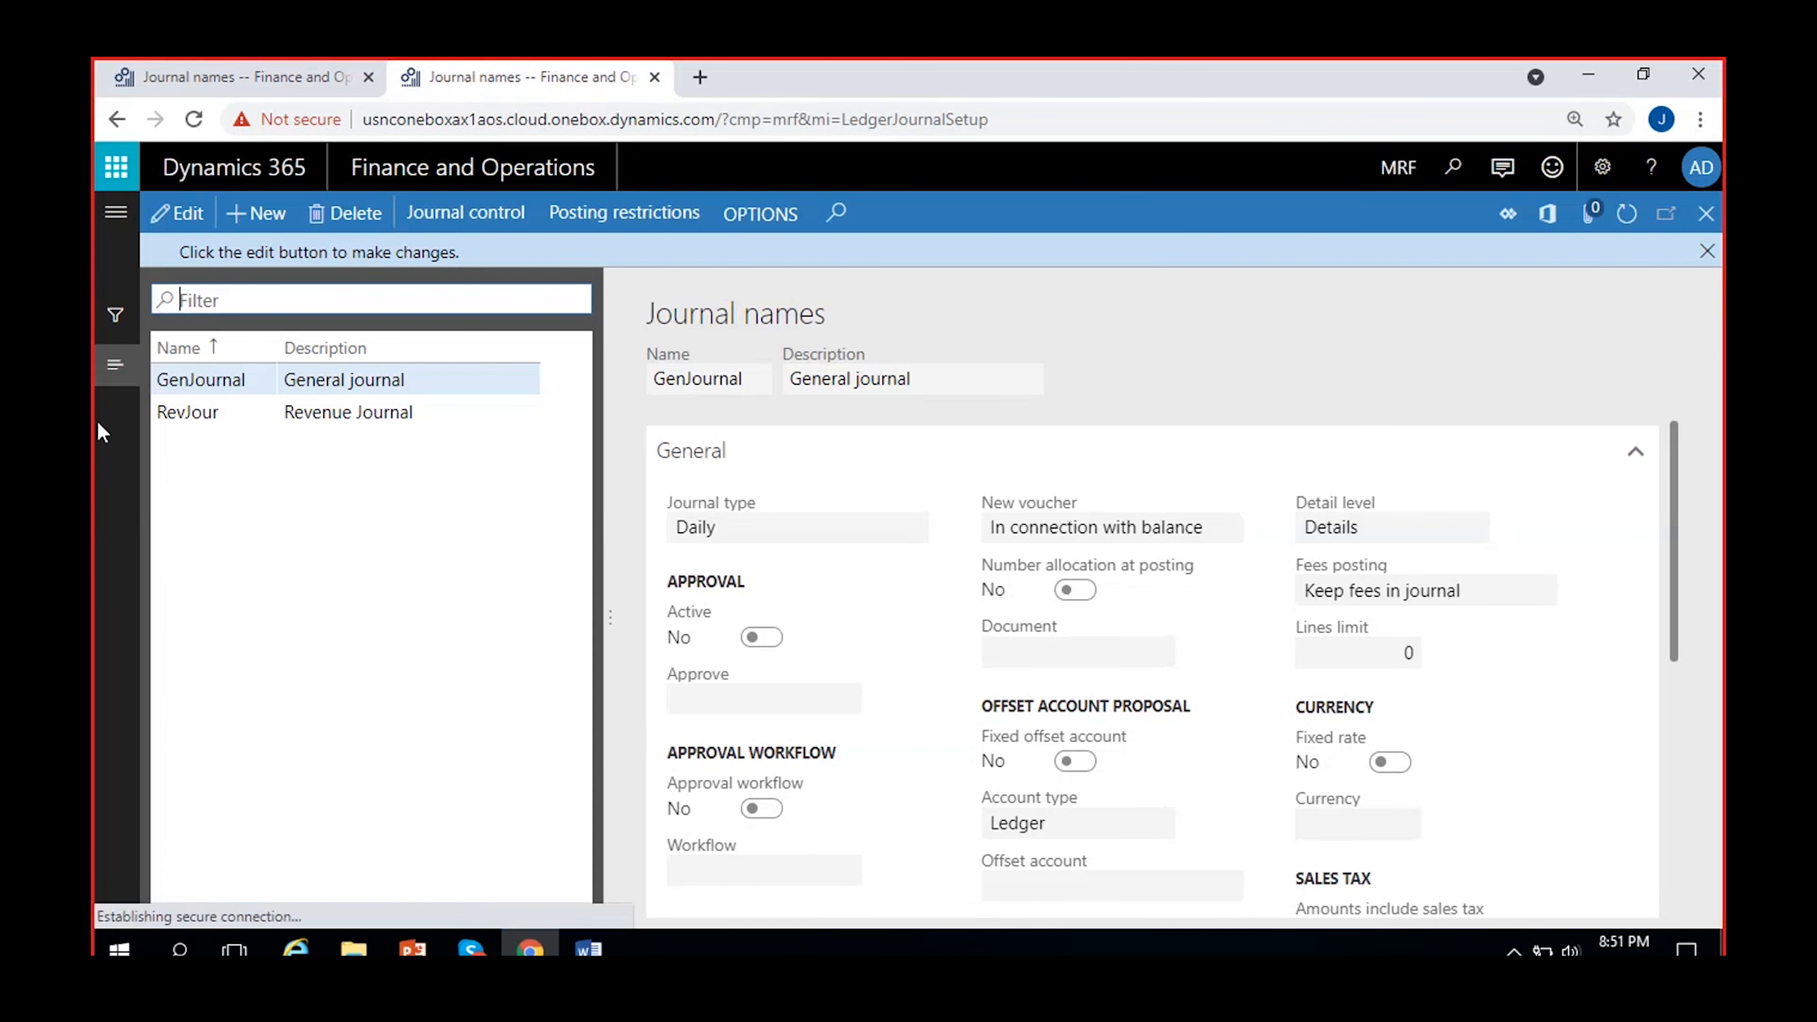
Open the General journals page of the General ledger module in the duplicated tab
click(115, 212)
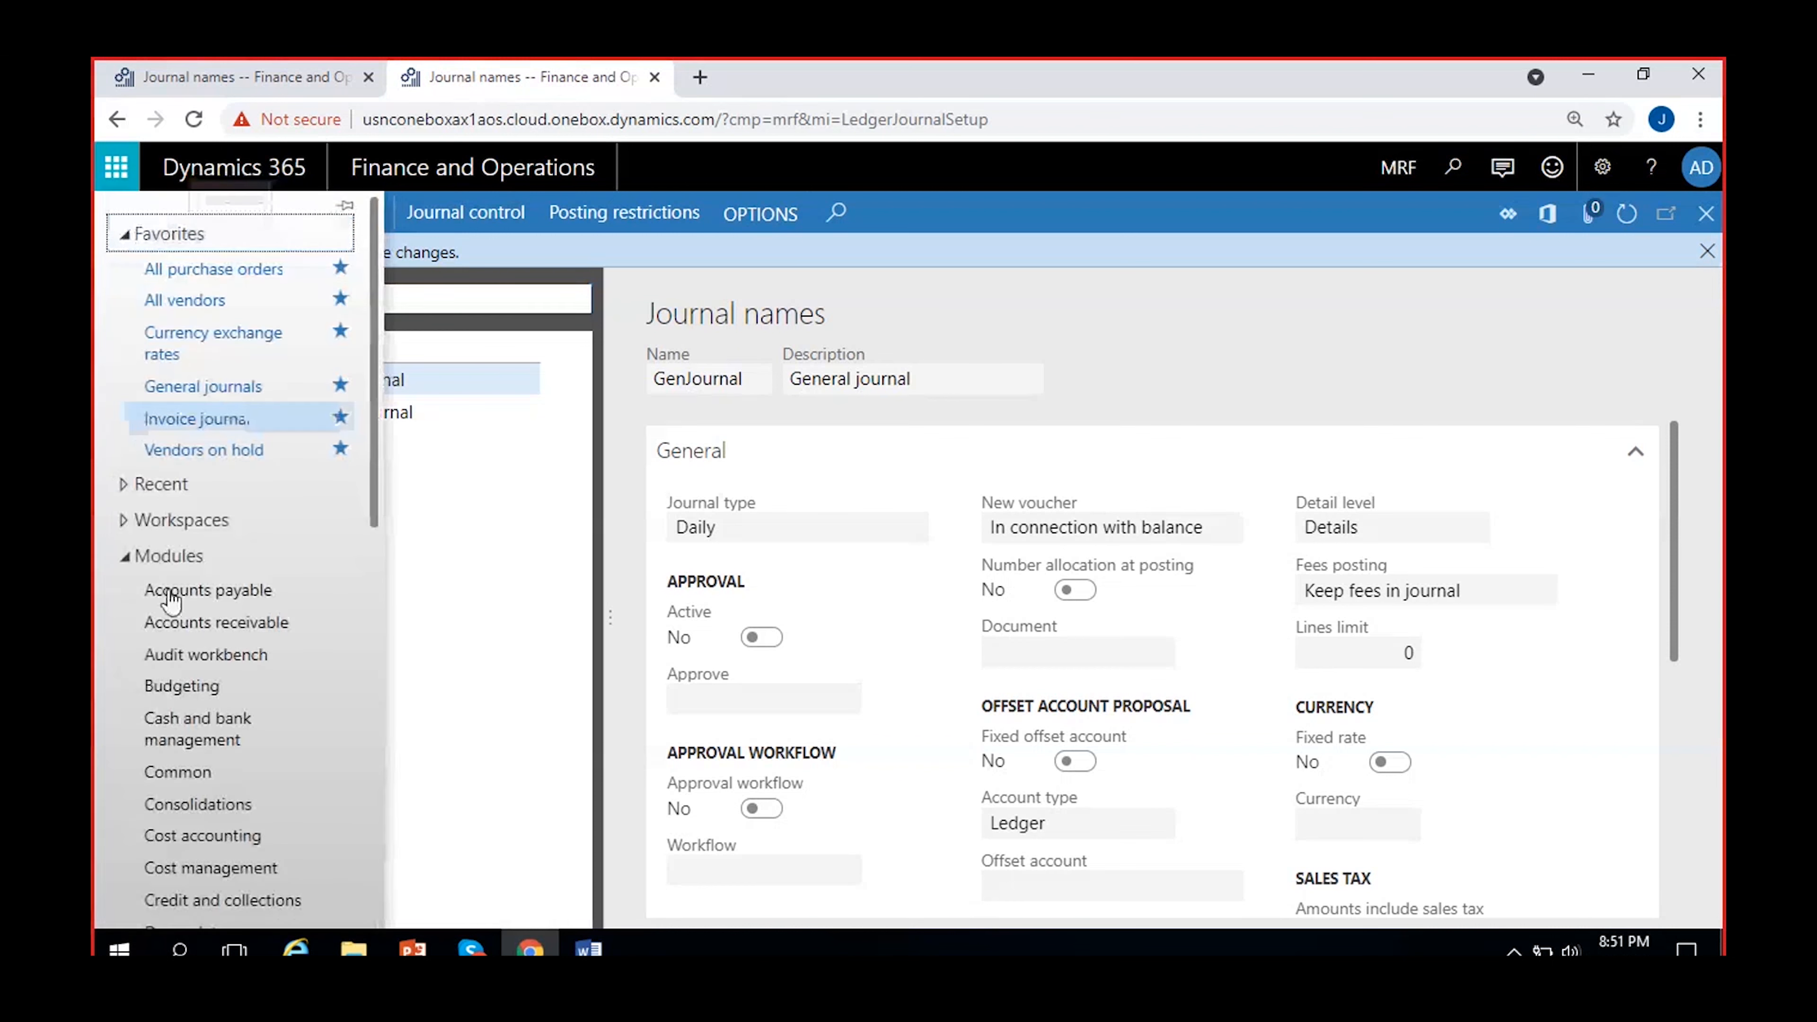
scroll(171, 742, down, 3)
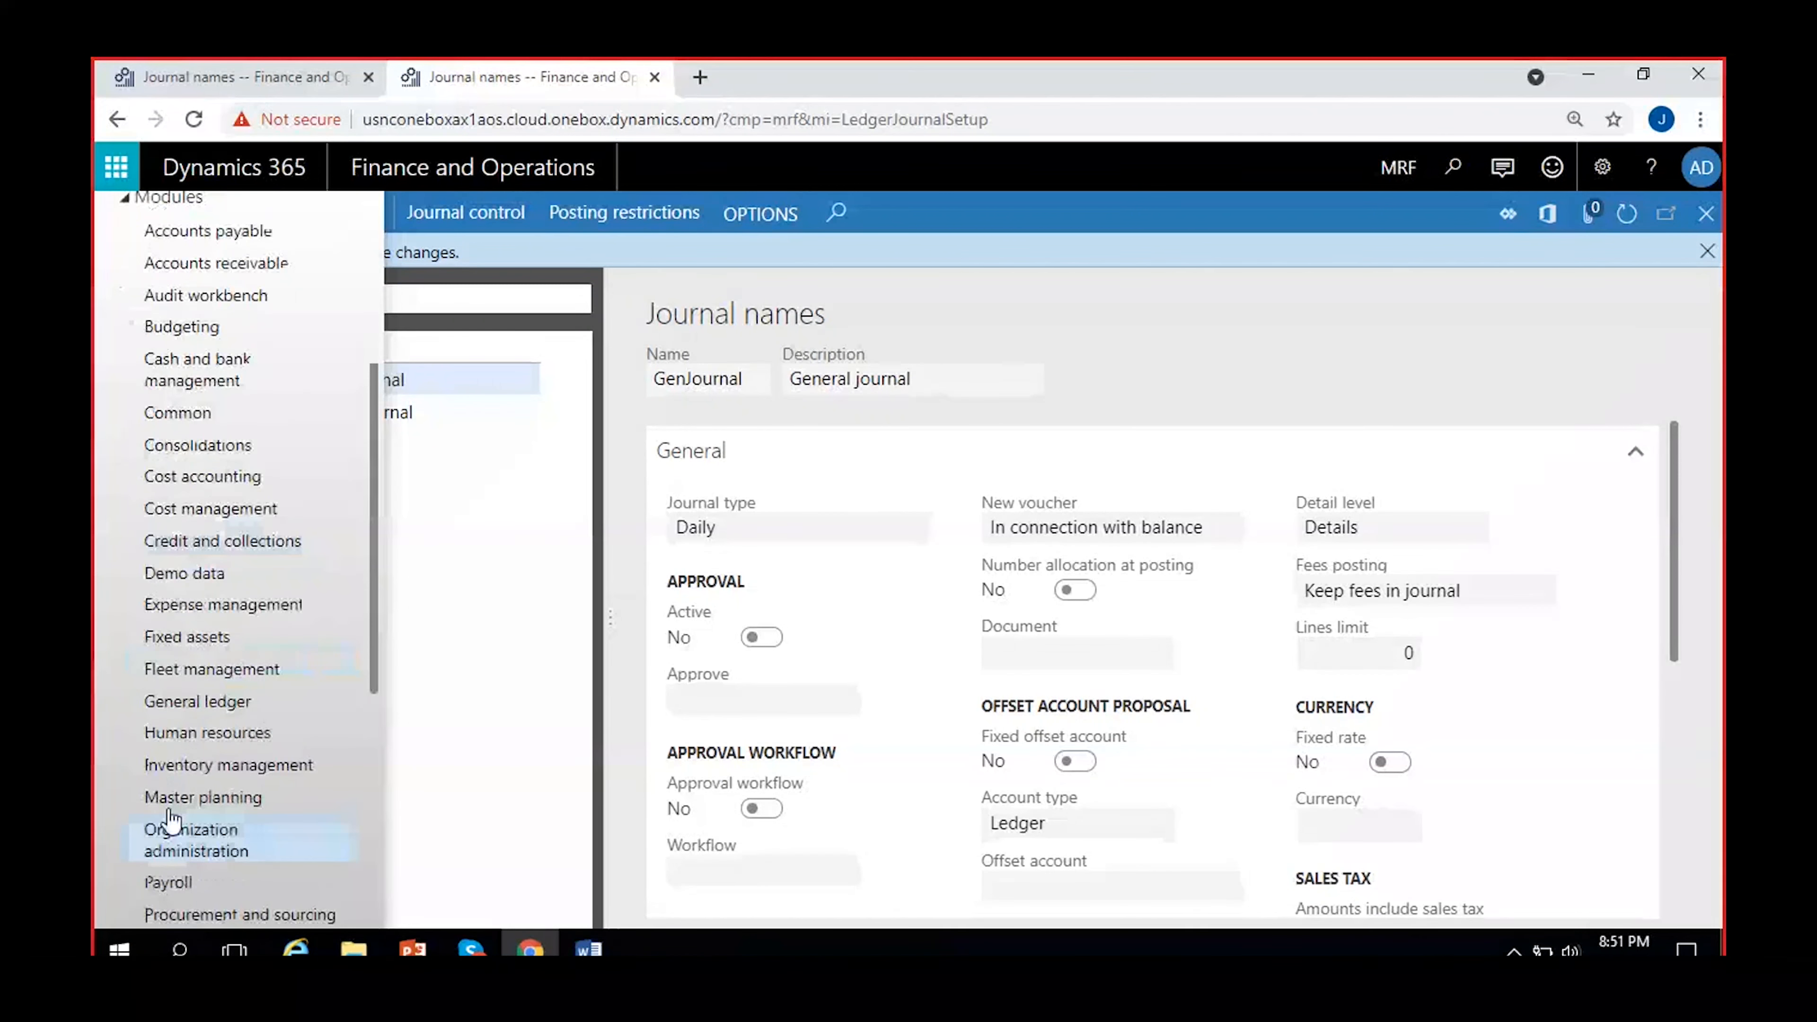
click(194, 700)
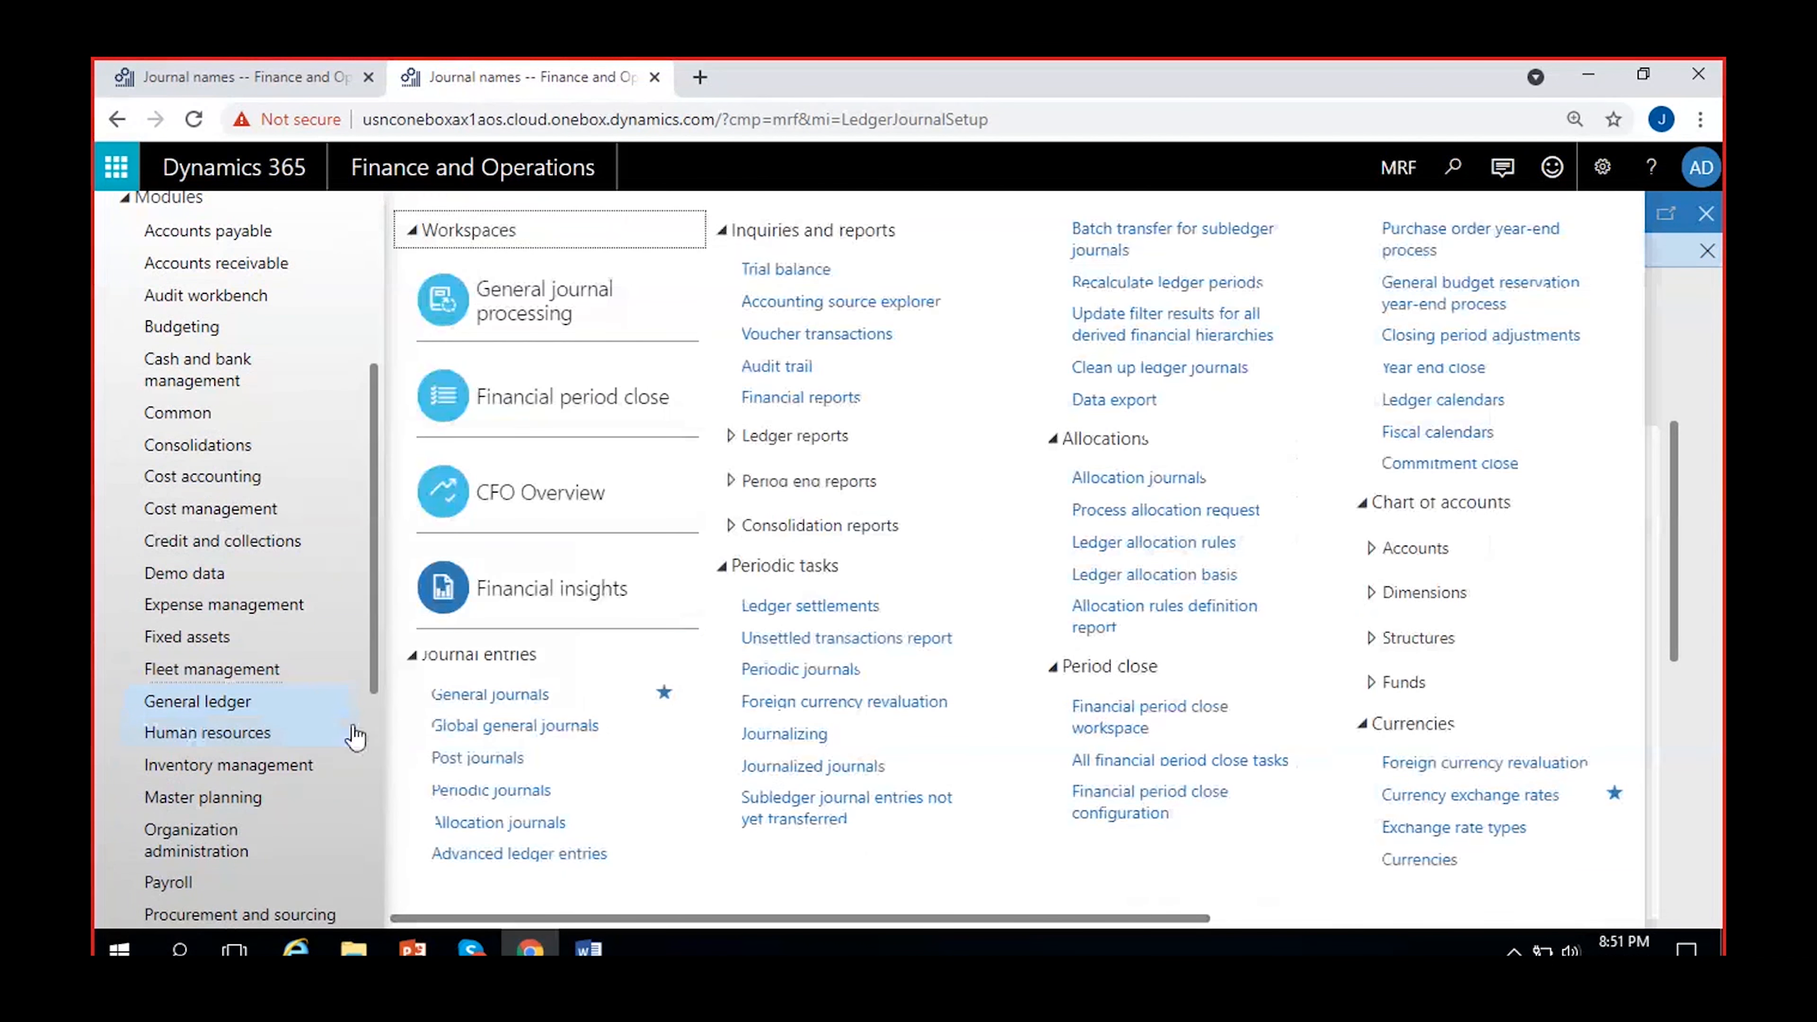
click(485, 696)
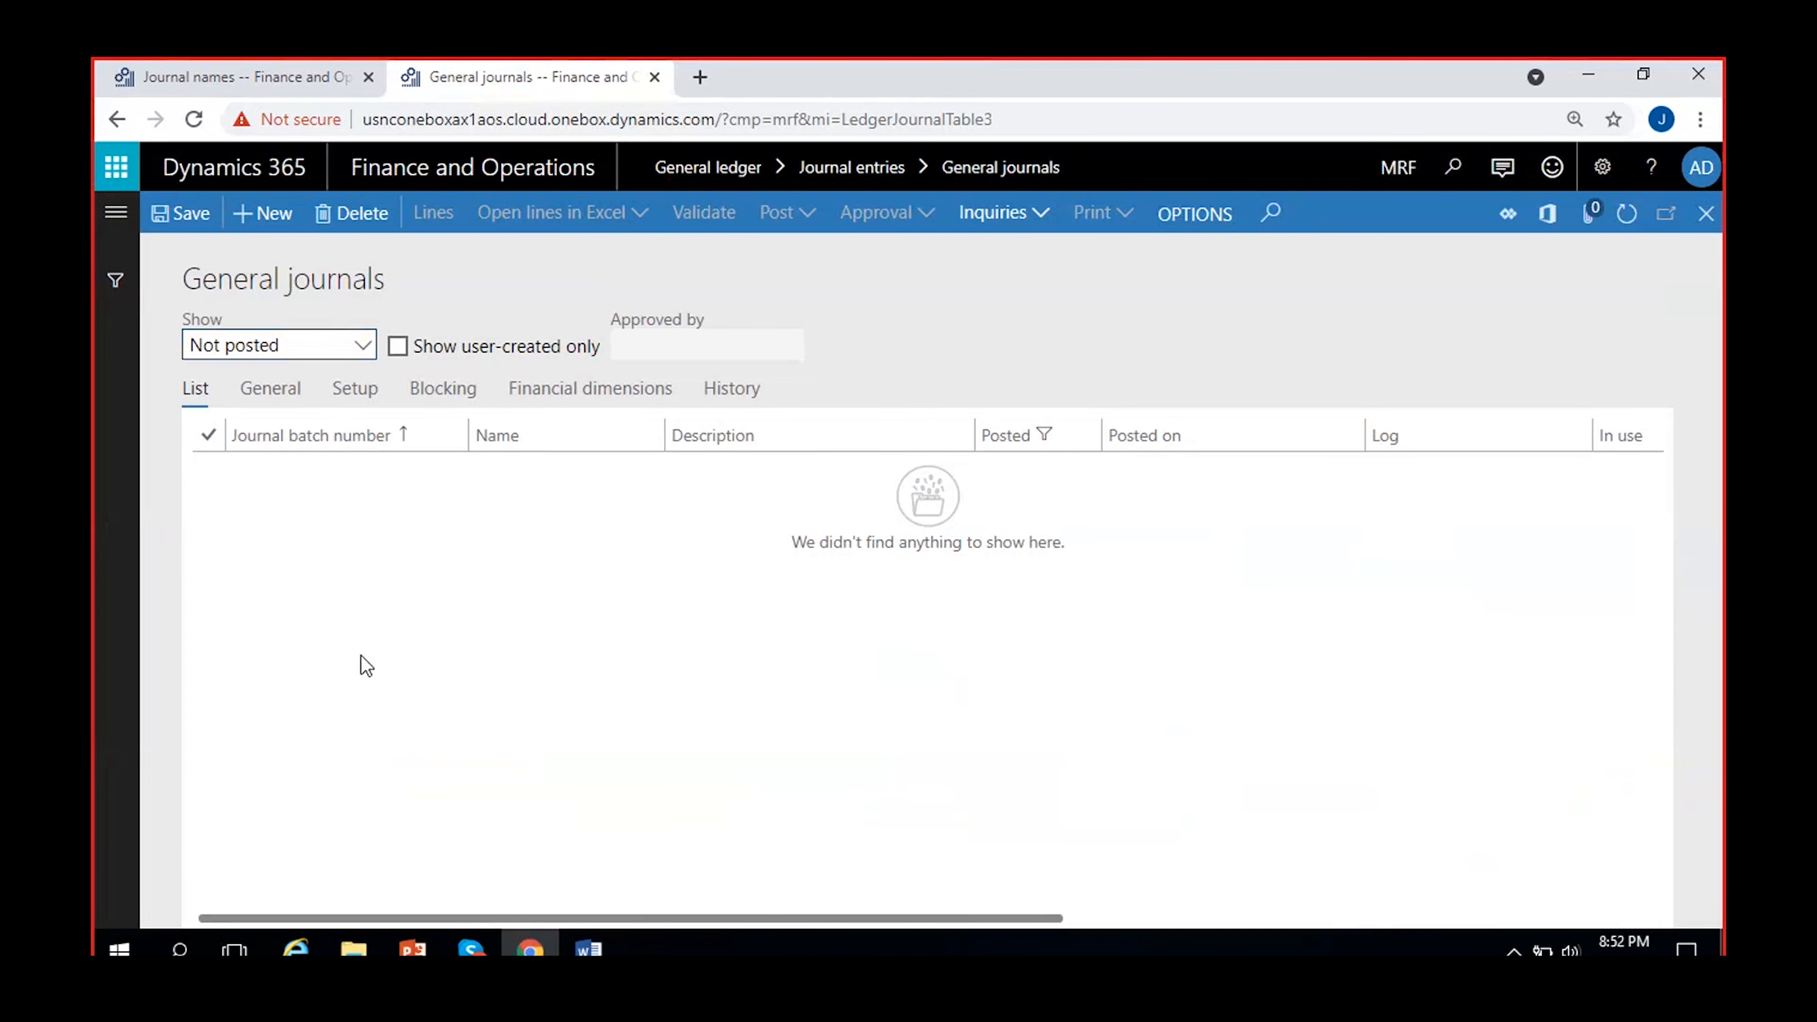
Show all general journals regardless of posting status, add a new journal, and select its batch number
click(366, 351)
click(323, 376)
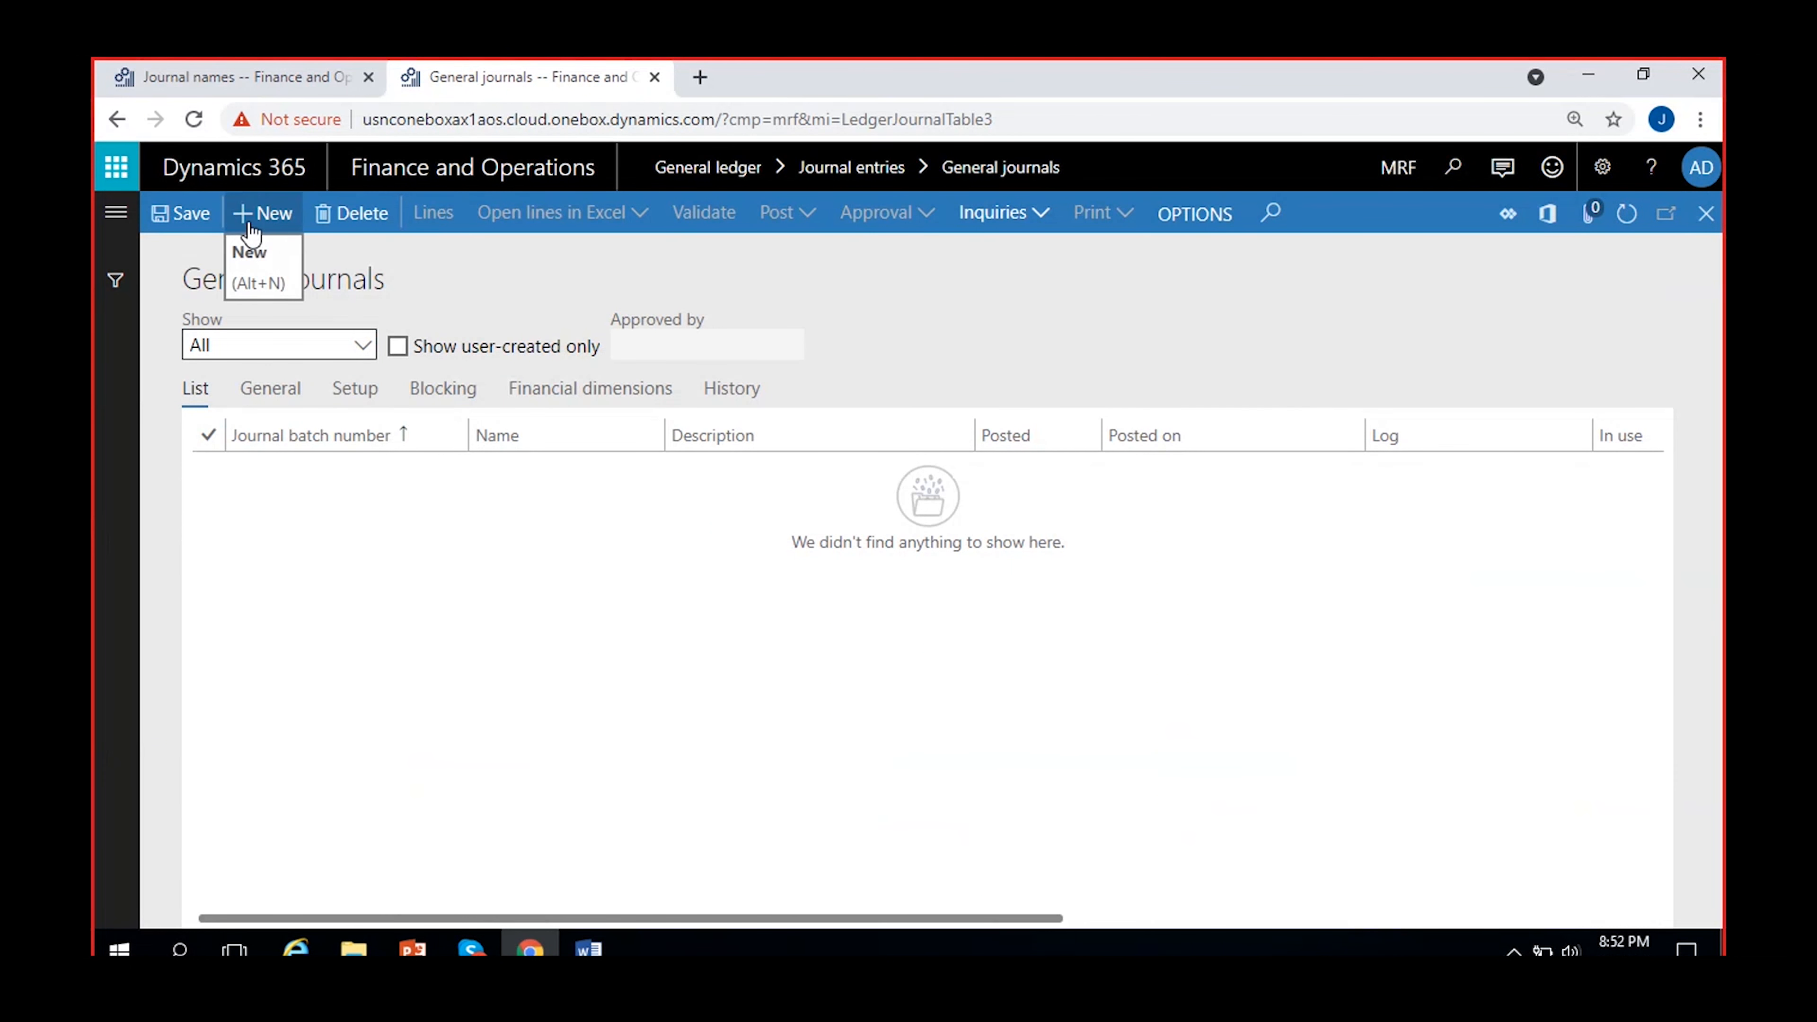
click(249, 223)
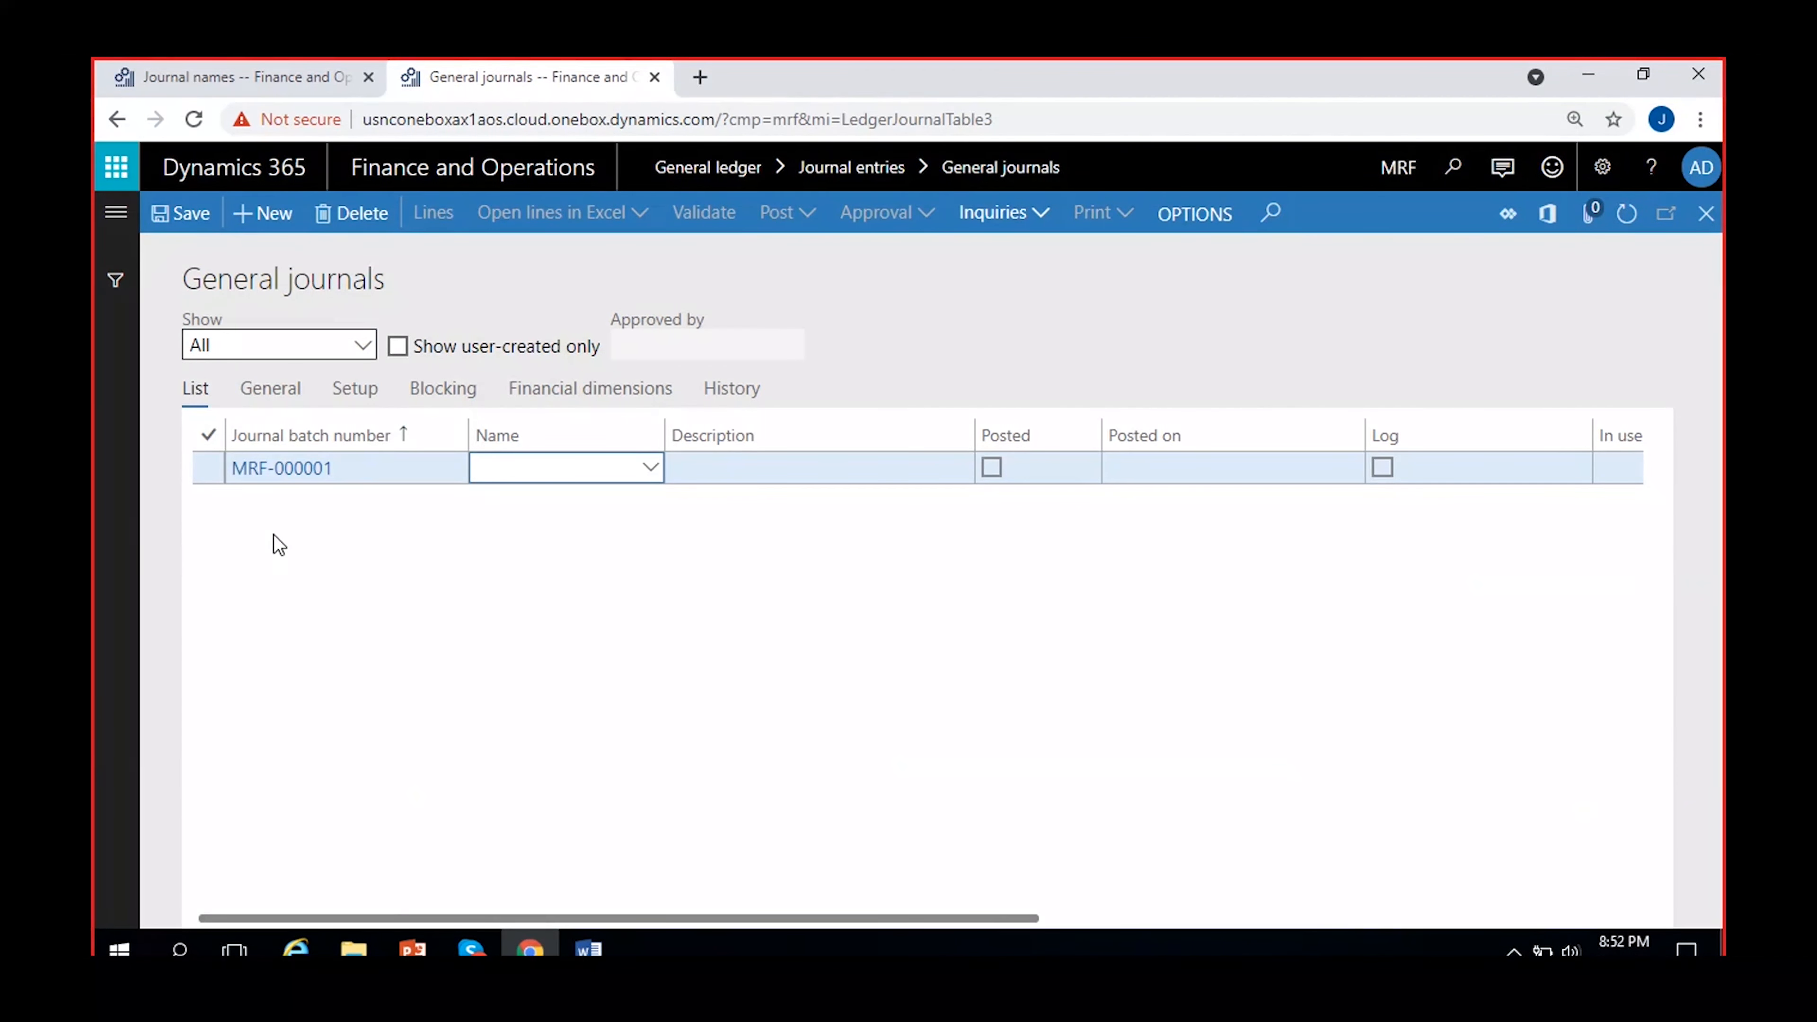
click(347, 483)
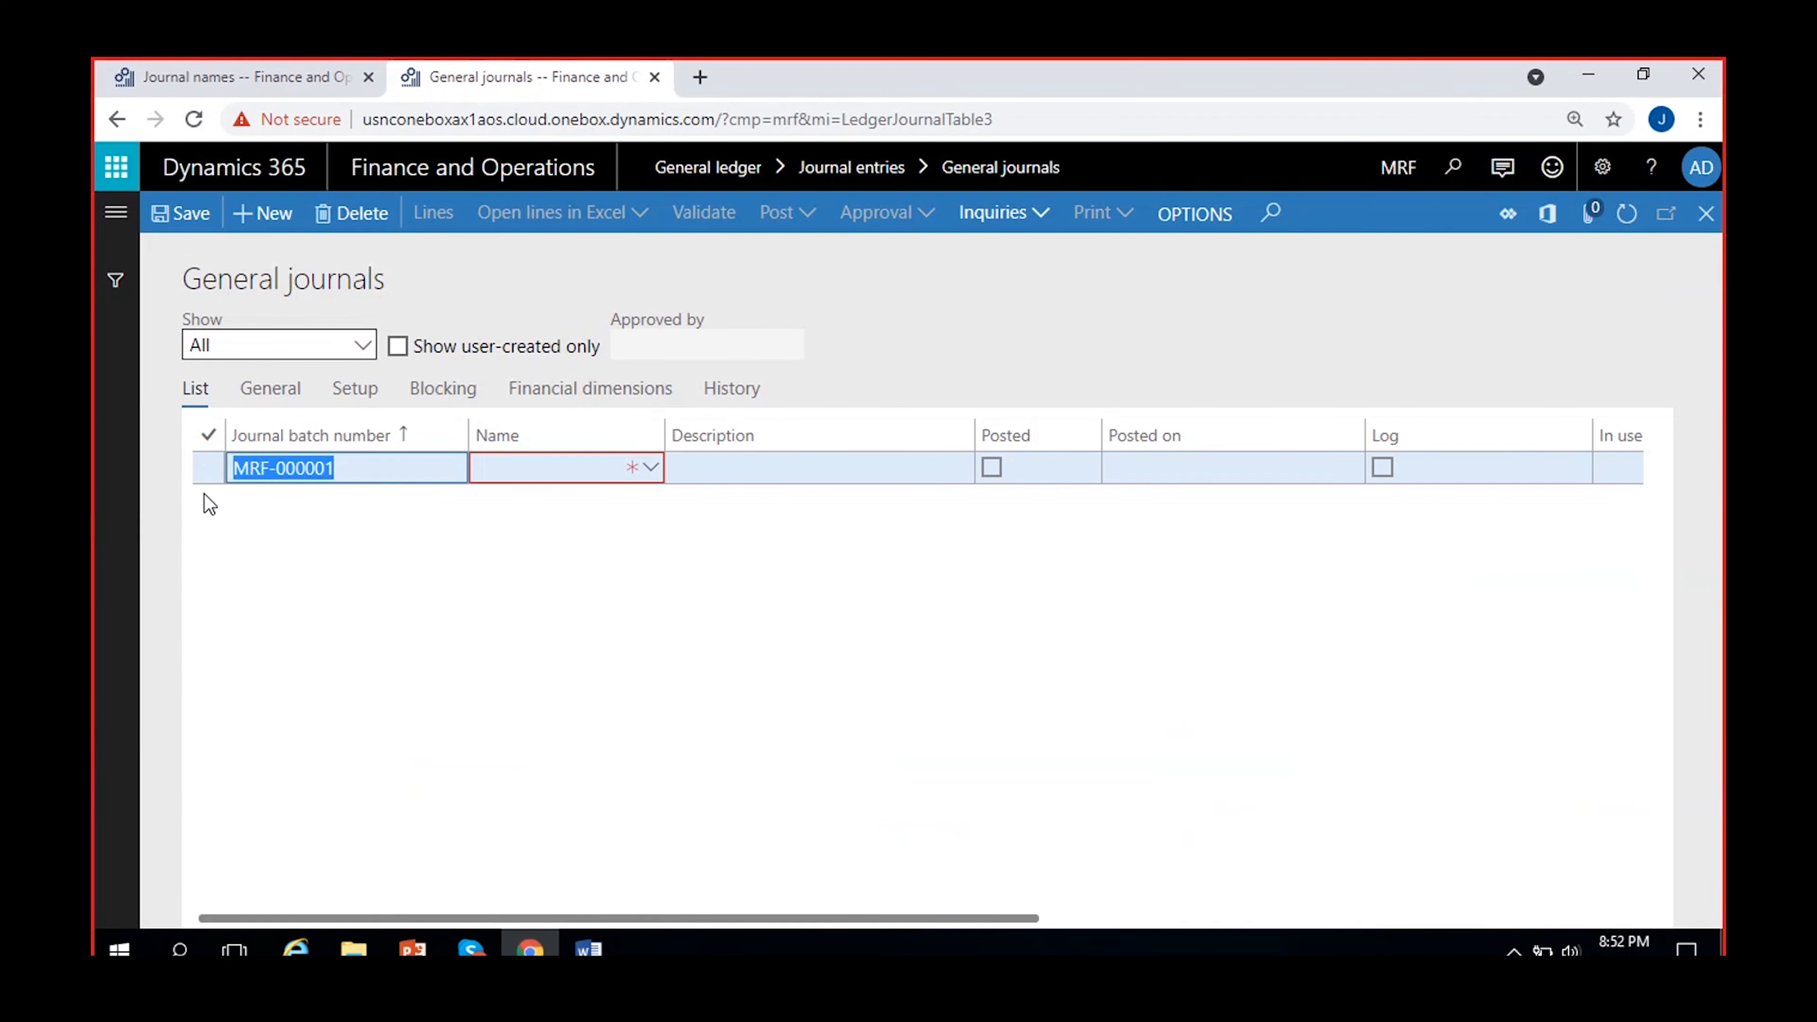
click(383, 479)
click(386, 478)
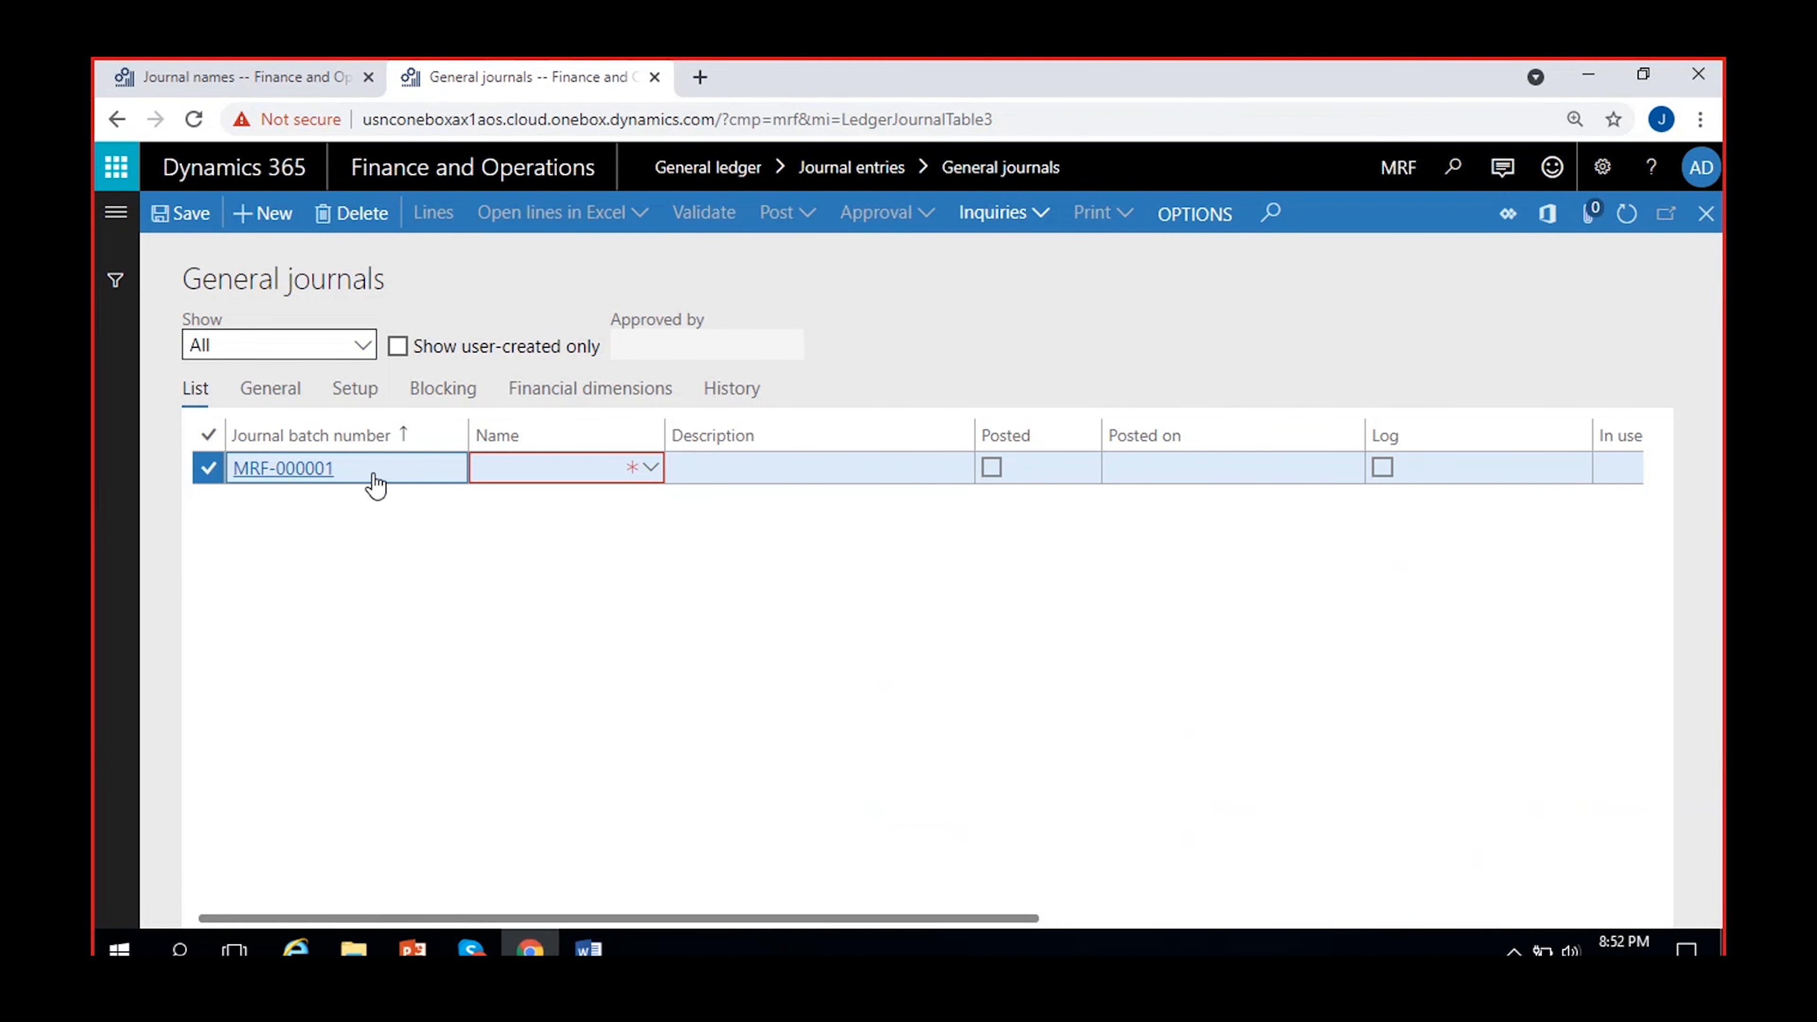
drag(369, 475, 228, 515)
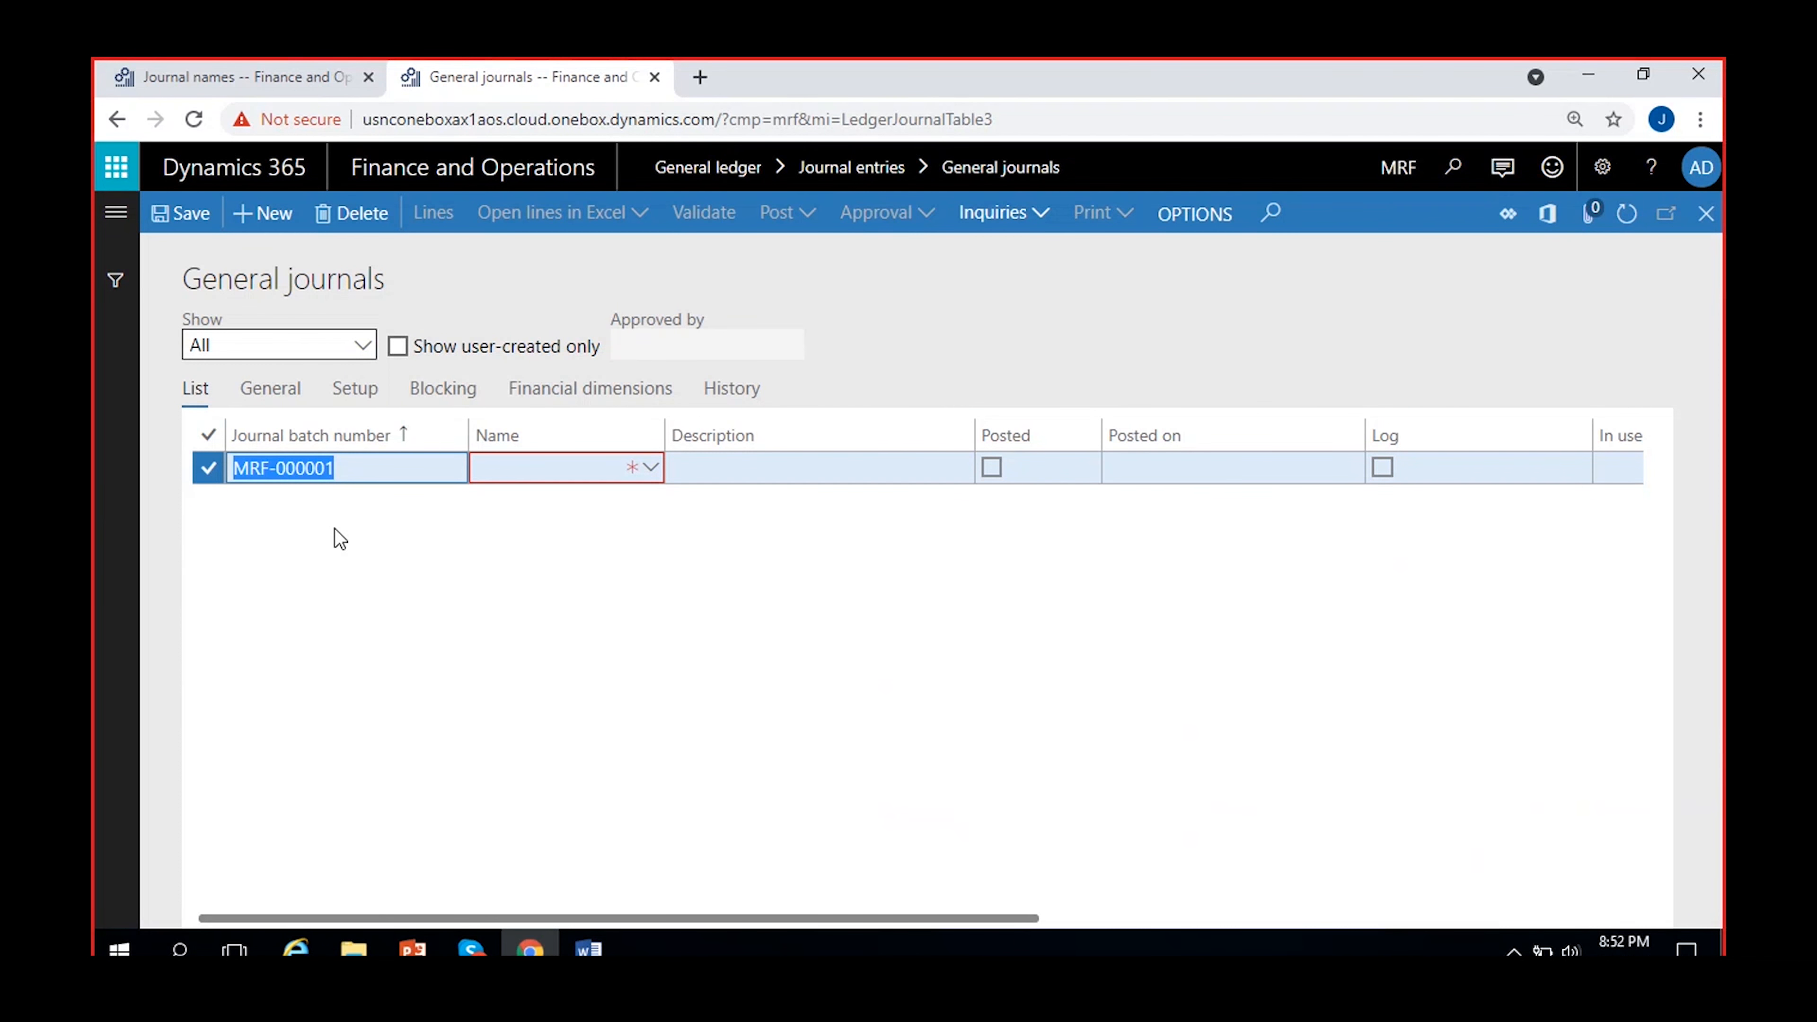
click(369, 478)
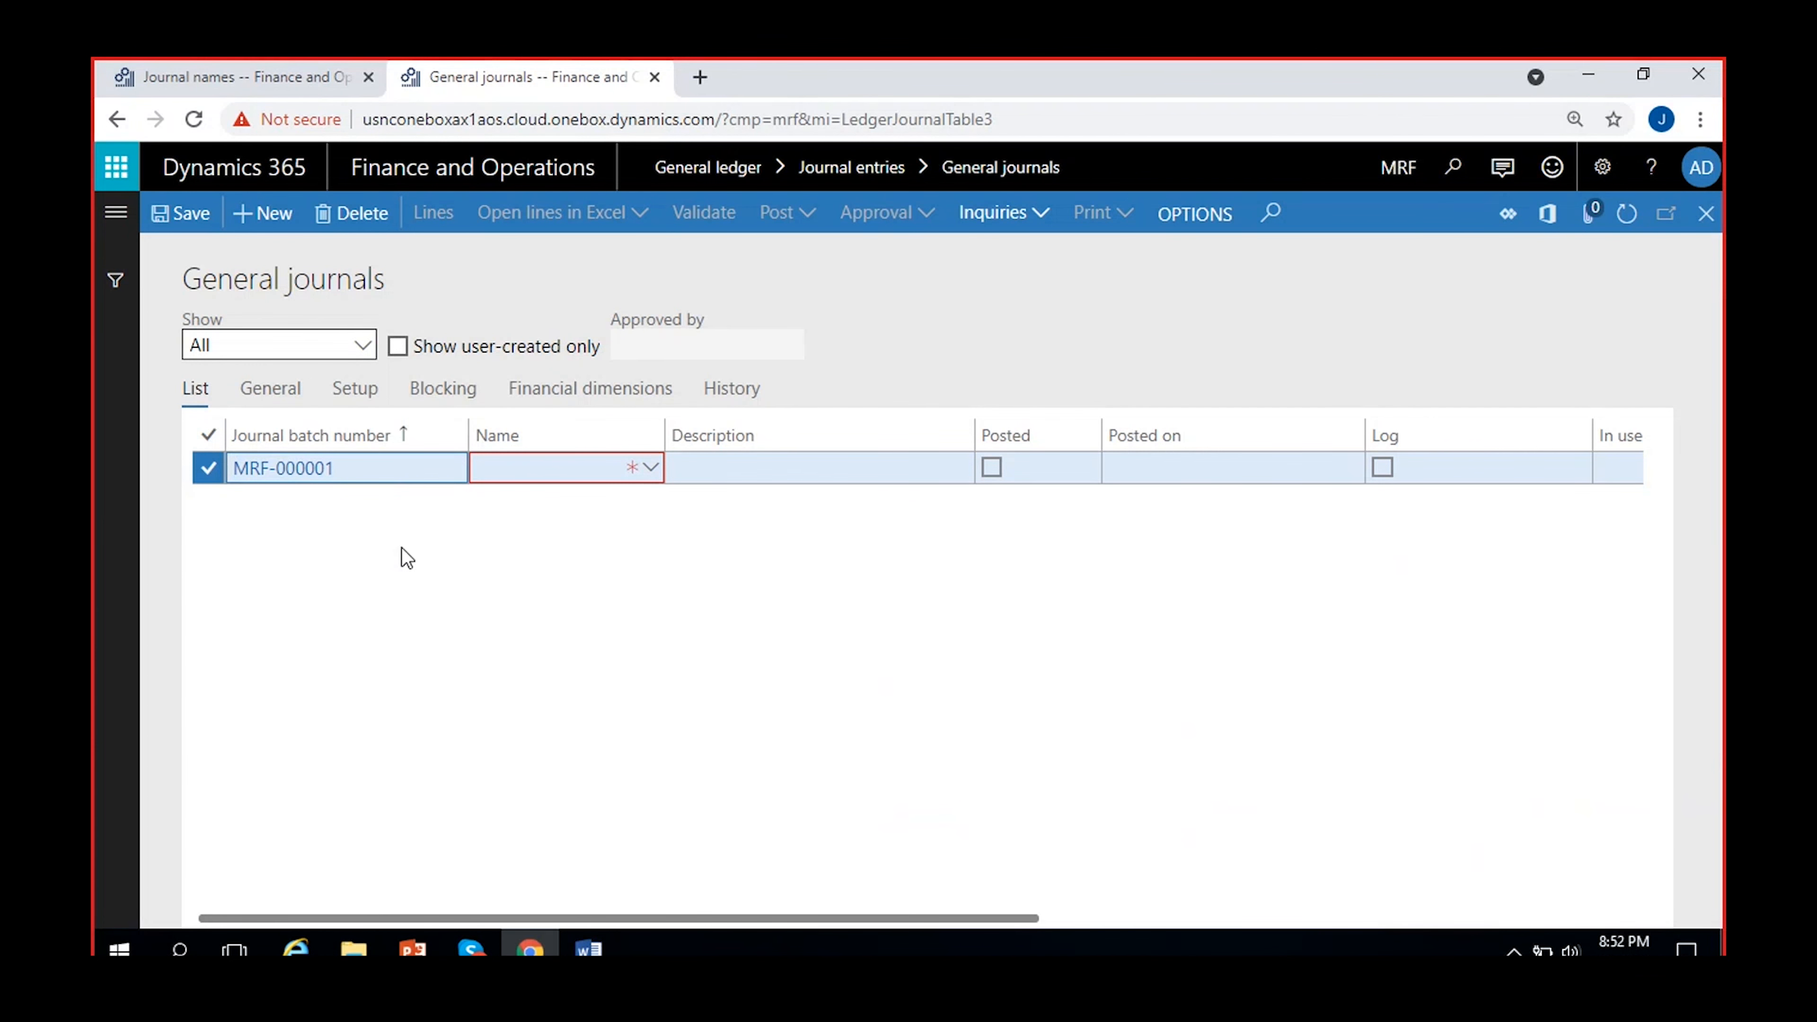
drag(357, 483, 205, 509)
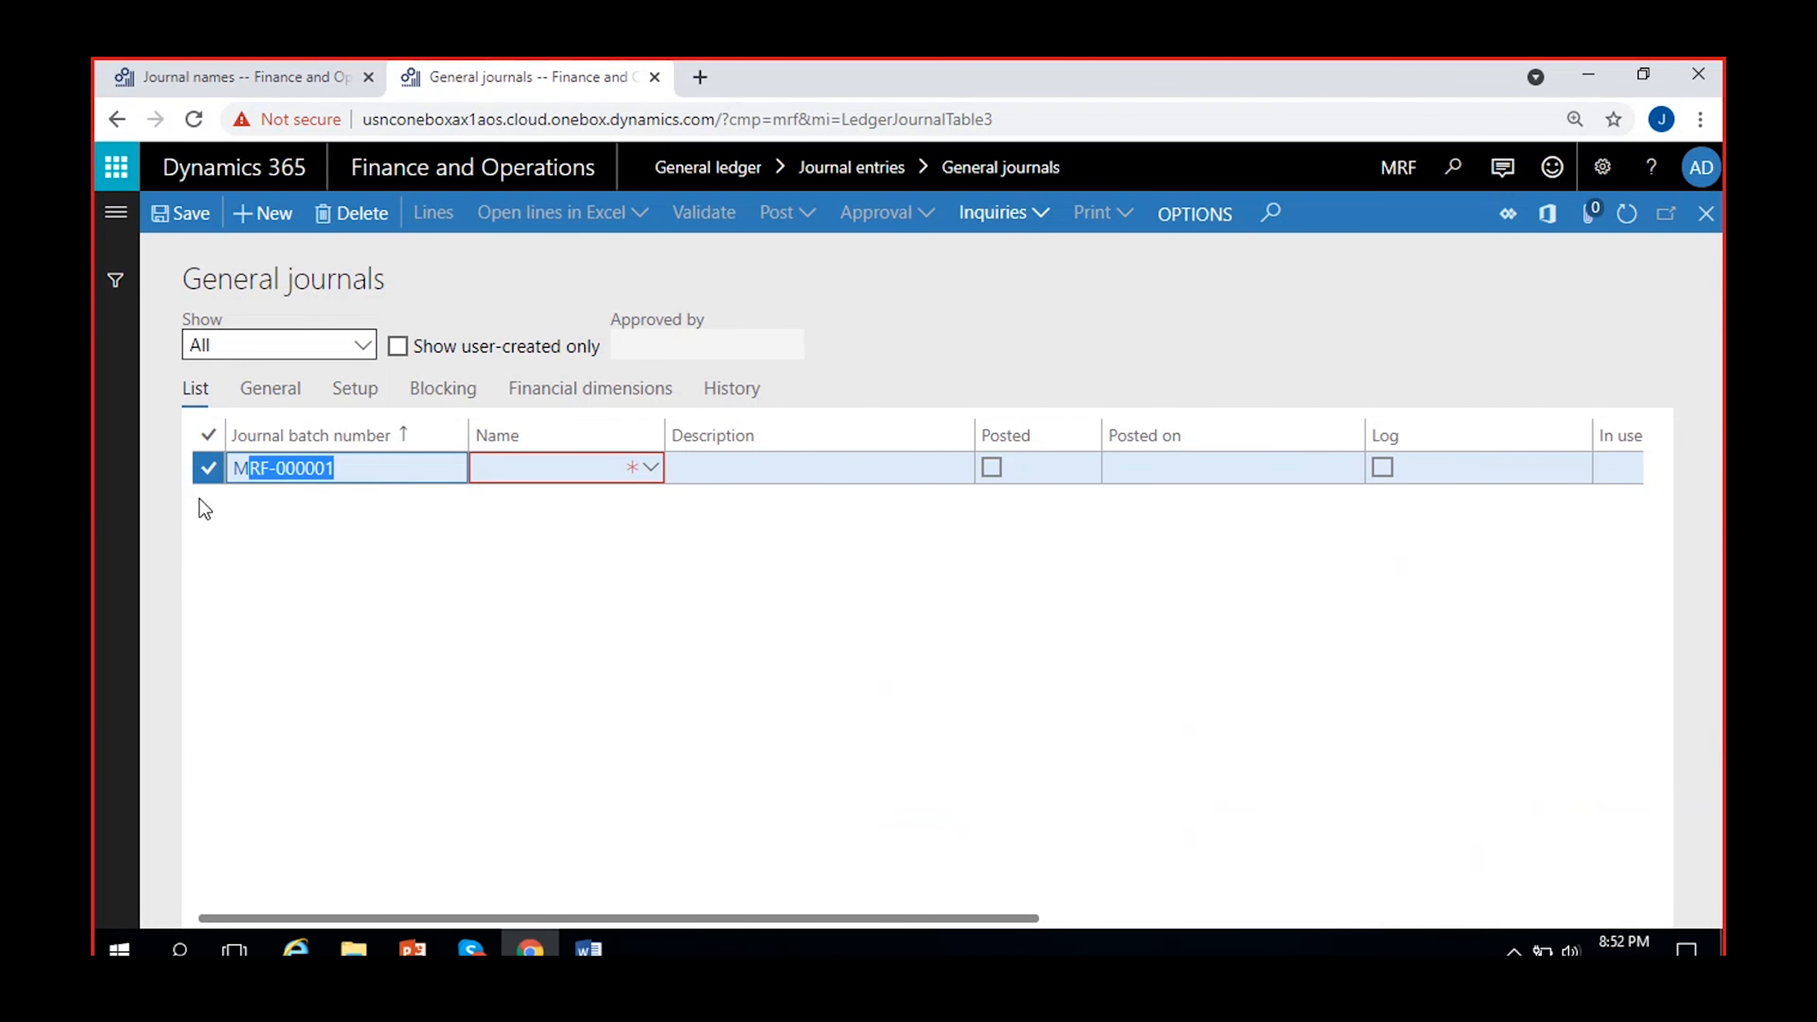
Assign the journal name GenJournal to the new journal and open its lines
click(527, 470)
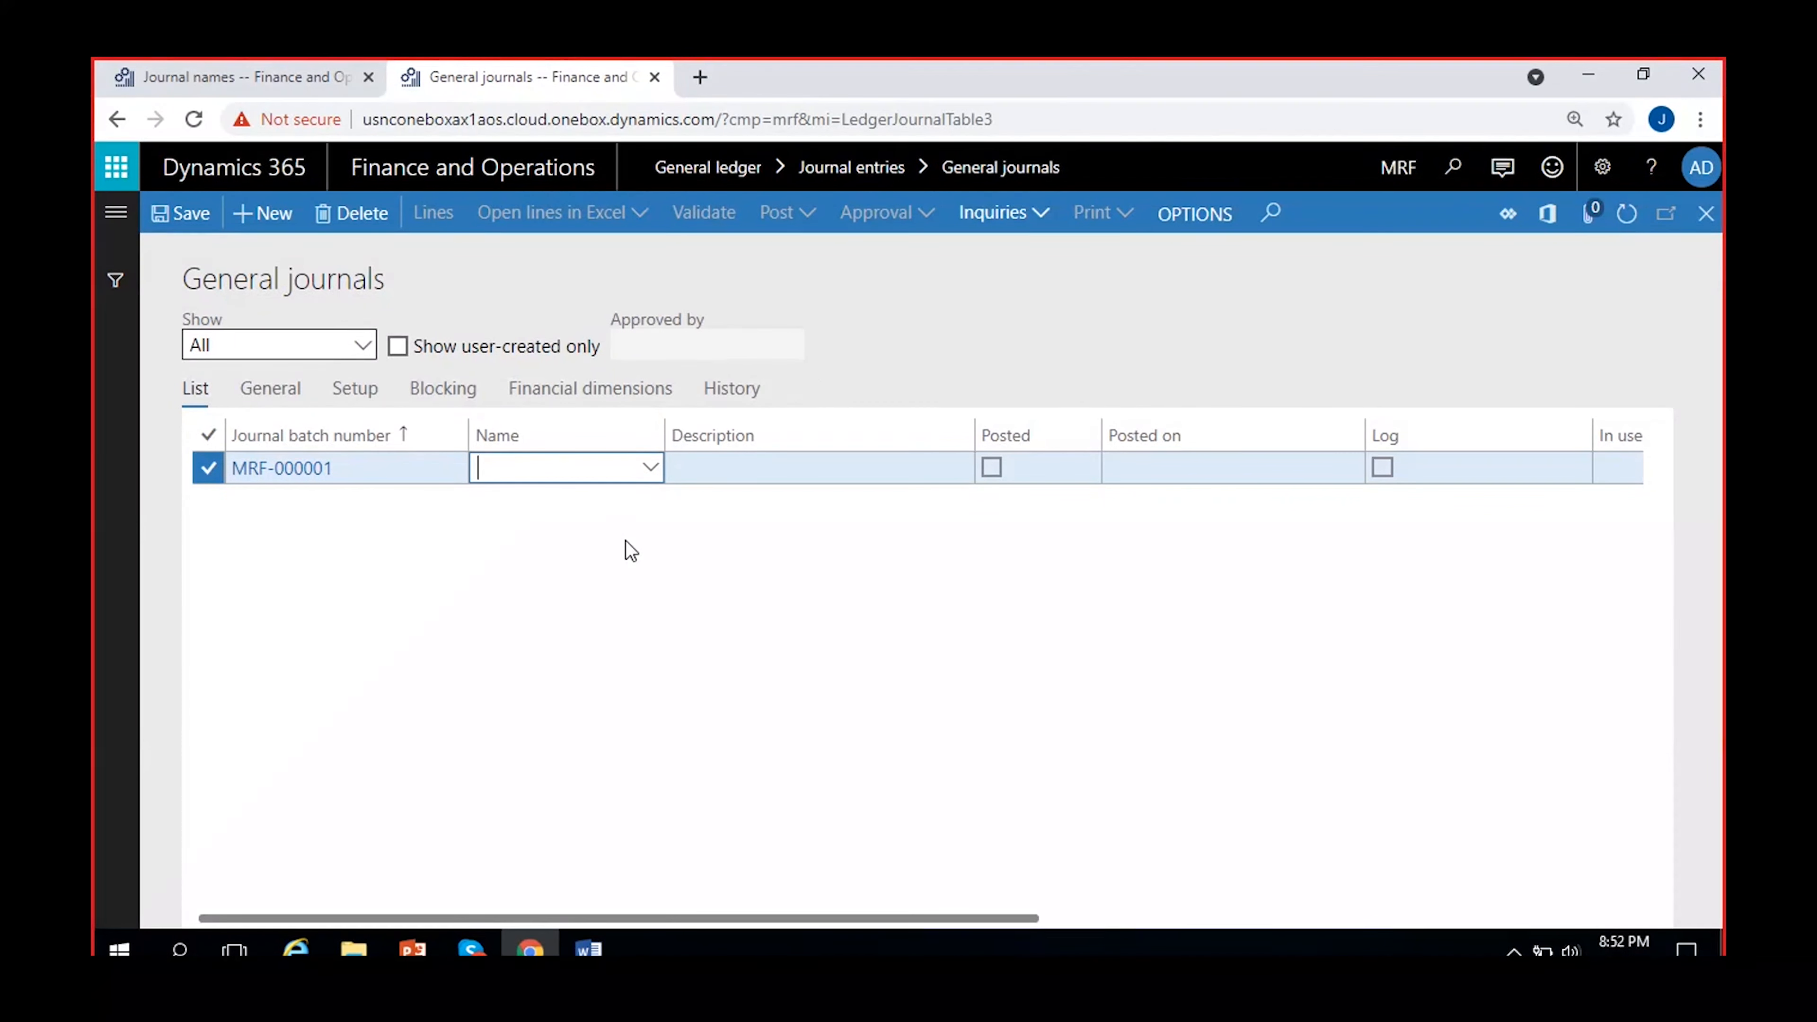
click(648, 469)
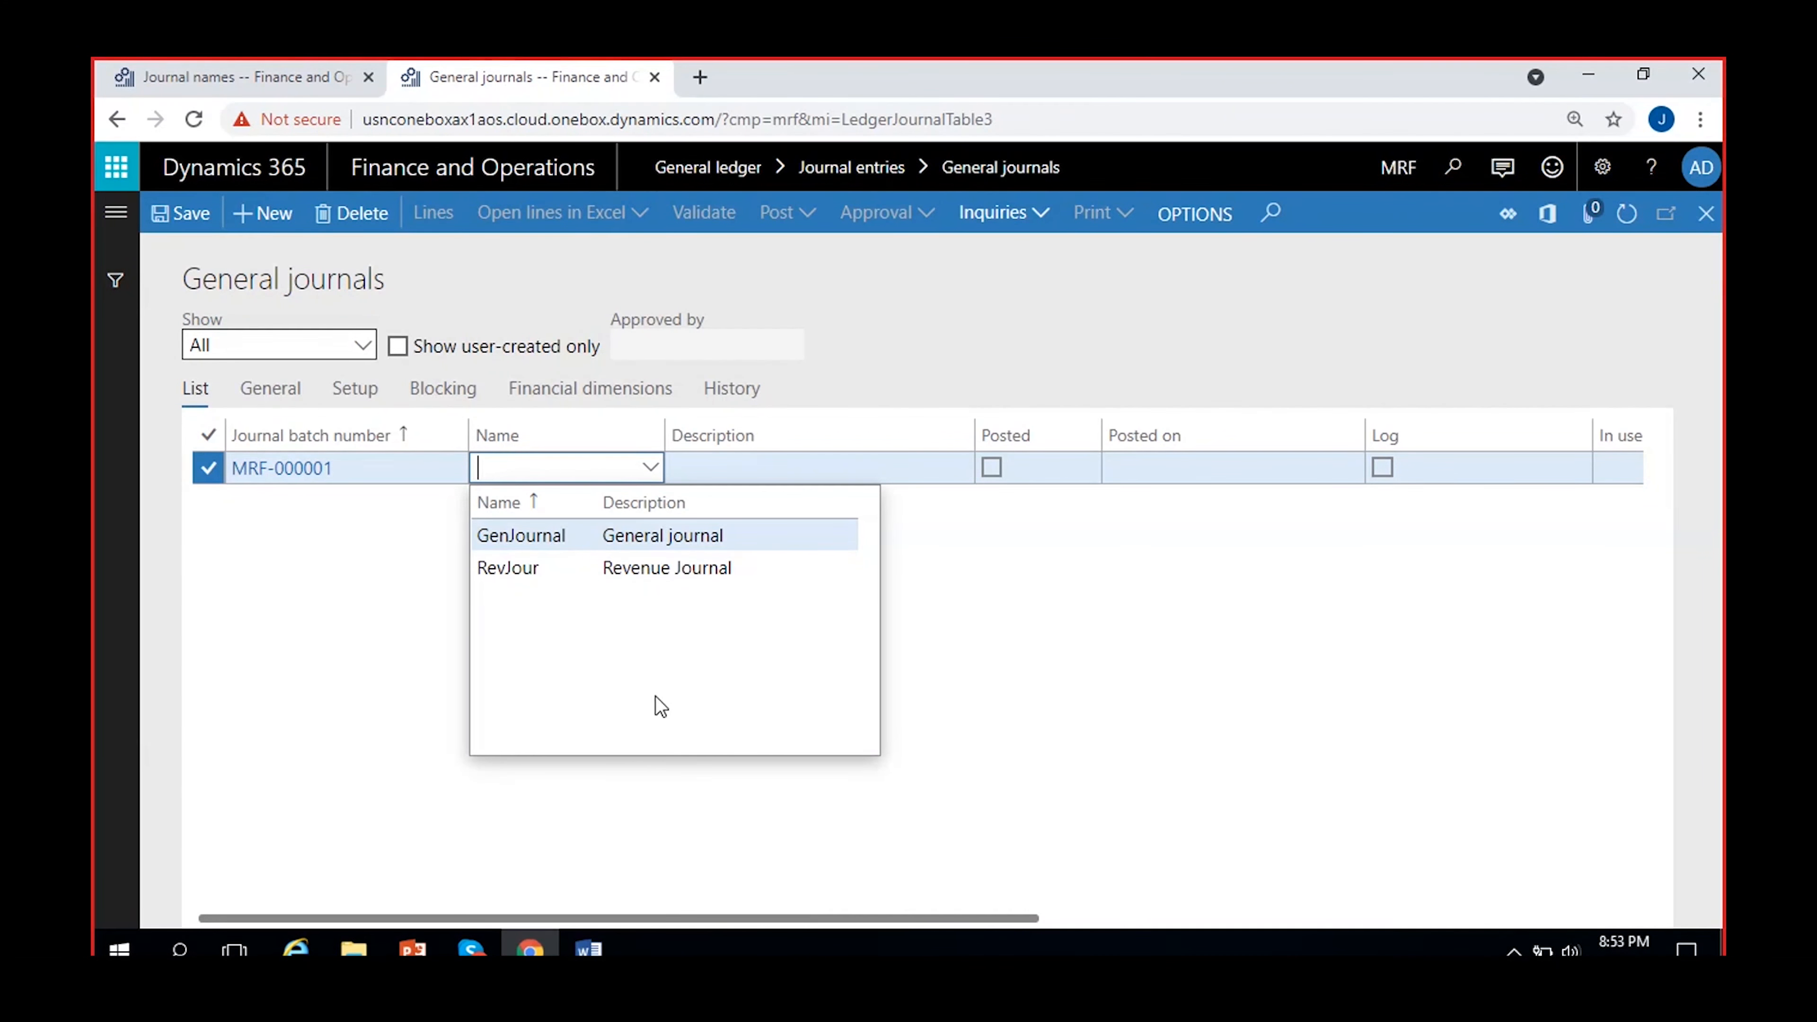
click(612, 538)
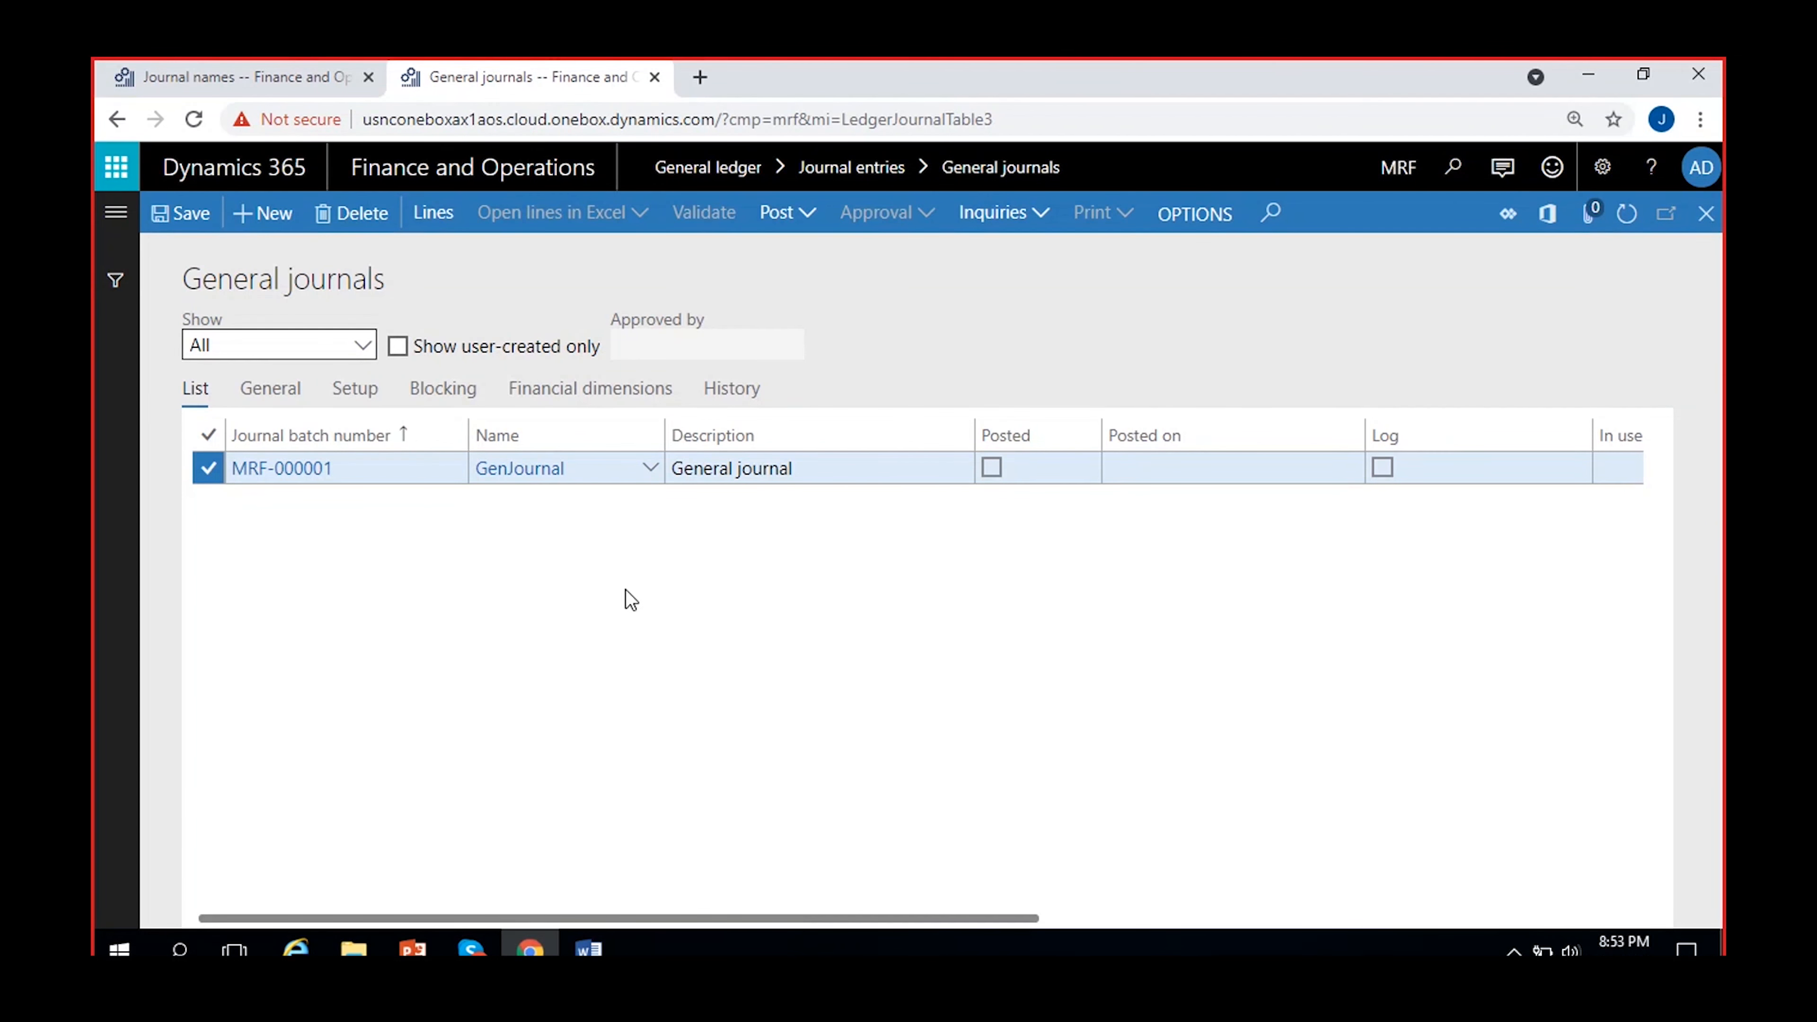
click(434, 217)
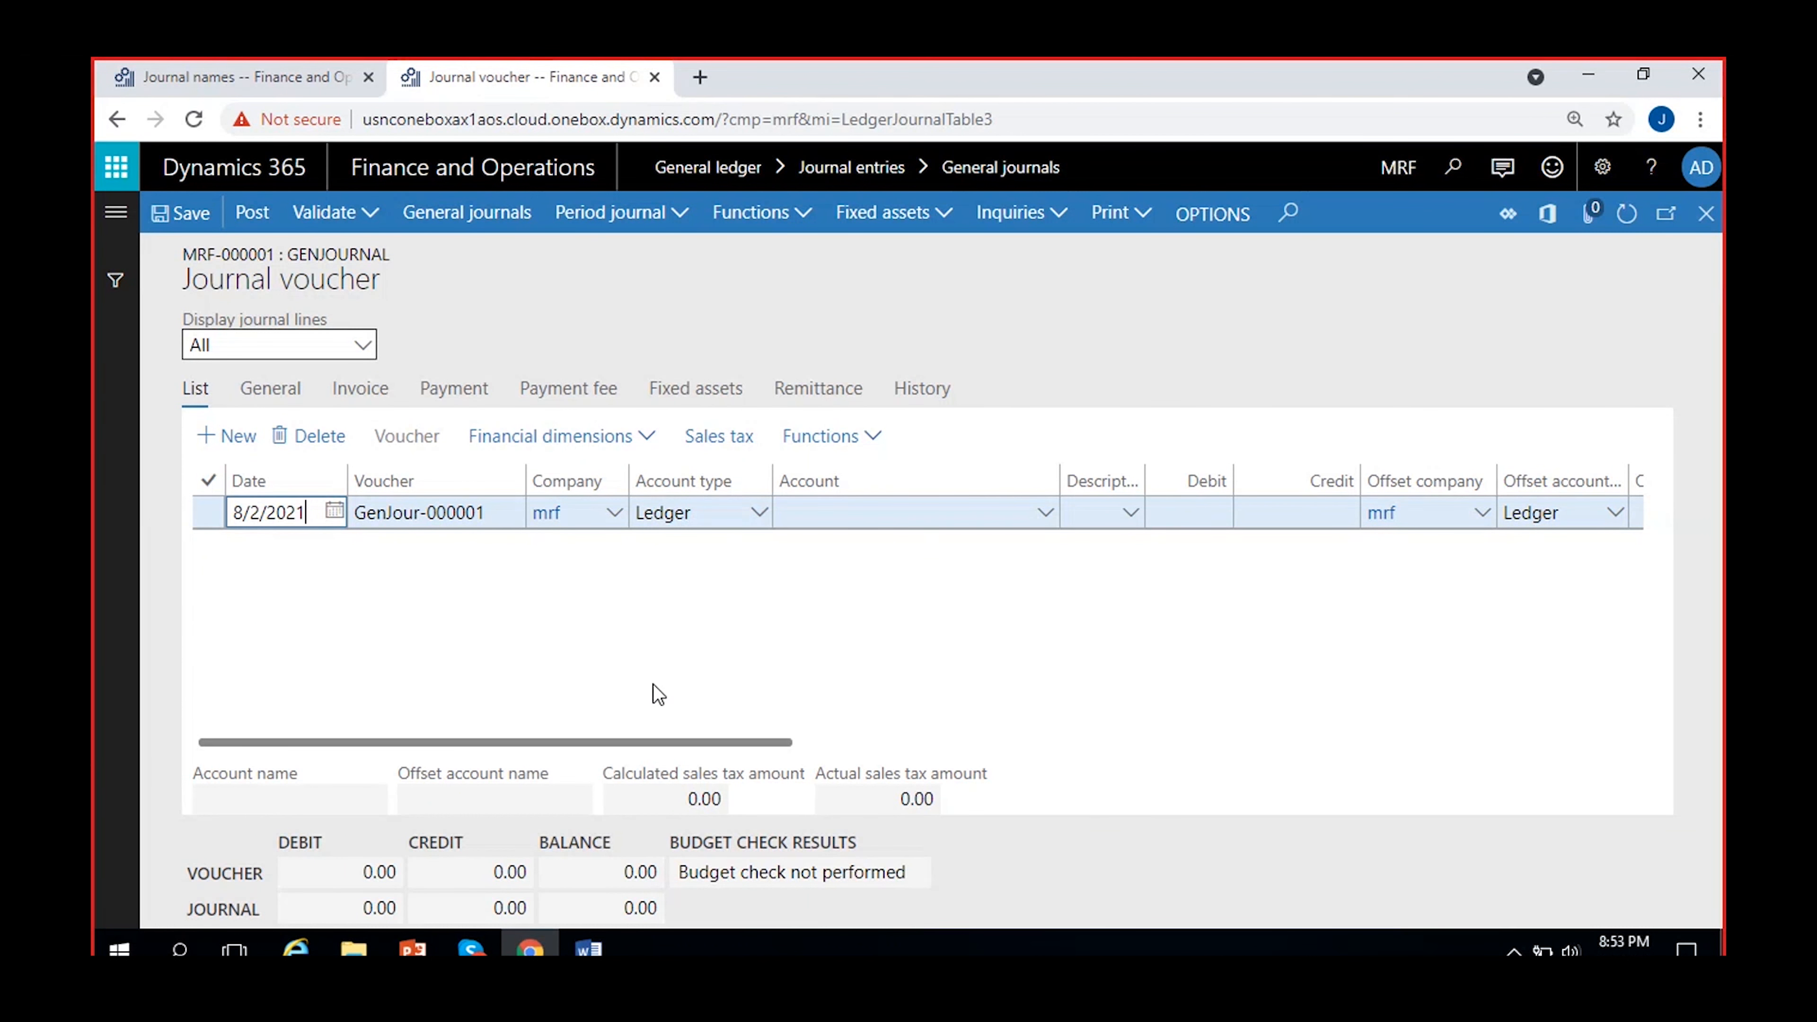
Examine the voucher number assigned to the first journal line, including its prefix and numeric part
click(481, 517)
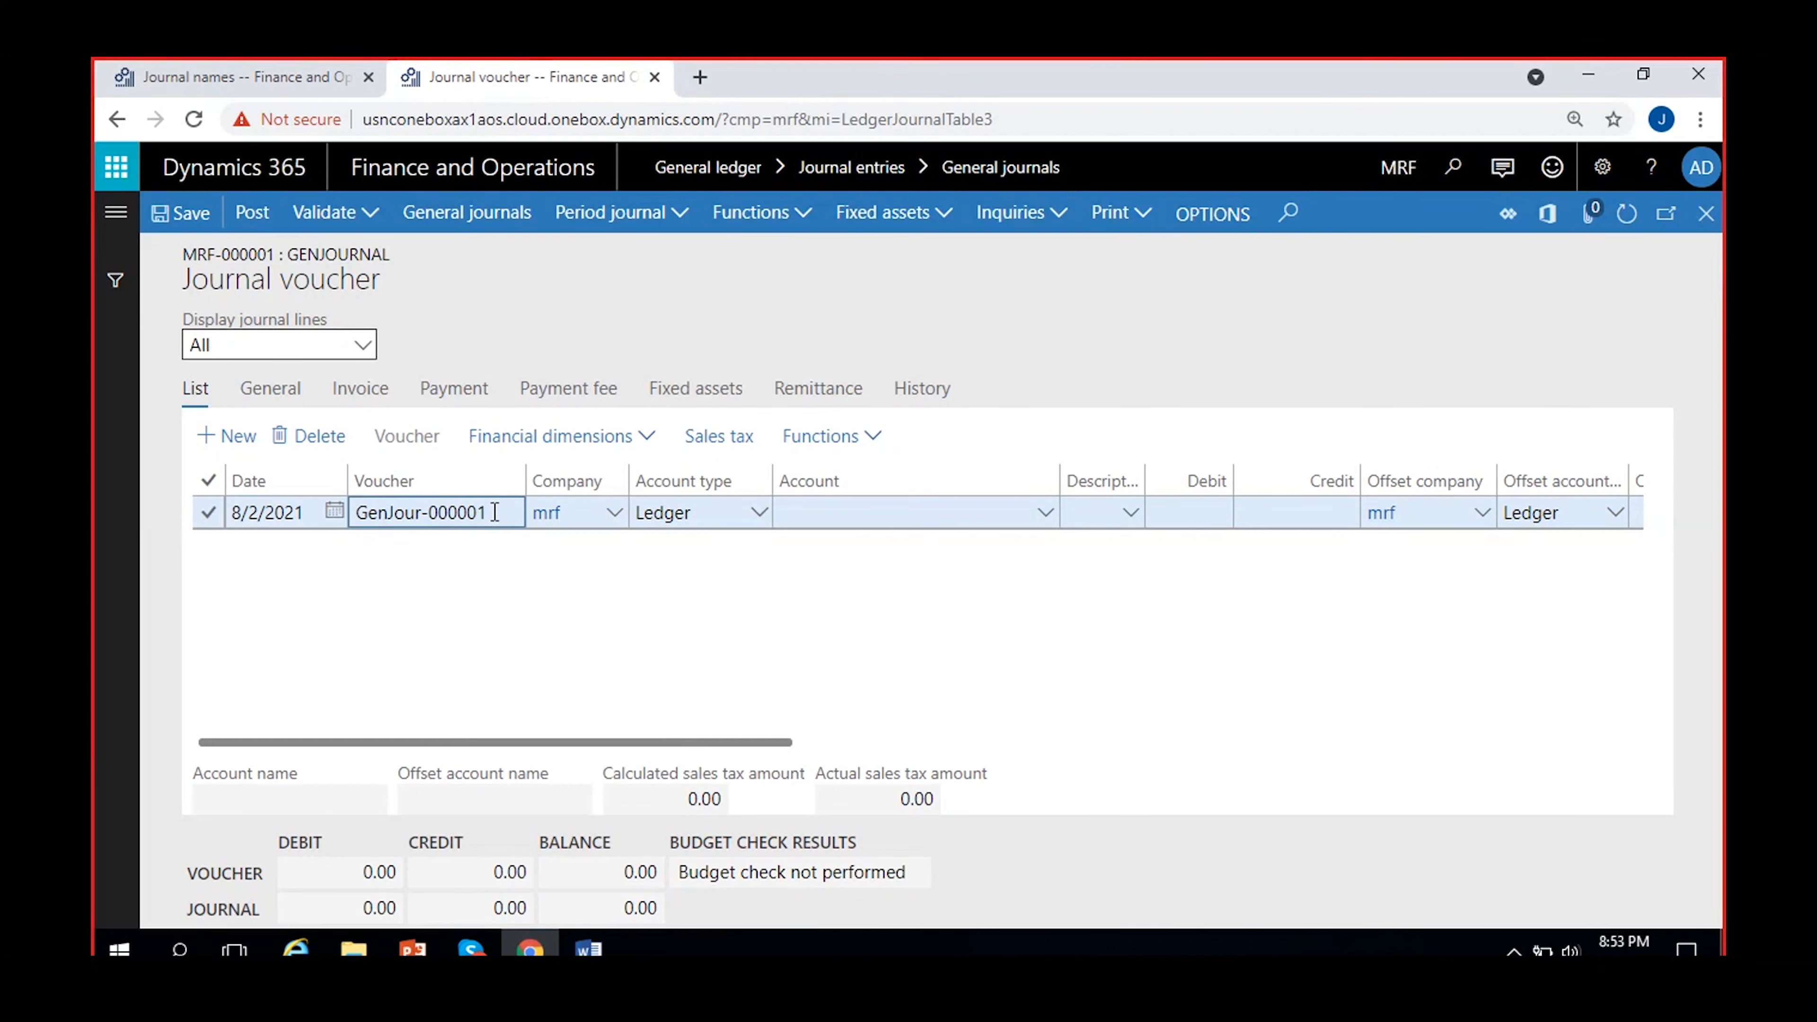
click(383, 535)
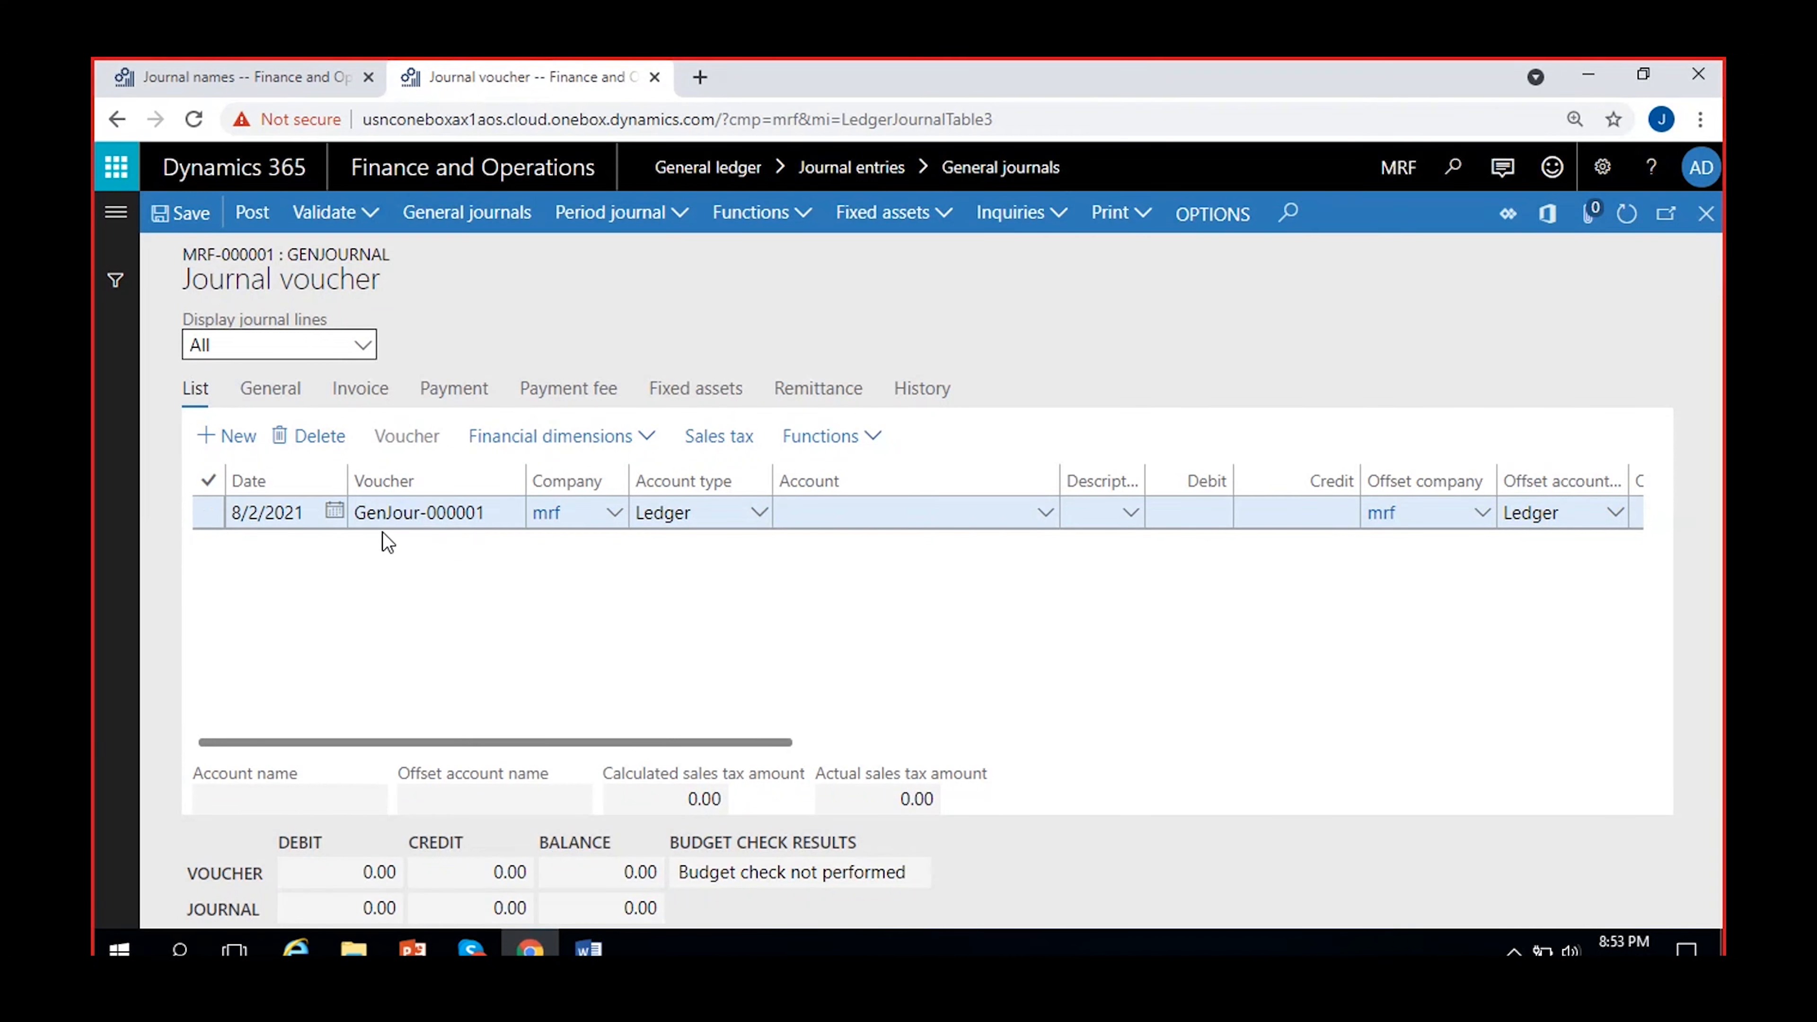
mouse_move(358, 513)
mouse_down()
mouse_move(493, 520)
mouse_move(354, 512)
mouse_up()
click(482, 526)
click(514, 560)
drag(354, 512, 497, 517)
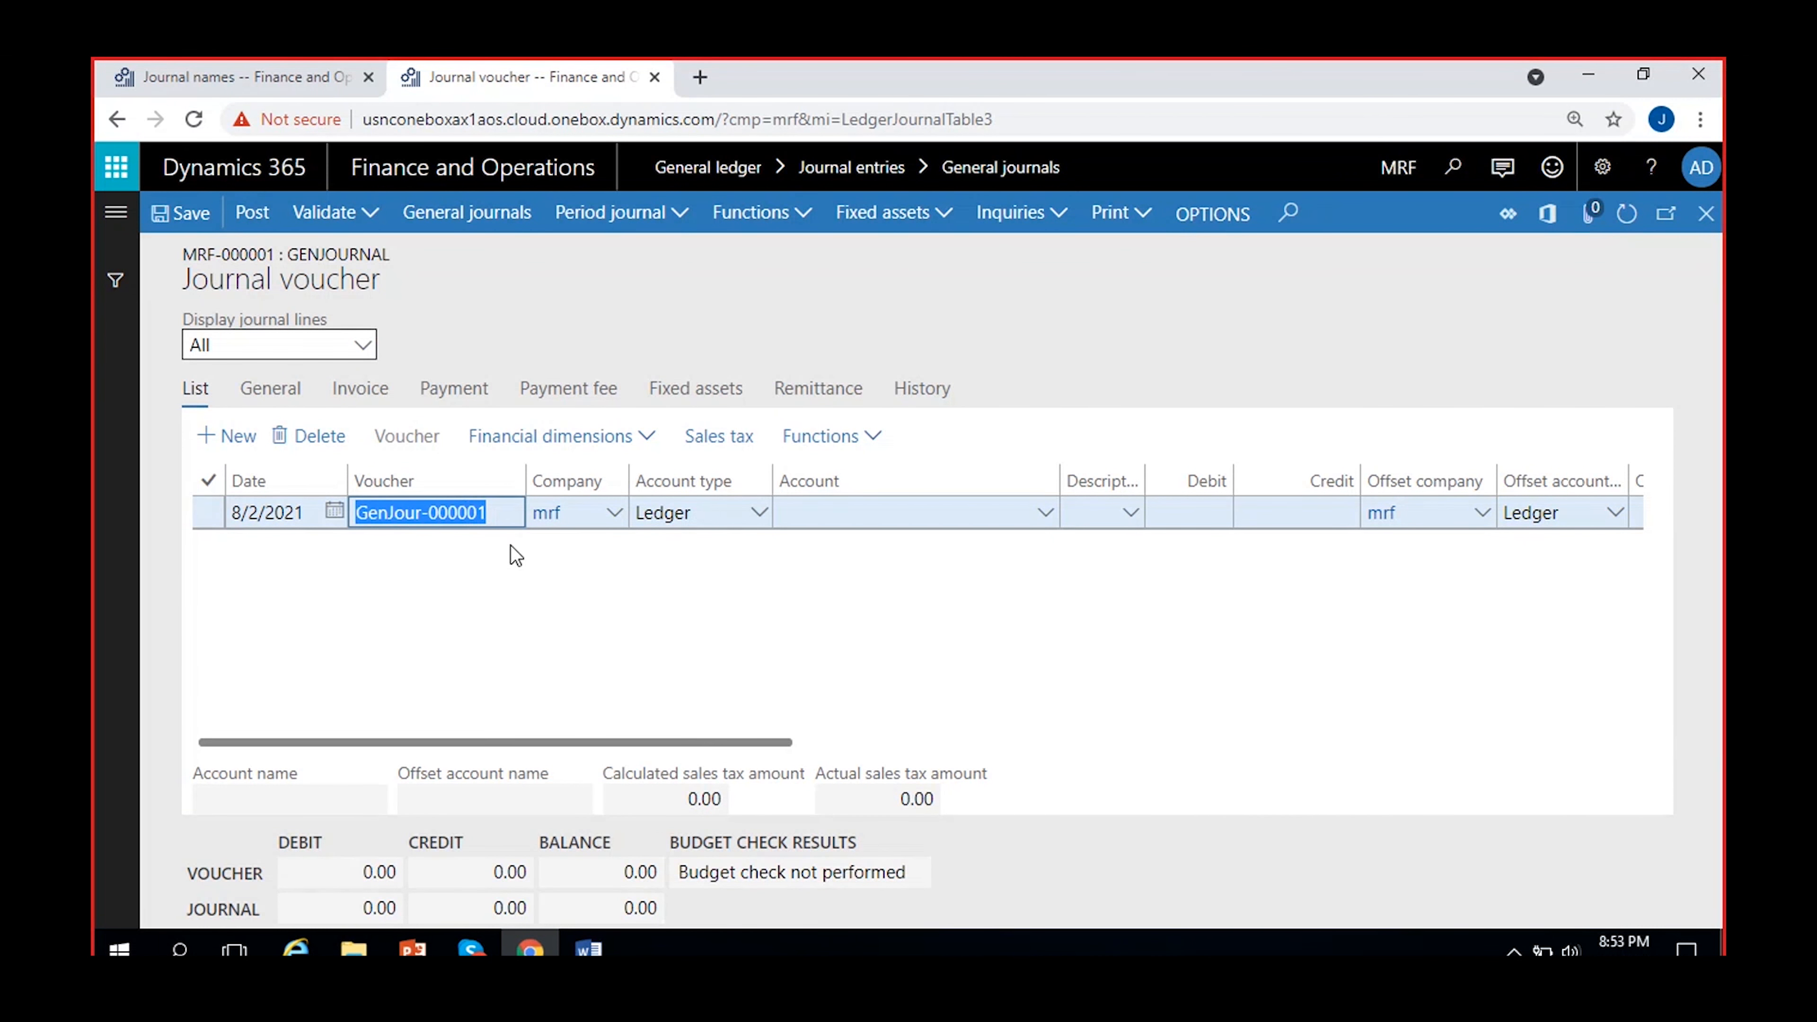
click(490, 514)
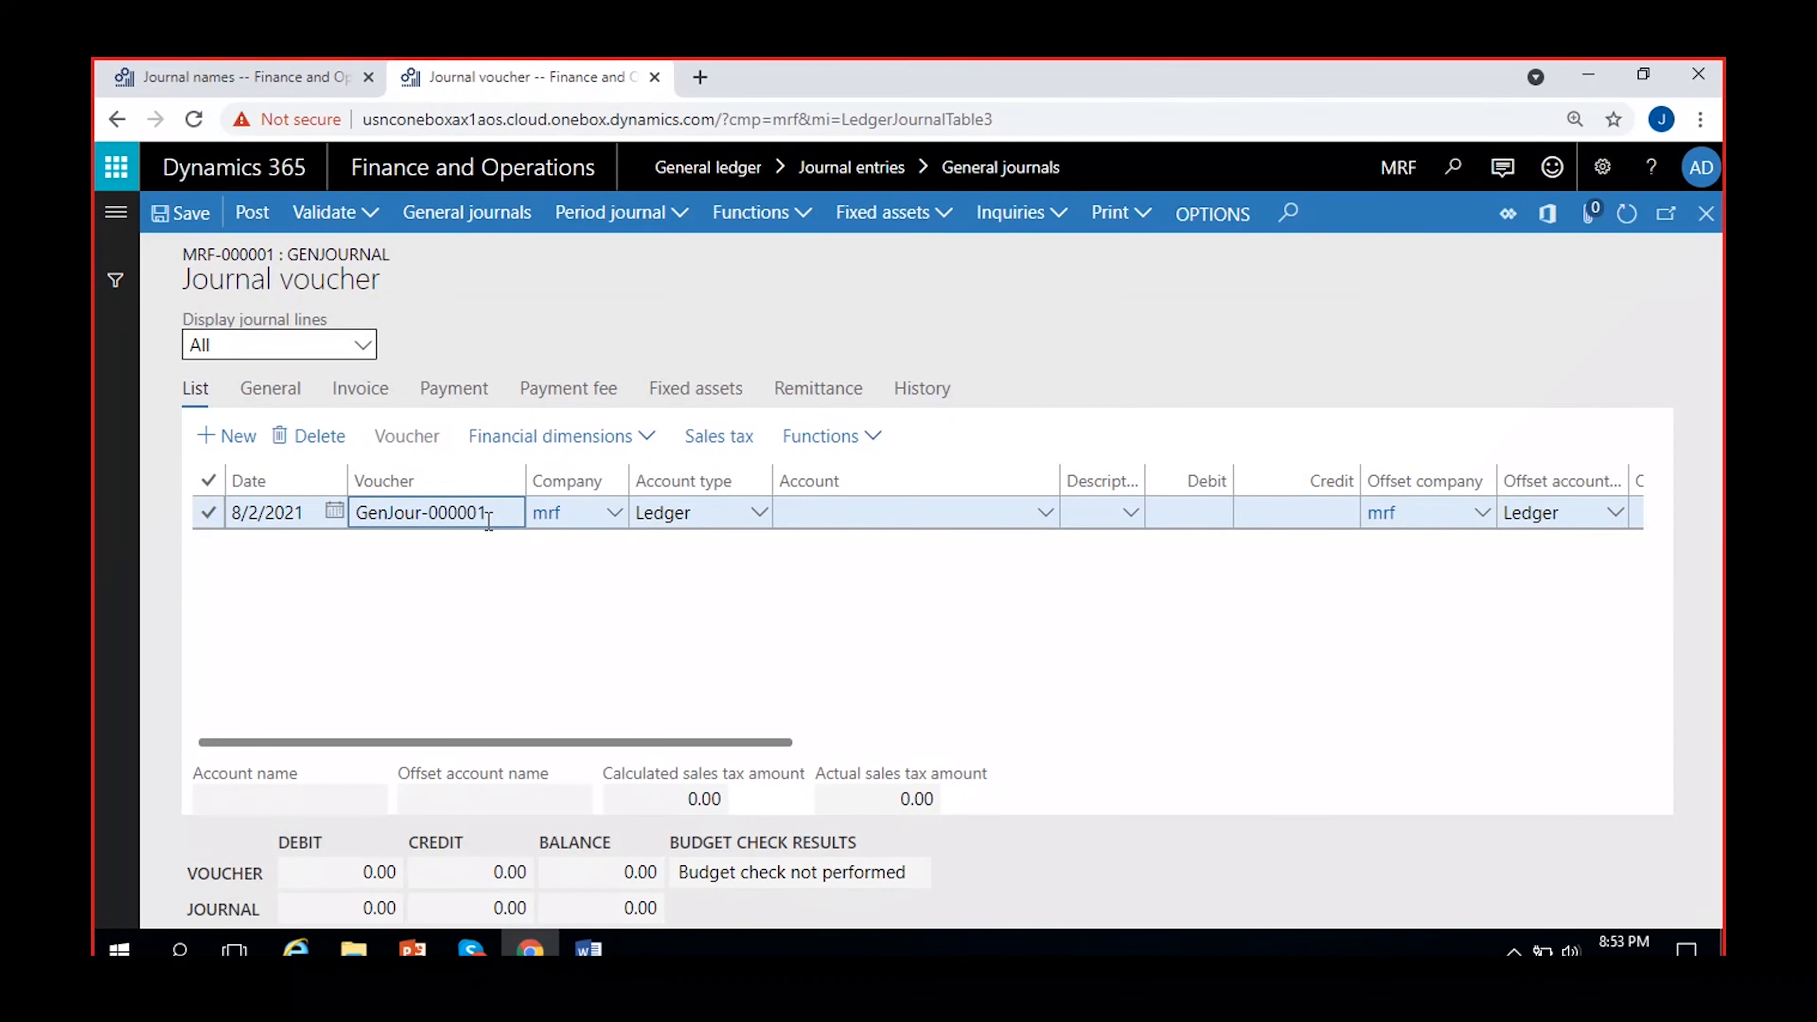
drag(497, 511, 432, 512)
click(438, 576)
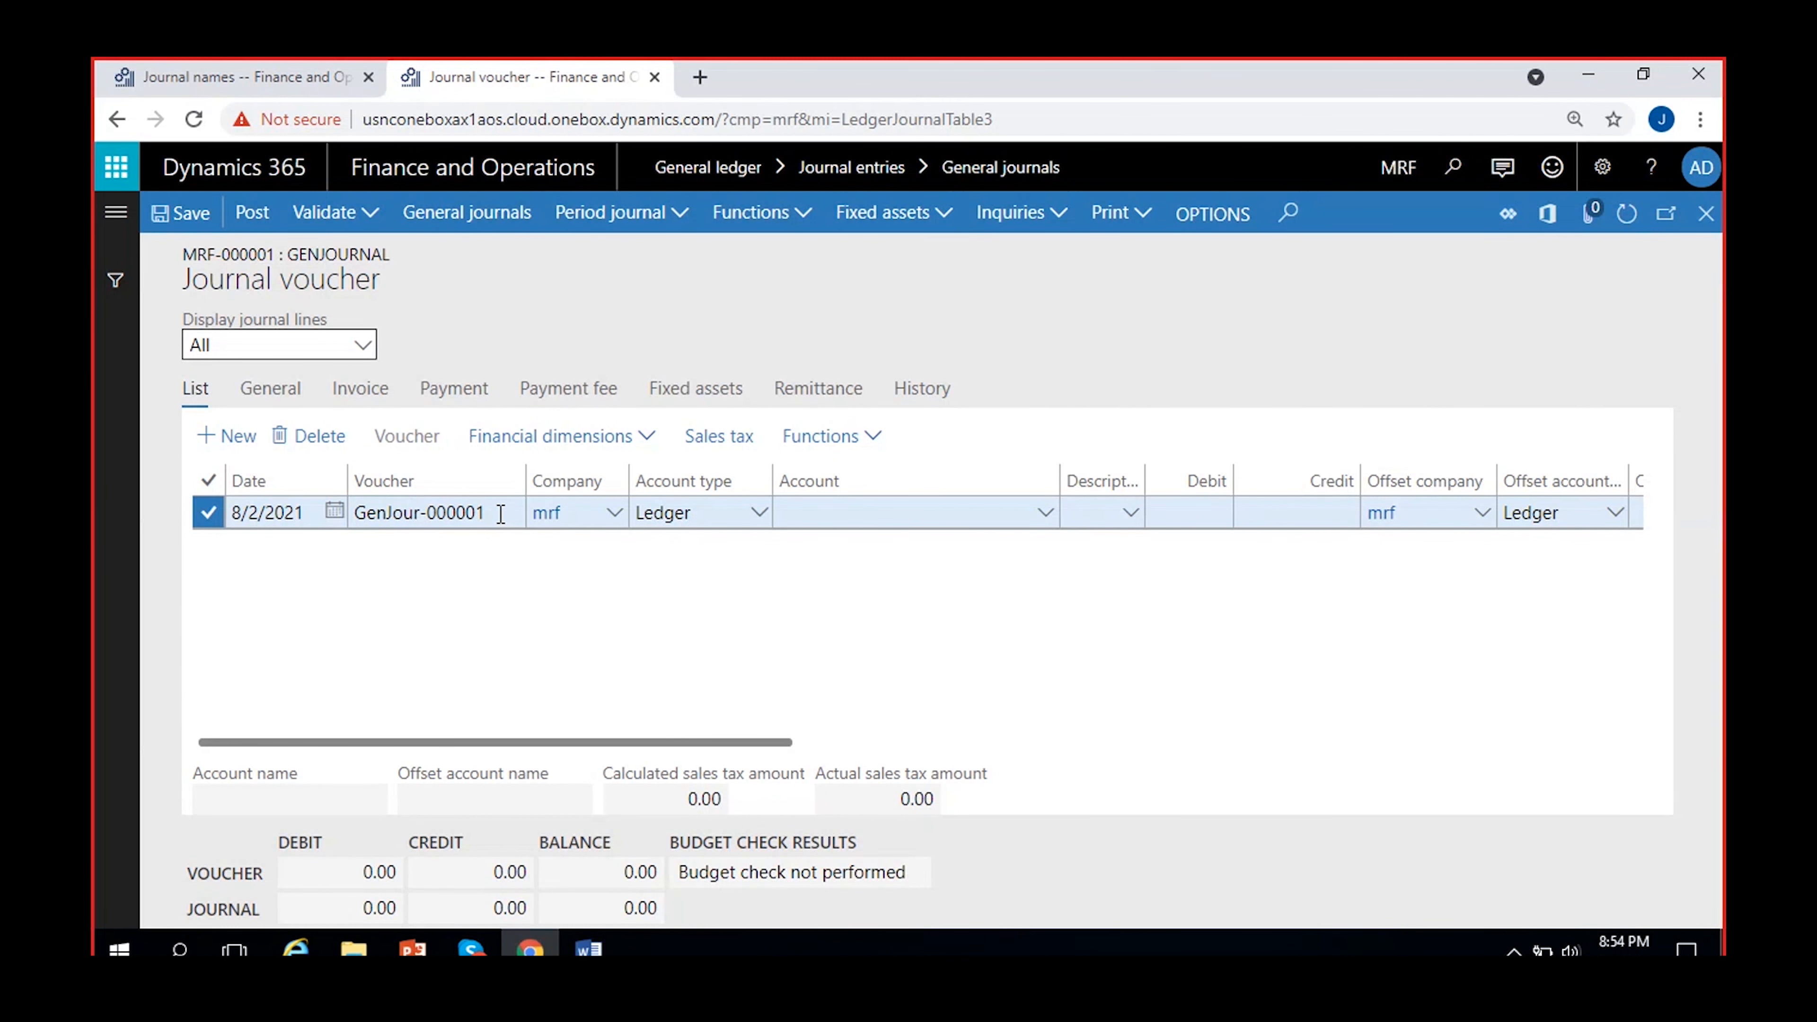
drag(494, 512, 358, 512)
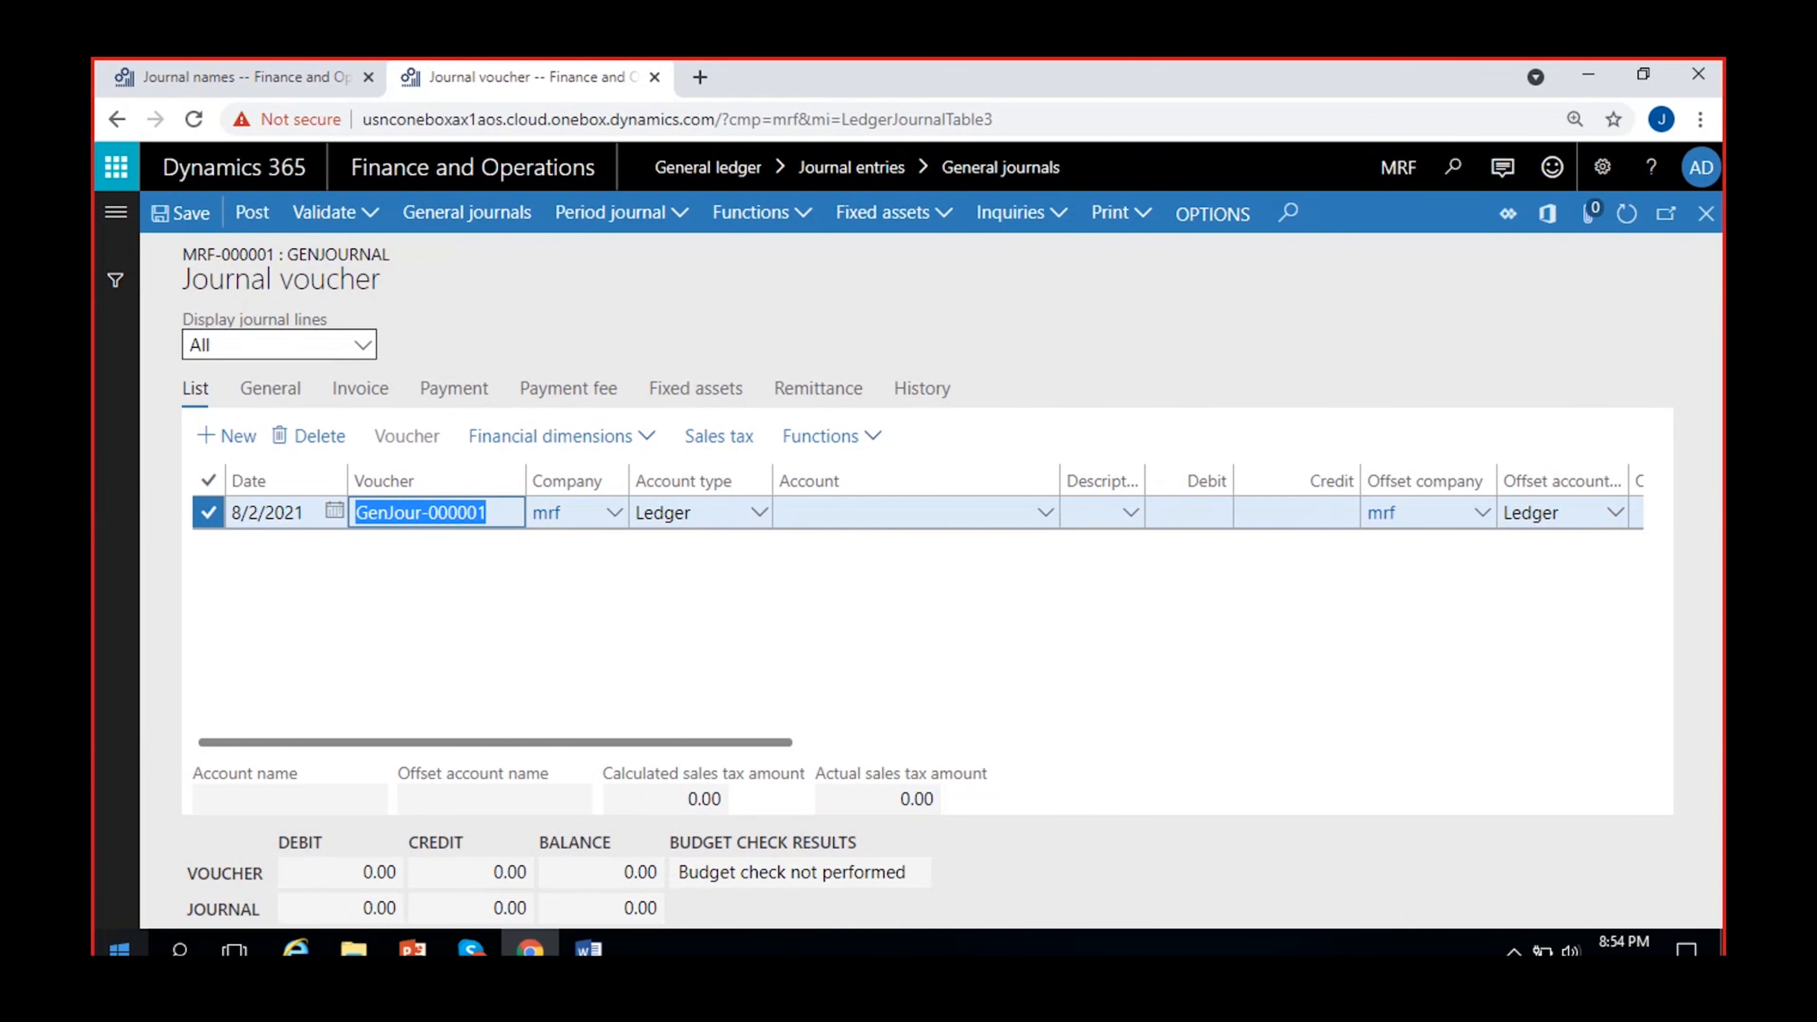
click(503, 602)
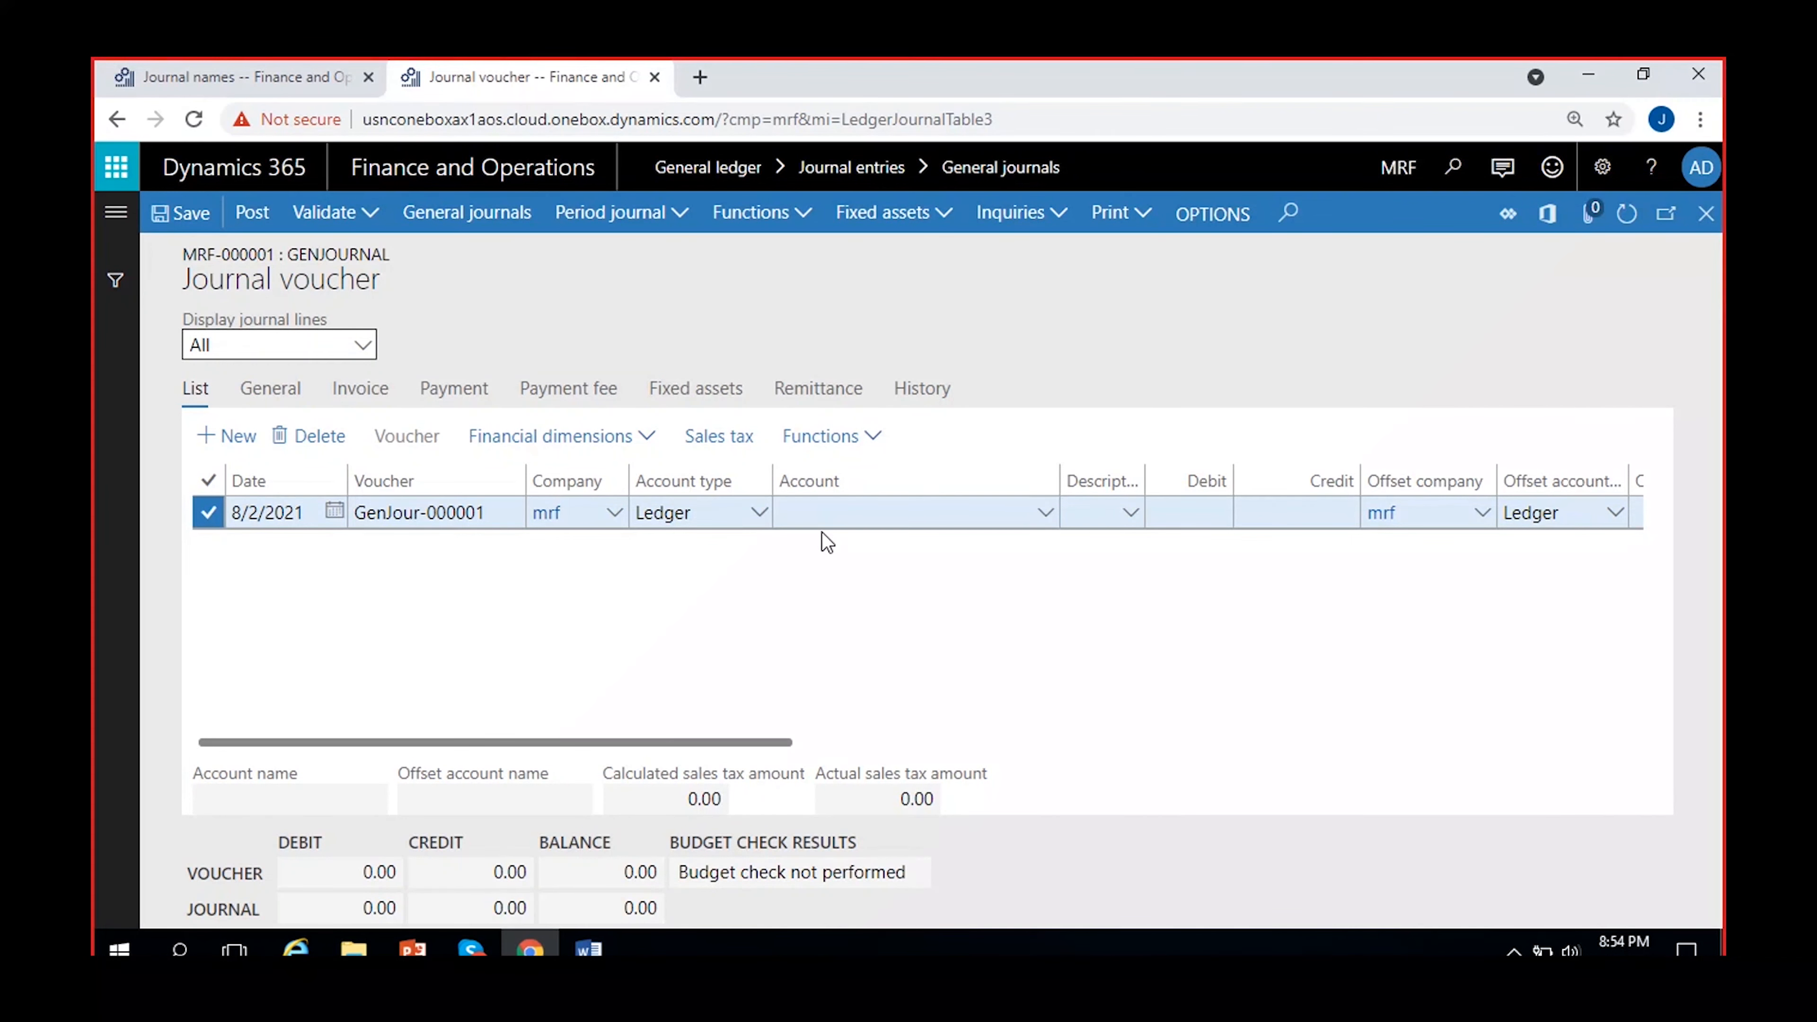
Set the line's ledger account to main account 500000 Rent exepense, location 103 Mumbai and department 200 Finance, leaving the cost center blank
click(826, 512)
click(1044, 513)
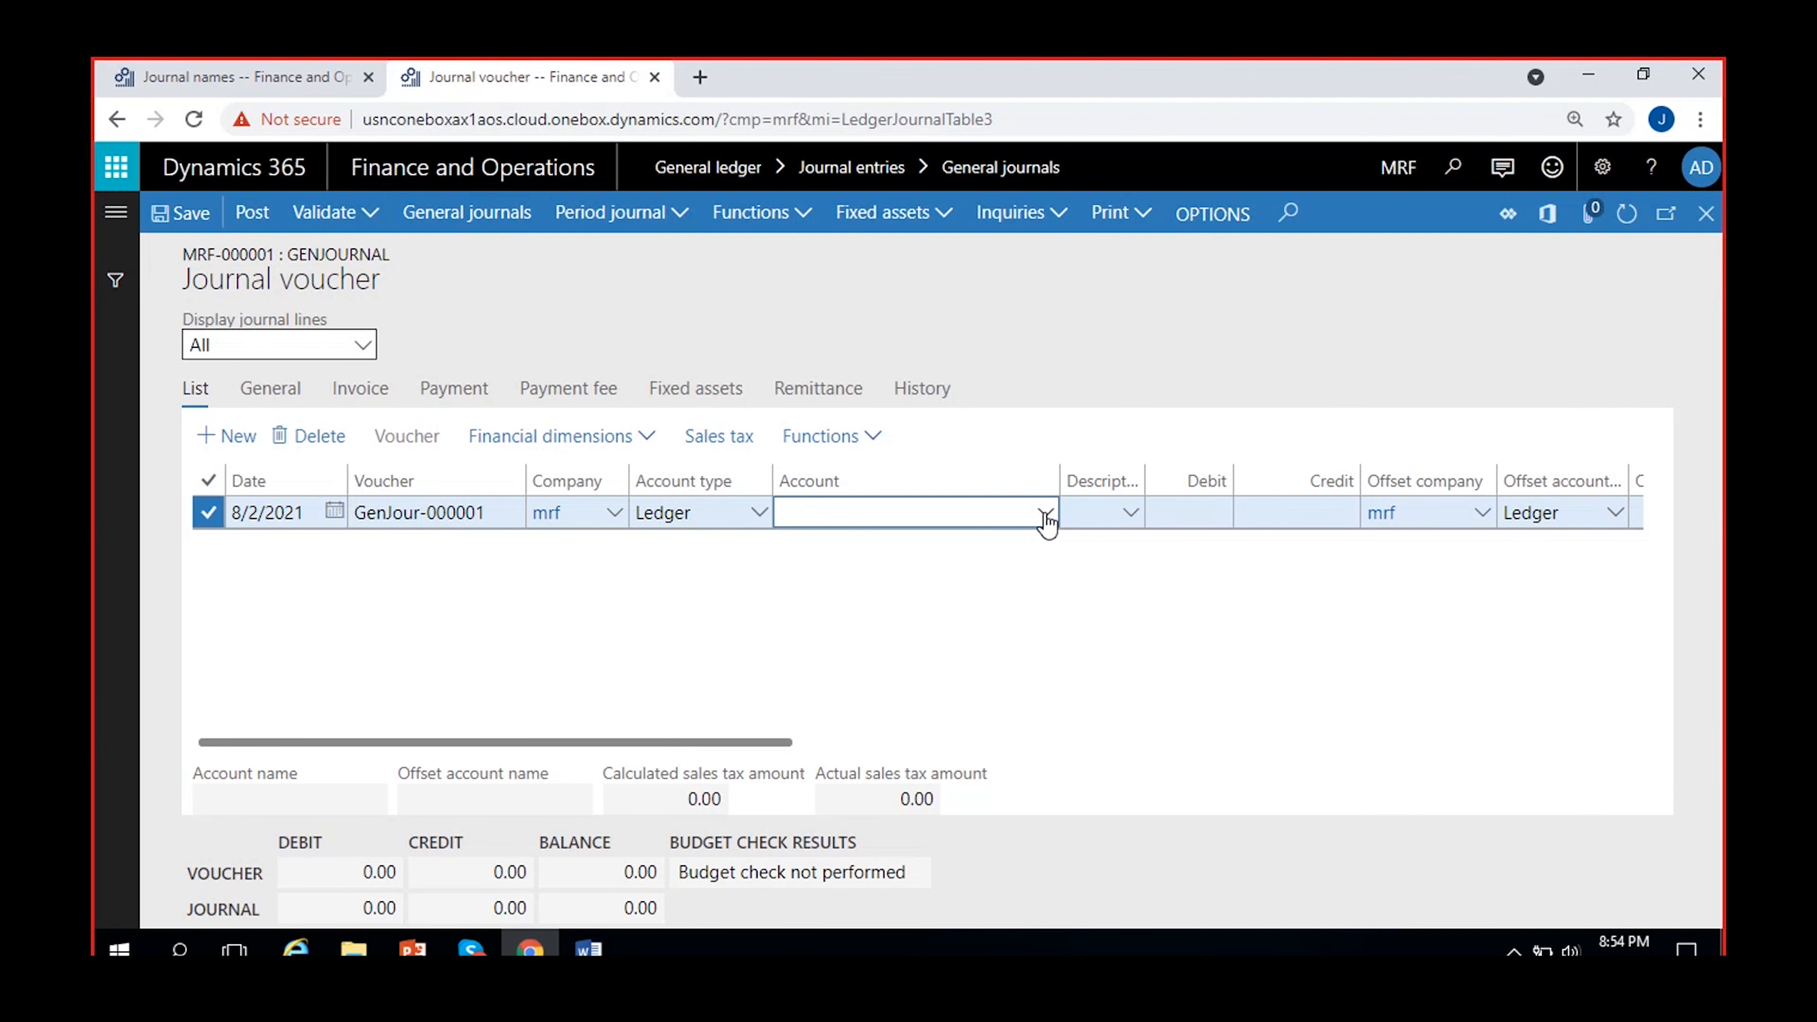
text(r)
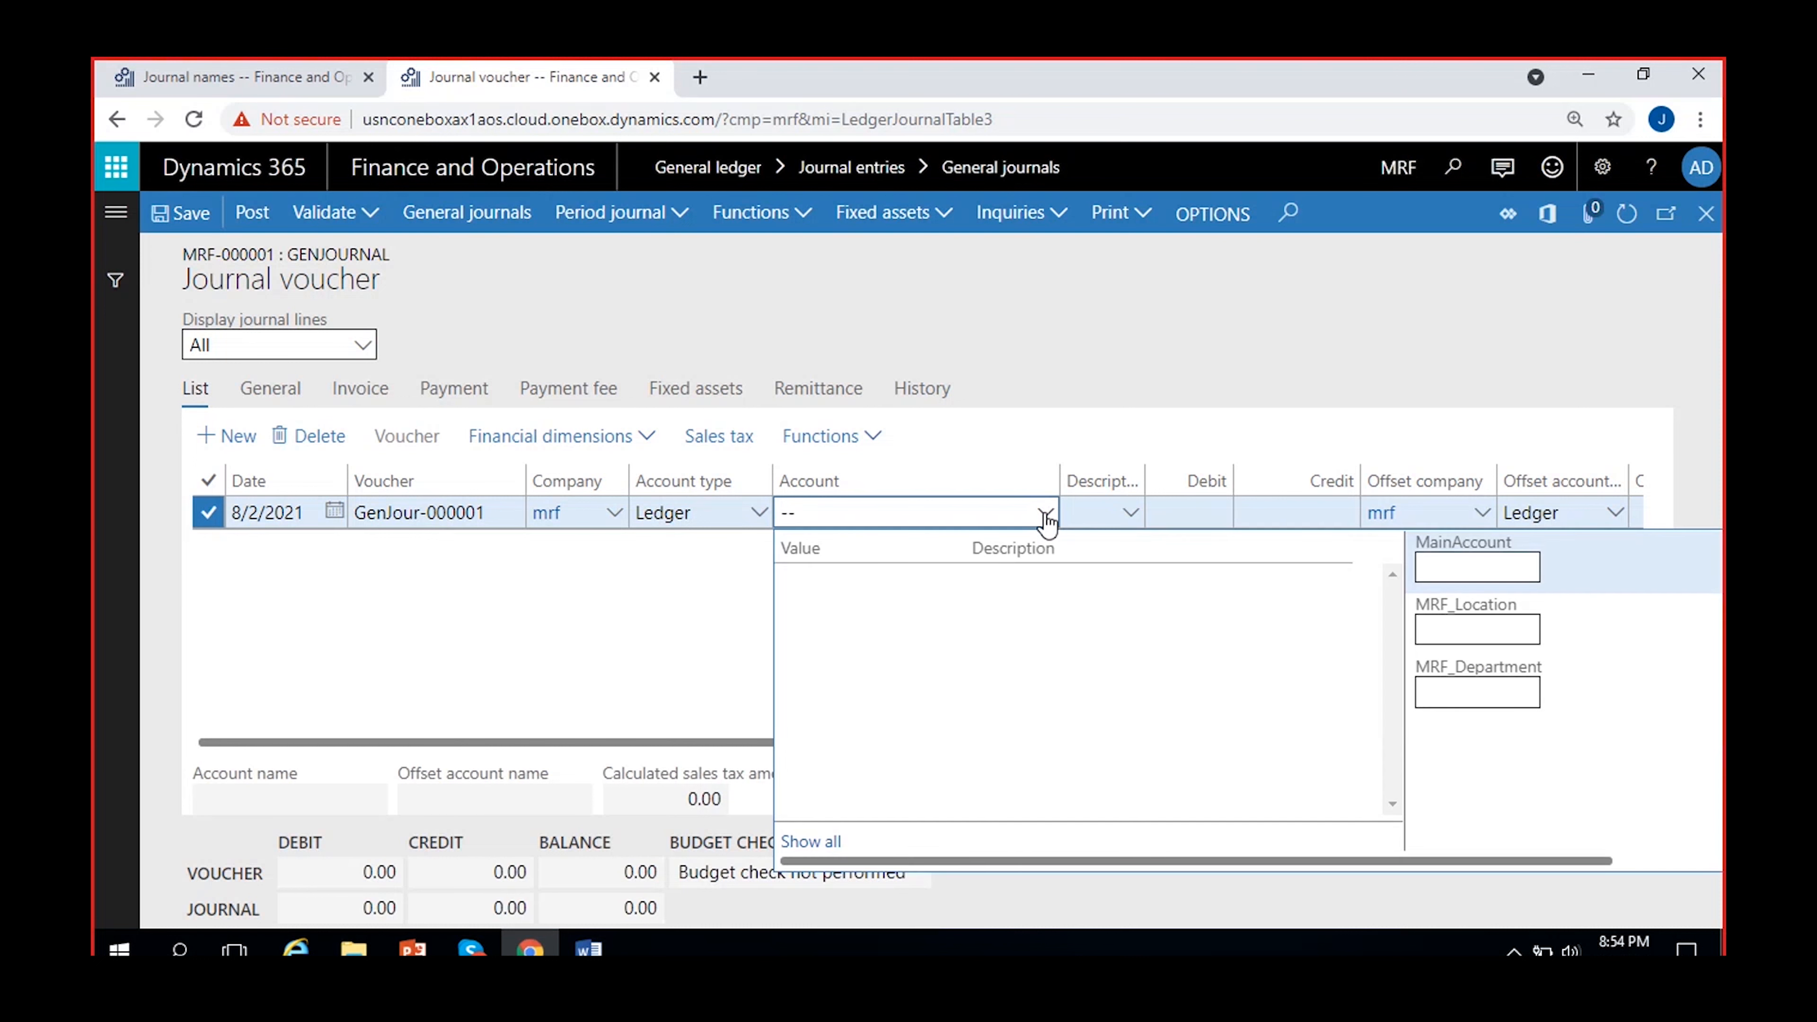
text(ent)
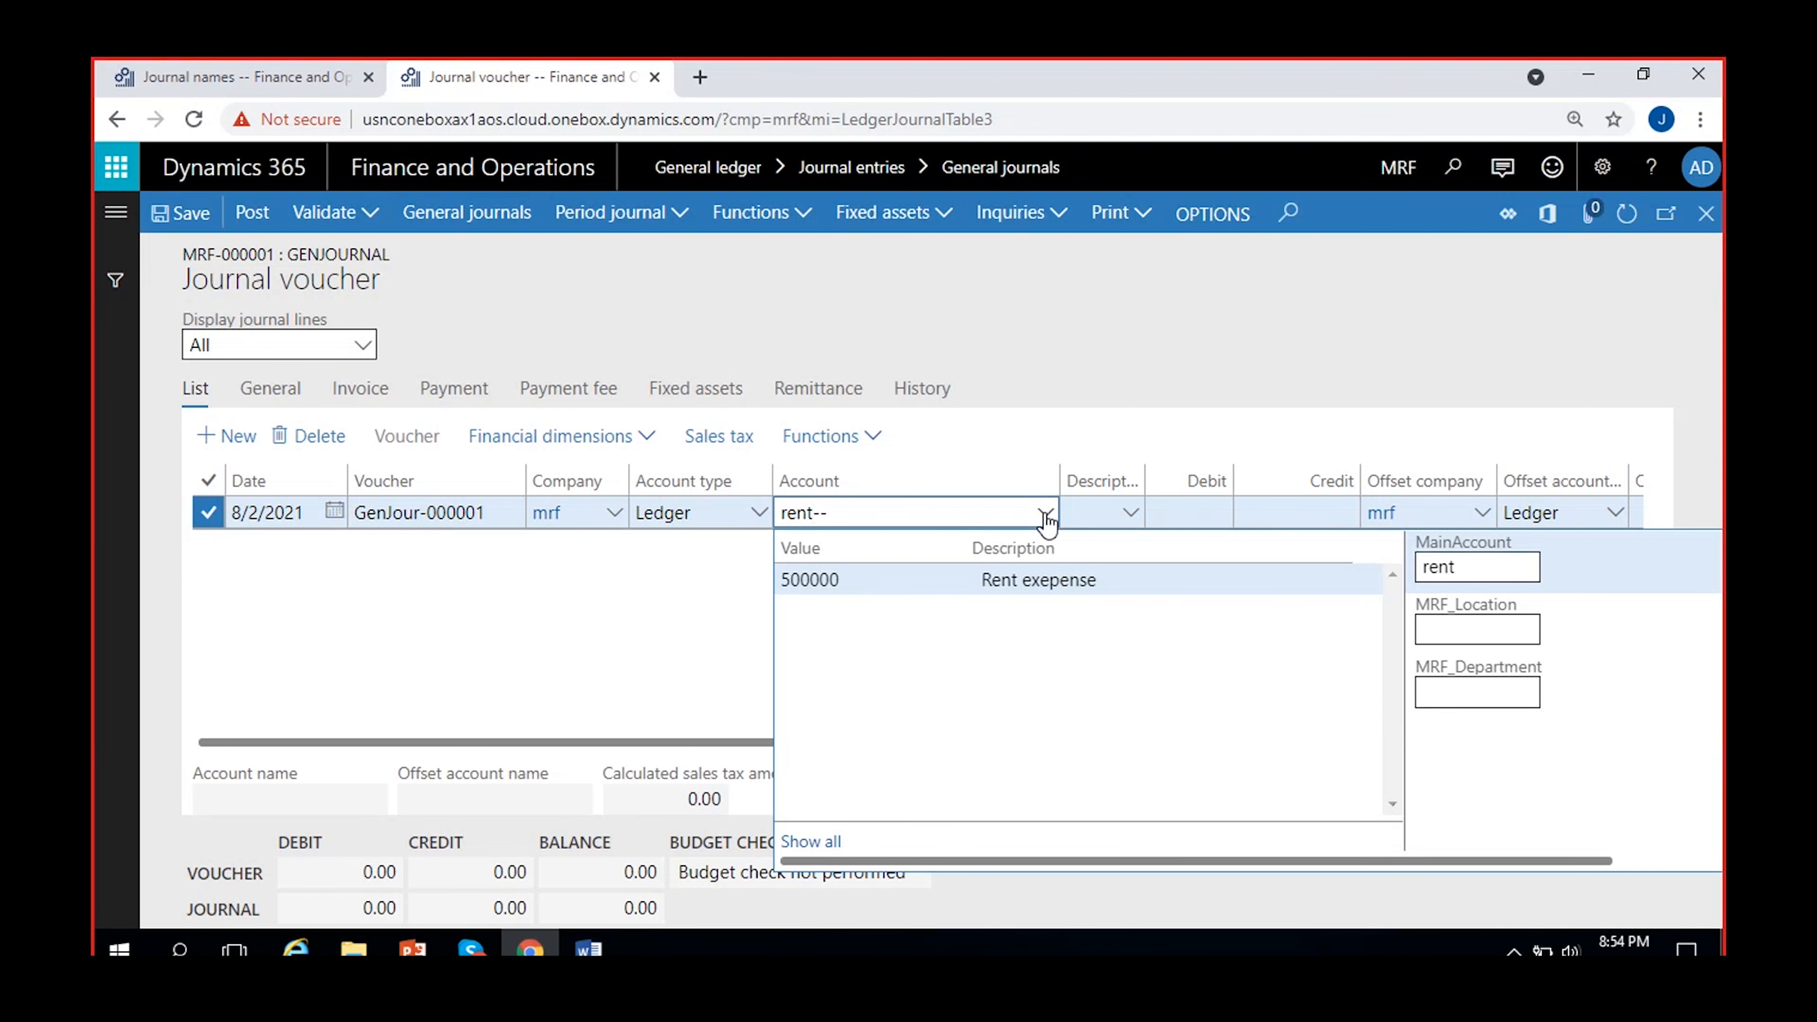
click(1050, 578)
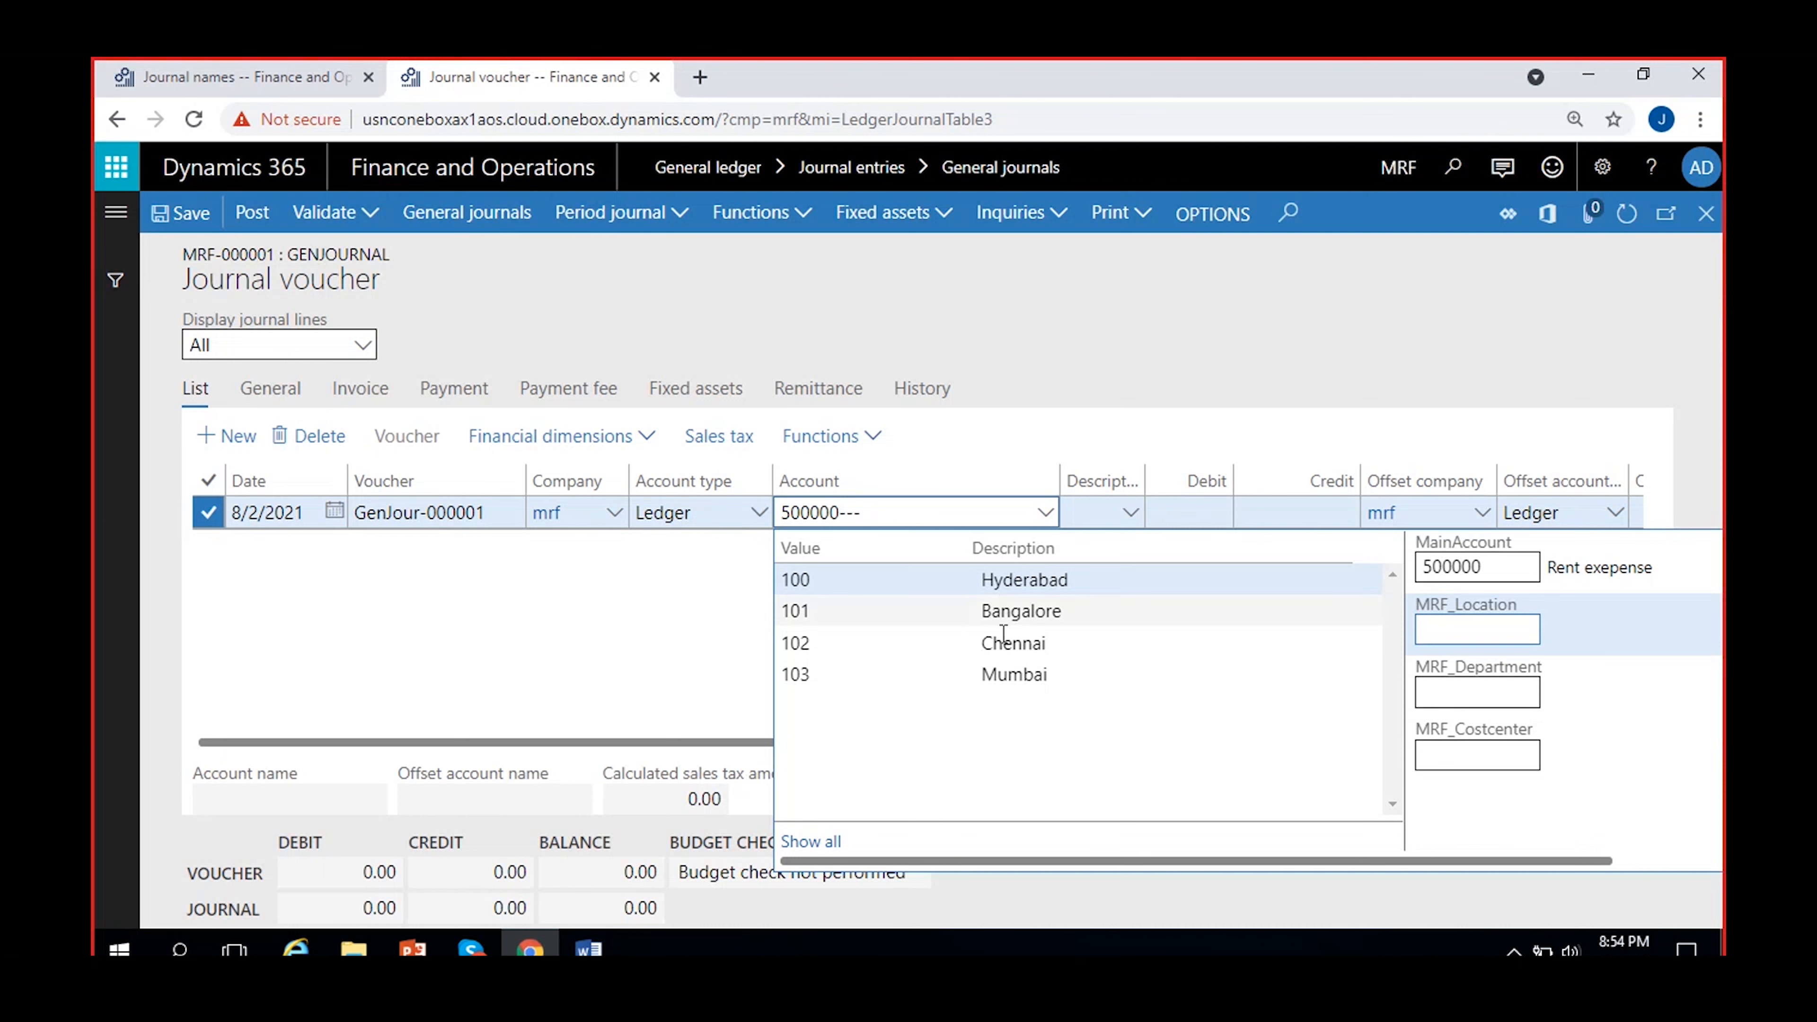
click(1000, 674)
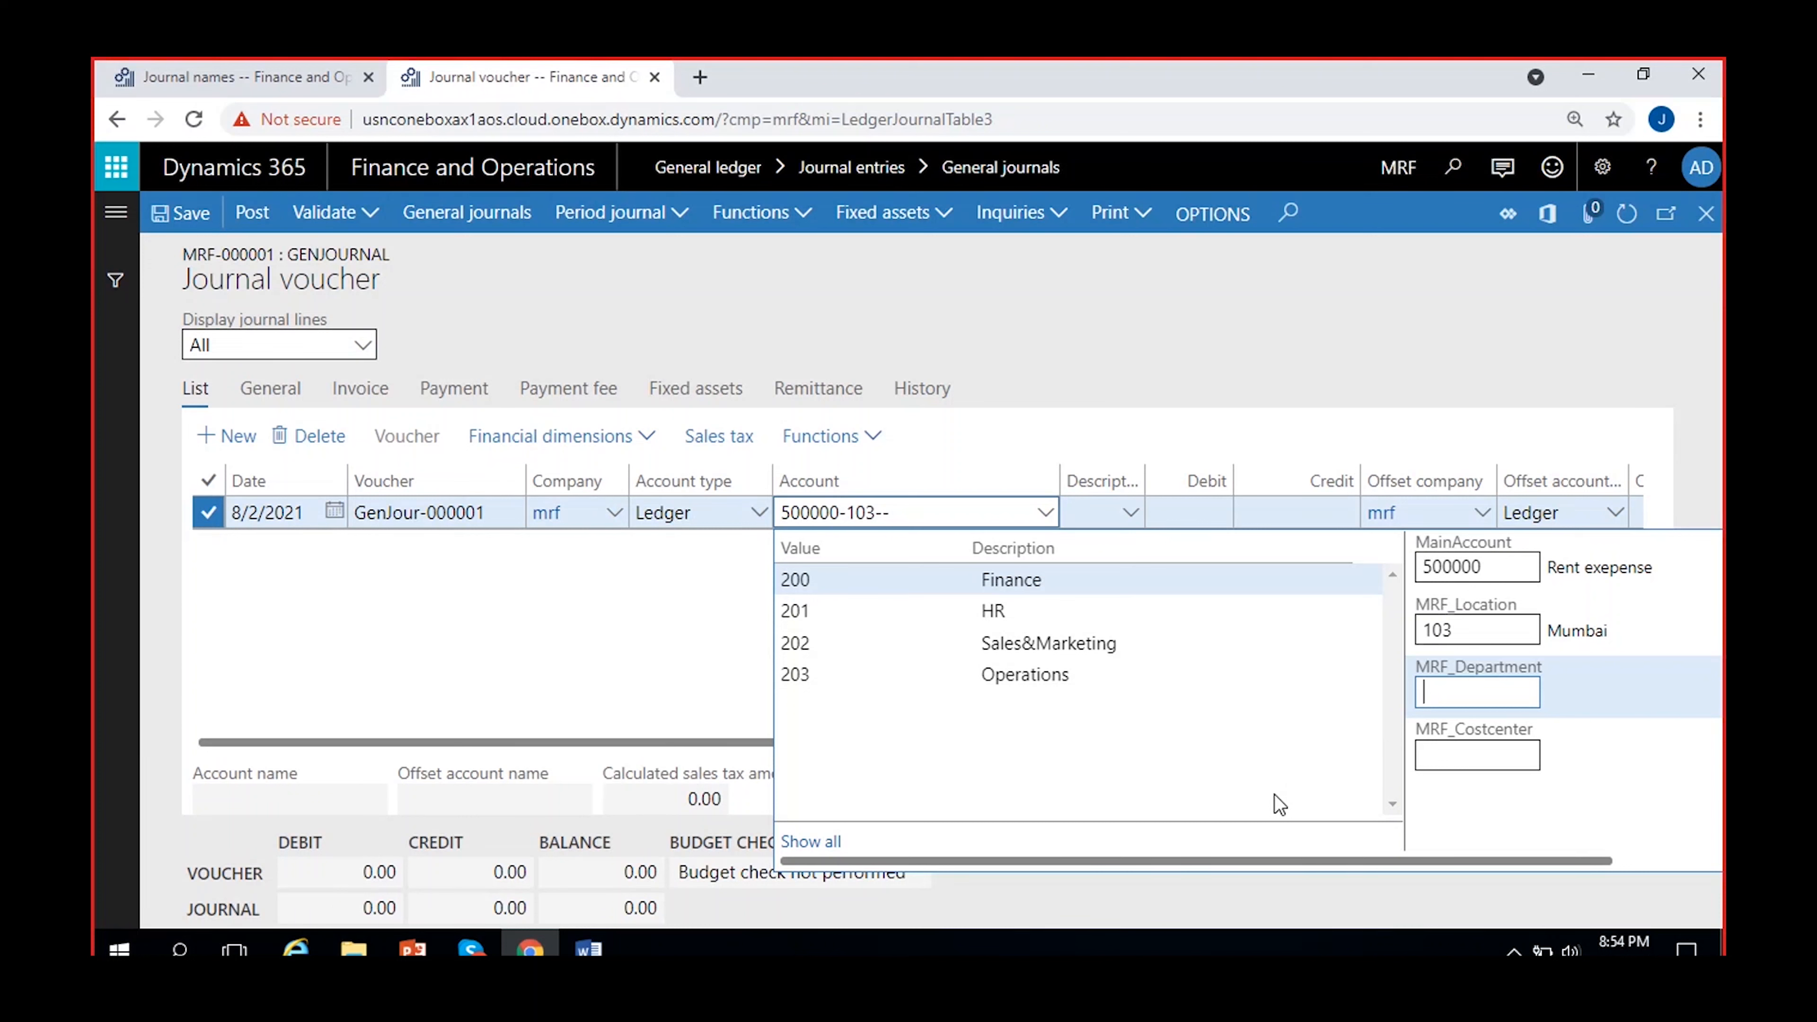
key(Tab)
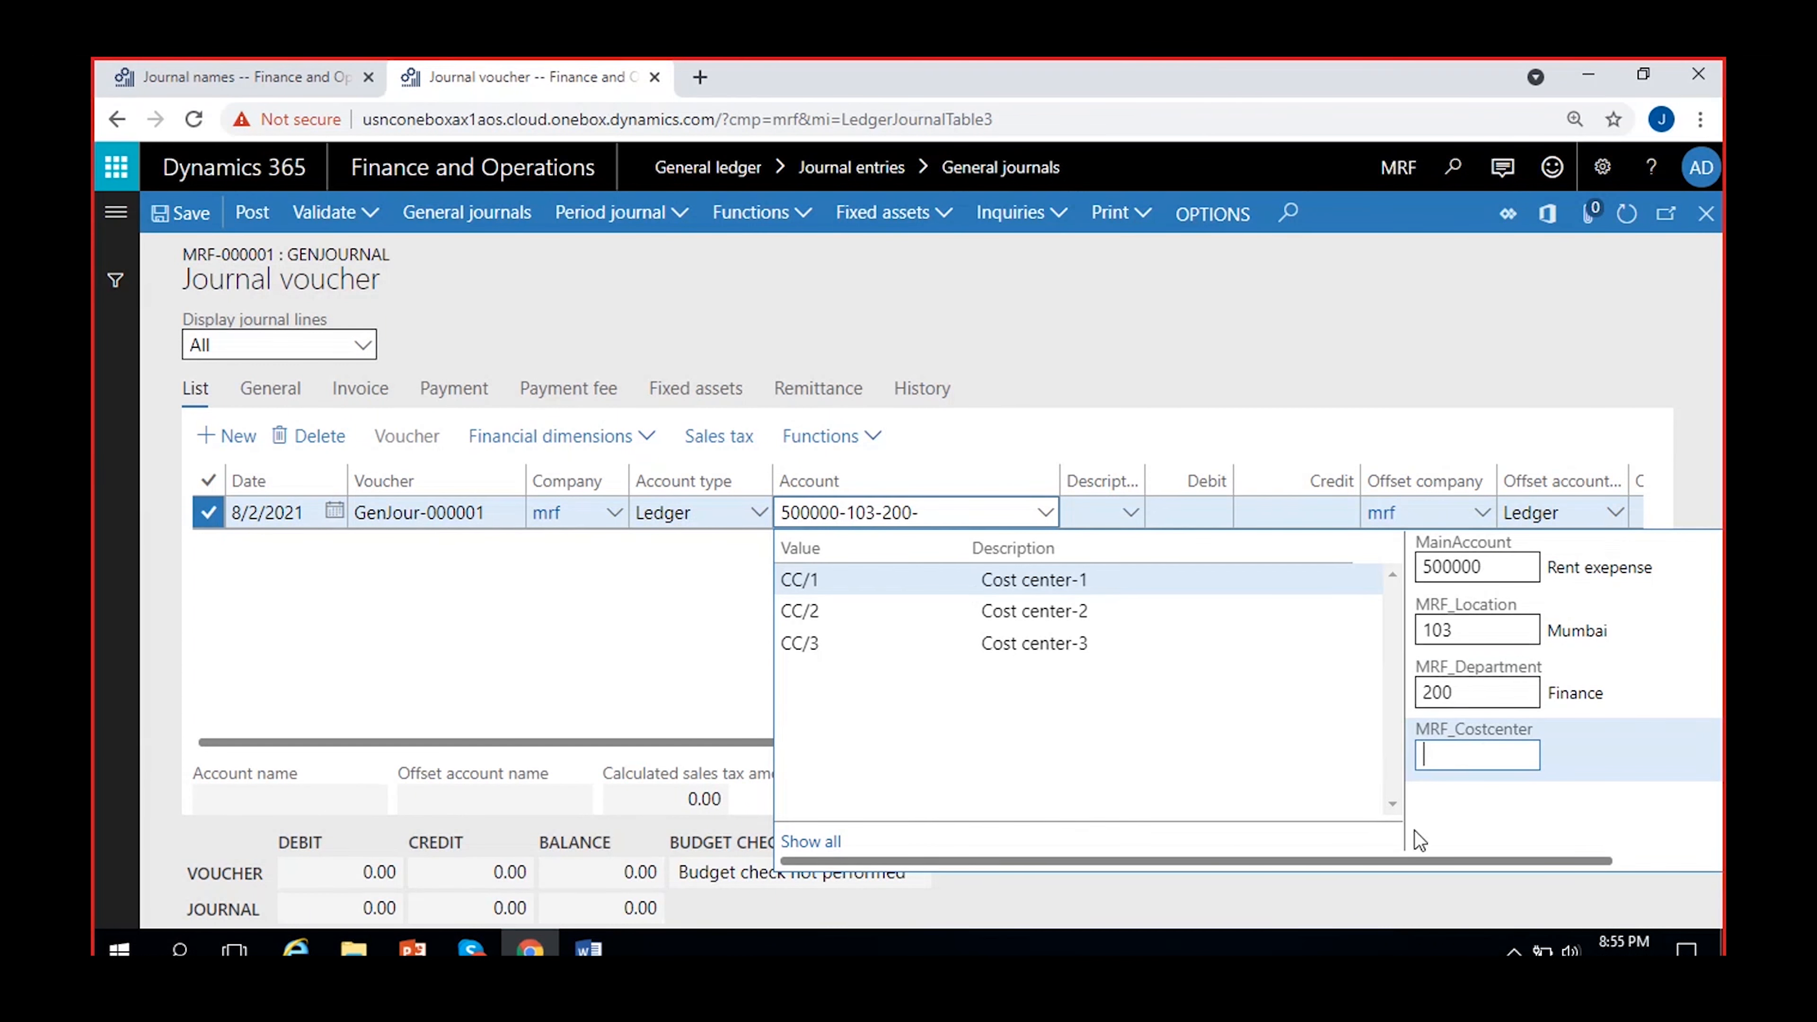
click(692, 677)
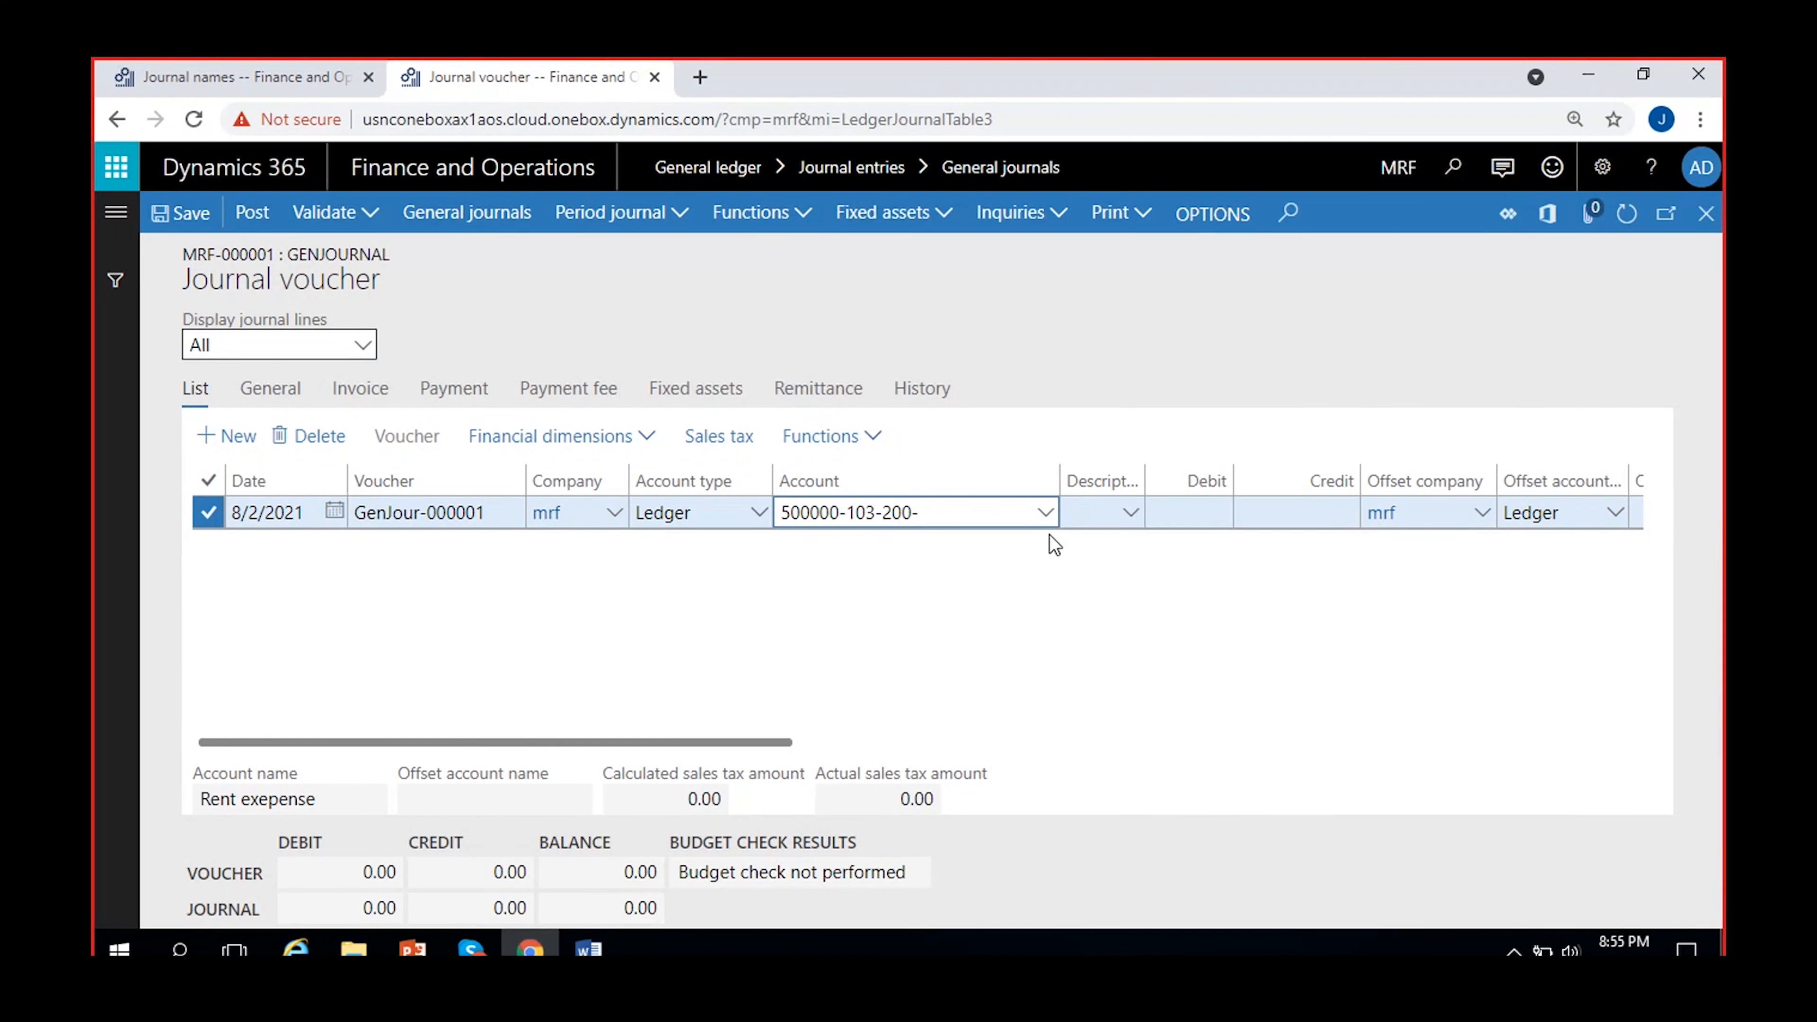
Review the main account, location and department segments of the line's ledger account
click(1045, 512)
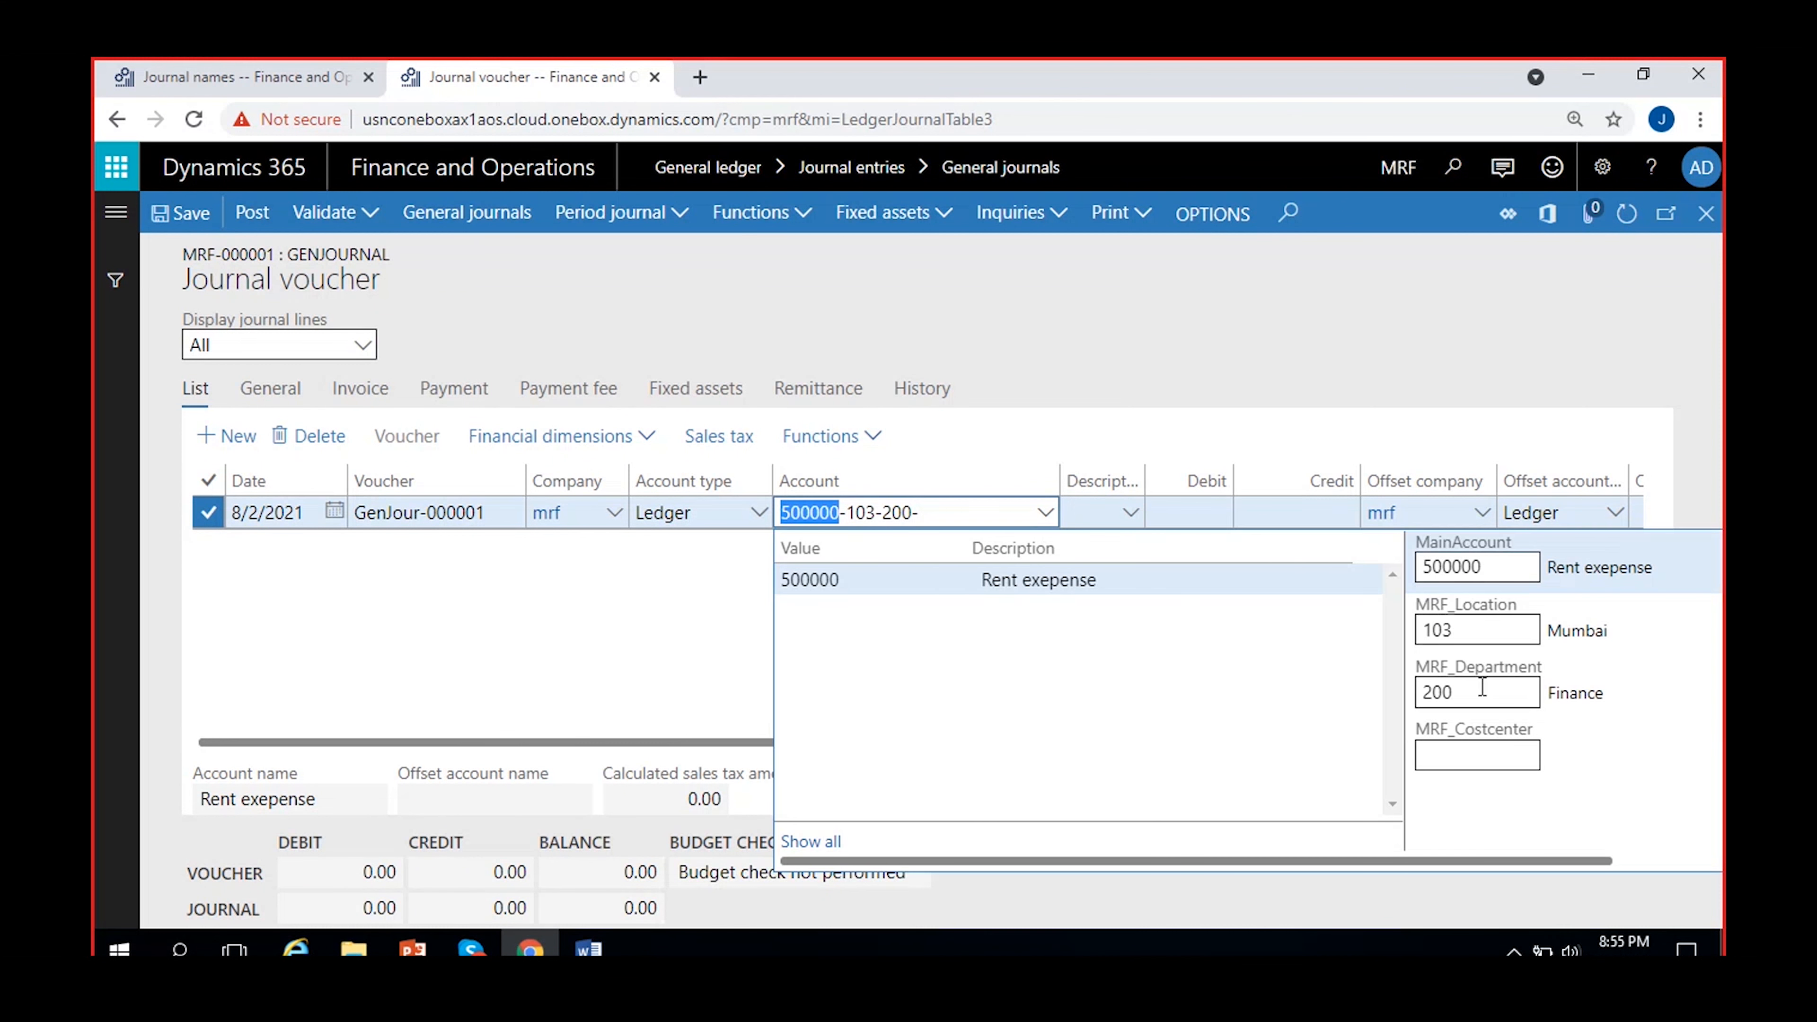
click(1488, 633)
click(1484, 690)
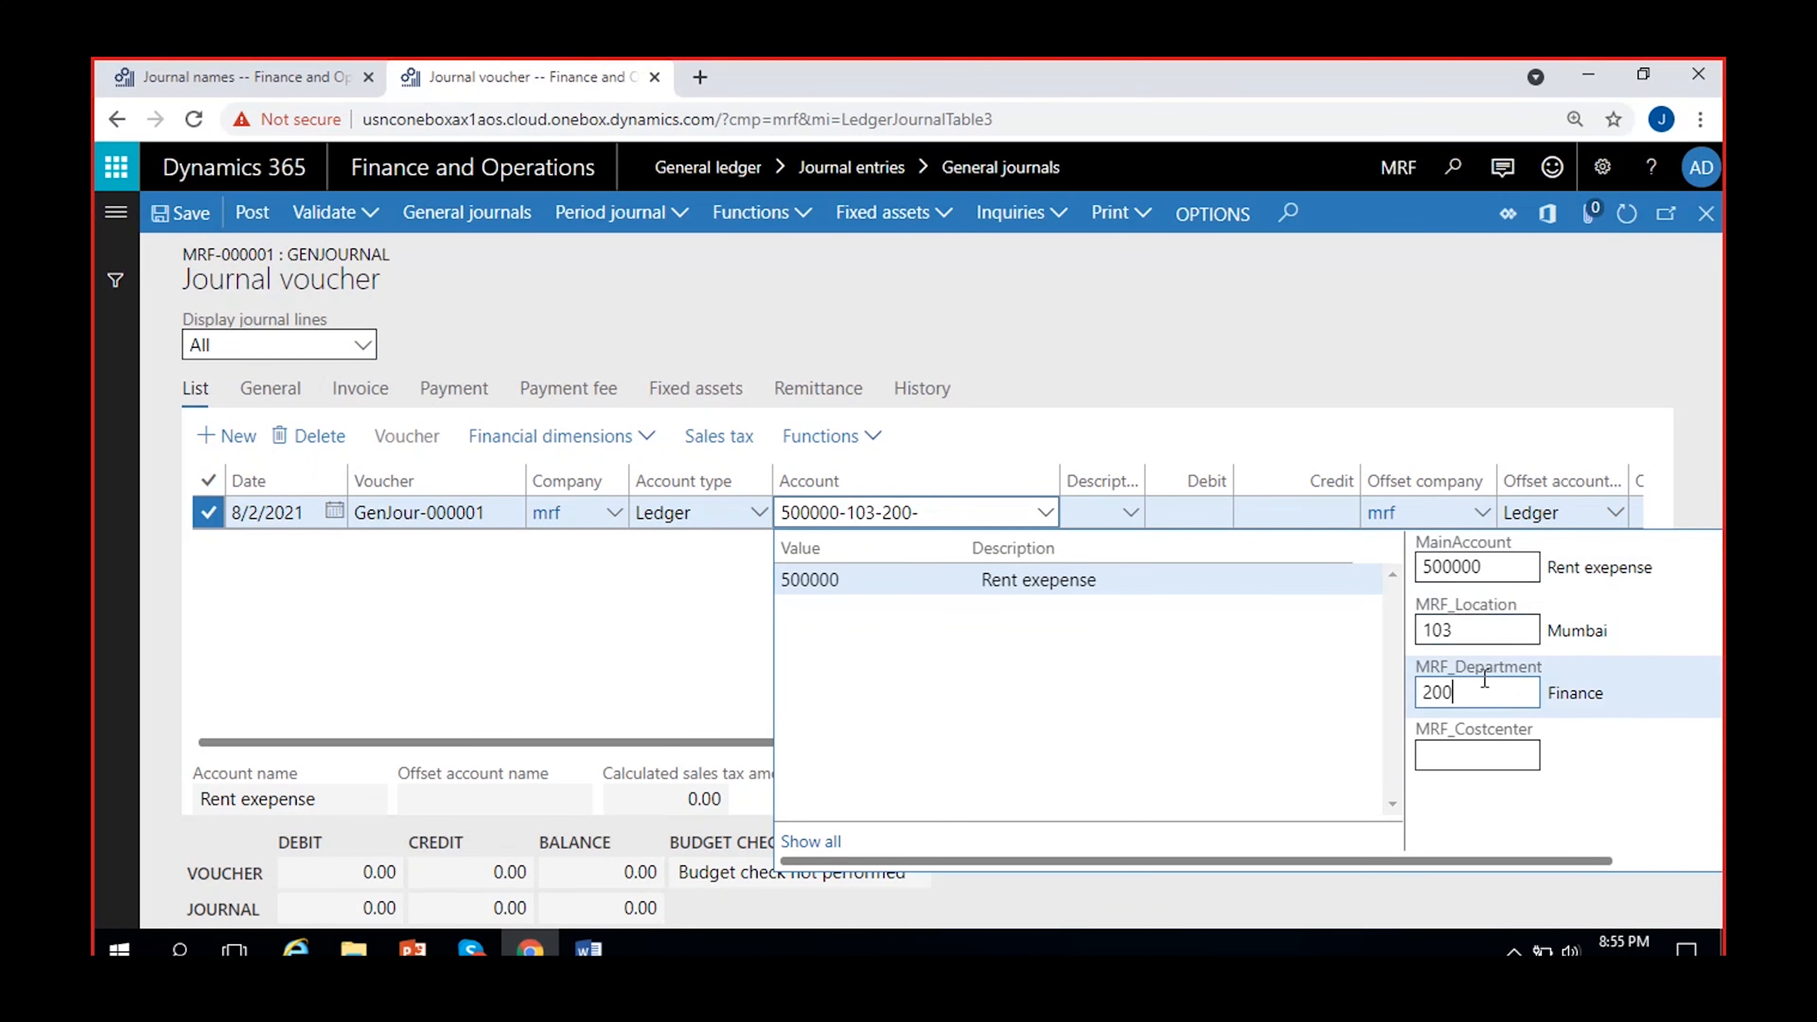
click(647, 633)
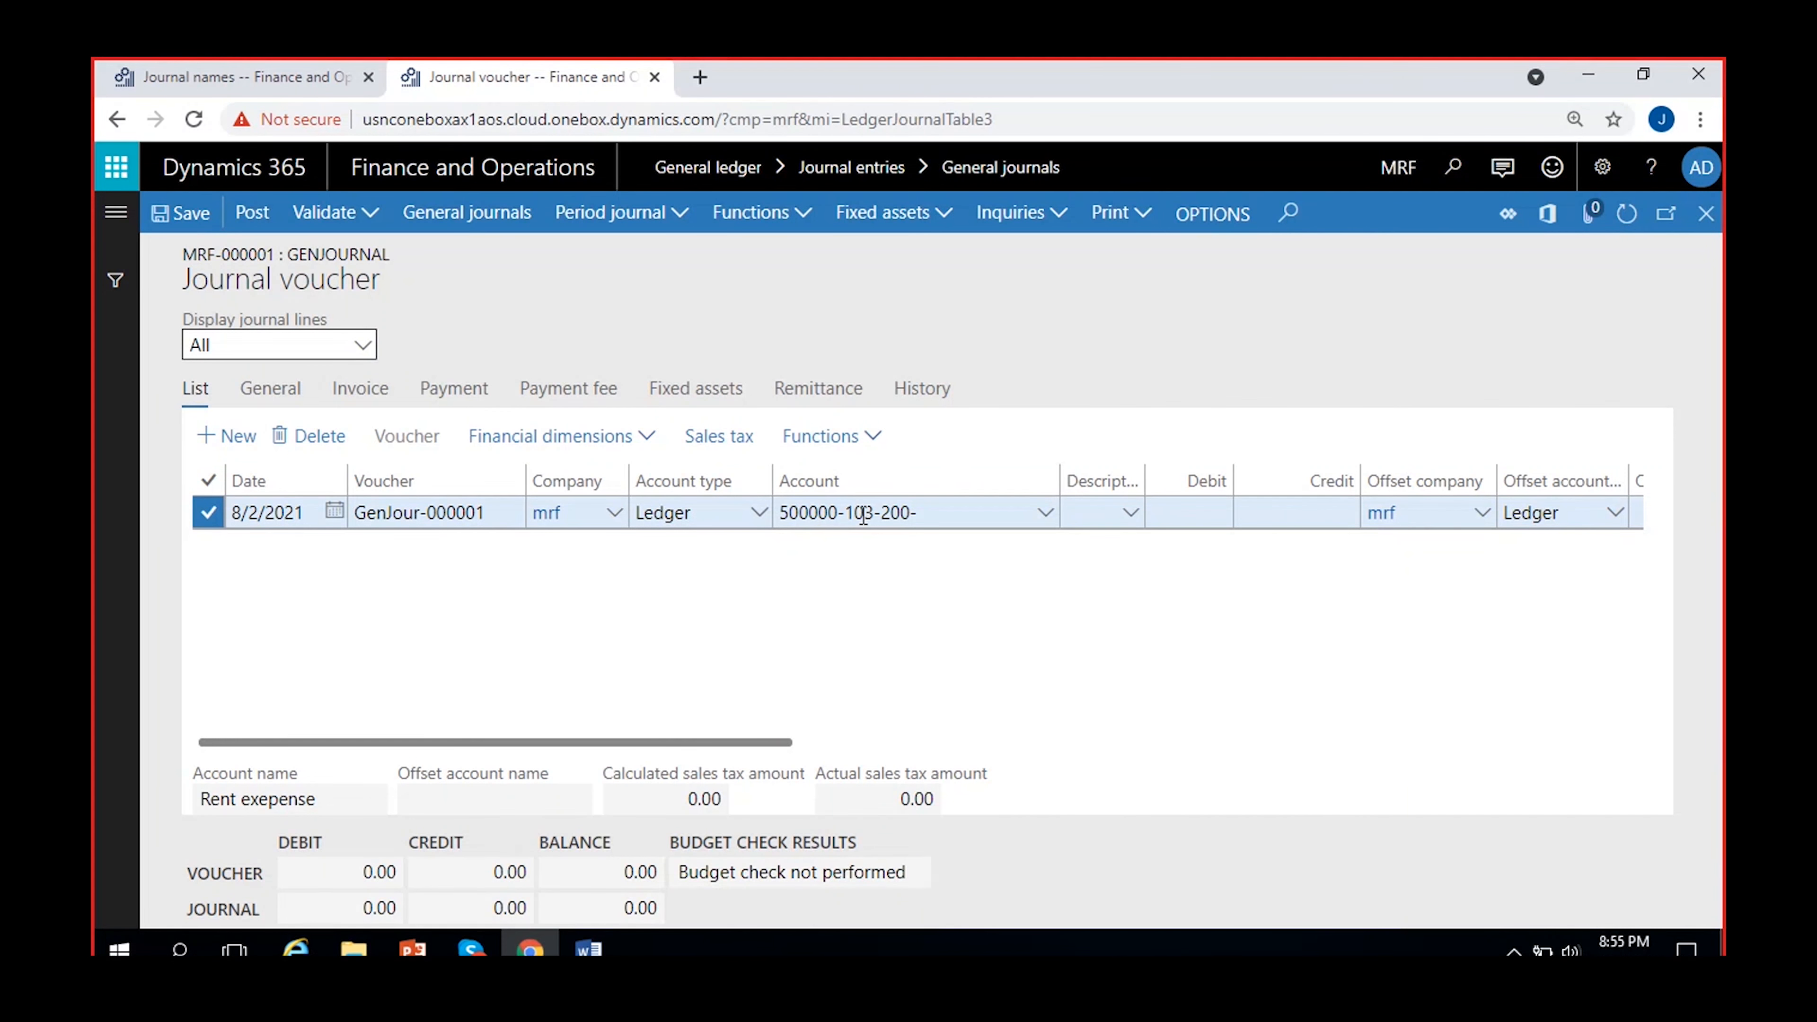
mouse_move(877, 512)
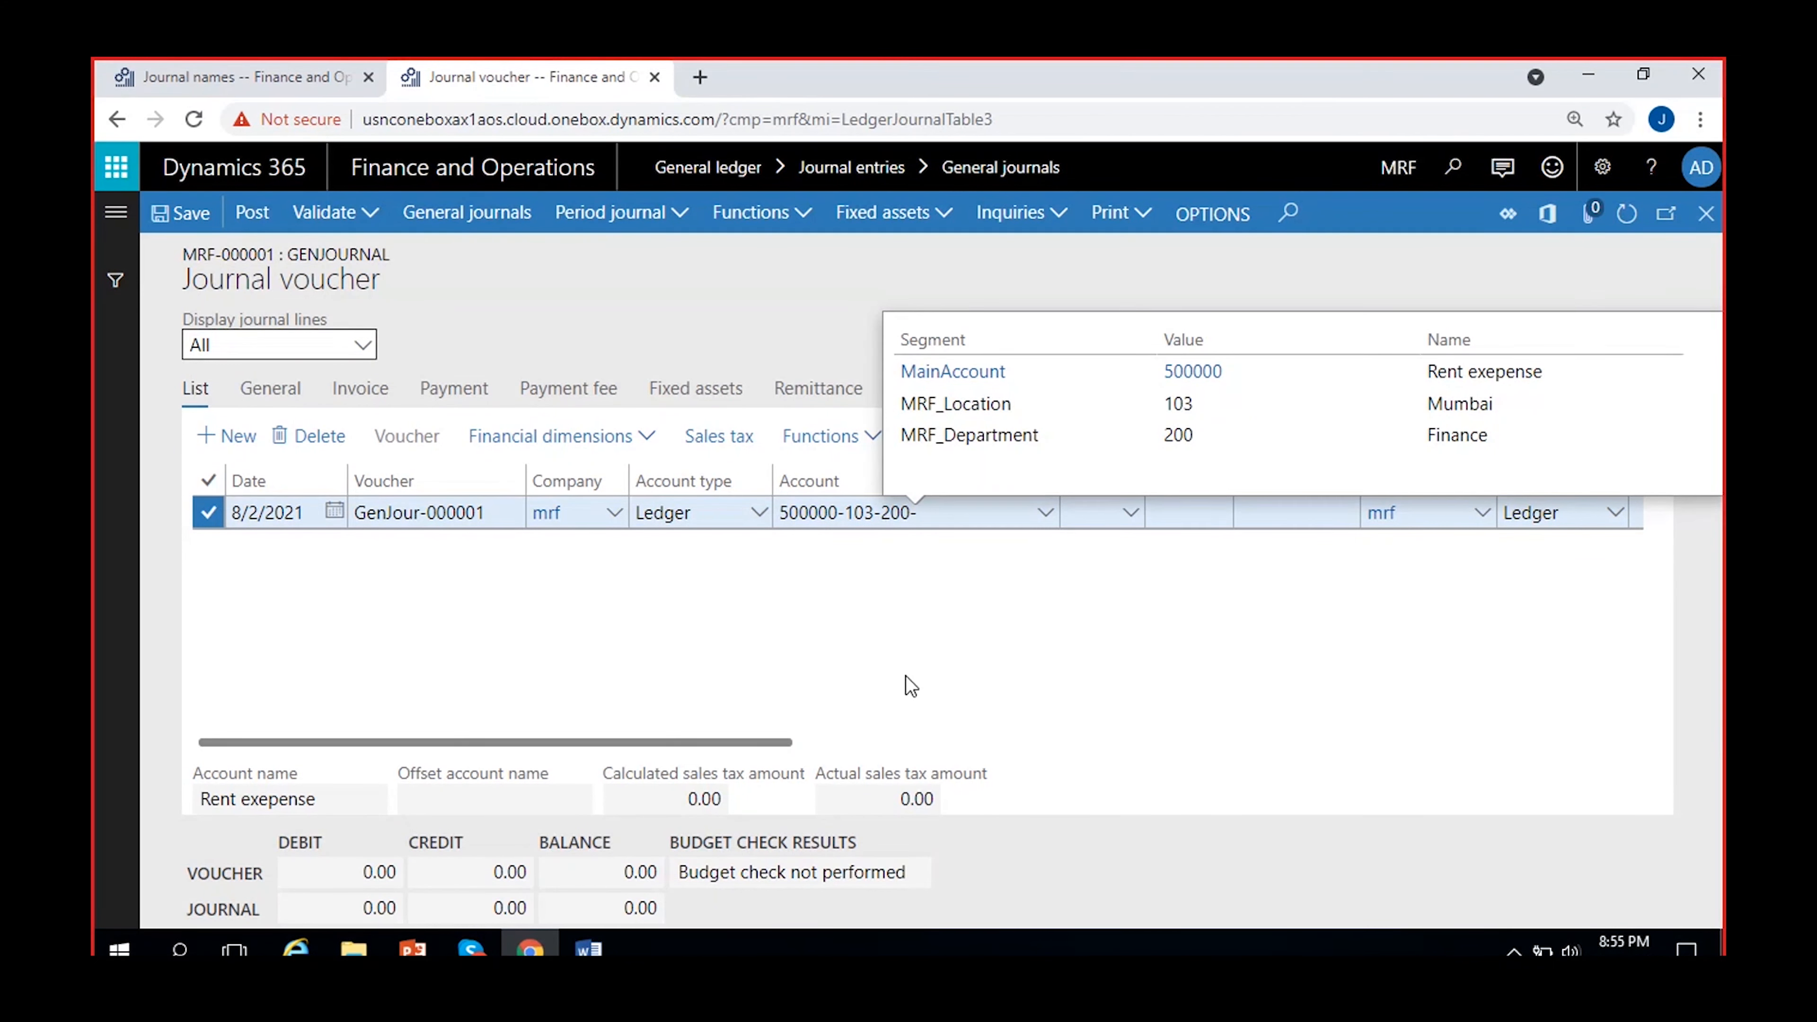
Enter a debit amount of 1000 on the rent expense line
click(1191, 514)
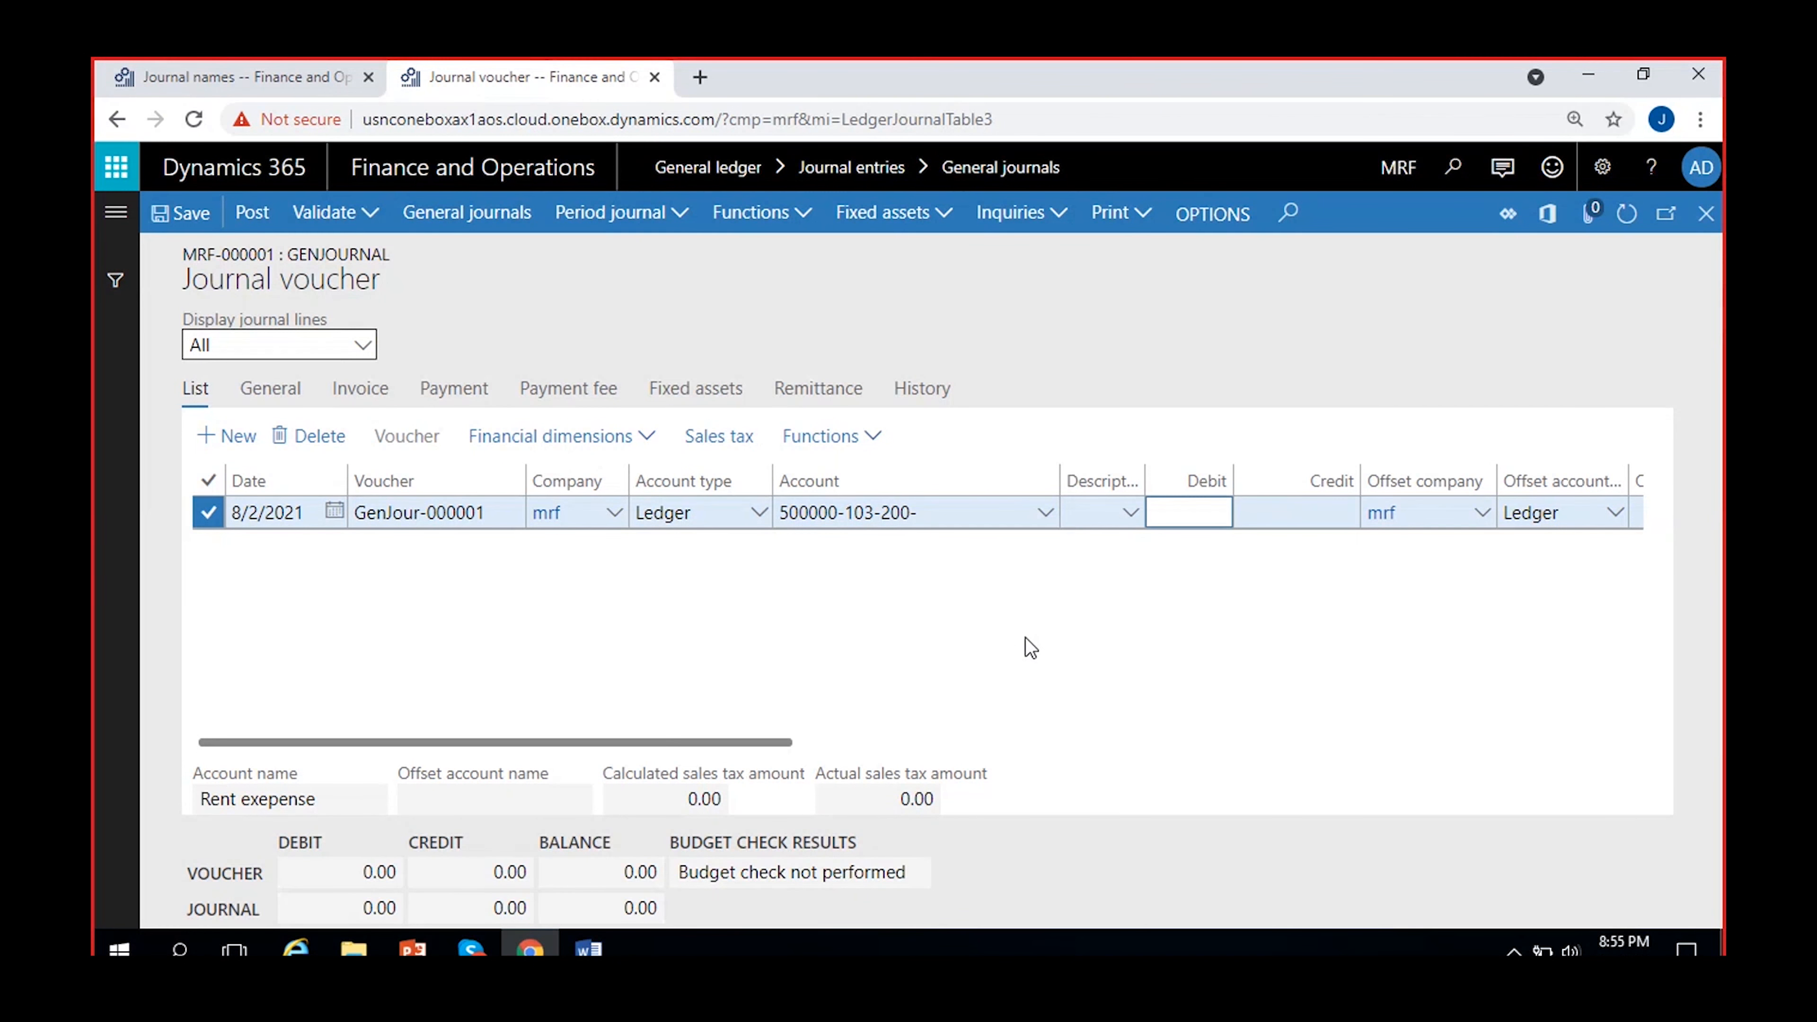
text(1000)
click(1160, 639)
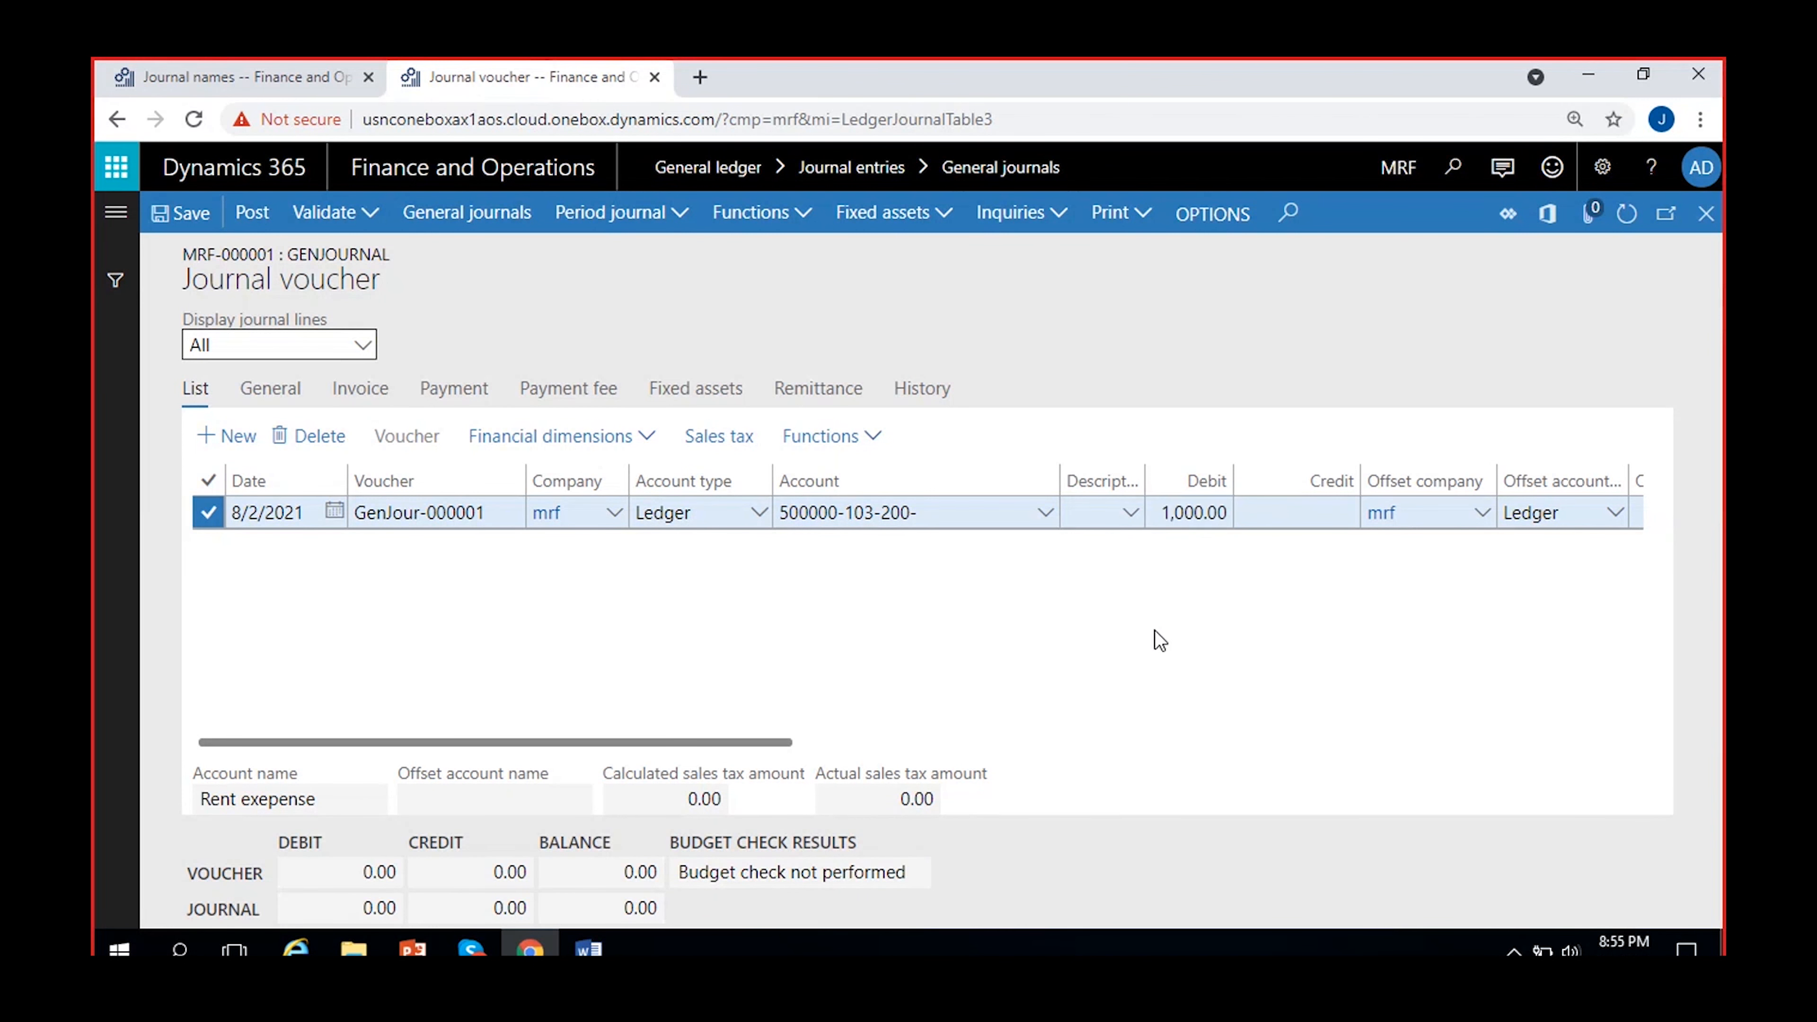
Widen the Description column and describe the line as "Rent payment for Aug- Mumbai"
scroll(1160, 639, right, 2)
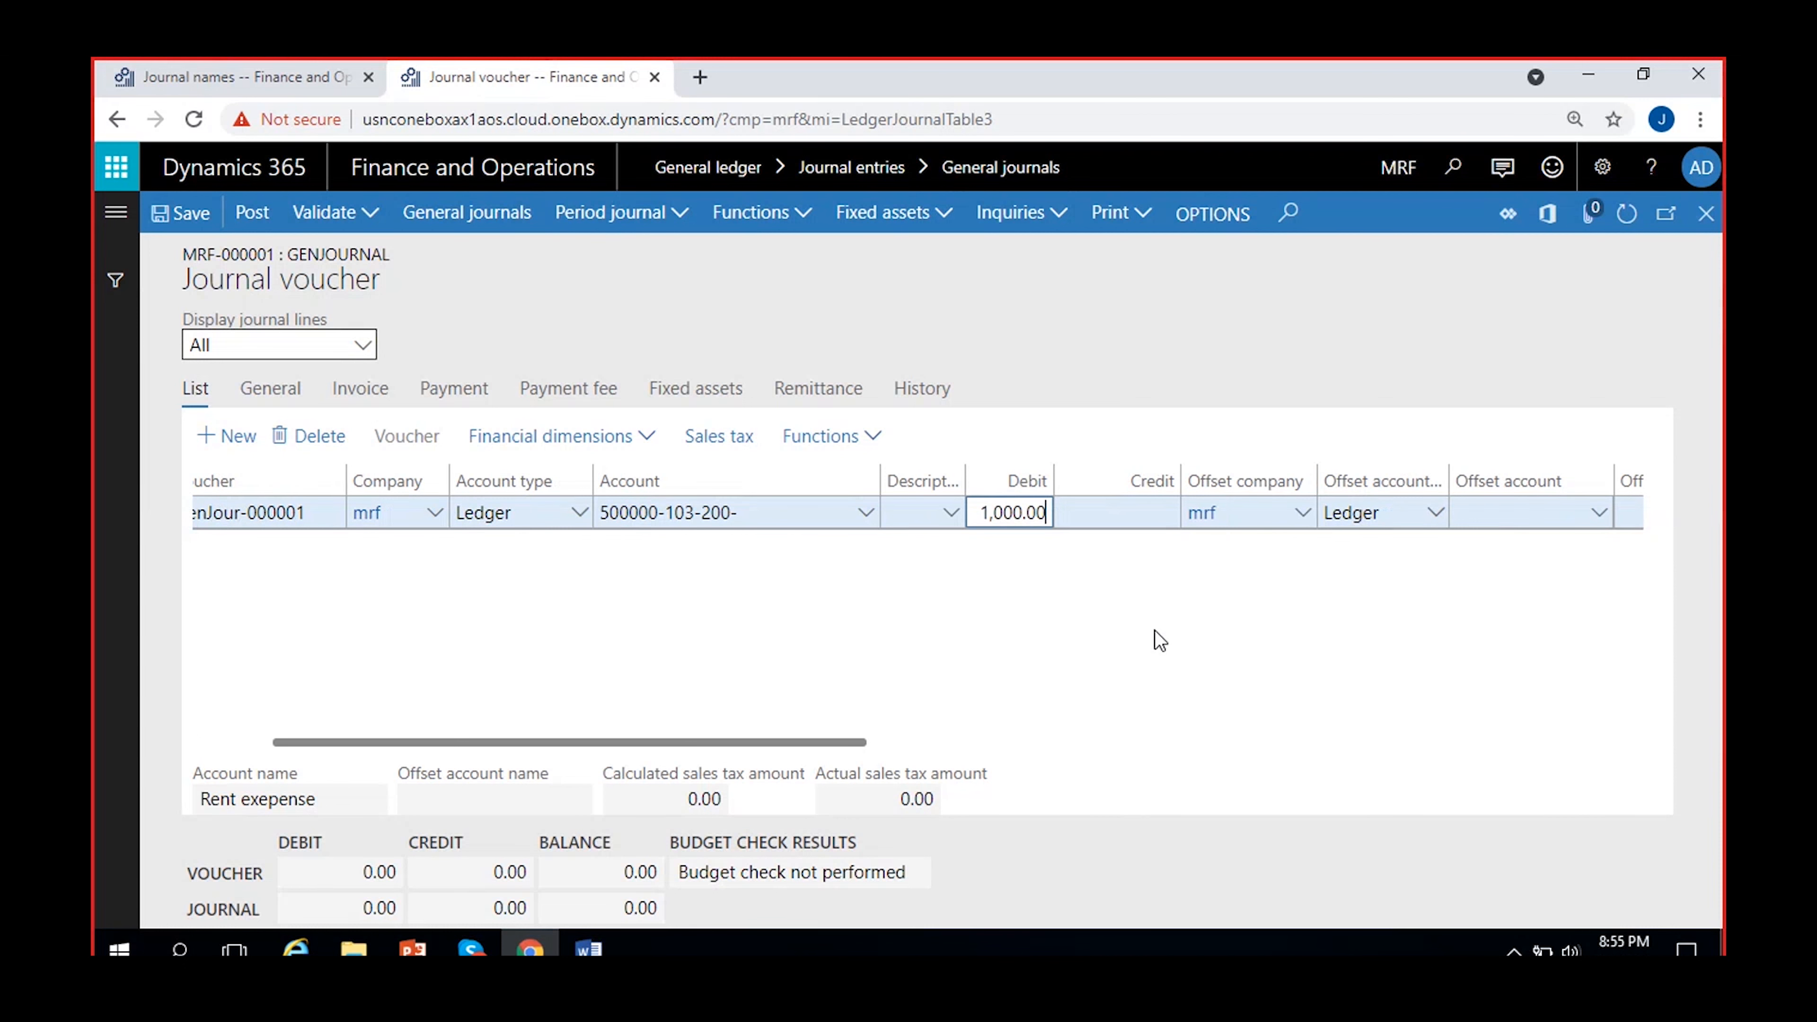
drag(965, 475, 1070, 472)
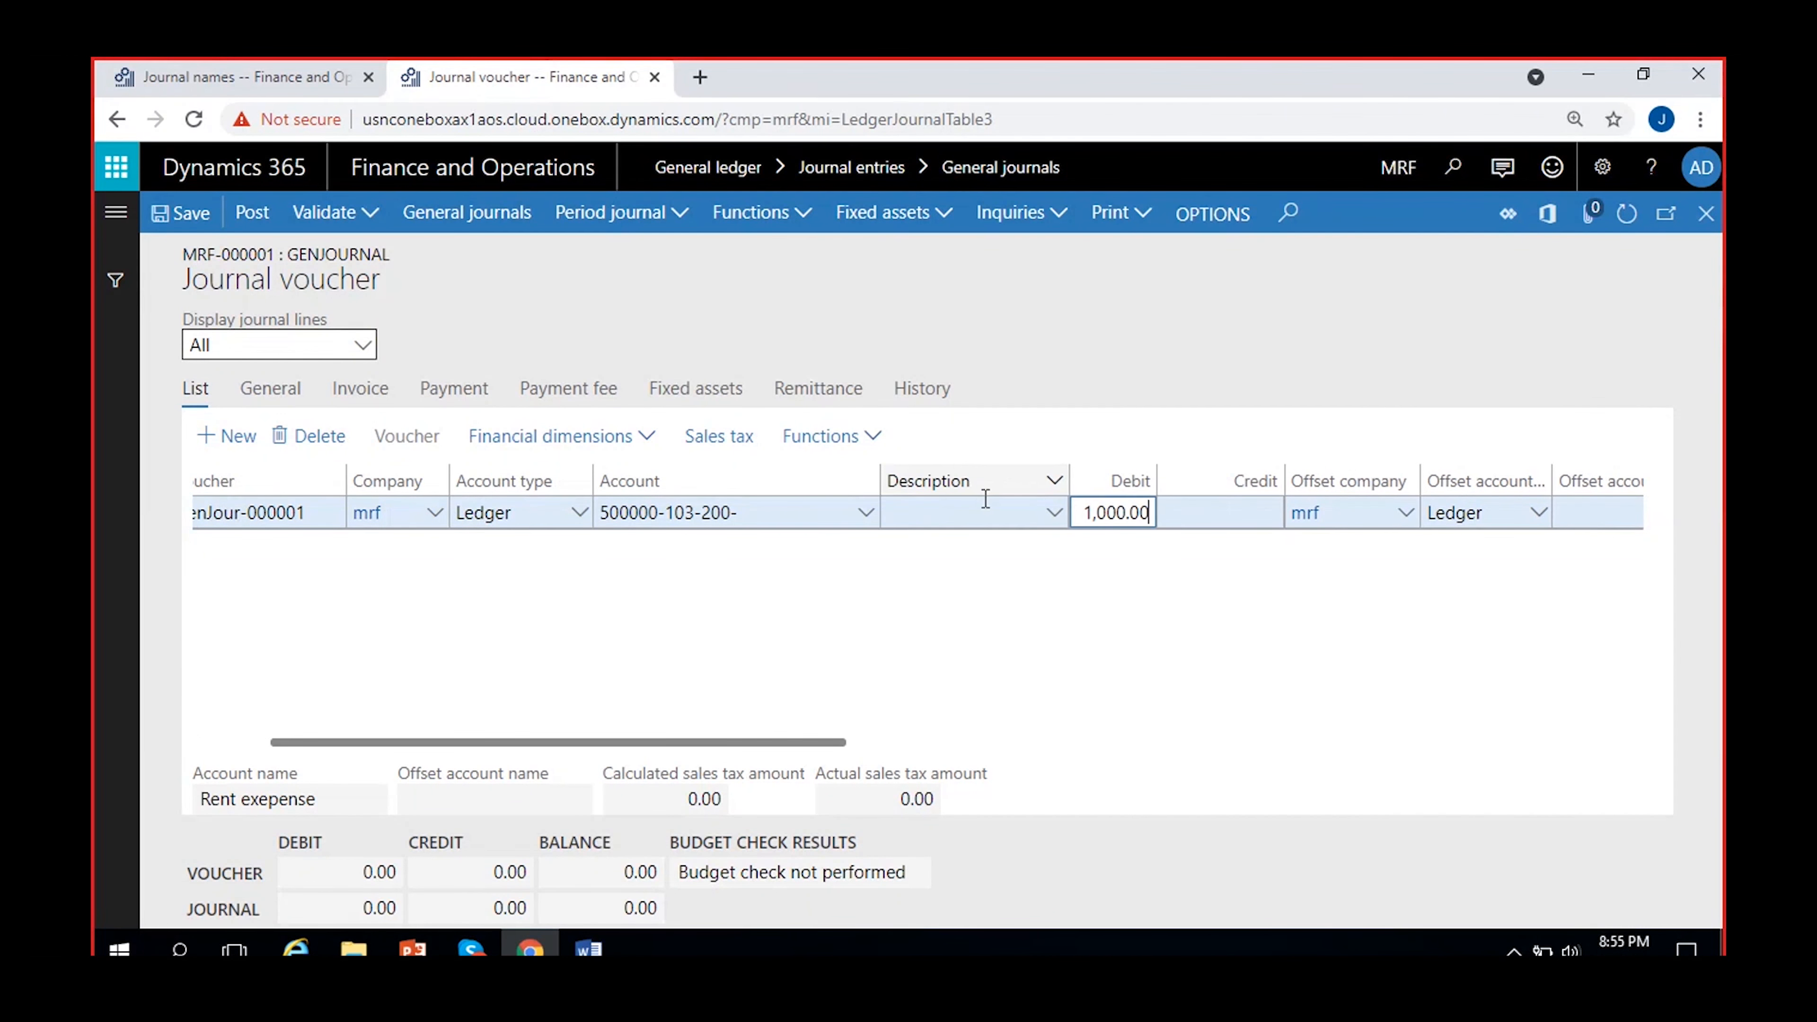
click(985, 501)
text(Pay)
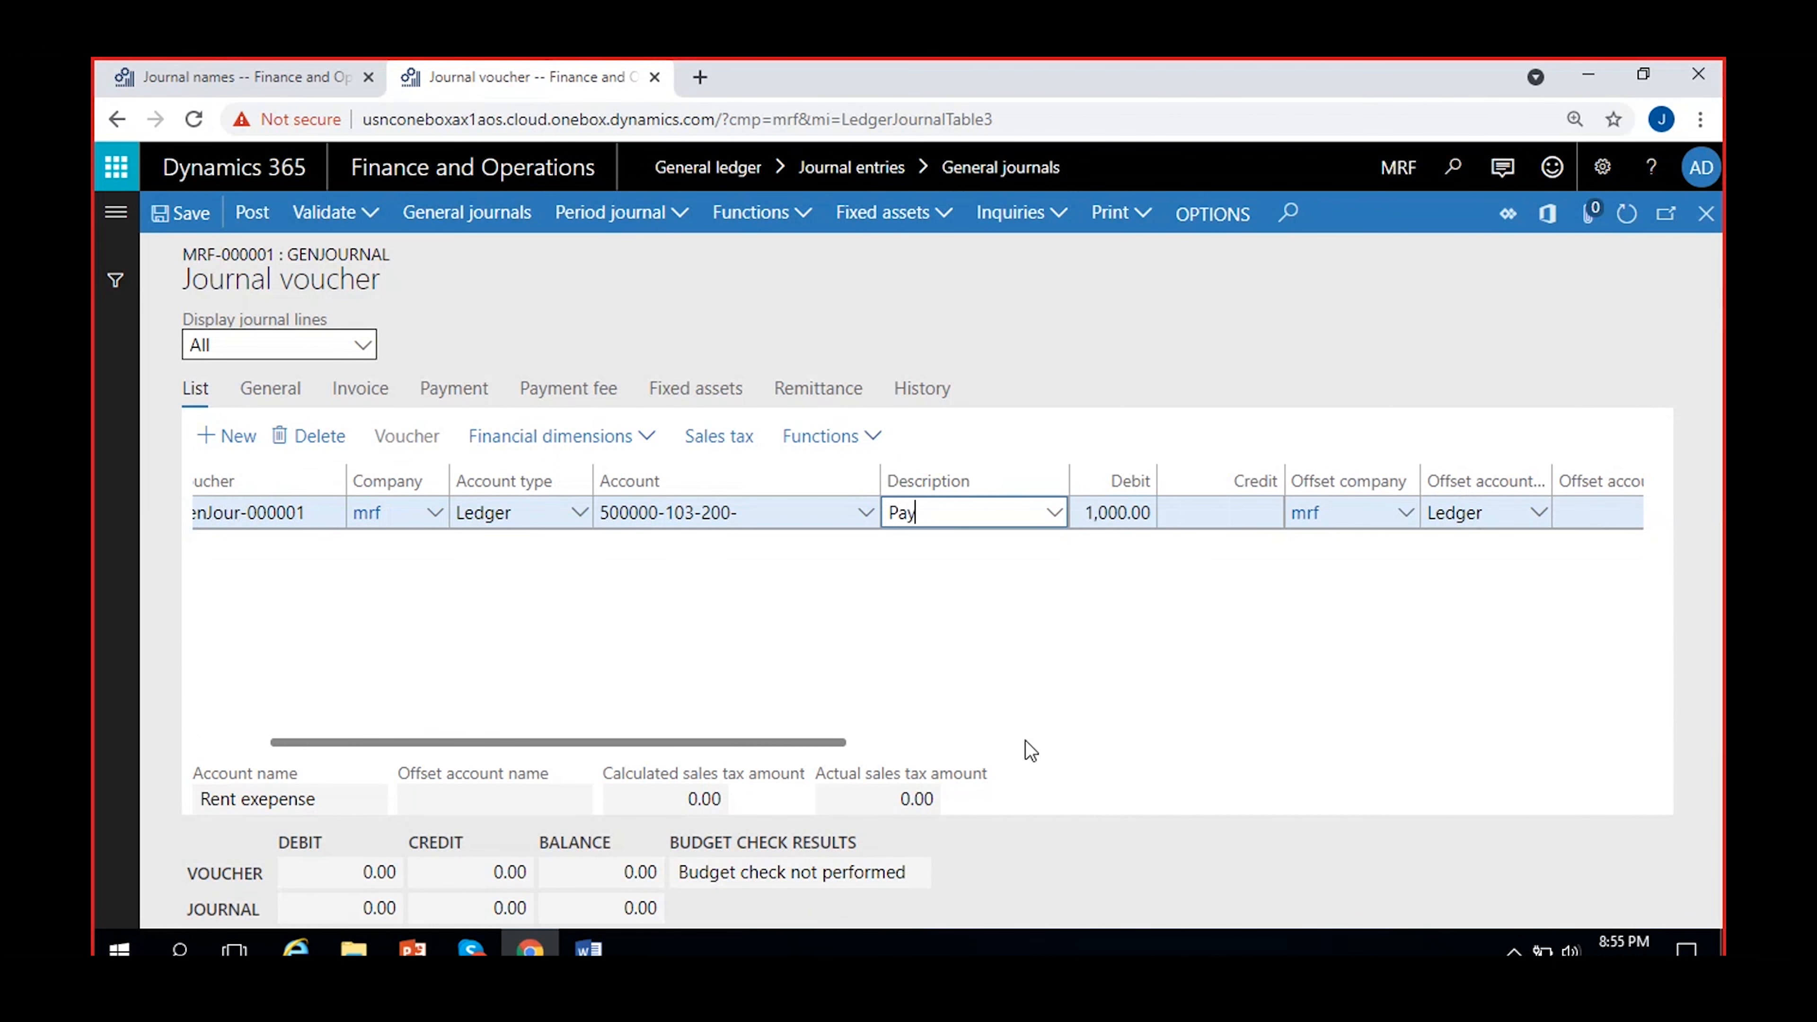
text(in)
key(BackSpace)
key(BackSpace)
key(BackSpace)
key(BackSpace)
key(BackSpace)
text(Rent payment for Aug)
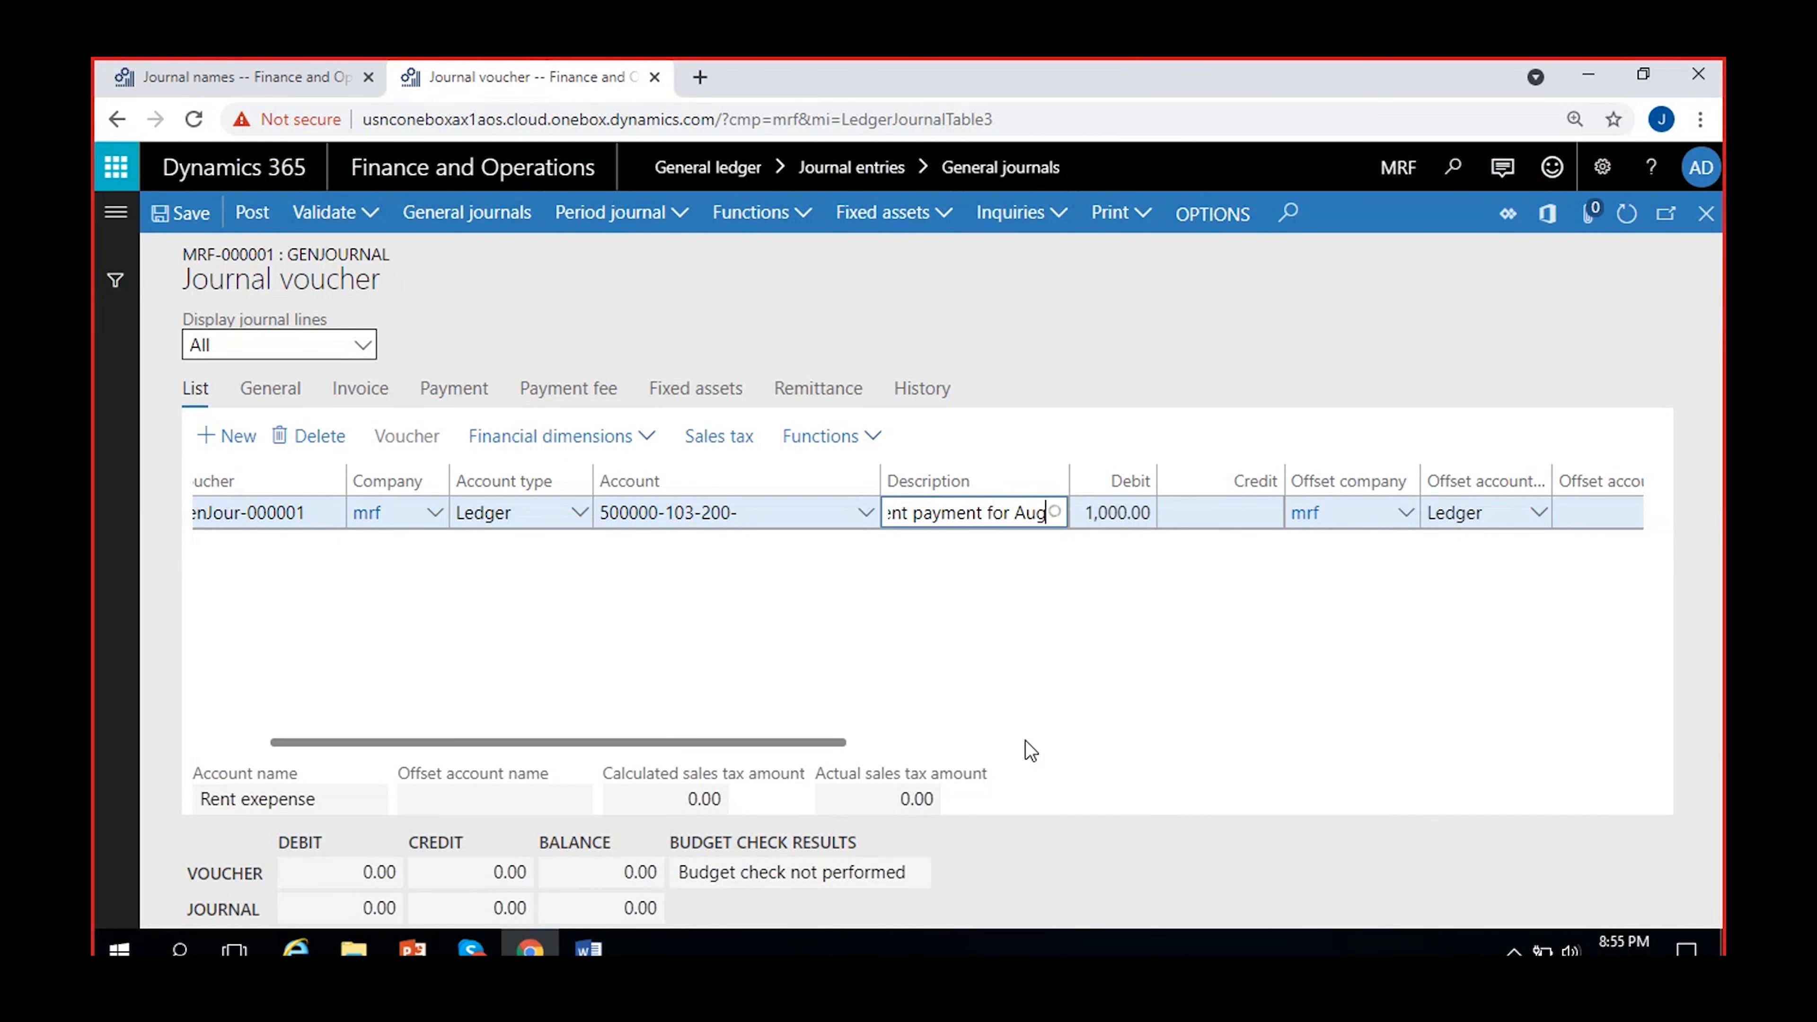
text(- Mumbai)
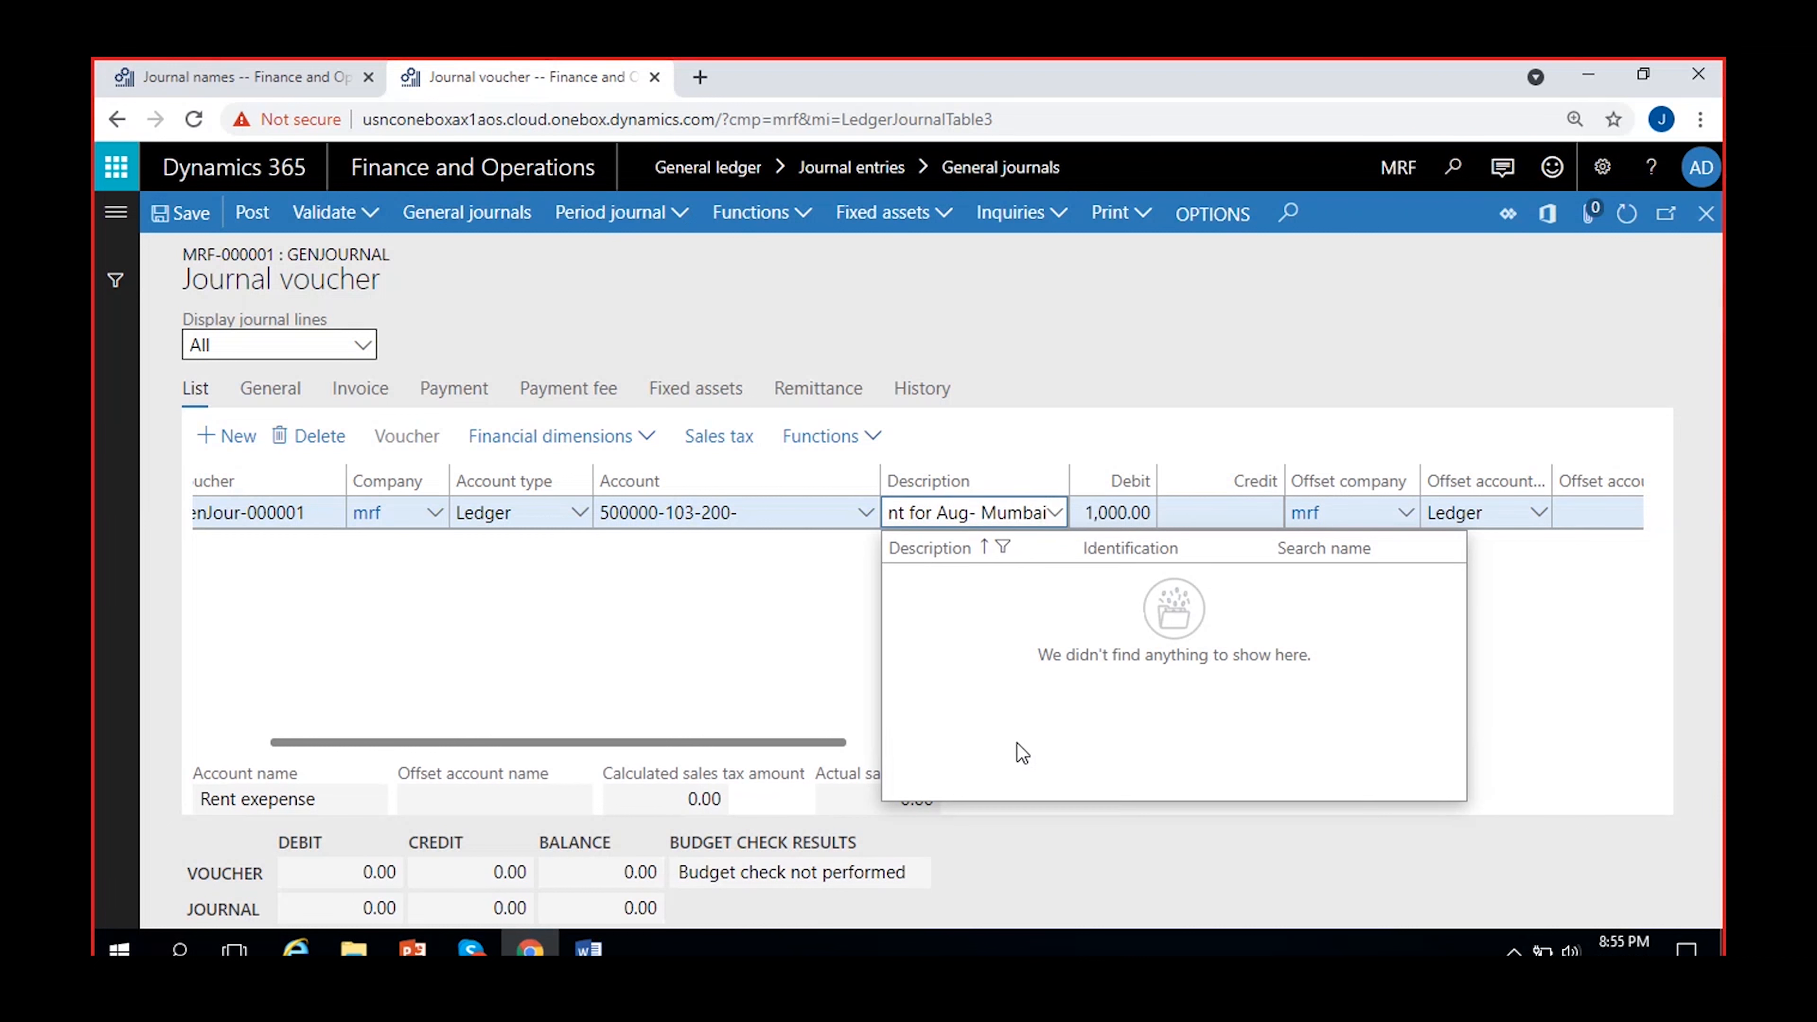
click(553, 647)
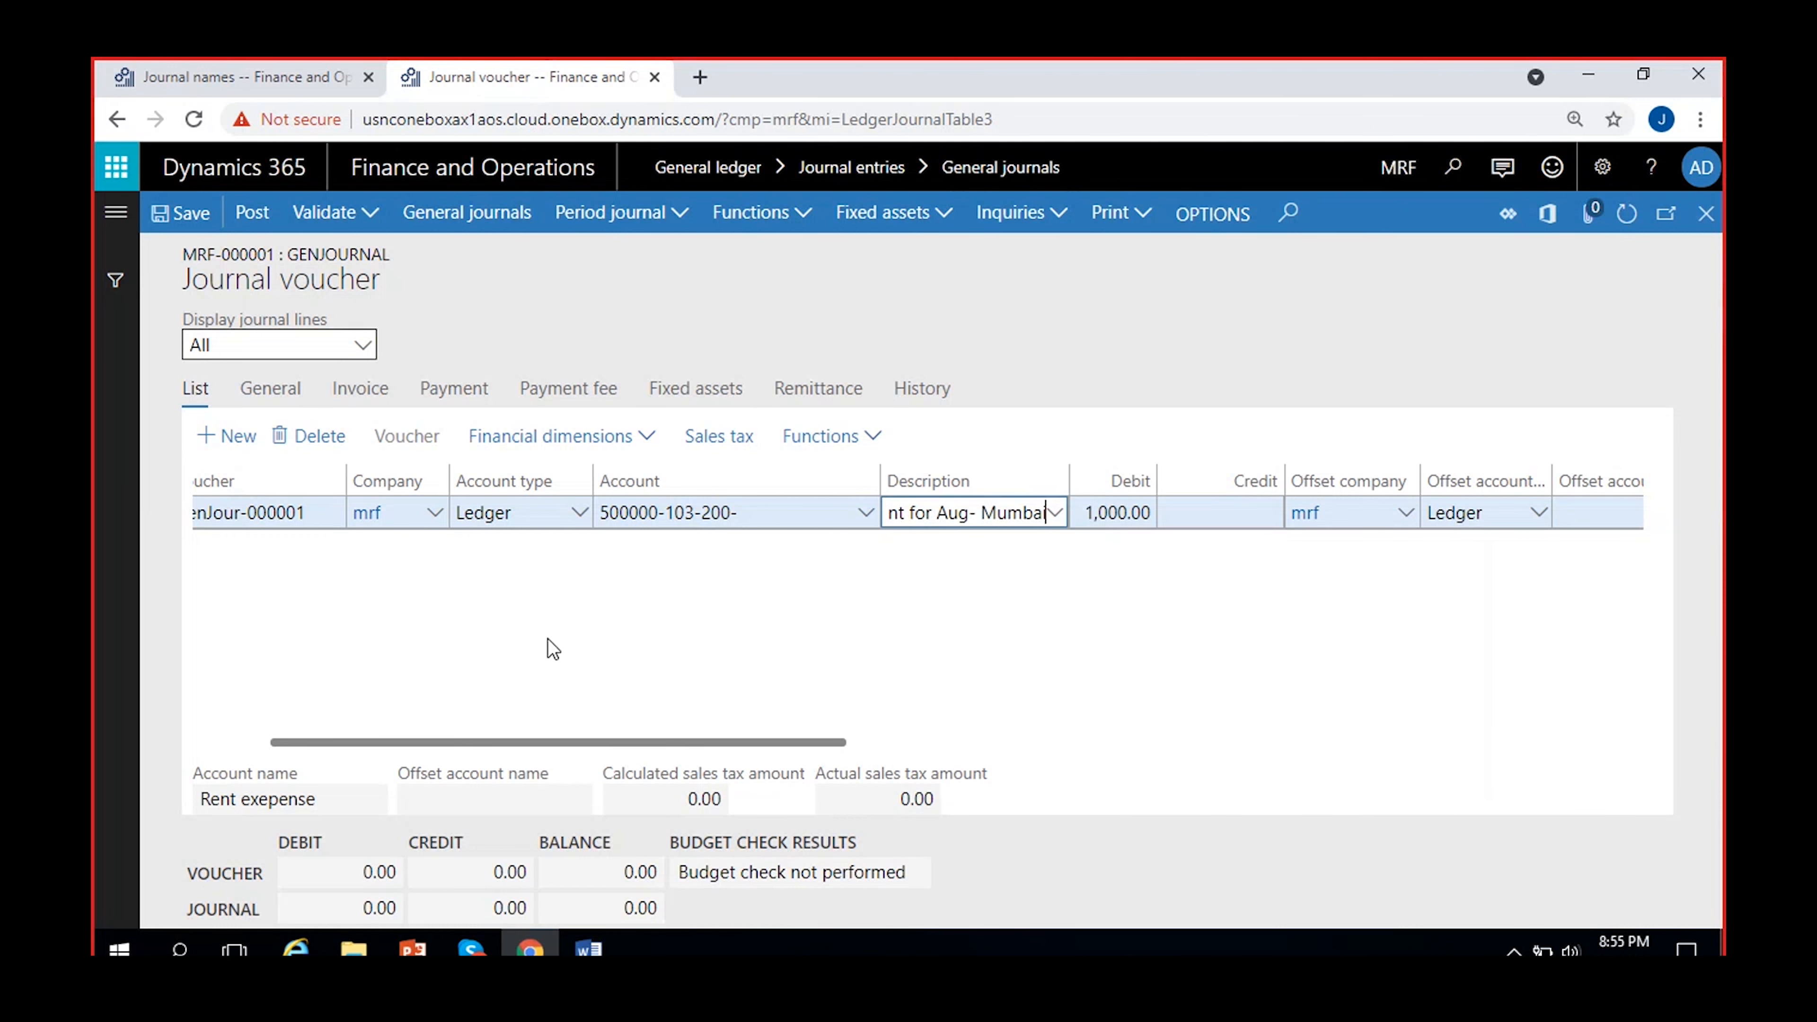
text(i)
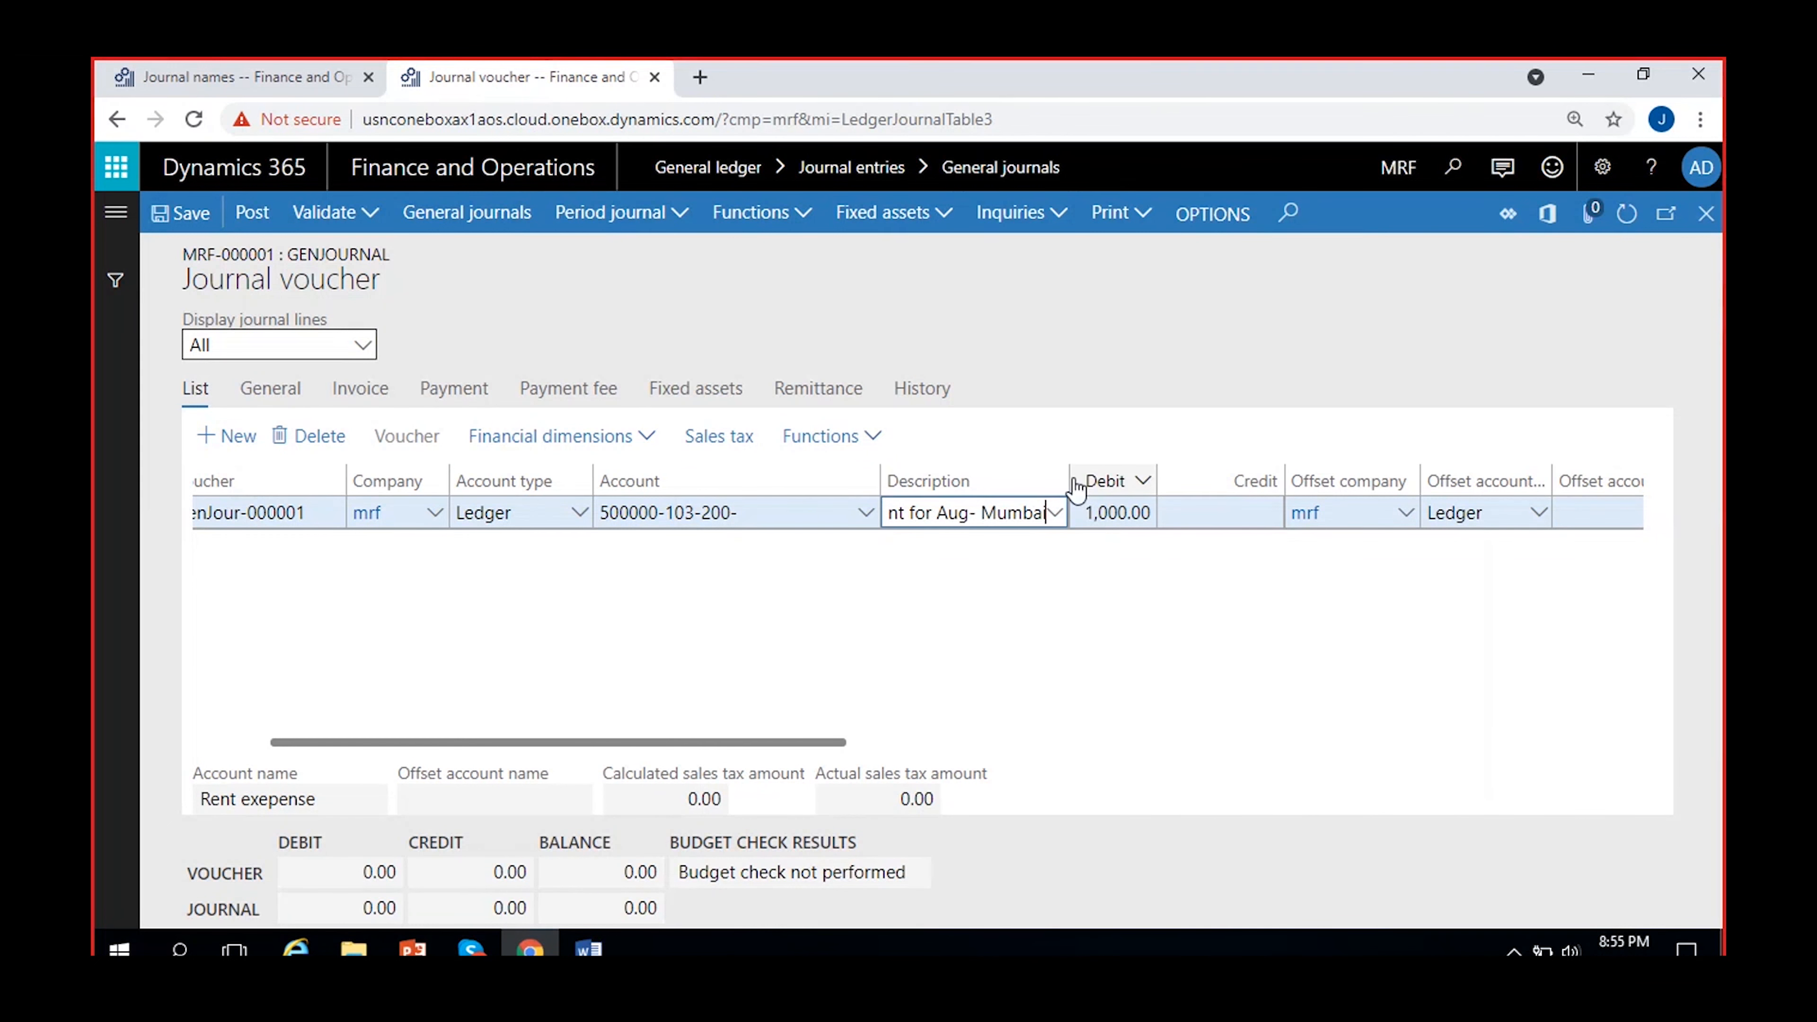
Widen the Description column and set the offset account to main account 100000 Cash, location 103 Mumbai and department 200 Finance
drag(1068, 475, 1280, 475)
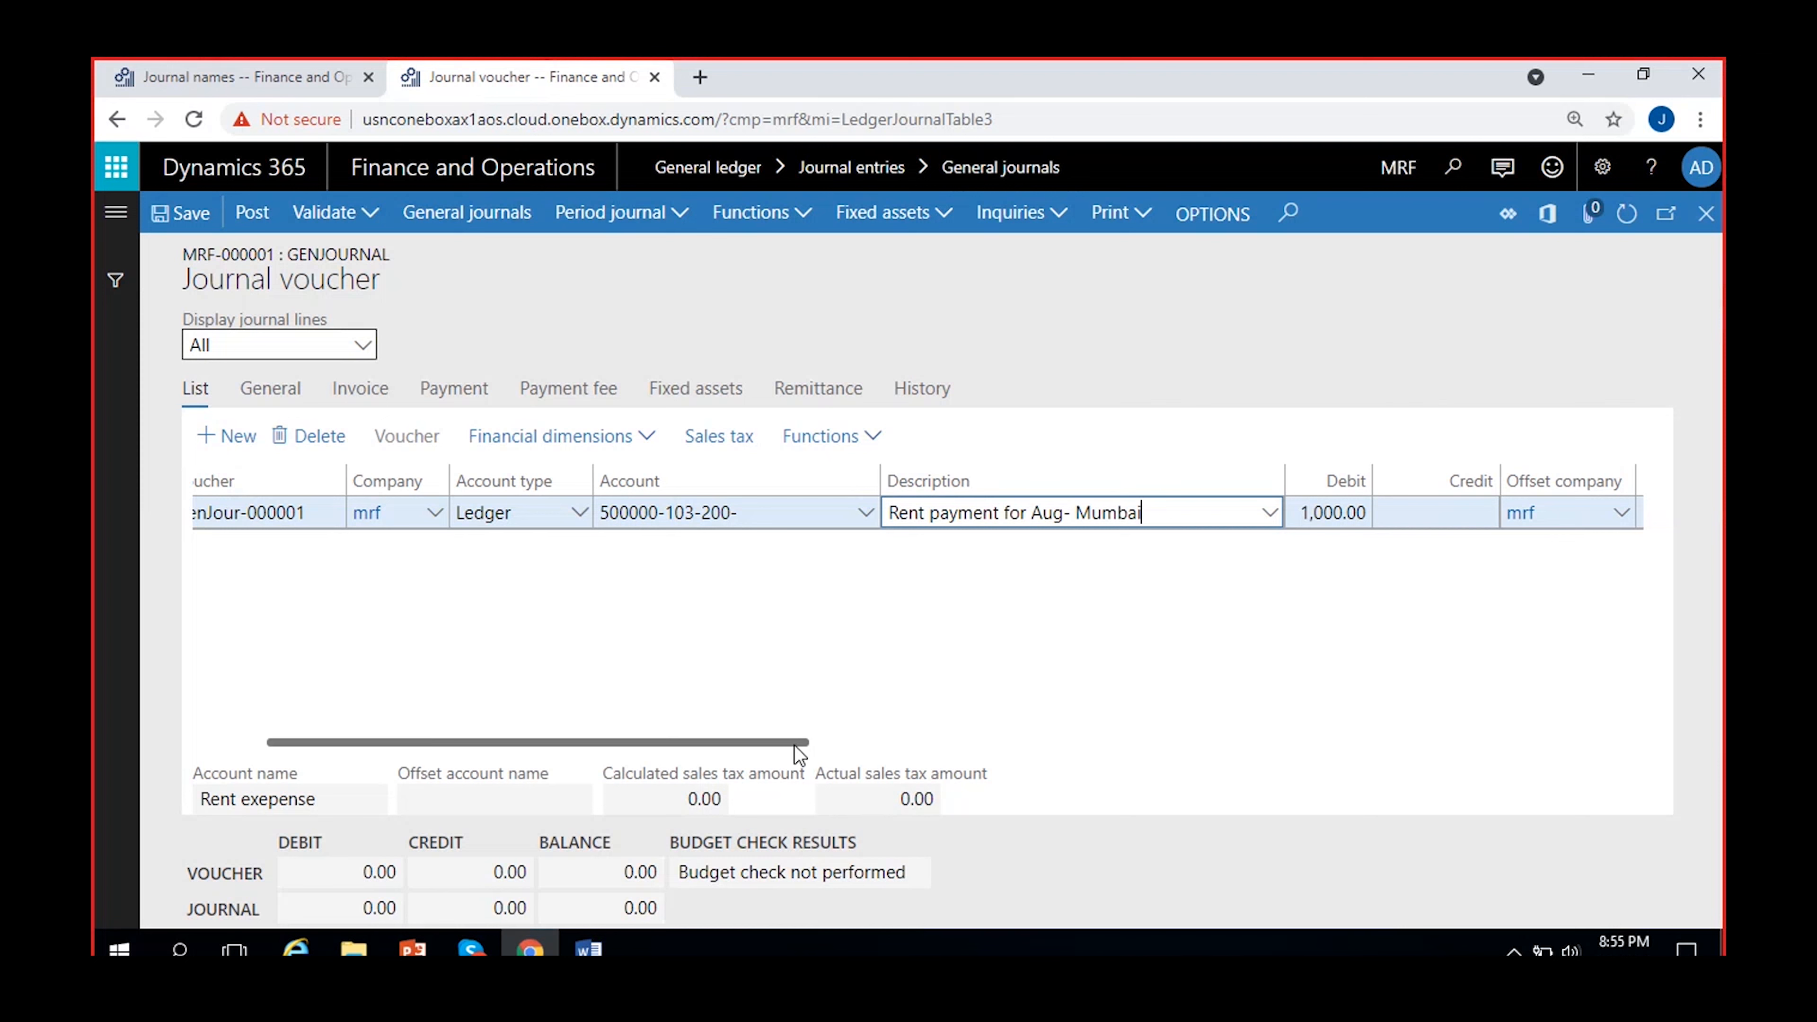
drag(793, 746, 1062, 740)
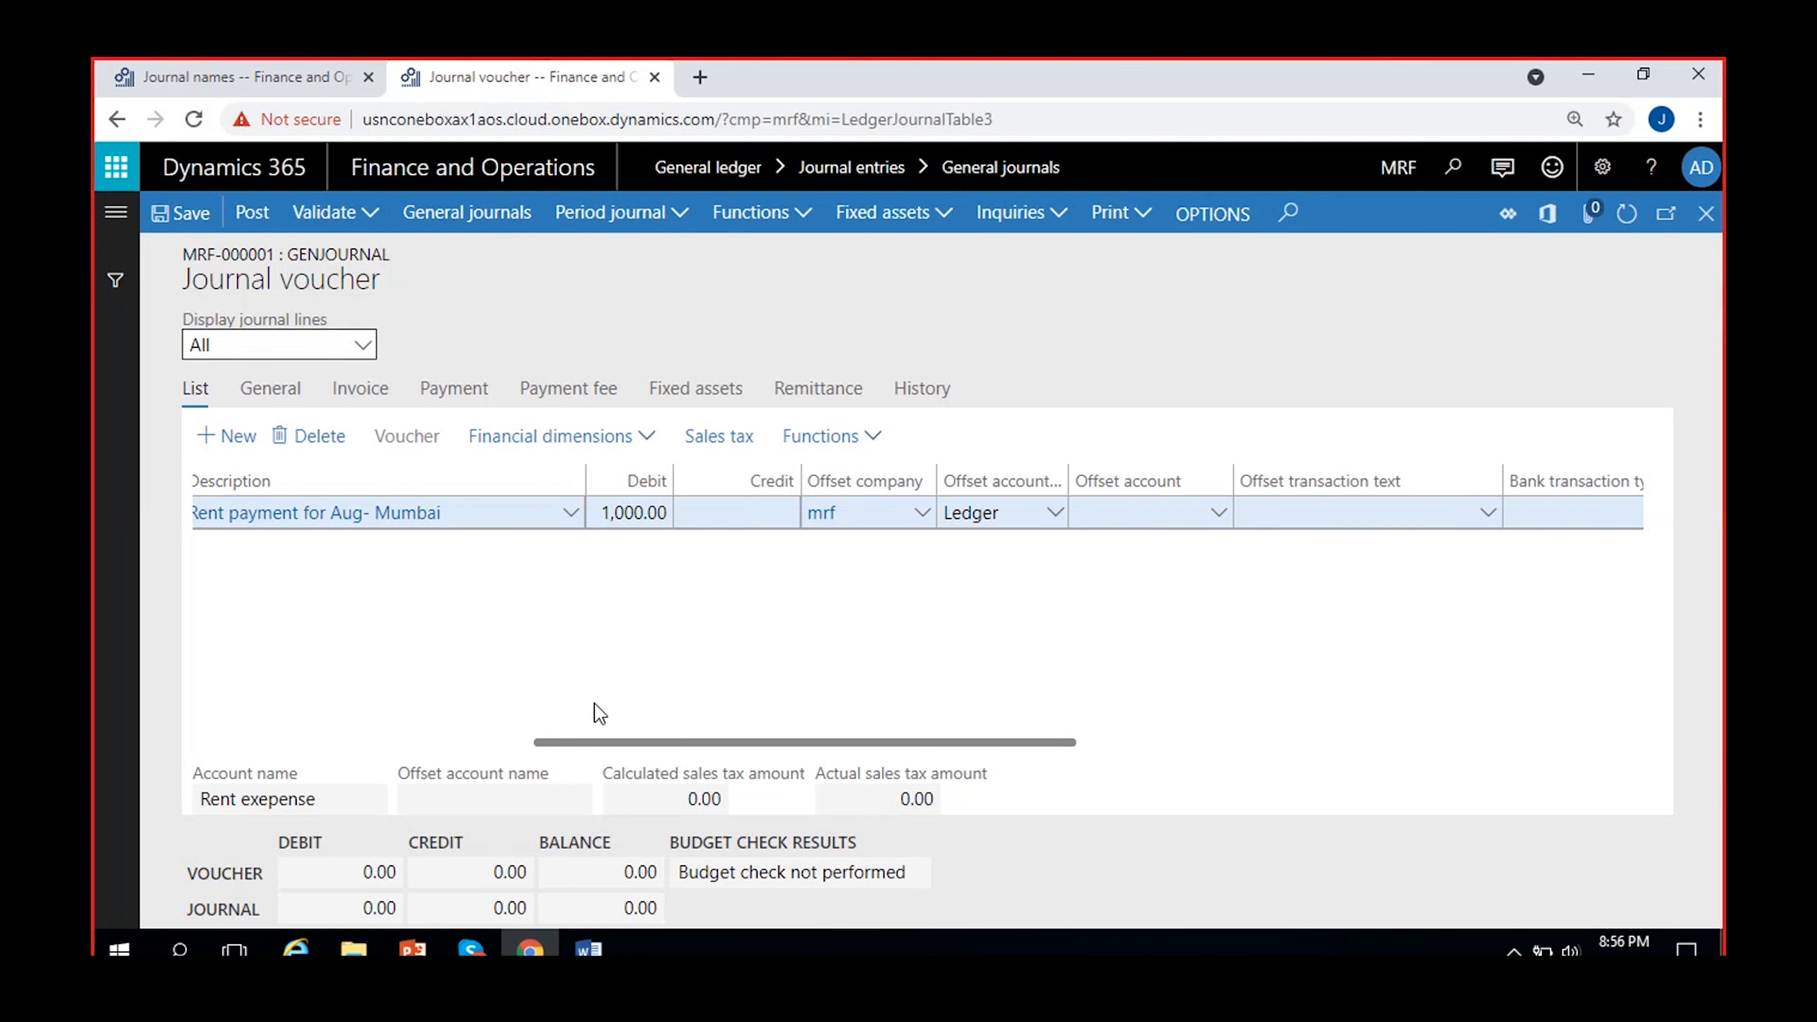
click(1163, 514)
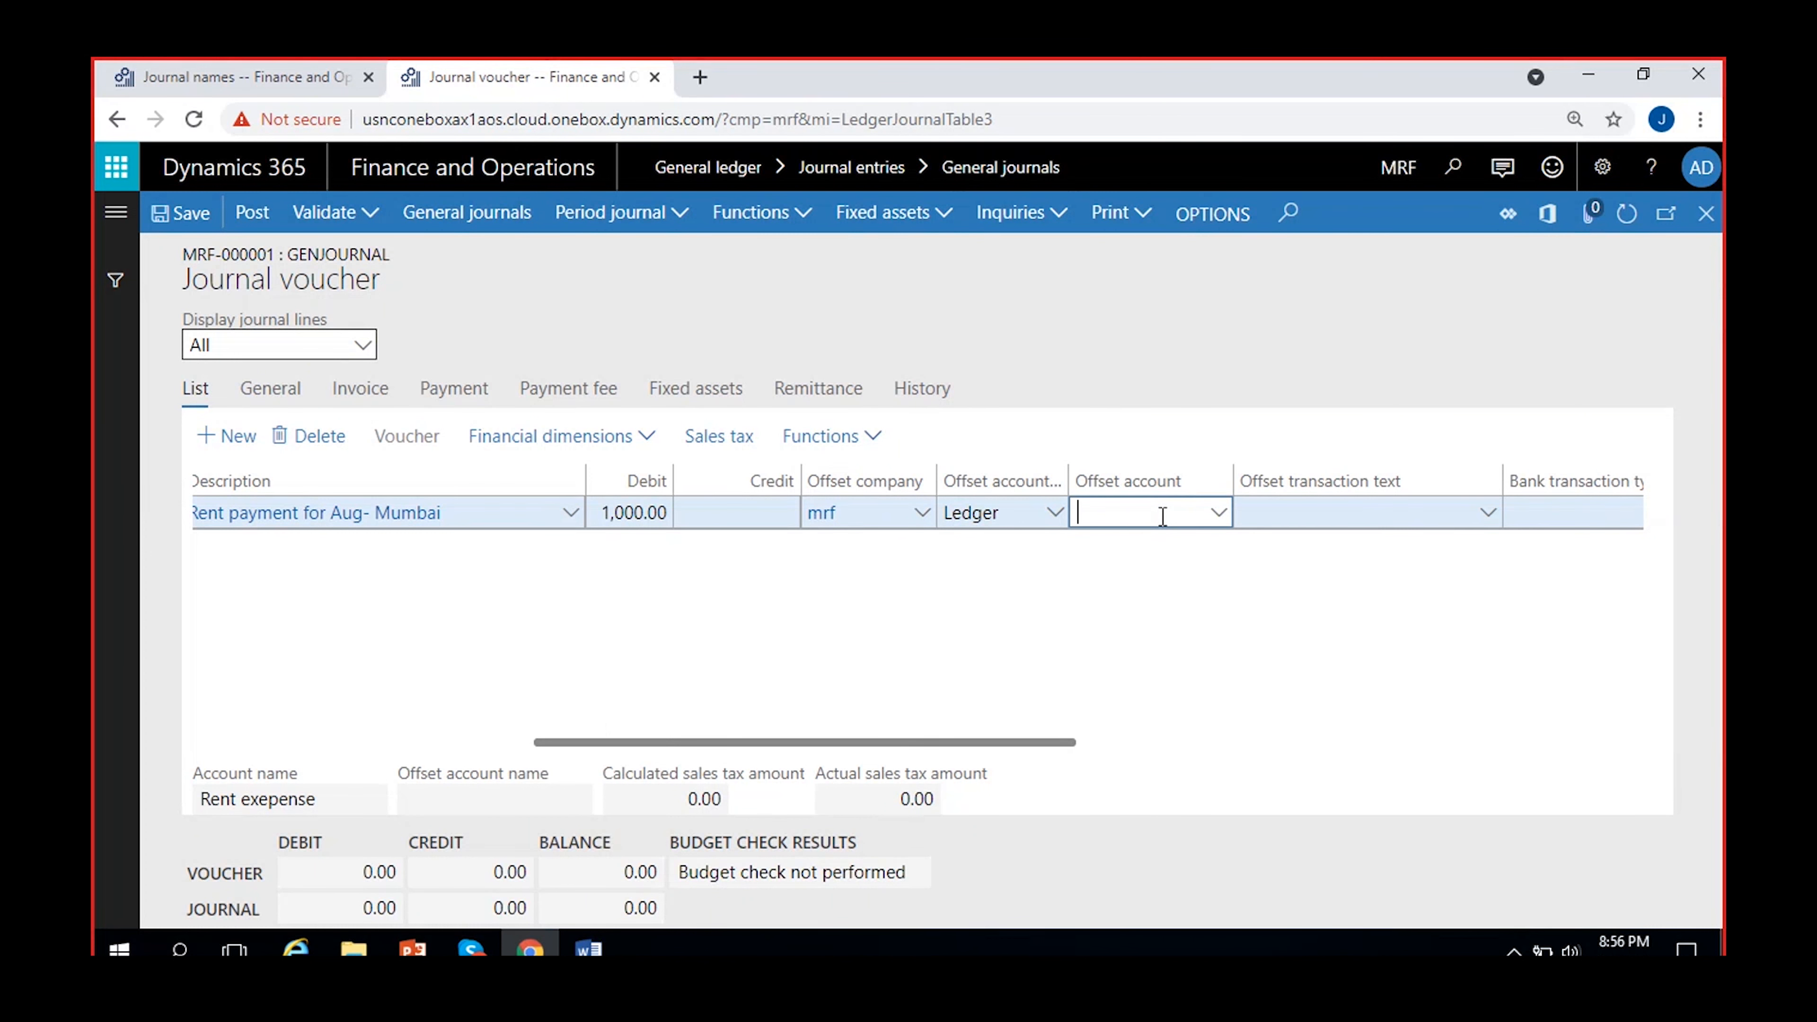
click(1218, 514)
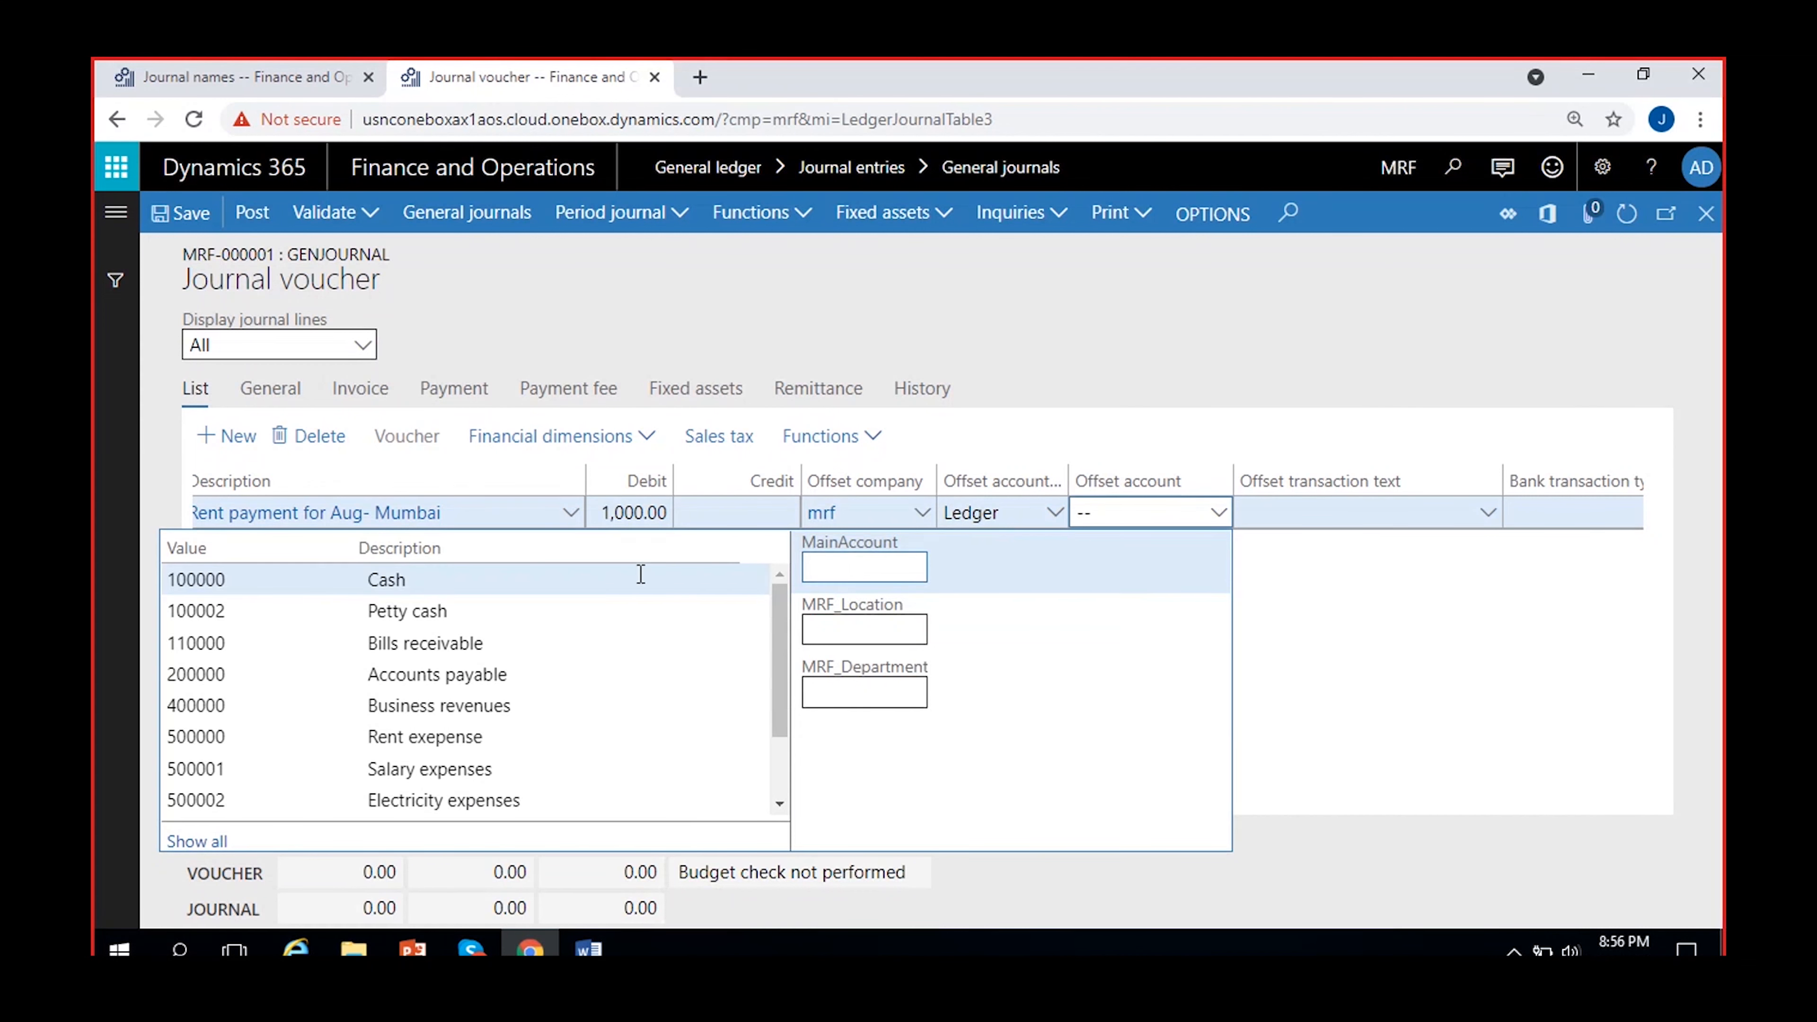
click(508, 581)
click(805, 623)
text(103)
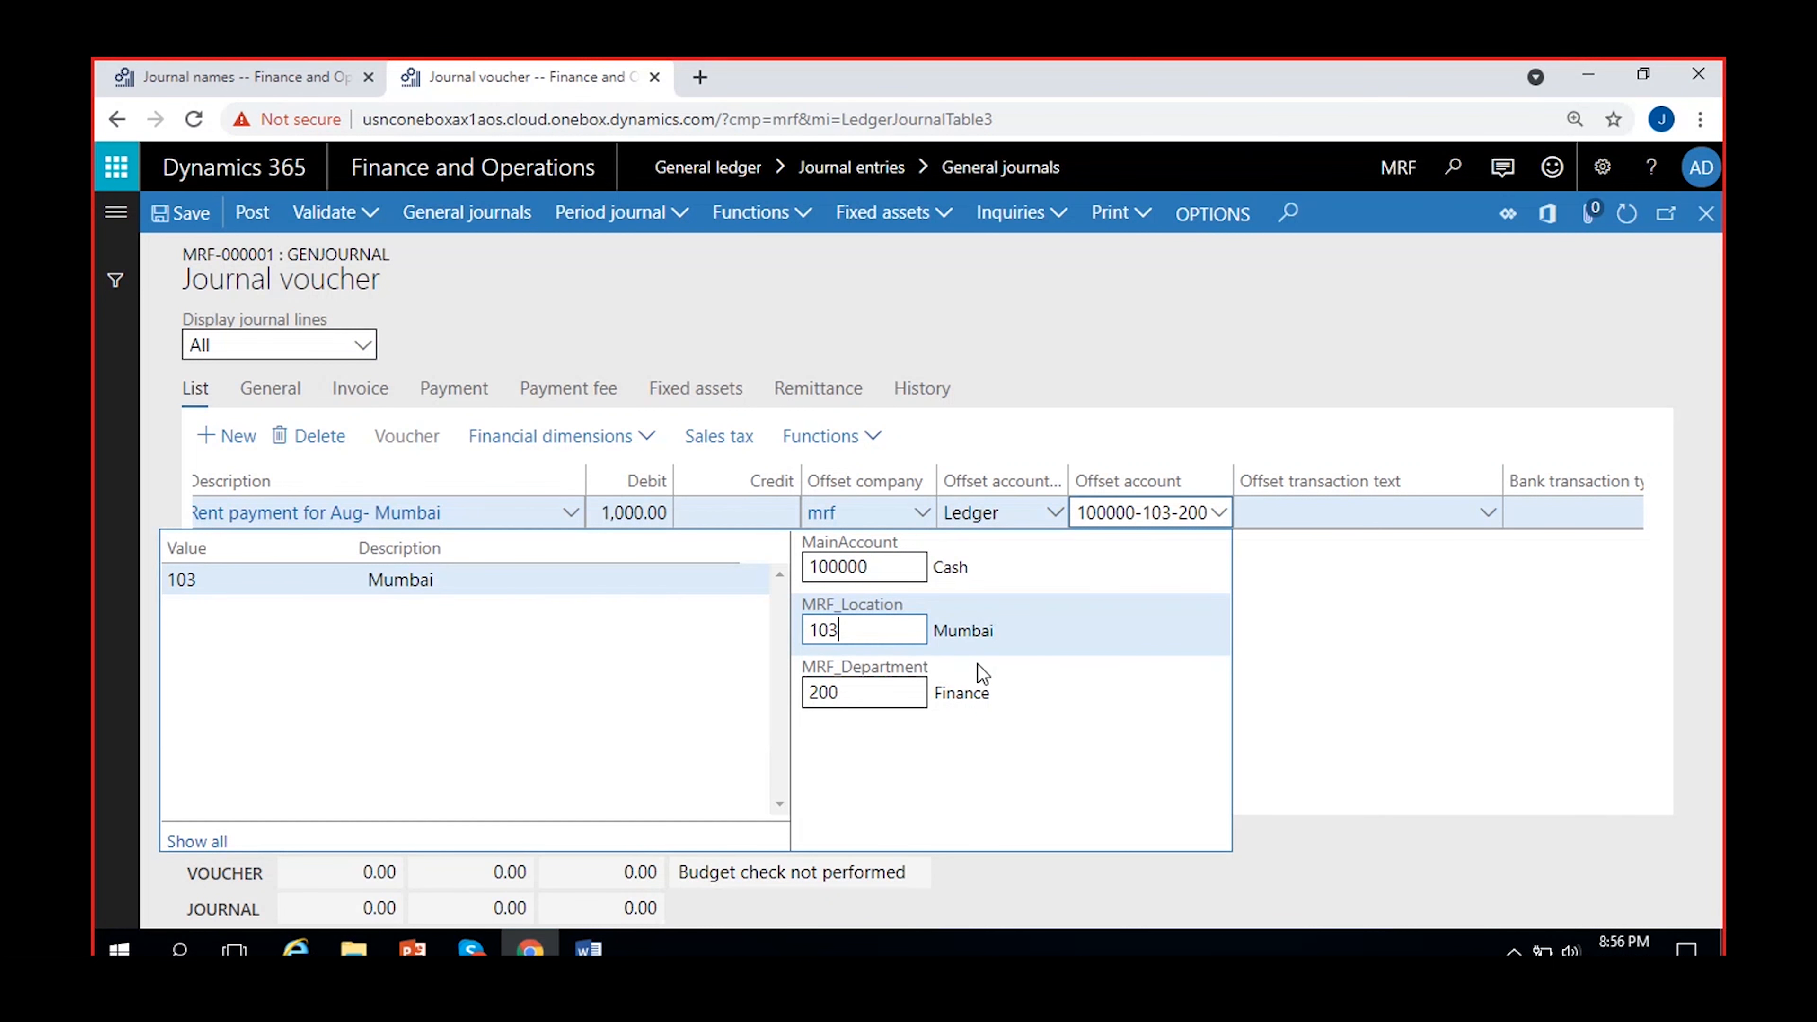
click(1310, 639)
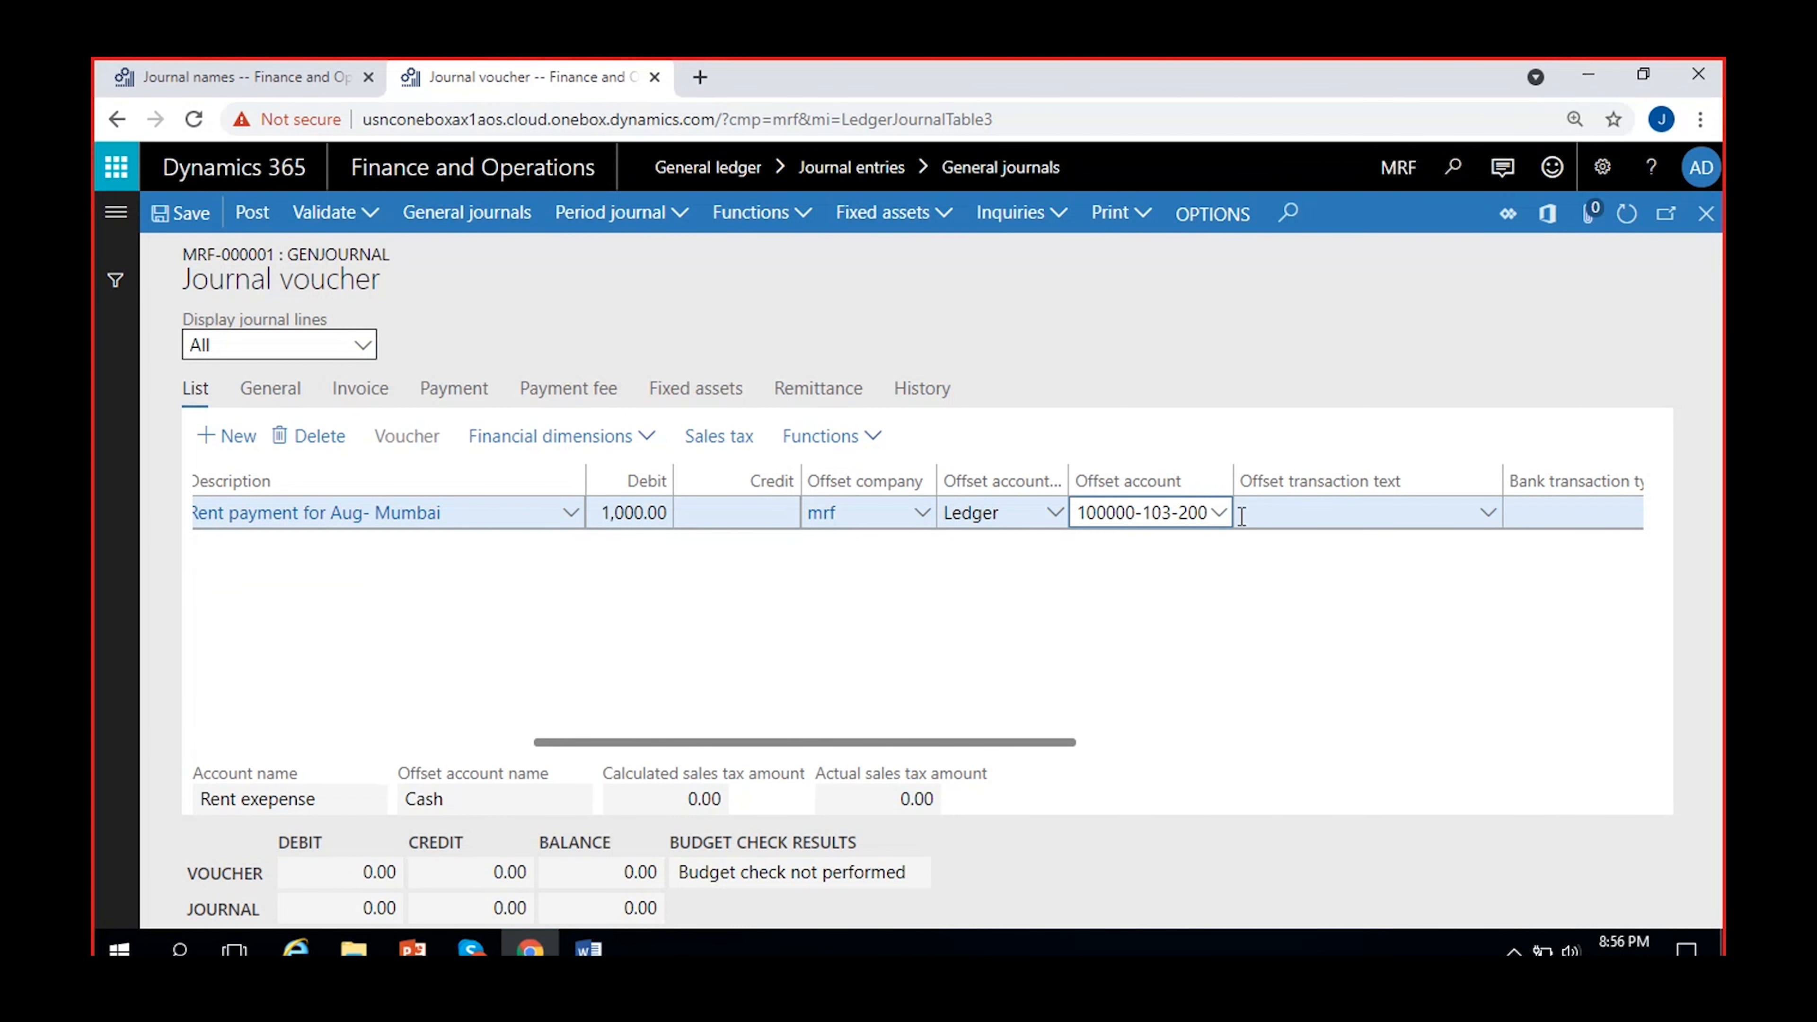
Widen the Offset account column slightly and save the rent expense journal line
drag(1223, 480, 1243, 480)
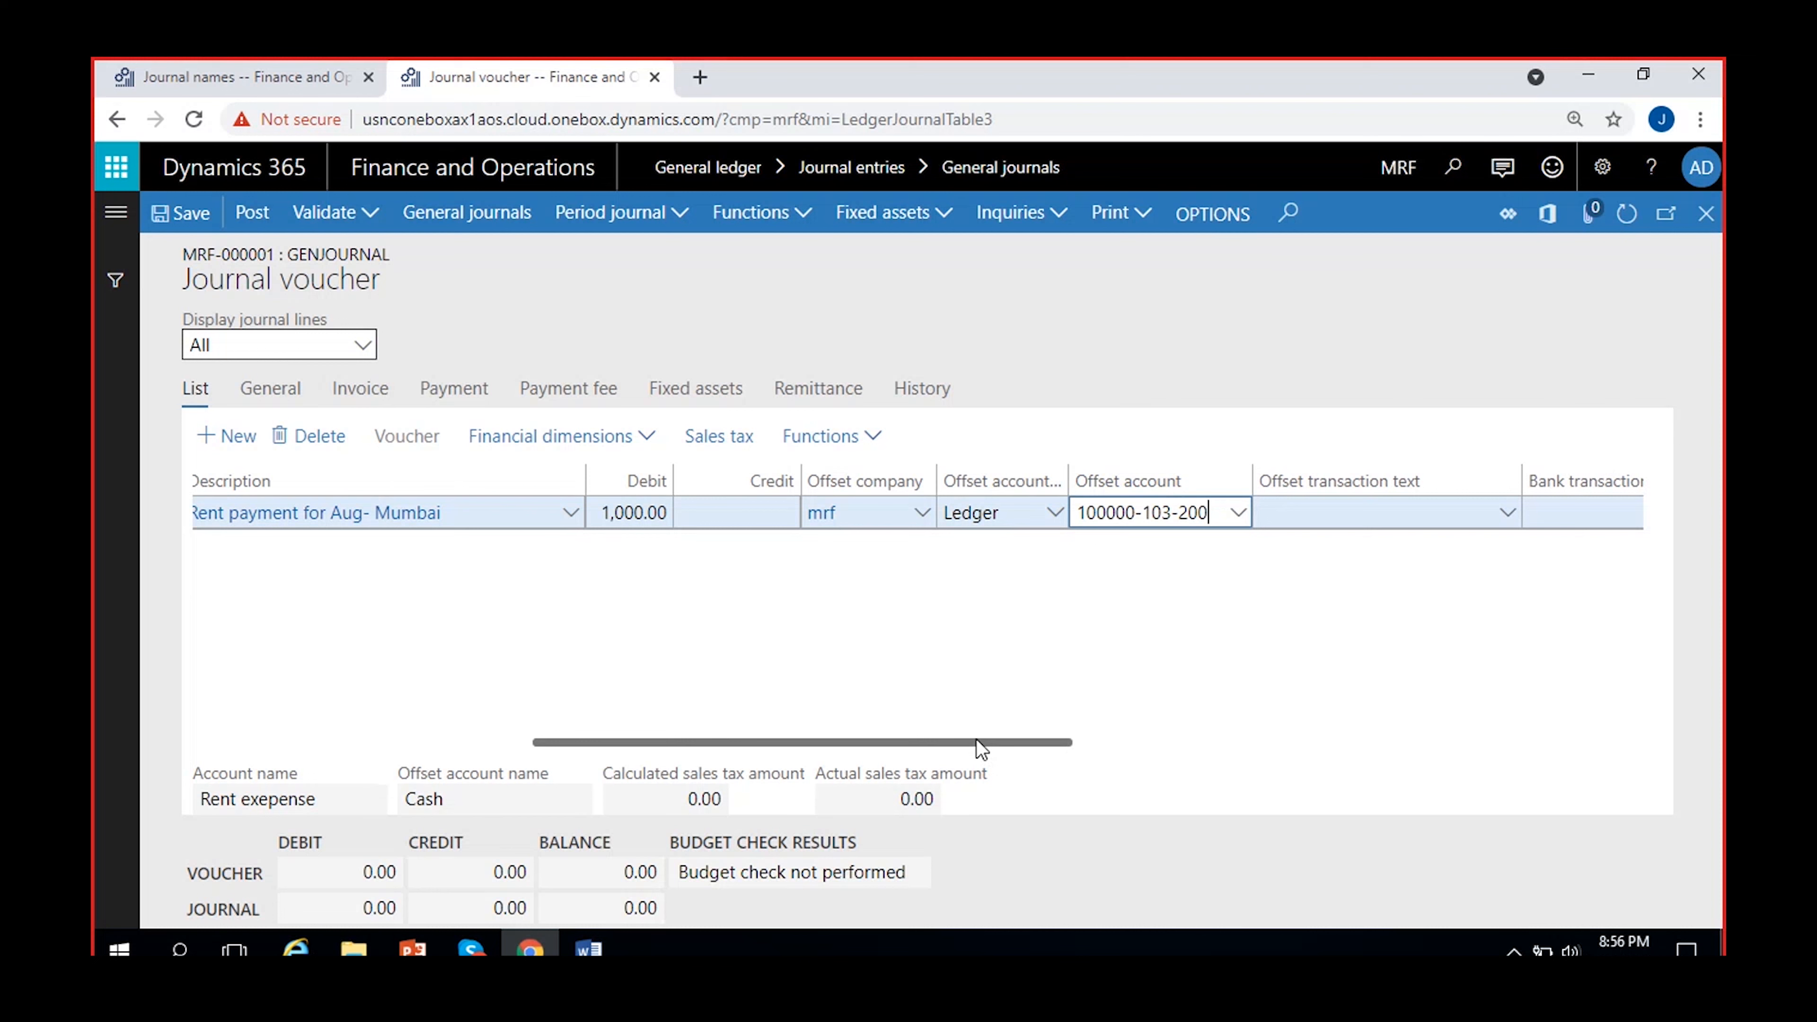
drag(976, 741, 685, 742)
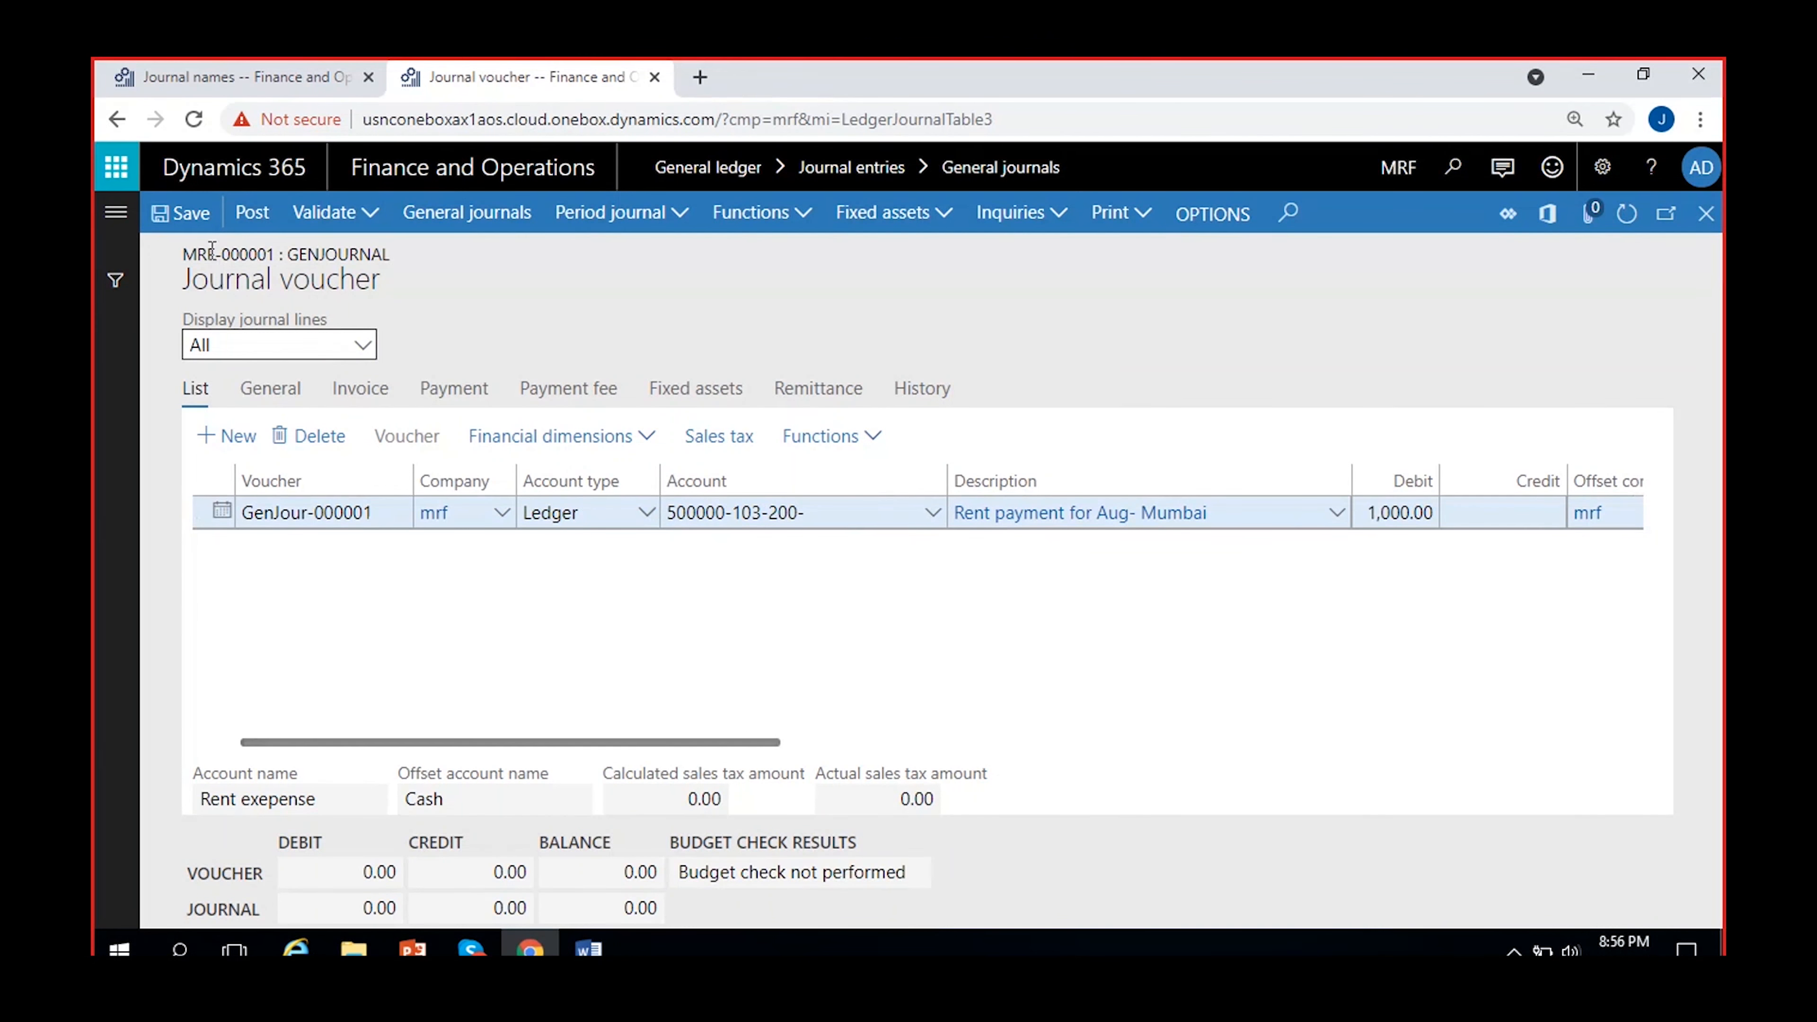
click(179, 213)
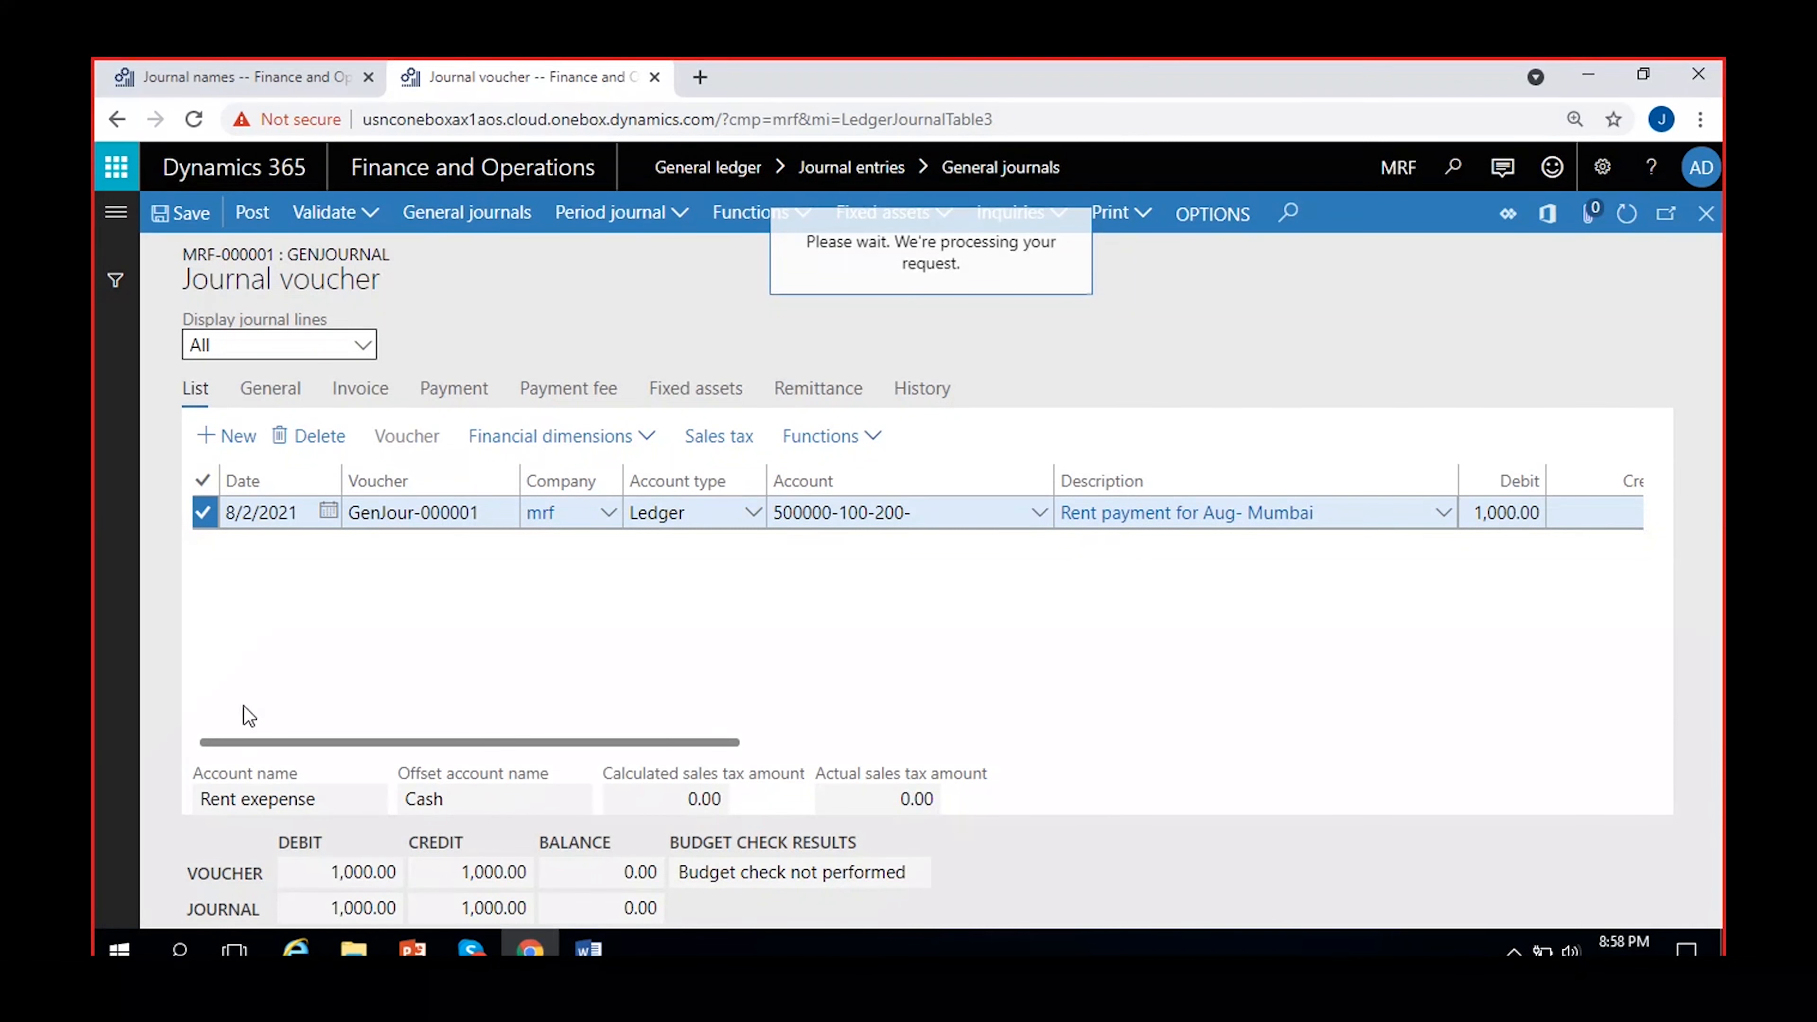
Add a second line to the general journal under a new voucher and look over its fields
click(233, 440)
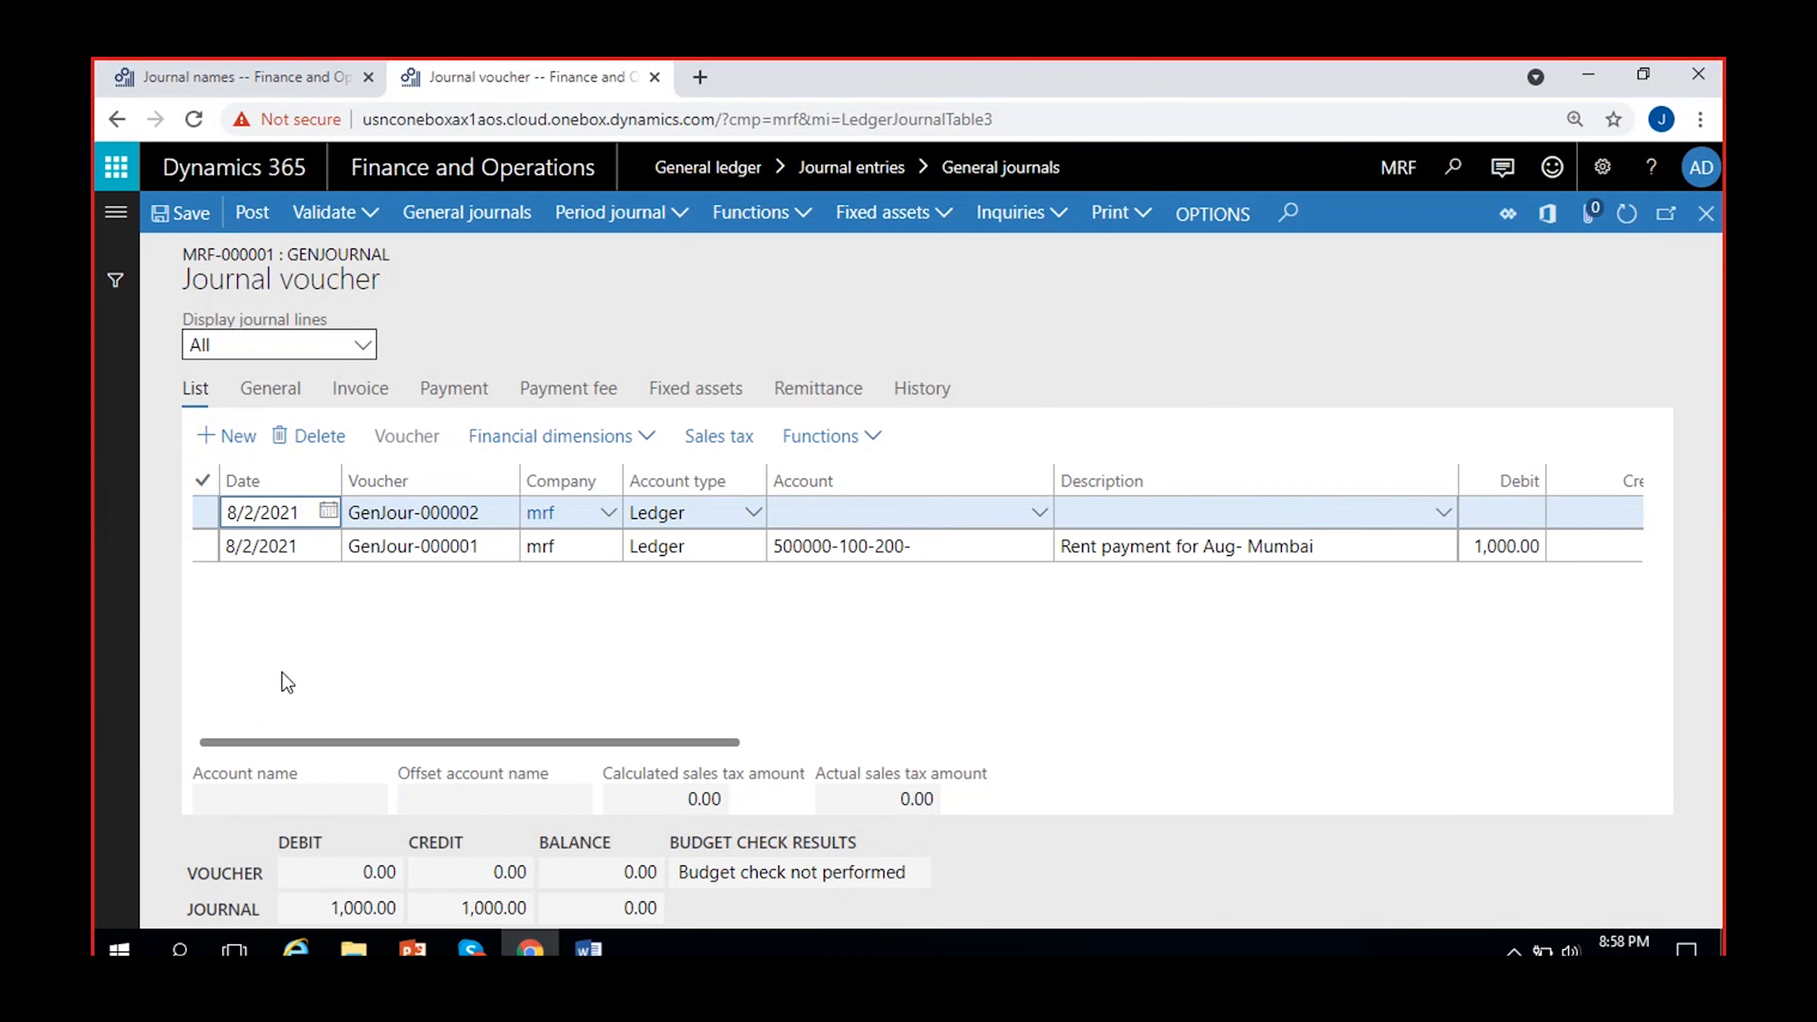
click(496, 512)
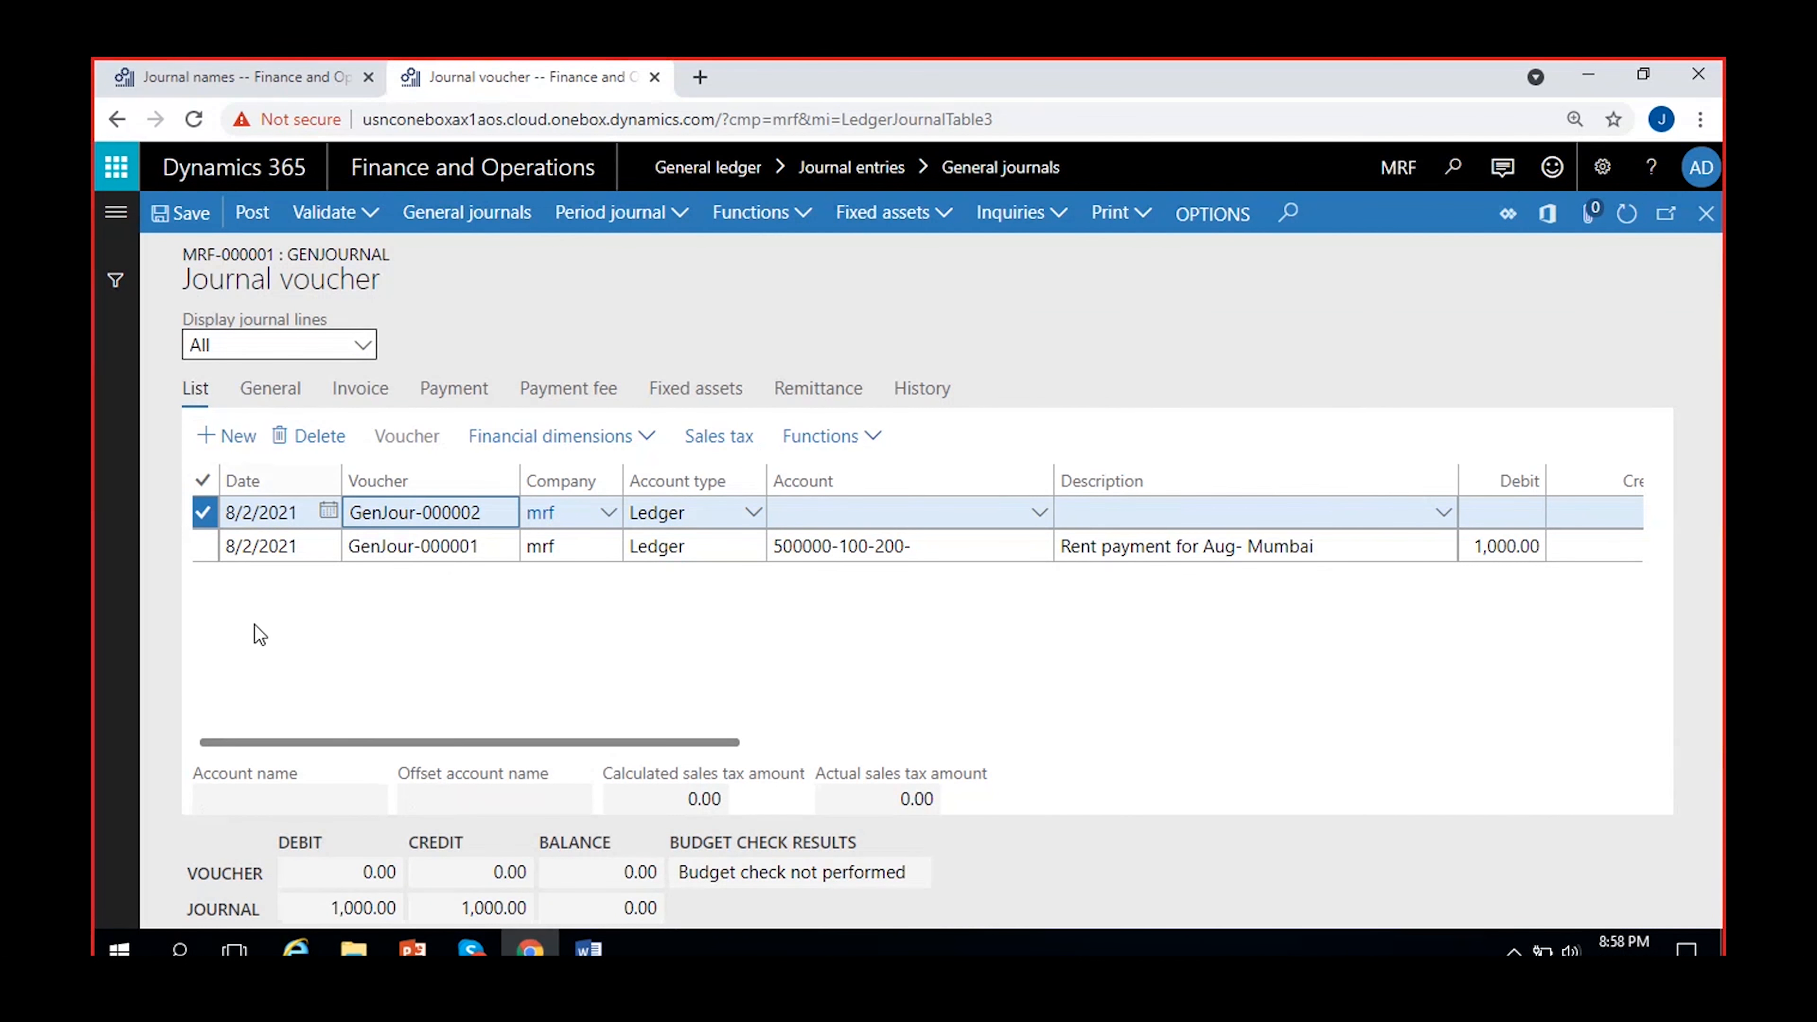
click(941, 513)
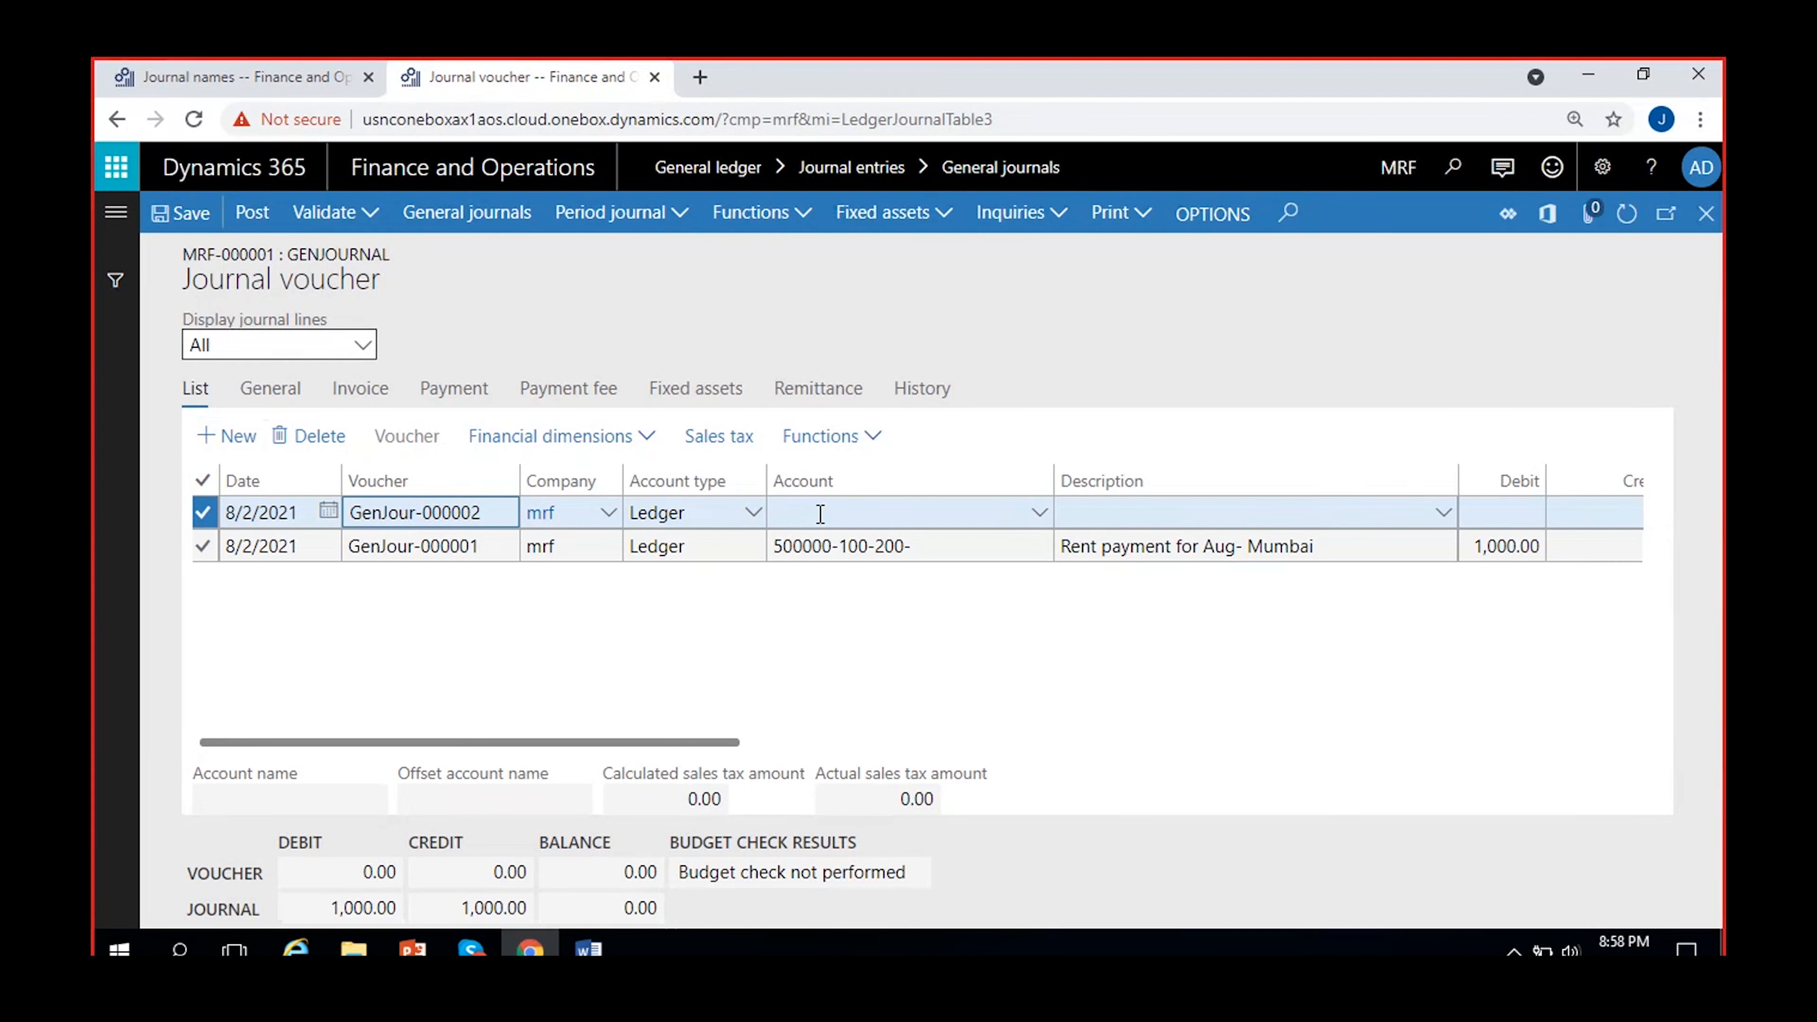
drag(718, 742, 542, 753)
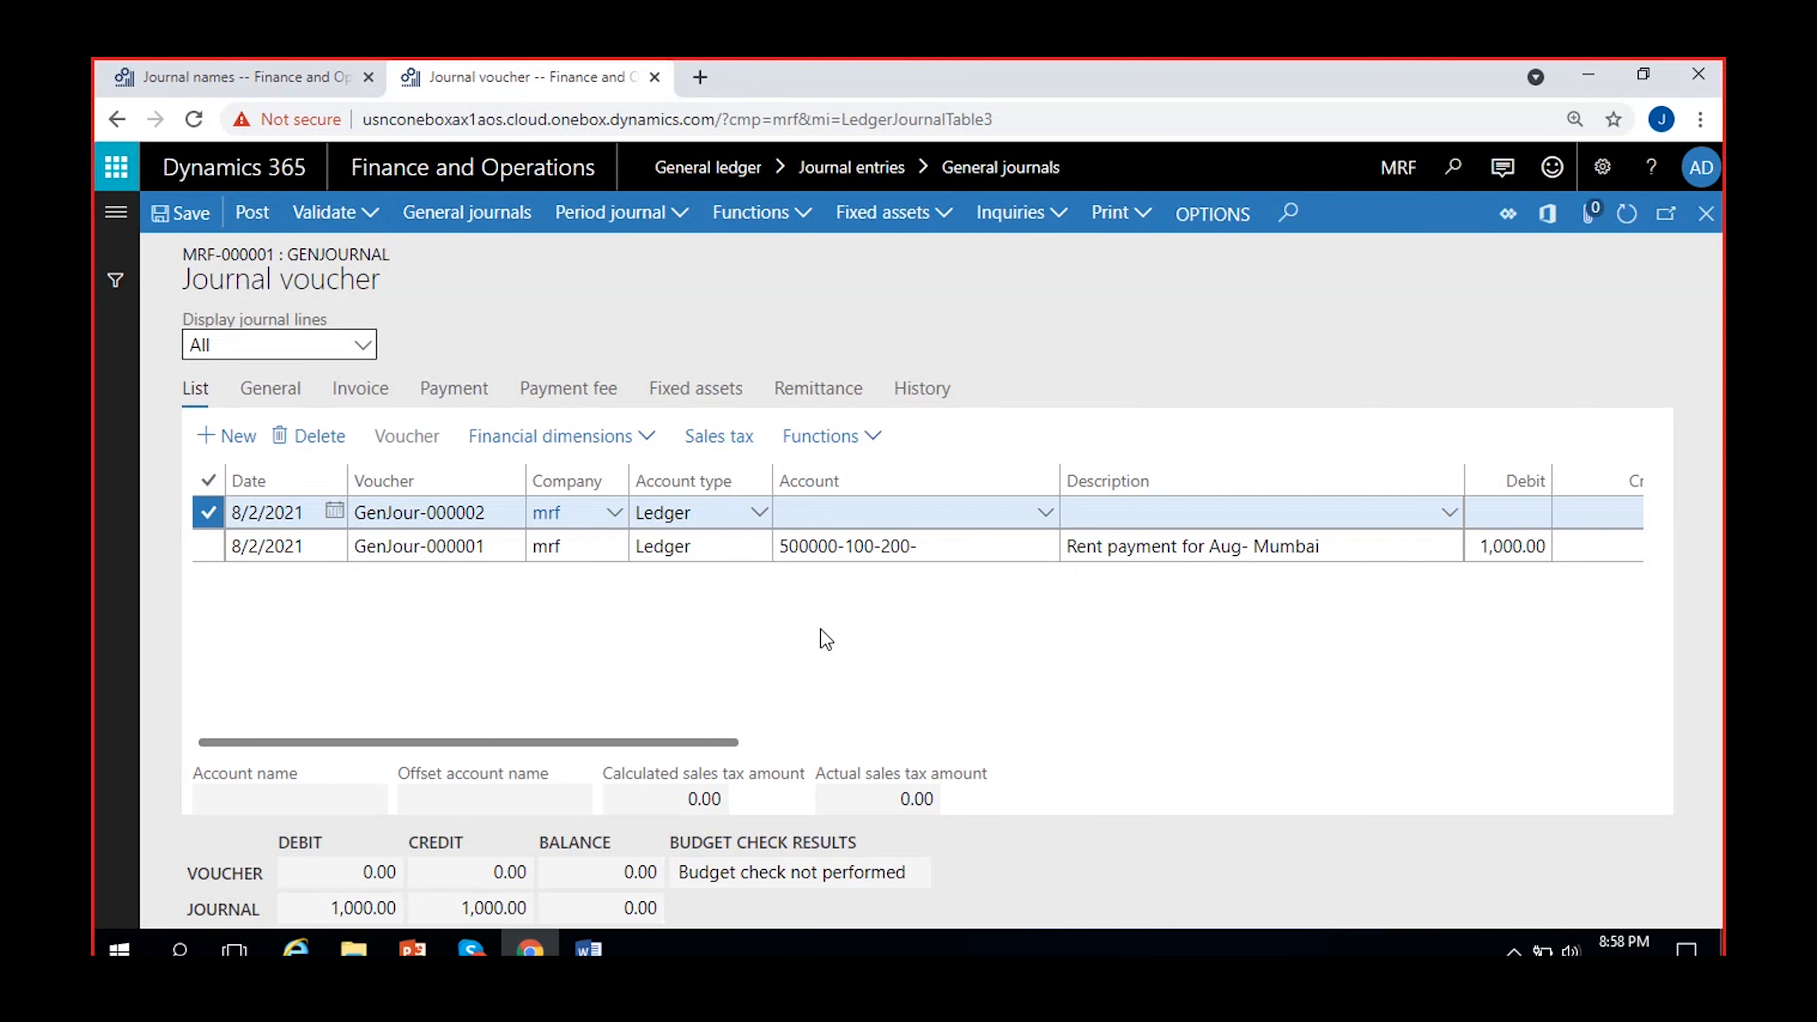
scroll(826, 639, right, 3)
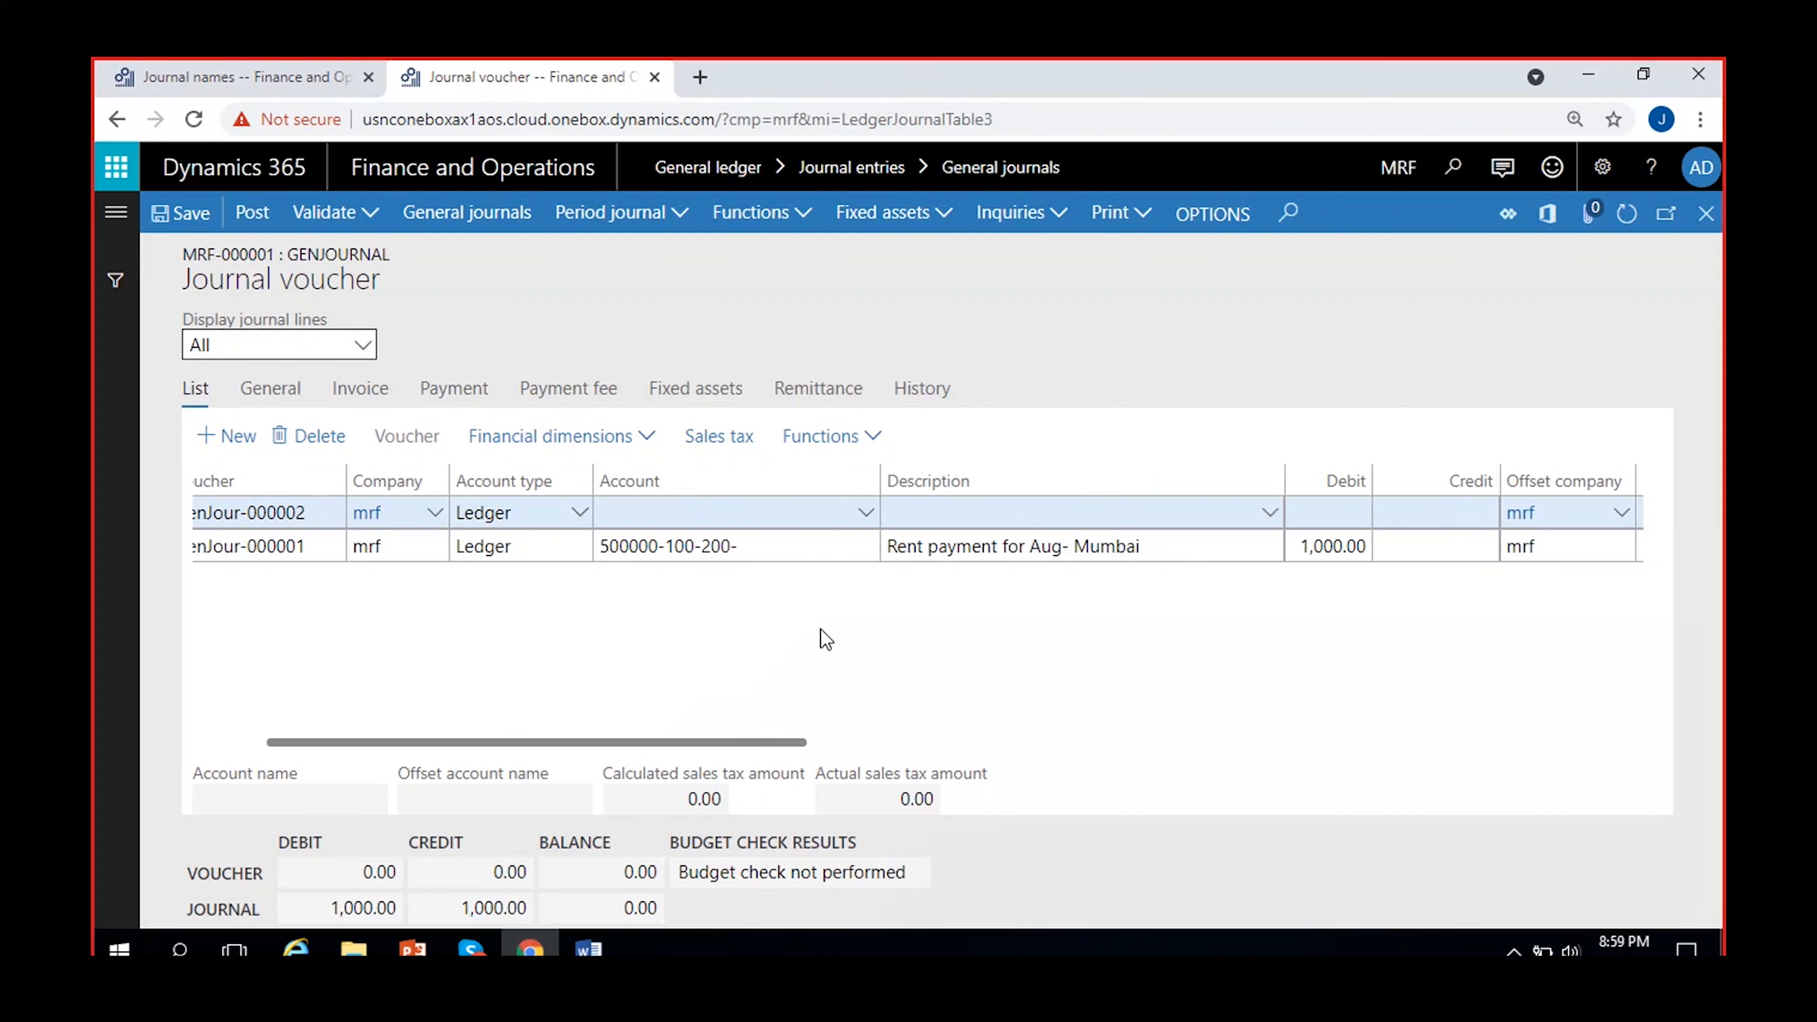